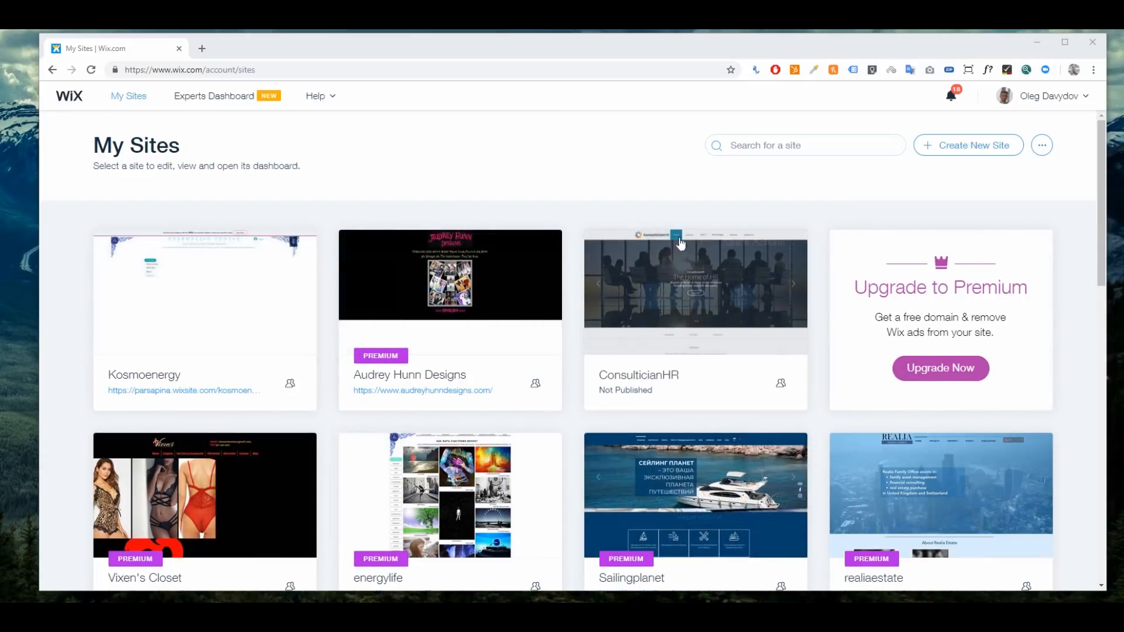
- Start creating a new site and choose Photography as the kind of website
{"action": "left_click", "coordinate": [952, 152]}
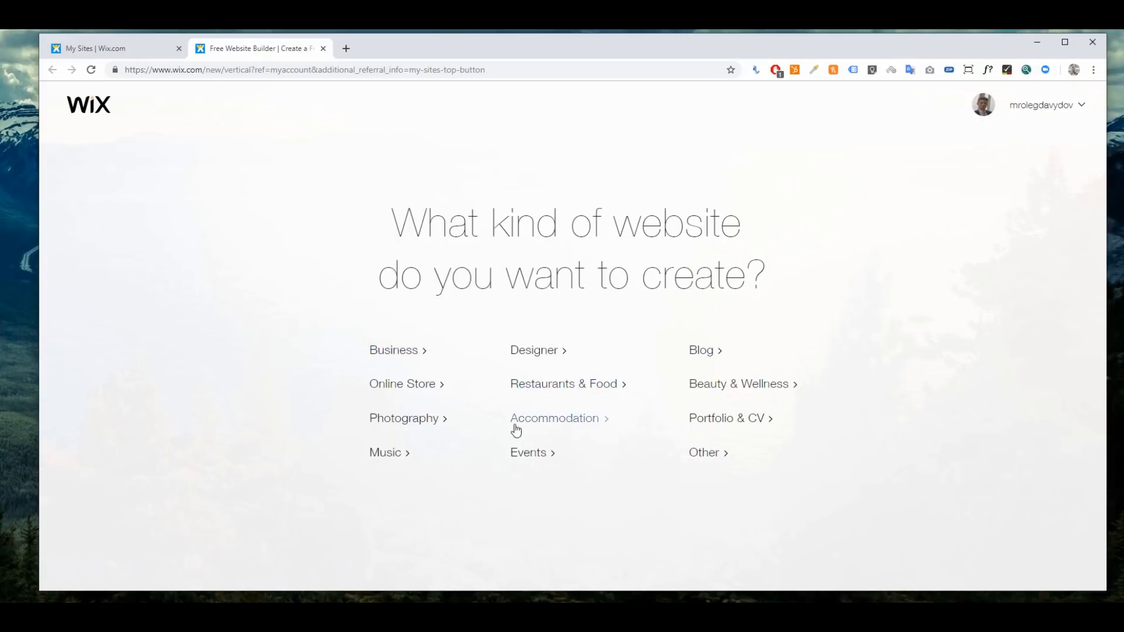
{"action": "left_click", "coordinate": [418, 423]}
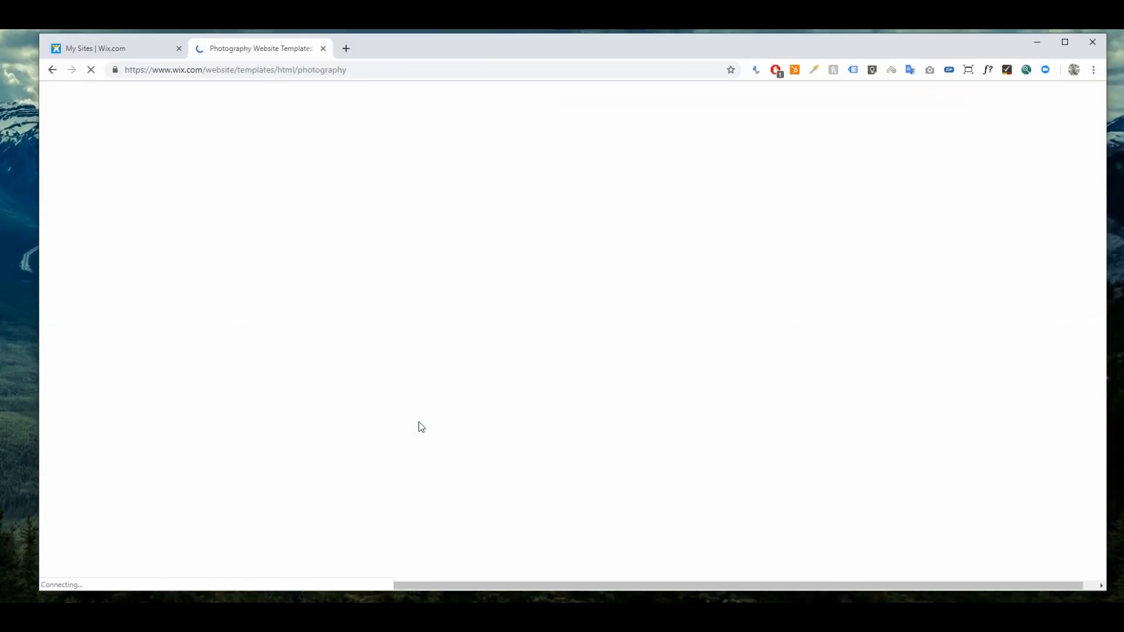
{"action": "left_click", "coordinate": [167, 189]}
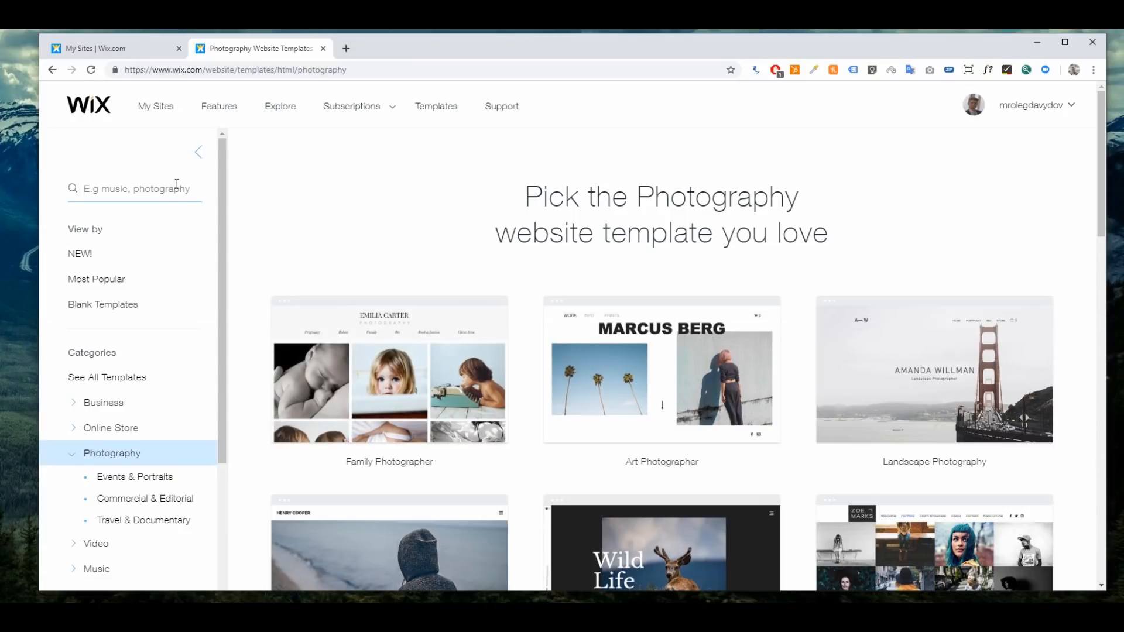
{"action": "type", "text": "3рще"}
{"action": "key", "text": "Return"}
{"action": "key", "text": "BackSpace"}
{"action": "key", "text": "BackSpace"}
{"action": "key", "text": "BackSpace"}
{"action": "key", "text": "BackSpace"}
- Search the website templates for "photostudio" and look through the suggestions
{"action": "type", "text": "ph"}
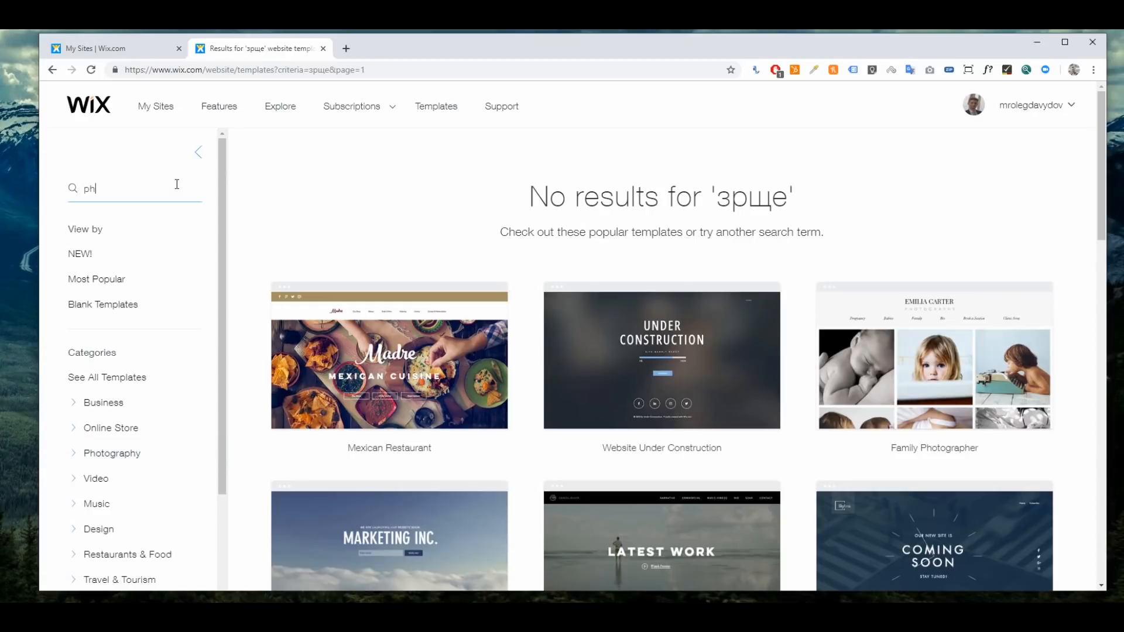
{"action": "type", "text": "otos"}
{"action": "key", "text": "Return"}
{"action": "type", "text": "tudio"}
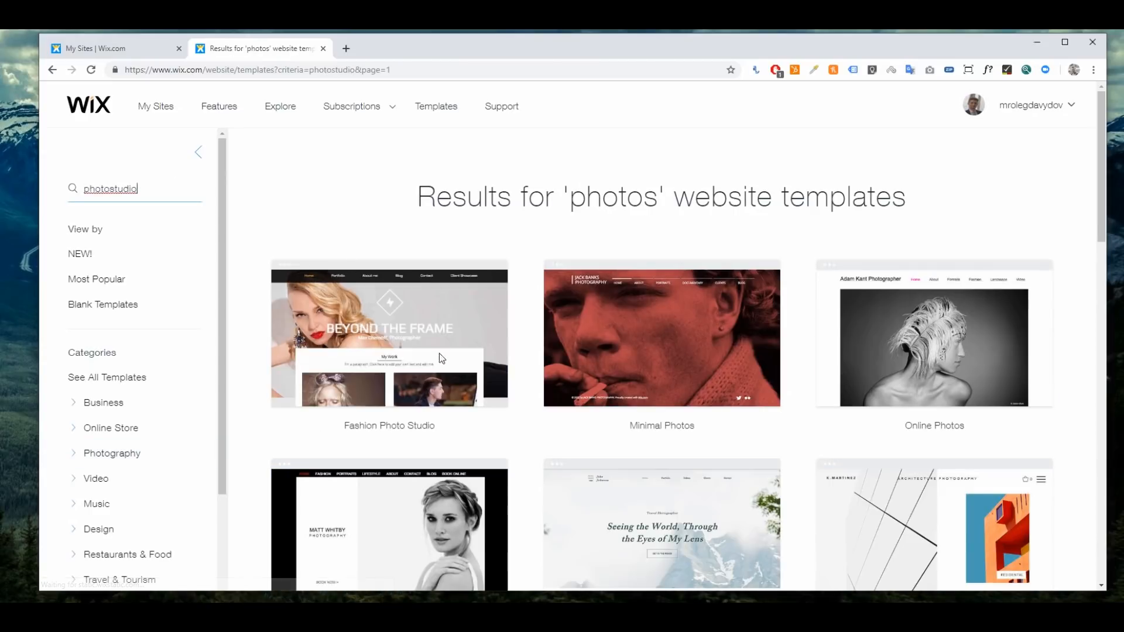
{"action": "key", "text": "Return"}
{"action": "scroll", "coordinate": [754, 348], "scroll_direction": "down", "scroll_amount": 4}
{"action": "scroll", "coordinate": [735, 363], "scroll_direction": "up", "scroll_amount": 4}
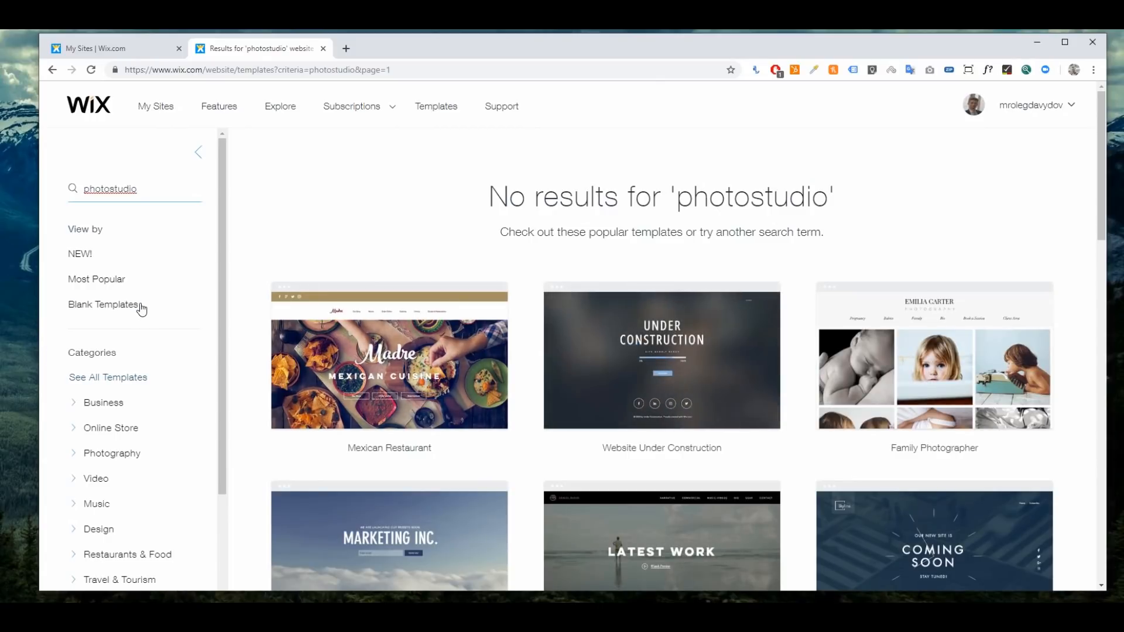
- Browse the blank website templates
{"action": "left_click", "coordinate": [140, 307]}
{"action": "mouse_move", "coordinate": [674, 375]}
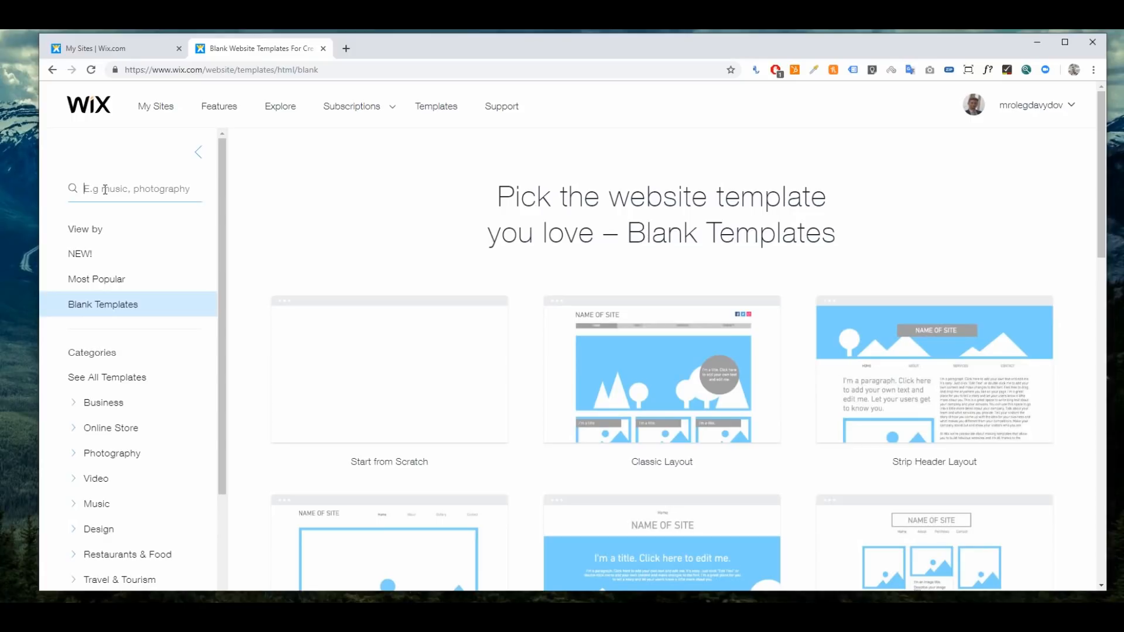
- Search the templates for "photostudio" again and open the Family Photographer template for editing, dismissing the editor introduction
{"action": "type", "text": "photostudio"}
{"action": "key", "text": "Return"}
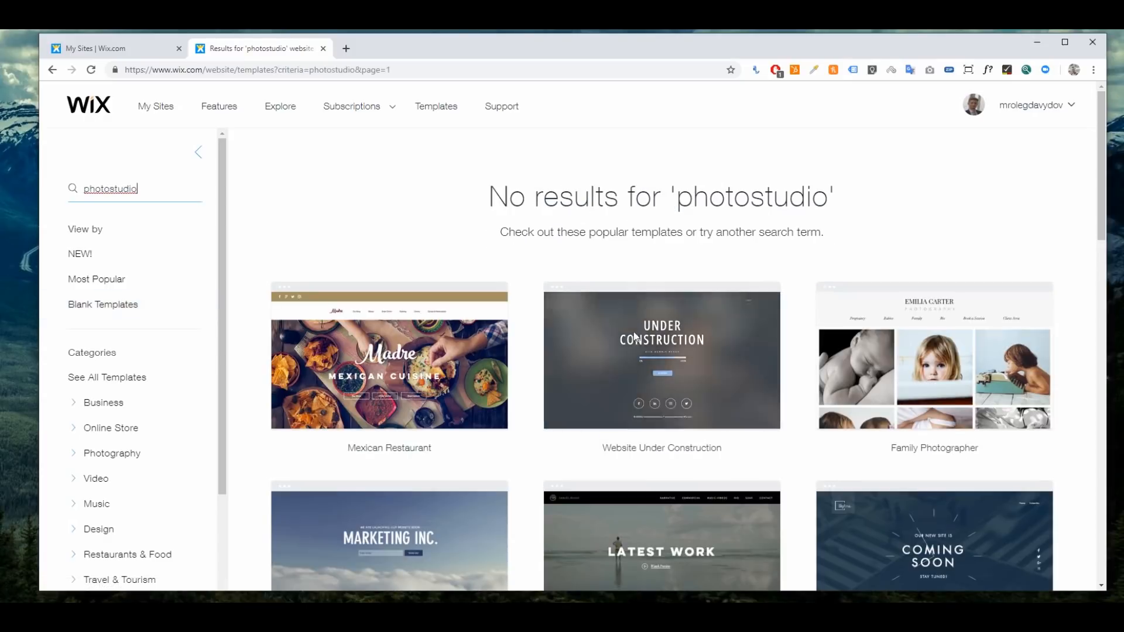
{"action": "mouse_move", "coordinate": [893, 360]}
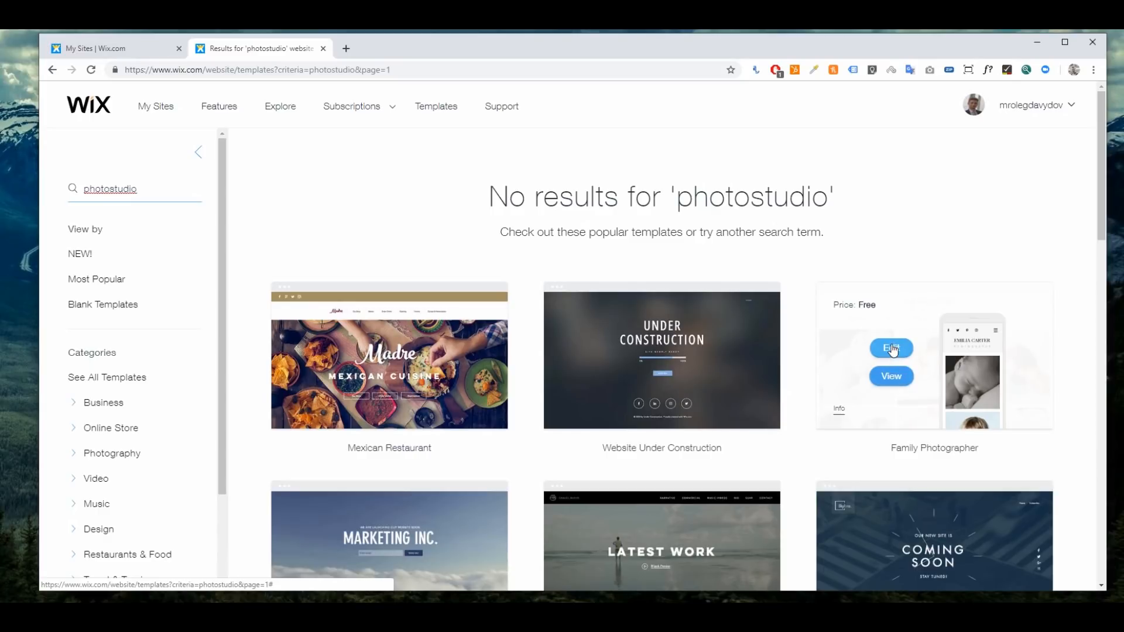
{"action": "left_click", "coordinate": [891, 349]}
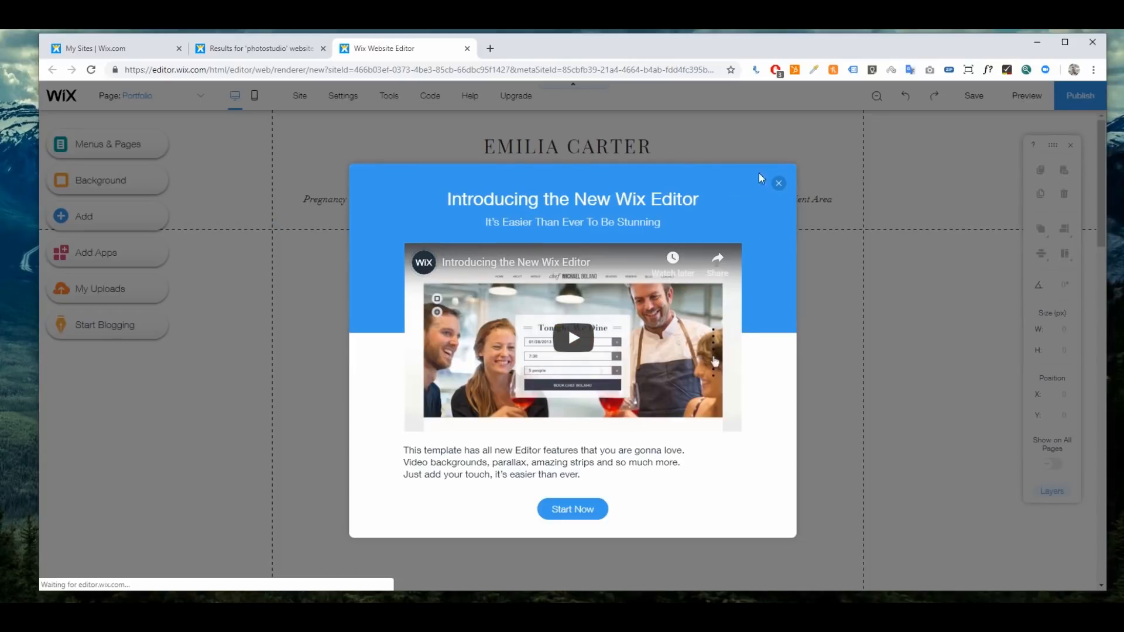
{"action": "left_click", "coordinate": [779, 184]}
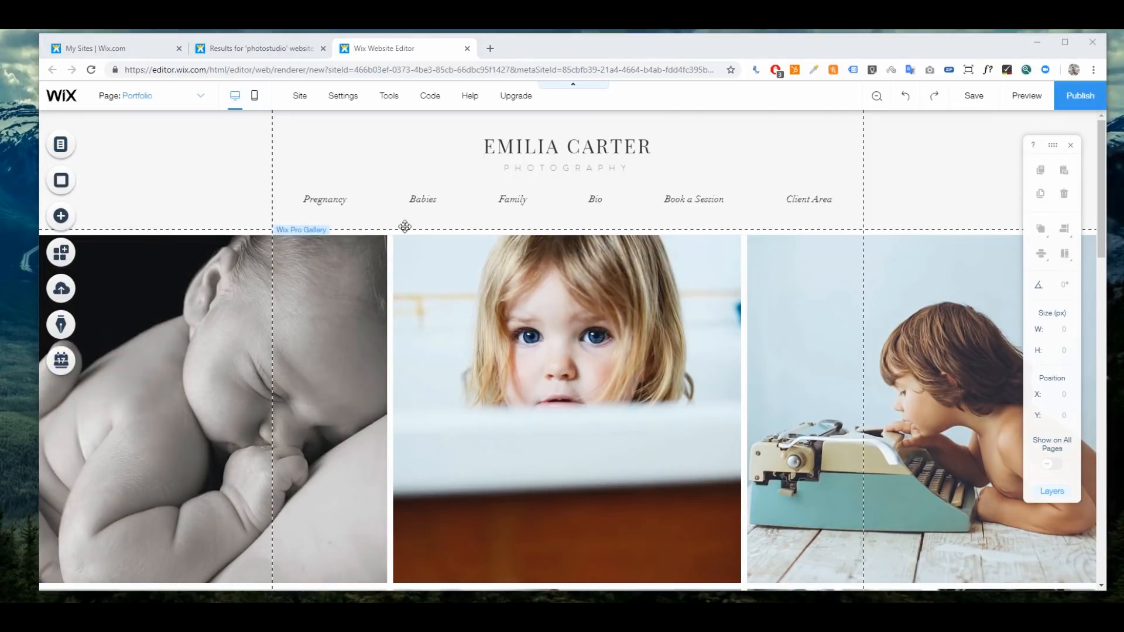
- Move the header's navigation menu slightly down to Y 130, keeping X at 0
{"action": "left_click", "coordinate": [448, 202]}
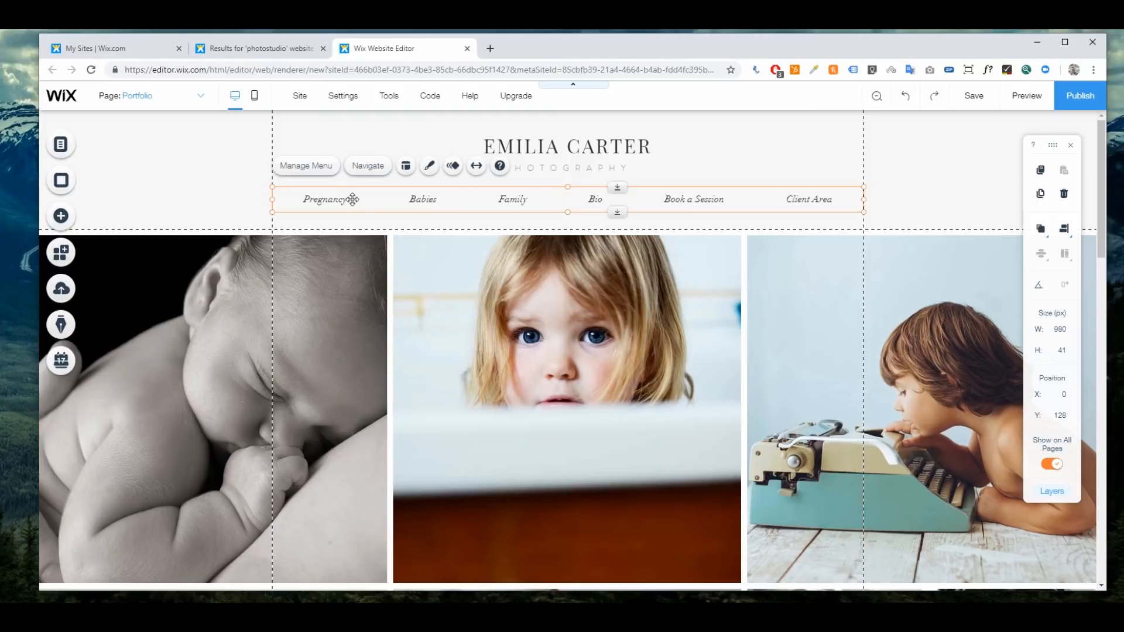
{"action": "mouse_move", "coordinate": [352, 200]}
{"action": "left_mouse_down"}
{"action": "mouse_move", "coordinate": [353, 176]}
{"action": "mouse_move", "coordinate": [353, 200]}
{"action": "left_mouse_up"}
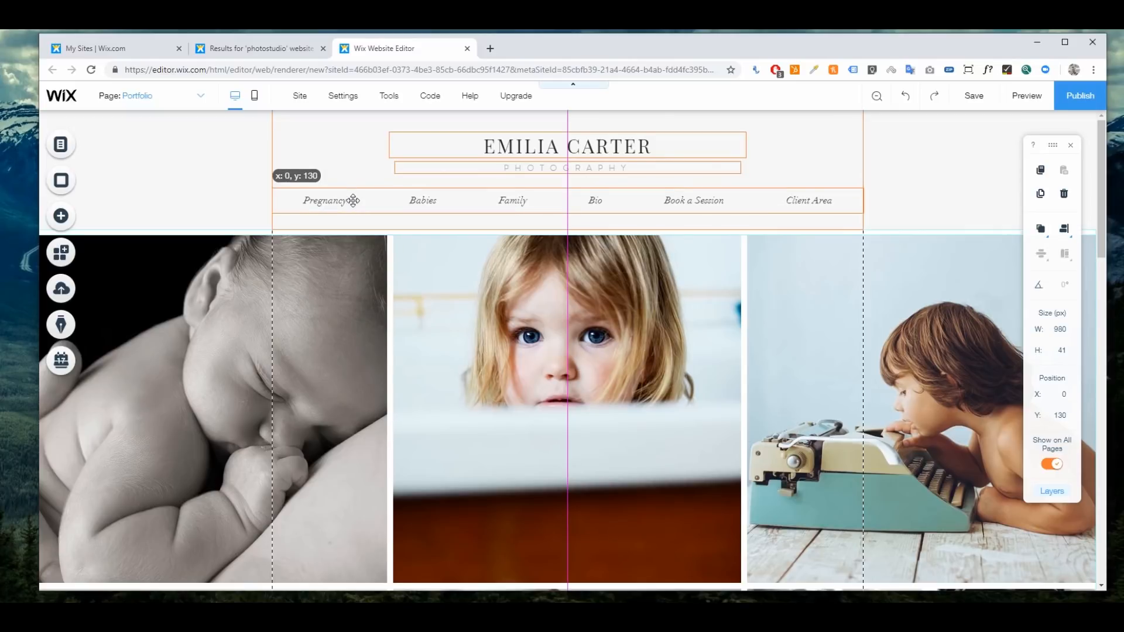
{"action": "left_click_drag", "start_coordinate": [354, 200], "coordinate": [354, 201]}
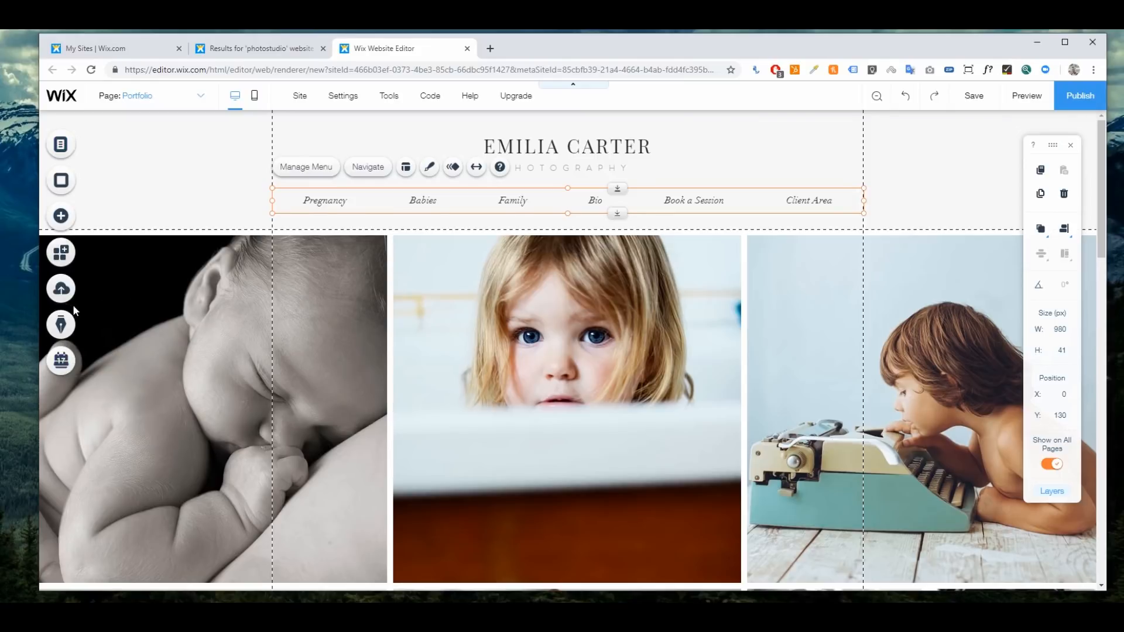
- Delete the Pregnancy page from the site's page list and confirm the deletion
{"action": "left_click", "coordinate": [70, 150]}
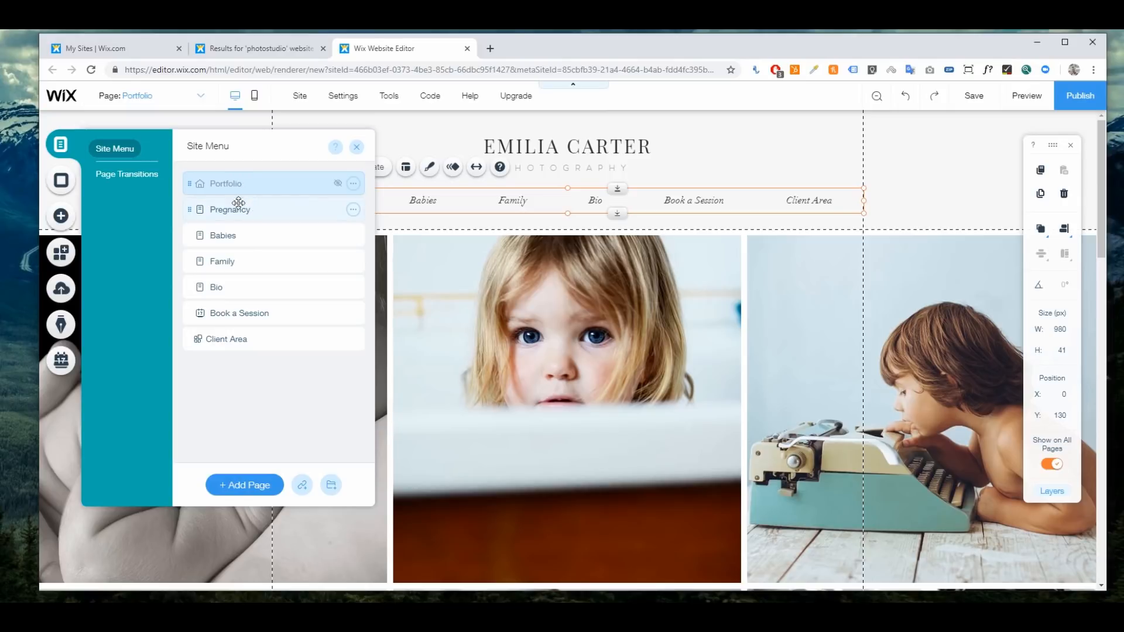
{"action": "left_click", "coordinate": [353, 210]}
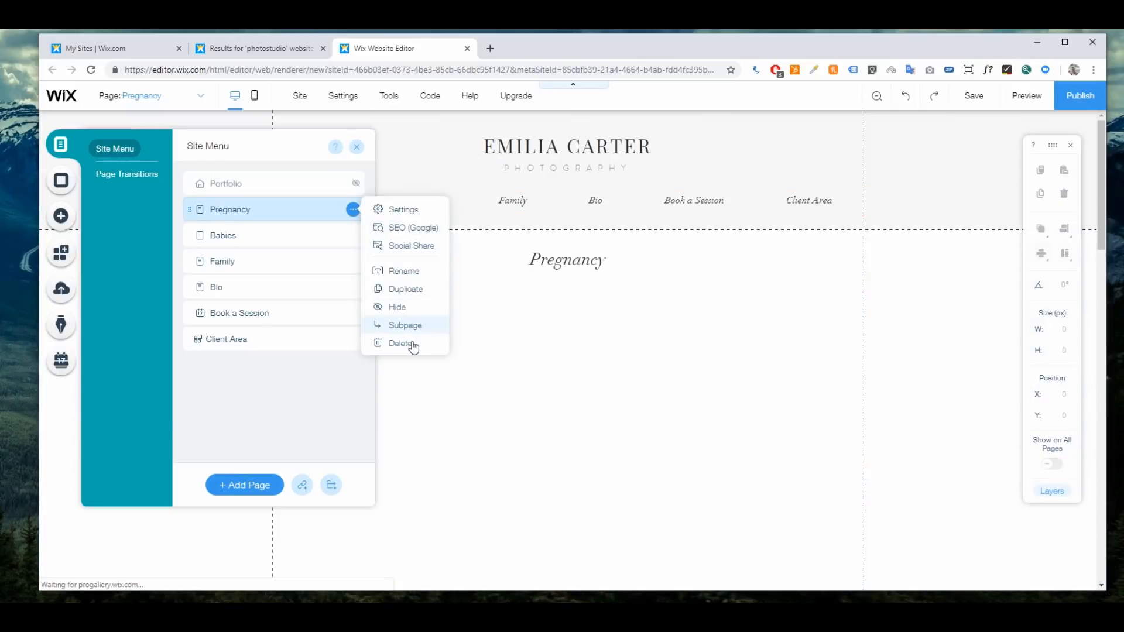
{"action": "left_click", "coordinate": [404, 344]}
{"action": "left_click", "coordinate": [704, 389]}
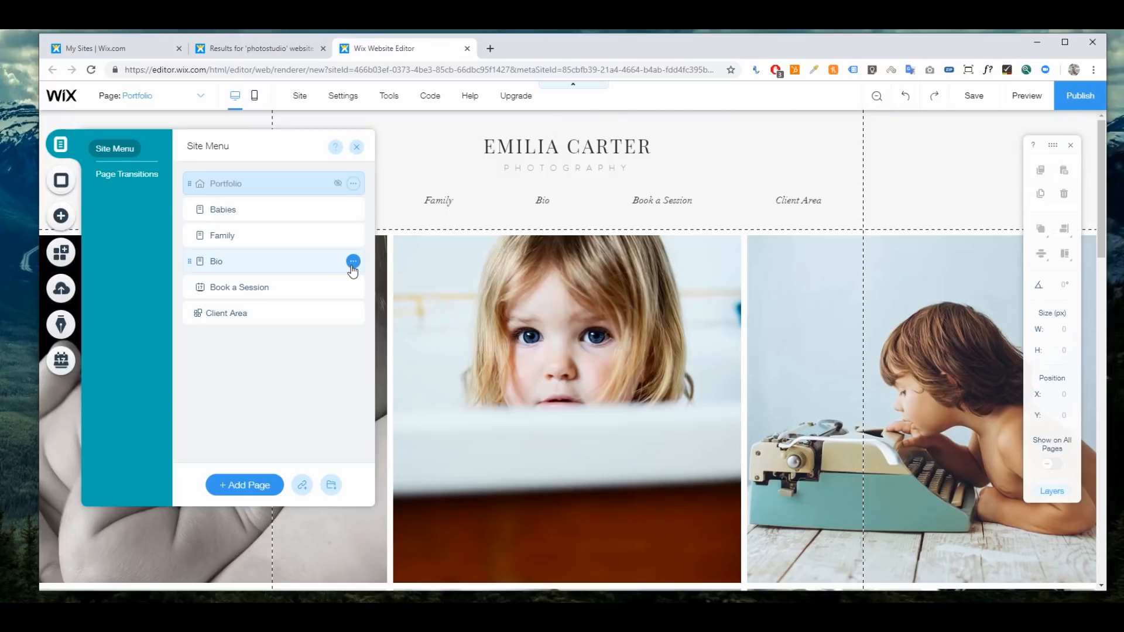
- Rename the Bio page to Biography
{"action": "left_click", "coordinate": [353, 262]}
{"action": "double_click", "coordinate": [227, 265]}
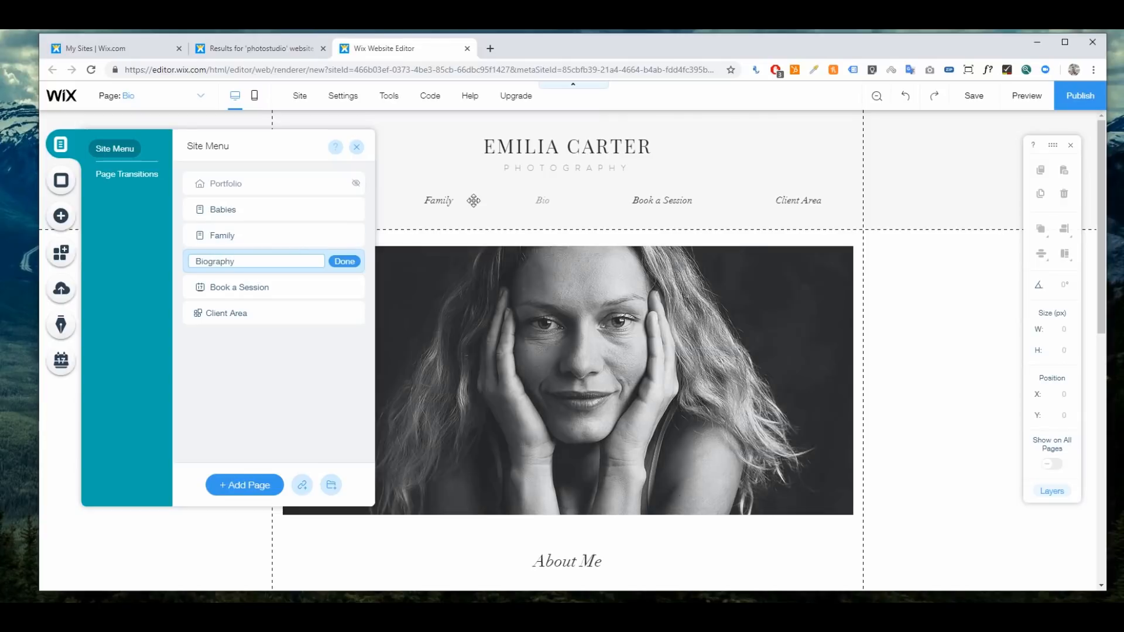
{"action": "left_click", "coordinate": [346, 262]}
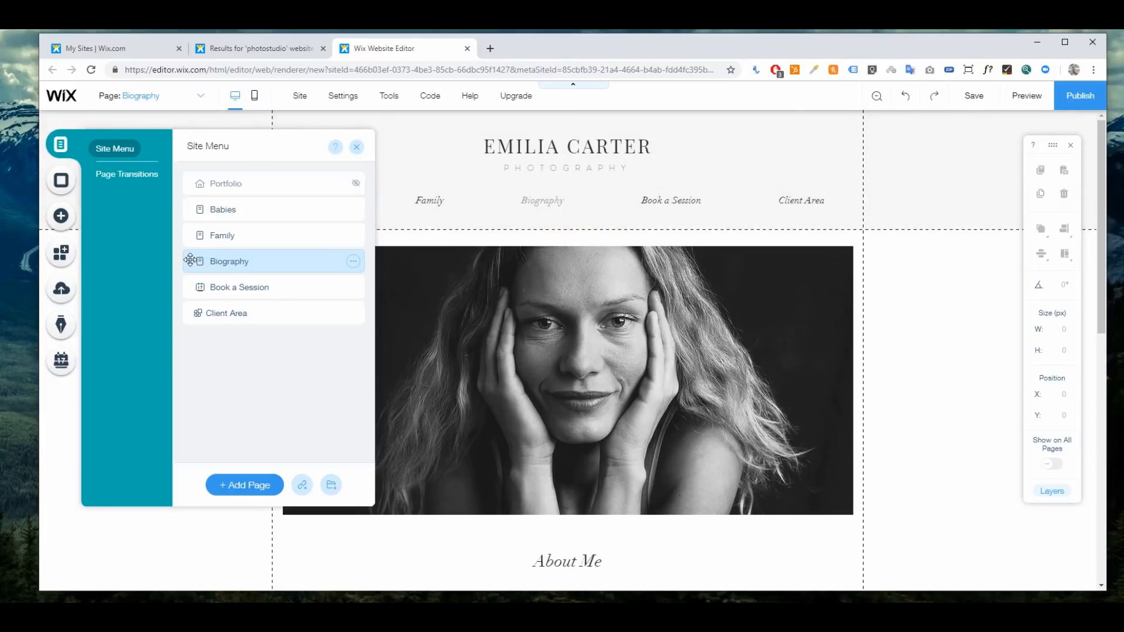
- Make the Biography page a subpage of Family, preview the site's navigation and return to editing
{"action": "left_click_drag", "start_coordinate": [191, 260], "coordinate": [224, 258]}
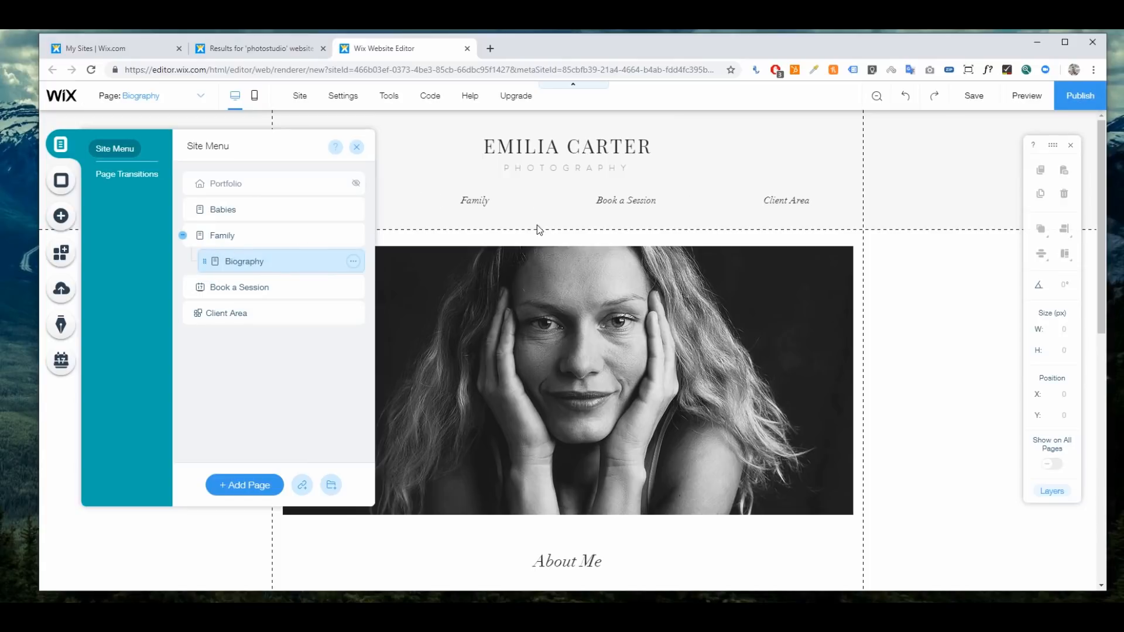
{"action": "left_click", "coordinate": [1026, 98]}
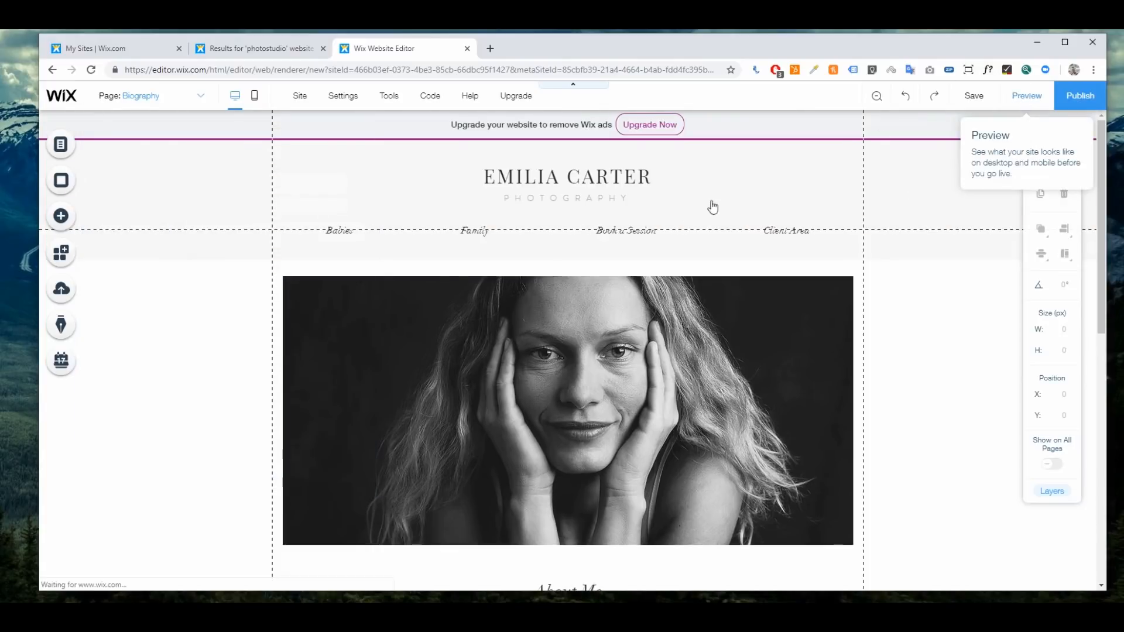
{"action": "mouse_move", "coordinate": [482, 237]}
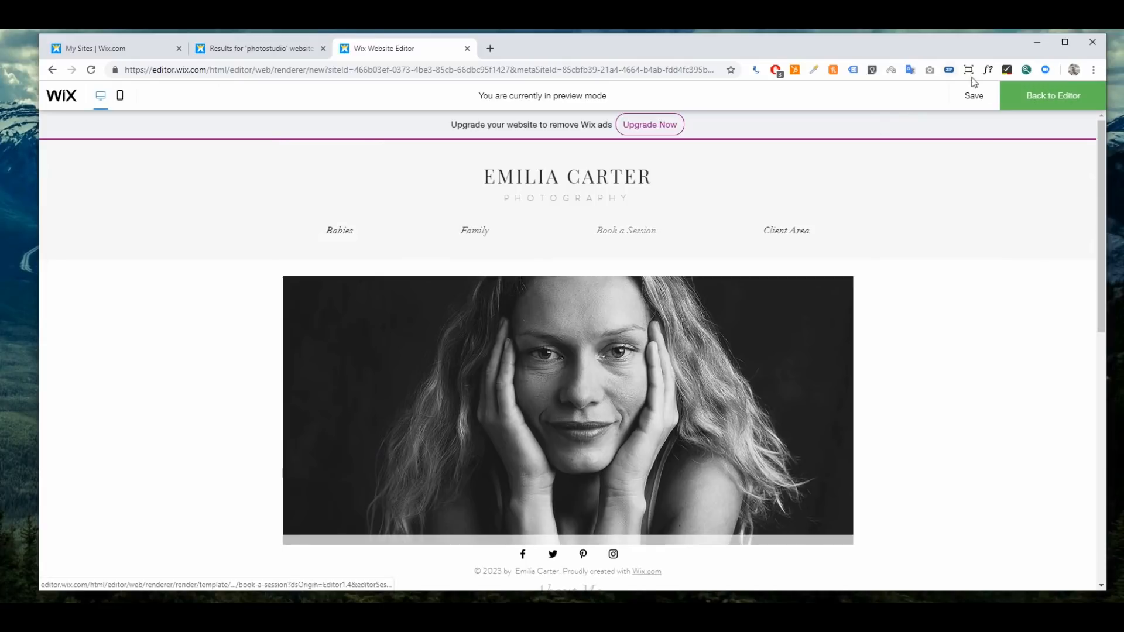
{"action": "left_click", "coordinate": [1054, 96]}
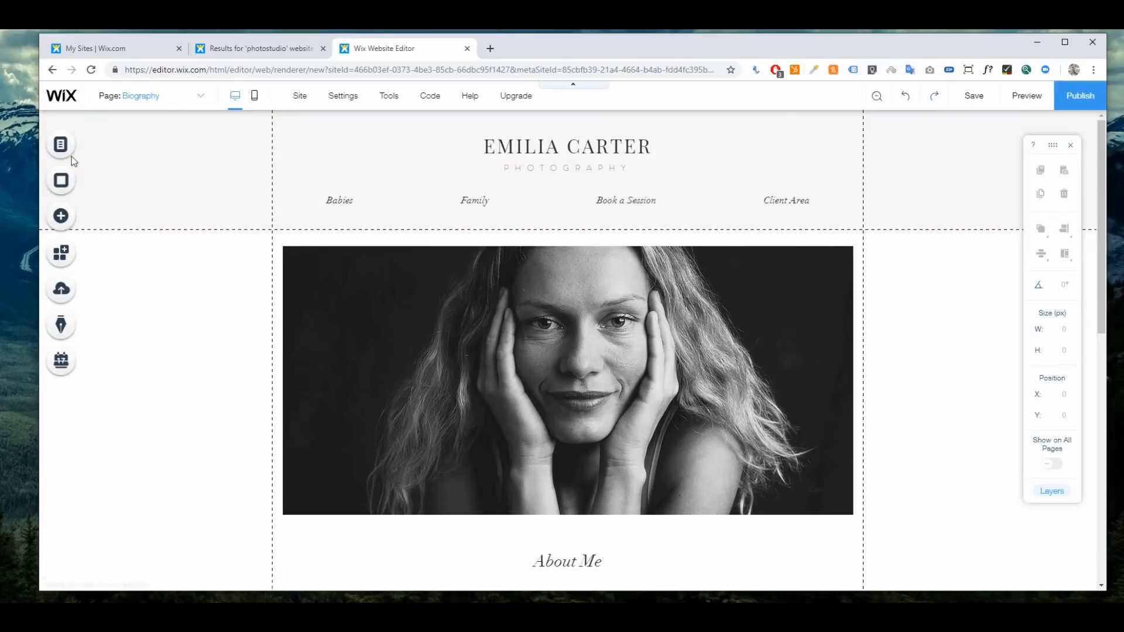
- Move the Biography page out of Family back to the main level of the site menu
{"action": "left_click", "coordinate": [60, 144]}
{"action": "left_click_drag", "start_coordinate": [330, 263], "coordinate": [181, 258]}
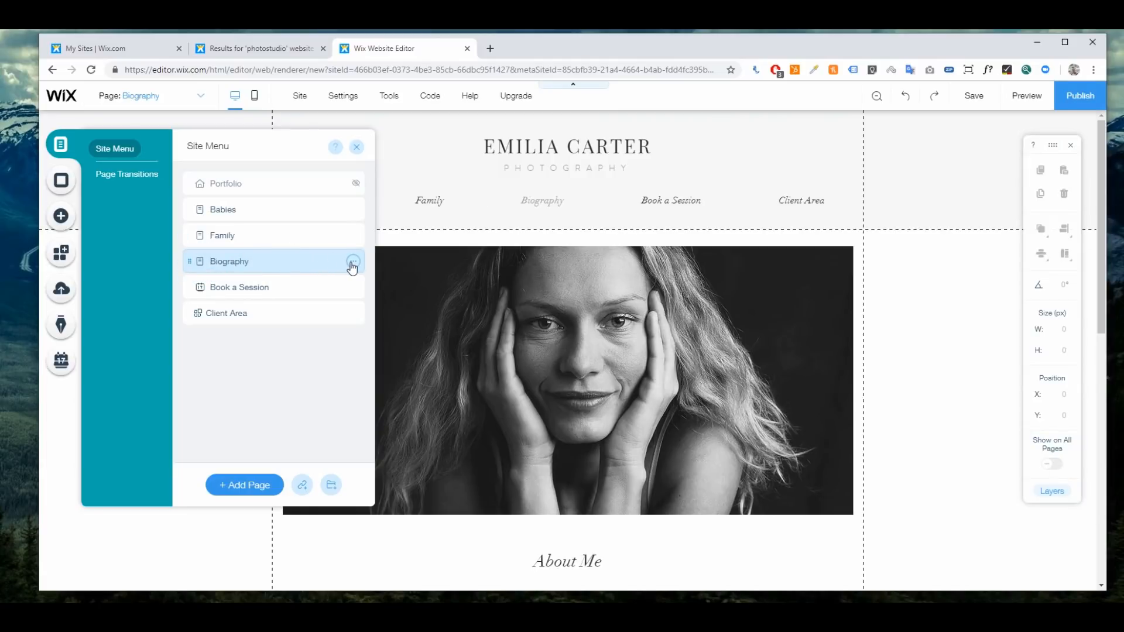
- Try the Horizontal page transition, and set the site's page transition to Vertical
{"action": "left_click", "coordinate": [129, 176]}
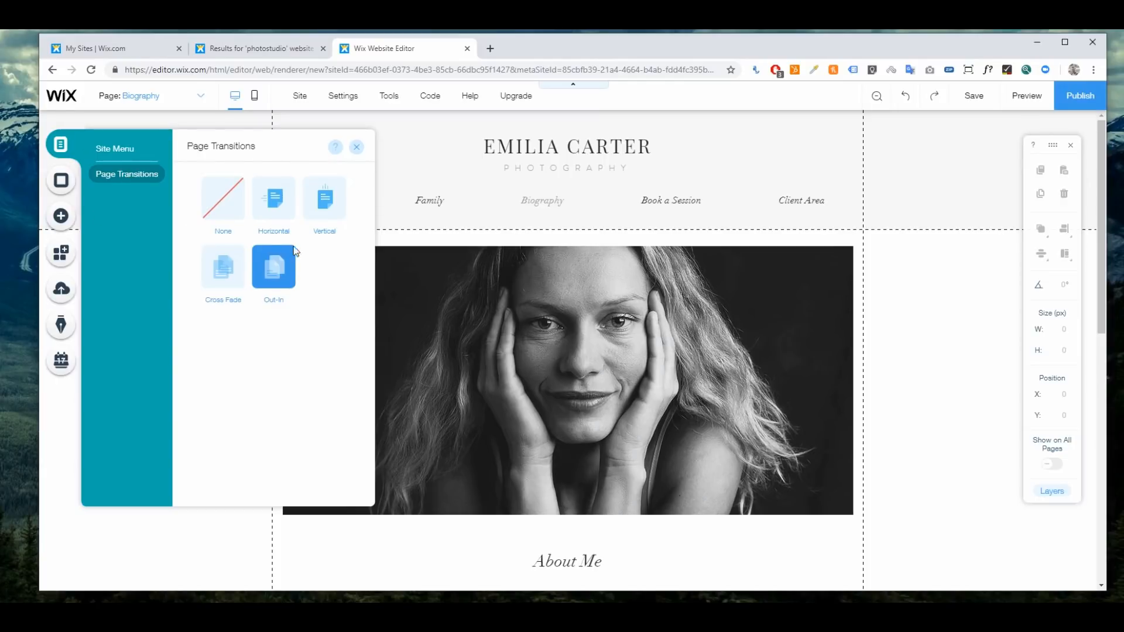
{"action": "left_click", "coordinate": [288, 214]}
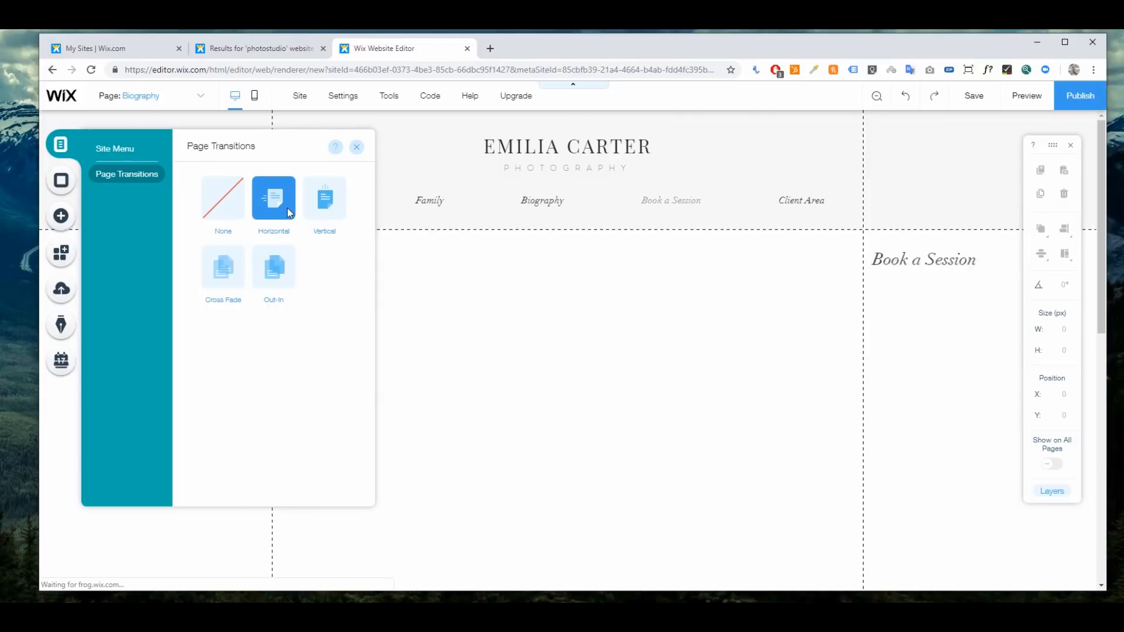
{"action": "left_click", "coordinate": [336, 209]}
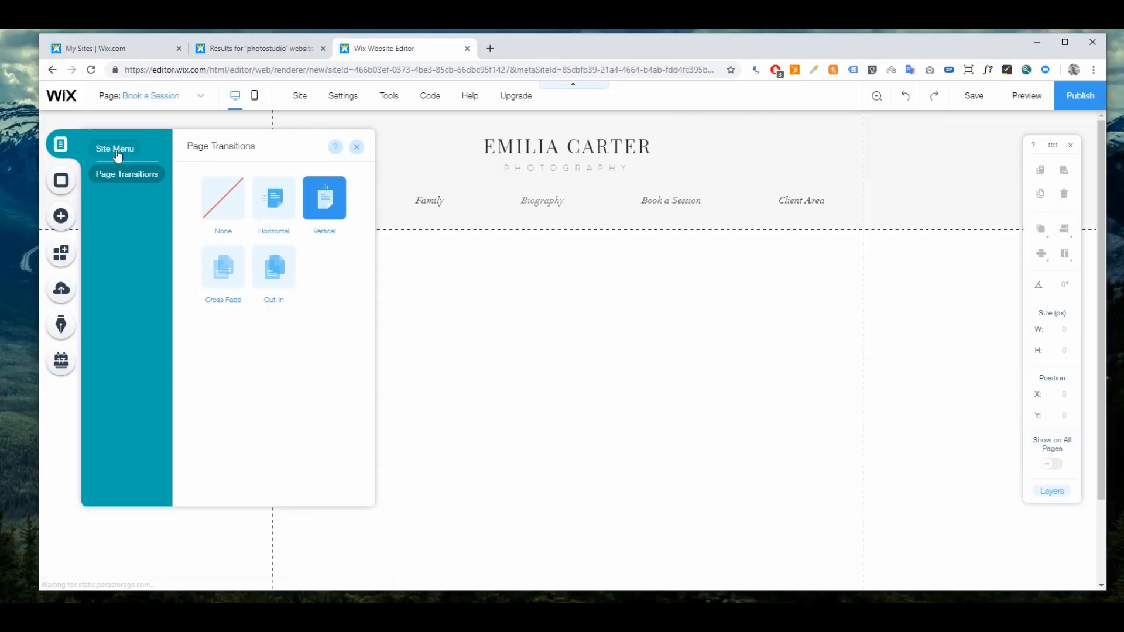
- Hide the Family page from the site's navigation menu and close the page management view
{"action": "left_click", "coordinate": [120, 149]}
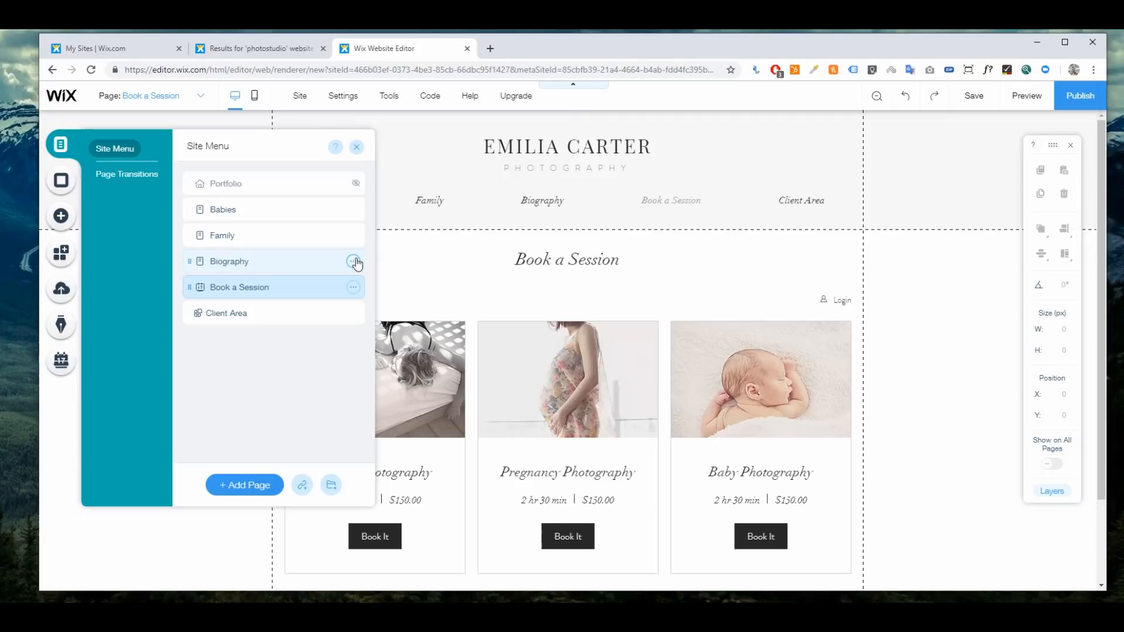
{"action": "left_click", "coordinate": [353, 236]}
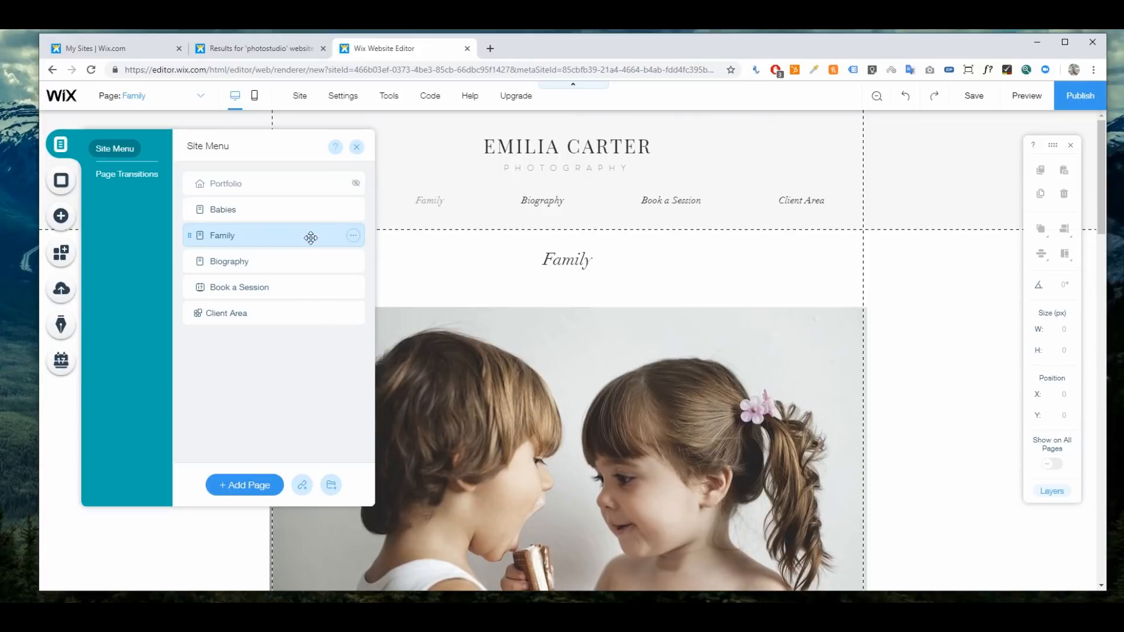
{"action": "left_click", "coordinate": [354, 236]}
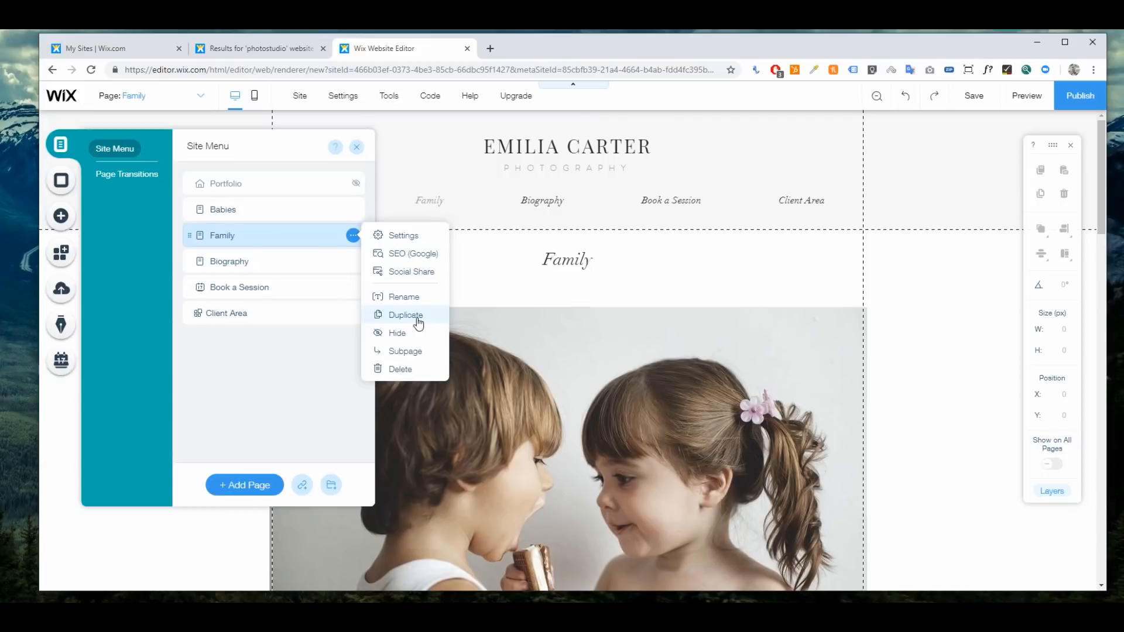
{"action": "left_click", "coordinate": [353, 235]}
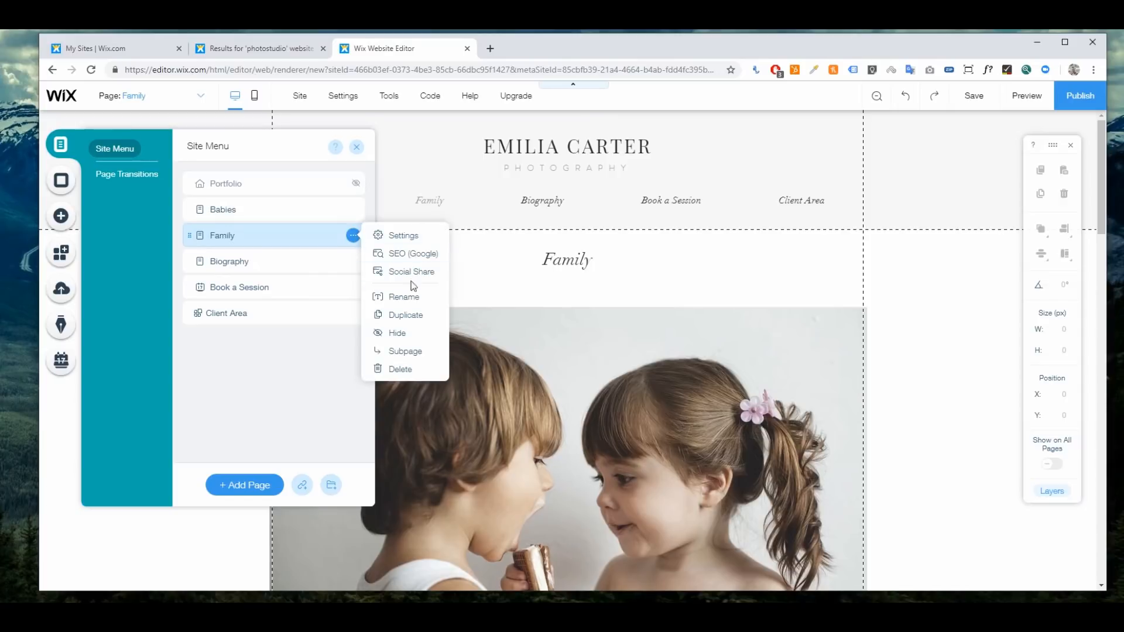
{"action": "left_click", "coordinate": [398, 334]}
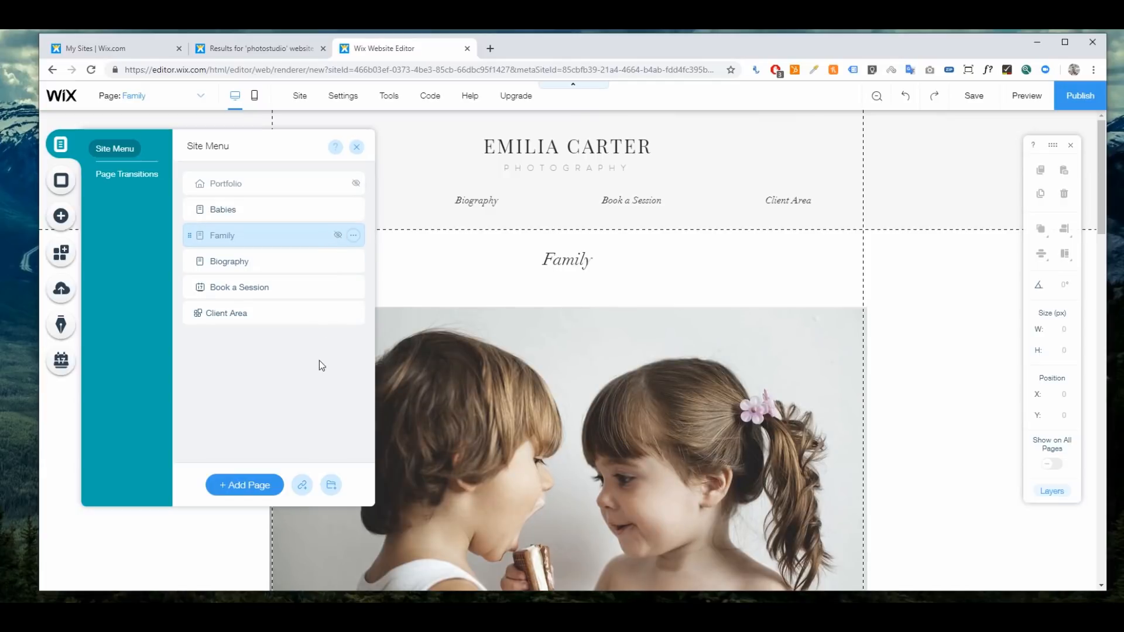
{"action": "left_click", "coordinate": [353, 235]}
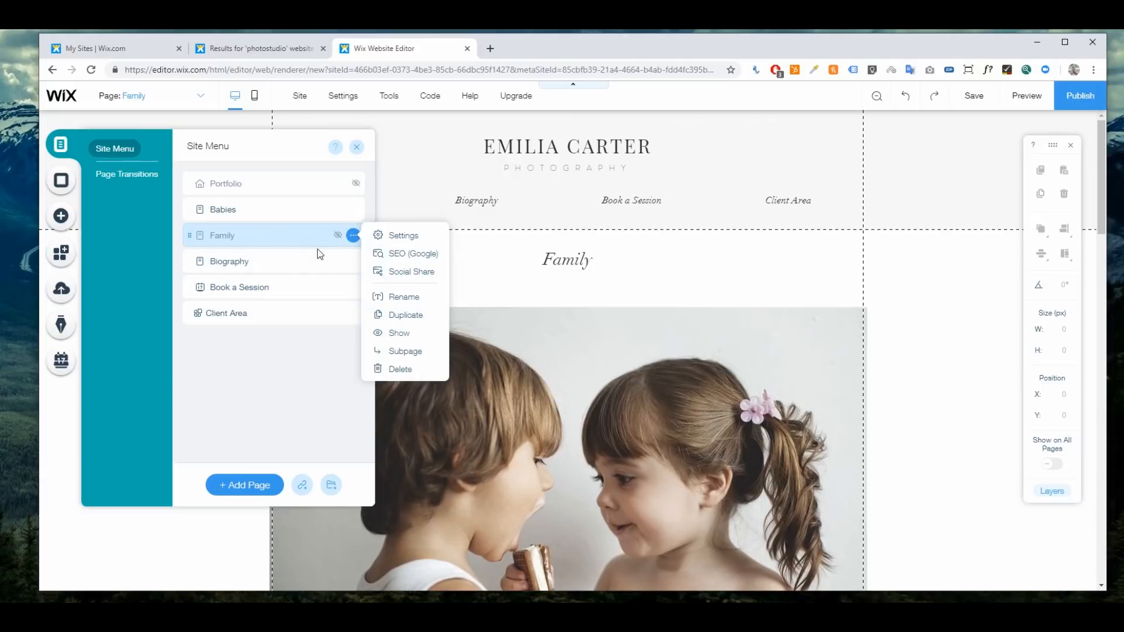
{"action": "left_click", "coordinate": [353, 236]}
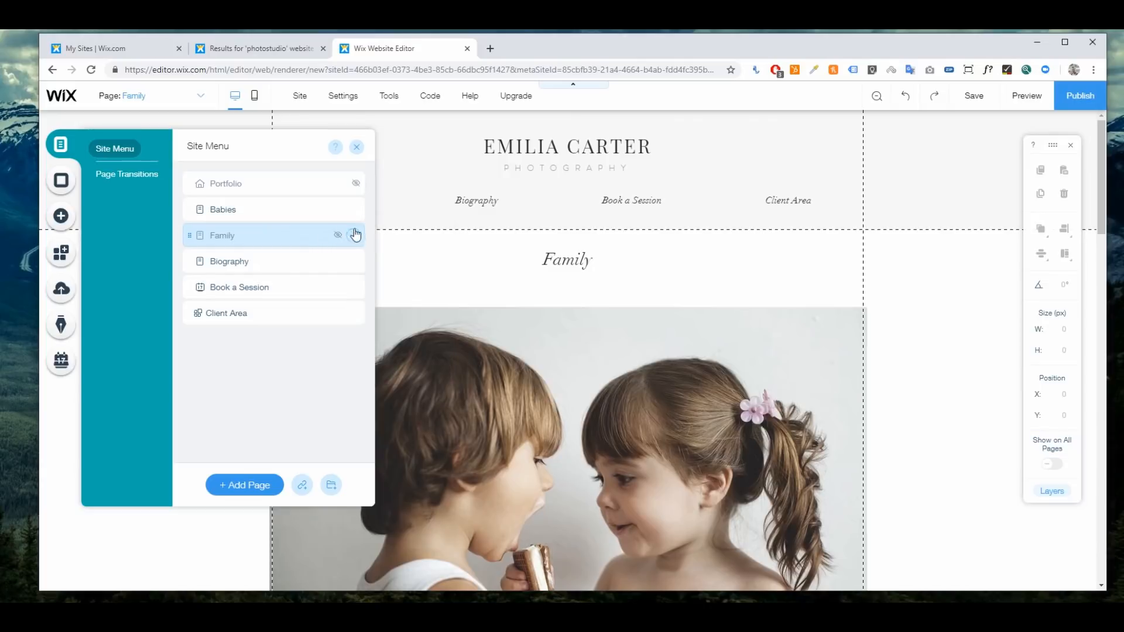
{"action": "left_click", "coordinate": [357, 147]}
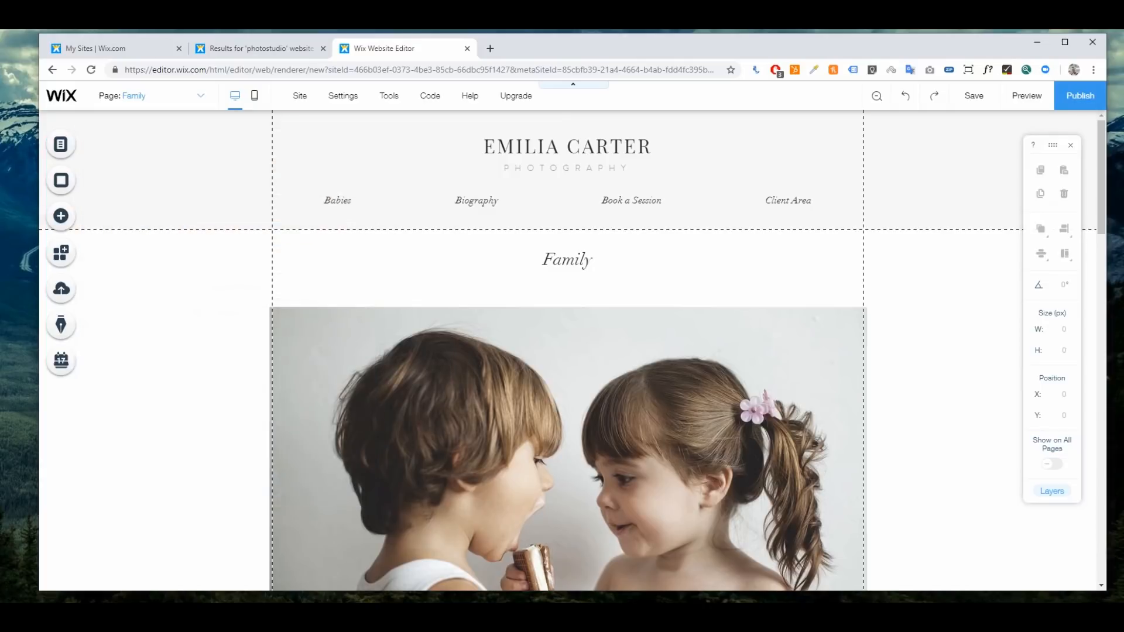
- Look through the preset page backgrounds for the Family page and check the background image chooser
{"action": "left_click", "coordinate": [61, 181]}
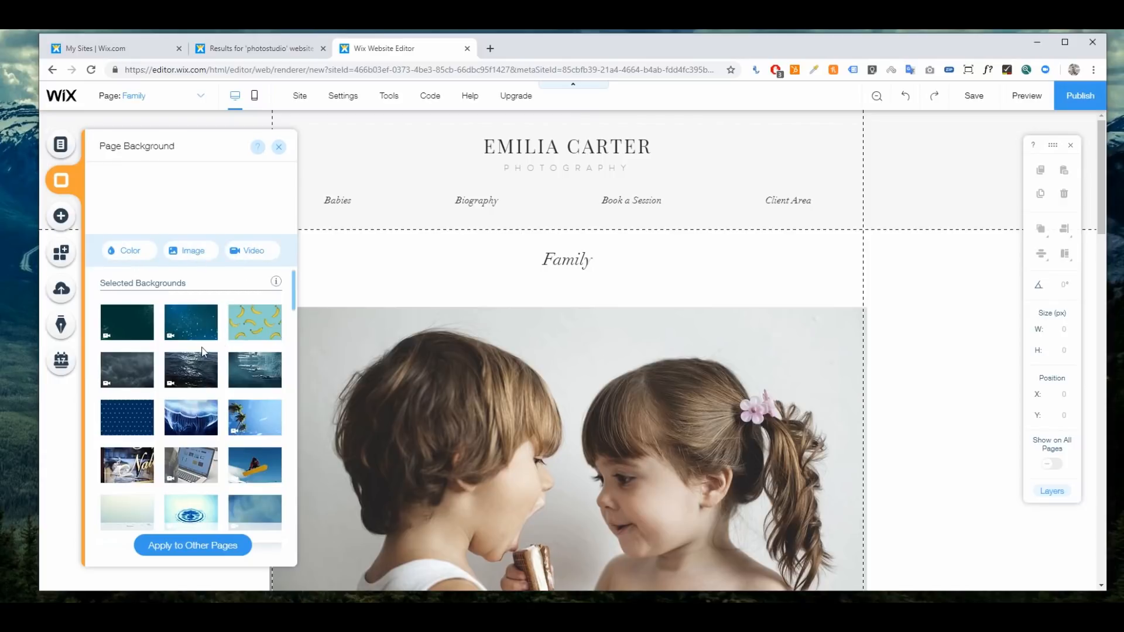
{"action": "scroll", "coordinate": [202, 352], "scroll_direction": "down", "scroll_amount": 6}
{"action": "scroll", "coordinate": [212, 353], "scroll_direction": "up", "scroll_amount": 5}
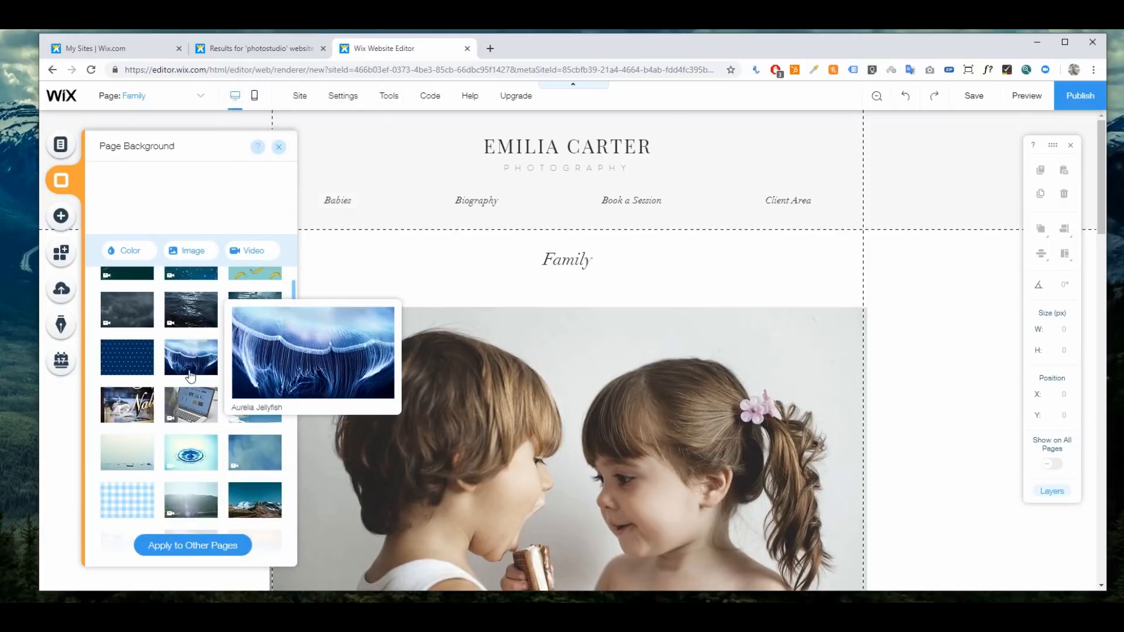
{"action": "scroll", "coordinate": [226, 430], "scroll_direction": "down", "scroll_amount": 5}
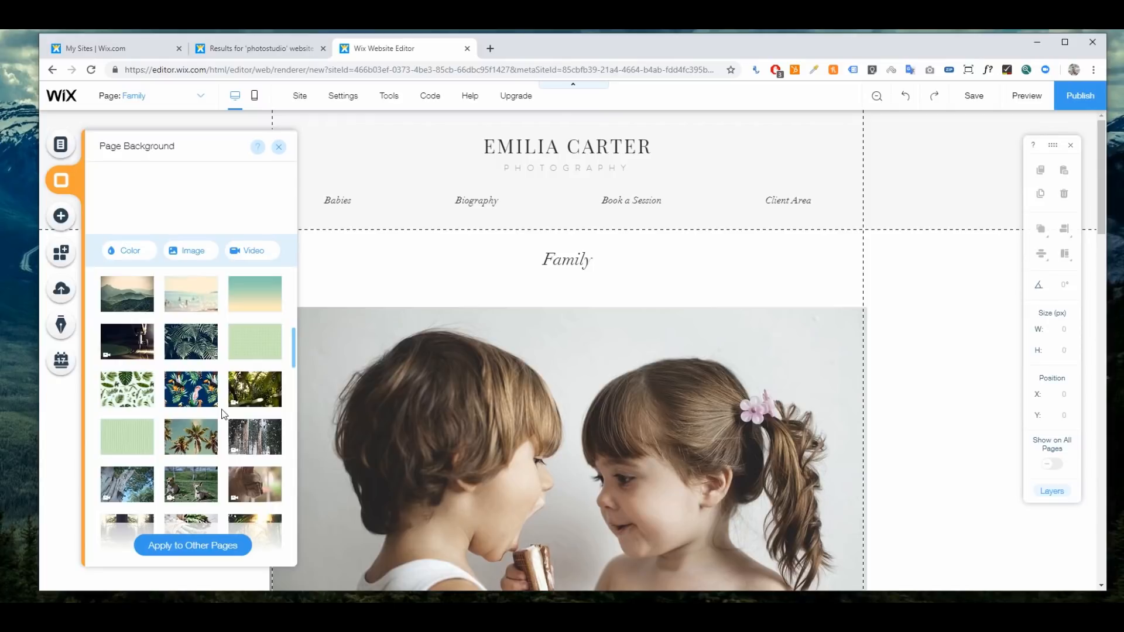
{"action": "scroll", "coordinate": [225, 413], "scroll_direction": "down", "scroll_amount": 3}
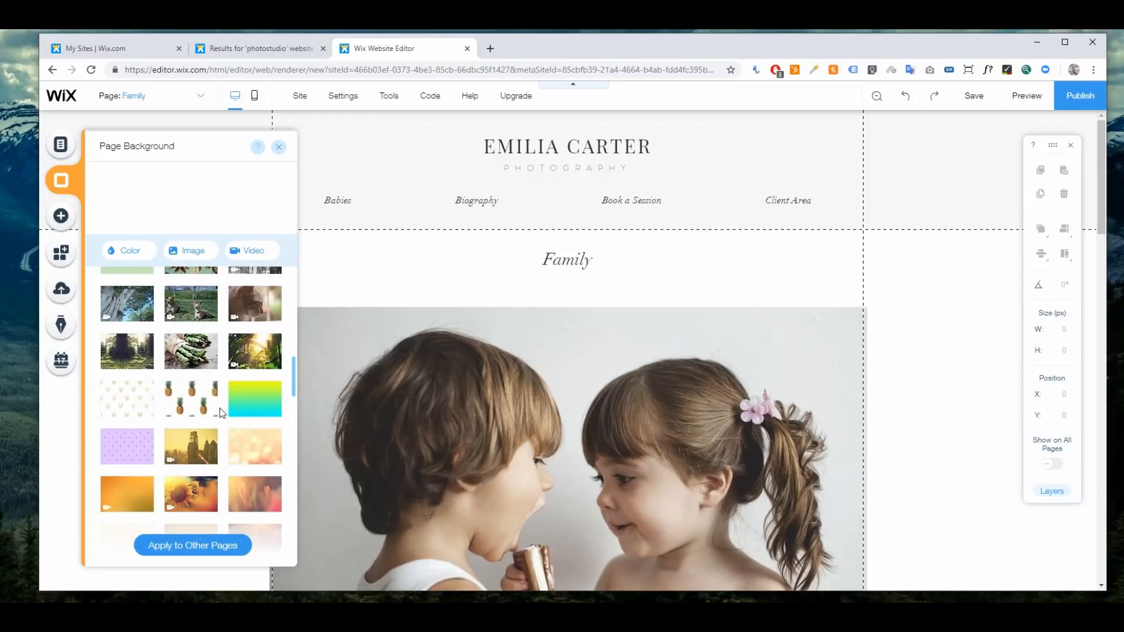
{"action": "mouse_move", "coordinate": [206, 414]}
{"action": "scroll", "coordinate": [202, 422], "scroll_direction": "down", "scroll_amount": 3}
{"action": "scroll", "coordinate": [208, 418], "scroll_direction": "down", "scroll_amount": 5}
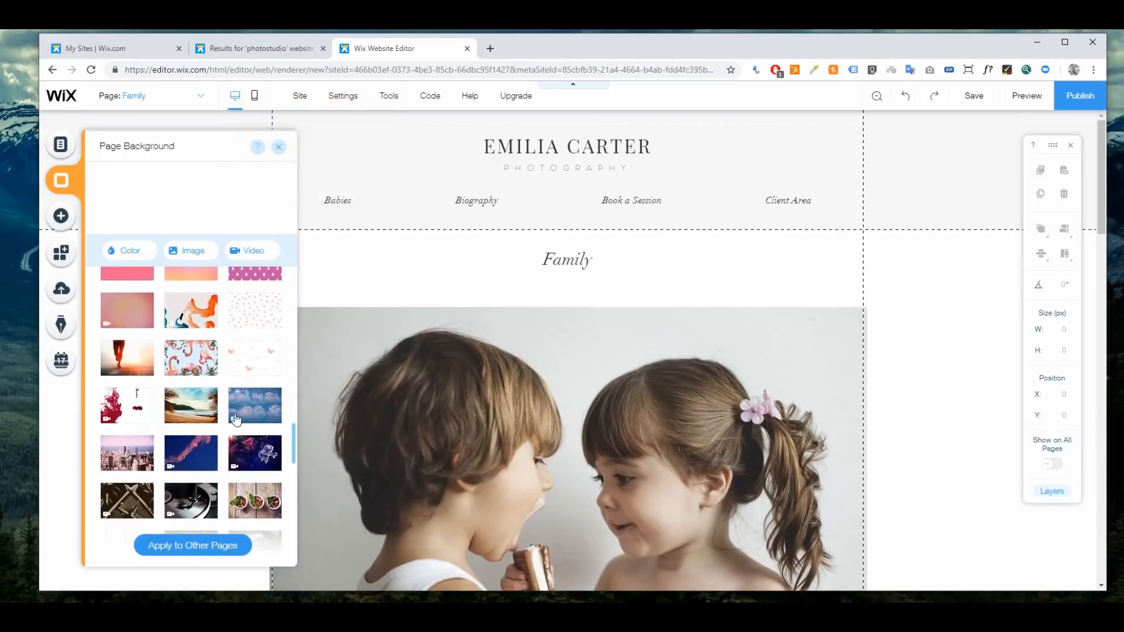
{"action": "scroll", "coordinate": [234, 411], "scroll_direction": "up", "scroll_amount": 5}
{"action": "scroll", "coordinate": [233, 412], "scroll_direction": "up", "scroll_amount": 10}
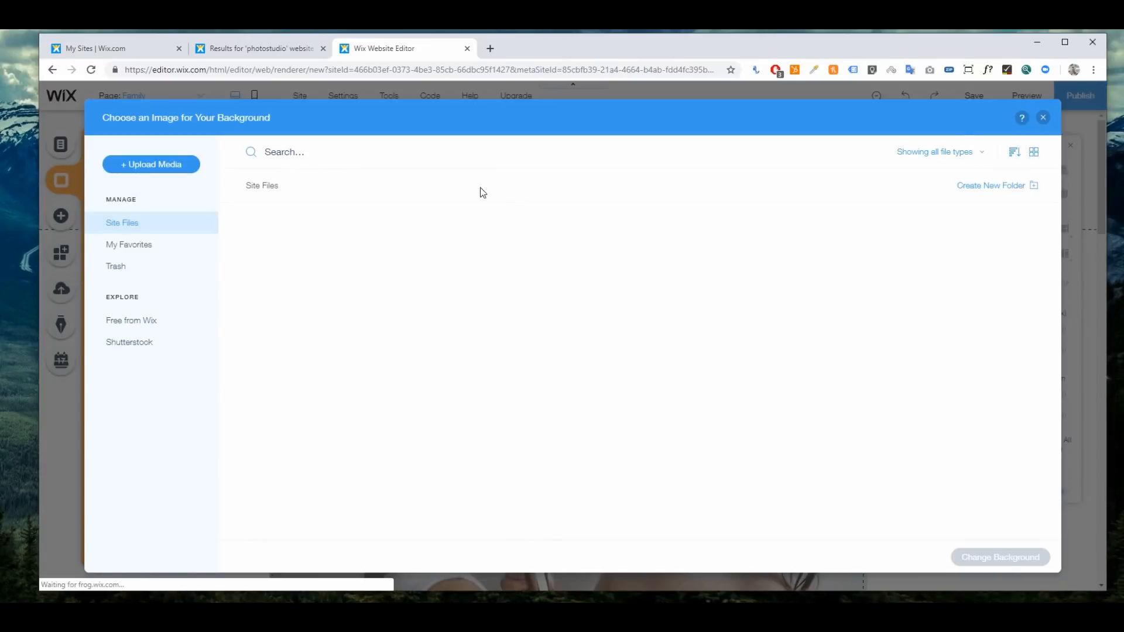
{"action": "left_click", "coordinate": [1042, 117]}
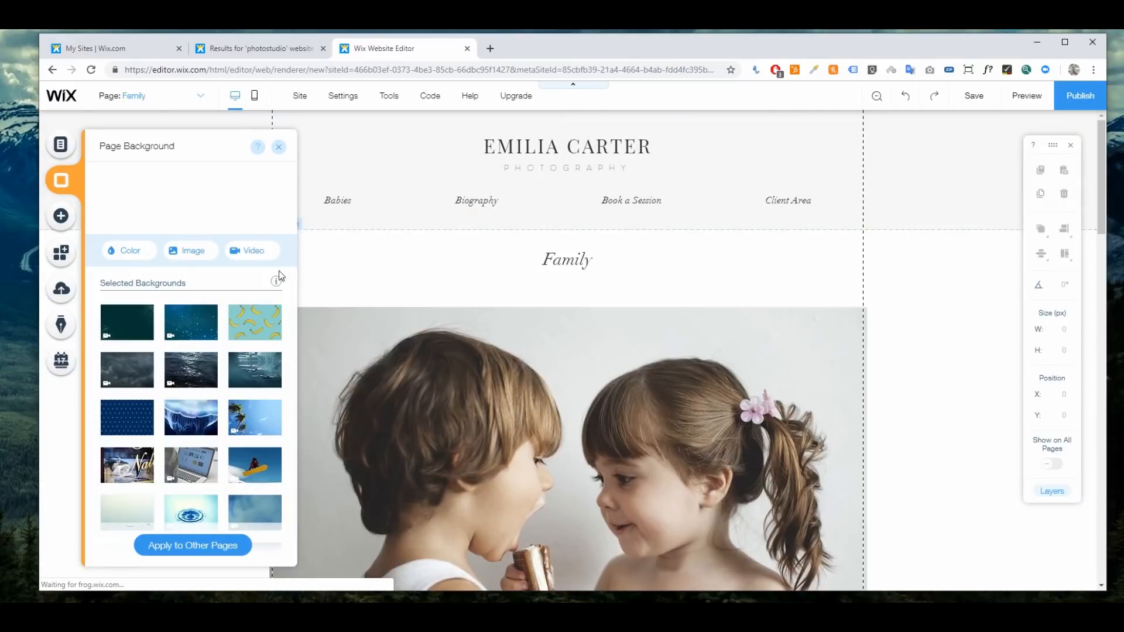
- Set the Family page's background to the light blue site colour #C5D7E8
{"action": "left_click", "coordinate": [124, 252]}
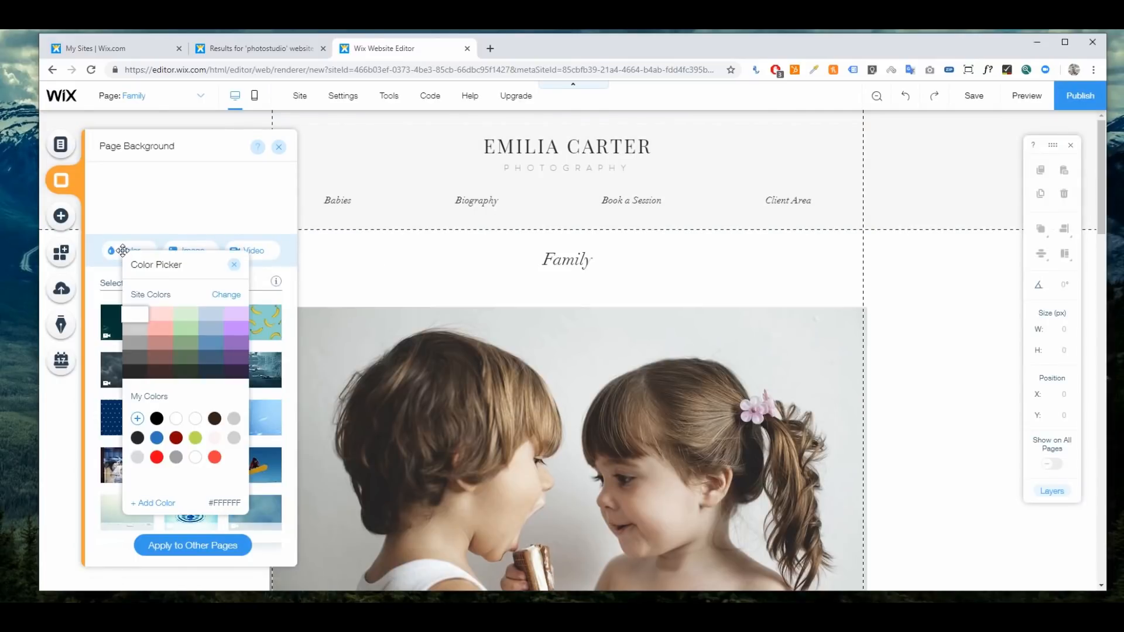
{"action": "left_click", "coordinate": [215, 324]}
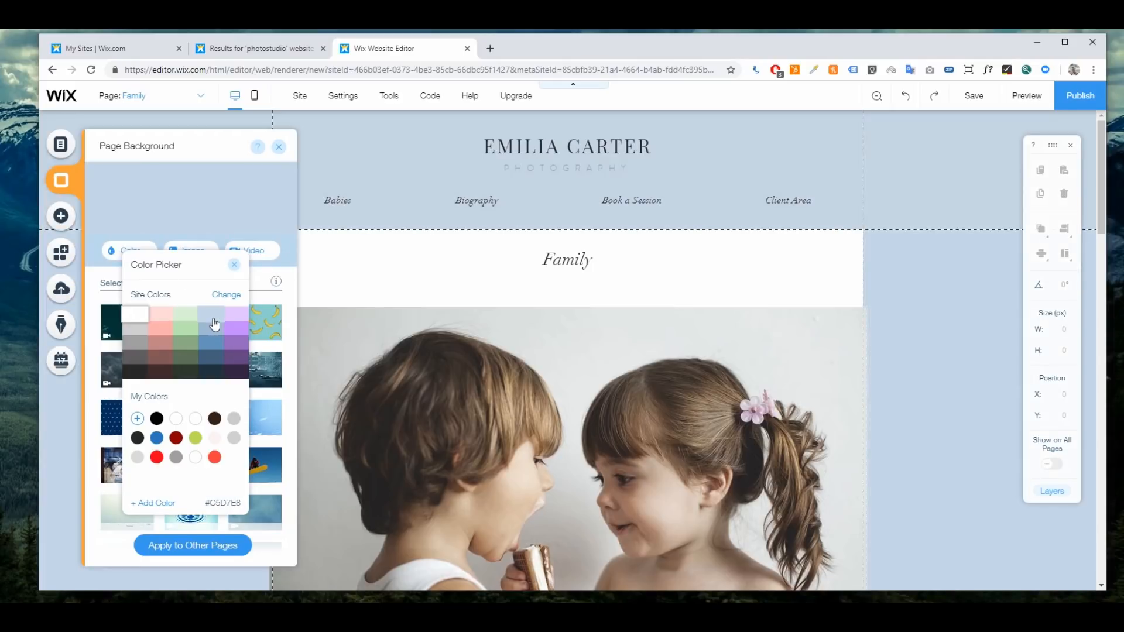
{"action": "left_click", "coordinate": [234, 265]}
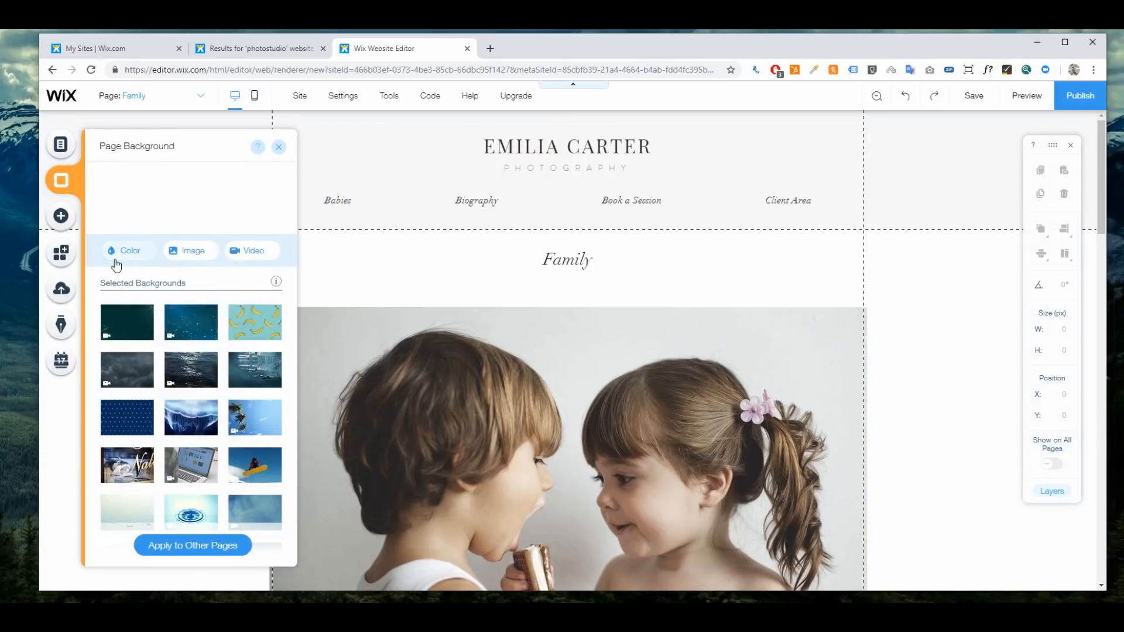
{"action": "left_click", "coordinate": [116, 255]}
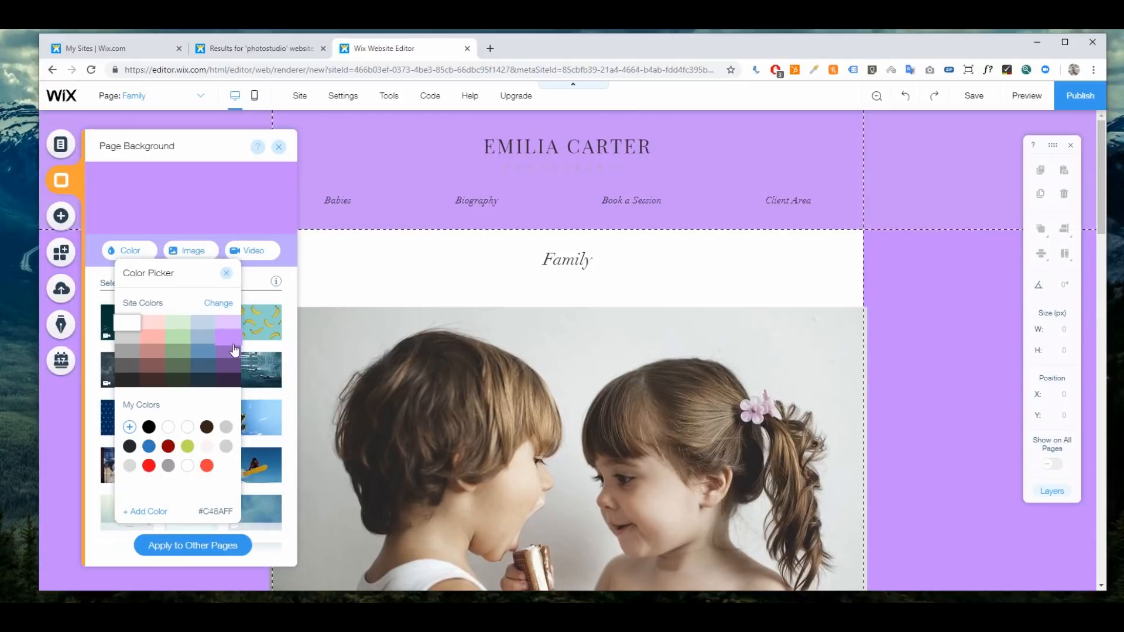
{"action": "left_click", "coordinate": [204, 329]}
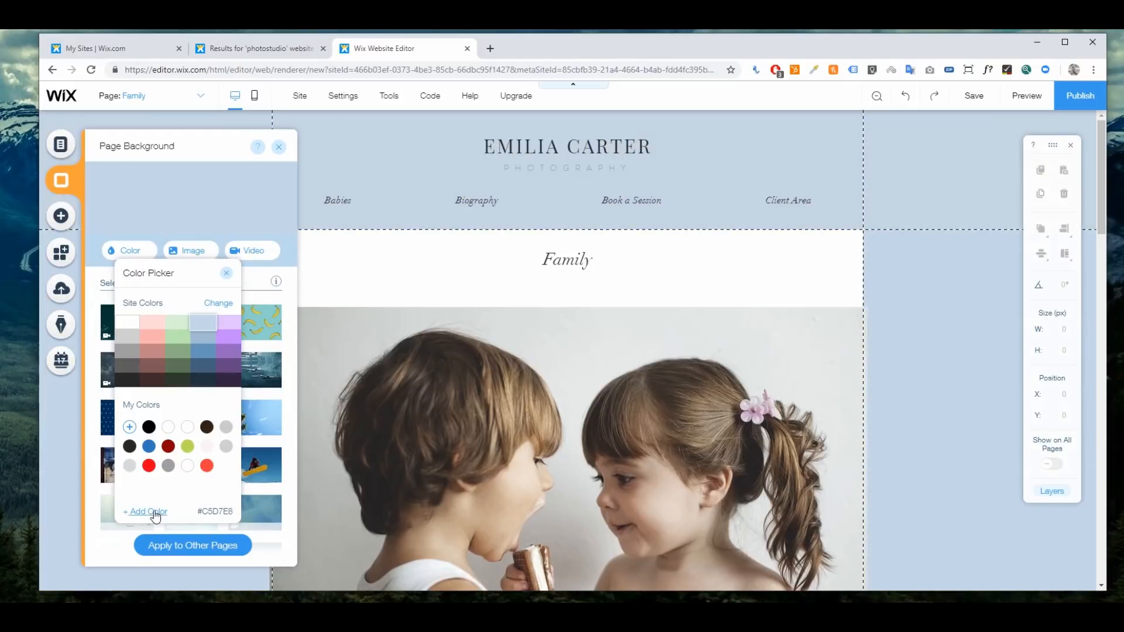
{"action": "left_click", "coordinate": [153, 513]}
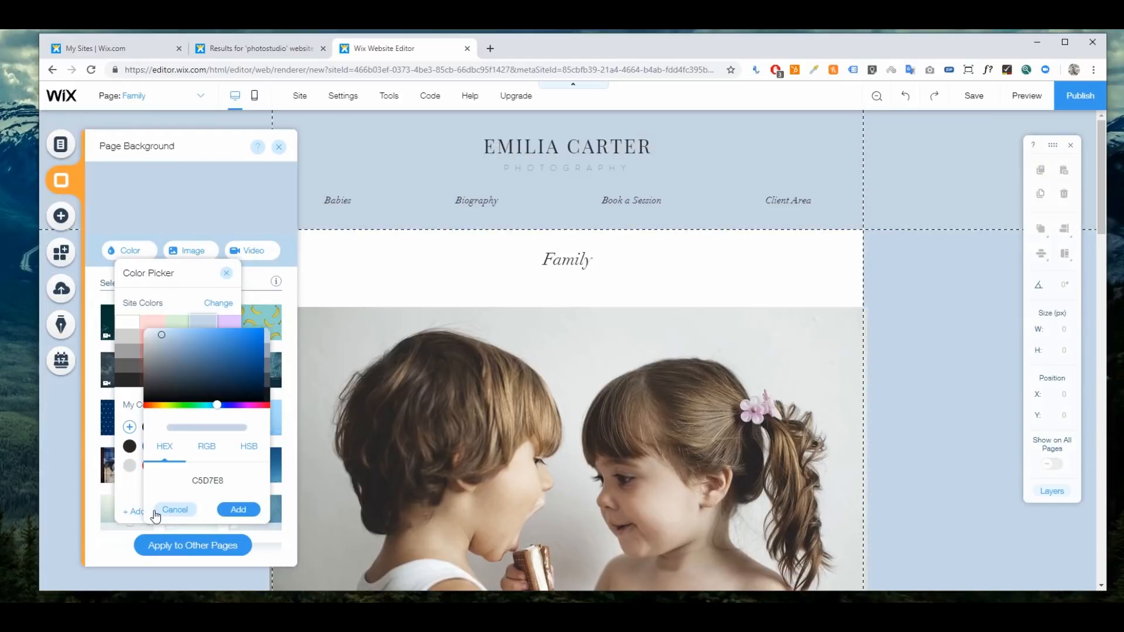
{"action": "left_click", "coordinate": [220, 483]}
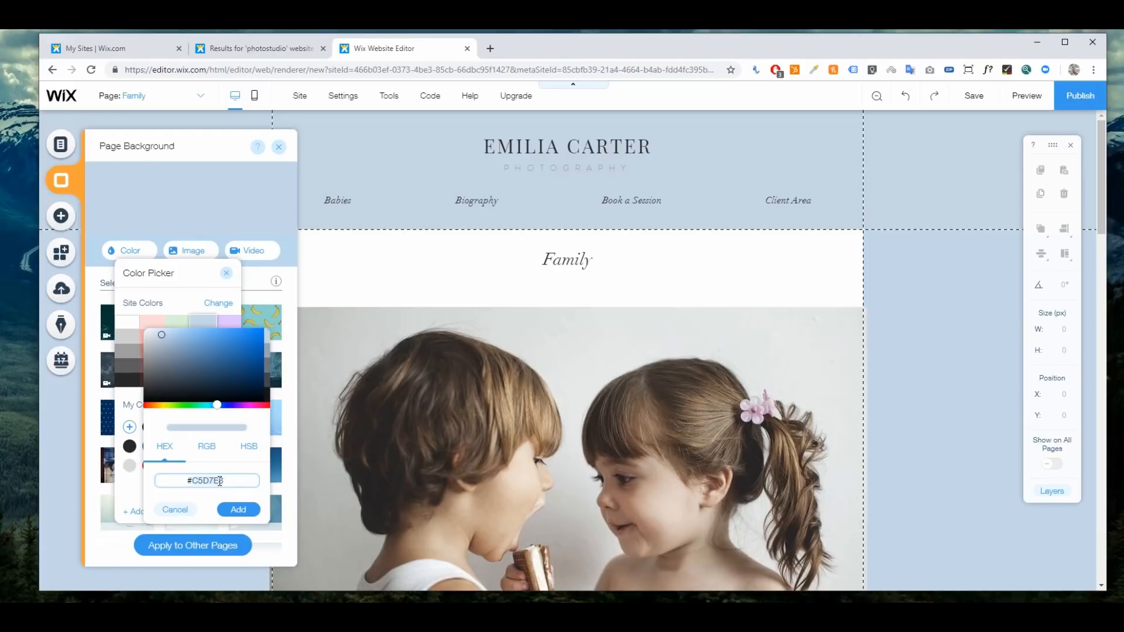
{"action": "left_click", "coordinate": [170, 509]}
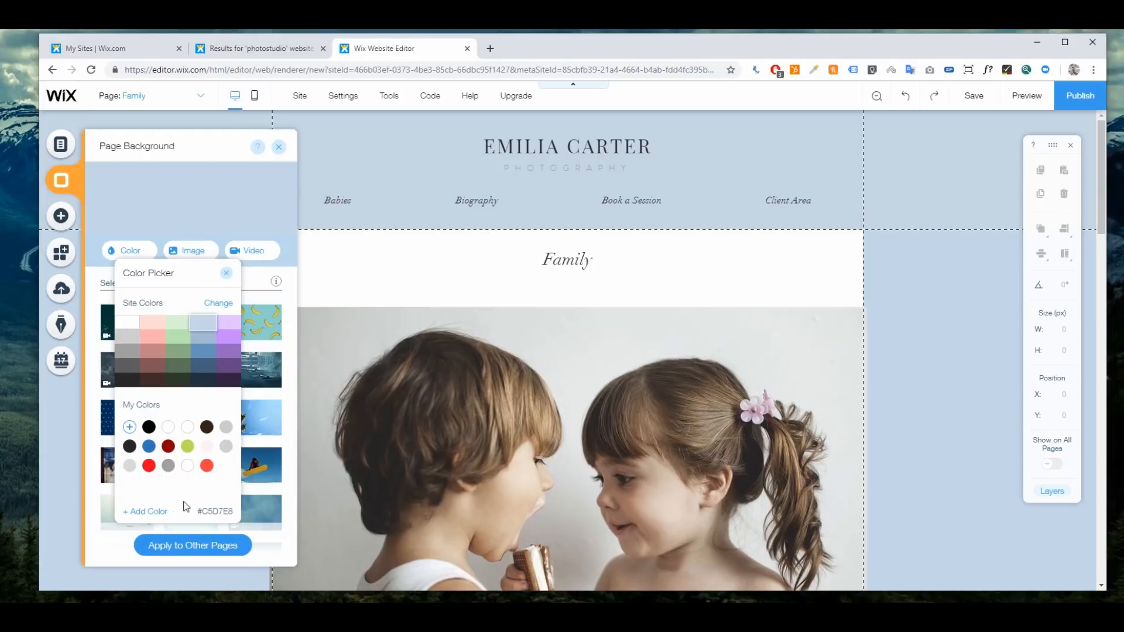
{"action": "left_click", "coordinate": [226, 273]}
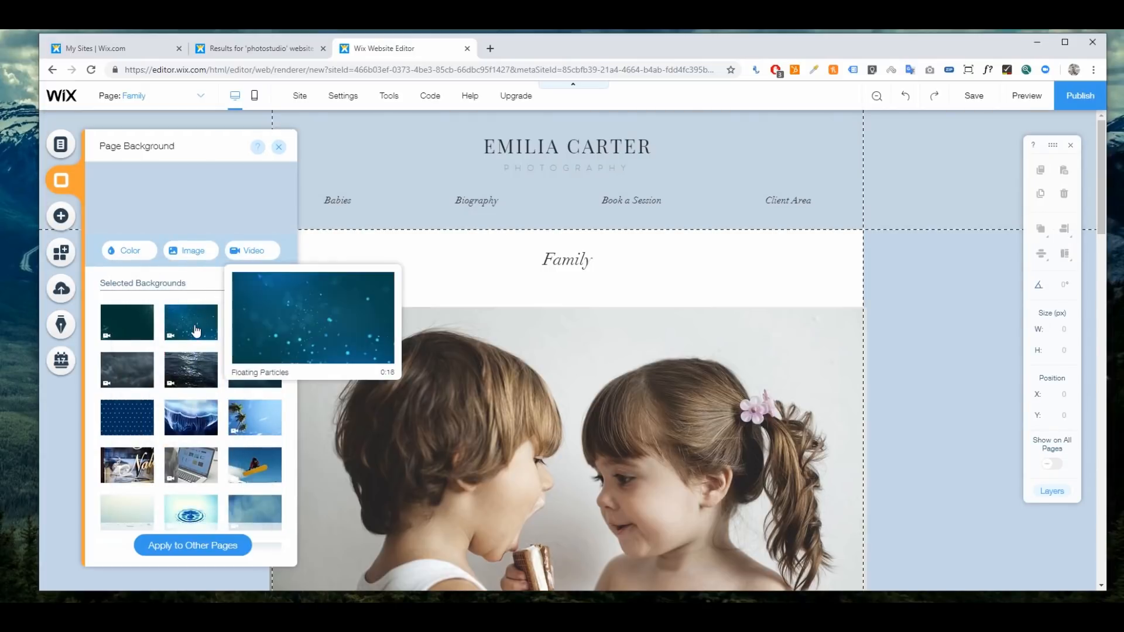
- Apply the Floating Particles video as the Family page's background, preview the site and return to editing
{"action": "left_click", "coordinate": [196, 331]}
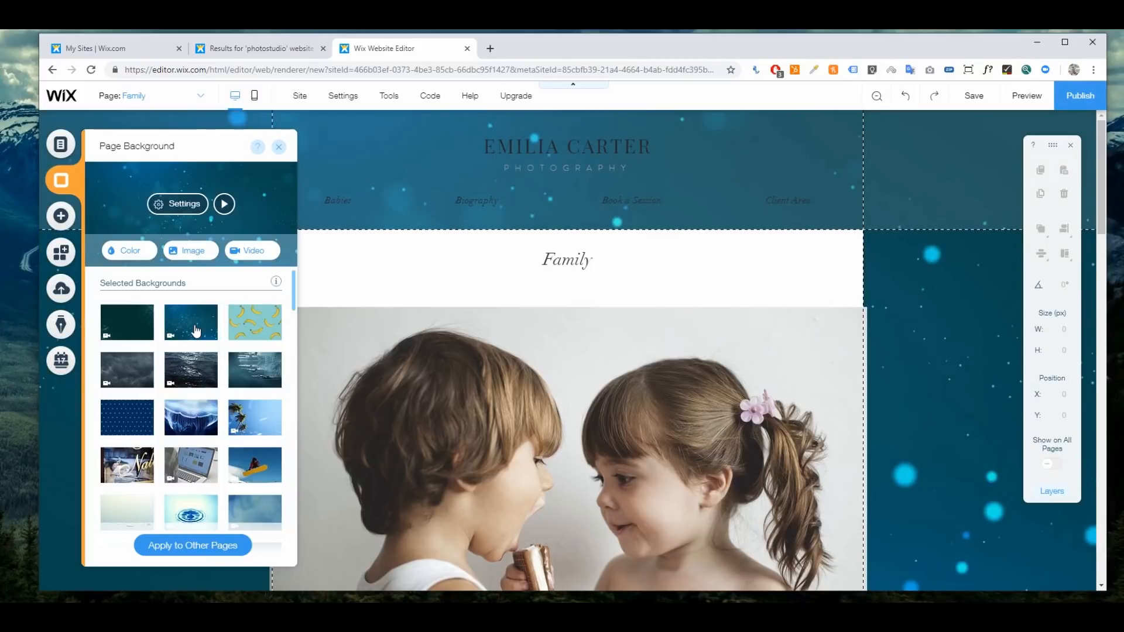
{"action": "left_click", "coordinate": [280, 147]}
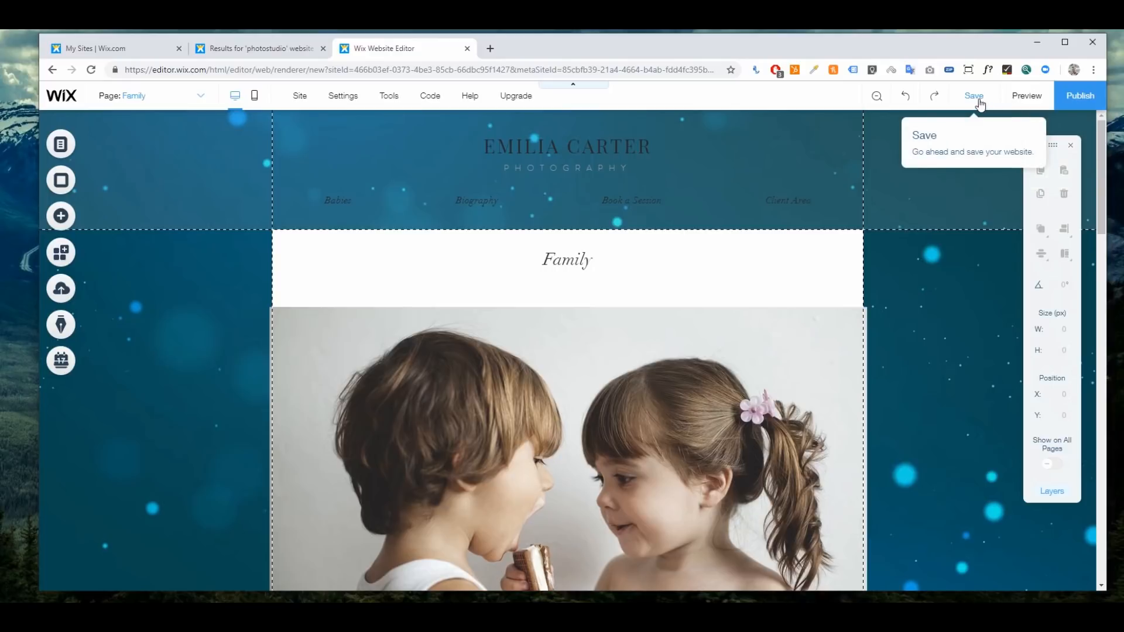
{"action": "left_click", "coordinate": [1019, 99]}
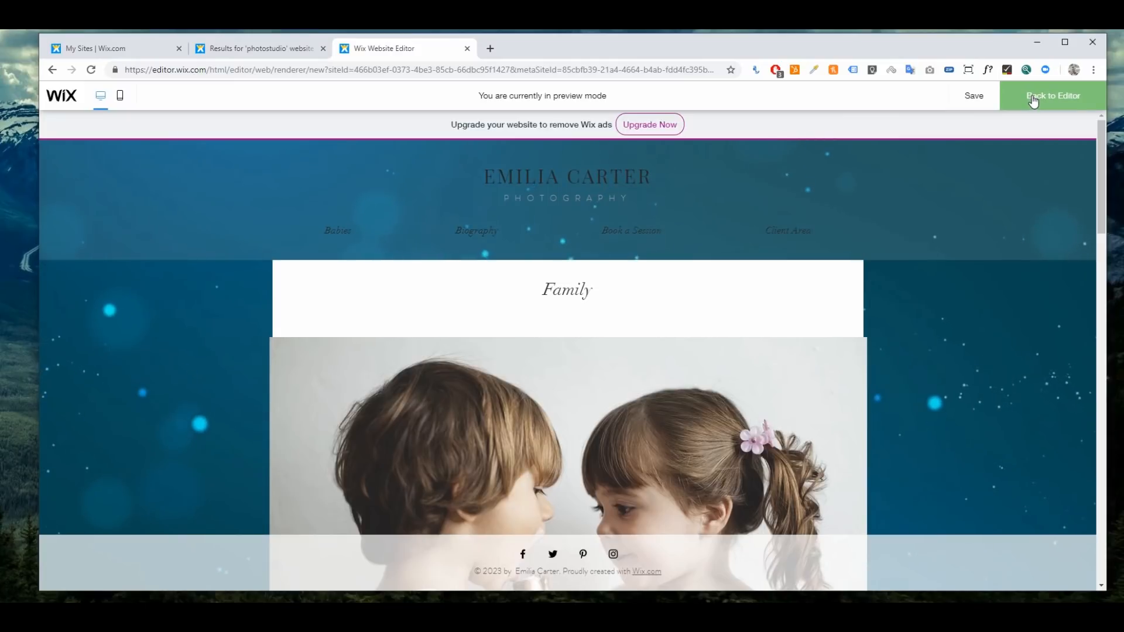
{"action": "left_click", "coordinate": [1033, 101]}
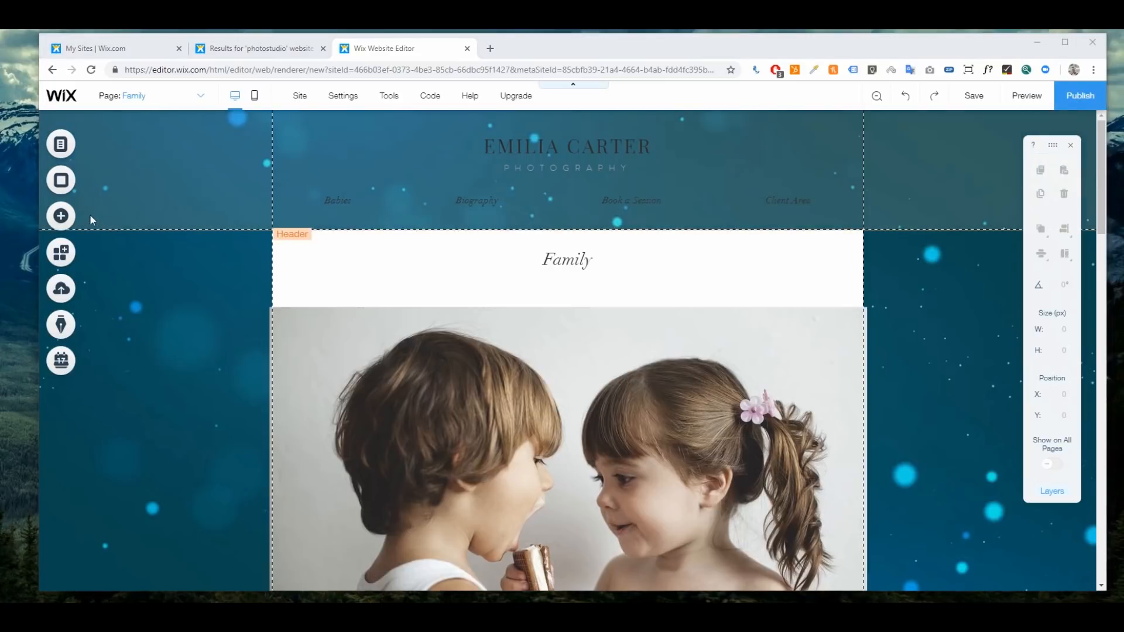
- Delete the Family heading text above the photo of the two children
{"action": "left_click", "coordinate": [65, 218]}
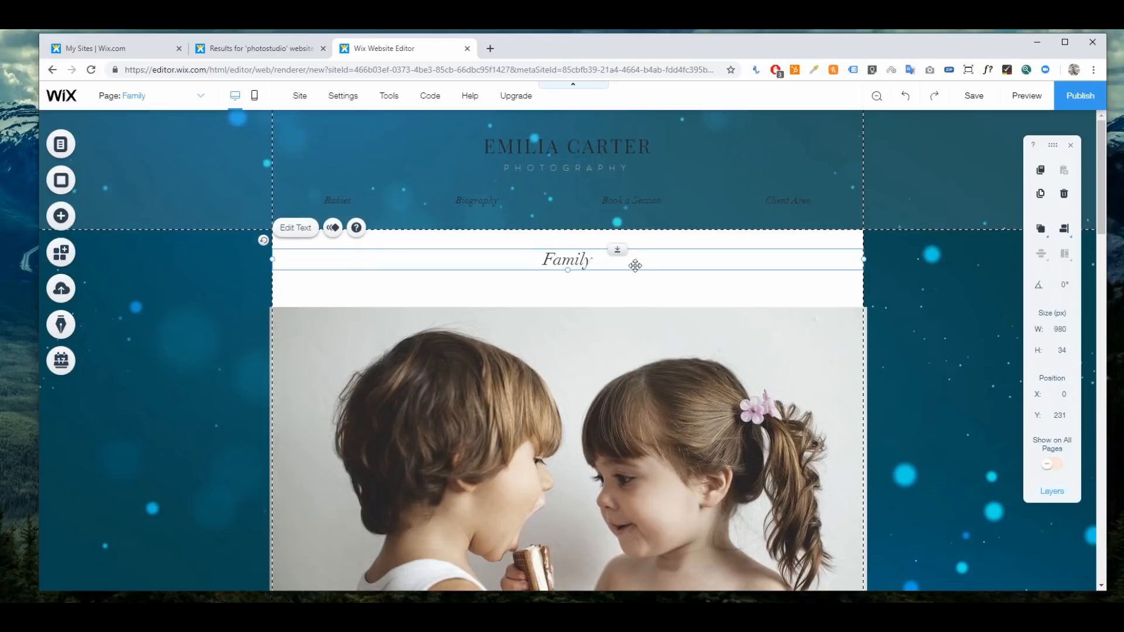
{"action": "left_click", "coordinate": [623, 291]}
{"action": "left_click", "coordinate": [580, 258]}
{"action": "key", "text": "Delete"}
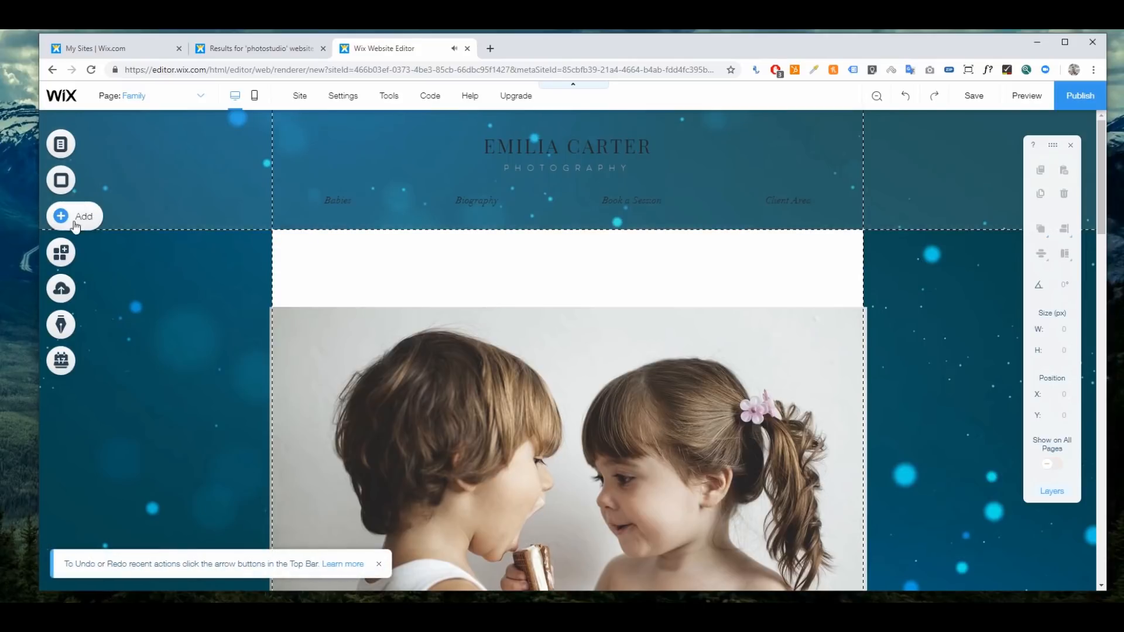
- Add a Classic Title text element in the blank area above the photo, at about X 368, Y 239
{"action": "left_click", "coordinate": [63, 218]}
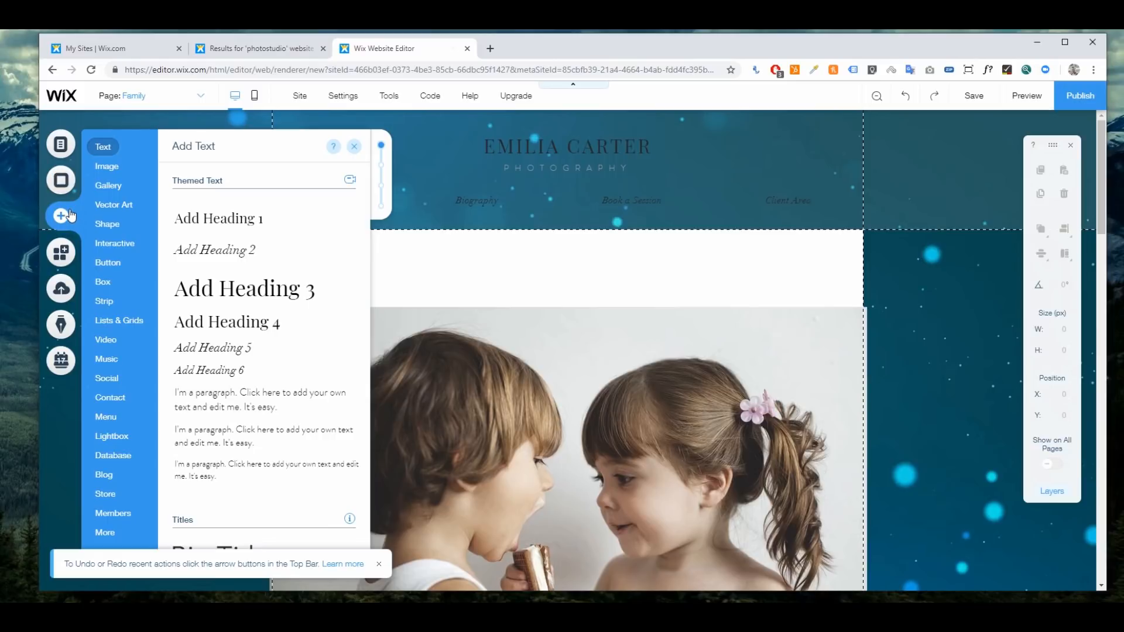
{"action": "scroll", "coordinate": [252, 328], "scroll_direction": "down", "scroll_amount": 5}
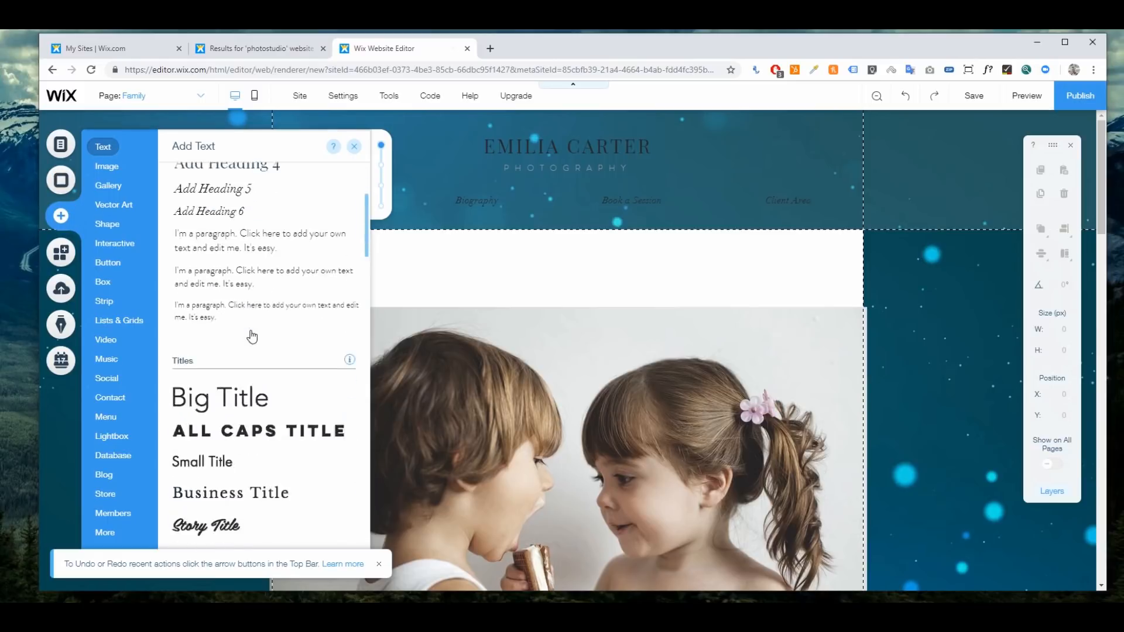
{"action": "scroll", "coordinate": [251, 334], "scroll_direction": "down", "scroll_amount": 3}
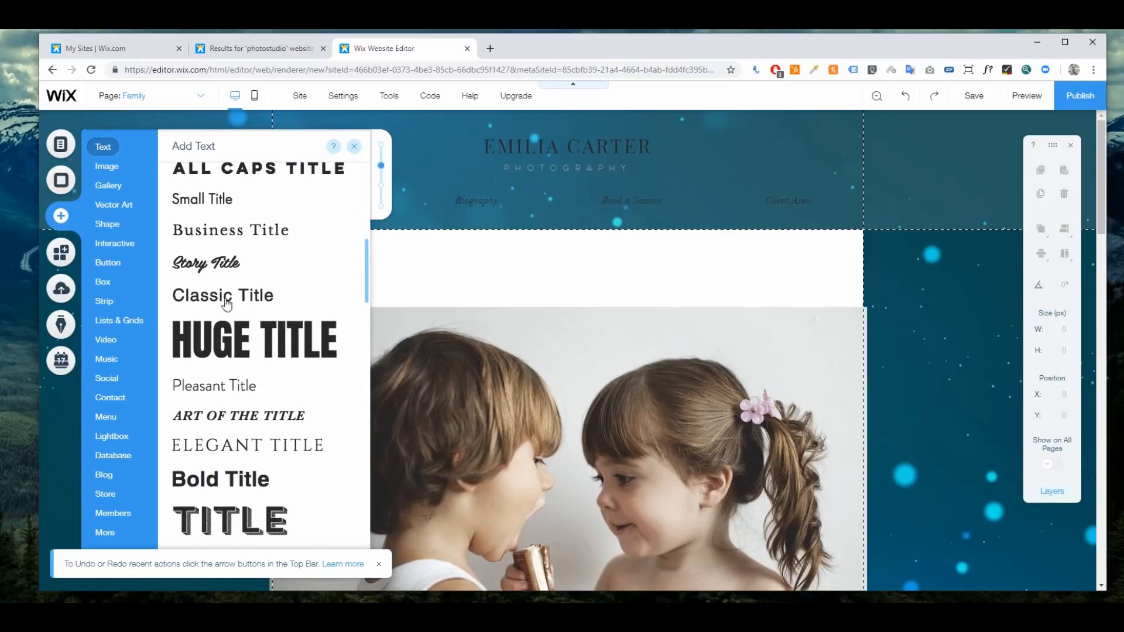
{"action": "scroll", "coordinate": [221, 301], "scroll_direction": "up", "scroll_amount": 4}
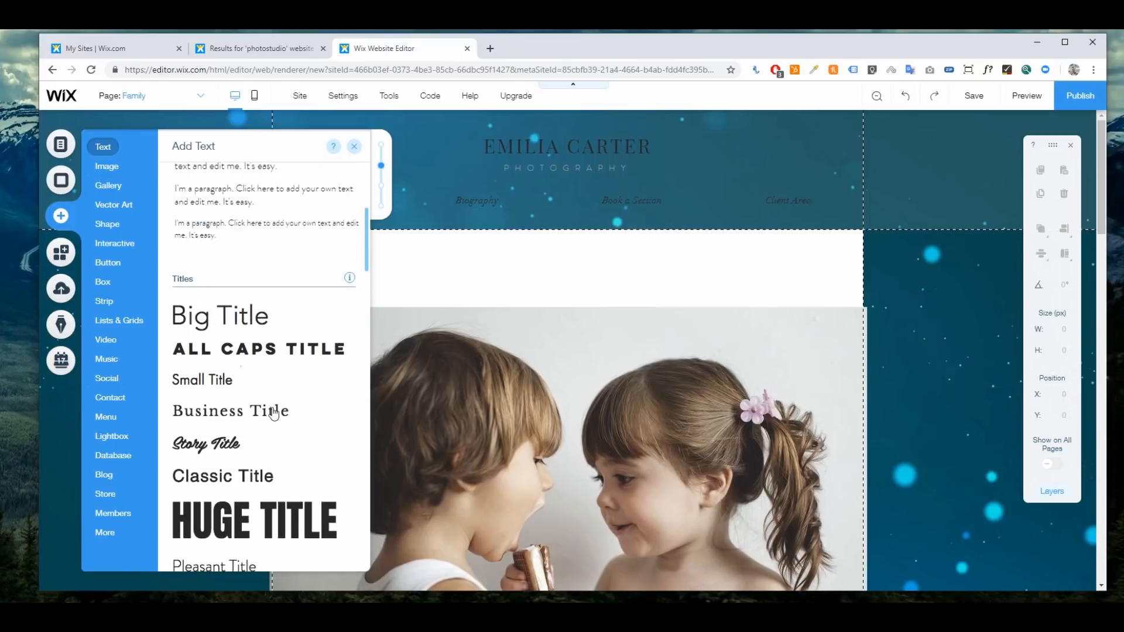
{"action": "scroll", "coordinate": [249, 346], "scroll_direction": "down", "scroll_amount": 3}
{"action": "left_click_drag", "start_coordinate": [218, 363], "coordinate": [537, 268]}
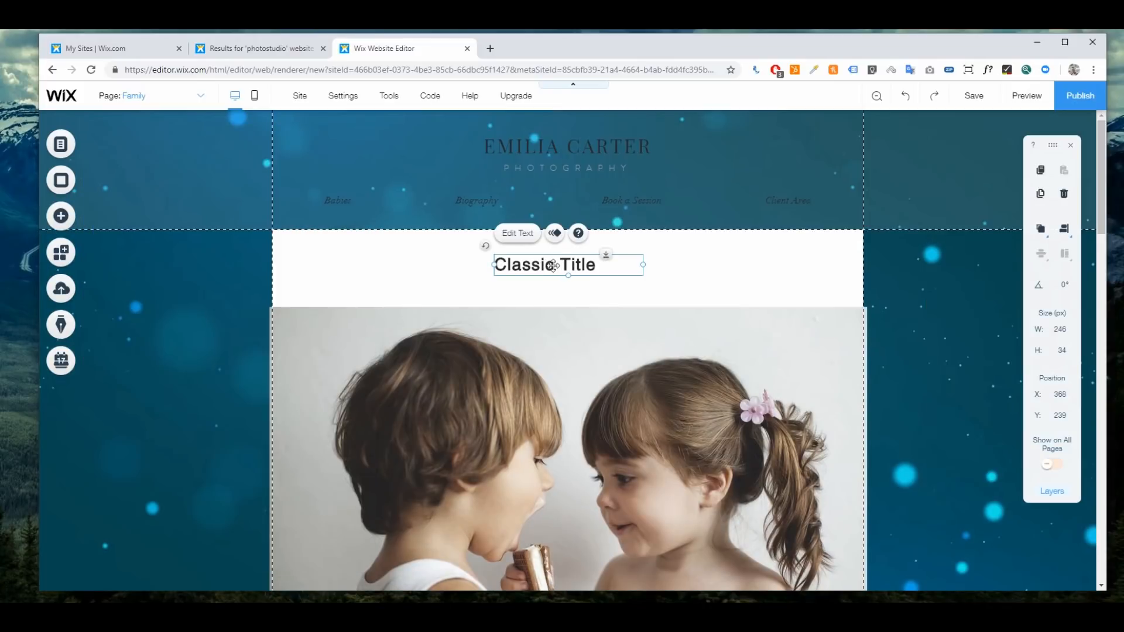
{"action": "double_click", "coordinate": [554, 265]}
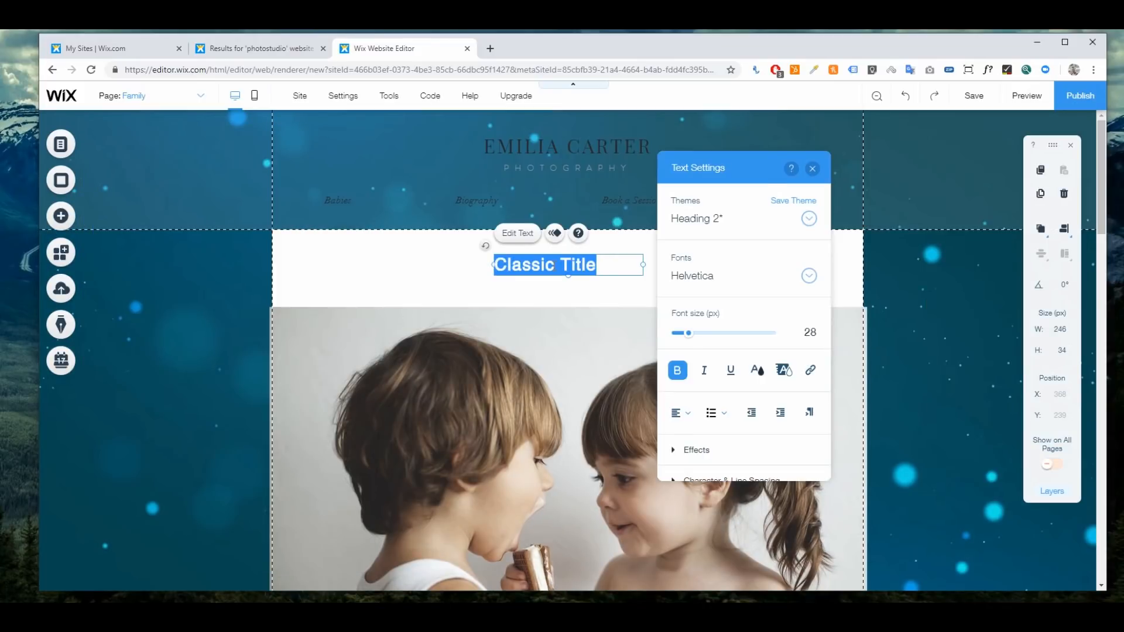
{"action": "left_click", "coordinate": [811, 168]}
{"action": "left_click", "coordinate": [656, 269]}
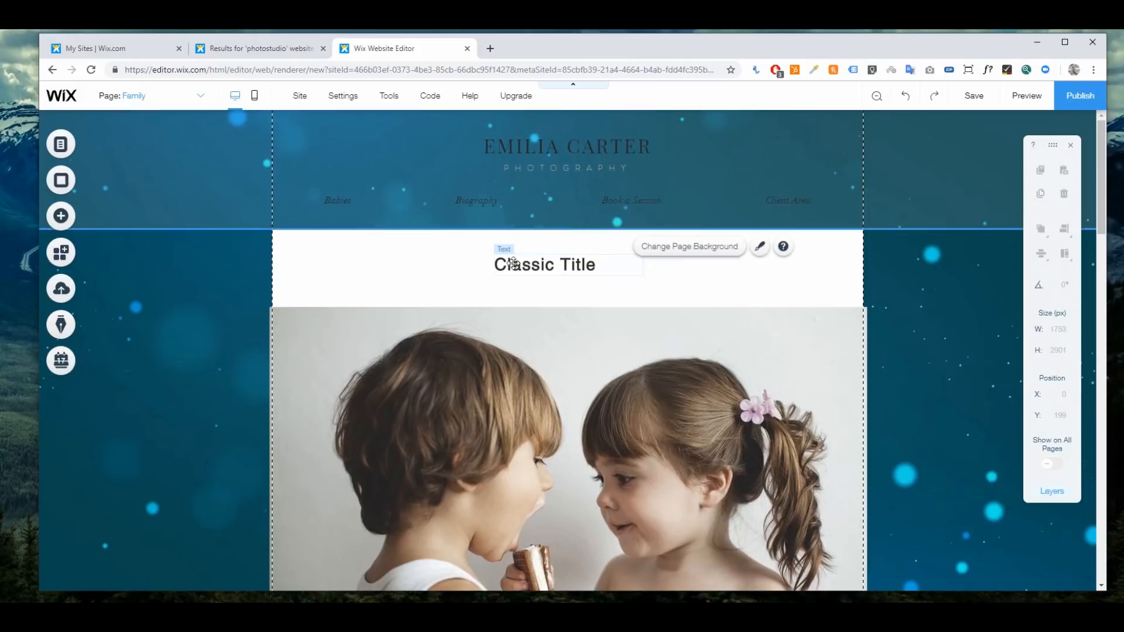
- Try the Heading 5 theme on the Classic Title text, and set its theme to Heading 4
{"action": "left_click", "coordinate": [540, 264]}
{"action": "double_click", "coordinate": [540, 264]}
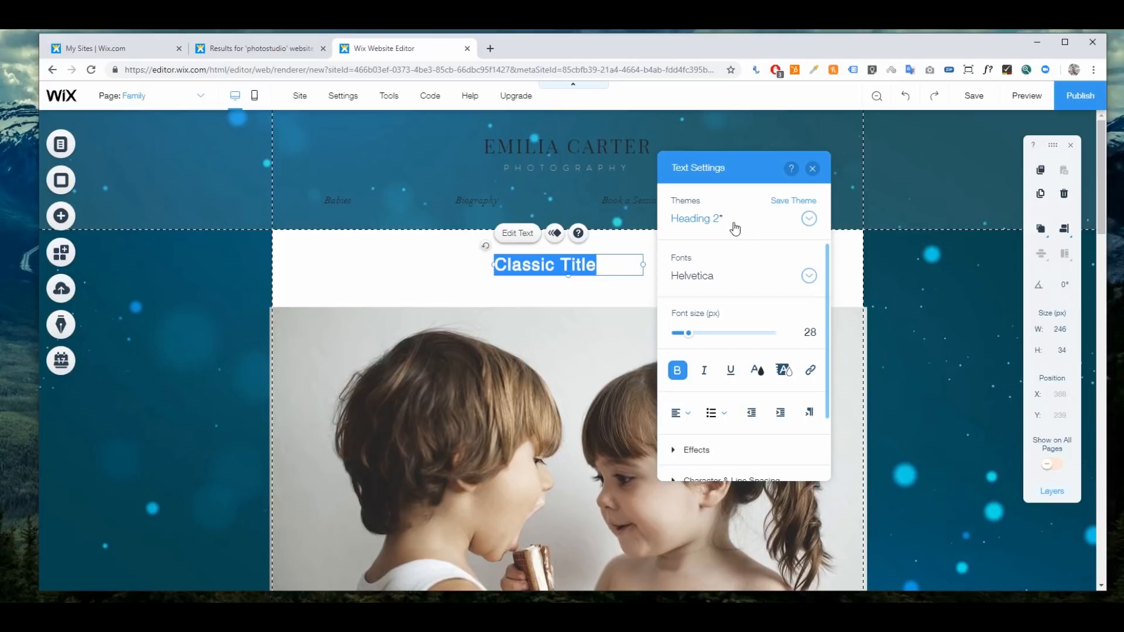
{"action": "left_click", "coordinate": [808, 219]}
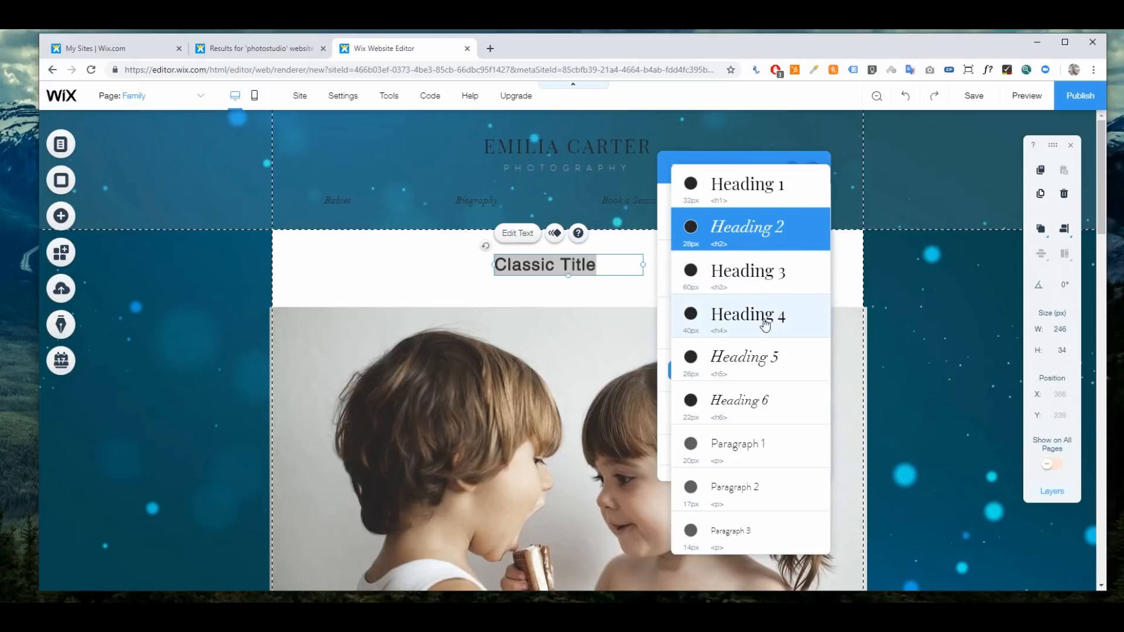
{"action": "left_click", "coordinate": [764, 358]}
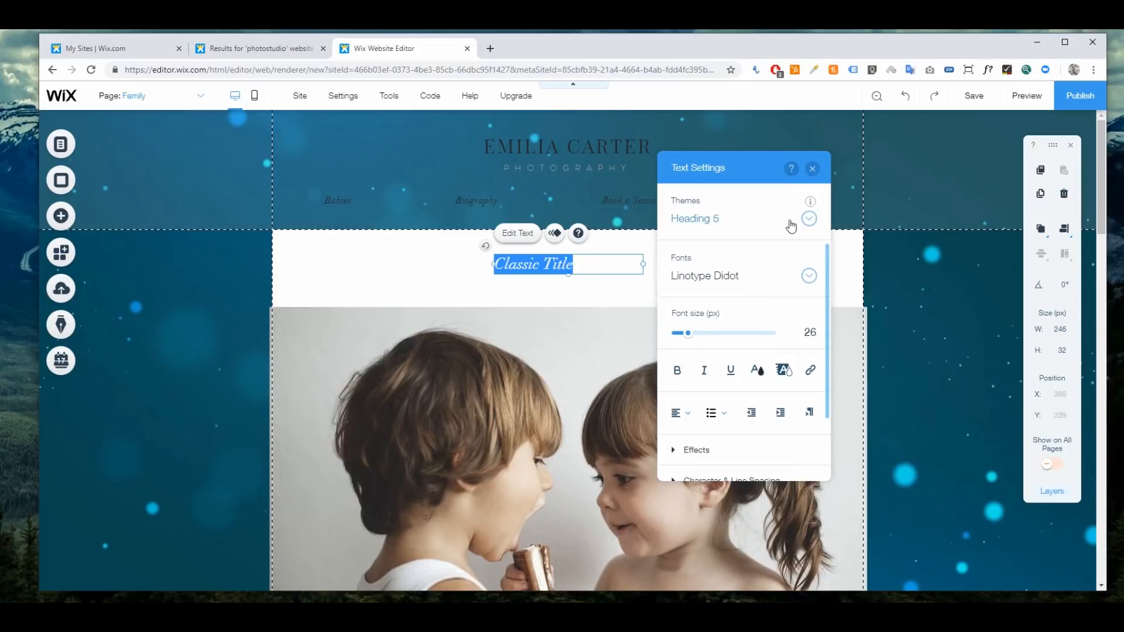
{"action": "left_click", "coordinate": [808, 219]}
{"action": "left_click", "coordinate": [742, 185]}
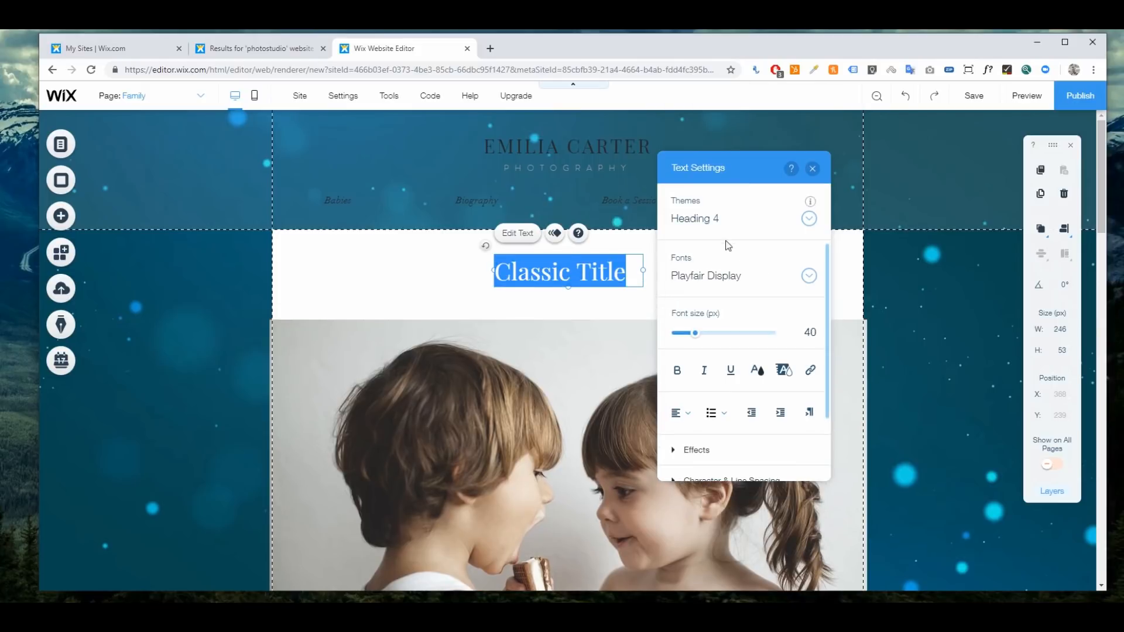
- Browse the fonts available for the Classic Title text
{"action": "left_click", "coordinate": [728, 280]}
{"action": "scroll", "coordinate": [743, 378], "scroll_direction": "down", "scroll_amount": 3}
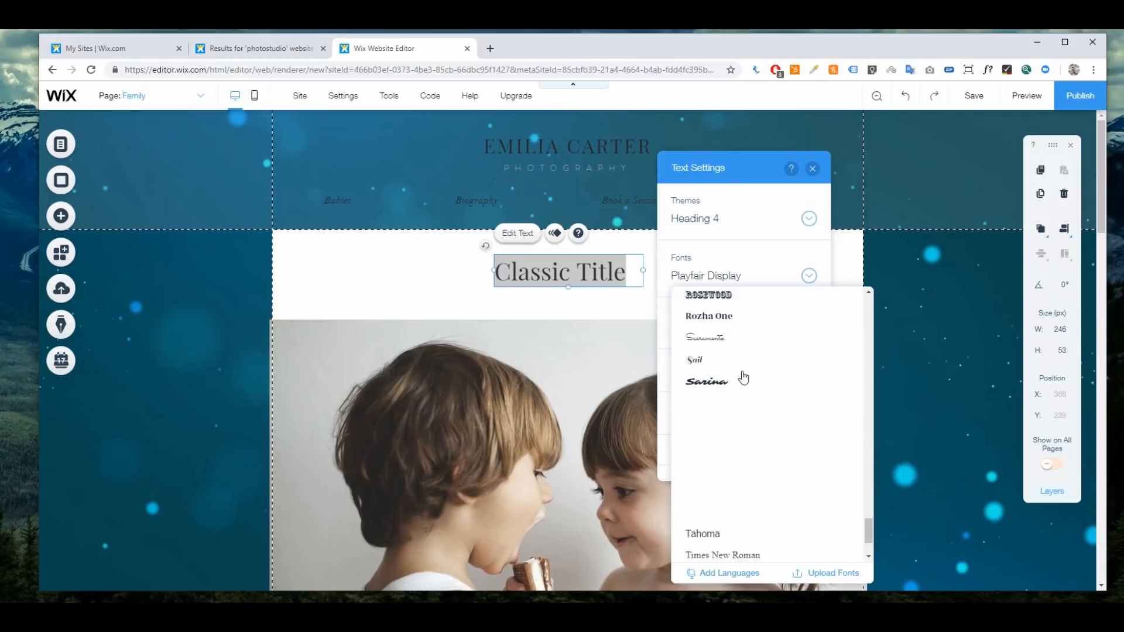
{"action": "scroll", "coordinate": [743, 376], "scroll_direction": "down", "scroll_amount": 2}
{"action": "scroll", "coordinate": [743, 382], "scroll_direction": "up", "scroll_amount": 15}
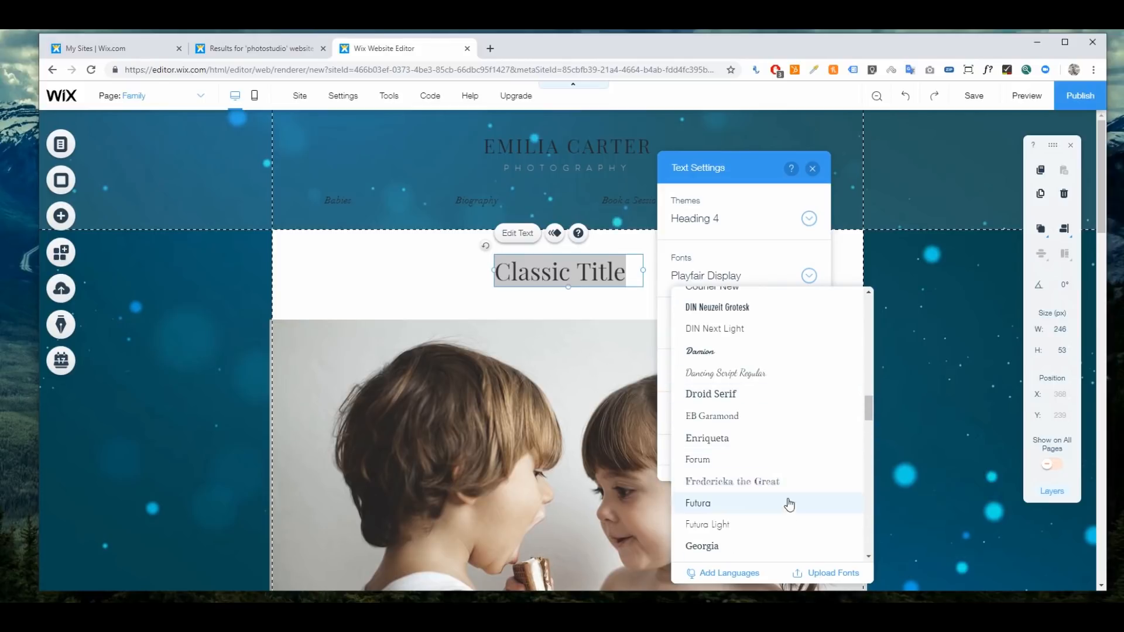
{"action": "scroll", "coordinate": [789, 422], "scroll_direction": "up", "scroll_amount": 3}
{"action": "scroll", "coordinate": [785, 422], "scroll_direction": "up", "scroll_amount": 5}
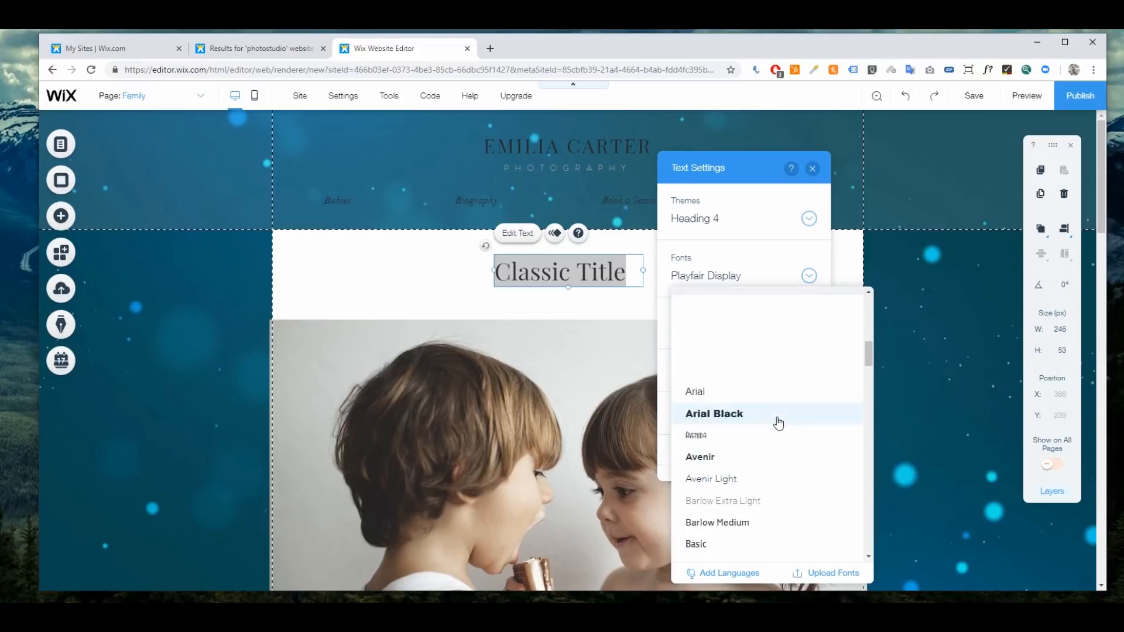
- Look through the uploaded custom fonts and the font file chooser, and close both without uploading anything
{"action": "left_click", "coordinate": [832, 576]}
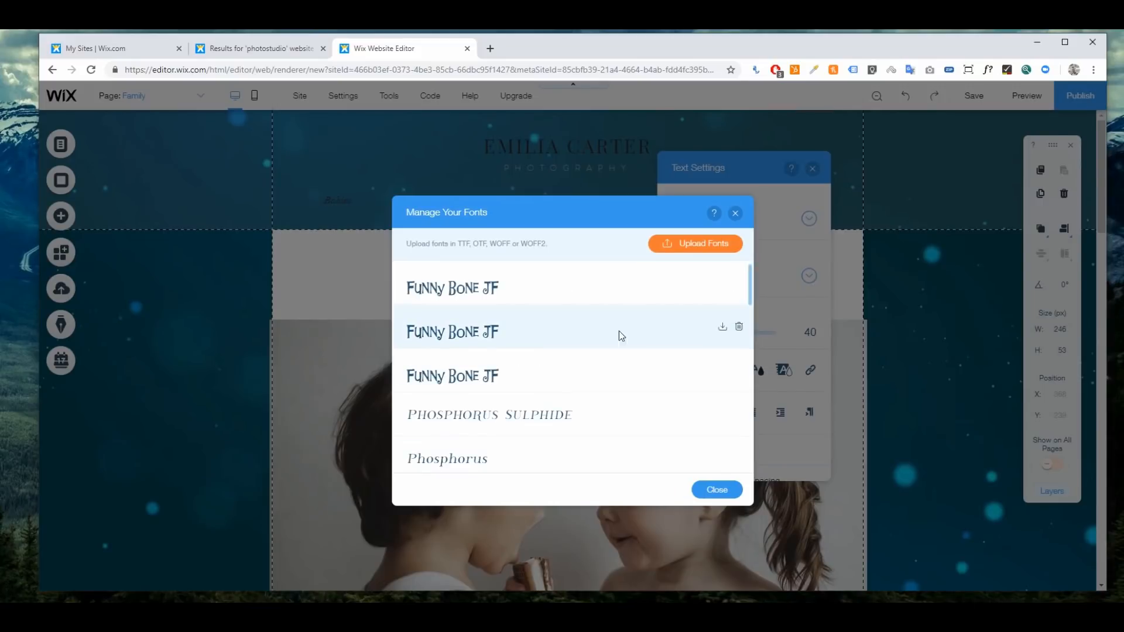
{"action": "scroll", "coordinate": [662, 332], "scroll_direction": "down", "scroll_amount": 4}
{"action": "scroll", "coordinate": [662, 333], "scroll_direction": "down", "scroll_amount": 2}
{"action": "left_click", "coordinate": [694, 243]}
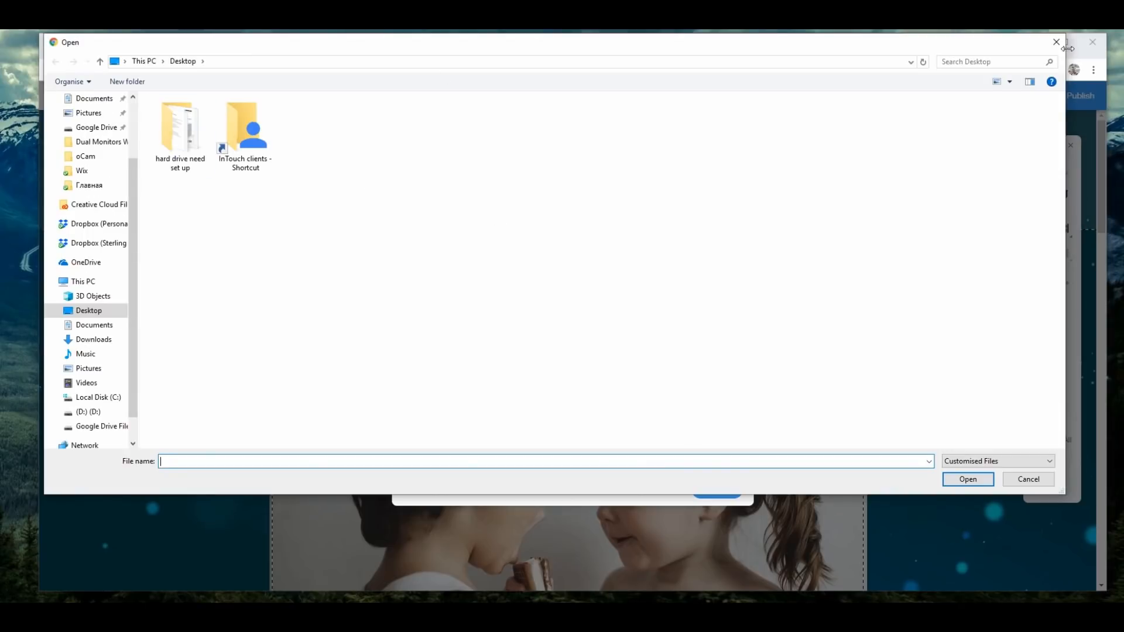
{"action": "left_click", "coordinate": [1056, 42]}
{"action": "left_click", "coordinate": [735, 212]}
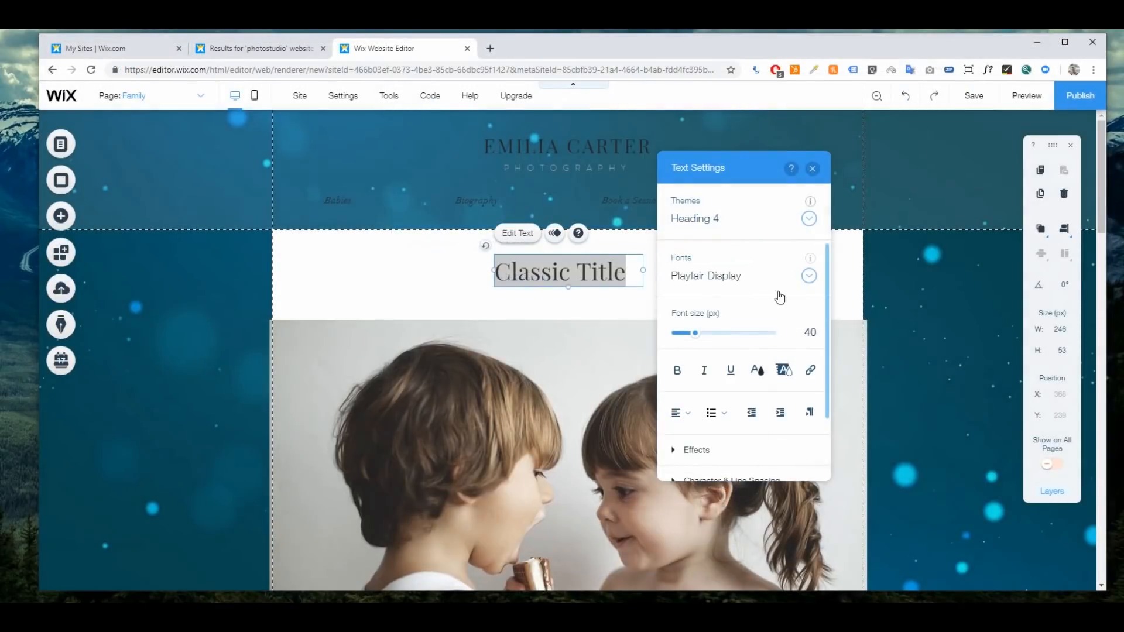
- Set the Classic Title text's font to Times New Roman
{"action": "left_click", "coordinate": [744, 276]}
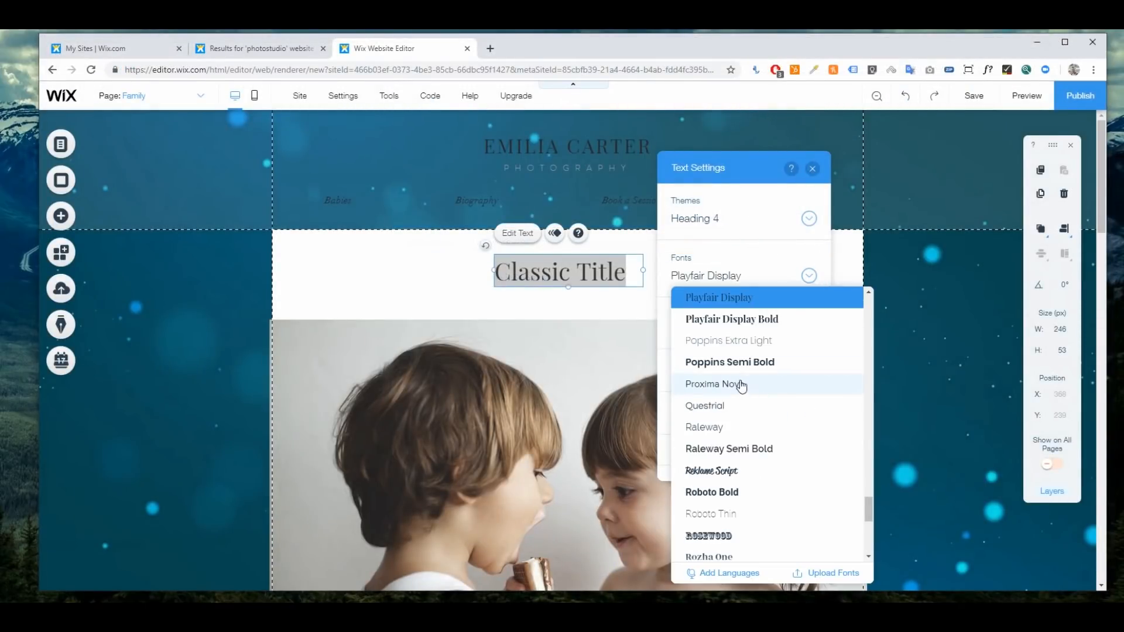
{"action": "scroll", "coordinate": [741, 386], "scroll_direction": "down", "scroll_amount": 5}
{"action": "scroll", "coordinate": [743, 387], "scroll_direction": "up", "scroll_amount": 15}
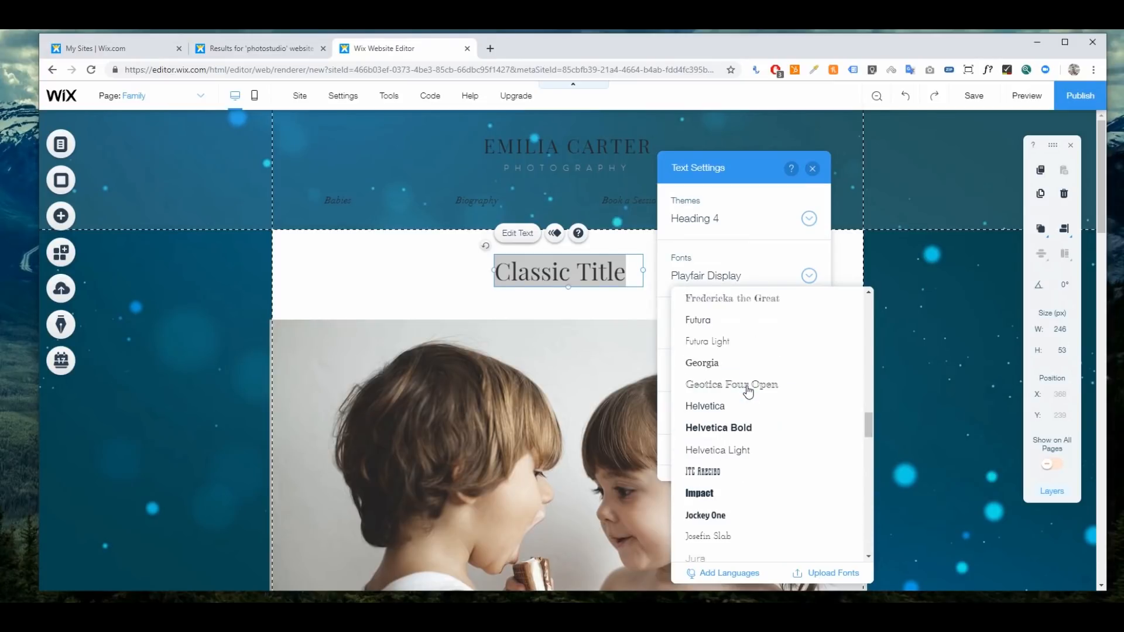
{"action": "scroll", "coordinate": [748, 391], "scroll_direction": "up", "scroll_amount": 5}
{"action": "scroll", "coordinate": [749, 391], "scroll_direction": "up", "scroll_amount": 3}
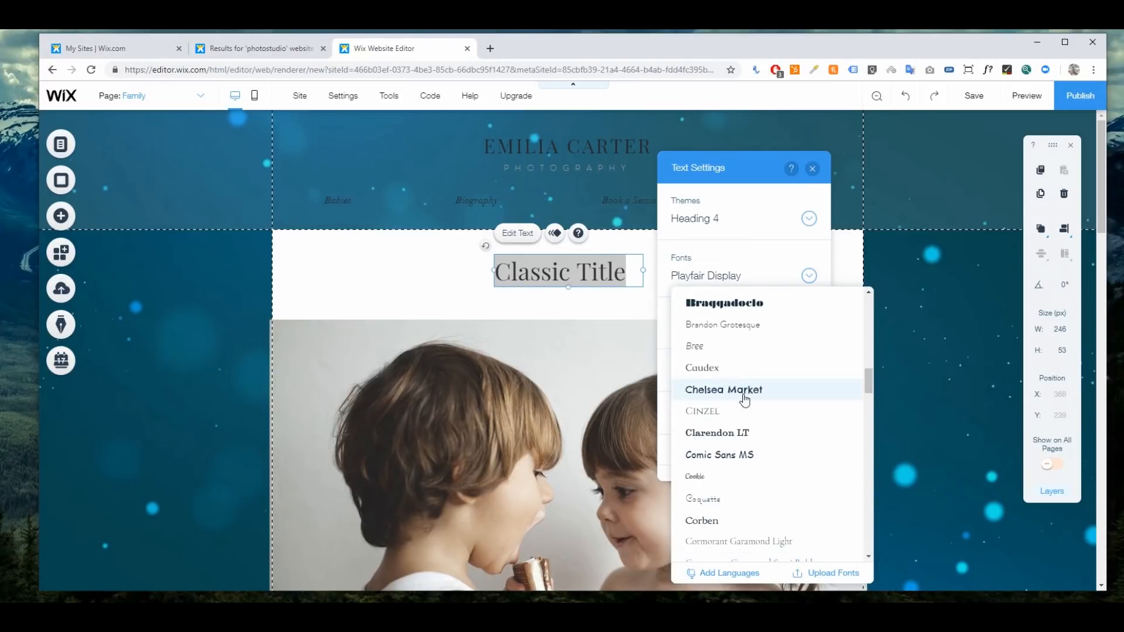
{"action": "scroll", "coordinate": [768, 399], "scroll_direction": "down", "scroll_amount": 1}
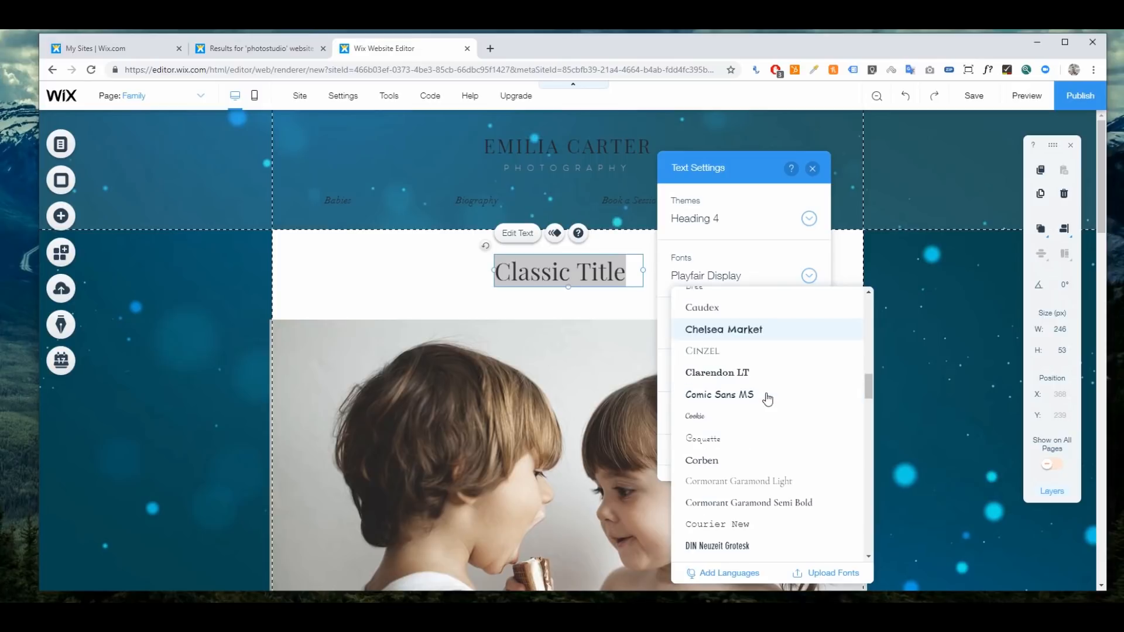
{"action": "scroll", "coordinate": [767, 399], "scroll_direction": "down", "scroll_amount": 20}
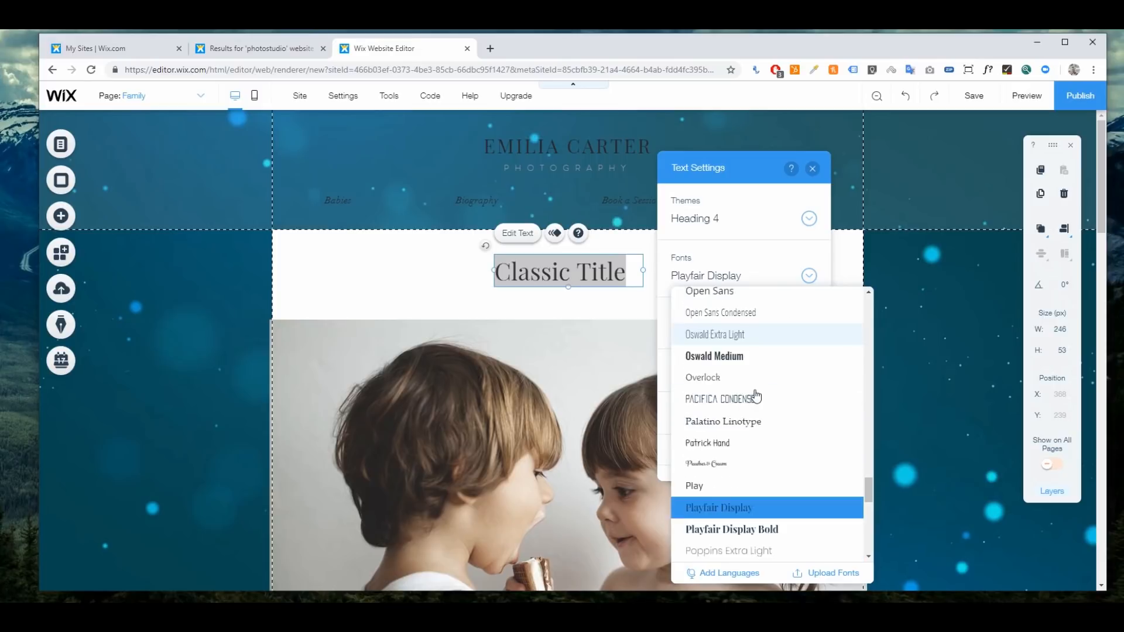
{"action": "scroll", "coordinate": [737, 408], "scroll_direction": "down", "scroll_amount": 3}
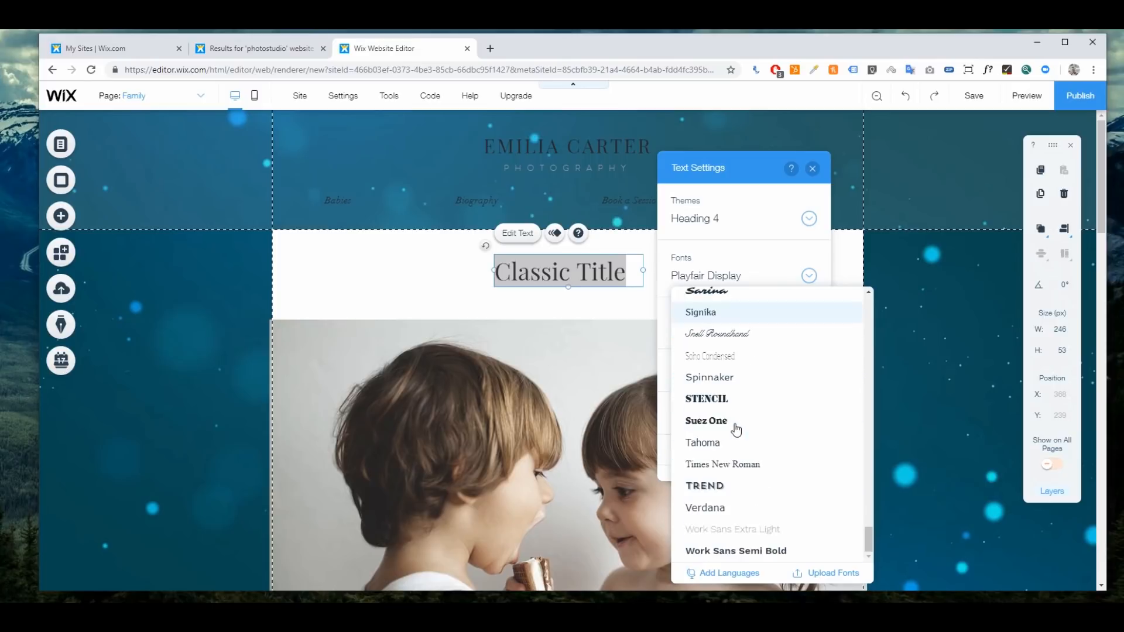
{"action": "left_click", "coordinate": [742, 465]}
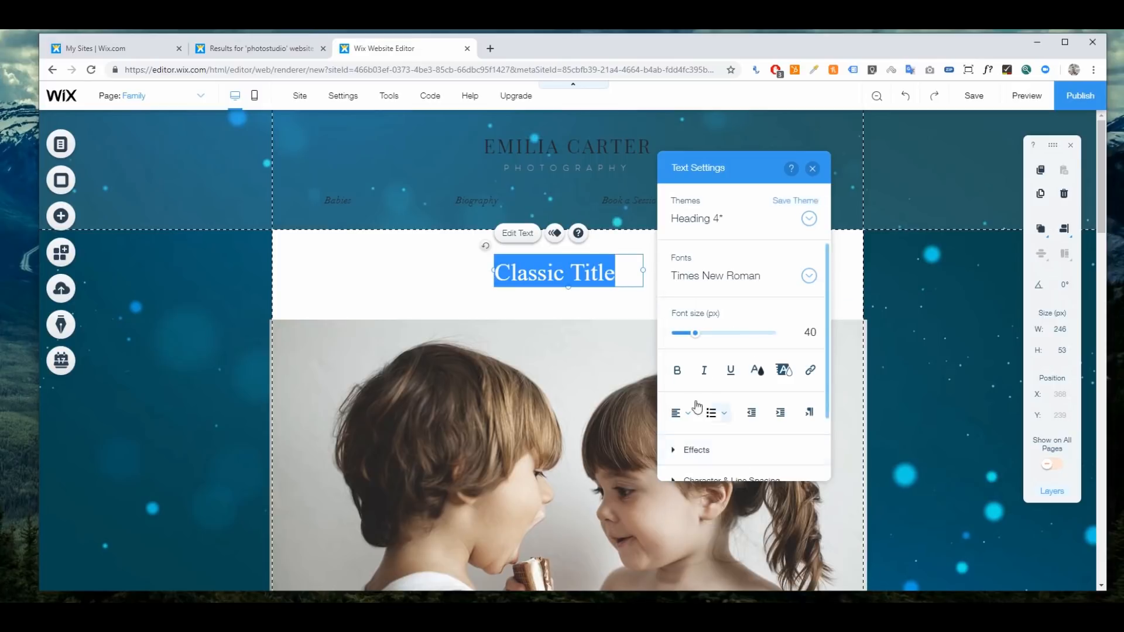
- Try a font size of 54 px on the Classic Title text
{"action": "left_click", "coordinate": [597, 300]}
{"action": "double_click", "coordinate": [605, 275]}
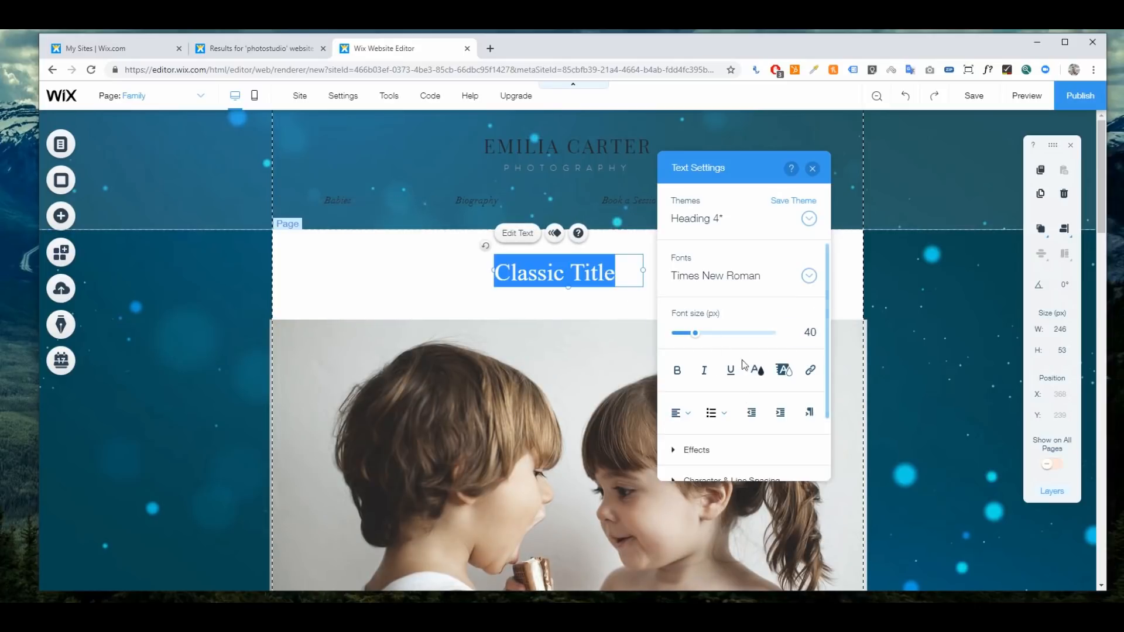
{"action": "left_click_drag", "start_coordinate": [687, 338], "coordinate": [705, 340]}
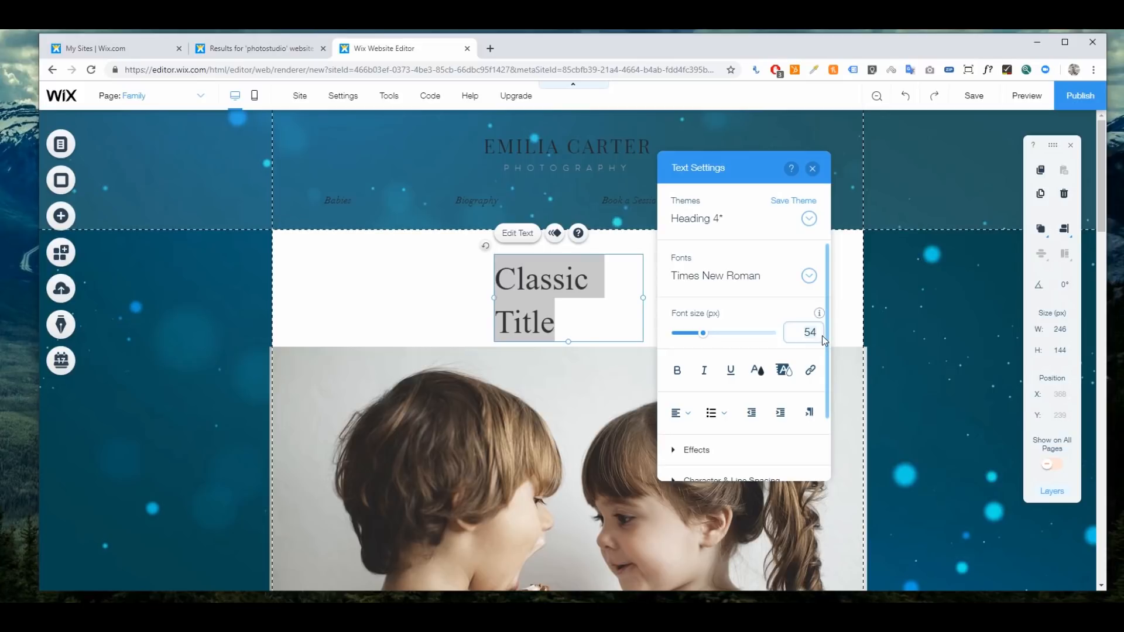
- Set the Classic Title text's font size to 35 px
{"action": "scroll", "coordinate": [822, 335], "scroll_direction": "down", "scroll_amount": 2}
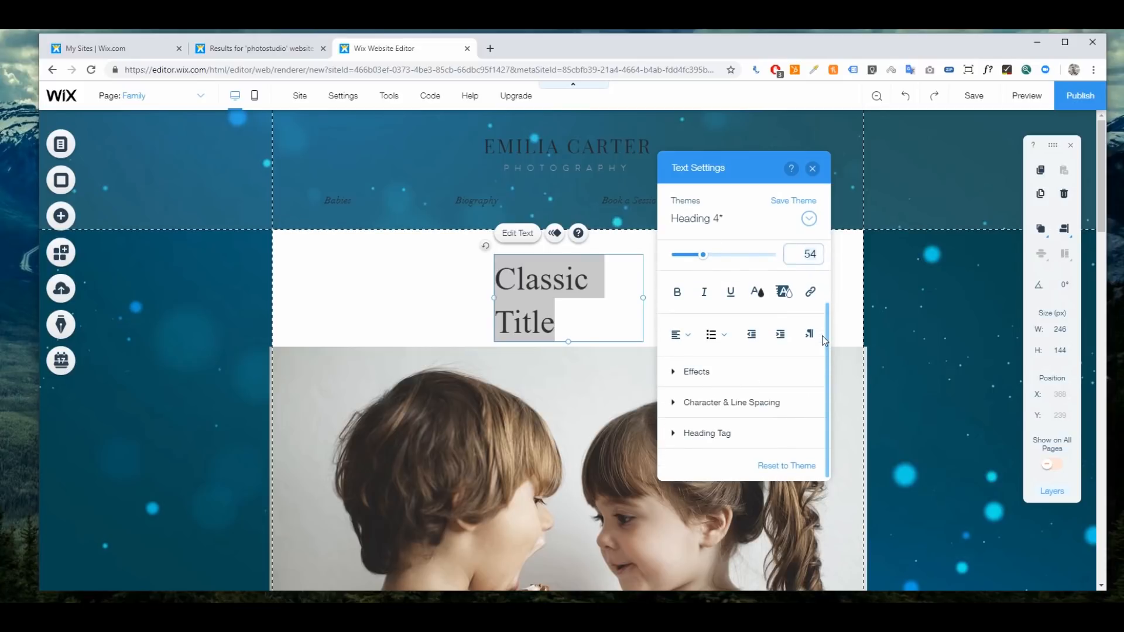
{"action": "scroll", "coordinate": [826, 252], "scroll_direction": "up", "scroll_amount": 1}
{"action": "scroll", "coordinate": [826, 252], "scroll_direction": "up", "scroll_amount": 1}
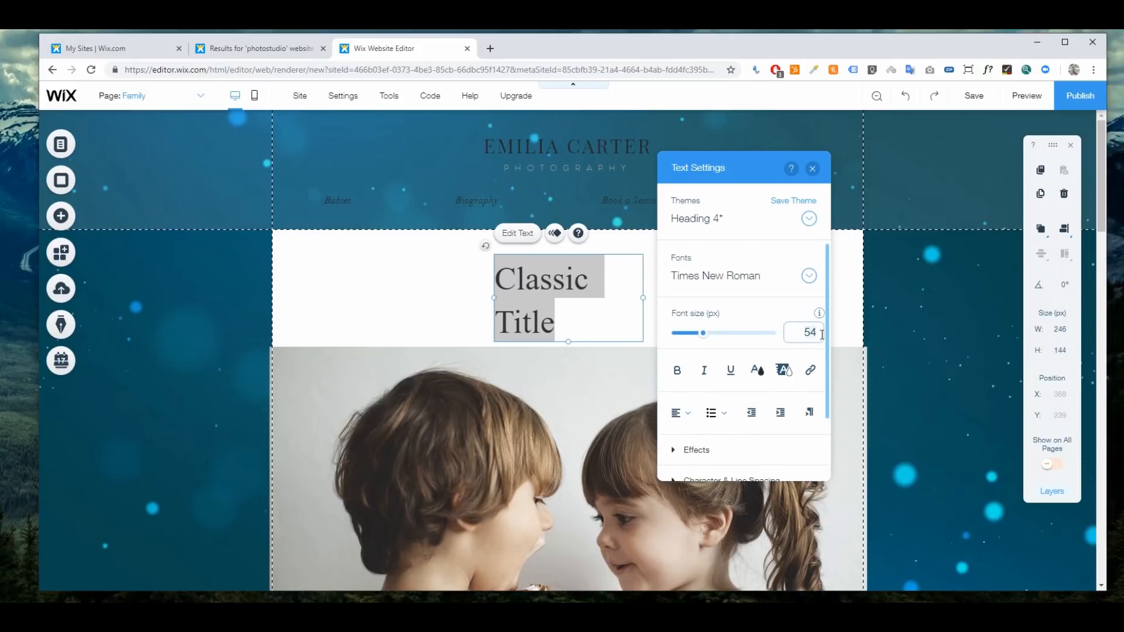
{"action": "key", "text": "BackSpace"}
{"action": "key", "text": "BackSpace"}
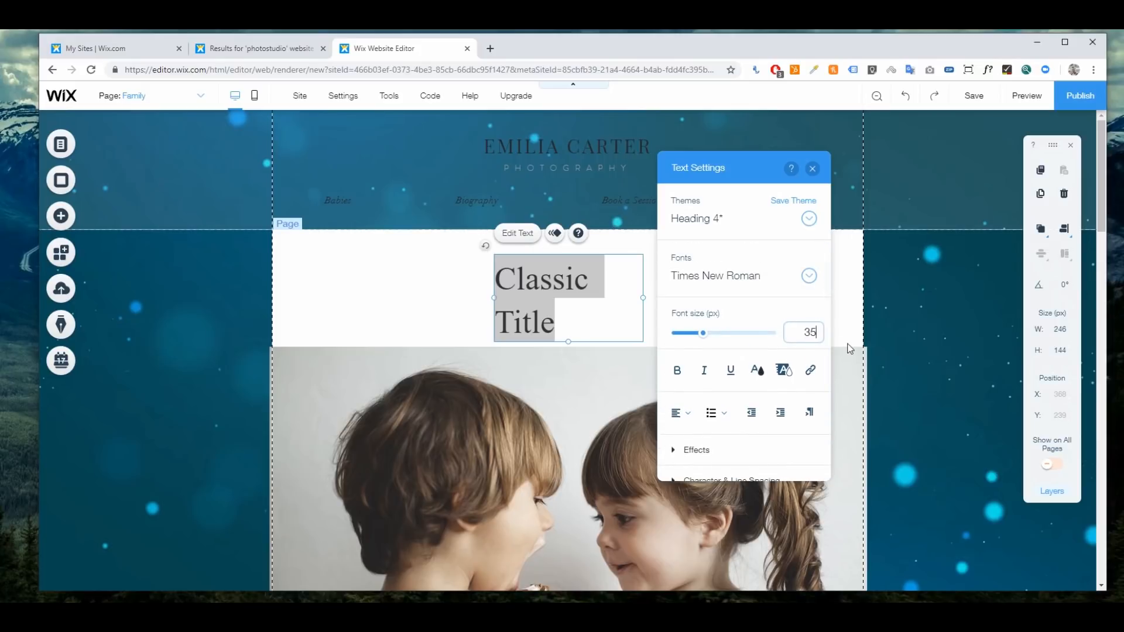
{"action": "type", "text": "35"}
{"action": "key", "text": "Return"}
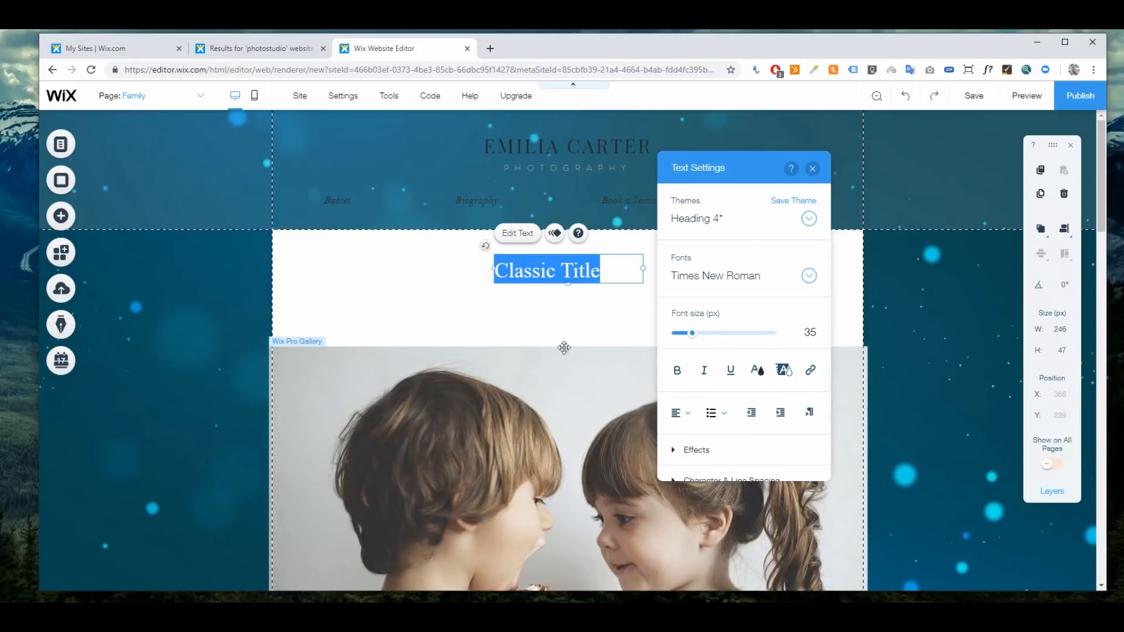
- Try bold, italic and underline on the Classic Title text, and switch each style off again
{"action": "left_click", "coordinate": [564, 348]}
{"action": "double_click", "coordinate": [545, 271]}
{"action": "left_click", "coordinate": [678, 370]}
{"action": "left_click", "coordinate": [678, 370]}
{"action": "left_click", "coordinate": [702, 371]}
{"action": "left_click", "coordinate": [730, 371]}
{"action": "left_click", "coordinate": [732, 371]}
{"action": "left_click", "coordinate": [705, 370]}
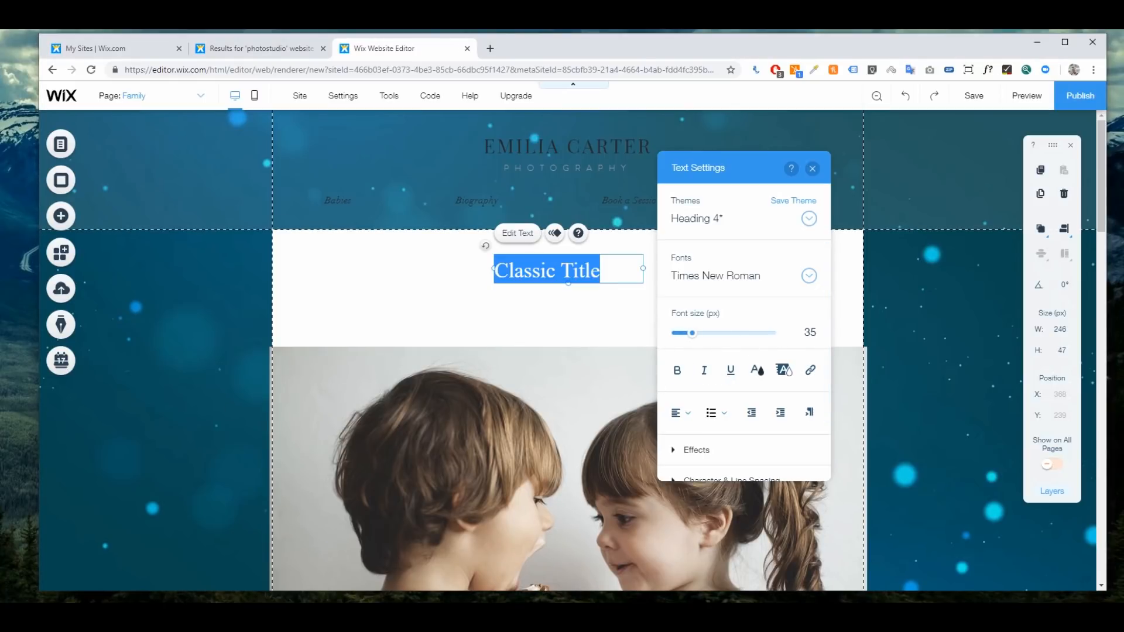
- Examine the color swatches and link target options for the Classic Title text, and close both without applying anything
{"action": "left_click", "coordinate": [756, 373]}
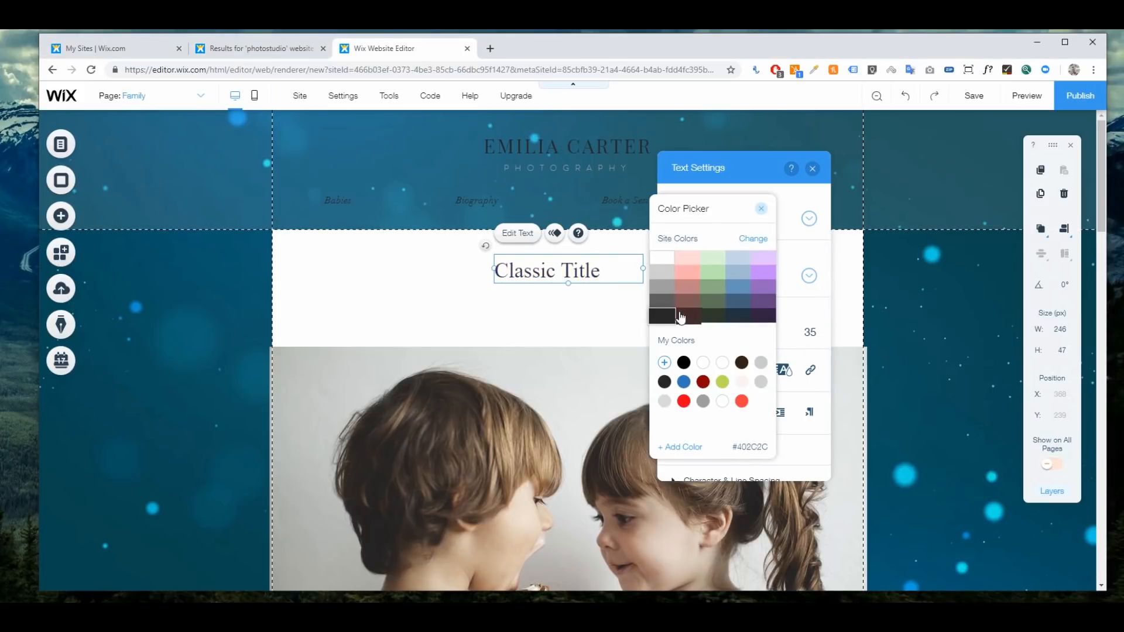
{"action": "left_click", "coordinate": [763, 210]}
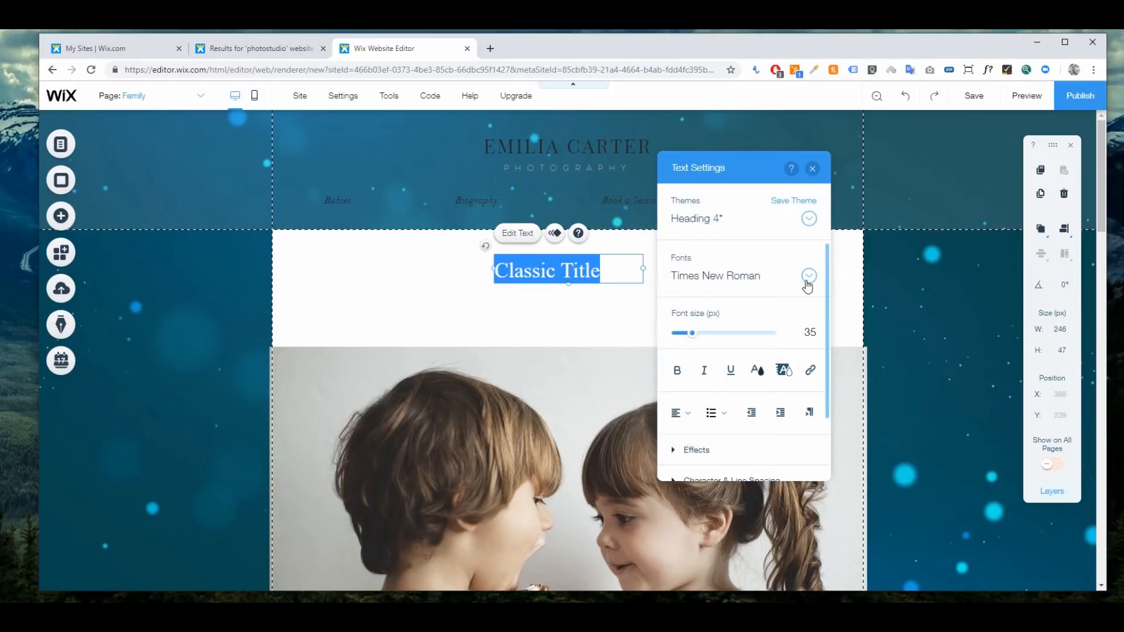
{"action": "left_click", "coordinate": [811, 371]}
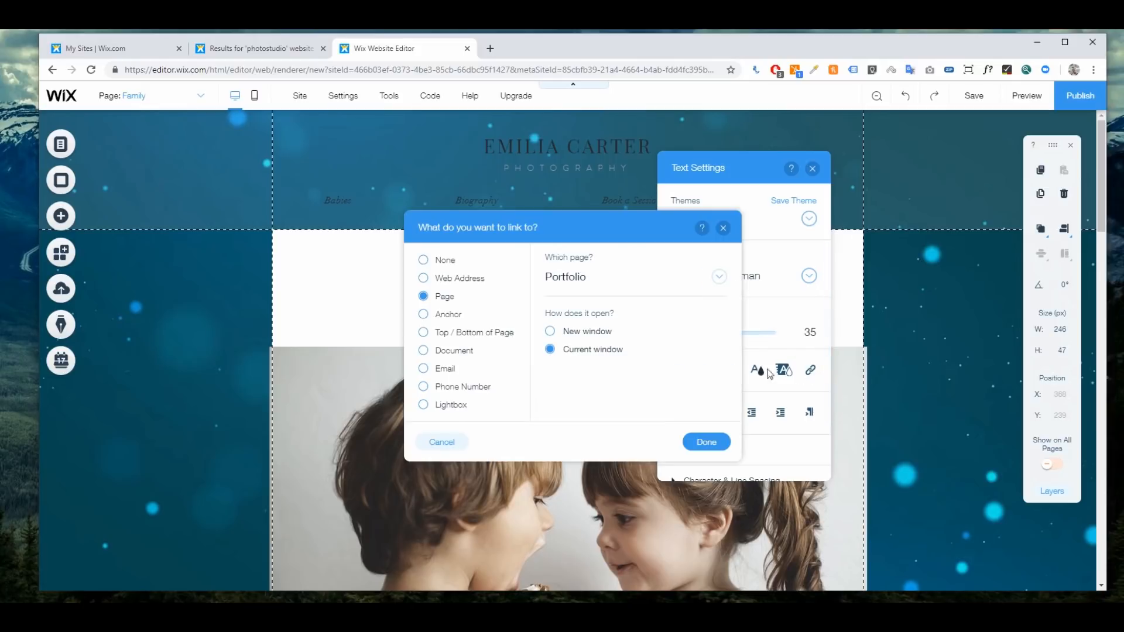
{"action": "left_click", "coordinate": [726, 227]}
- Center-align the Classic Title text, set its character spacing to -0.05 and close the text settings
{"action": "left_click", "coordinate": [682, 417]}
{"action": "left_click", "coordinate": [686, 437]}
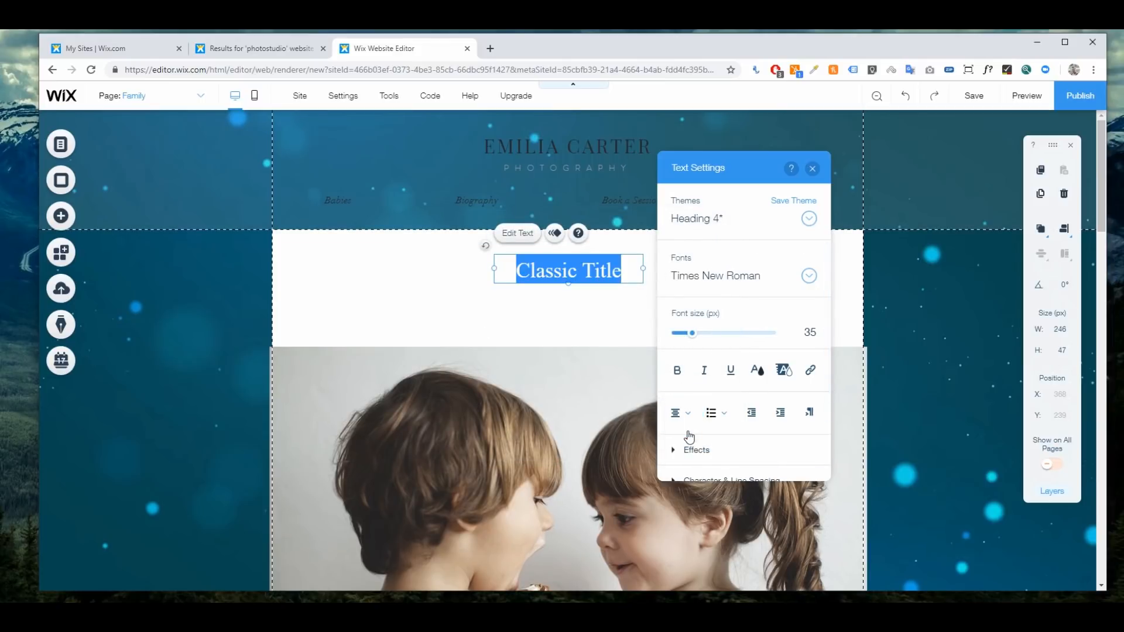
{"action": "scroll", "coordinate": [717, 415], "scroll_direction": "down", "scroll_amount": 2}
{"action": "left_click", "coordinate": [715, 404]}
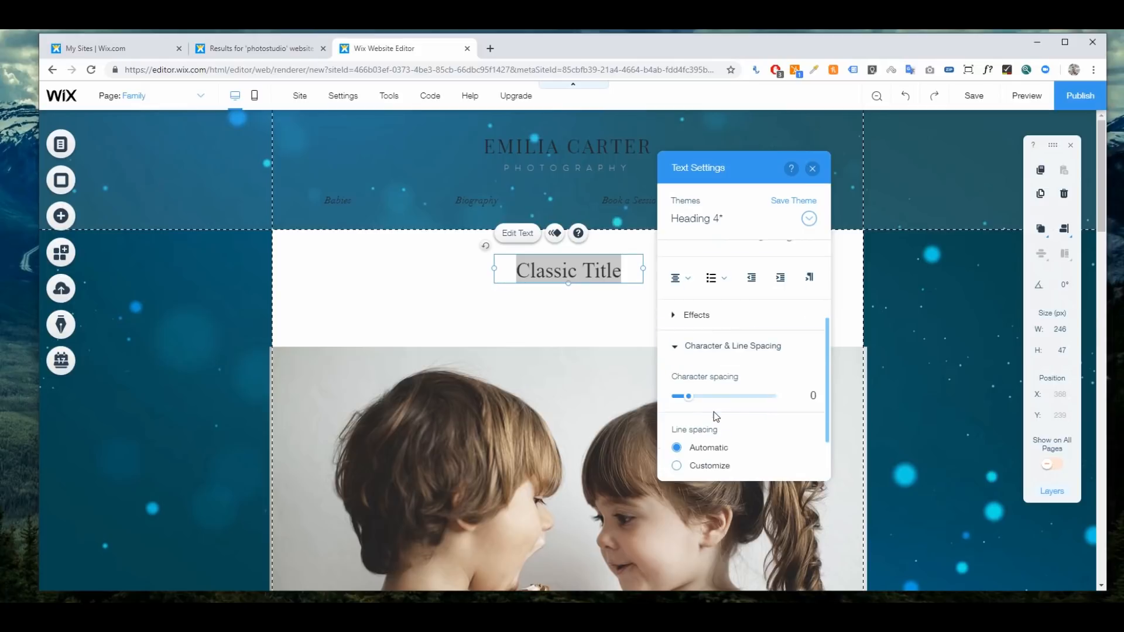
{"action": "mouse_move", "coordinate": [689, 397]}
{"action": "left_mouse_down"}
{"action": "mouse_move", "coordinate": [707, 398]}
{"action": "mouse_move", "coordinate": [673, 396]}
{"action": "mouse_move", "coordinate": [682, 396]}
{"action": "left_mouse_up"}
{"action": "left_click", "coordinate": [682, 317]}
{"action": "left_click", "coordinate": [684, 318]}
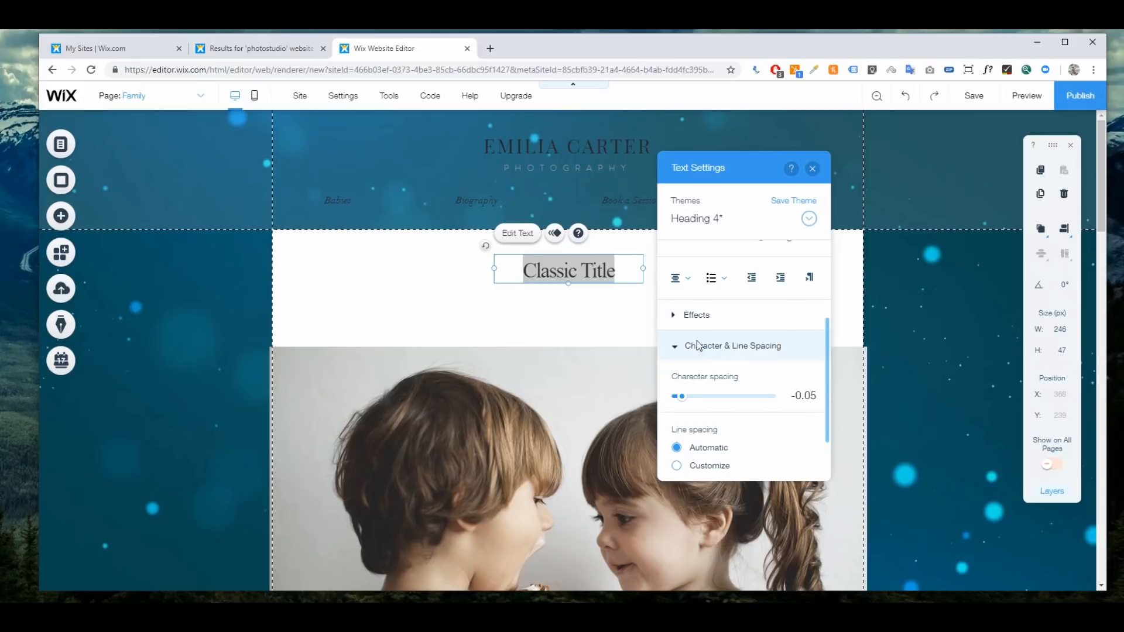
{"action": "scroll", "coordinate": [739, 386], "scroll_direction": "up", "scroll_amount": 3}
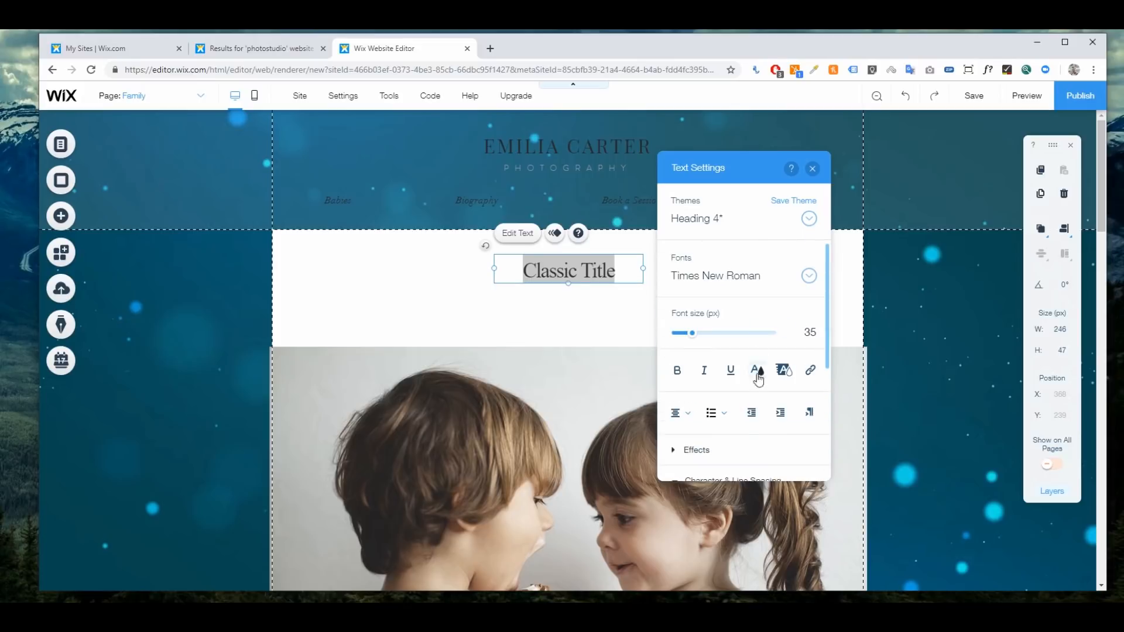
{"action": "left_click", "coordinate": [813, 169]}
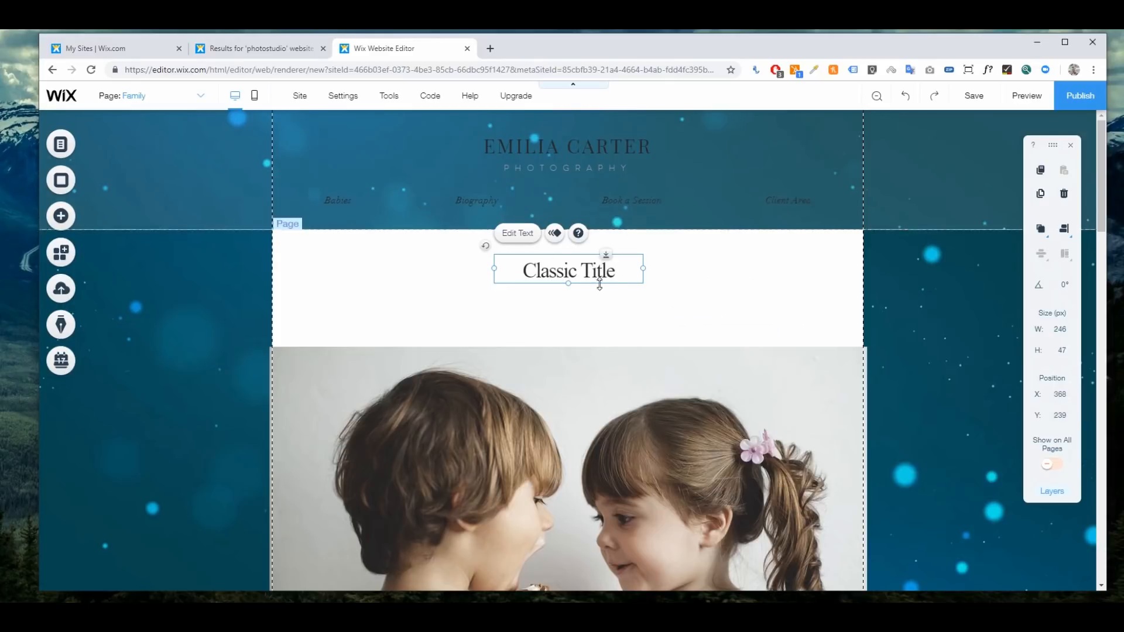
- Delete the photo gallery below the Classic Title text on the Family page
{"action": "left_click", "coordinate": [554, 380]}
{"action": "scroll", "coordinate": [555, 380], "scroll_direction": "down", "scroll_amount": 6}
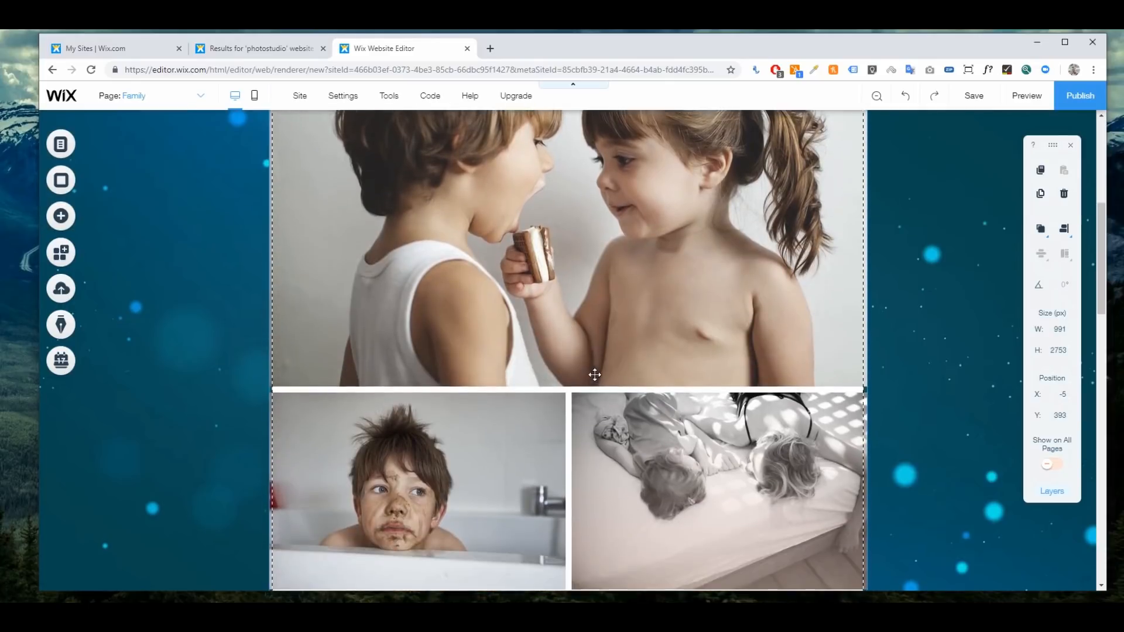
{"action": "scroll", "coordinate": [595, 372], "scroll_direction": "up", "scroll_amount": 5}
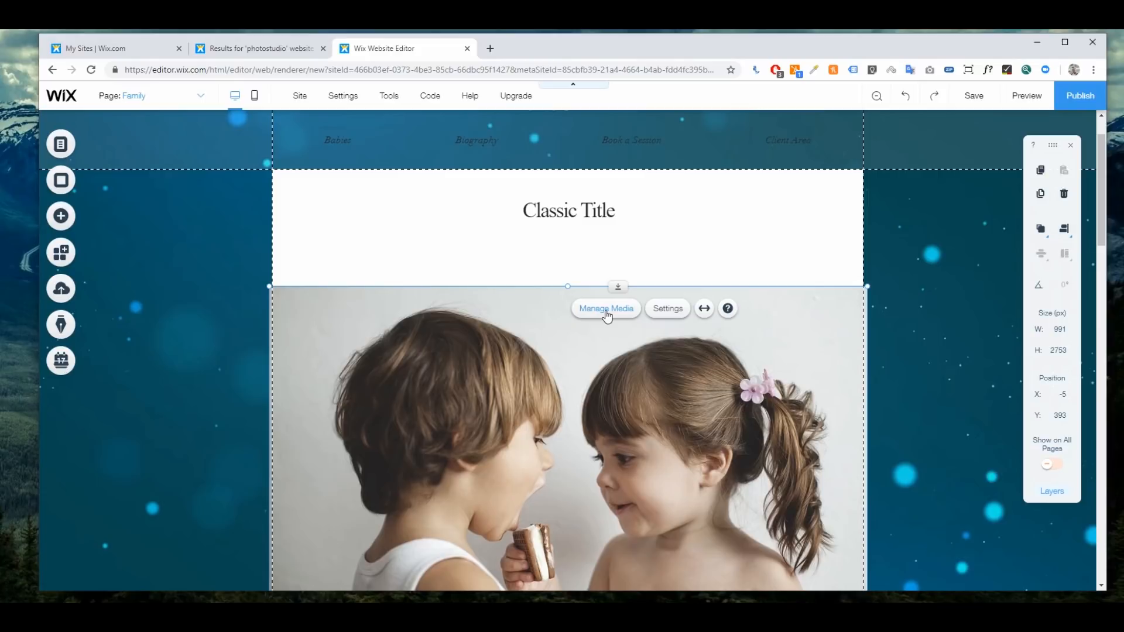
{"action": "scroll", "coordinate": [629, 326], "scroll_direction": "down", "scroll_amount": 15}
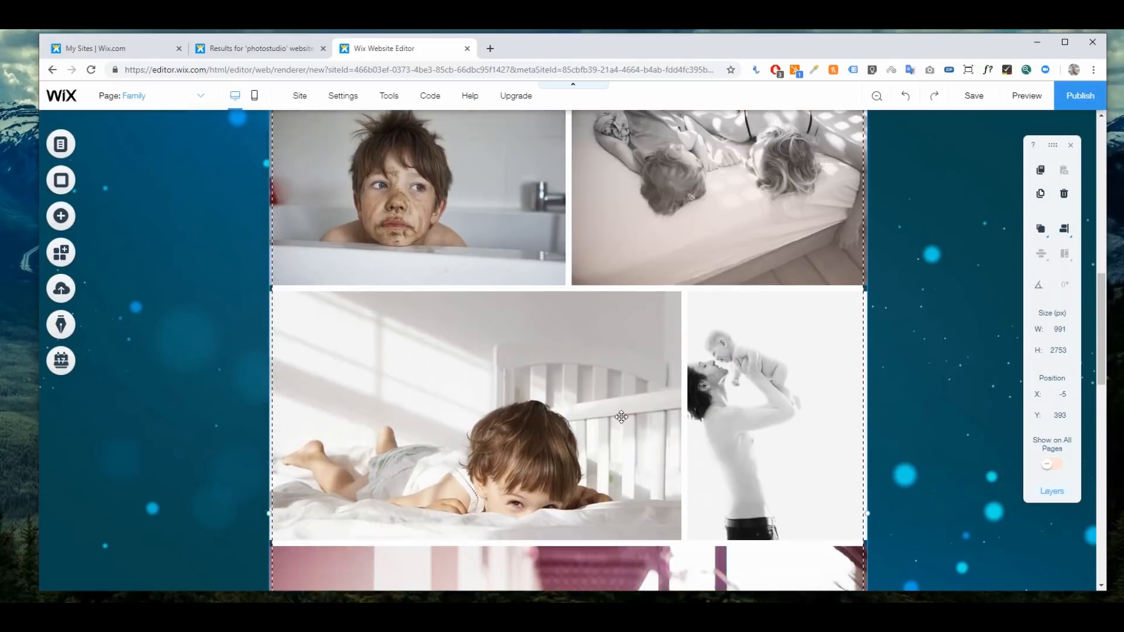
{"action": "scroll", "coordinate": [621, 419], "scroll_direction": "up", "scroll_amount": 15}
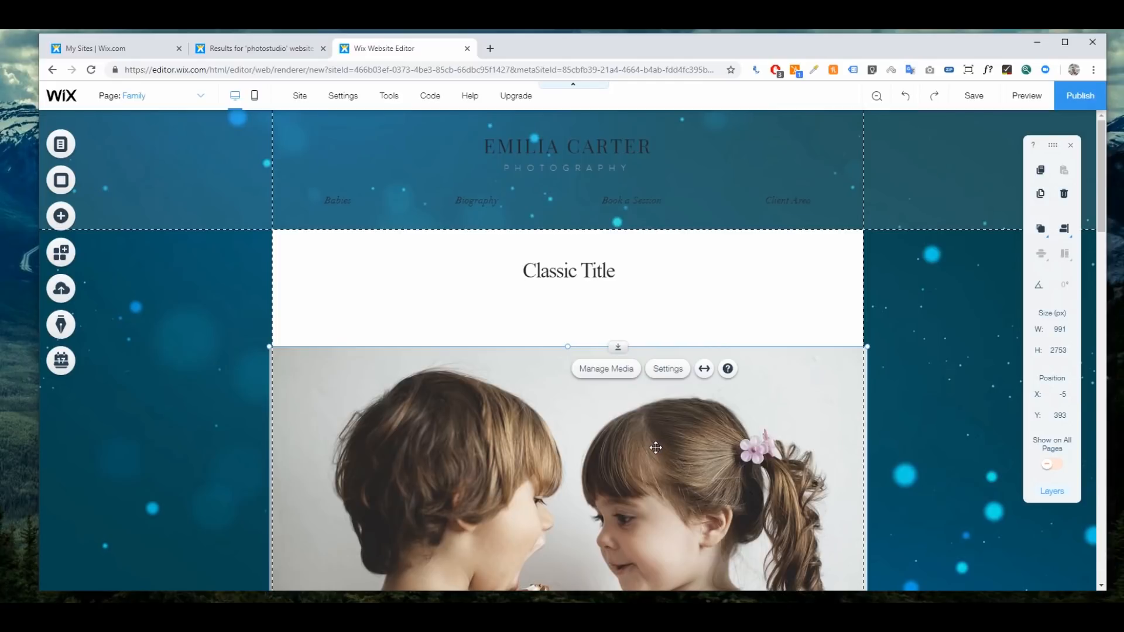
{"action": "key", "text": "Delete"}
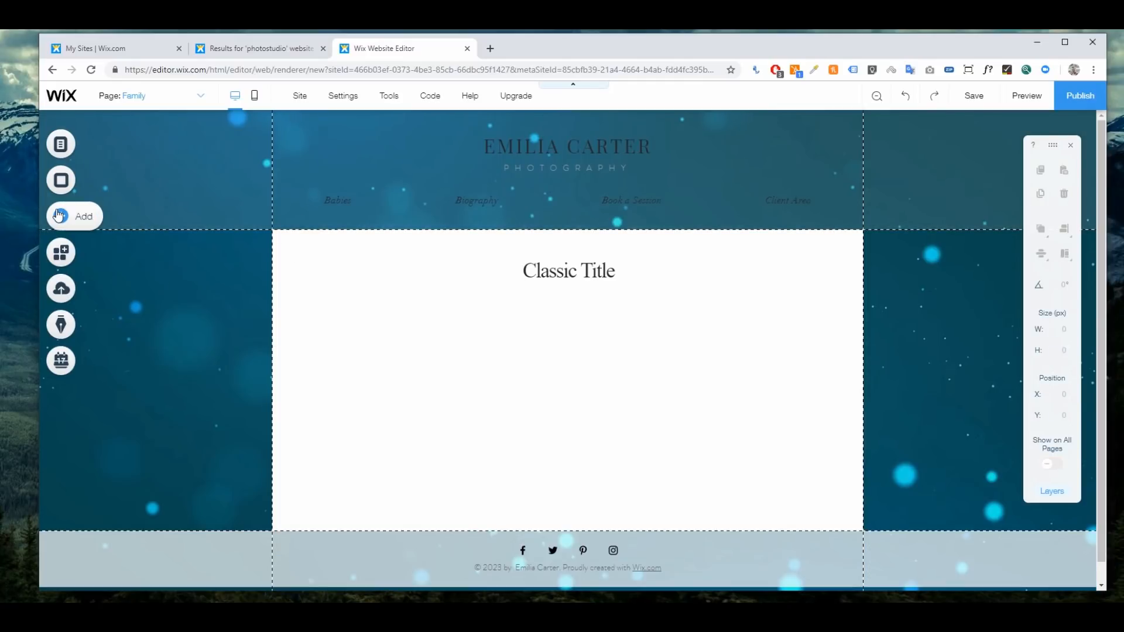
- Review the available image sources and gallery layouts, and add a Collage (Pro Gallery) below the Classic Title text on the Family page
{"action": "left_click", "coordinate": [59, 215]}
{"action": "left_click", "coordinate": [108, 168]}
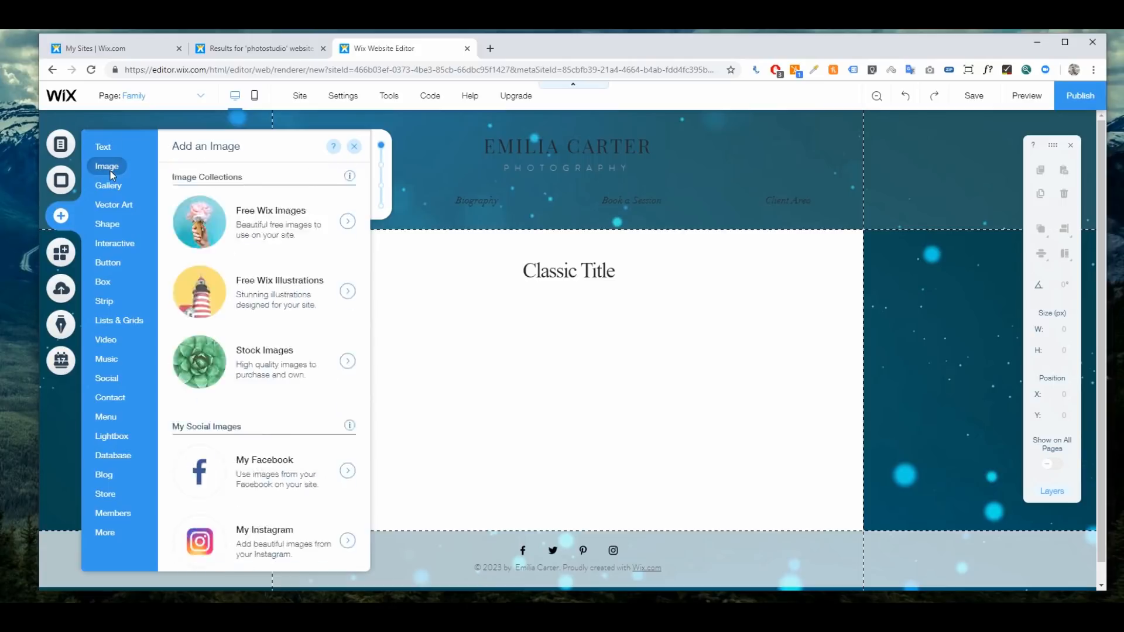
{"action": "scroll", "coordinate": [269, 322], "scroll_direction": "down", "scroll_amount": 6}
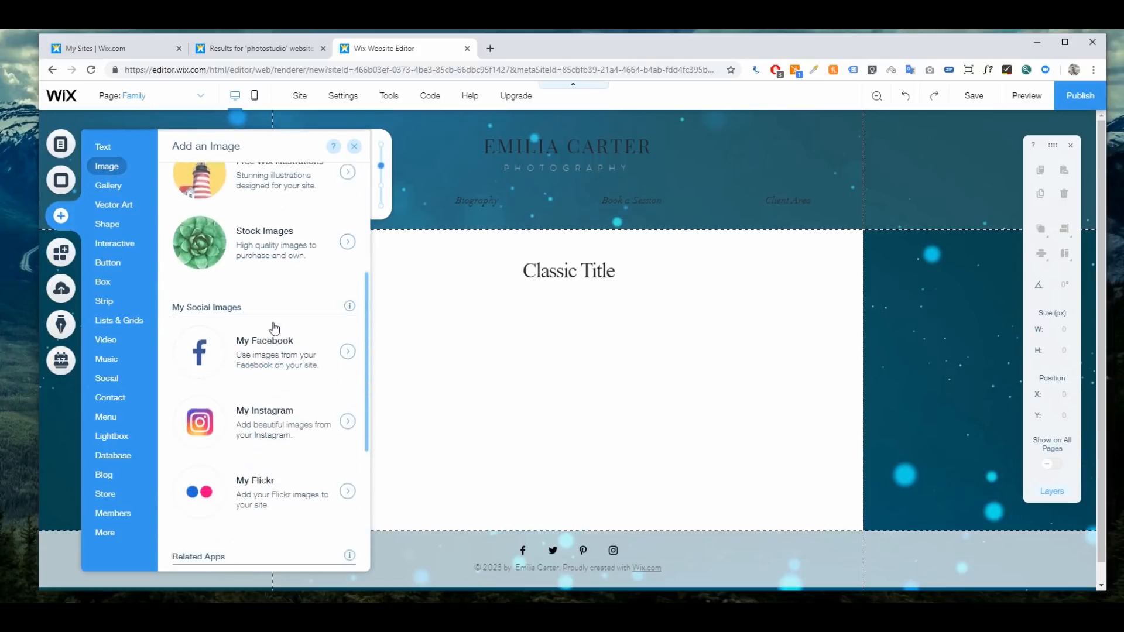
{"action": "scroll", "coordinate": [287, 349], "scroll_direction": "up", "scroll_amount": 6}
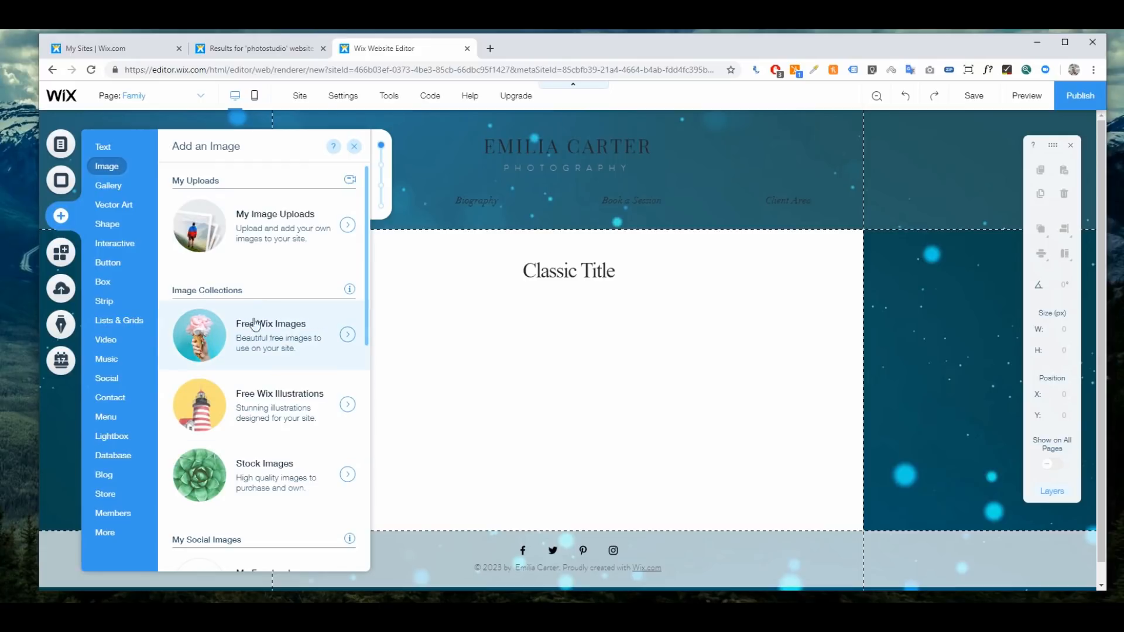
{"action": "left_click", "coordinate": [122, 186]}
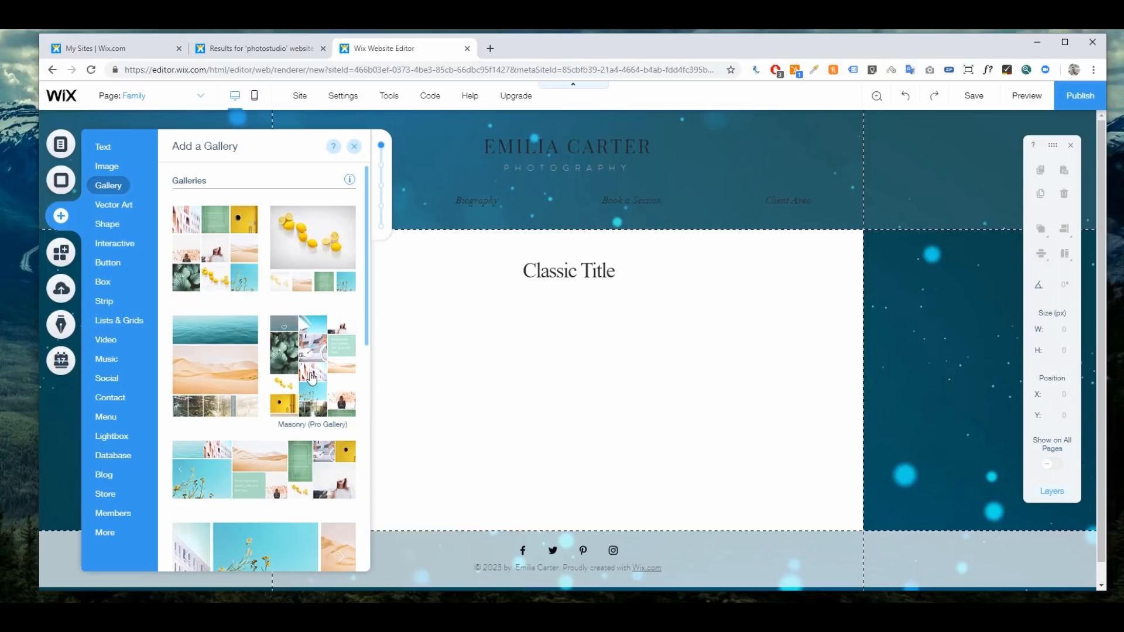
{"action": "scroll", "coordinate": [312, 378], "scroll_direction": "down", "scroll_amount": 2}
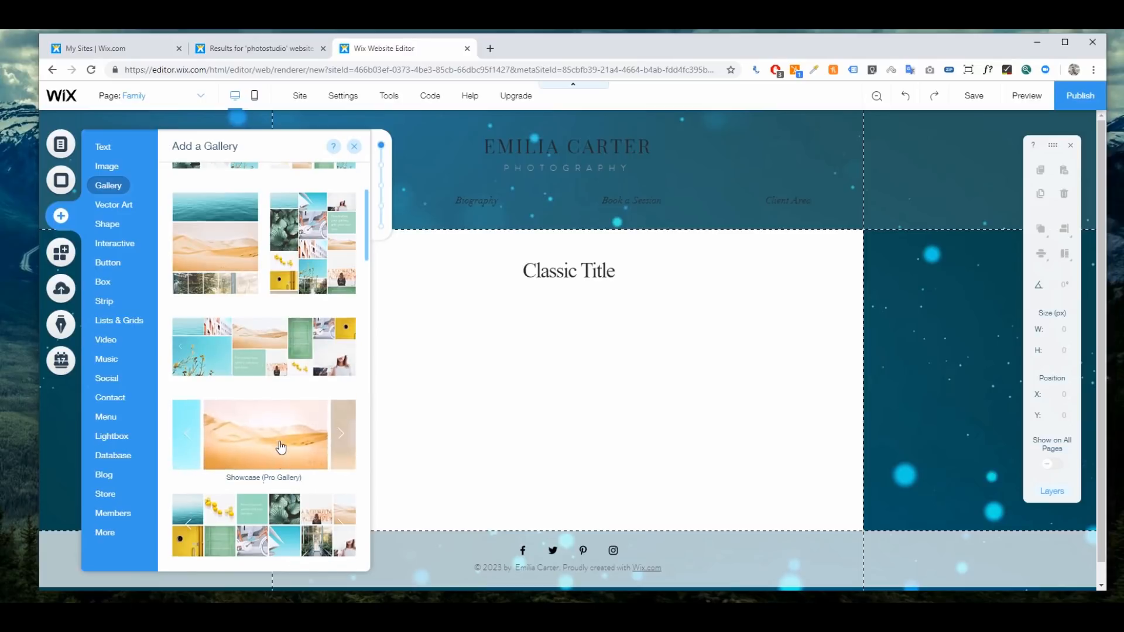
{"action": "scroll", "coordinate": [282, 447], "scroll_direction": "down", "scroll_amount": 2}
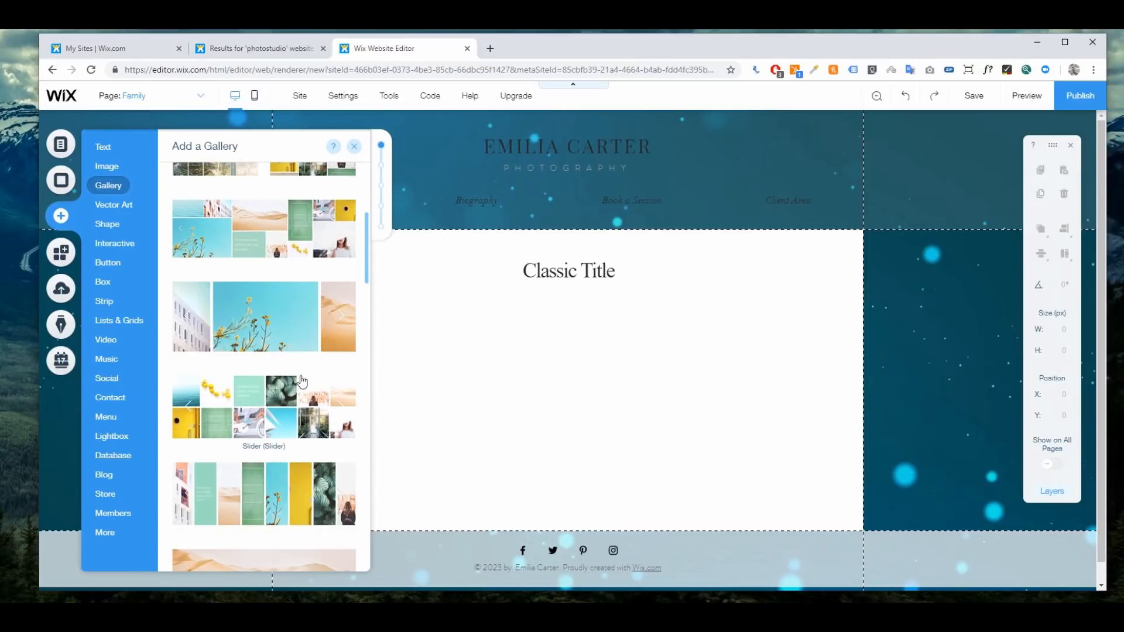
{"action": "scroll", "coordinate": [297, 421], "scroll_direction": "down", "scroll_amount": 4}
{"action": "scroll", "coordinate": [295, 416], "scroll_direction": "up", "scroll_amount": 6}
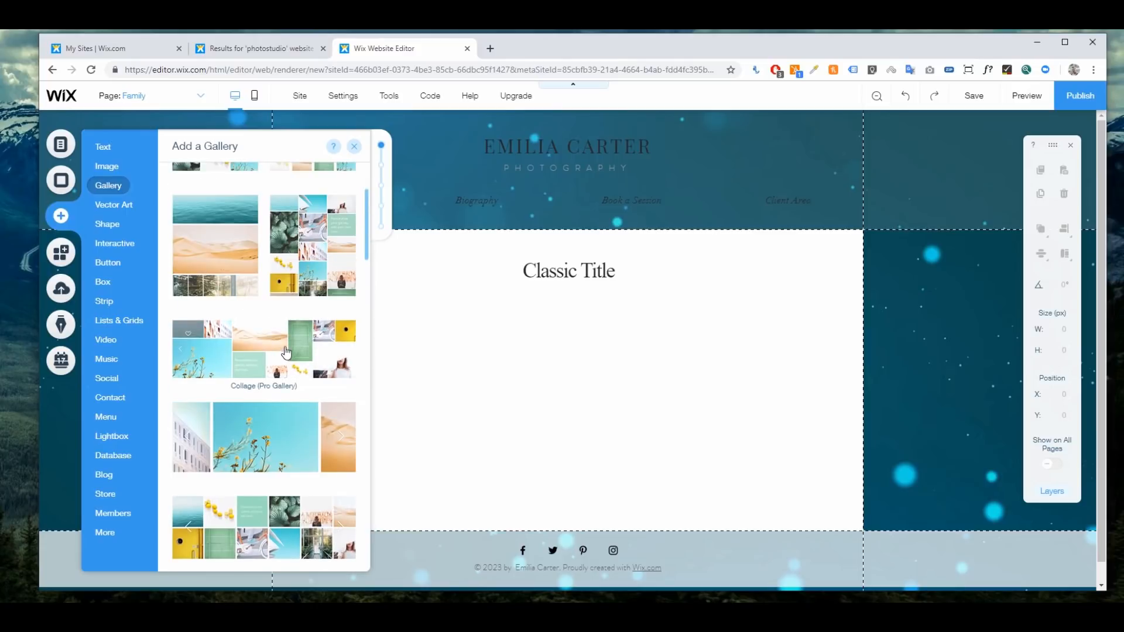
{"action": "scroll", "coordinate": [302, 337], "scroll_direction": "up", "scroll_amount": 2}
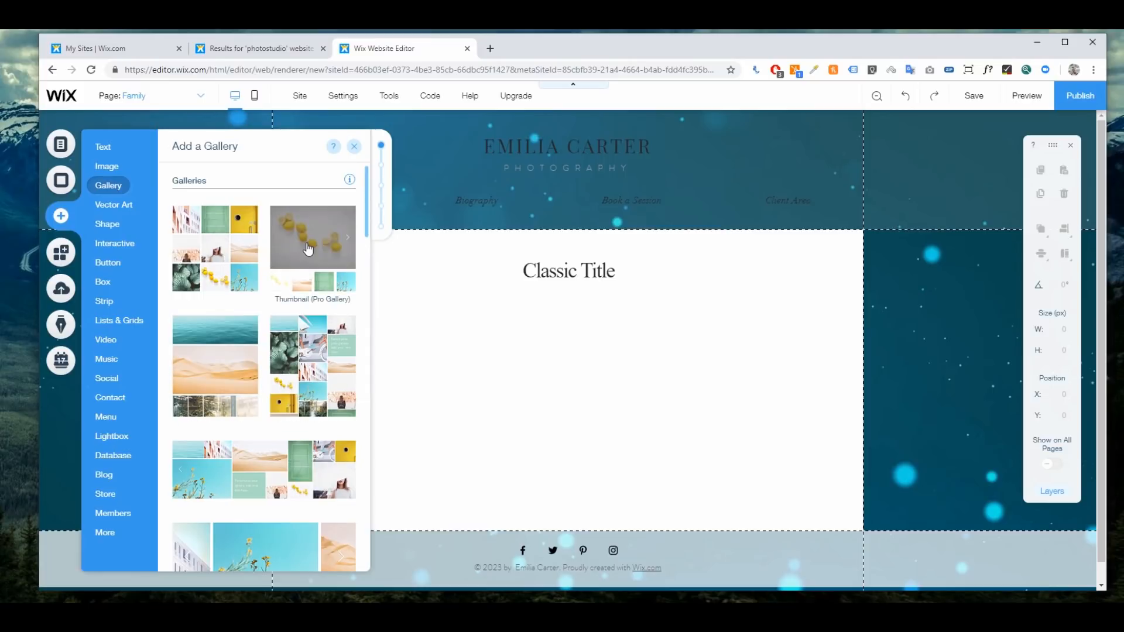
{"action": "left_click_drag", "start_coordinate": [237, 469], "coordinate": [475, 405]}
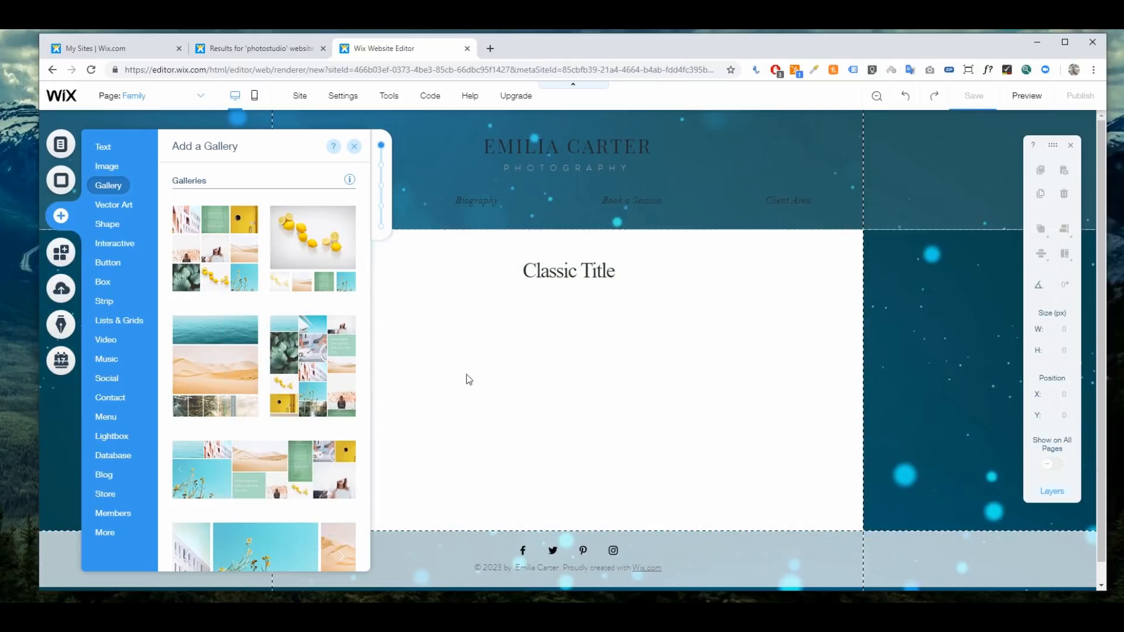
{"action": "left_click", "coordinate": [354, 151]}
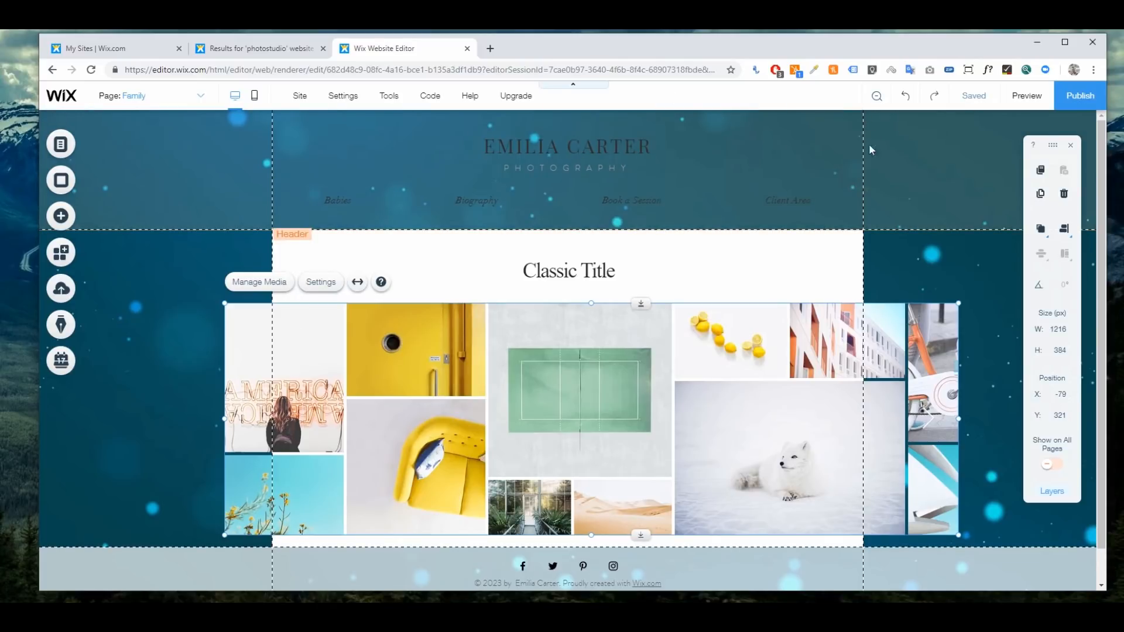
- Narrow the gallery from both sides to about 881 px wide and position it at about X 49, Y 313 inside the gridlines
{"action": "left_click_drag", "start_coordinate": [956, 421], "coordinate": [834, 419]}
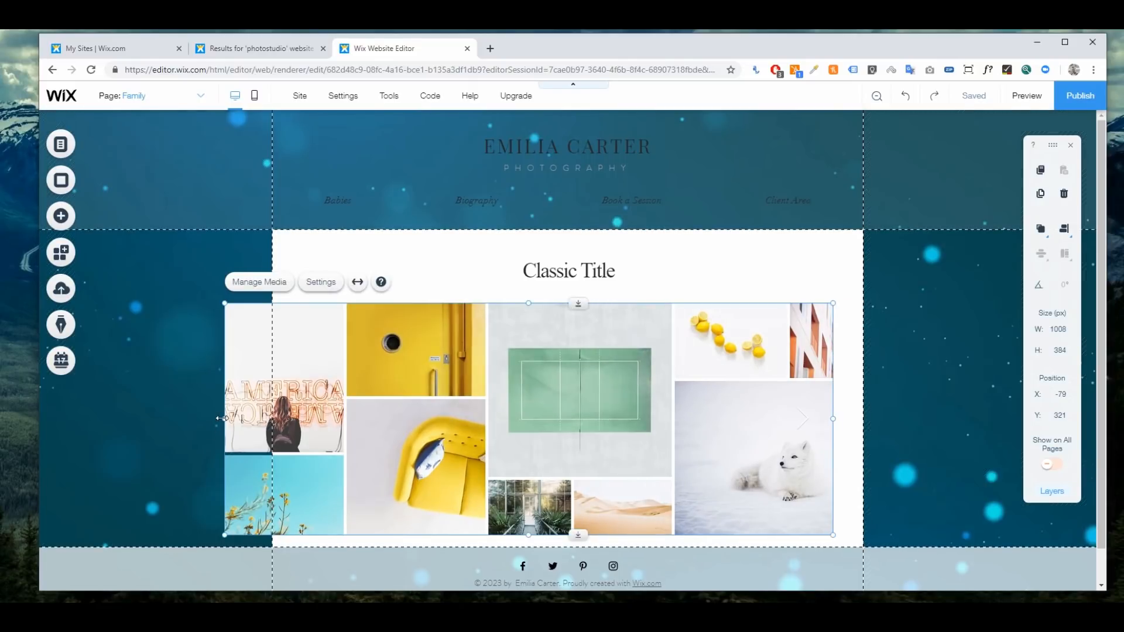
{"action": "left_click_drag", "start_coordinate": [225, 416], "coordinate": [297, 410]}
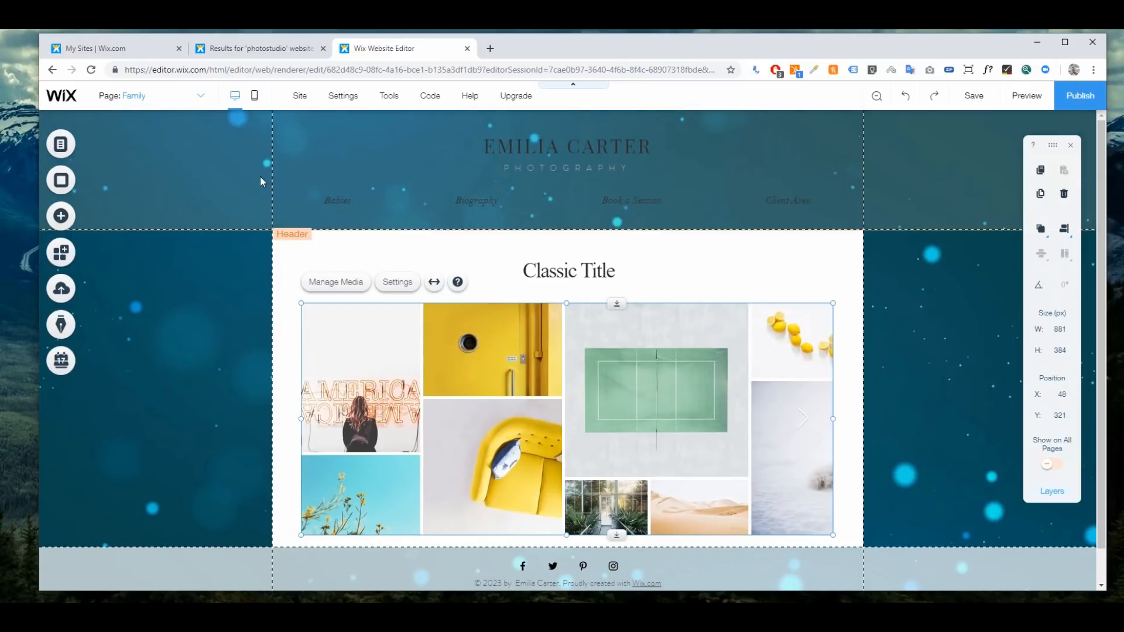
{"action": "left_click", "coordinate": [232, 229]}
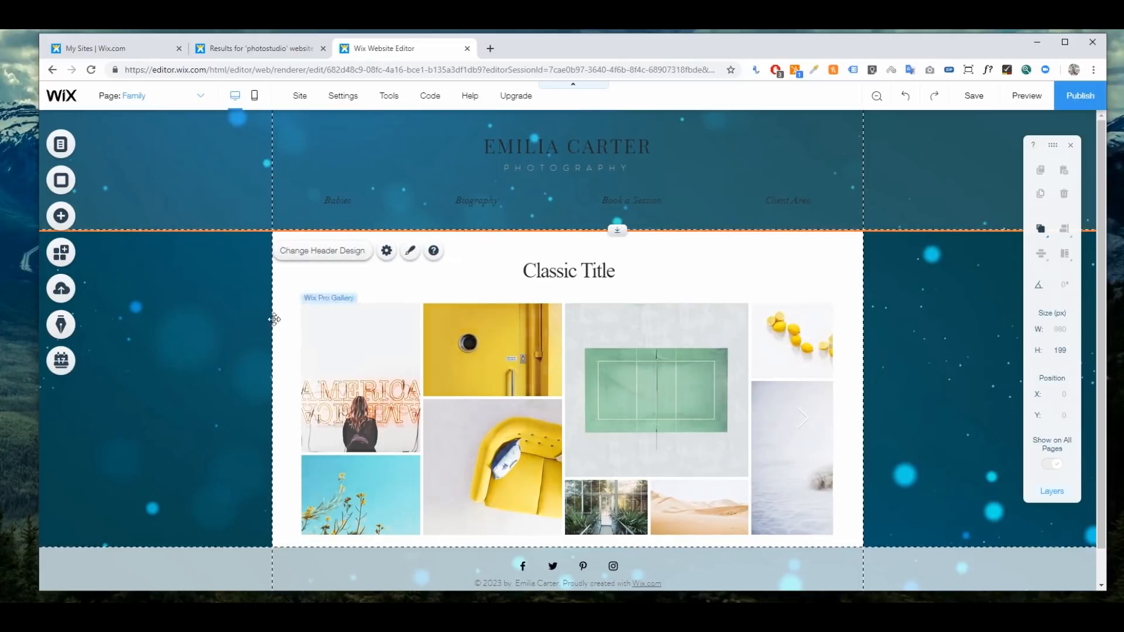
{"action": "left_click", "coordinate": [518, 390]}
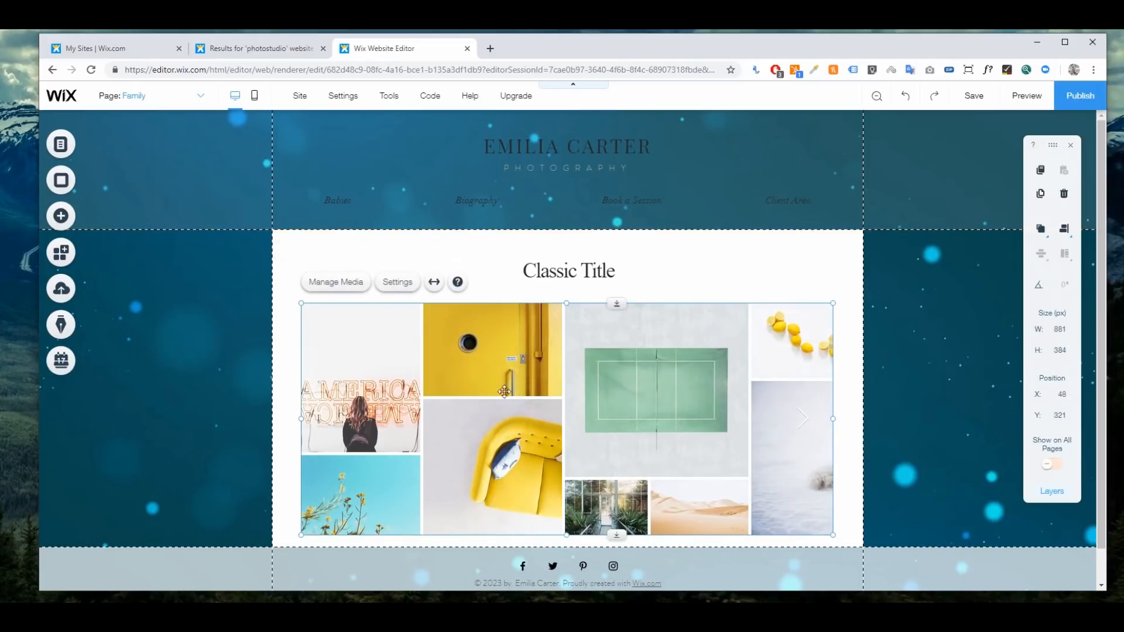
{"action": "left_click_drag", "start_coordinate": [435, 364], "coordinate": [442, 352]}
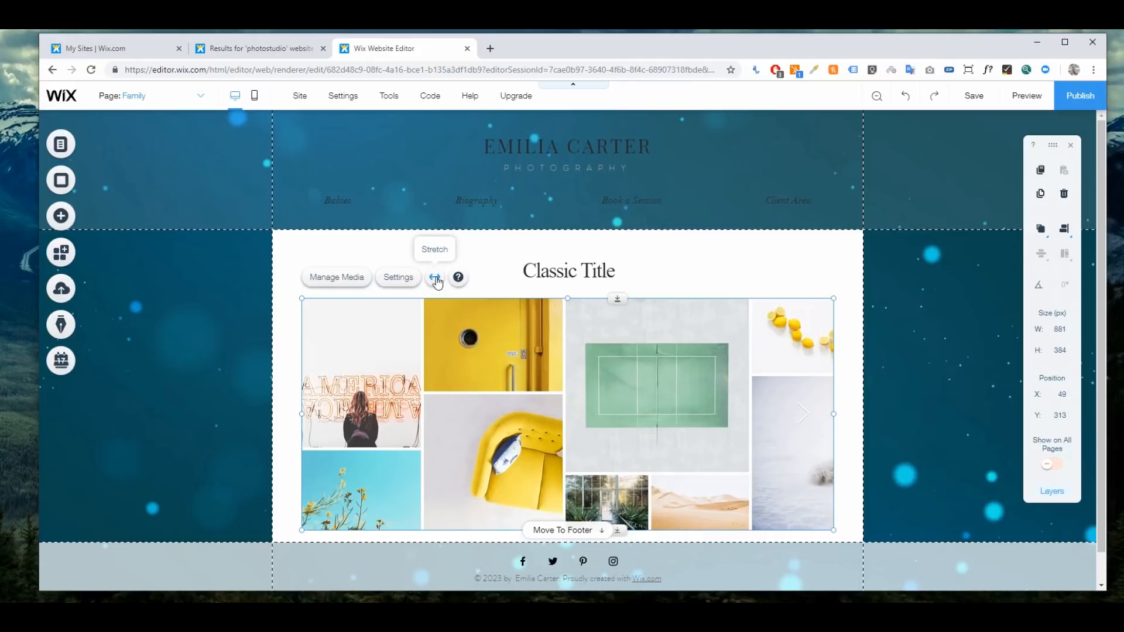
- Try the Classic Title text partly outside the gridlines, and bring it back to the center just above the gallery
{"action": "left_click", "coordinate": [577, 268]}
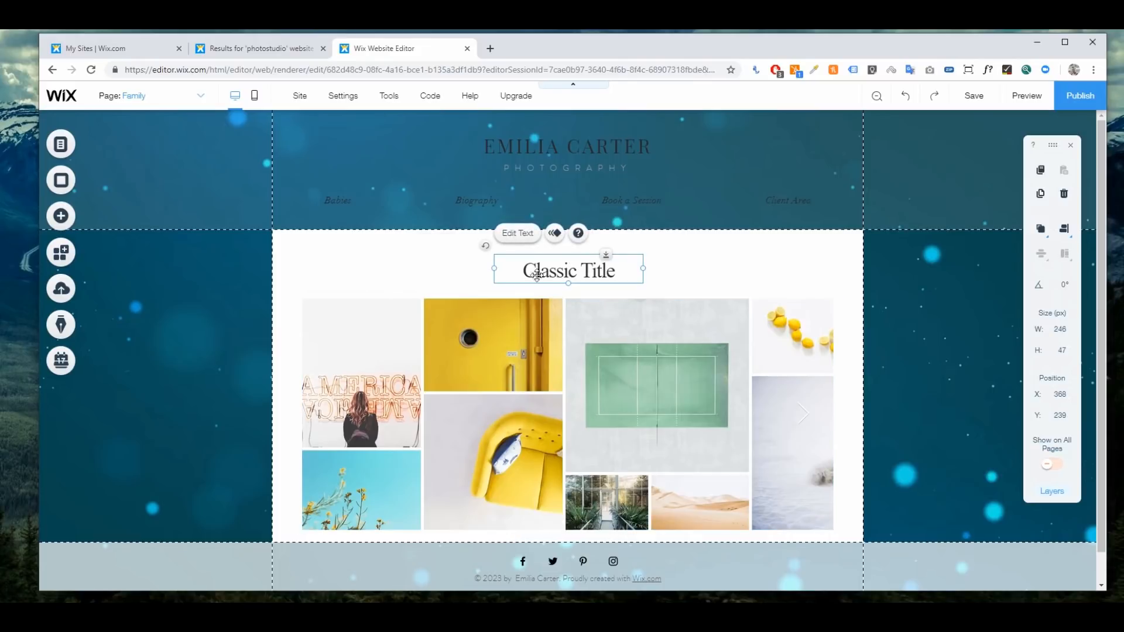
{"action": "left_click_drag", "start_coordinate": [550, 271], "coordinate": [245, 266]}
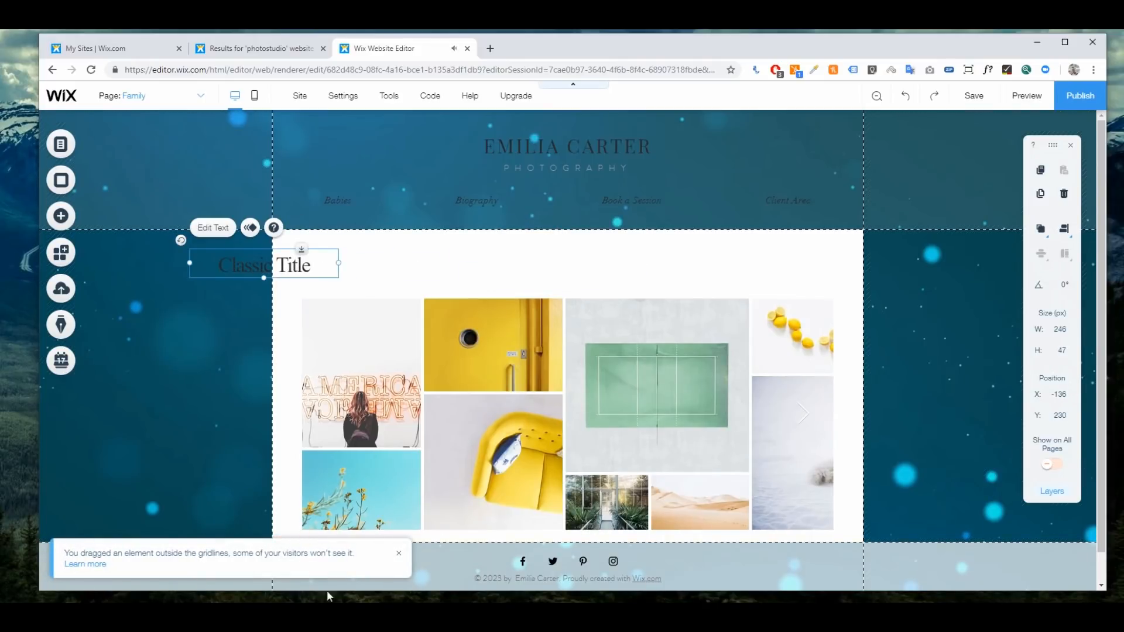
{"action": "left_click_drag", "start_coordinate": [243, 269], "coordinate": [543, 263]}
- Stretch the header menu to full width, switch the full-width stretch off again and close its settings
{"action": "left_click", "coordinate": [431, 196]}
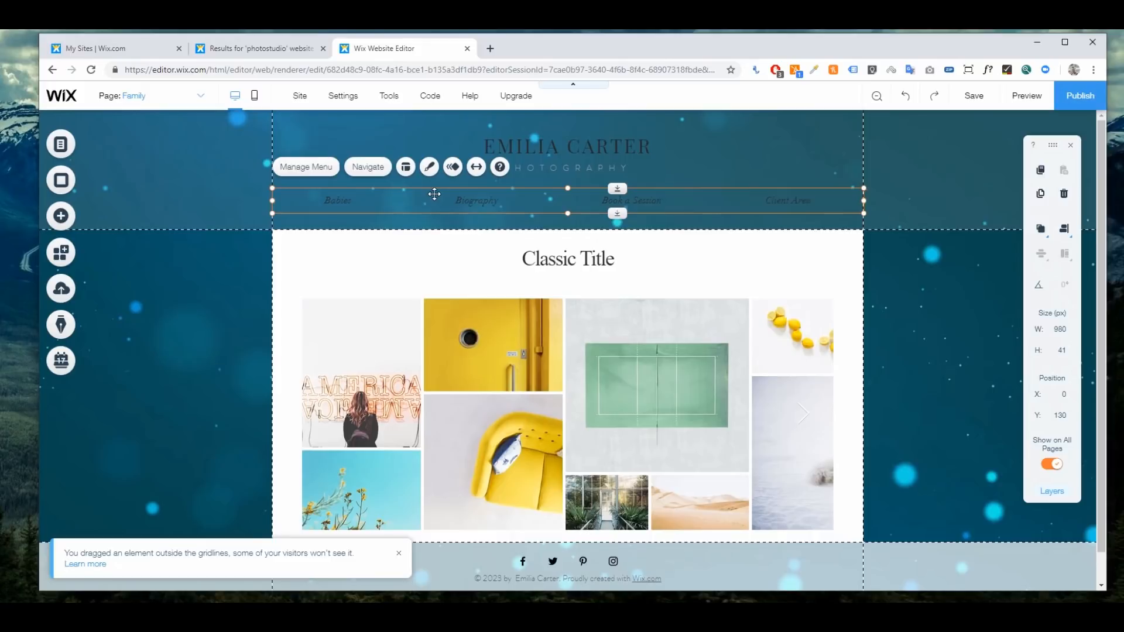
{"action": "left_click", "coordinate": [476, 169]}
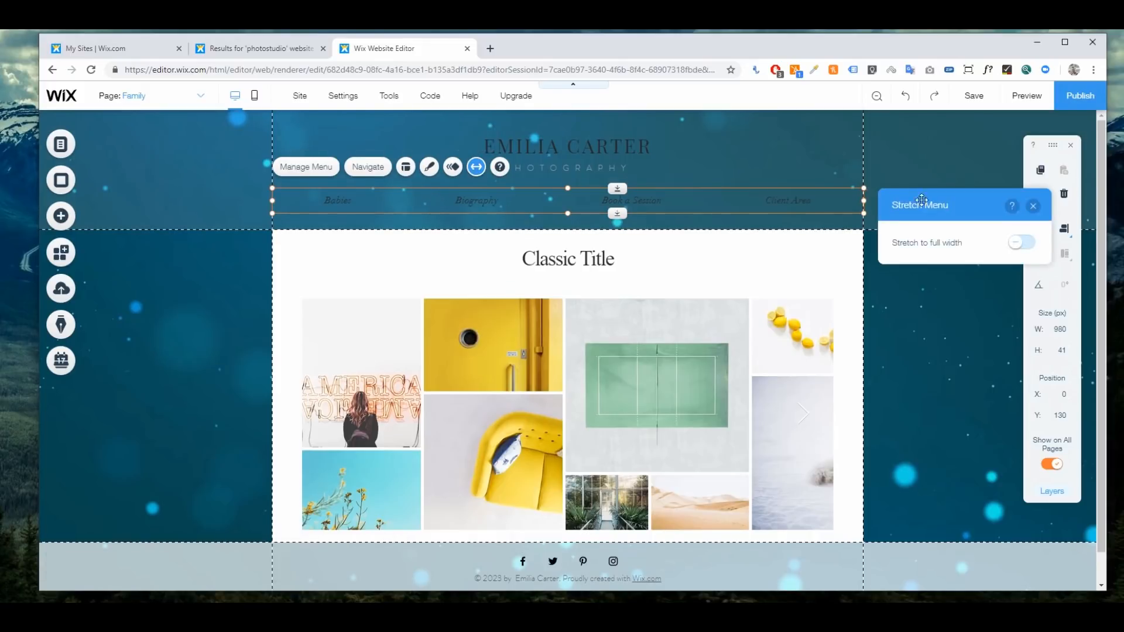
{"action": "left_click", "coordinate": [1022, 243]}
{"action": "left_click", "coordinate": [1033, 206]}
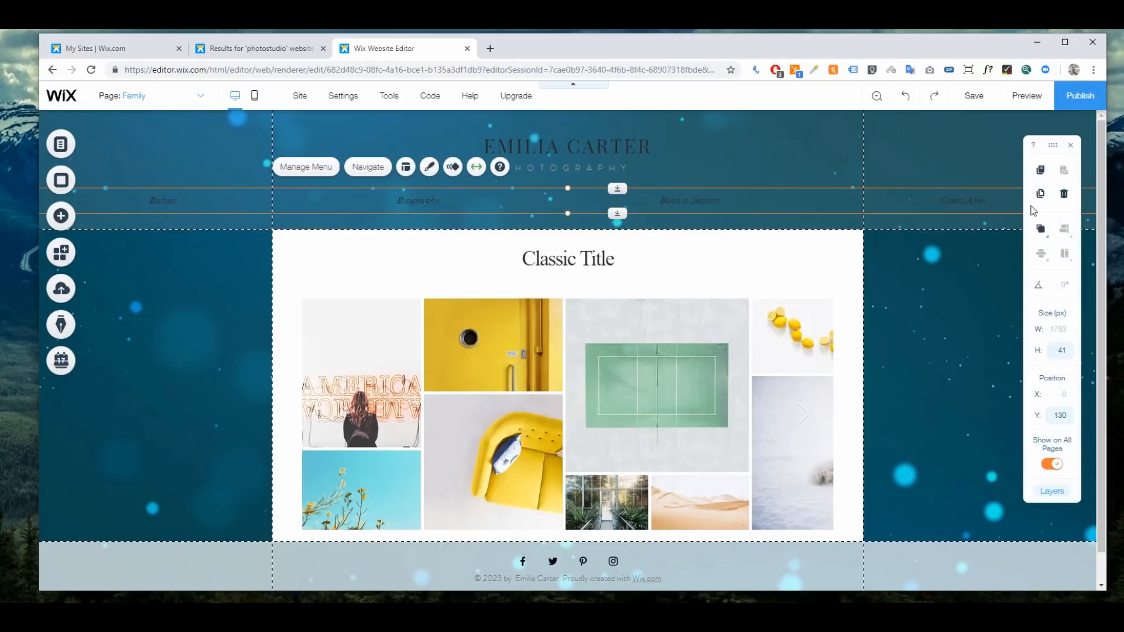
{"action": "left_click", "coordinate": [476, 170]}
{"action": "left_click", "coordinate": [236, 212]}
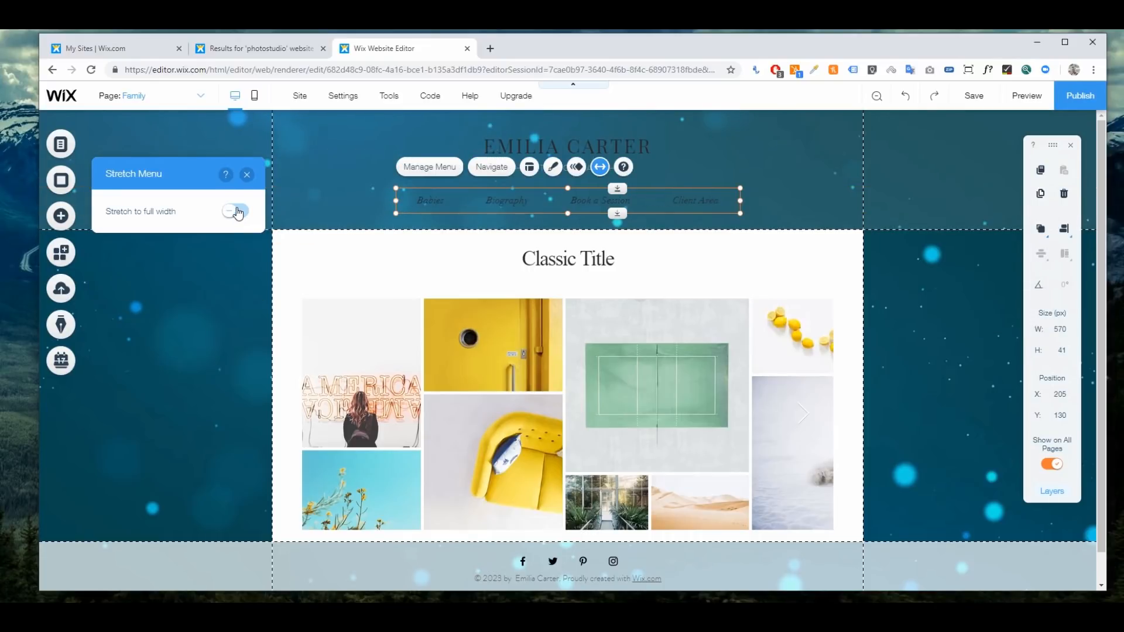
{"action": "left_click", "coordinate": [248, 176]}
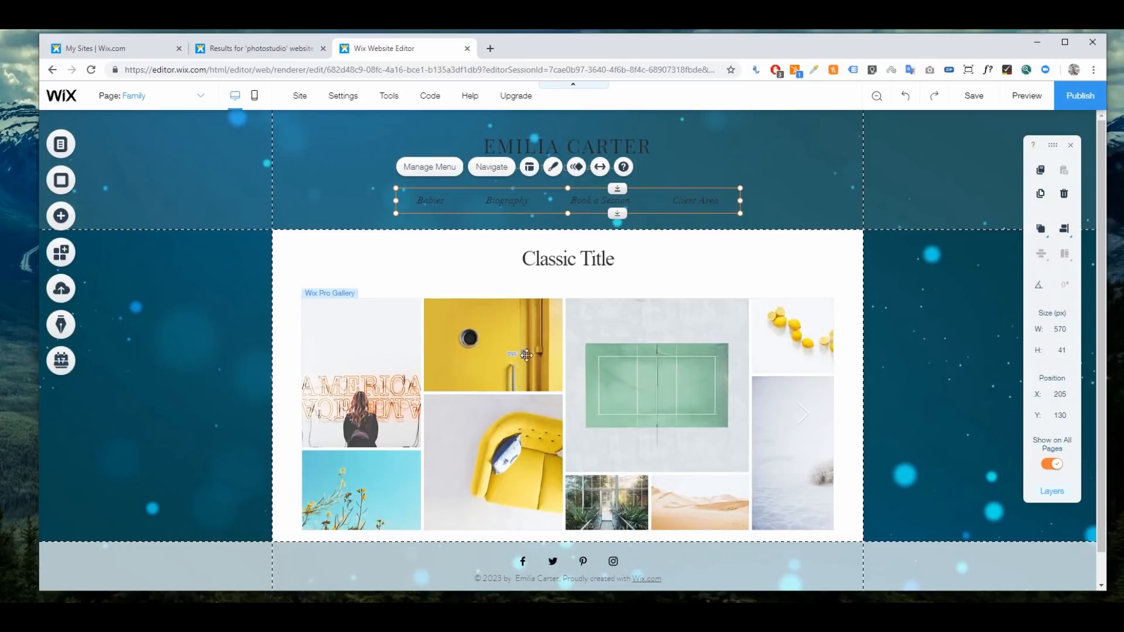
- Stretch the gallery to full page width and move it up to about Y 285, closer to the Classic Title text
{"action": "left_click", "coordinate": [517, 318]}
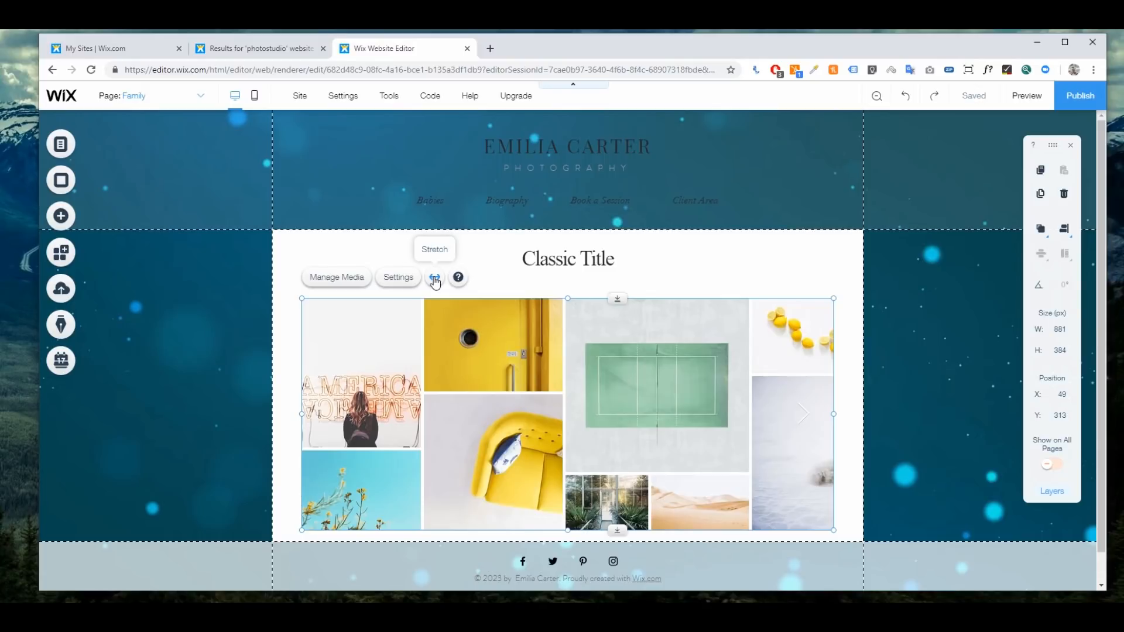
{"action": "left_click", "coordinate": [435, 280]}
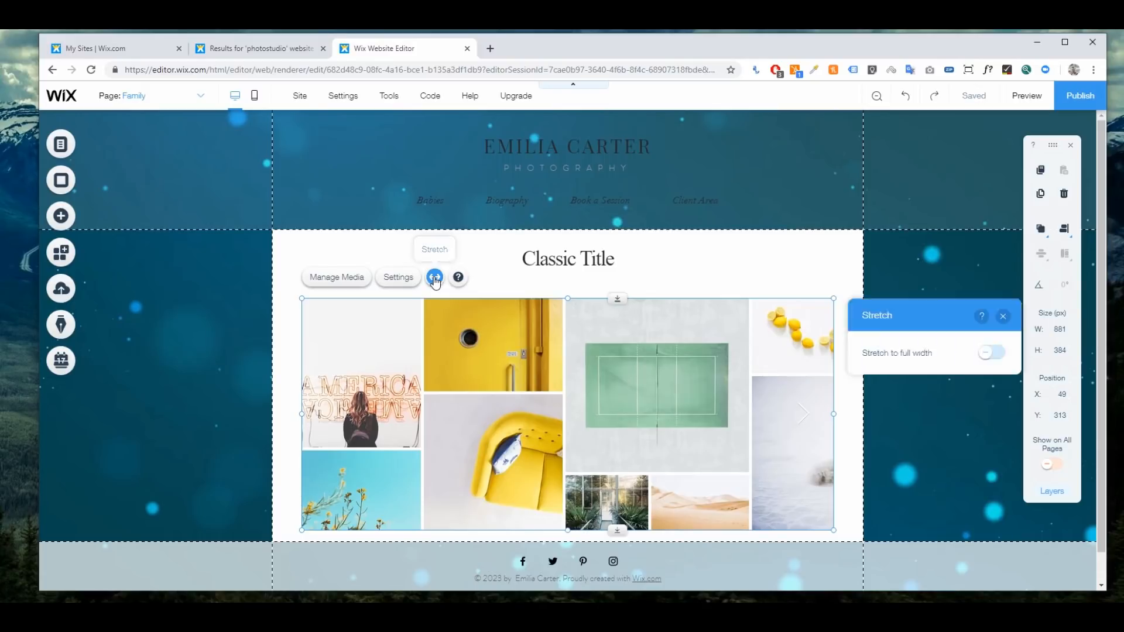
{"action": "left_click", "coordinate": [986, 354]}
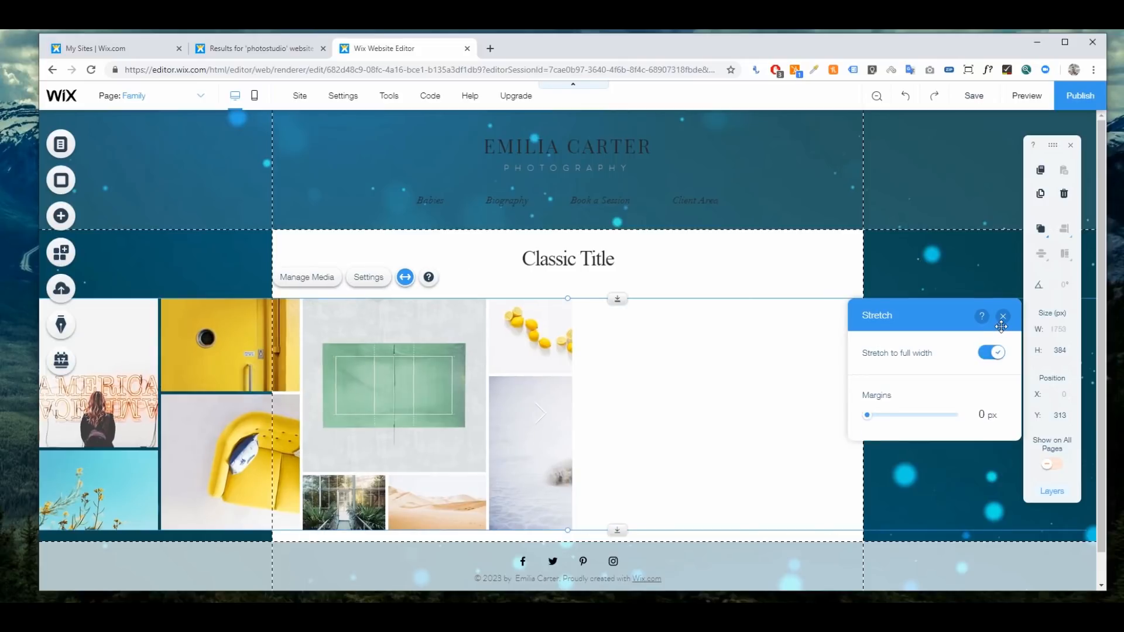
{"action": "left_click", "coordinate": [1003, 317]}
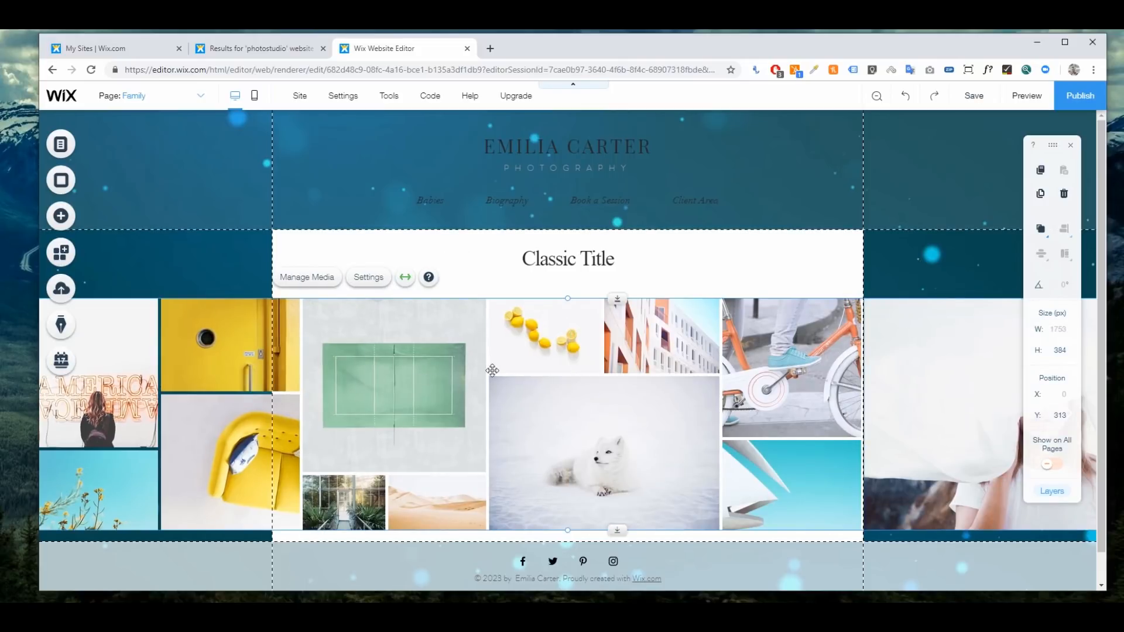
{"action": "scroll", "coordinate": [490, 367], "scroll_direction": "down", "scroll_amount": 1}
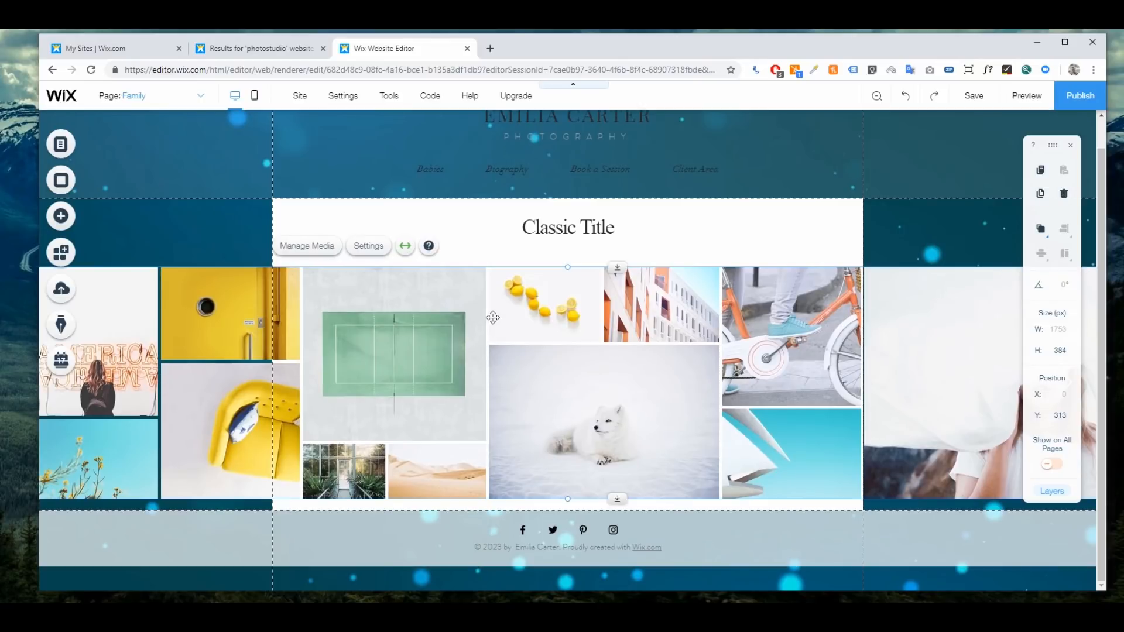
{"action": "left_click_drag", "start_coordinate": [496, 328], "coordinate": [493, 319]}
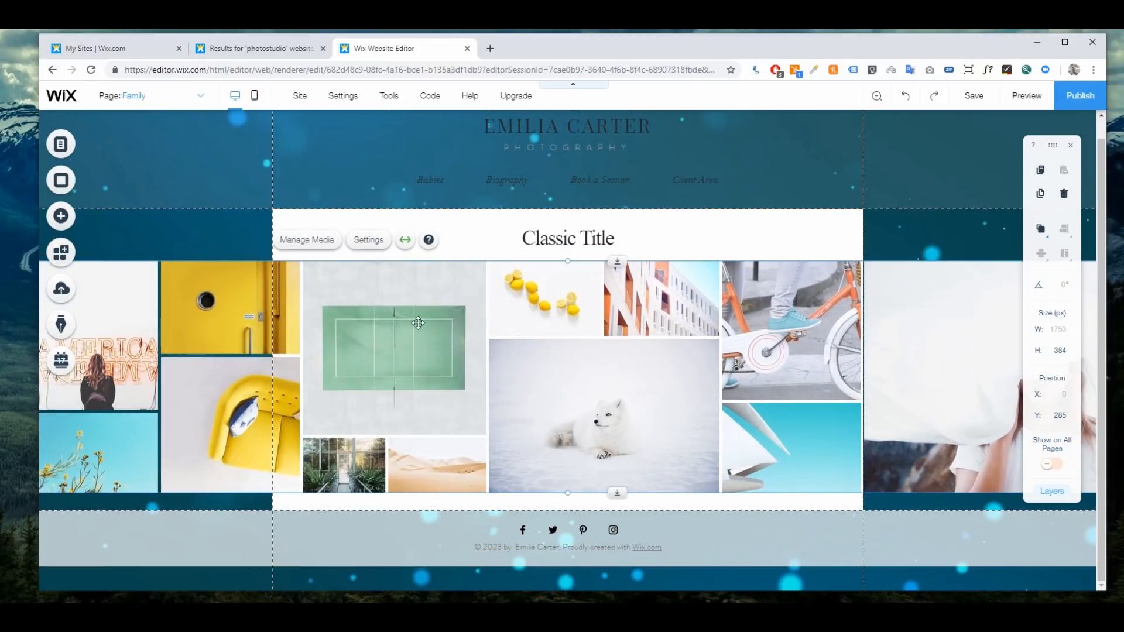
- Open the gallery's media manager and delete all of the sample images
{"action": "left_click", "coordinate": [315, 241]}
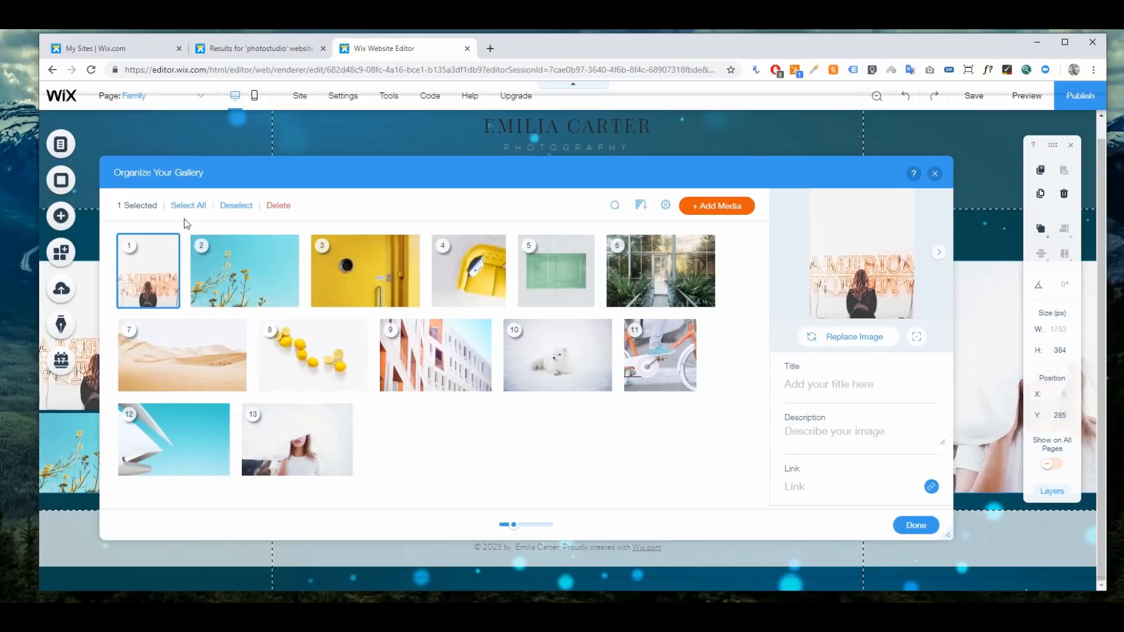
{"action": "left_click", "coordinate": [188, 205]}
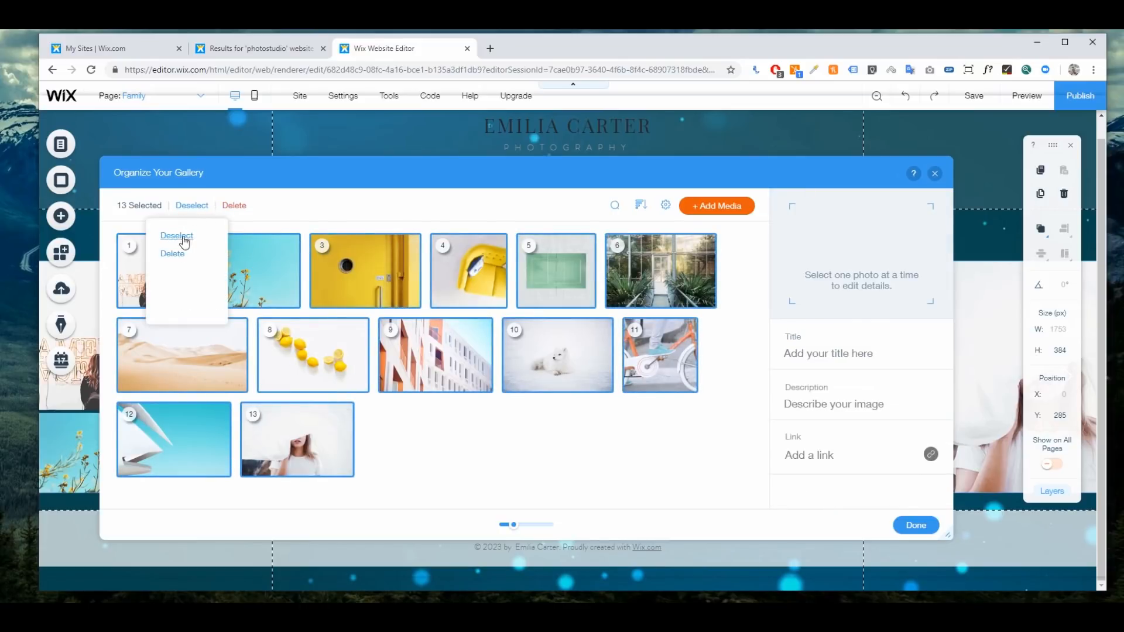
{"action": "left_click", "coordinate": [172, 253]}
- Start adding images to the emptied gallery and search the free Wix image library for "photoshoot"
{"action": "left_click", "coordinate": [718, 206]}
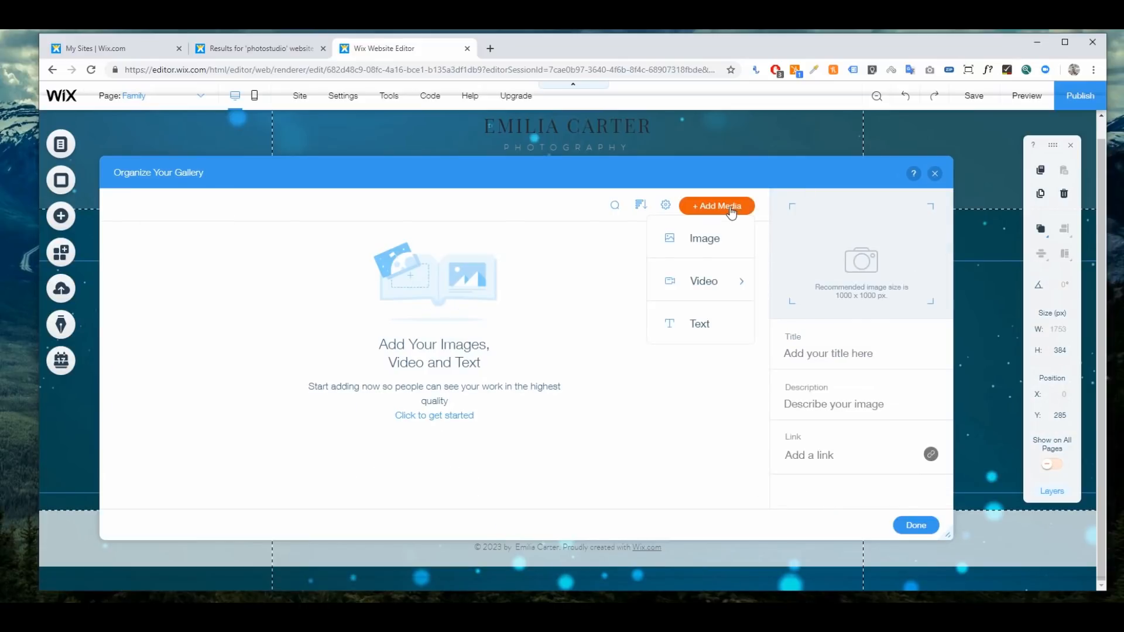
{"action": "left_click", "coordinate": [720, 251]}
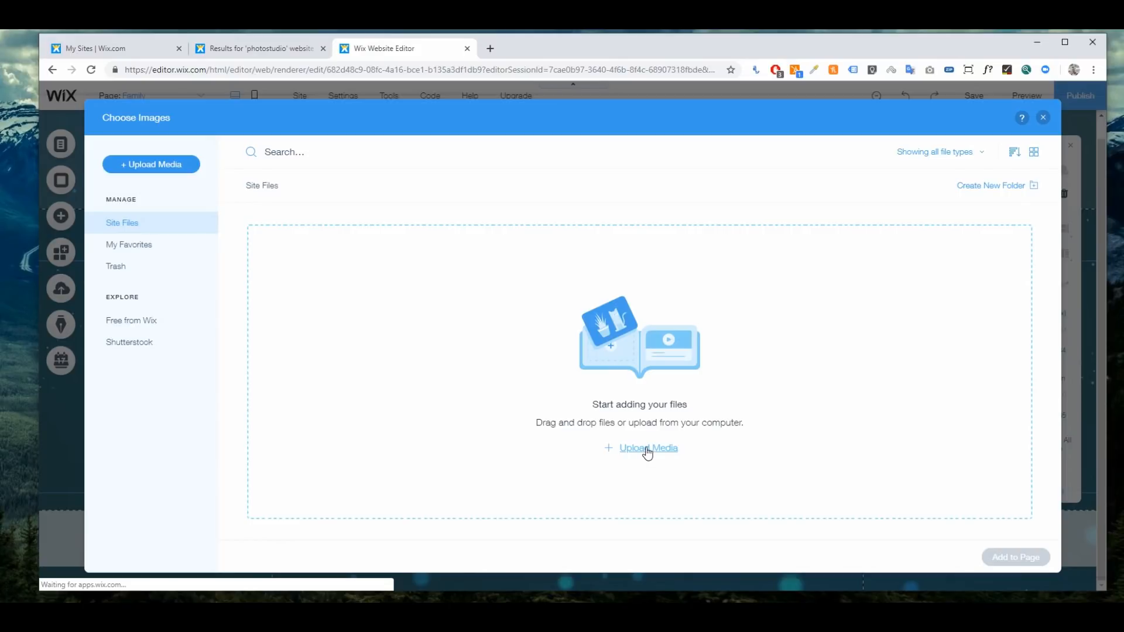
{"action": "left_click", "coordinate": [151, 329]}
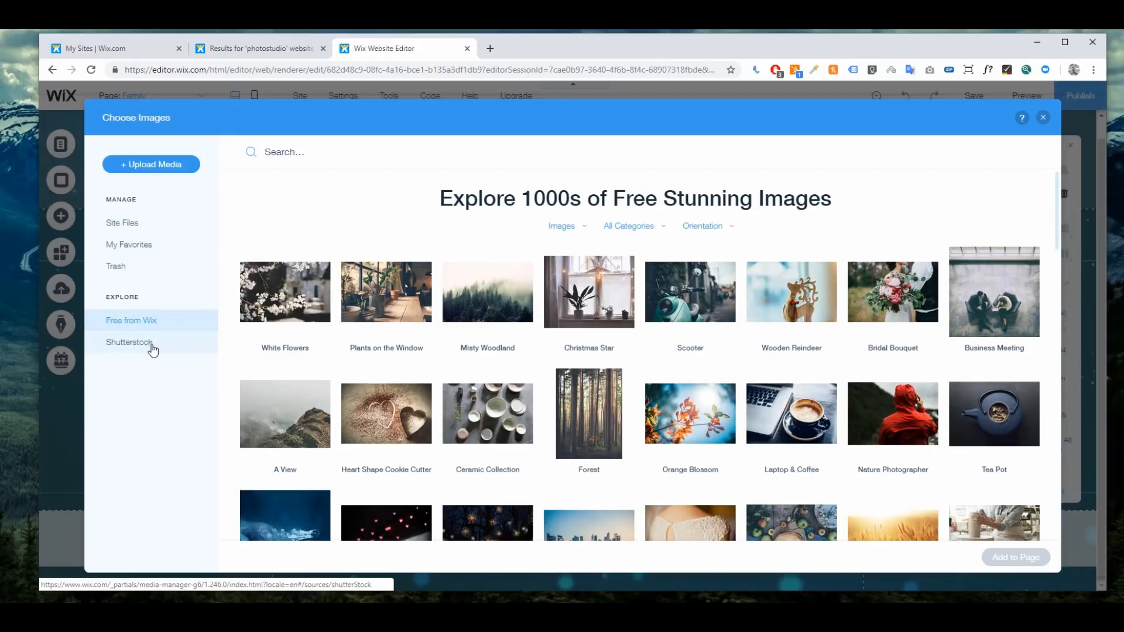
{"action": "left_click", "coordinate": [315, 150]}
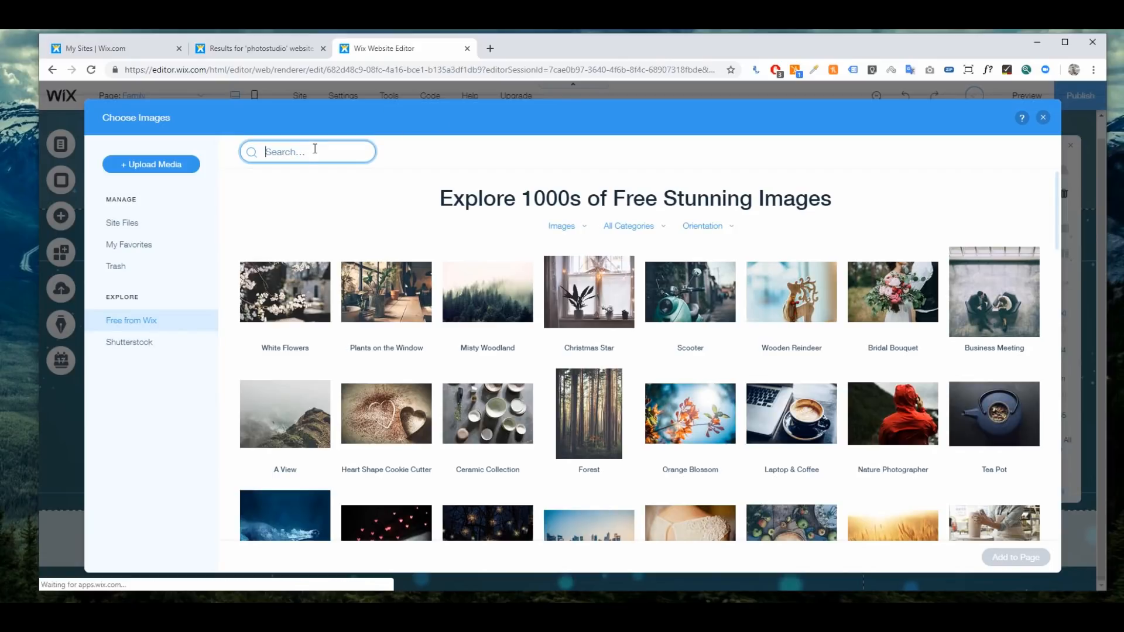
{"action": "type", "text": "photoshoot"}
{"action": "key", "text": "Return"}
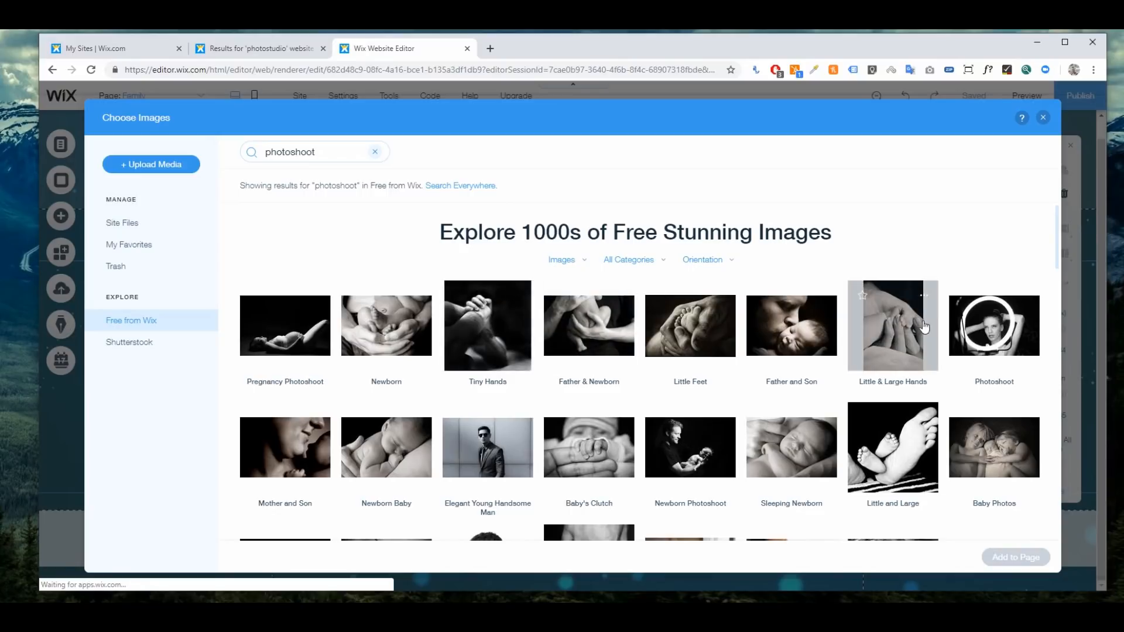
- Add the Girl Behind the Lens, the first Model in Striped Shirt and the red-wall Photoshoot images to the gallery, and close the organizer
{"action": "scroll", "coordinate": [820, 328], "scroll_direction": "down", "scroll_amount": 4}
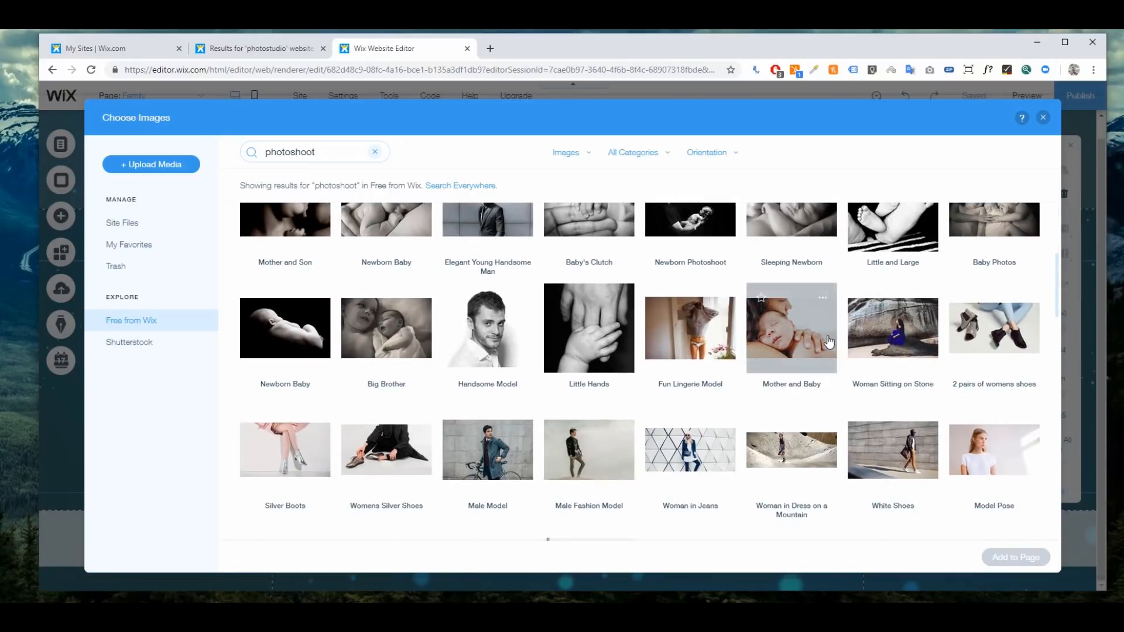
{"action": "scroll", "coordinate": [829, 342], "scroll_direction": "down", "scroll_amount": 6}
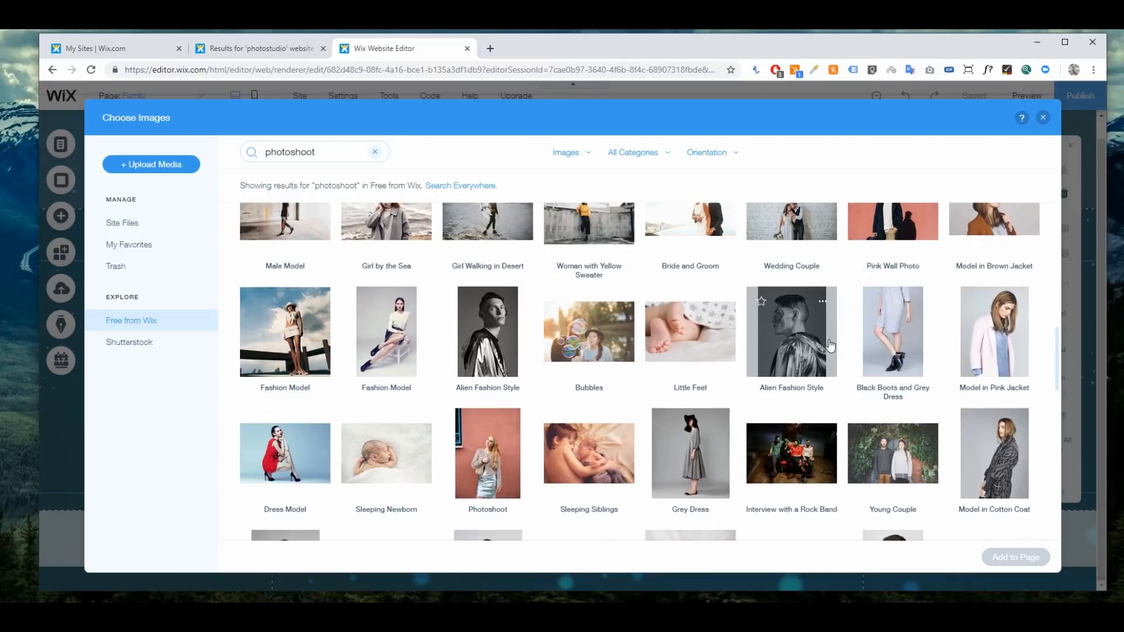
{"action": "scroll", "coordinate": [829, 347], "scroll_direction": "down", "scroll_amount": 3}
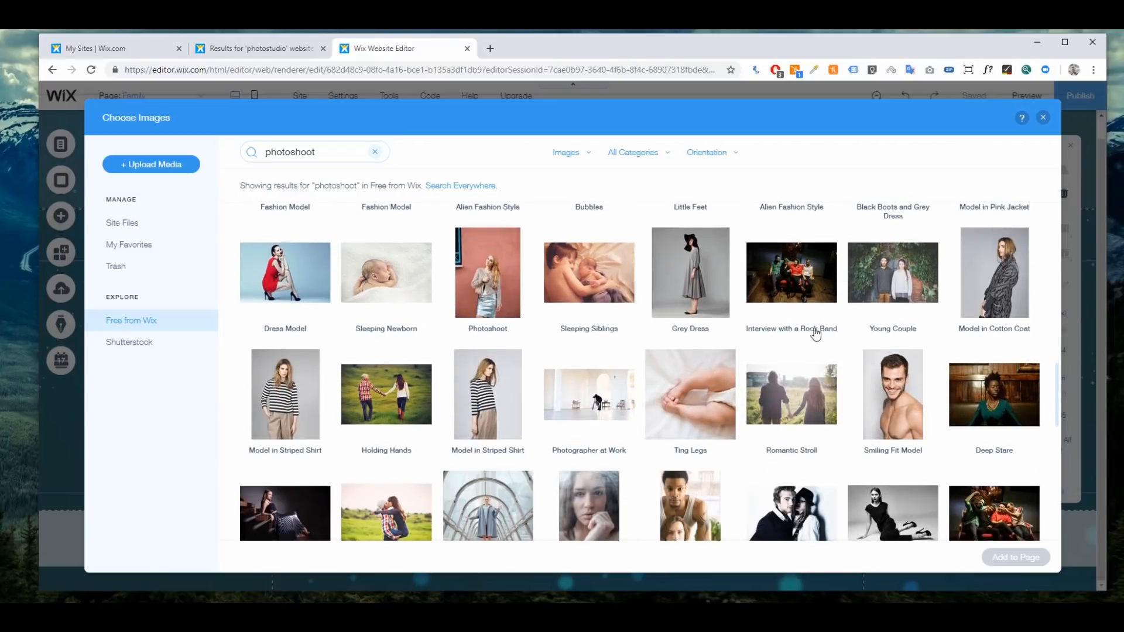
{"action": "scroll", "coordinate": [807, 332], "scroll_direction": "down", "scroll_amount": 4}
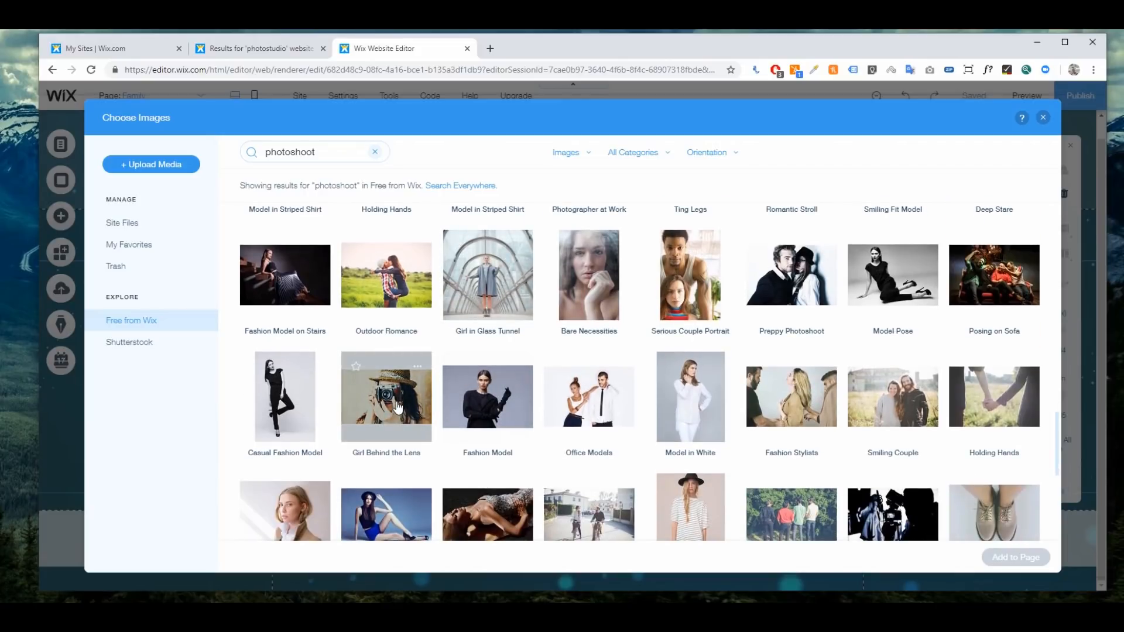
{"action": "left_click", "coordinate": [401, 408]}
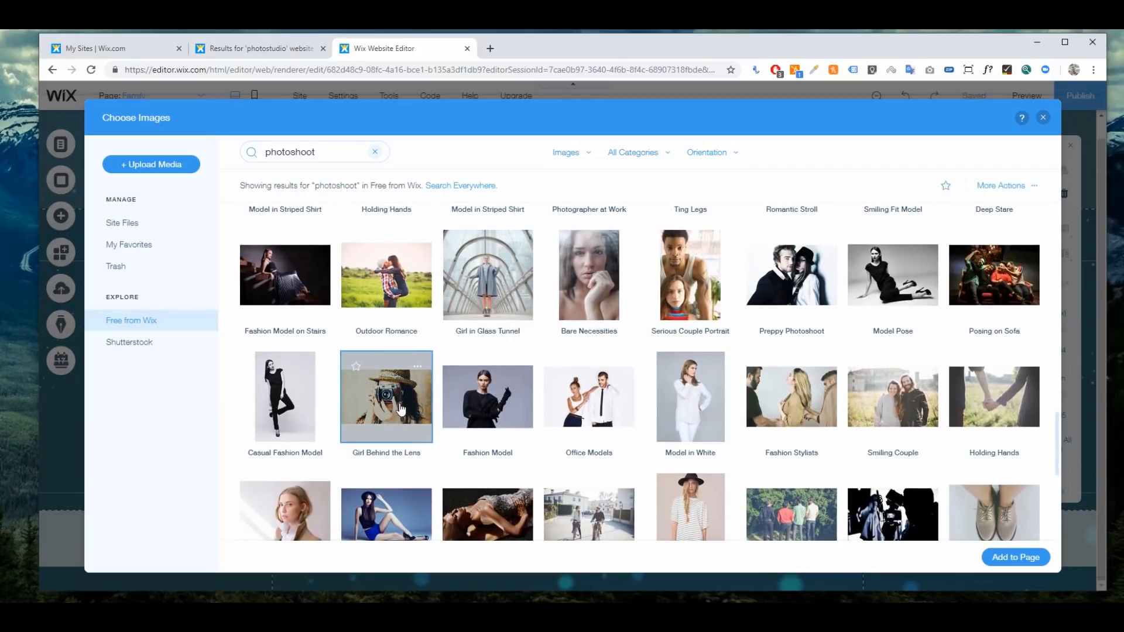
{"action": "scroll", "coordinate": [374, 374], "scroll_direction": "up", "scroll_amount": 4}
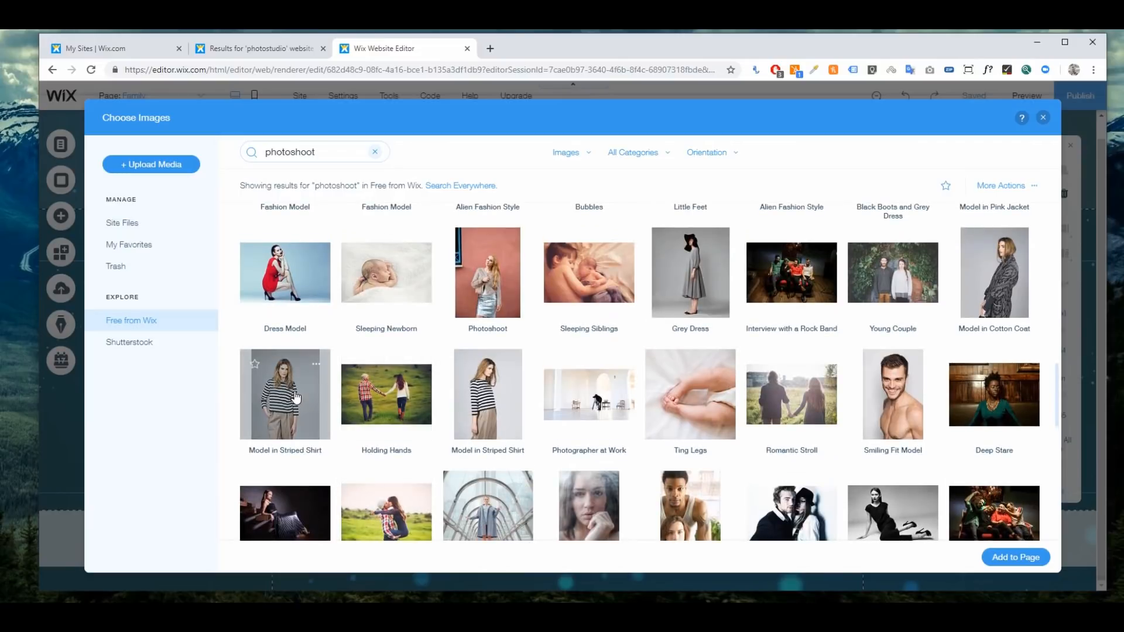
{"action": "left_click", "coordinate": [297, 398]}
{"action": "scroll", "coordinate": [386, 372], "scroll_direction": "down", "scroll_amount": 5}
{"action": "scroll", "coordinate": [487, 348], "scroll_direction": "up", "scroll_amount": 6}
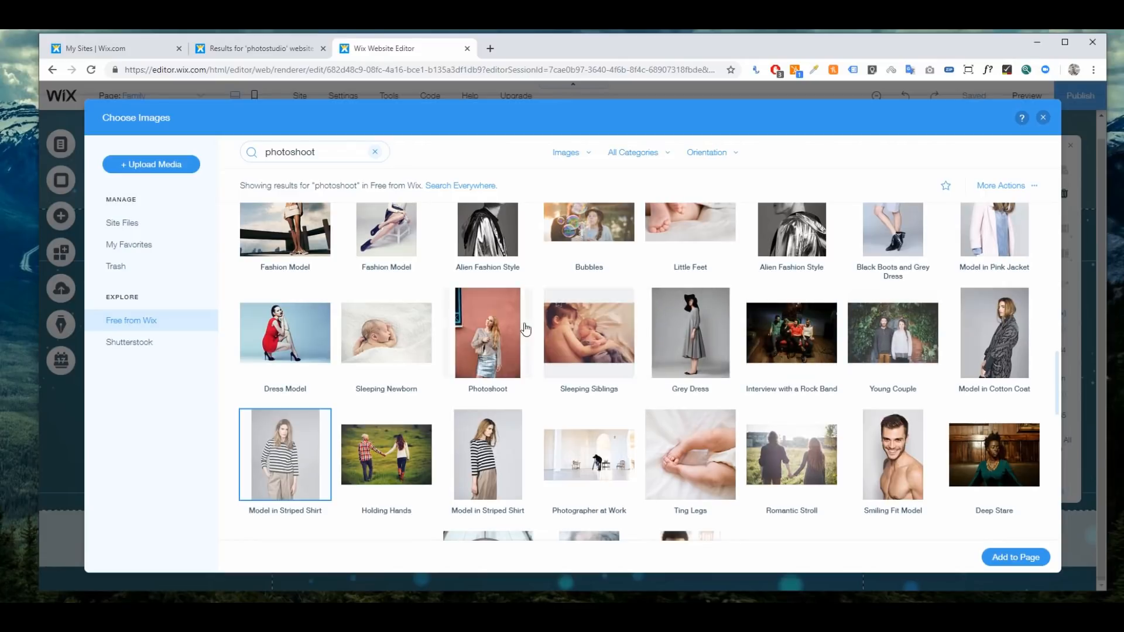
{"action": "left_click", "coordinate": [491, 329]}
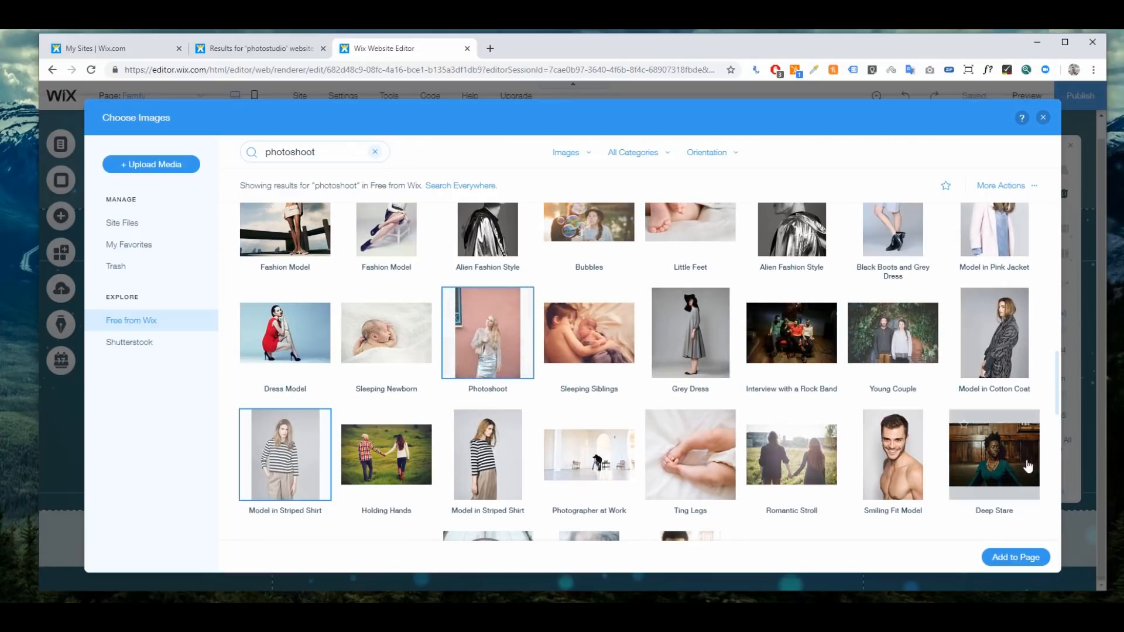
{"action": "left_click", "coordinate": [1015, 558]}
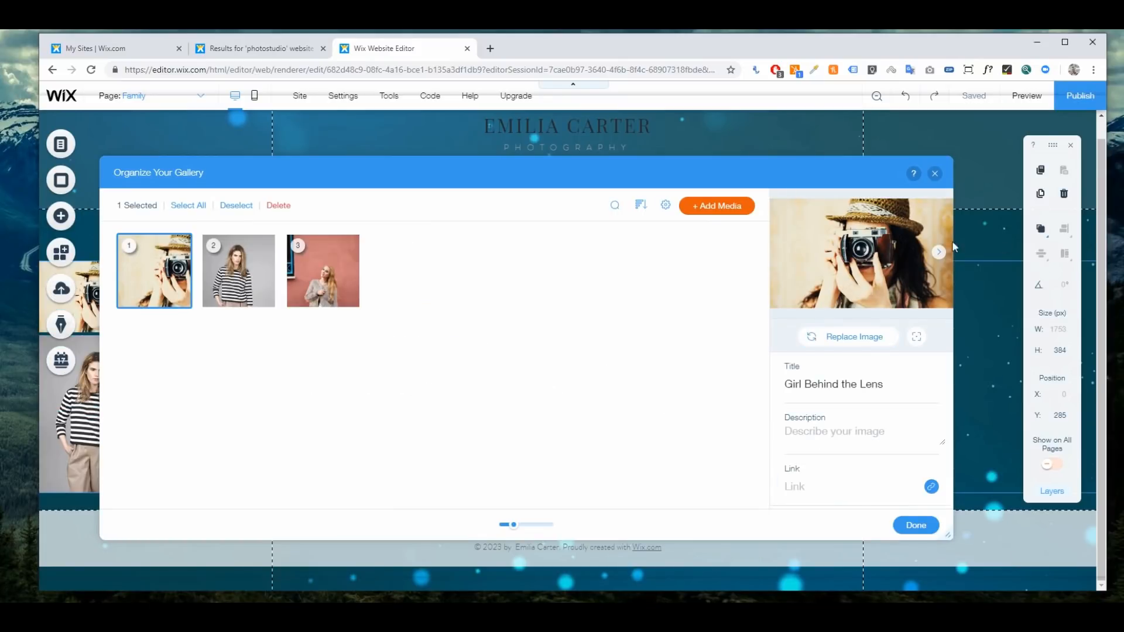
{"action": "left_click", "coordinate": [935, 174]}
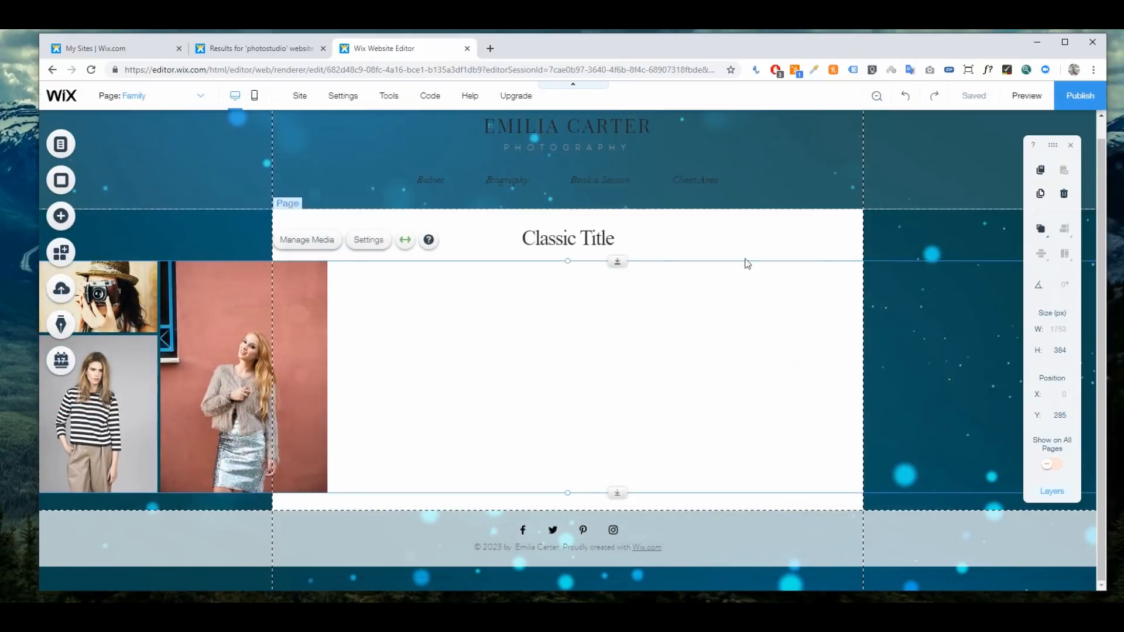
- Reopen the gallery's media manager to add more images, and search the free Wix library for "nature"
{"action": "left_click", "coordinate": [309, 241]}
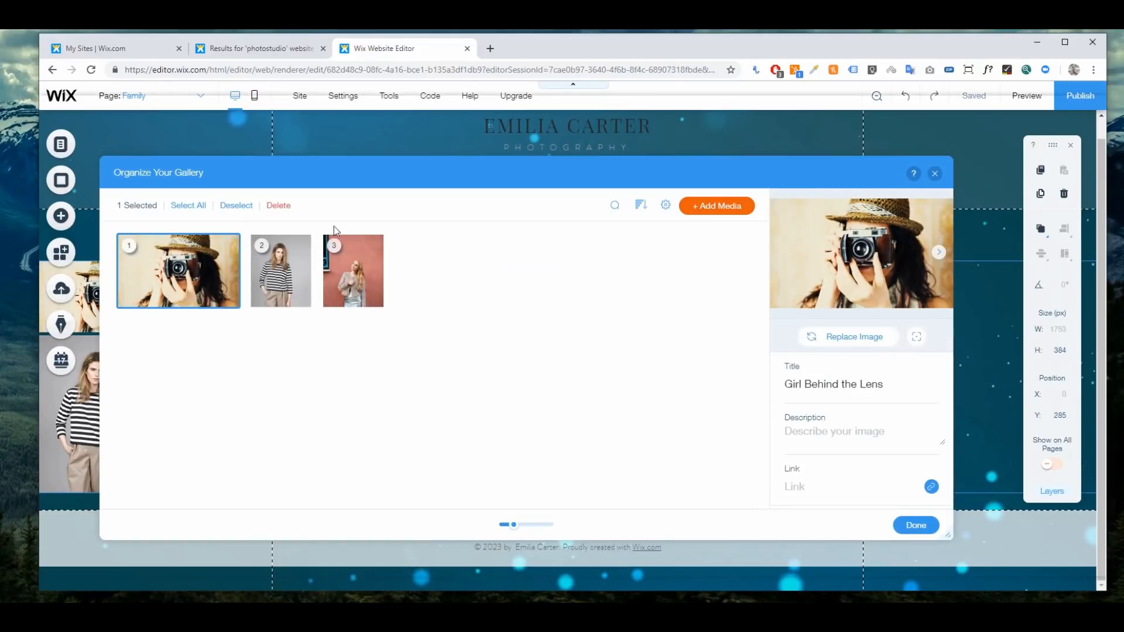
{"action": "left_click", "coordinate": [732, 209]}
{"action": "left_click", "coordinate": [726, 250]}
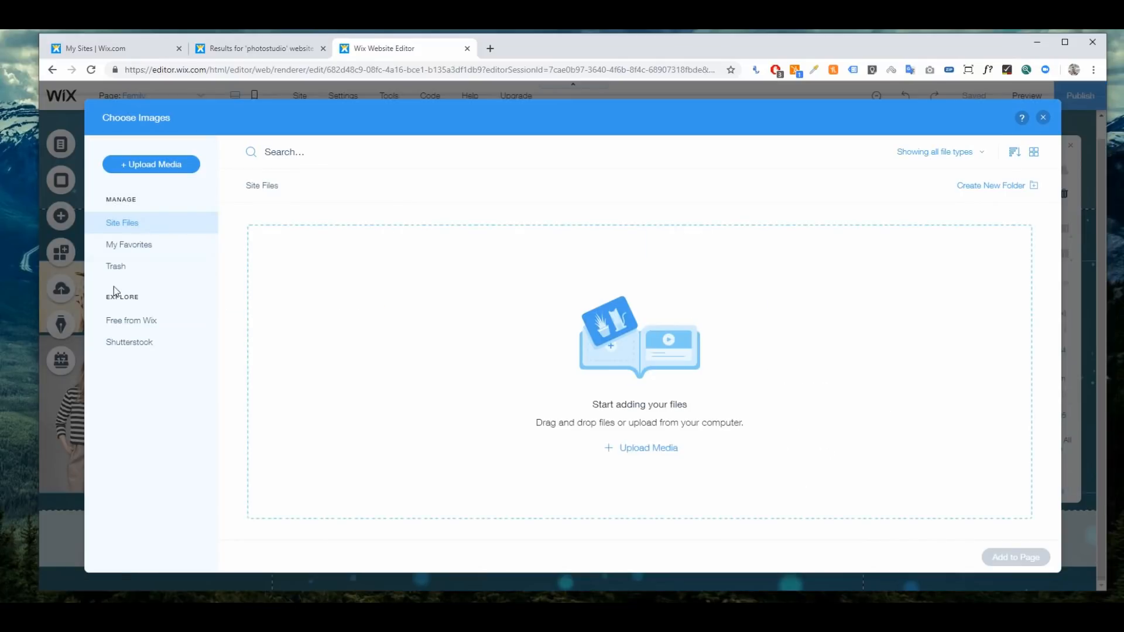
{"action": "left_click", "coordinate": [128, 324]}
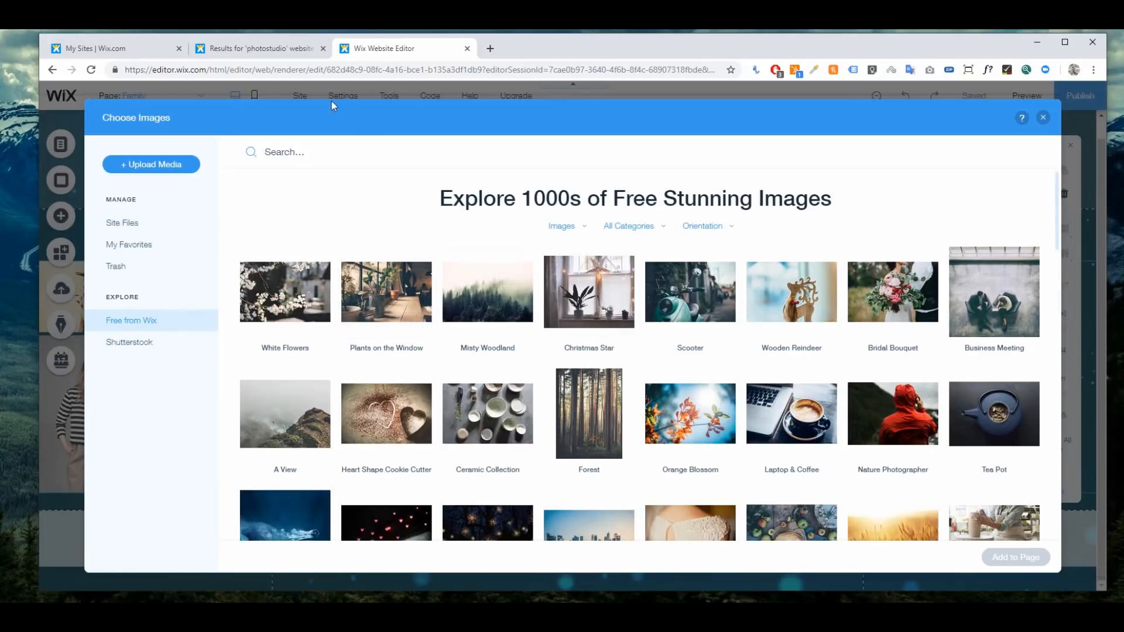
{"action": "left_click", "coordinate": [289, 148]}
{"action": "type", "text": "n"}
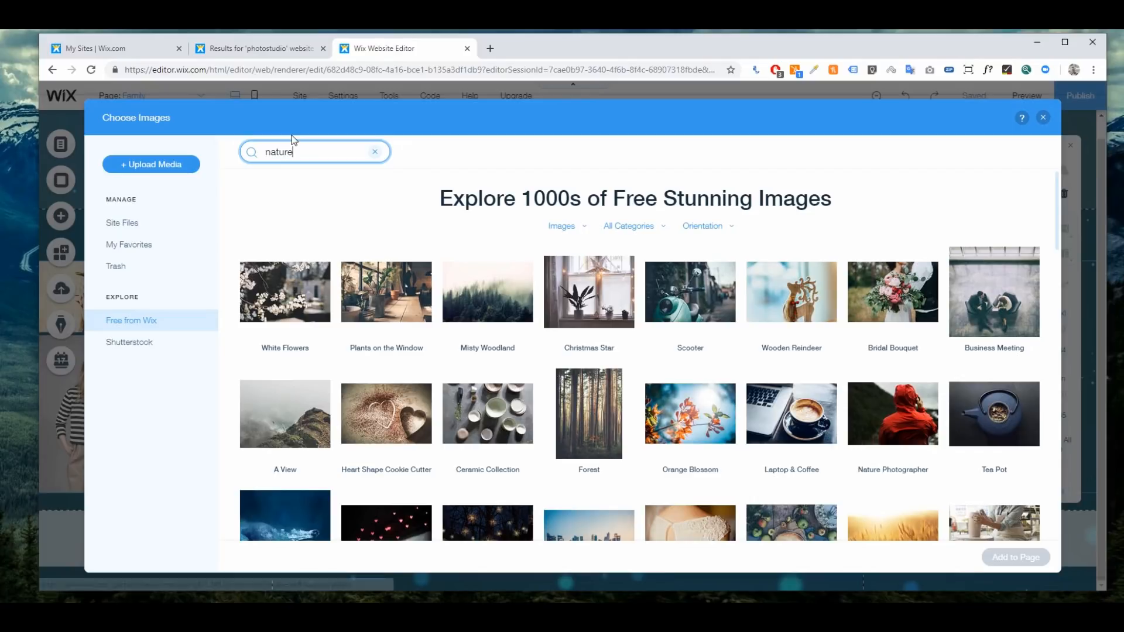
{"action": "type", "text": "ature"}
{"action": "key", "text": "Return"}
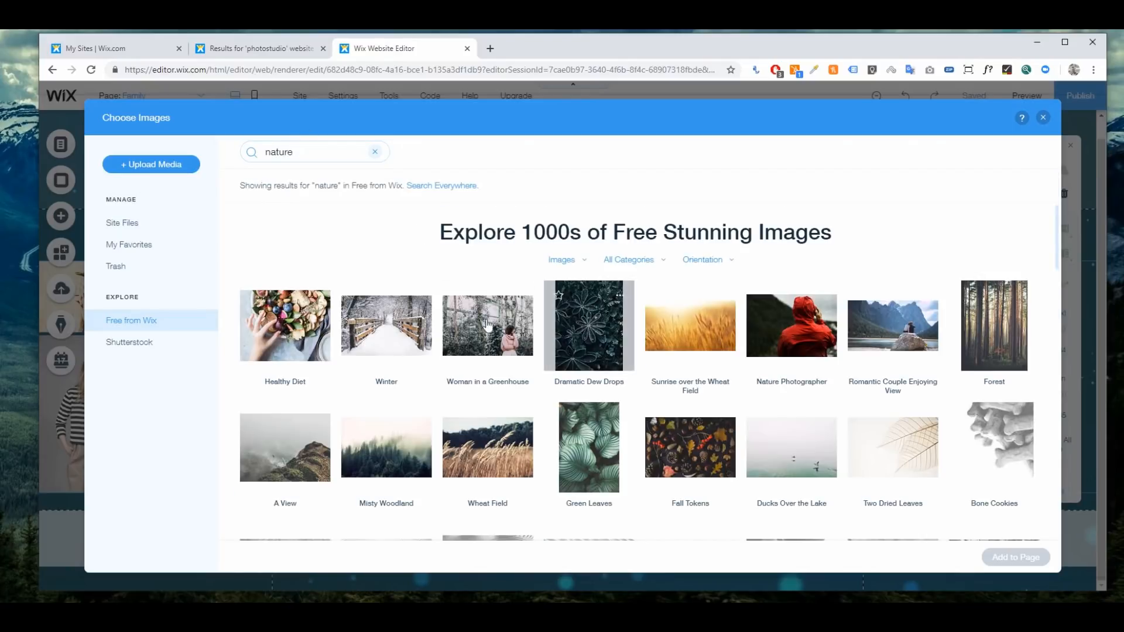
- Add the Winter, Wheat Field, Misty Woodland, A View, Forest and Sunrise over the Wheat Field images to the gallery, and finish organizing it
{"action": "left_click", "coordinate": [402, 348]}
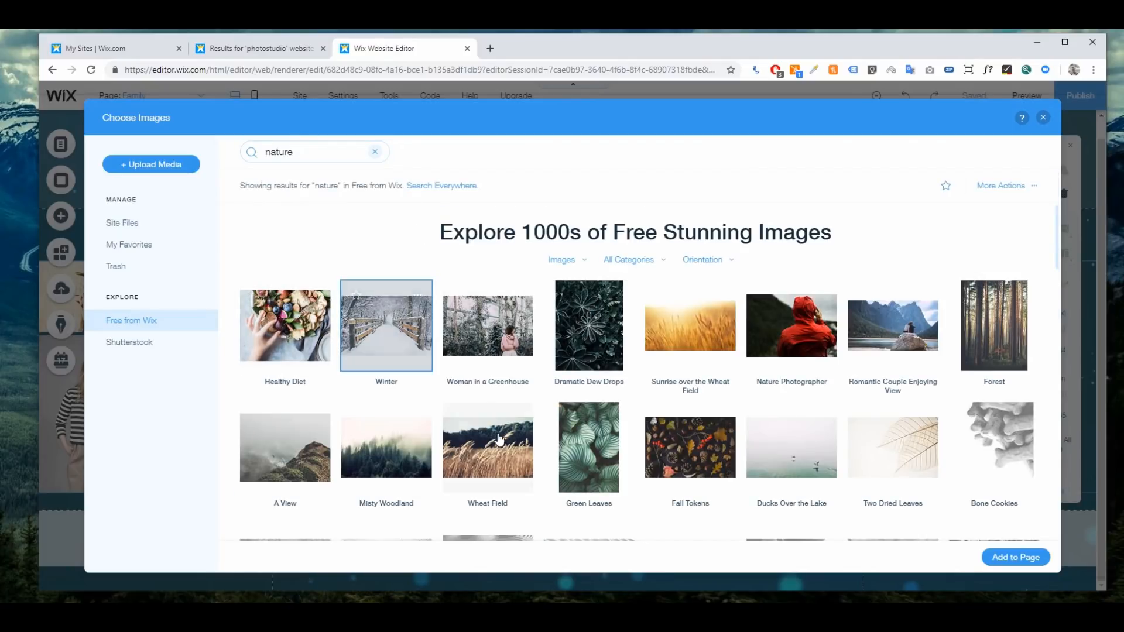
{"action": "left_click", "coordinate": [491, 431]}
{"action": "left_click", "coordinate": [366, 438]}
{"action": "left_click", "coordinate": [286, 445]}
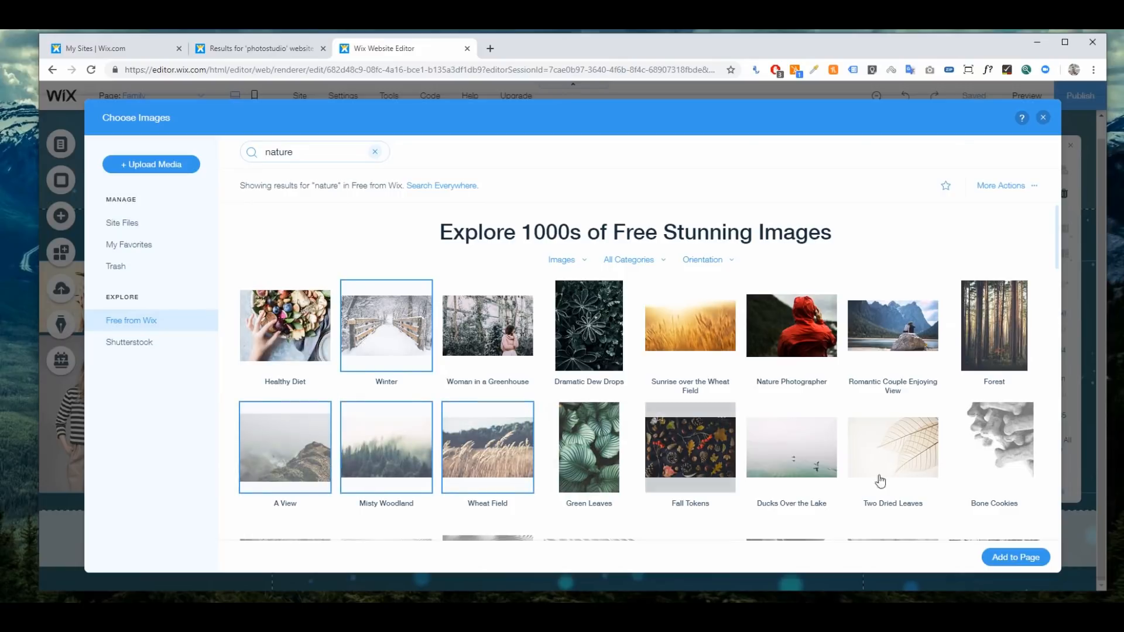
{"action": "left_click", "coordinate": [1001, 345]}
{"action": "left_click", "coordinate": [691, 328]}
{"action": "scroll", "coordinate": [798, 381], "scroll_direction": "down", "scroll_amount": 2}
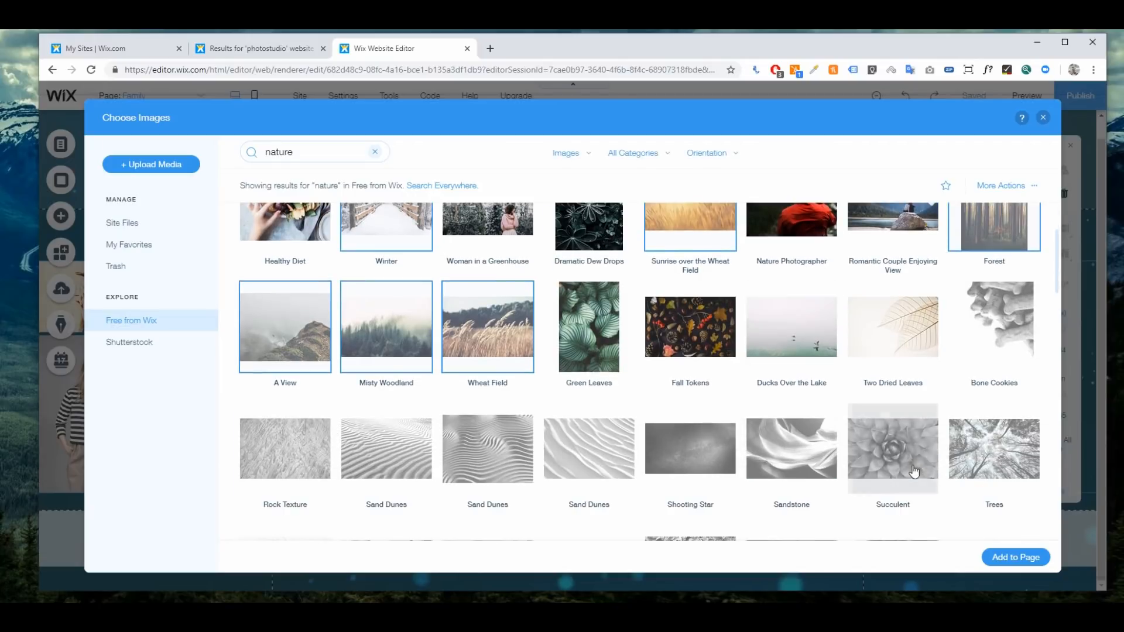
{"action": "scroll", "coordinate": [790, 445], "scroll_direction": "down", "scroll_amount": 3}
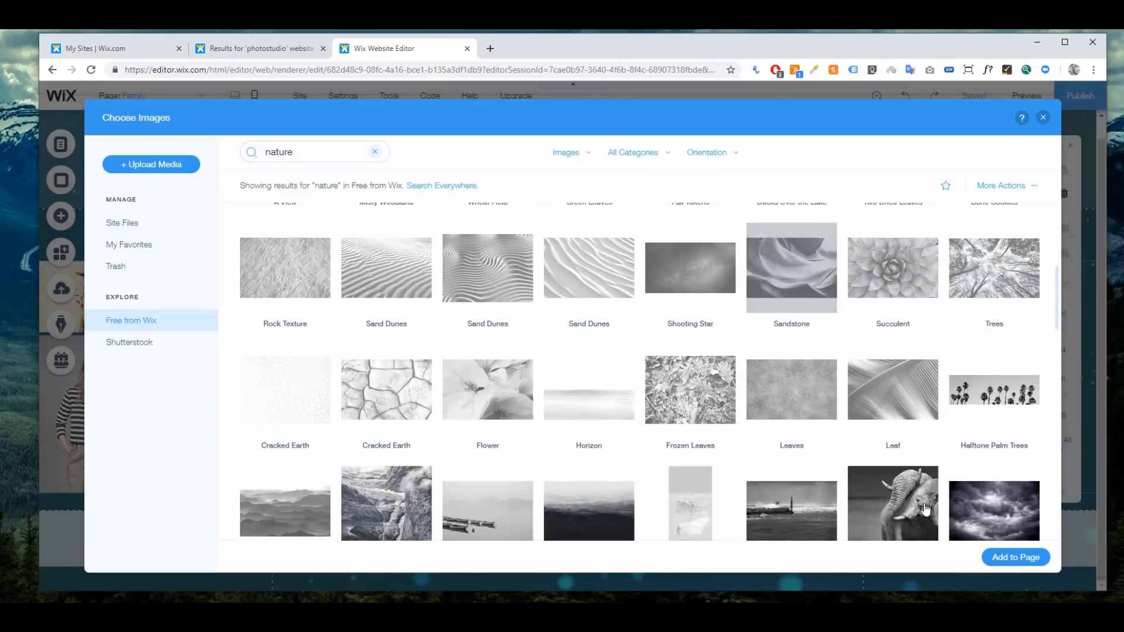
{"action": "left_click", "coordinate": [1003, 558]}
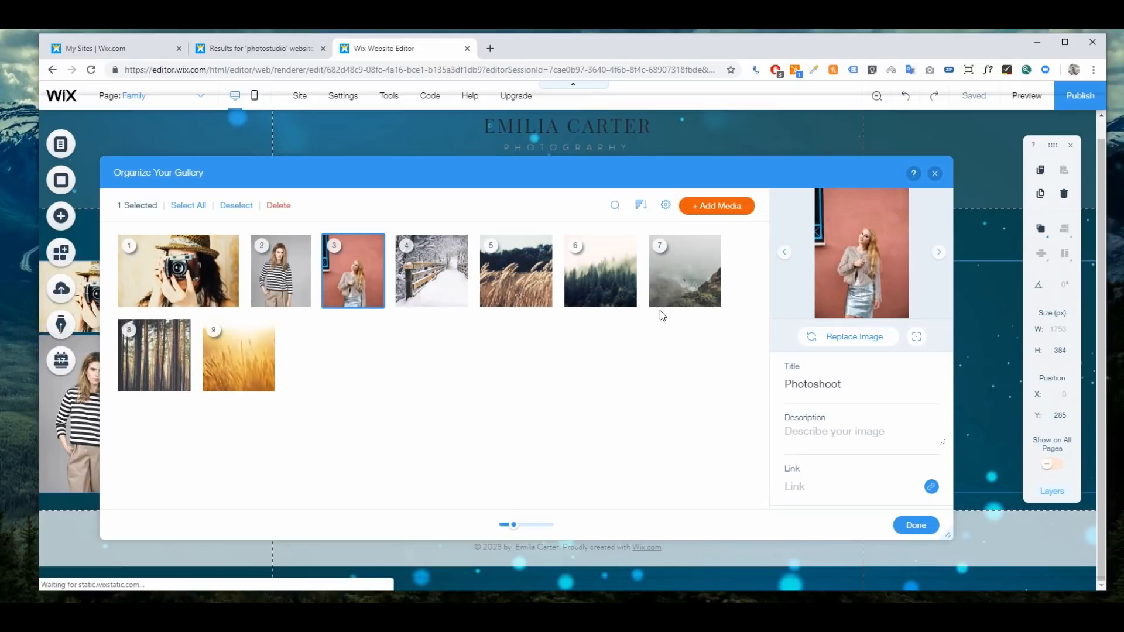
{"action": "left_click", "coordinate": [715, 217]}
{"action": "mouse_move", "coordinate": [705, 294]}
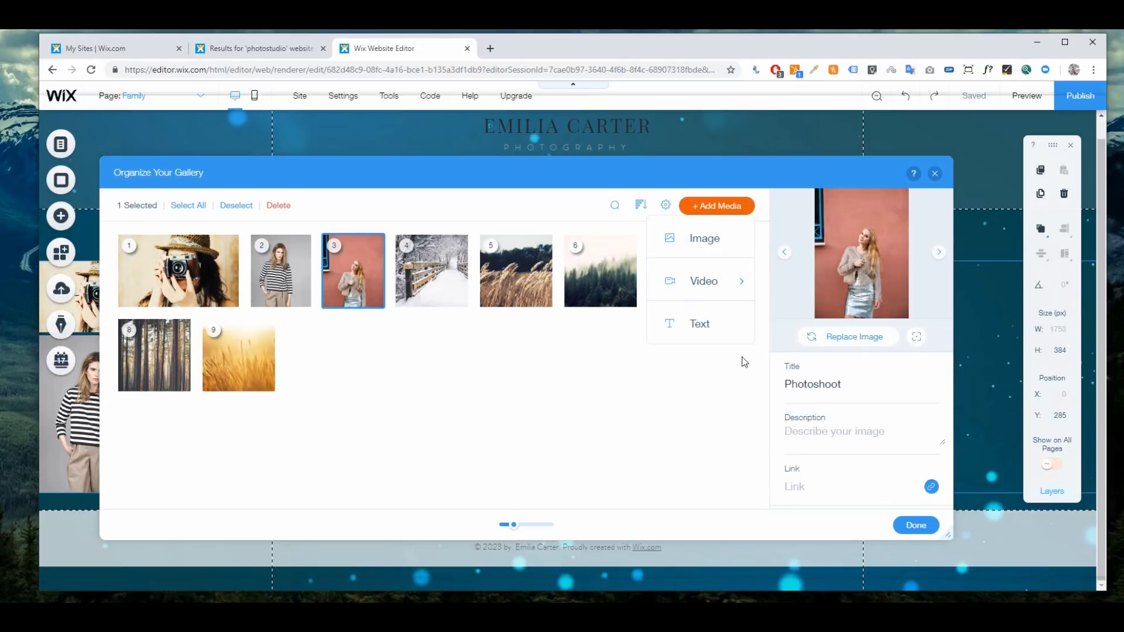
{"action": "left_click", "coordinate": [917, 526]}
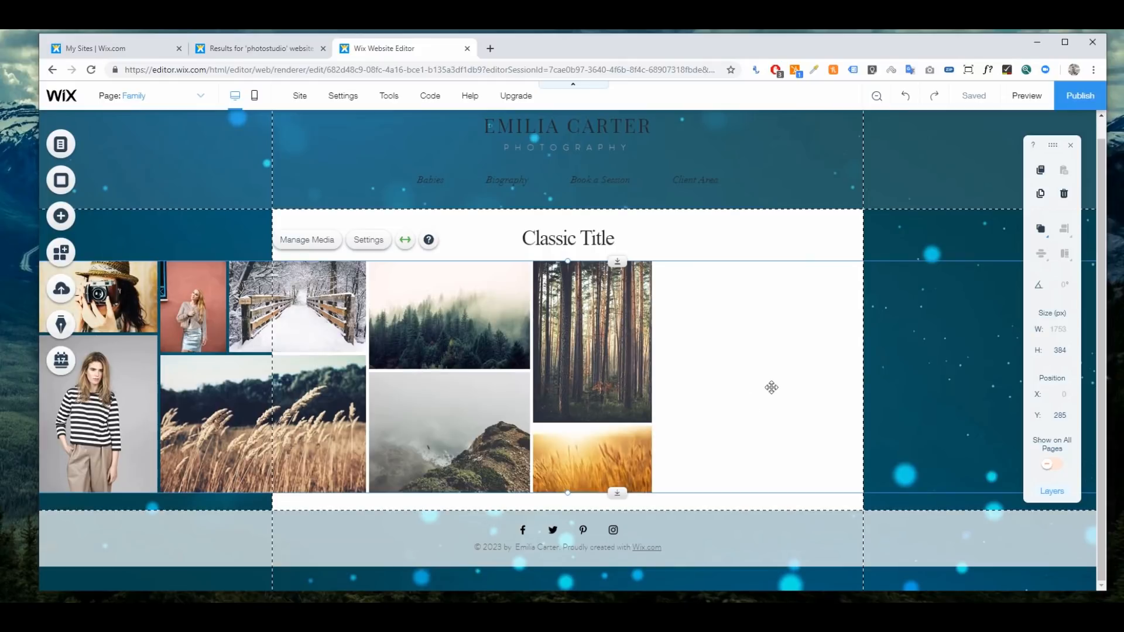
- Preview the Family page with the newly filled gallery and return to the editor
{"action": "left_click", "coordinate": [1037, 99]}
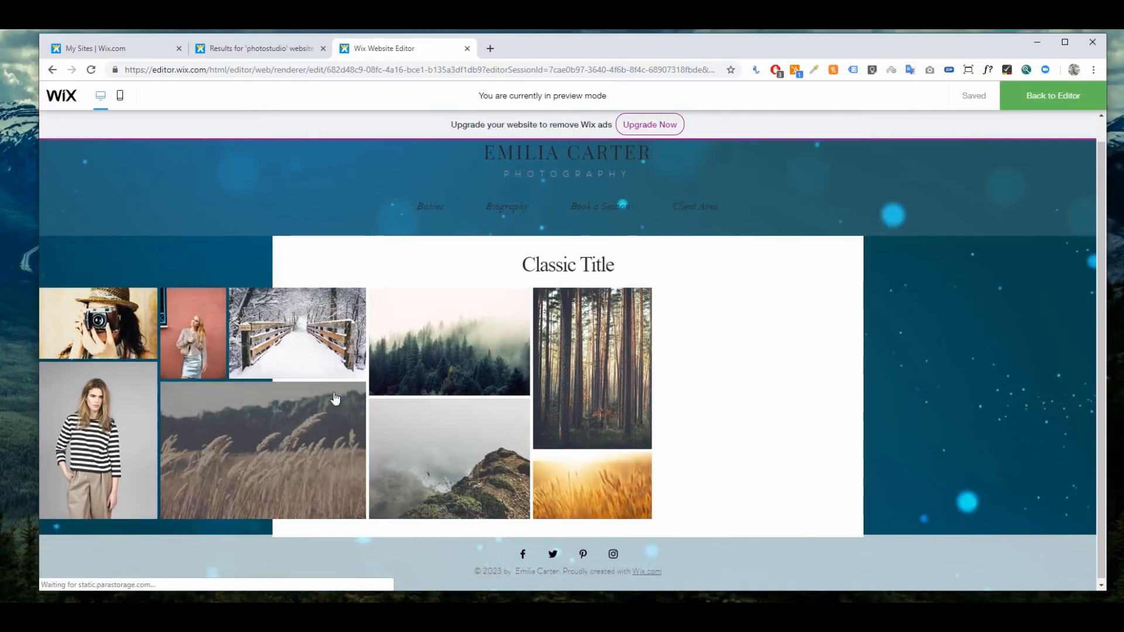
{"action": "left_click", "coordinate": [1047, 98]}
- Open the gallery's settings and look through the available layouts
{"action": "left_click", "coordinate": [668, 292]}
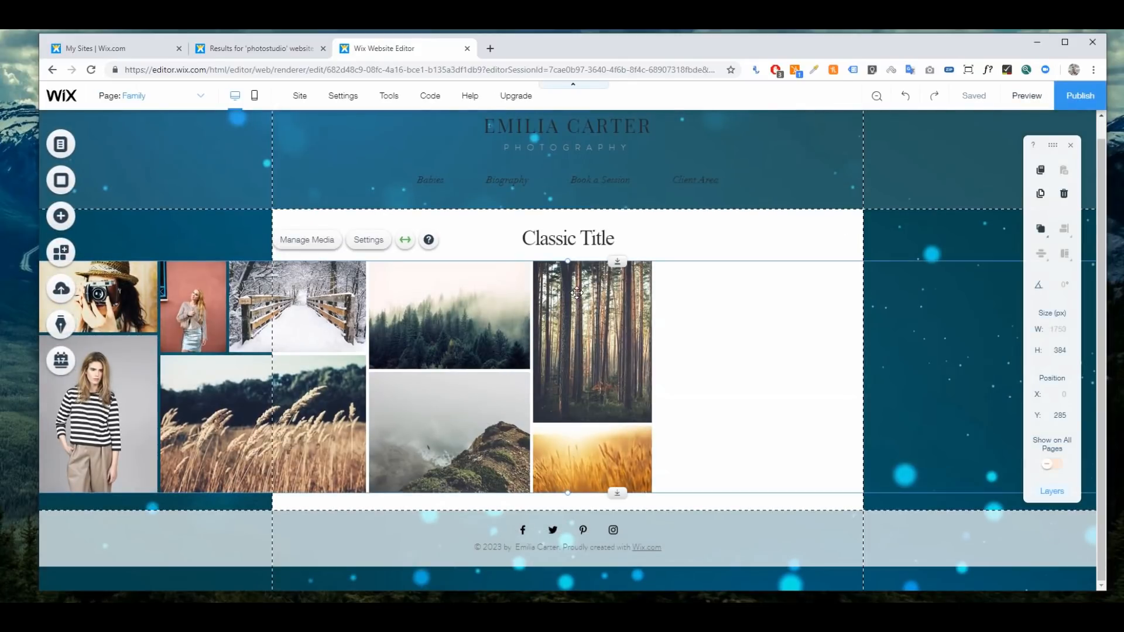
{"action": "left_click", "coordinate": [358, 243]}
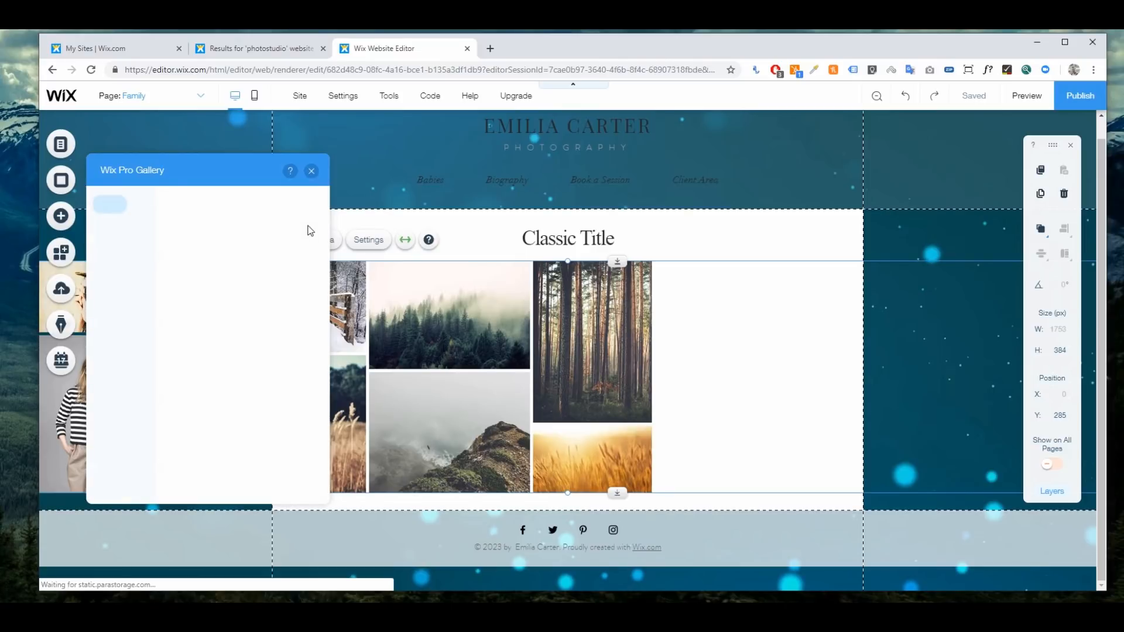
{"action": "left_click", "coordinate": [113, 226]}
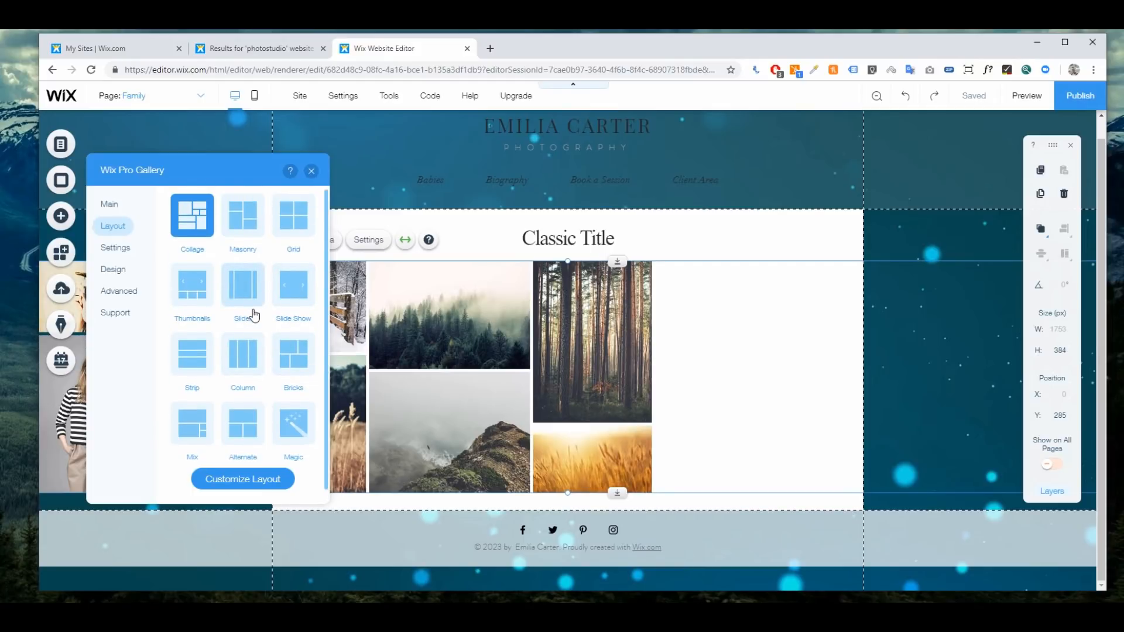
{"action": "scroll", "coordinate": [239, 271], "scroll_direction": "down", "scroll_amount": 1}
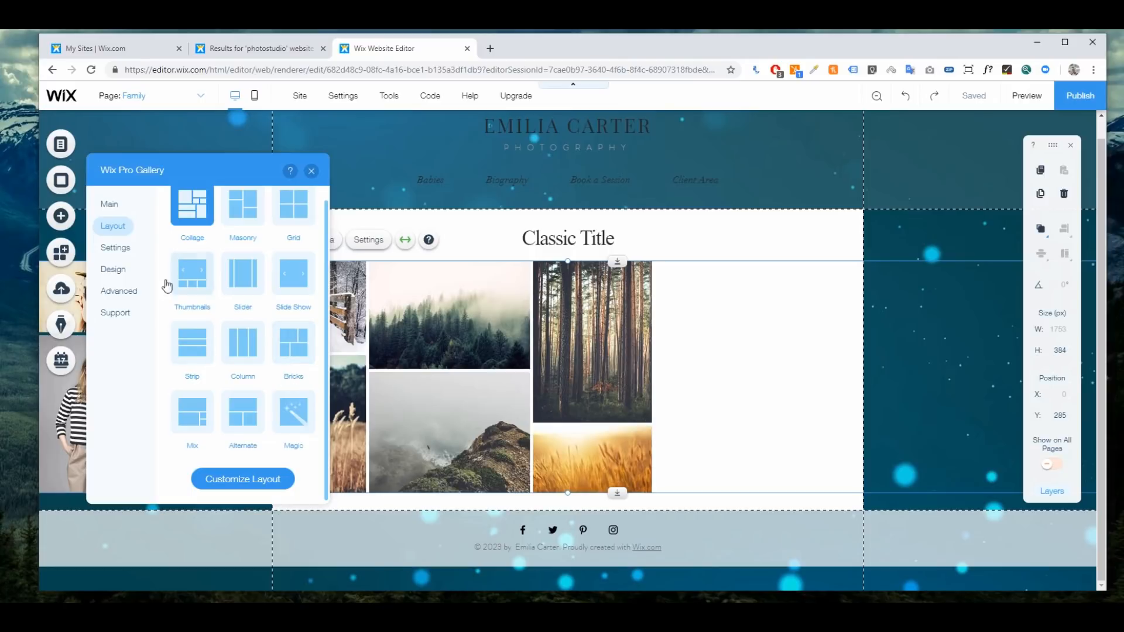
- Try the Nothing happens action for clicks on gallery items, and return the option to Open in Expand
{"action": "left_click", "coordinate": [119, 248]}
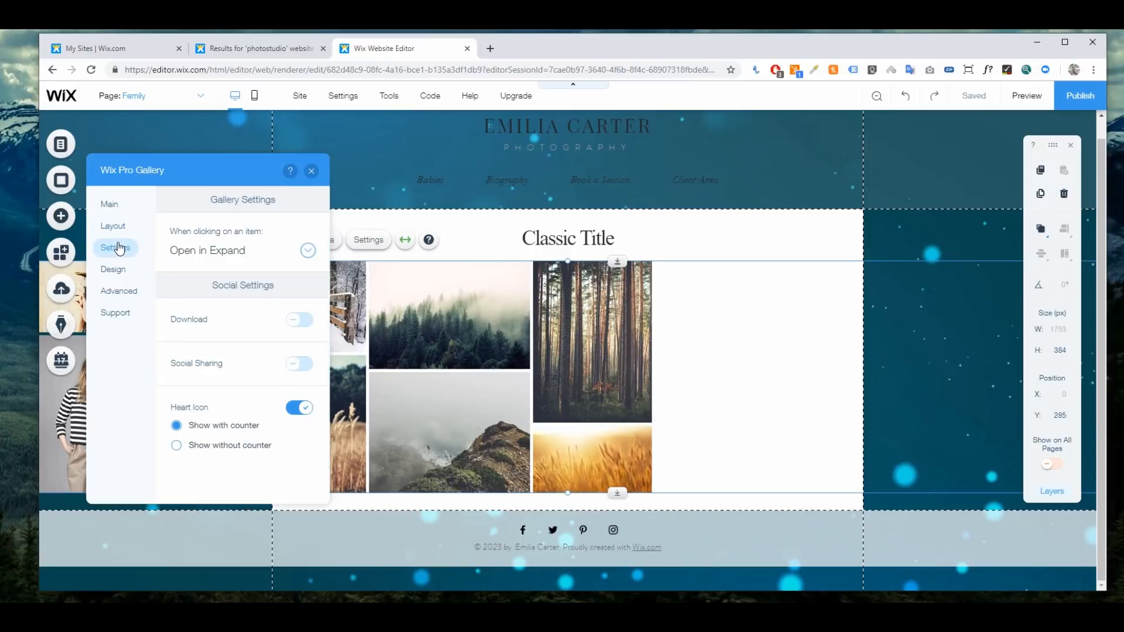
{"action": "left_click", "coordinate": [230, 256]}
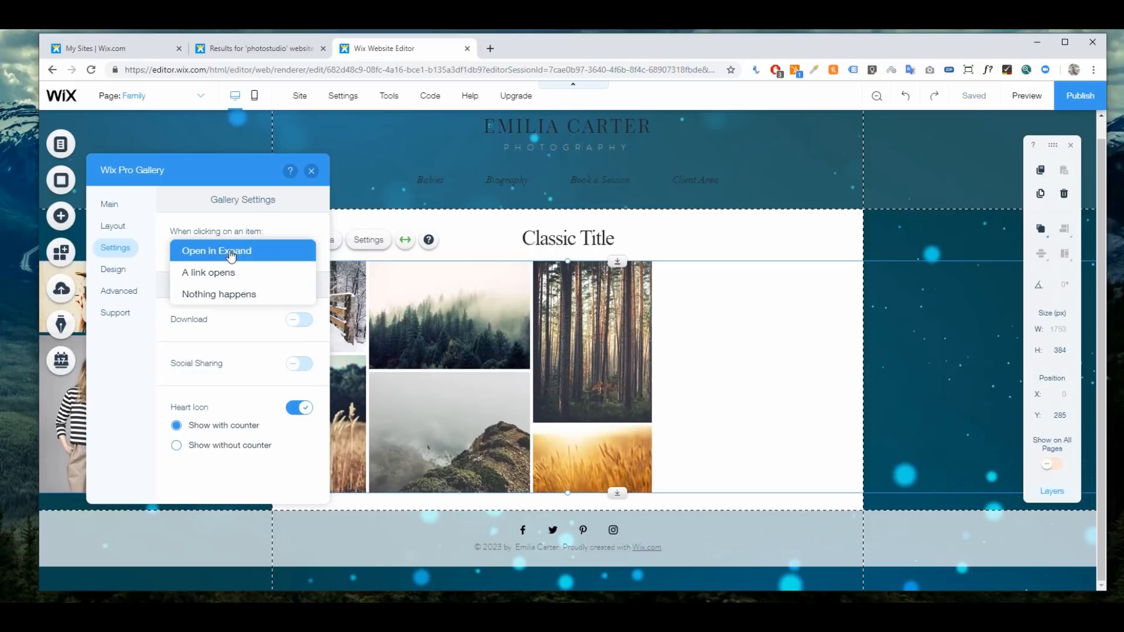
{"action": "left_click", "coordinate": [230, 294]}
{"action": "left_click", "coordinate": [229, 257]}
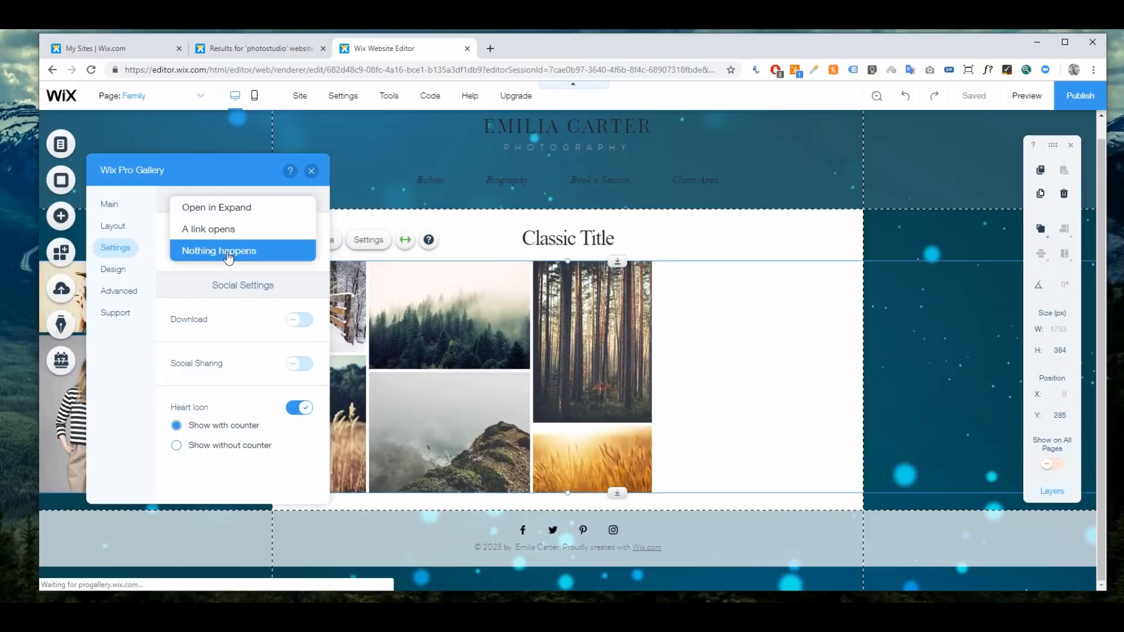
{"action": "left_click", "coordinate": [229, 209]}
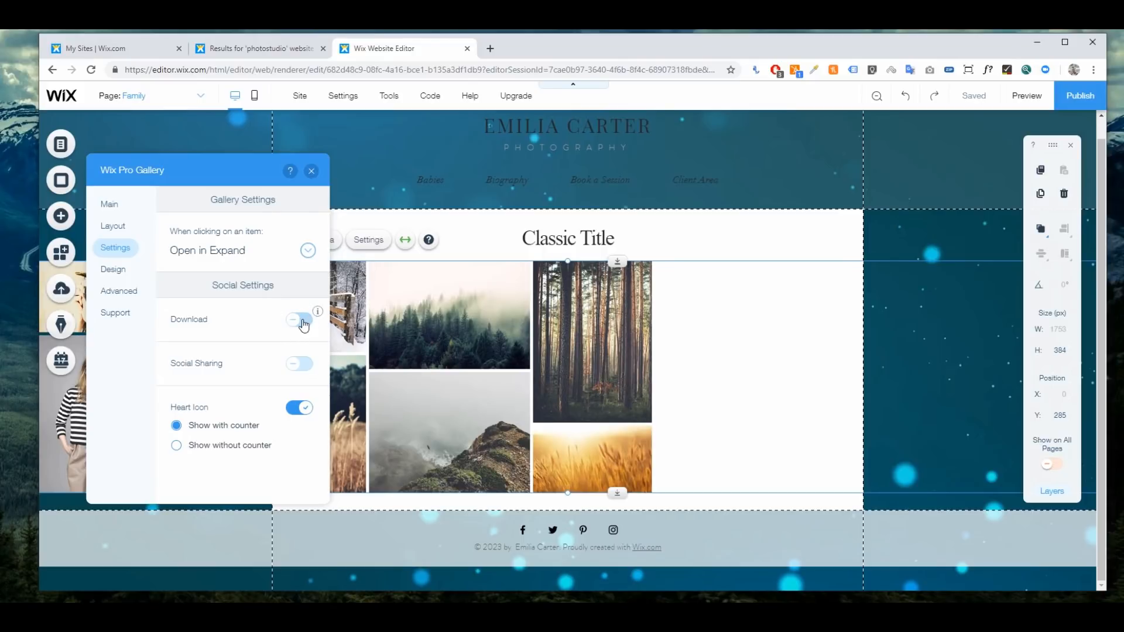
- Try switching the gallery's Download, Heart Icon and Social Sharing options, returning each one to its original state
{"action": "left_click", "coordinate": [301, 322]}
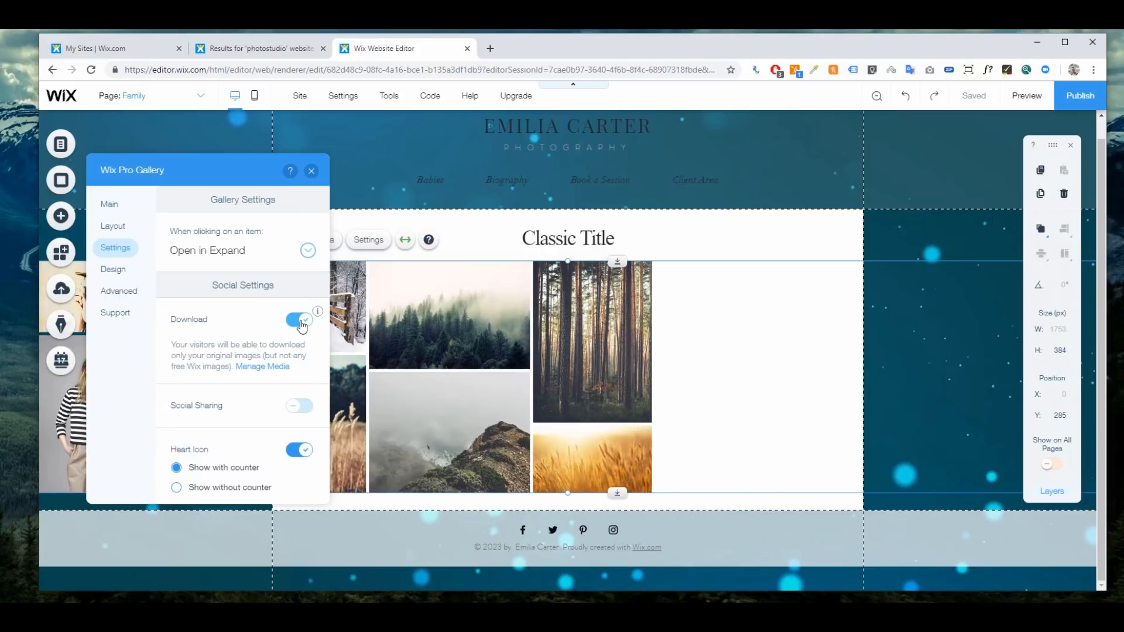
{"action": "left_click", "coordinate": [301, 323]}
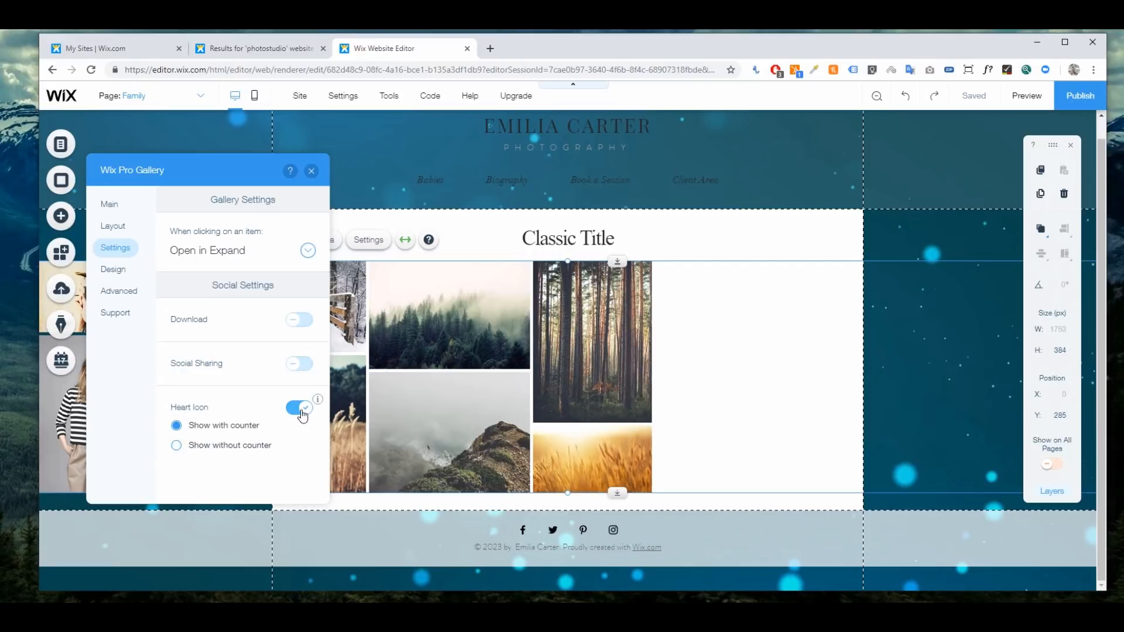
{"action": "left_click", "coordinate": [303, 412]}
{"action": "left_click", "coordinate": [303, 410]}
{"action": "left_click", "coordinate": [304, 366]}
{"action": "left_click", "coordinate": [306, 367]}
- Change the gallery's hover overlay color to purple #9368BF and close the gallery settings
{"action": "left_click", "coordinate": [115, 273]}
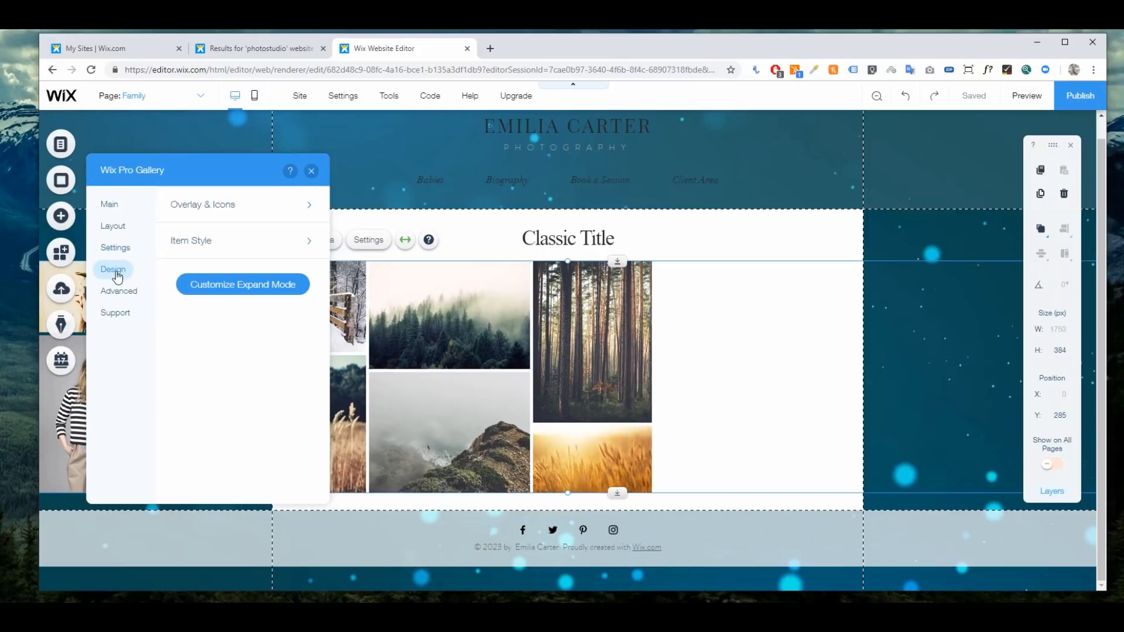
{"action": "left_click", "coordinate": [224, 212]}
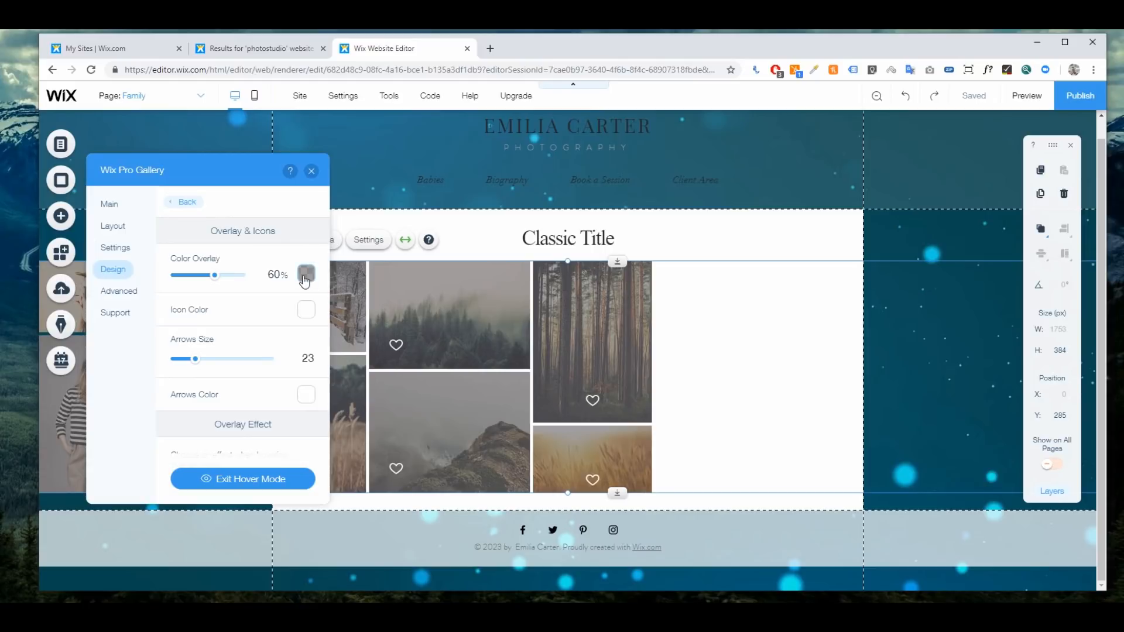
{"action": "left_click", "coordinate": [305, 275]}
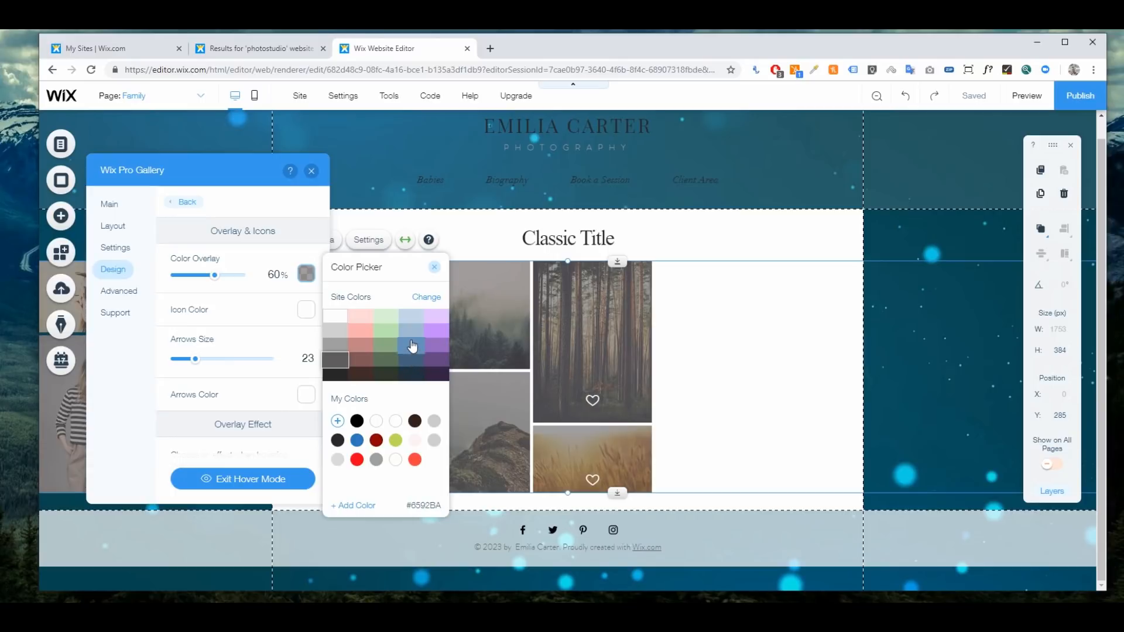
{"action": "left_click", "coordinate": [440, 352]}
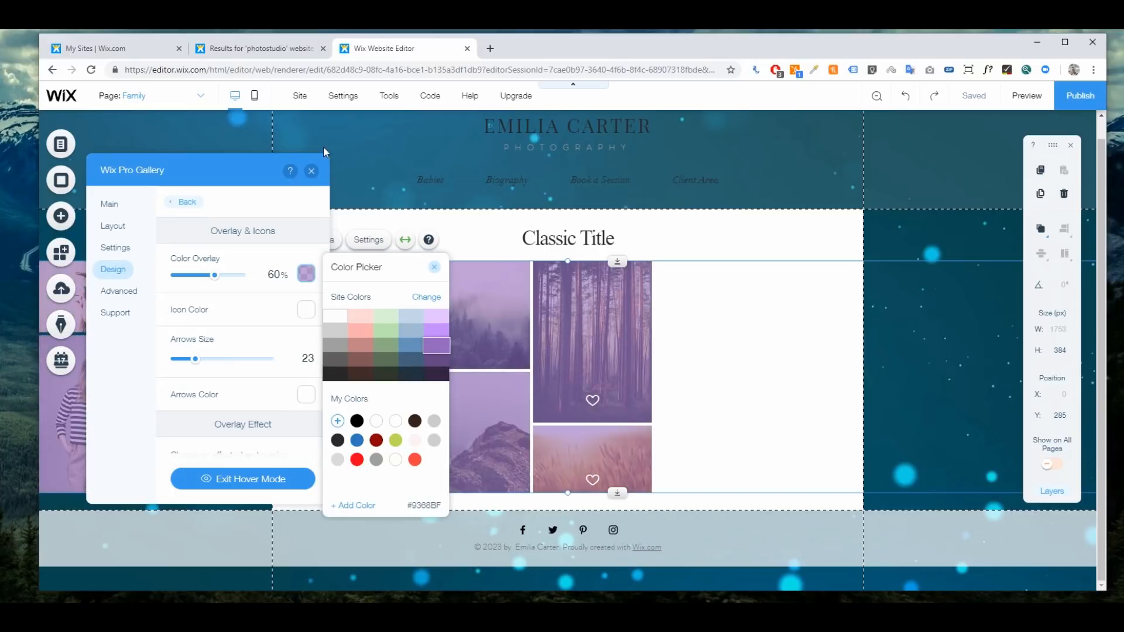
{"action": "left_click", "coordinate": [312, 173]}
{"action": "left_click", "coordinate": [311, 173]}
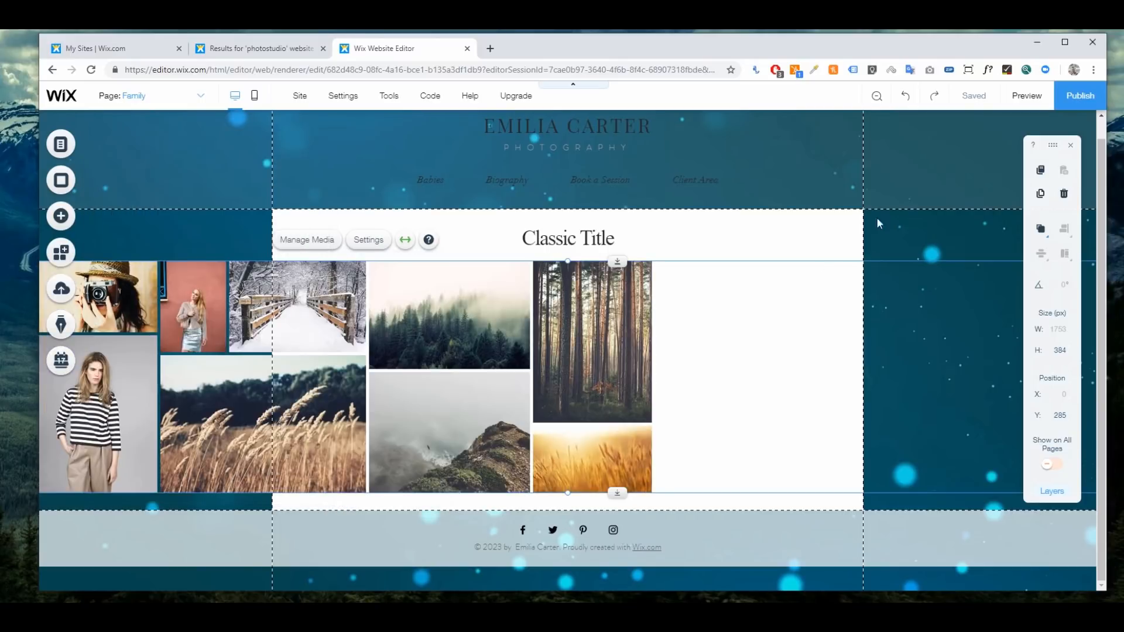
- Preview the gallery's hover overlay, open the Misty Woodland image in expand mode, close it and return to the editor
{"action": "left_click", "coordinate": [1025, 96]}
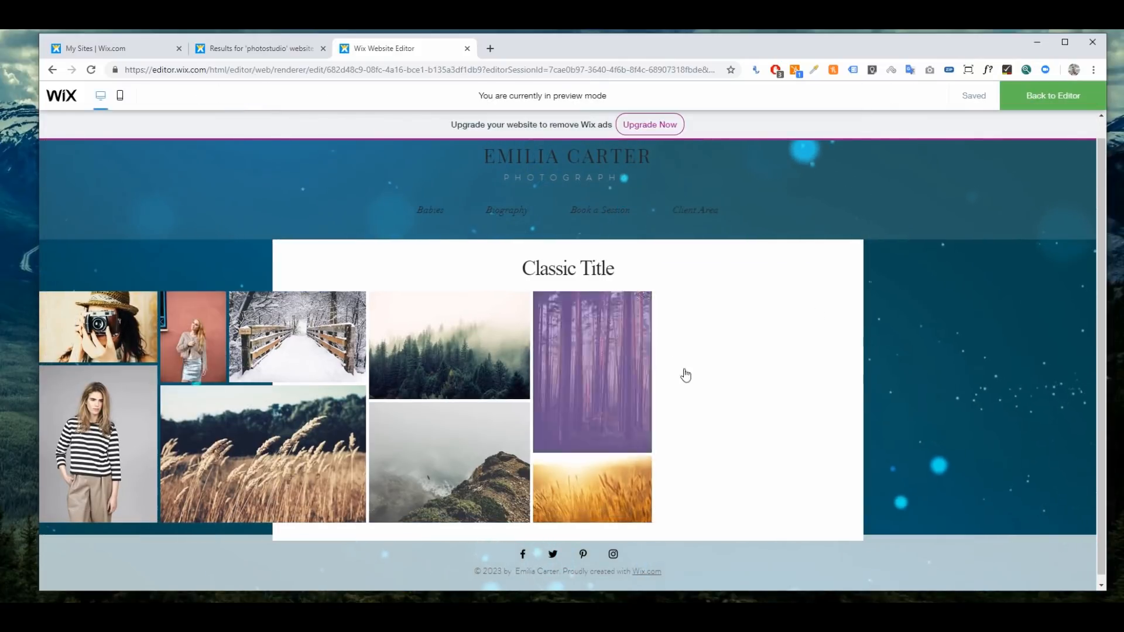
{"action": "left_click", "coordinate": [1027, 98]}
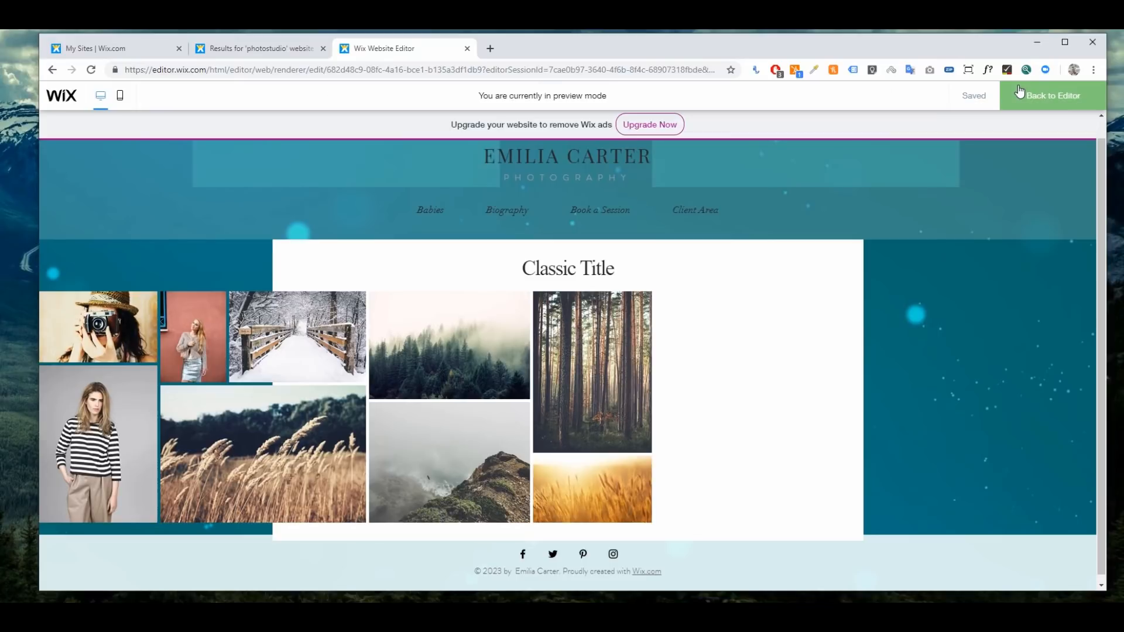
{"action": "left_click", "coordinate": [1026, 97]}
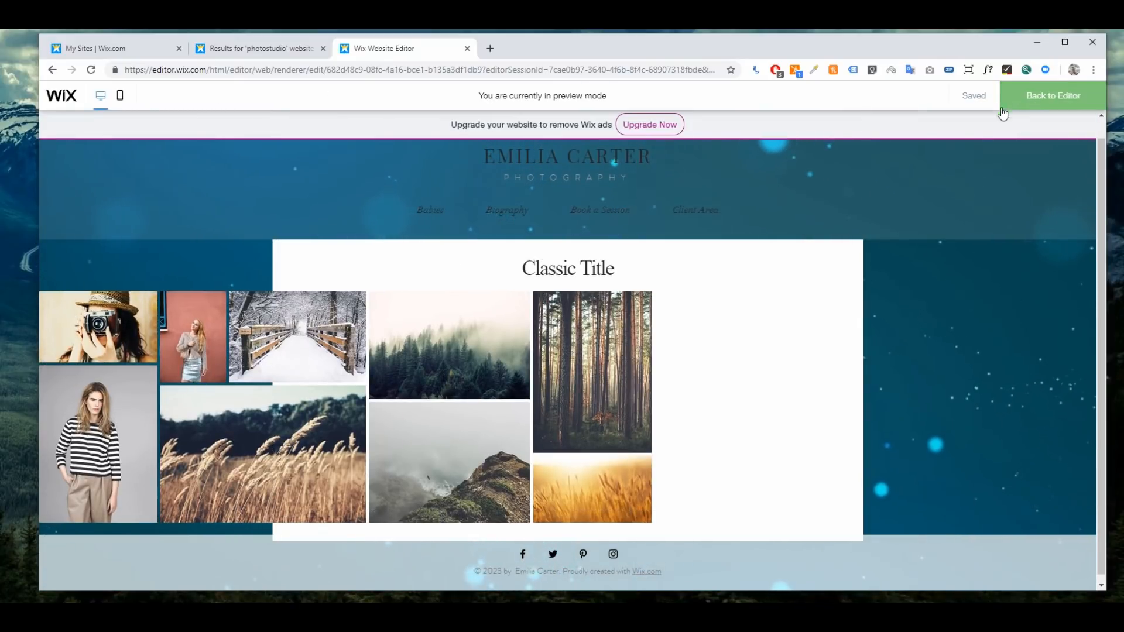
{"action": "left_click", "coordinate": [478, 340]}
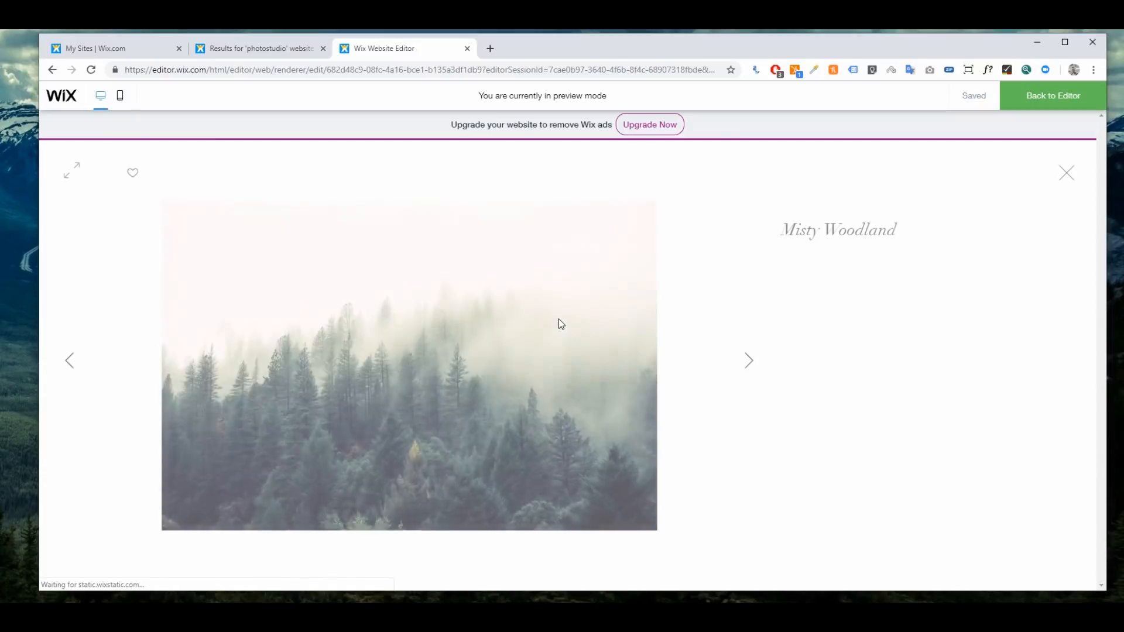
{"action": "left_click", "coordinate": [1072, 175]}
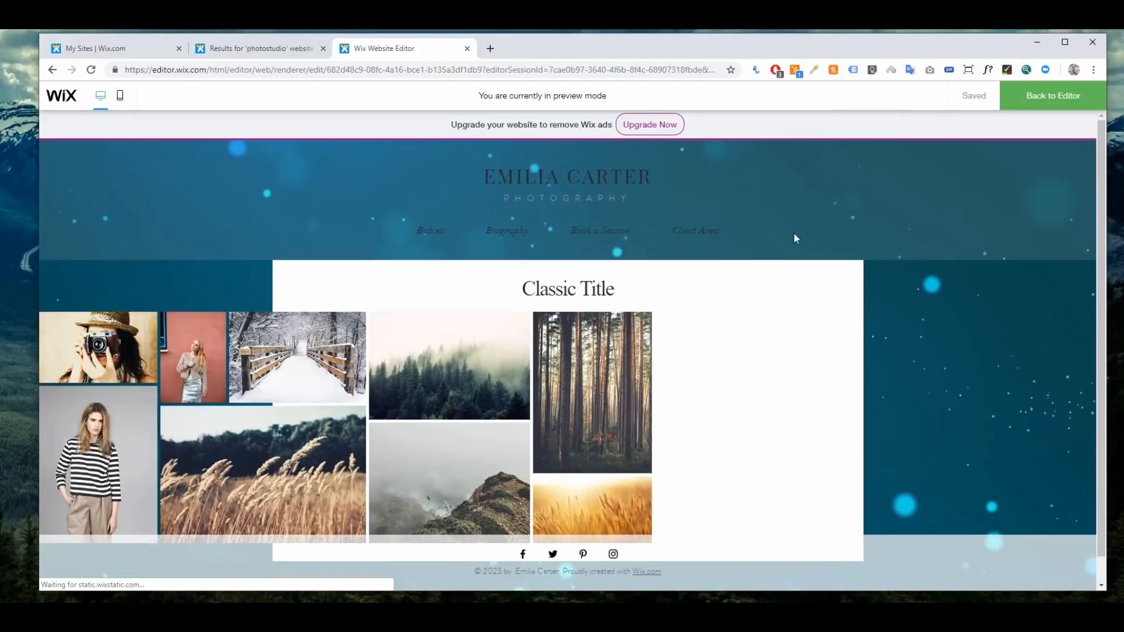
{"action": "left_click", "coordinate": [545, 355]}
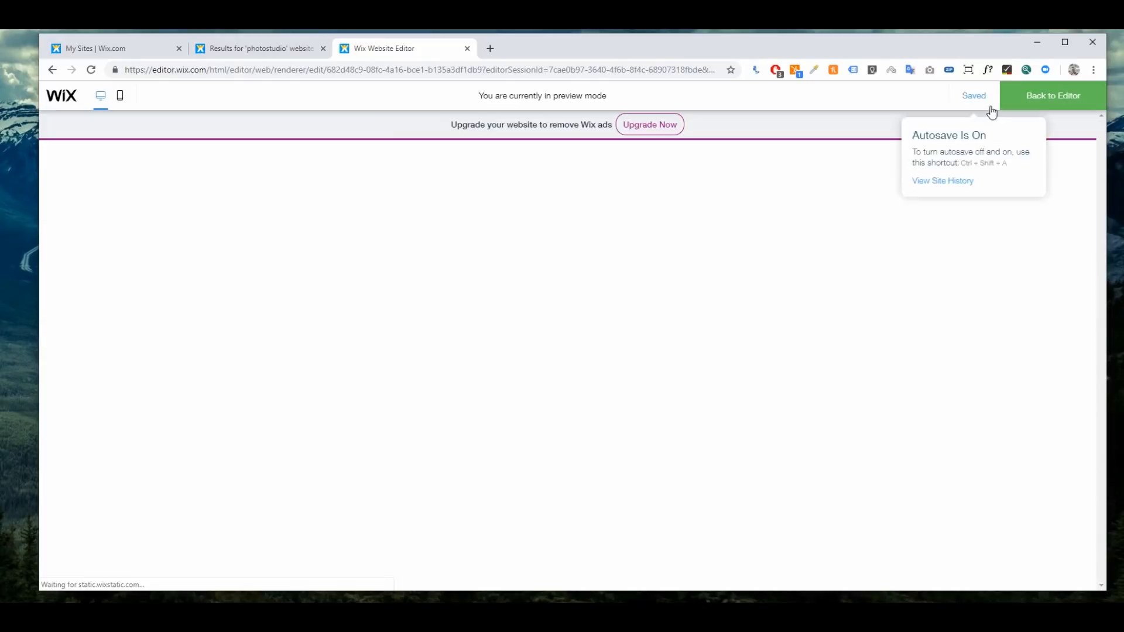
{"action": "left_click", "coordinate": [1070, 175]}
{"action": "left_click", "coordinate": [1027, 101]}
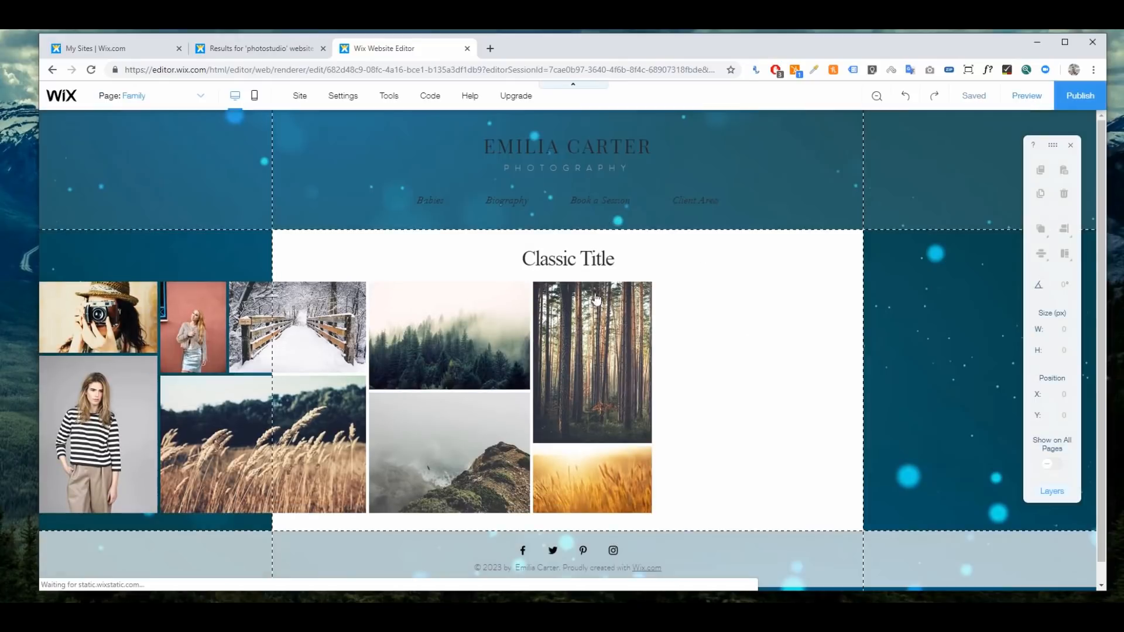
- Set the gallery so that a link opens when an item is clicked, and close its settings
{"action": "left_click", "coordinate": [462, 335]}
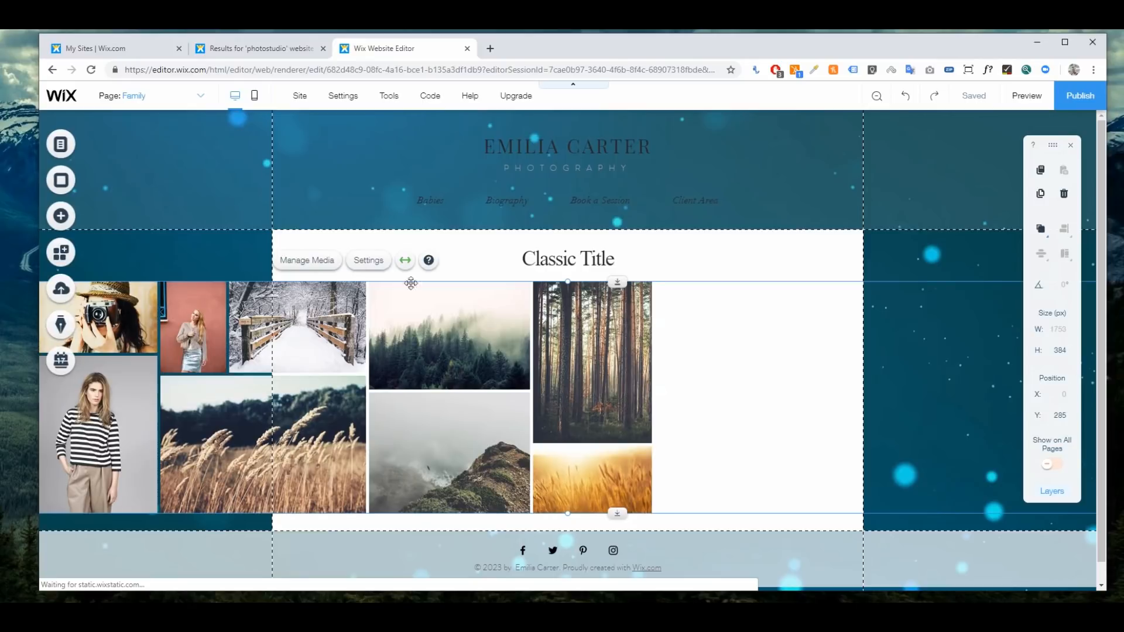
{"action": "left_click", "coordinate": [367, 259]}
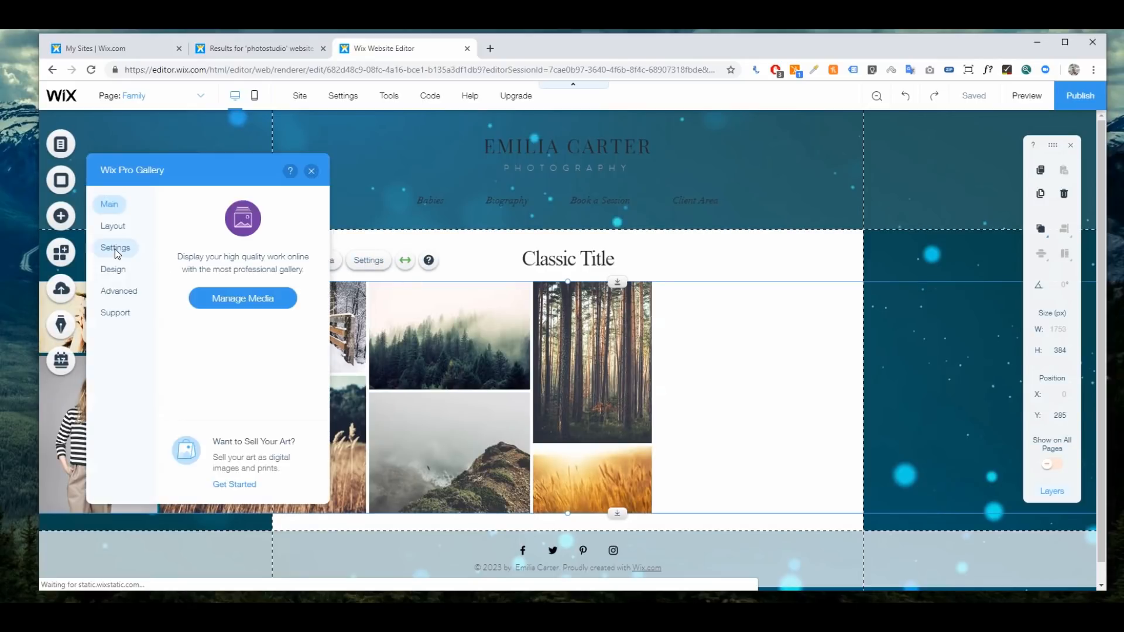
{"action": "left_click", "coordinate": [114, 248]}
{"action": "left_click", "coordinate": [211, 256]}
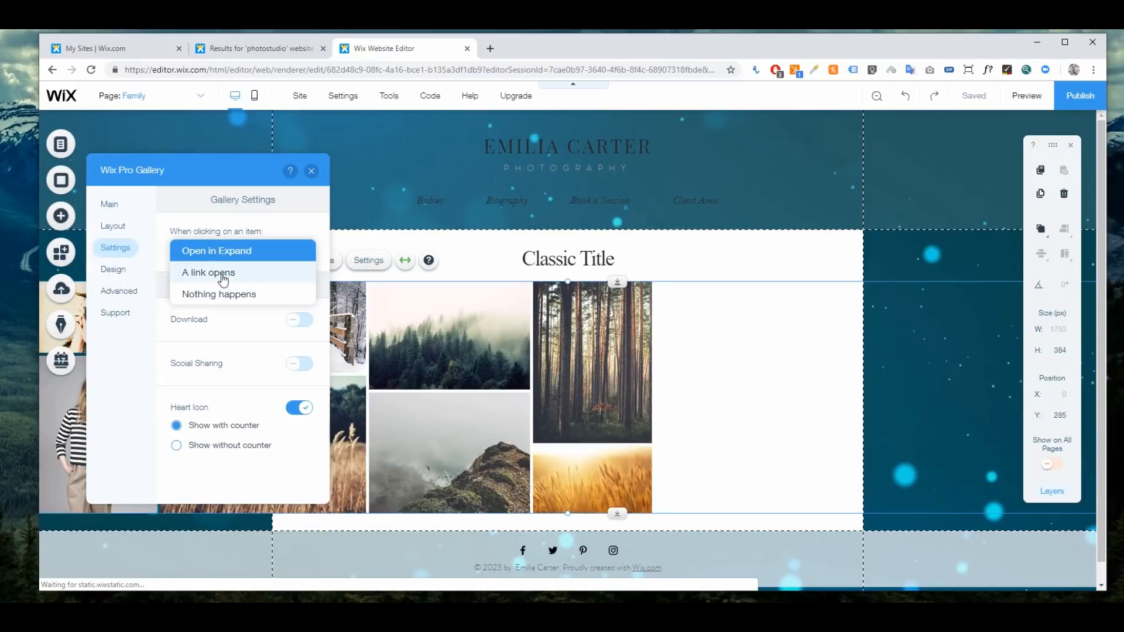
{"action": "left_click", "coordinate": [223, 275]}
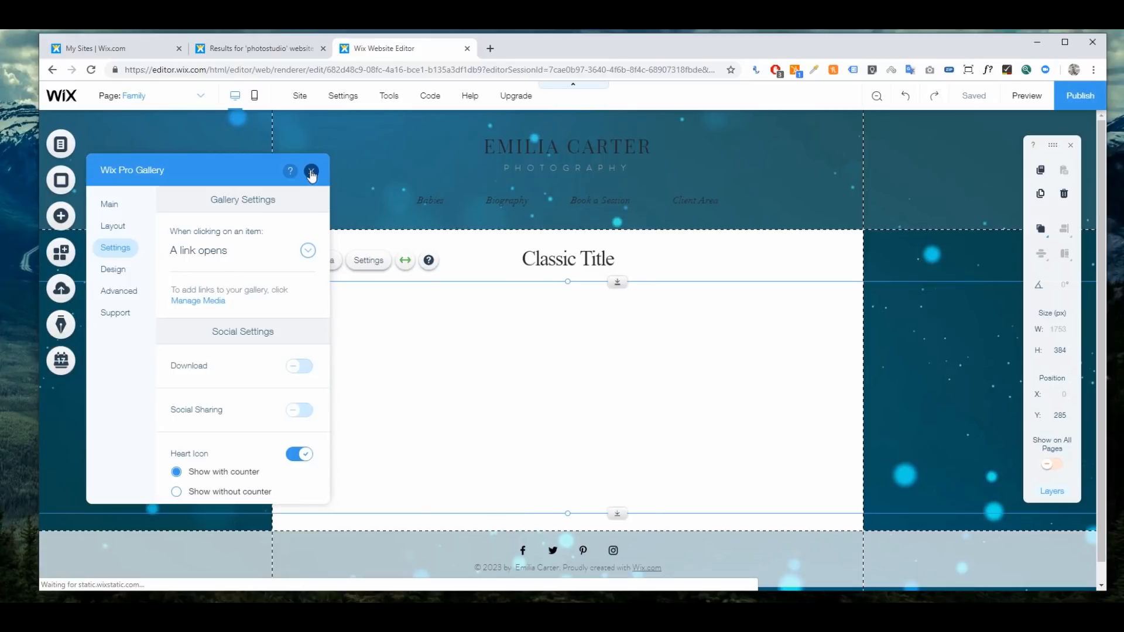
{"action": "left_click", "coordinate": [311, 172]}
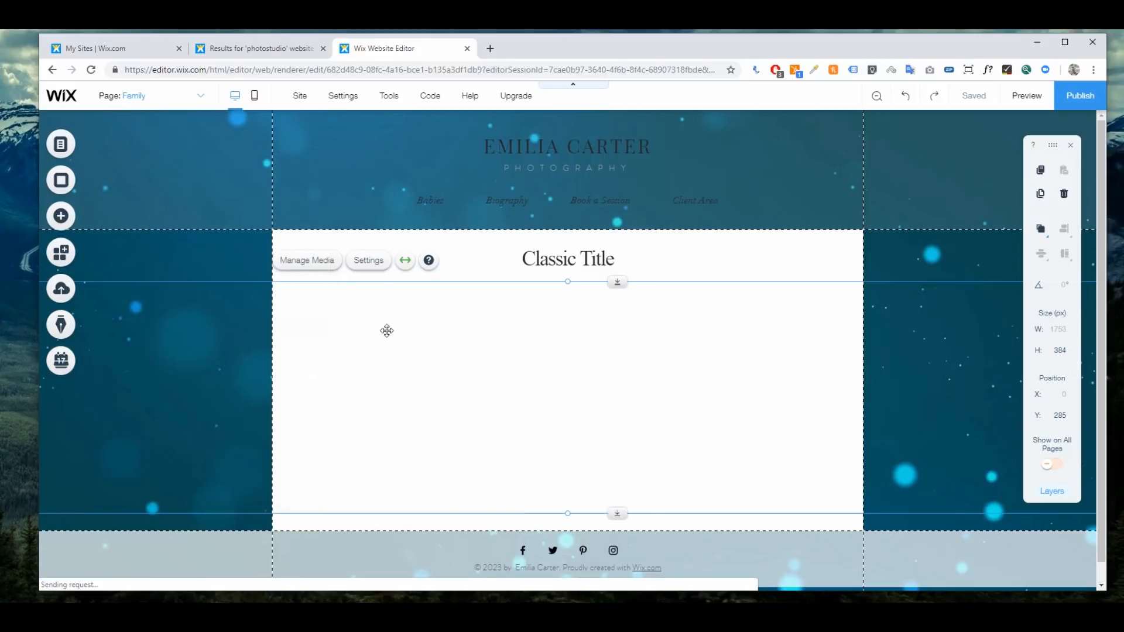
- Open the gallery's media manager and look through the title, description and link details of individual images
{"action": "left_click", "coordinate": [305, 261]}
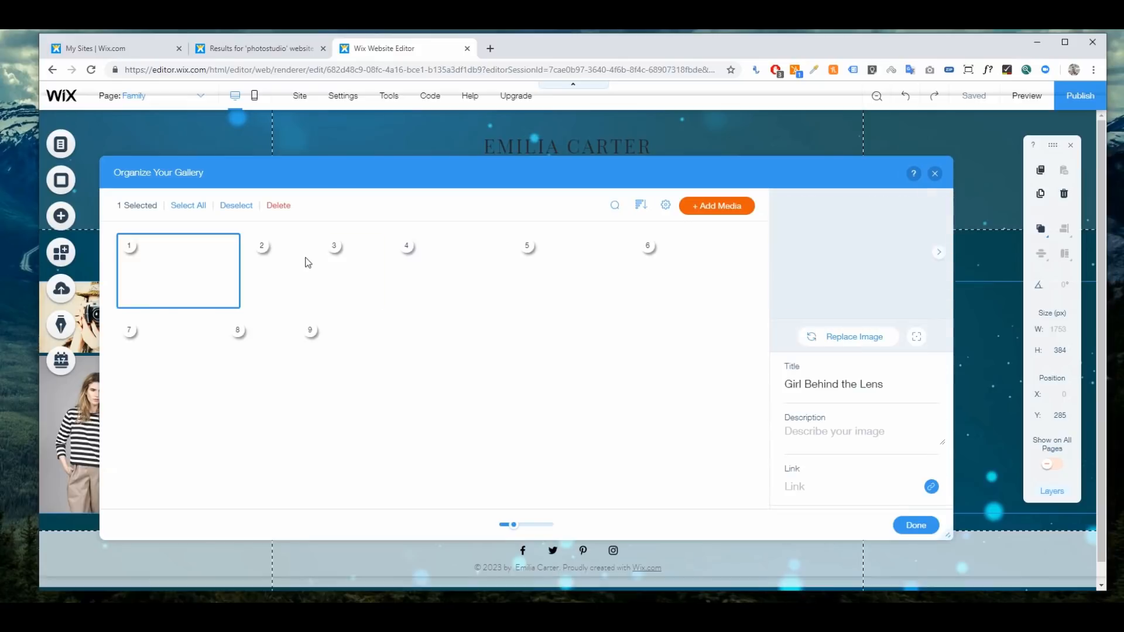
{"action": "left_click", "coordinate": [300, 274]}
{"action": "left_click", "coordinate": [222, 278]}
{"action": "left_click", "coordinate": [285, 278]}
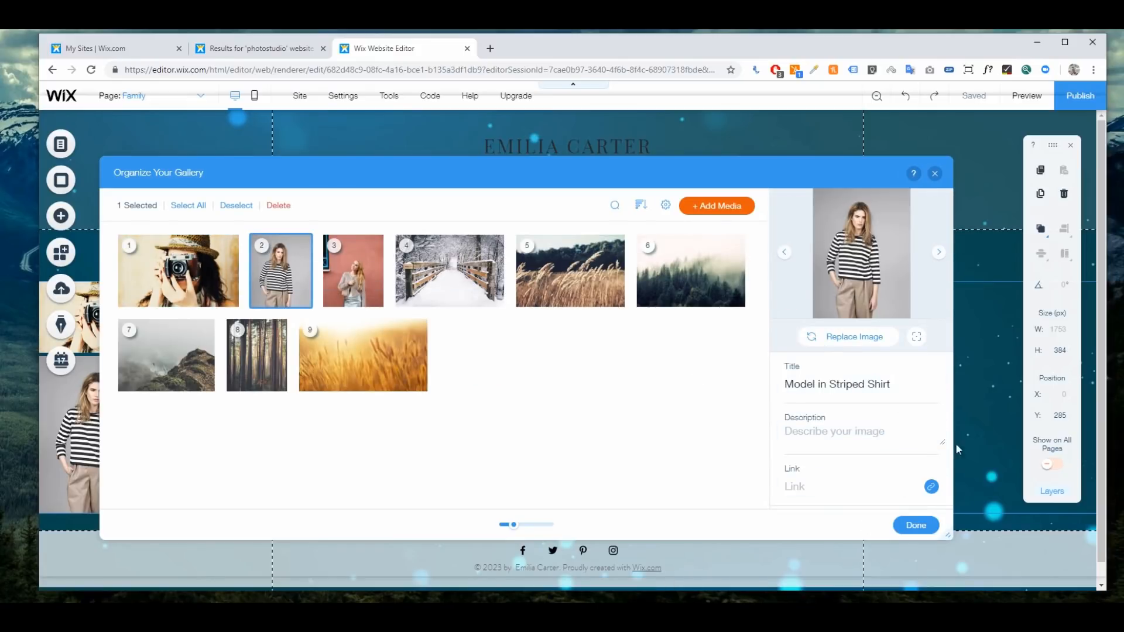
{"action": "left_click", "coordinate": [354, 261]}
{"action": "left_click", "coordinate": [449, 260]}
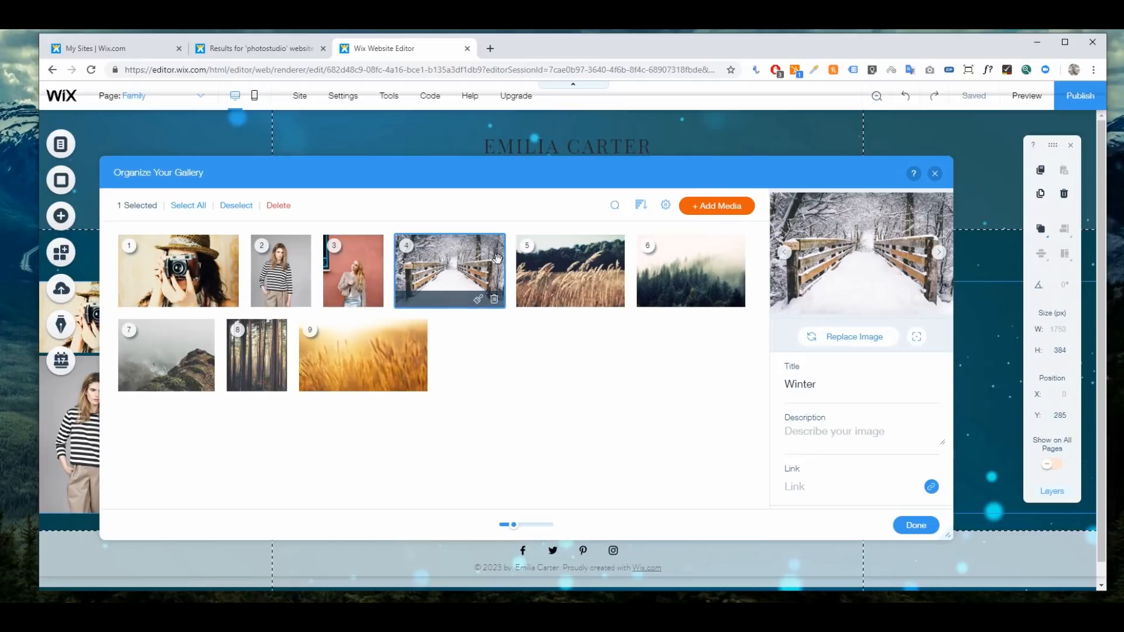
{"action": "left_click", "coordinate": [533, 267]}
{"action": "left_click", "coordinate": [668, 267]}
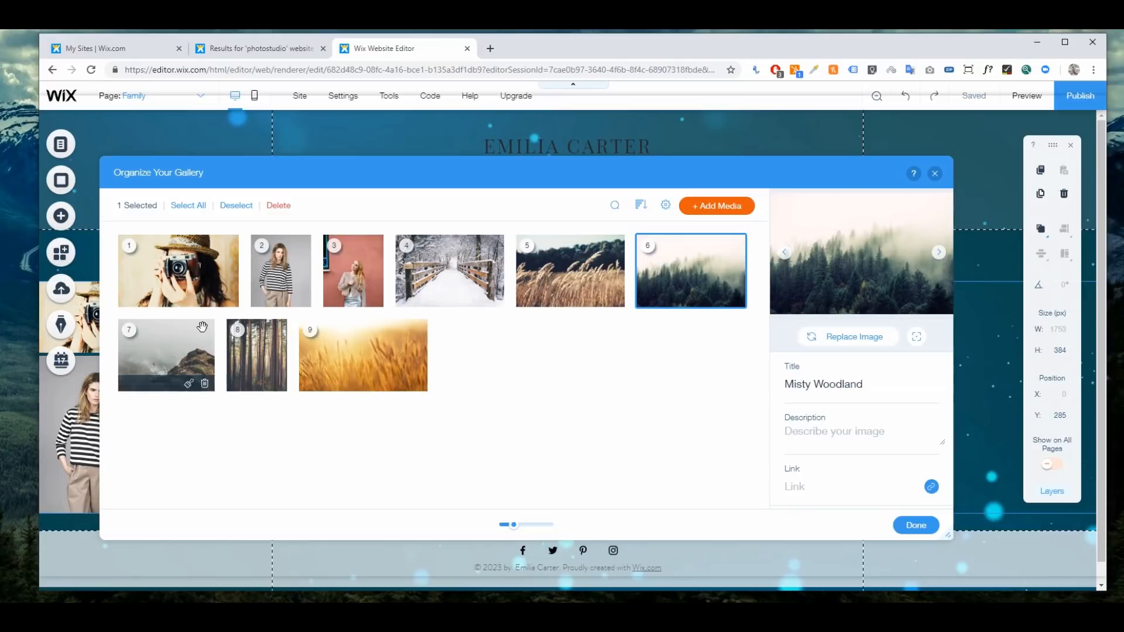
- Link the Girl Behind the Lens image to the Biography page, opening in the current window, and finish organizing the gallery
{"action": "left_click", "coordinate": [216, 280]}
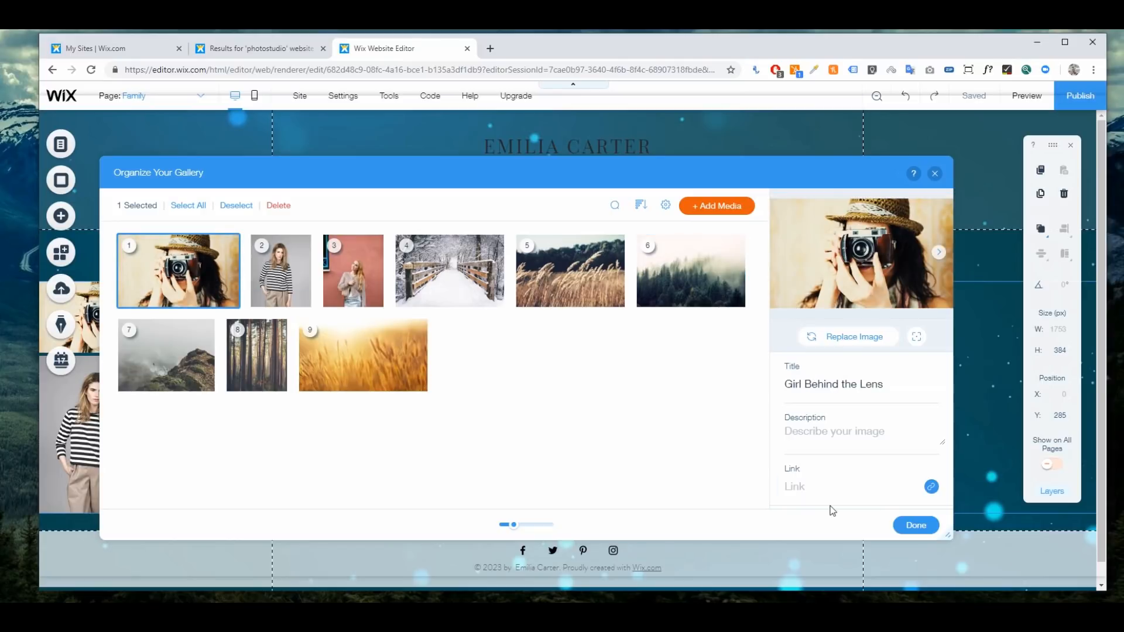
{"action": "left_click", "coordinate": [931, 487]}
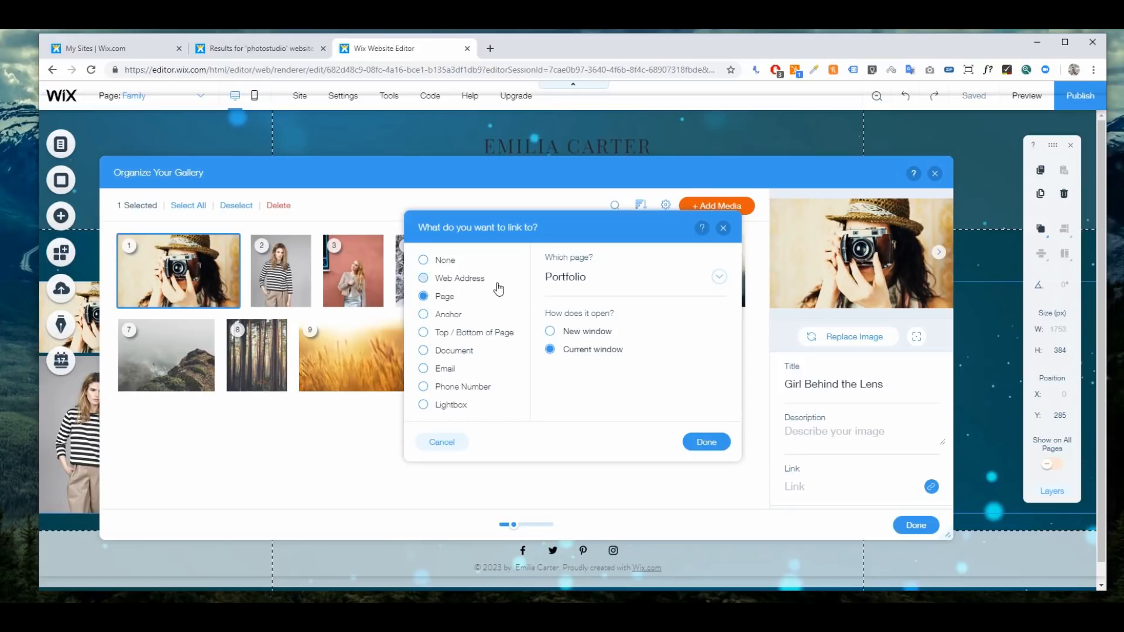
{"action": "left_click", "coordinate": [606, 282]}
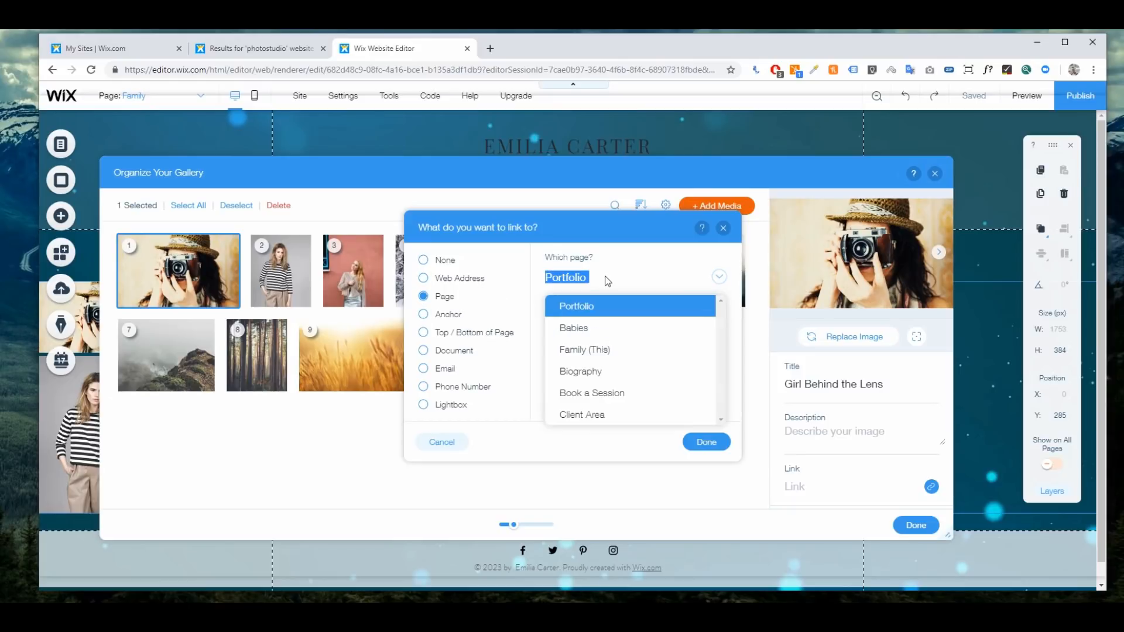
{"action": "left_click", "coordinate": [616, 373]}
{"action": "left_click", "coordinate": [707, 443]}
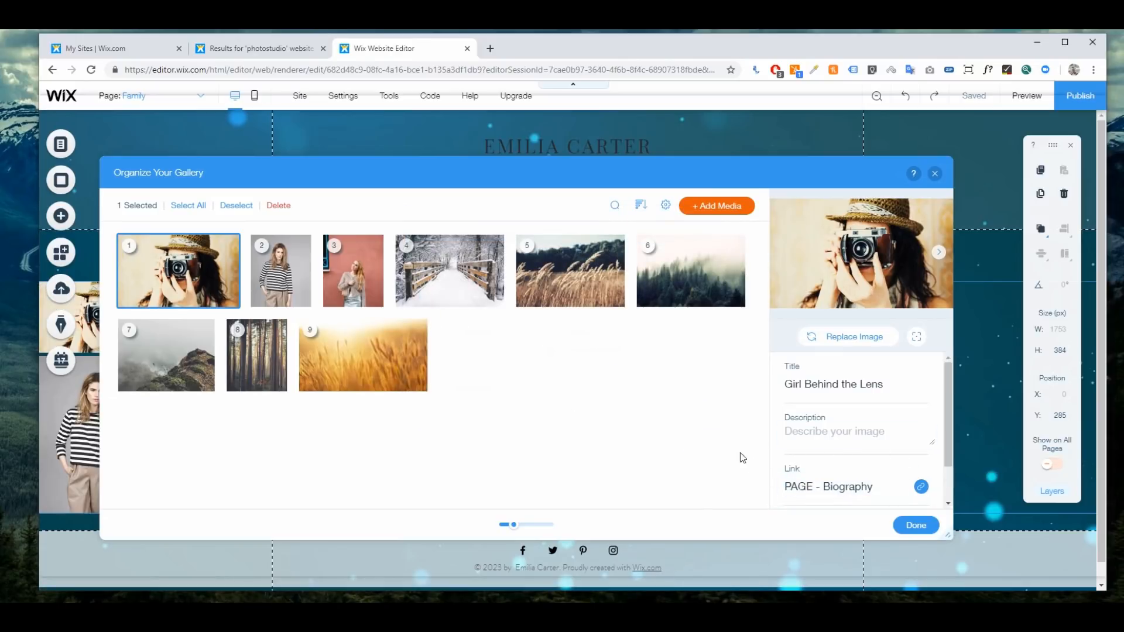
{"action": "left_click", "coordinate": [917, 525]}
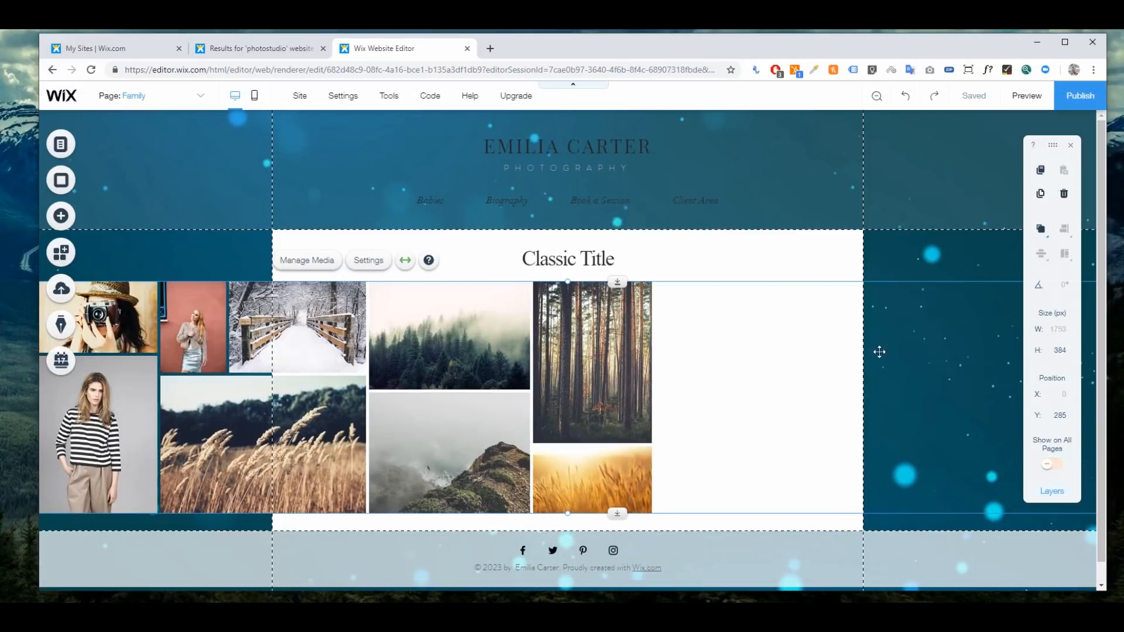
- Preview the site, follow the Girl Behind the Lens image's link, and visit the Babies page
{"action": "left_click", "coordinate": [1027, 96]}
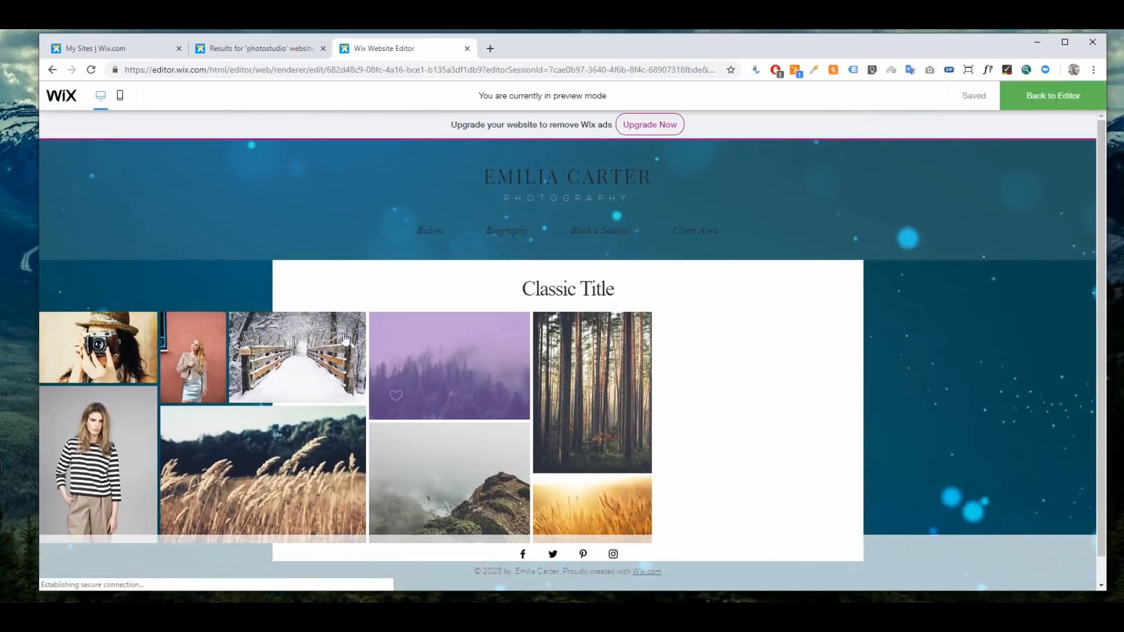
{"action": "left_click", "coordinate": [117, 359]}
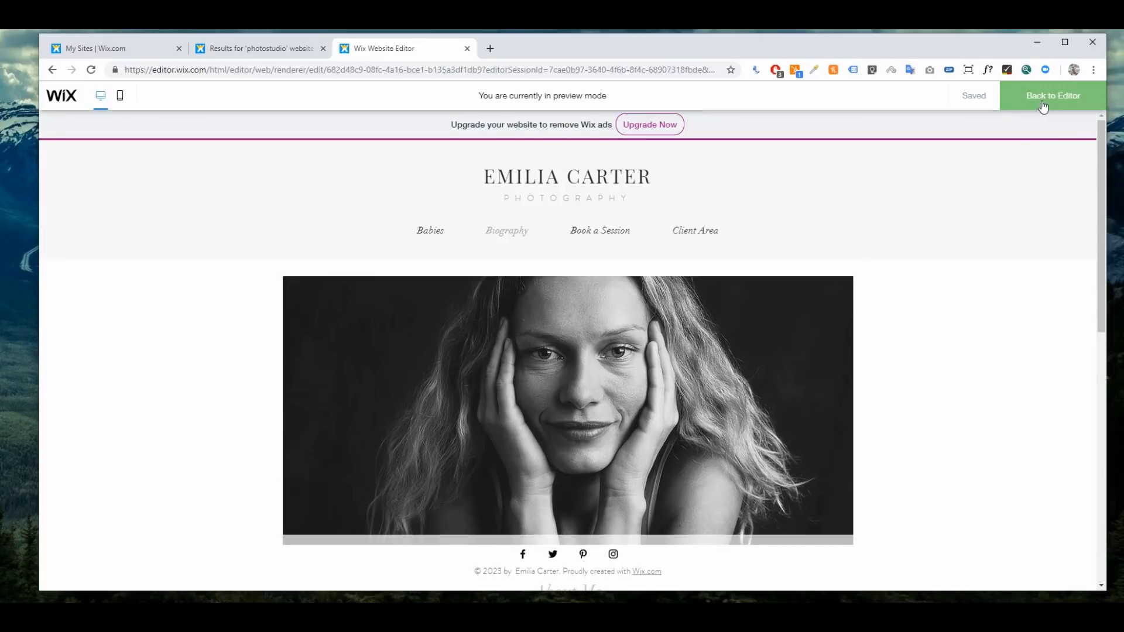
{"action": "left_click", "coordinate": [434, 236]}
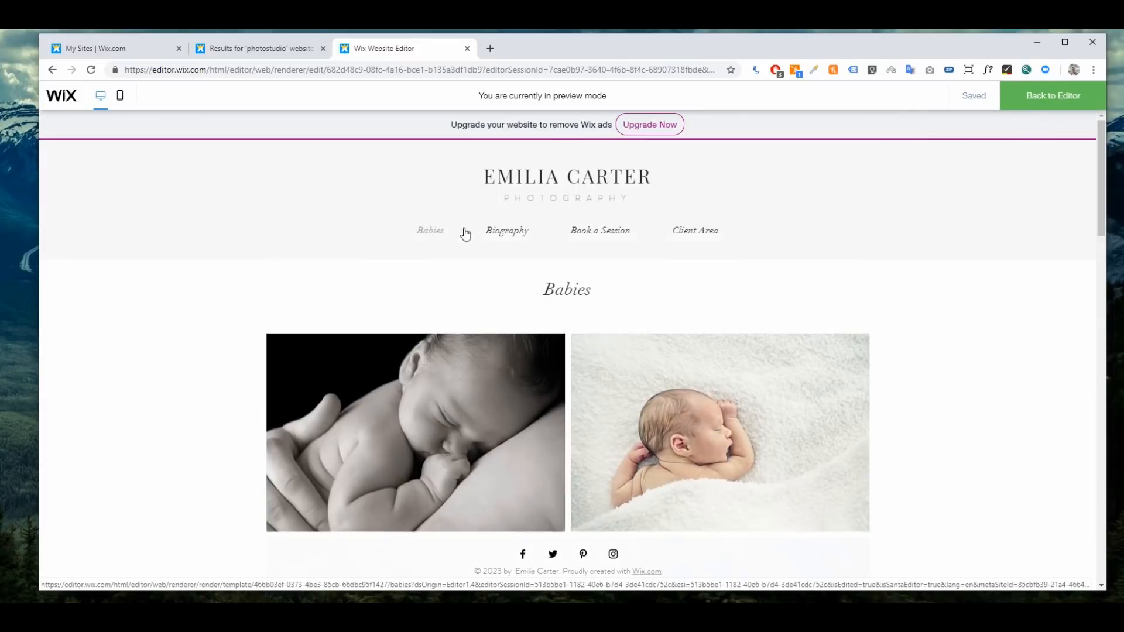
- View the Book a Session page in the preview and return to the editor
{"action": "left_click", "coordinate": [595, 237]}
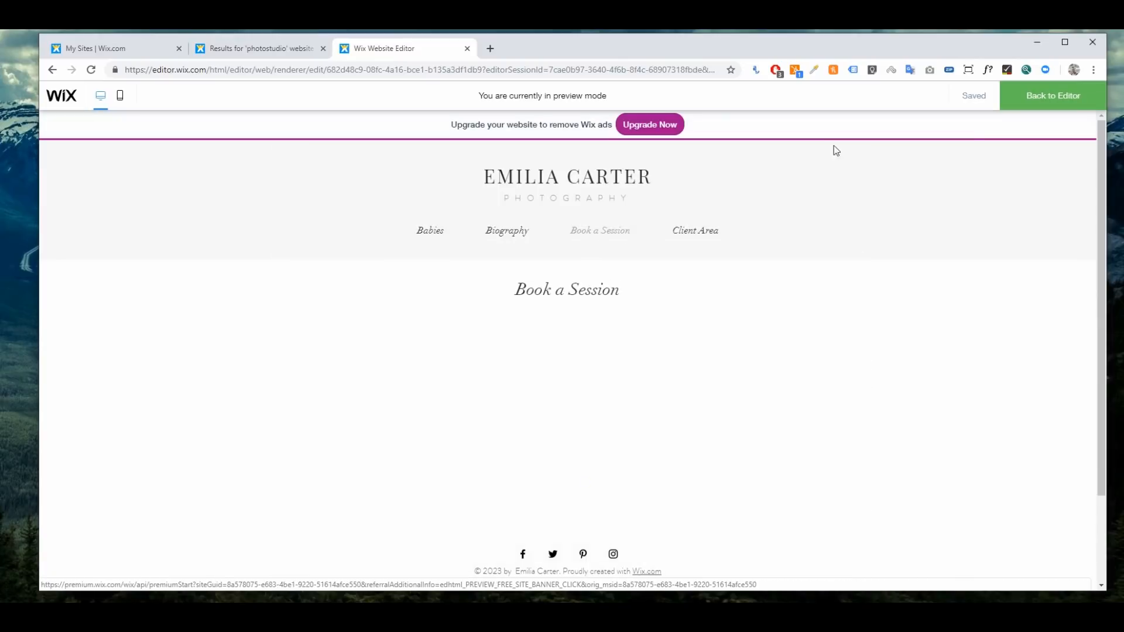
{"action": "left_click", "coordinate": [1029, 106]}
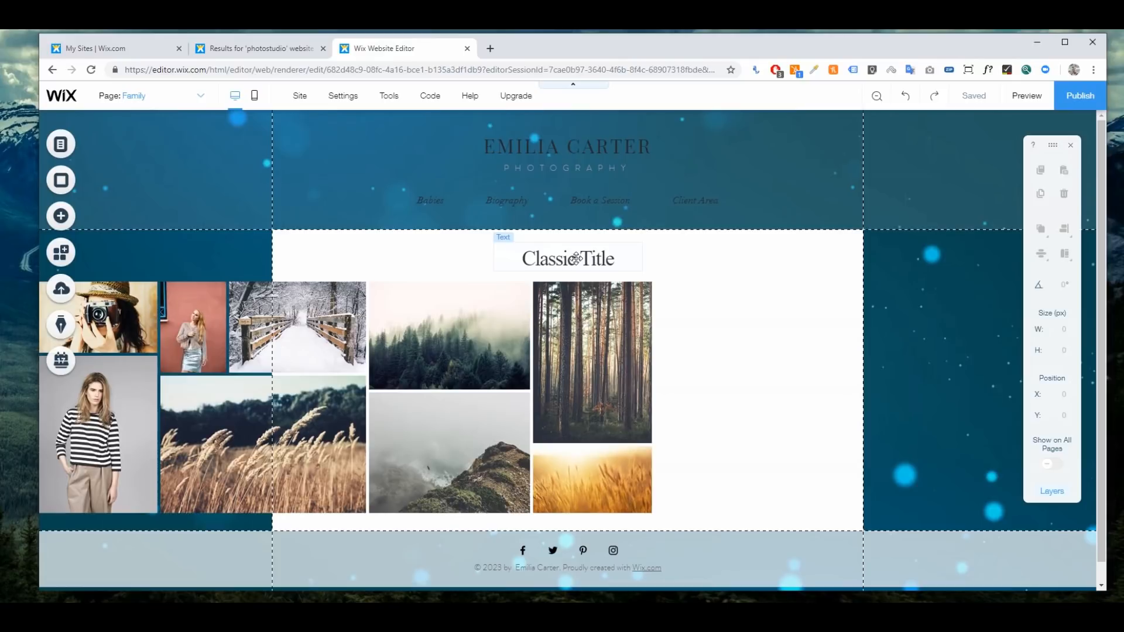
- Turn off full-width stretching for the image gallery and widen it to fill the 980 px page content area
{"action": "left_click", "coordinate": [462, 333]}
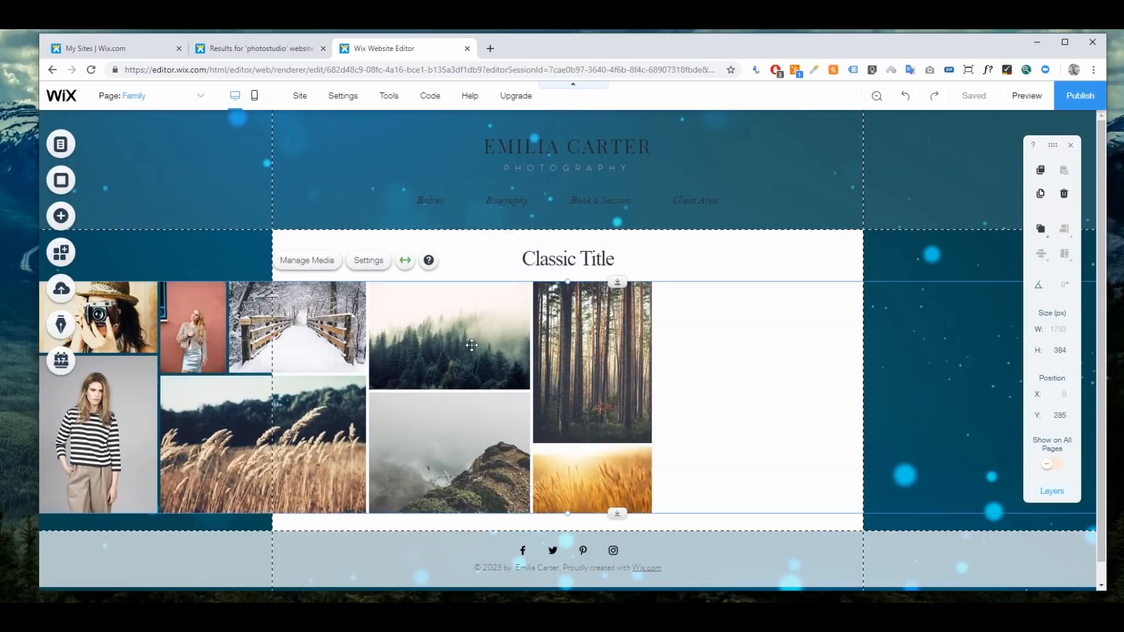
{"action": "left_click", "coordinate": [407, 262]}
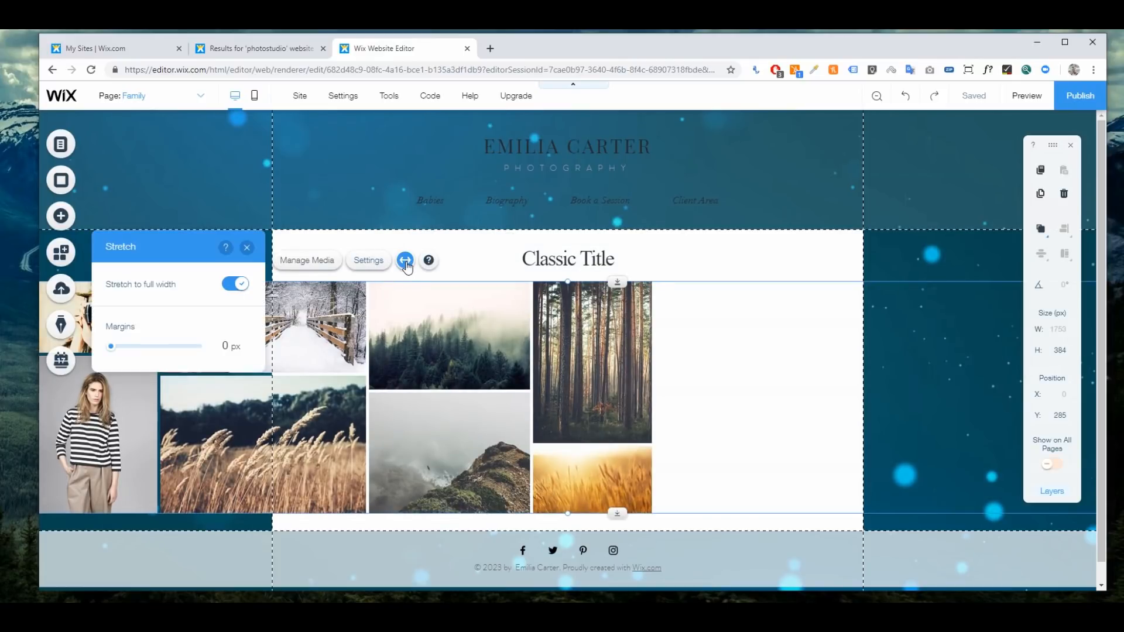
{"action": "left_click", "coordinate": [236, 285]}
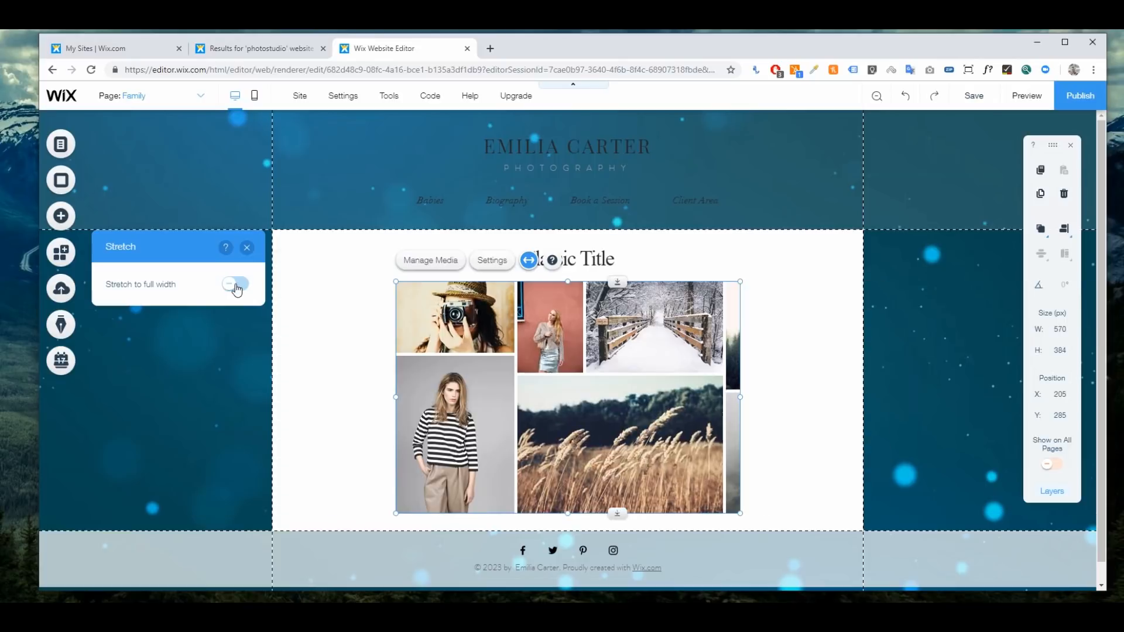
{"action": "left_click", "coordinate": [247, 247]}
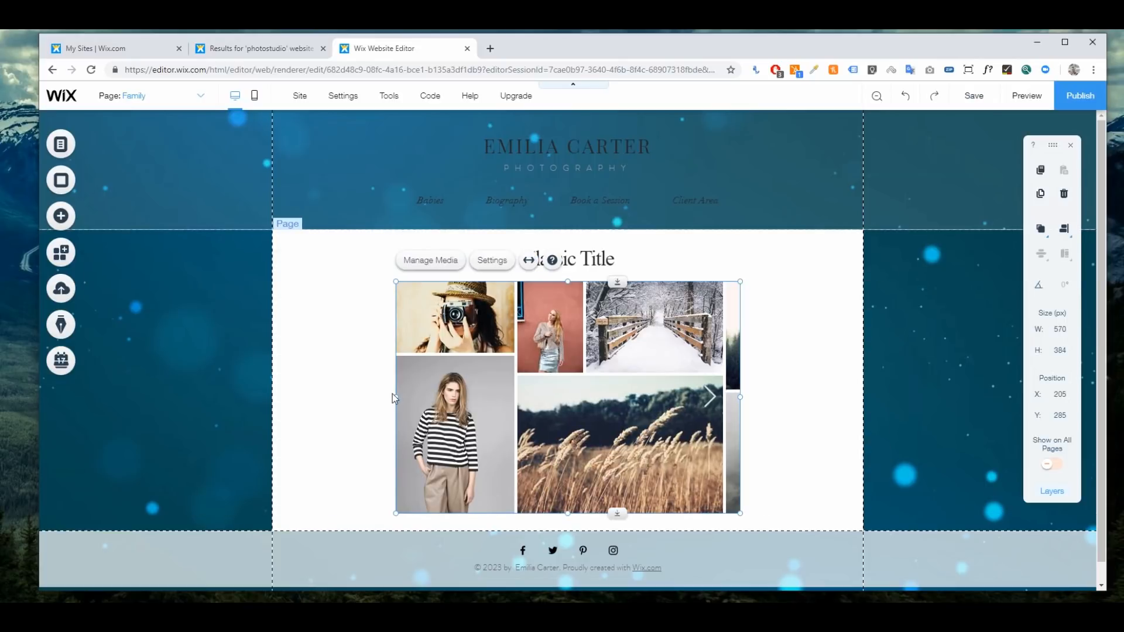
{"action": "left_click_drag", "start_coordinate": [395, 397], "coordinate": [271, 388]}
{"action": "left_click_drag", "start_coordinate": [741, 393], "coordinate": [866, 384]}
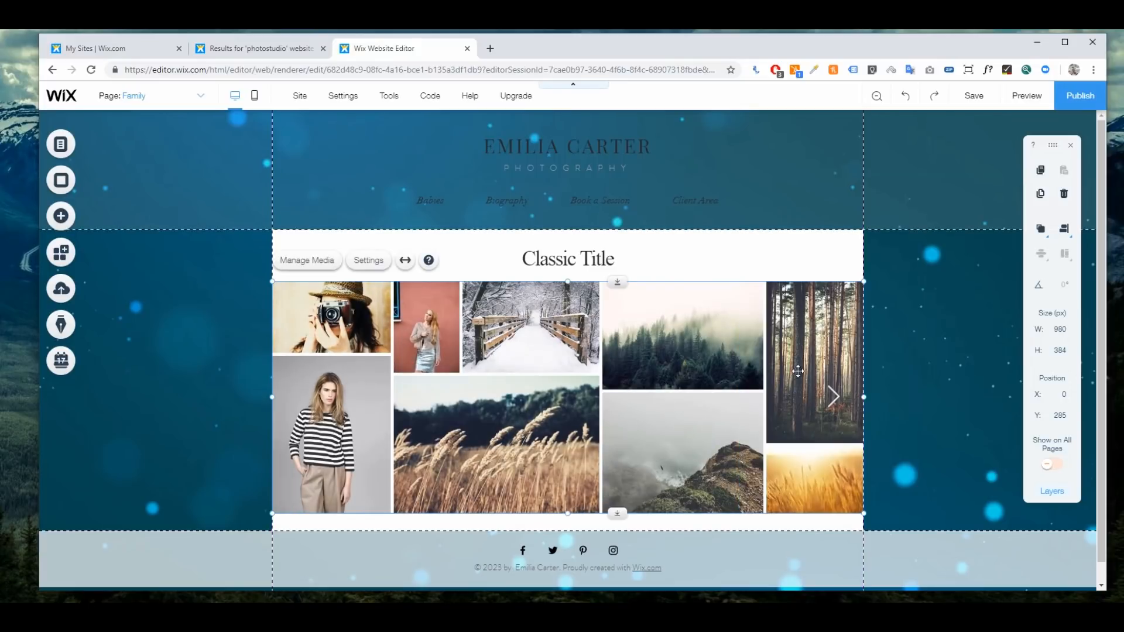
- Change the title text above the image gallery to Gallery
{"action": "left_click", "coordinate": [582, 260]}
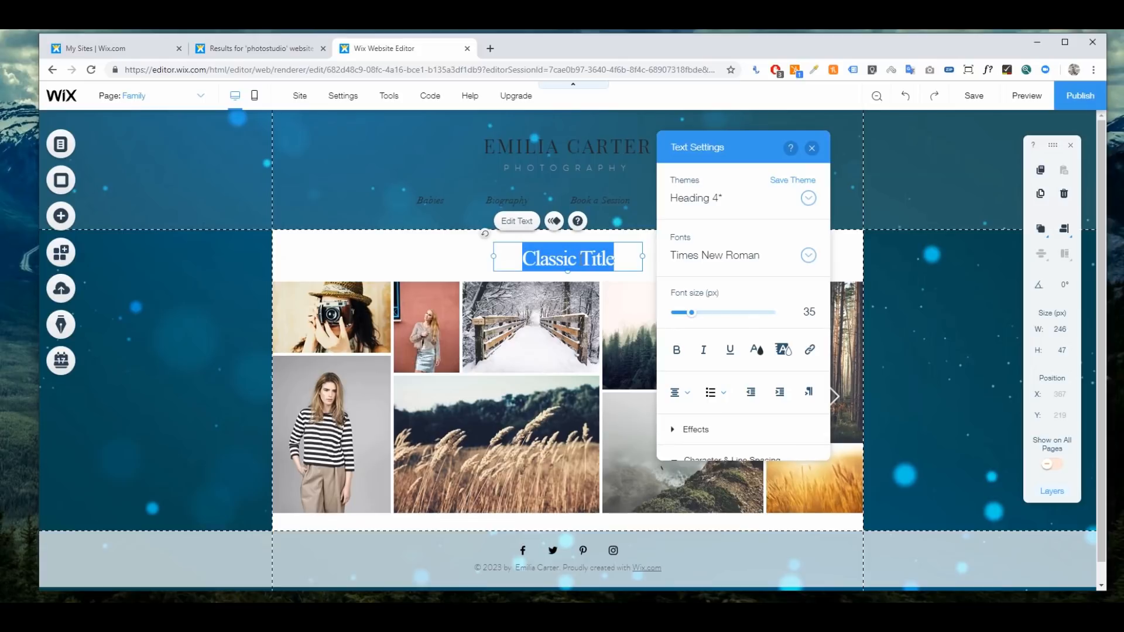
{"action": "type", "text": "Gallery"}
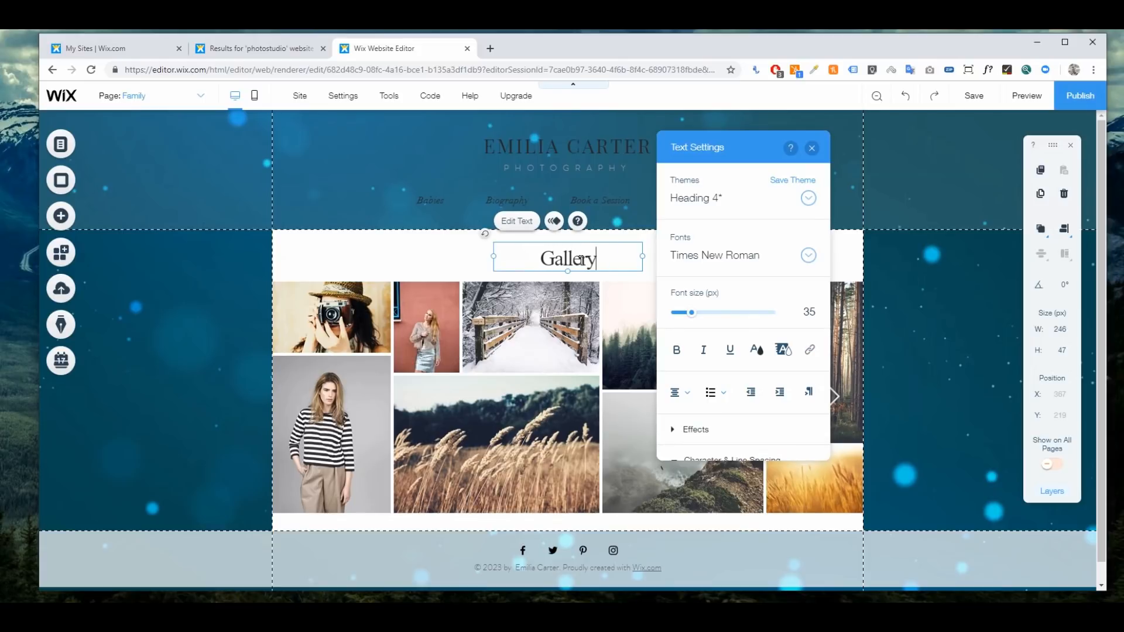
{"action": "left_click", "coordinate": [432, 267]}
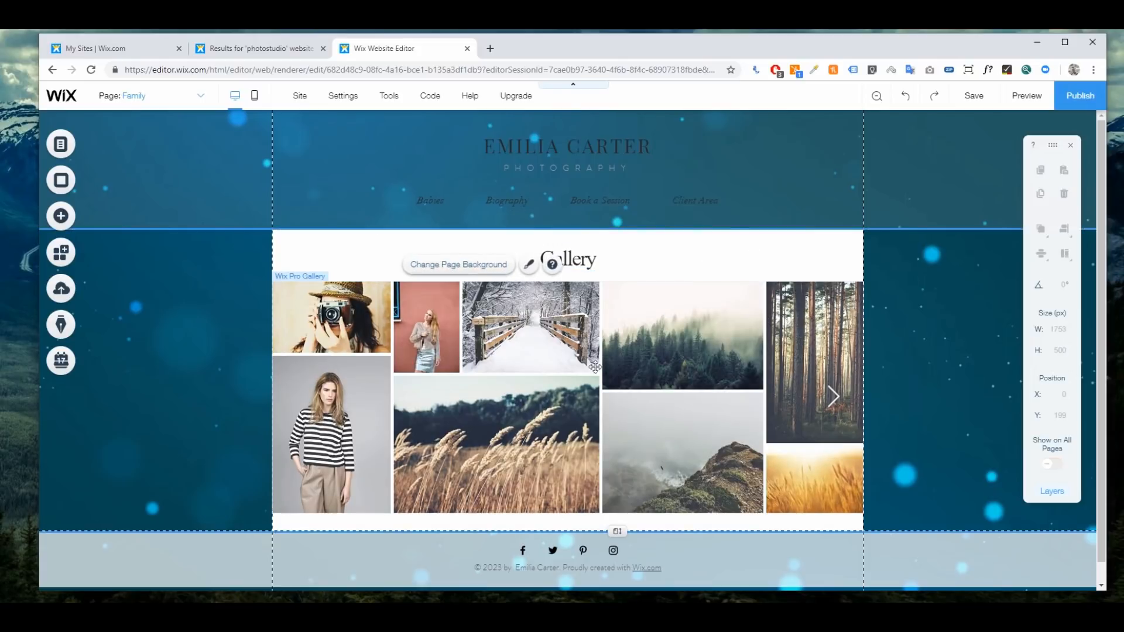
- Add the Playfair Display sample paragraph to the page, centred below the gallery and above the footer
{"action": "scroll", "coordinate": [595, 381], "scroll_direction": "down", "scroll_amount": 1}
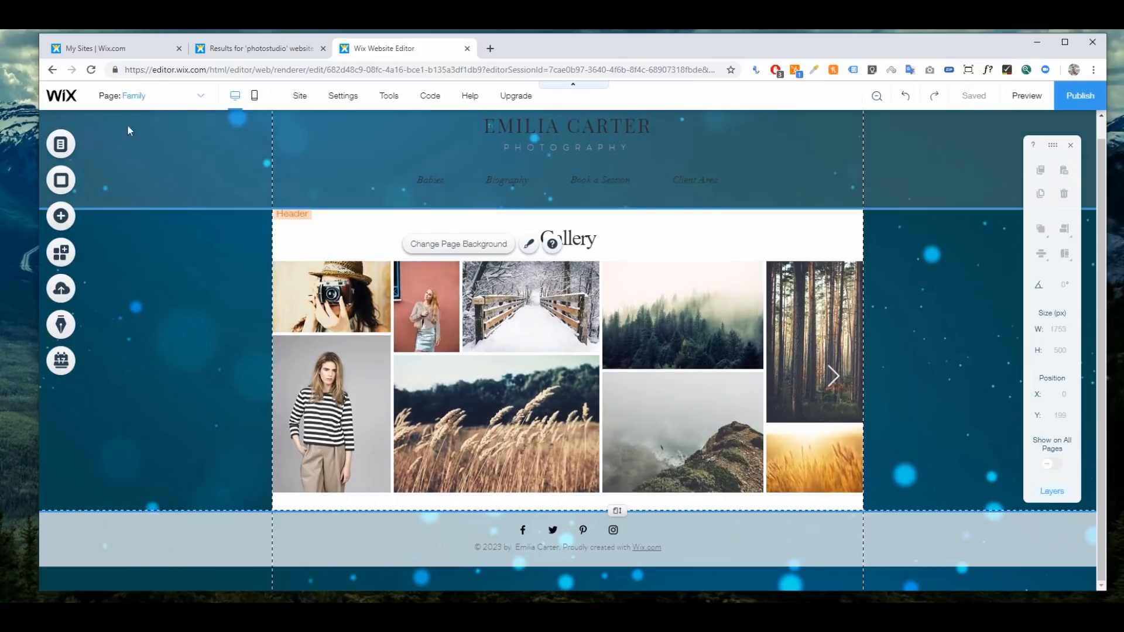
{"action": "left_click", "coordinate": [68, 221]}
{"action": "left_click", "coordinate": [108, 167]}
{"action": "left_click", "coordinate": [108, 151]}
{"action": "scroll", "coordinate": [226, 393], "scroll_direction": "down", "scroll_amount": 10}
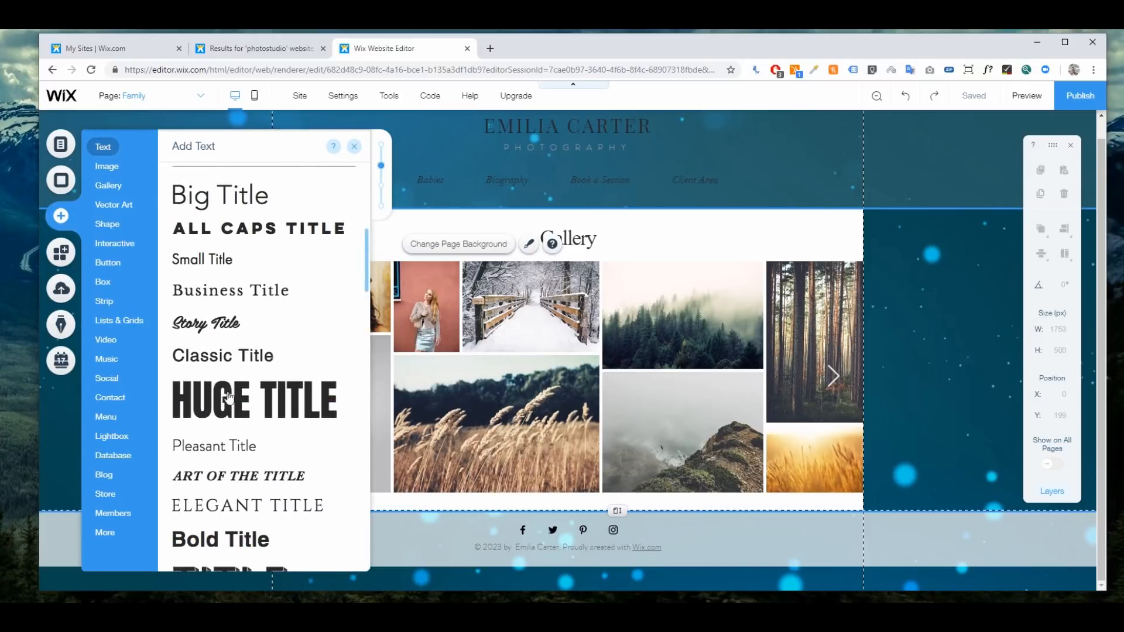
{"action": "scroll", "coordinate": [225, 394], "scroll_direction": "down", "scroll_amount": 8}
{"action": "scroll", "coordinate": [236, 396], "scroll_direction": "up", "scroll_amount": 4}
{"action": "scroll", "coordinate": [263, 375], "scroll_direction": "down", "scroll_amount": 4}
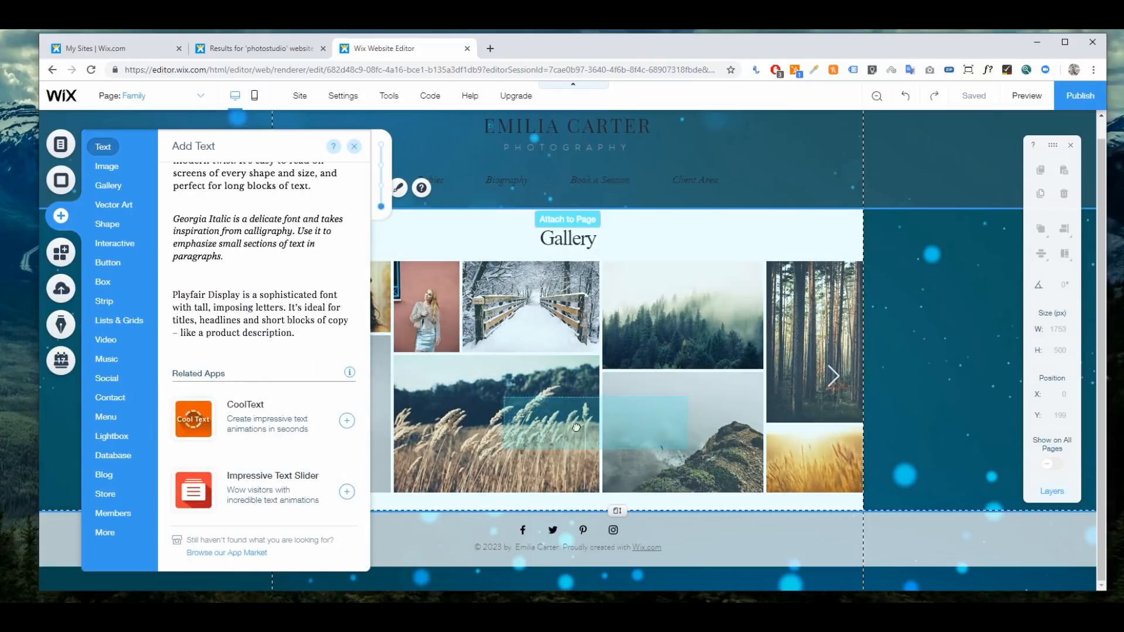
{"action": "left_click_drag", "start_coordinate": [512, 507], "coordinate": [517, 465]}
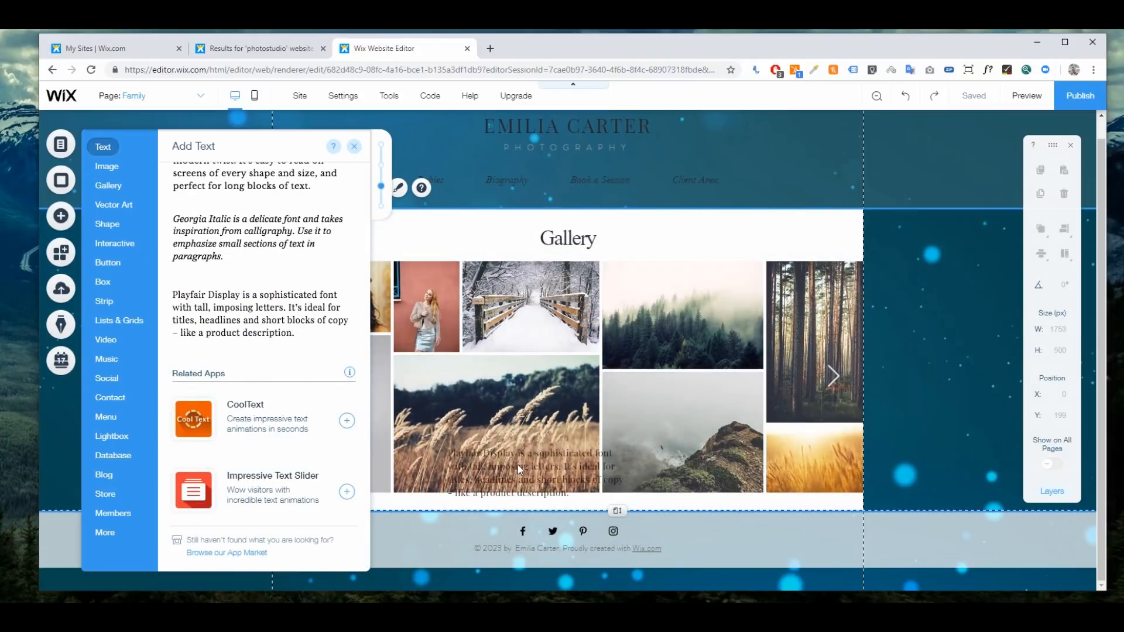
{"action": "left_click_drag", "start_coordinate": [522, 480], "coordinate": [383, 541]}
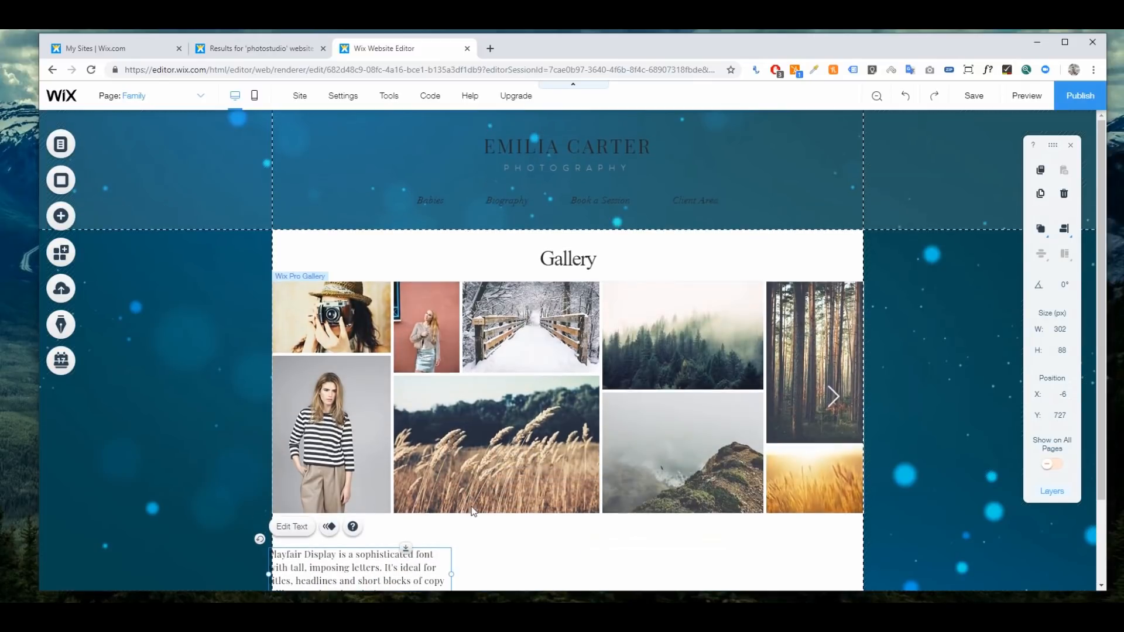
{"action": "scroll", "coordinate": [383, 526], "scroll_direction": "down", "scroll_amount": 2}
{"action": "left_click_drag", "start_coordinate": [383, 463], "coordinate": [577, 469]}
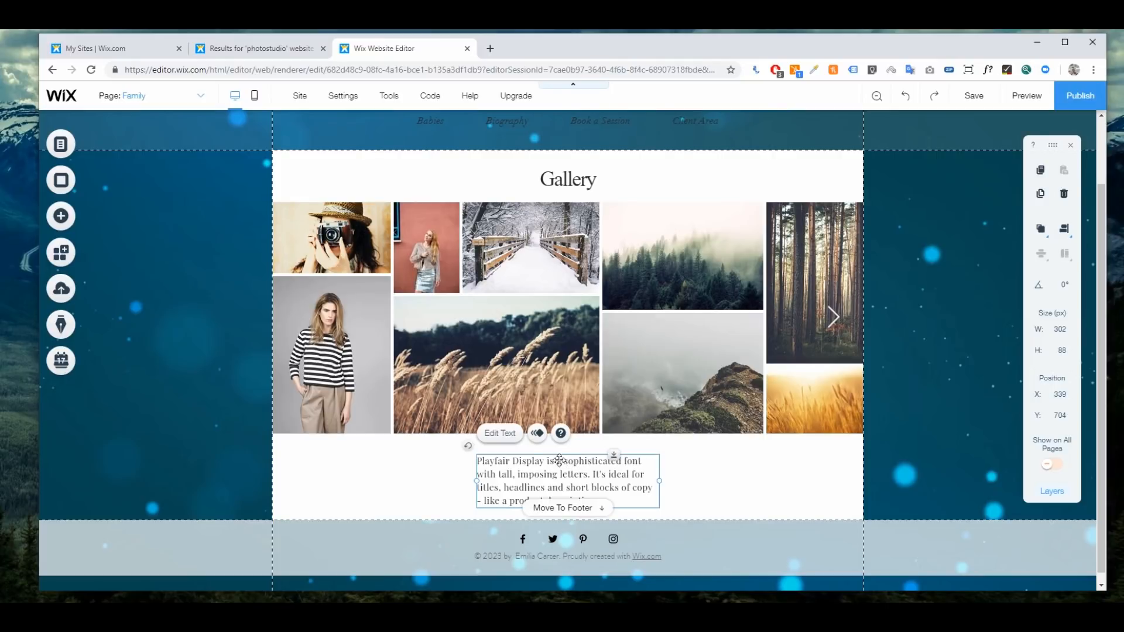
- Set the paragraph below the gallery to the Times New Roman font and centre its text
{"action": "left_click", "coordinate": [502, 433]}
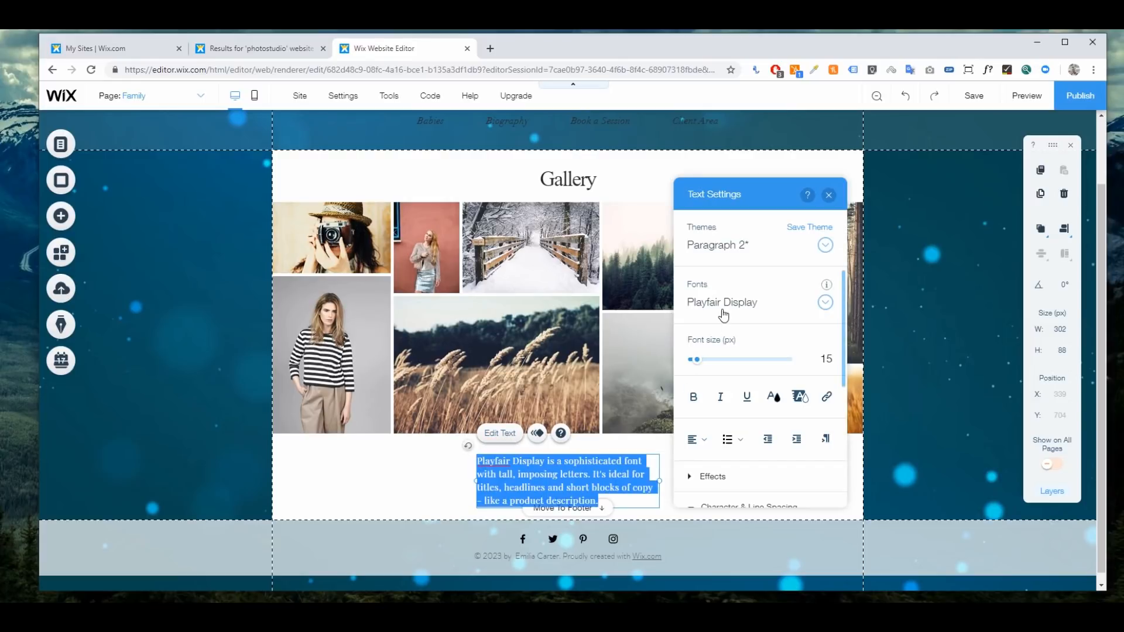
{"action": "left_click", "coordinate": [723, 305]}
{"action": "scroll", "coordinate": [732, 463], "scroll_direction": "down", "scroll_amount": 10}
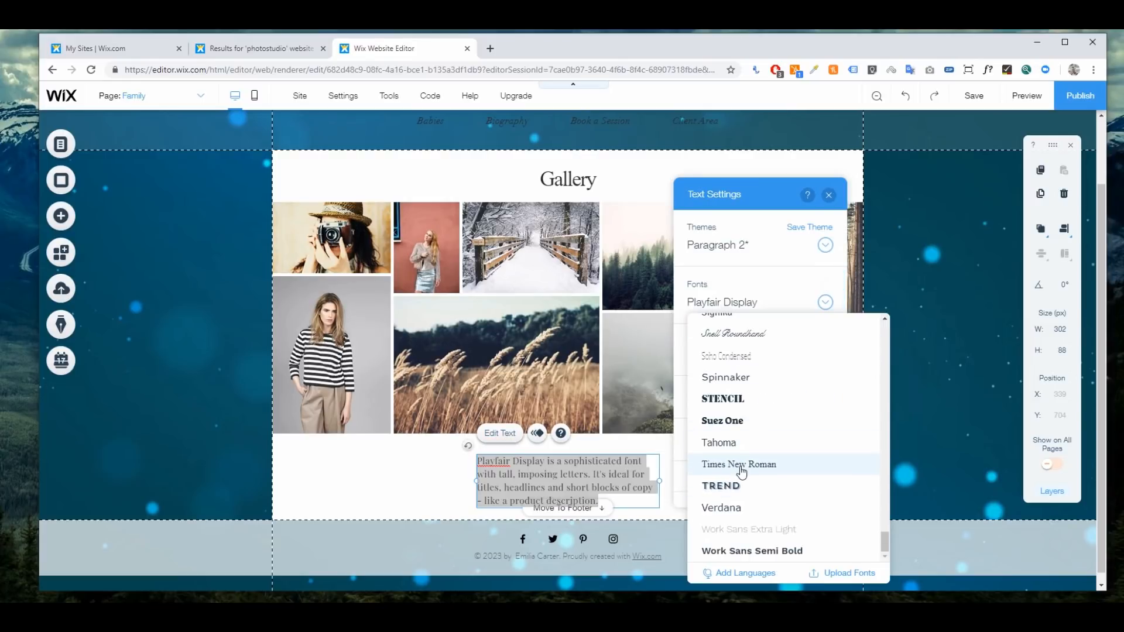
{"action": "left_click", "coordinate": [739, 466]}
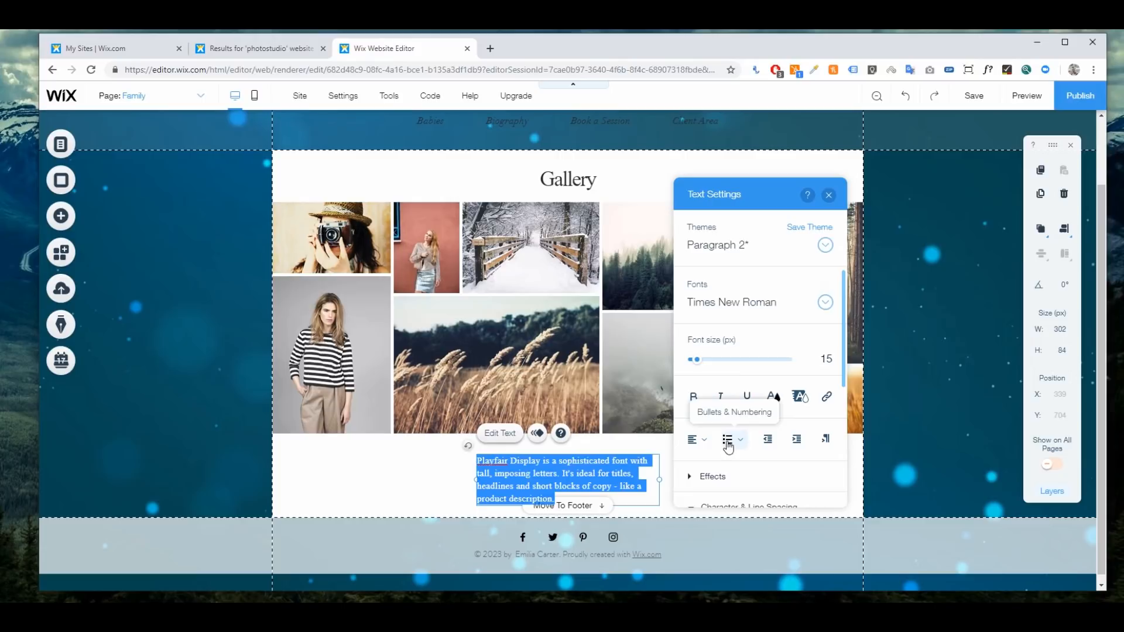
{"action": "left_click", "coordinate": [691, 441]}
{"action": "left_click", "coordinate": [707, 464]}
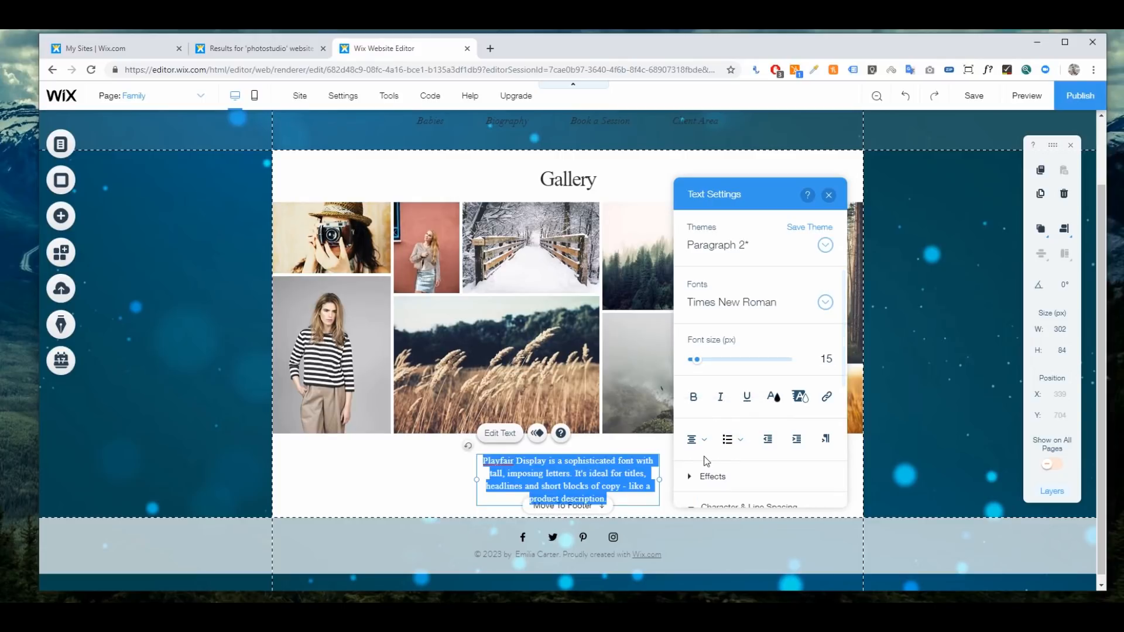
{"action": "left_click", "coordinate": [419, 462]}
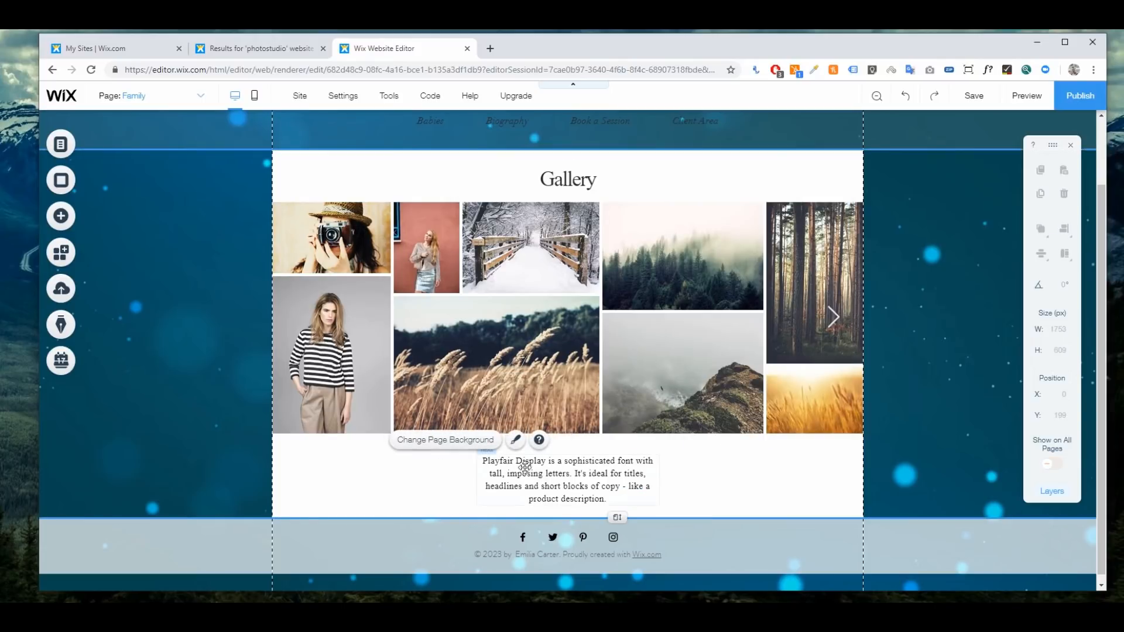
- Save the site, and open and dismiss the Site History dialog from the autosave information
{"action": "left_click", "coordinate": [977, 97]}
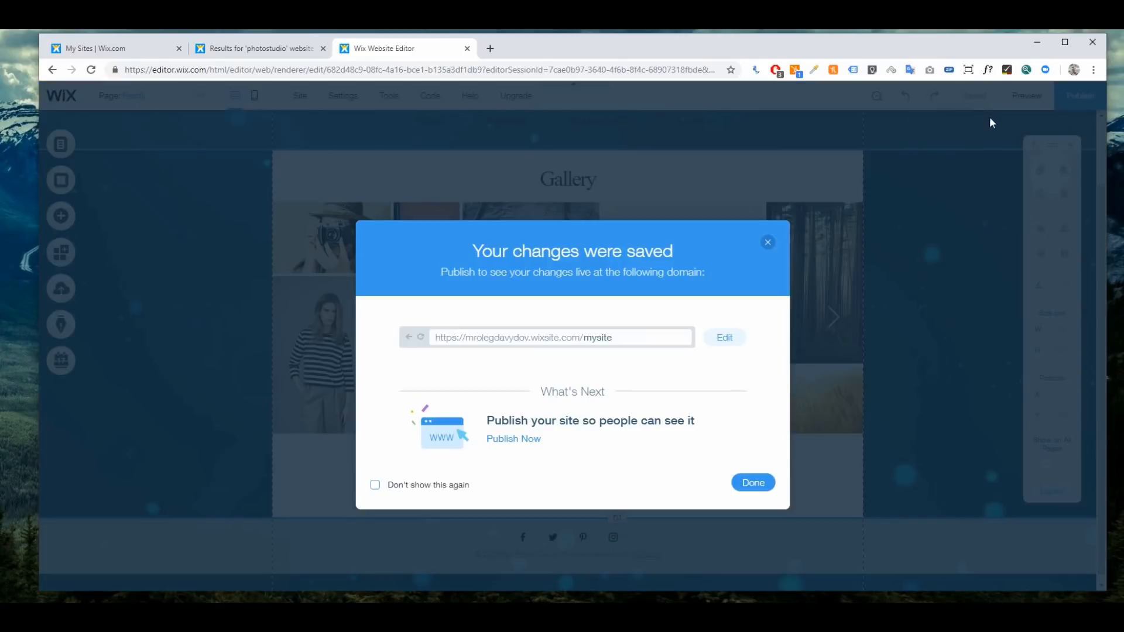
{"action": "left_click", "coordinate": [766, 239]}
{"action": "mouse_move", "coordinate": [978, 100]}
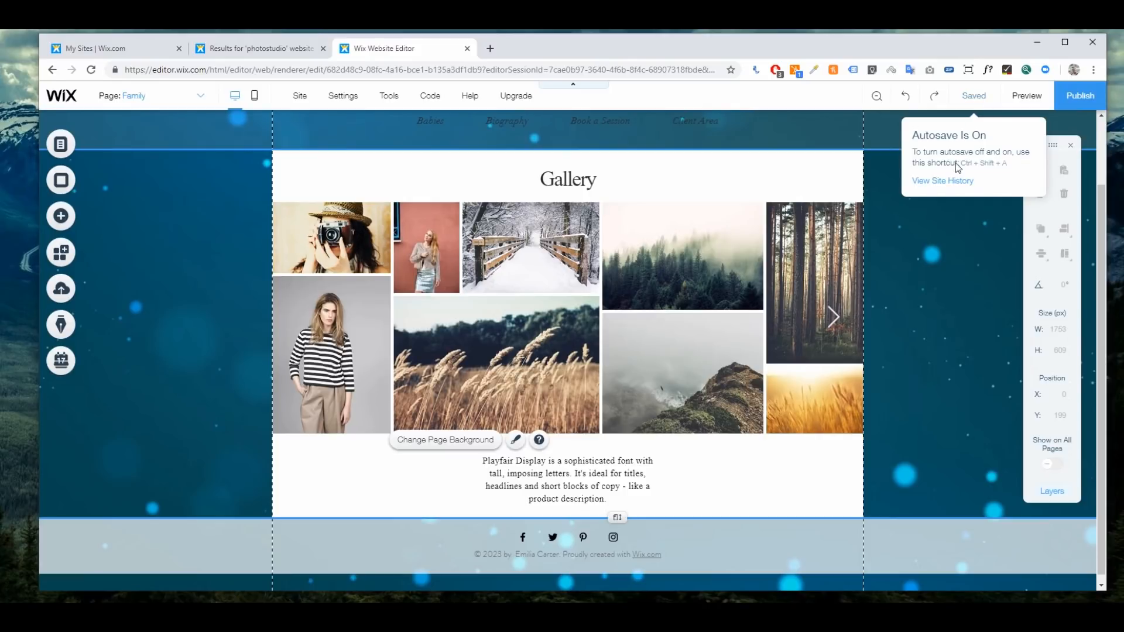
{"action": "left_click", "coordinate": [952, 181]}
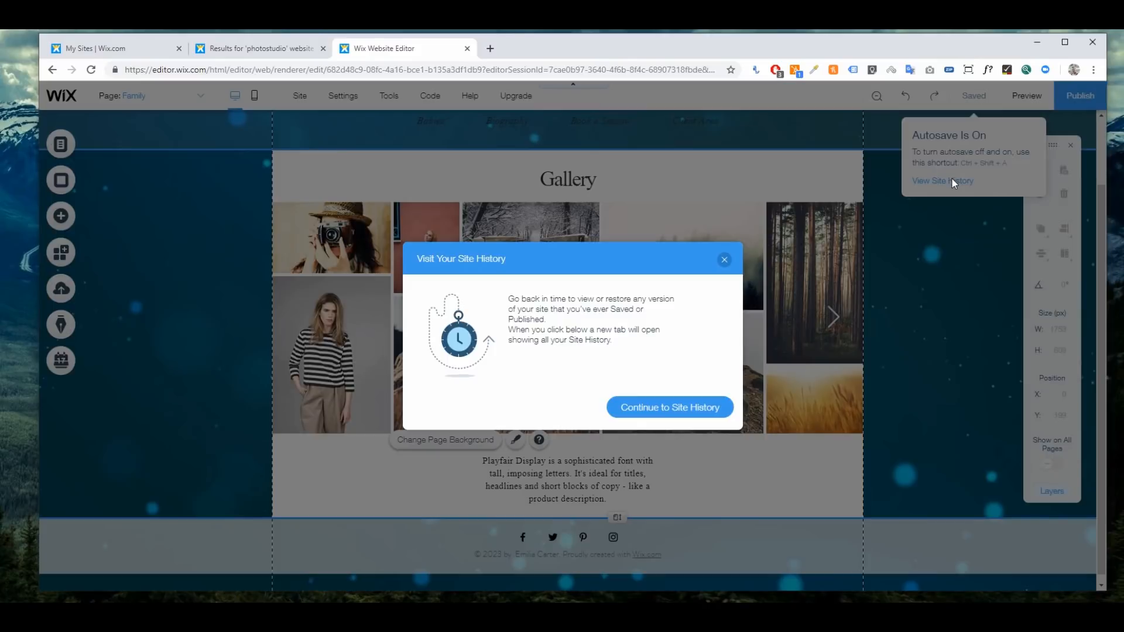
{"action": "left_click", "coordinate": [725, 260]}
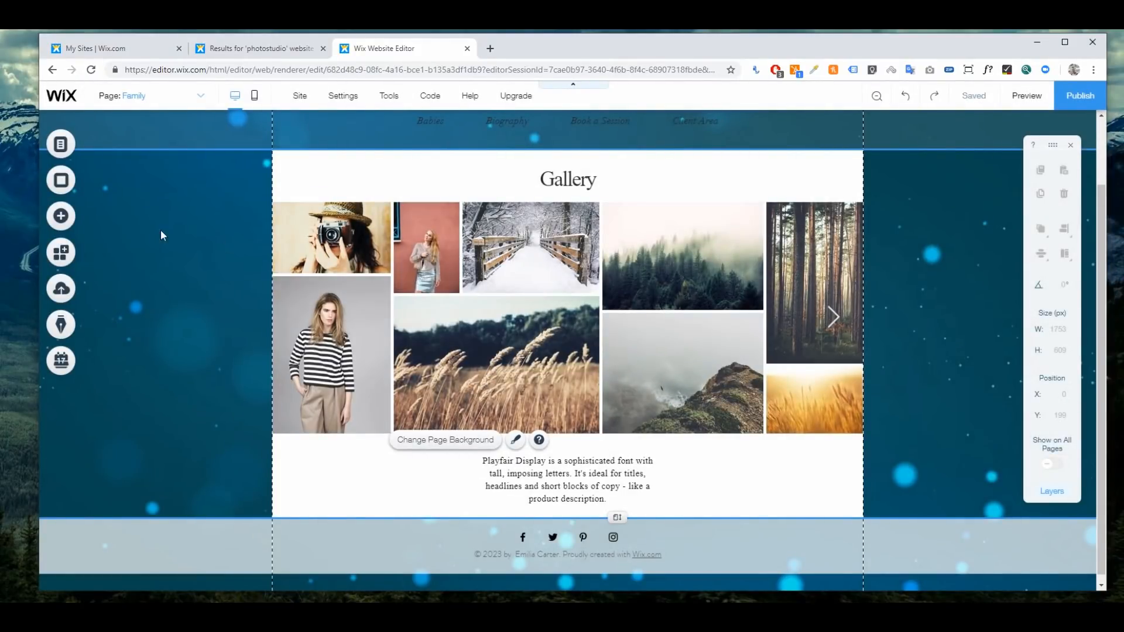
- Add the green train icon from the vector art collection, placed between the gallery and the paragraph
{"action": "left_click", "coordinate": [66, 219]}
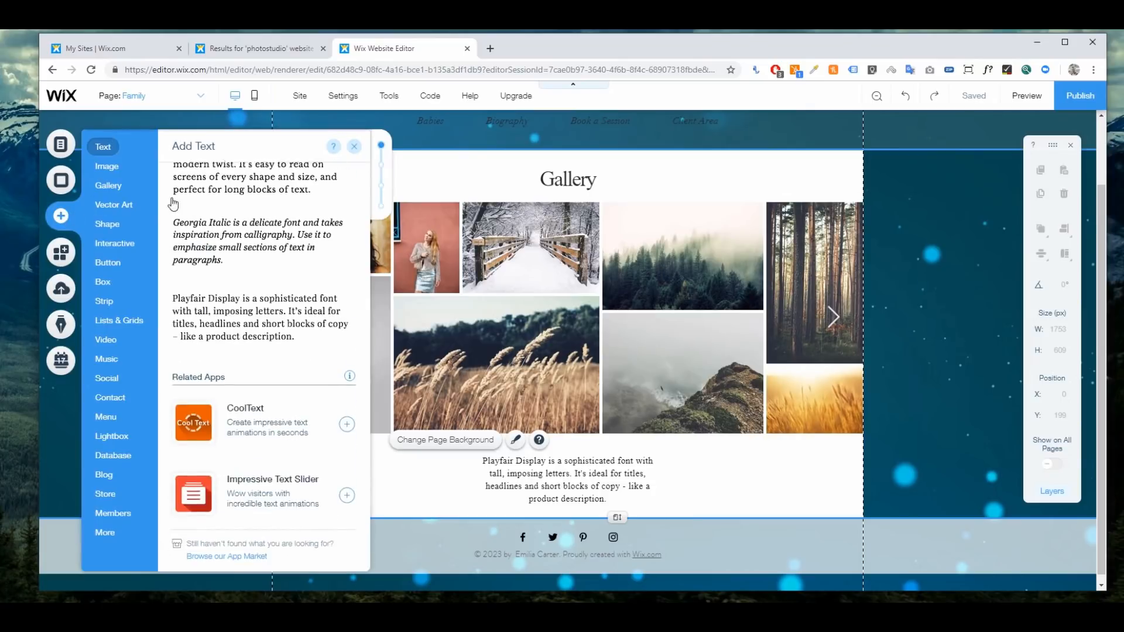
{"action": "mouse_move", "coordinate": [126, 206]}
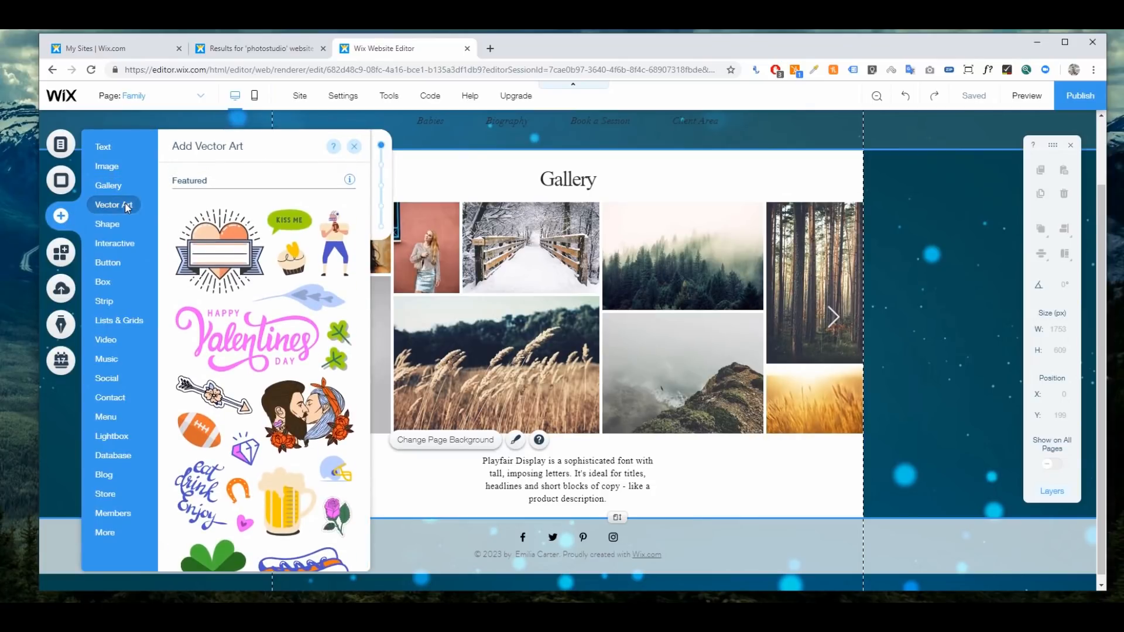
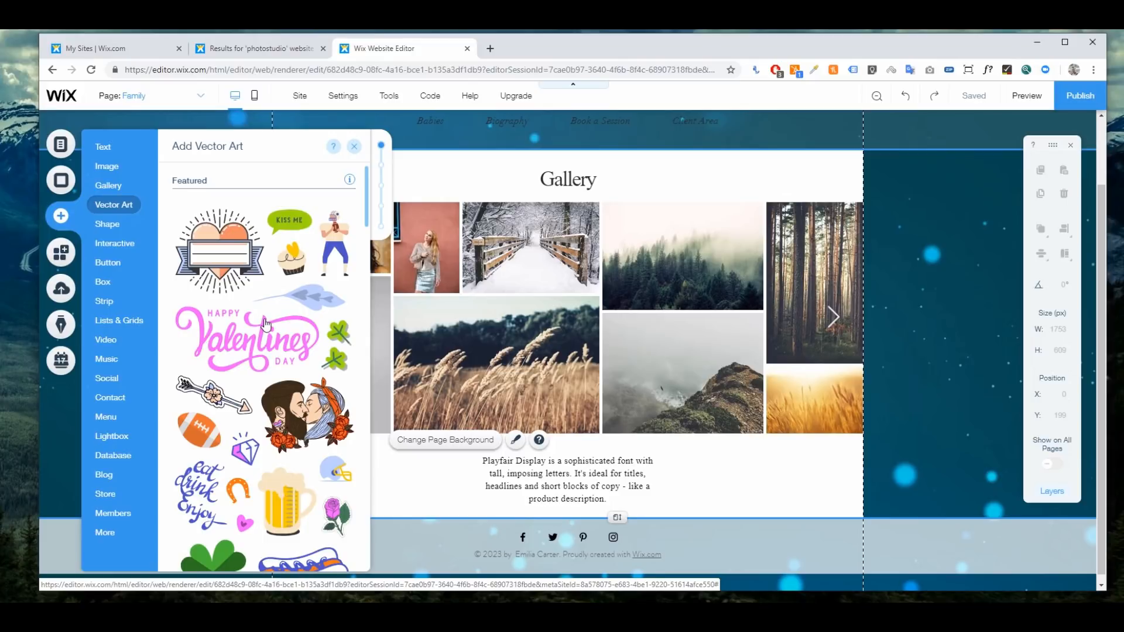
{"action": "scroll", "coordinate": [258, 321], "scroll_direction": "down", "scroll_amount": 10}
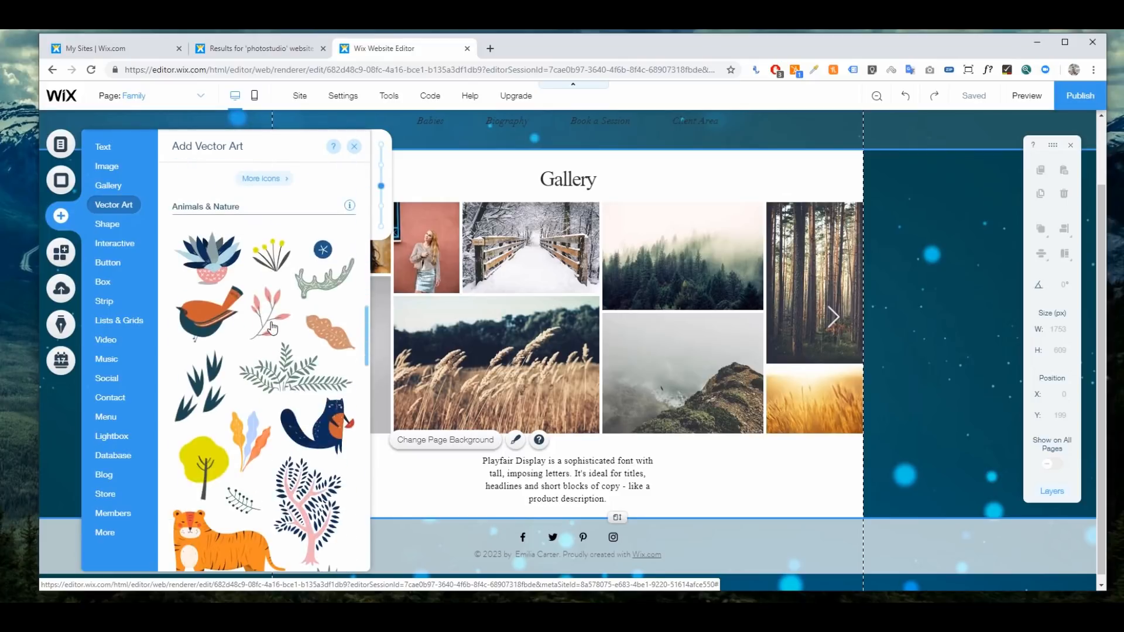
{"action": "scroll", "coordinate": [274, 327], "scroll_direction": "up", "scroll_amount": 5}
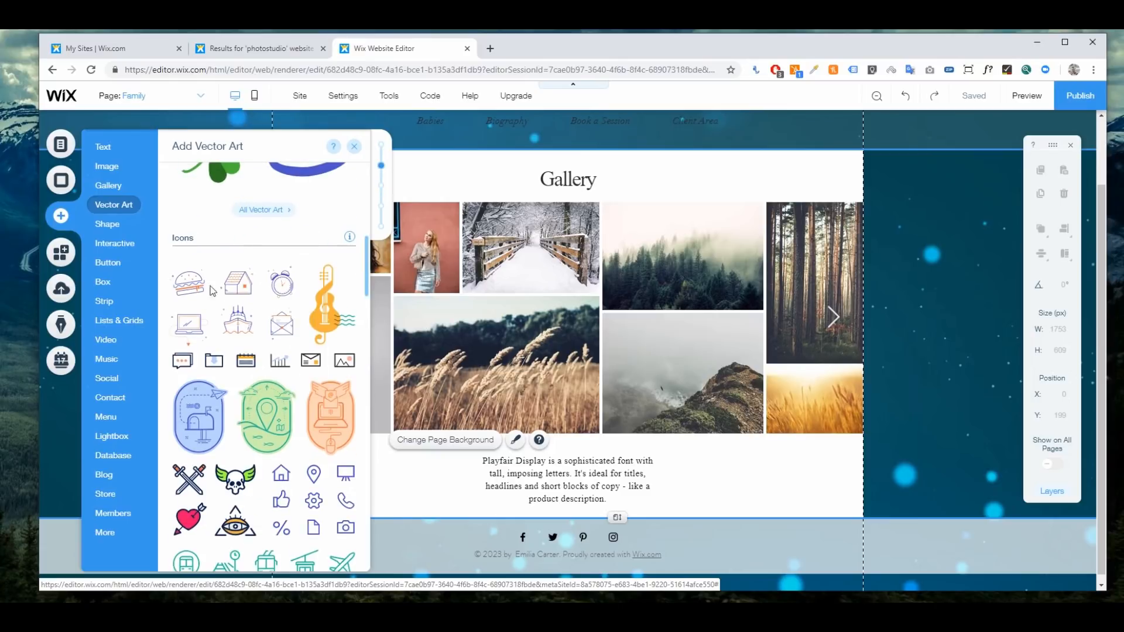
{"action": "scroll", "coordinate": [276, 300], "scroll_direction": "down", "scroll_amount": 5}
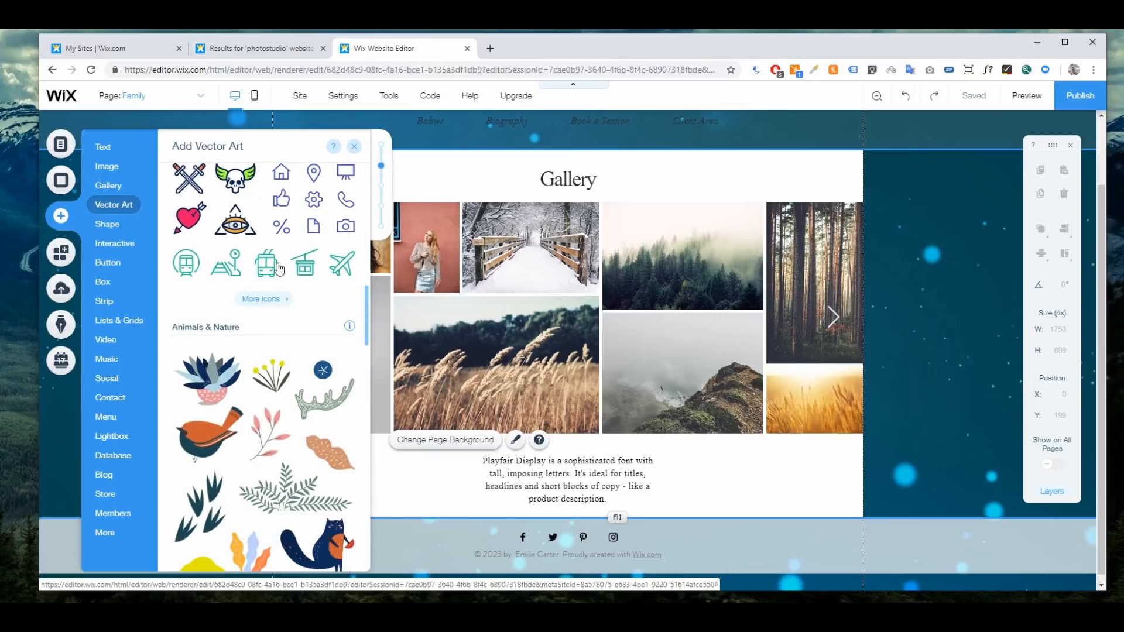
{"action": "left_click_drag", "start_coordinate": [186, 263], "coordinate": [556, 429]}
{"action": "left_click_drag", "start_coordinate": [565, 468], "coordinate": [558, 482]}
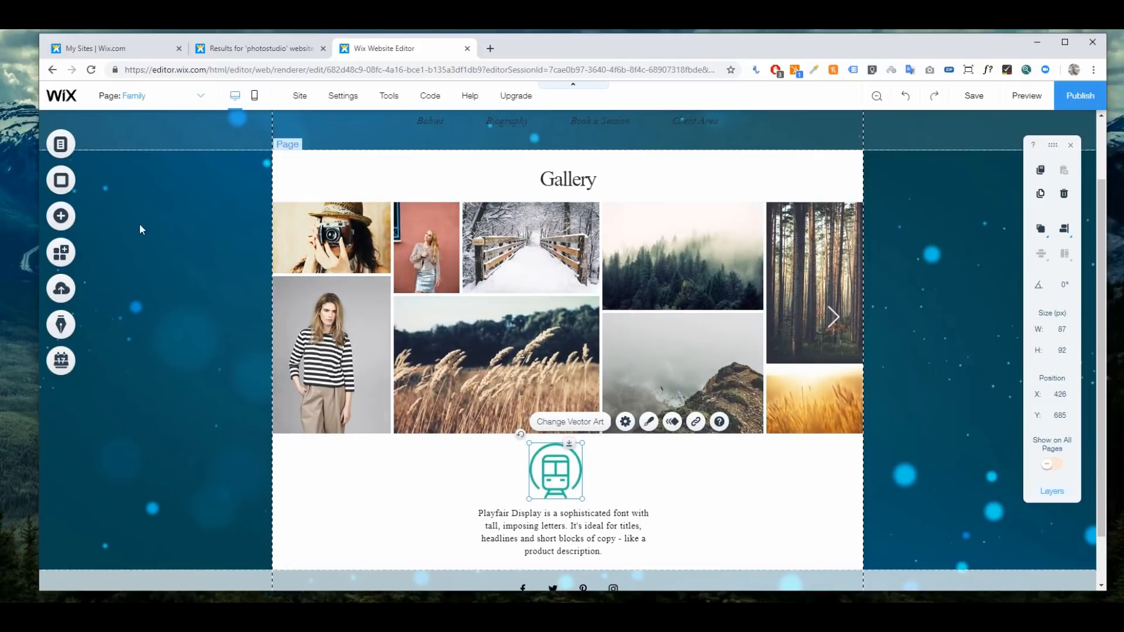
- Open the vector art replacement options for the train icon and search the free designs for "photocamera"
{"action": "left_click", "coordinate": [67, 218]}
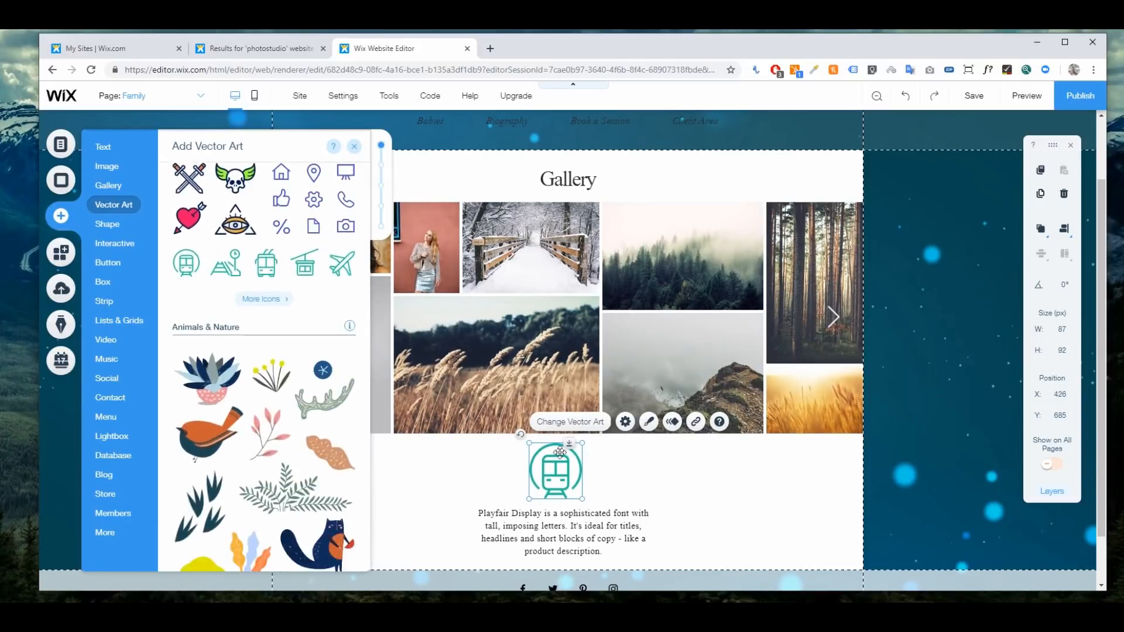
{"action": "left_click", "coordinate": [572, 424]}
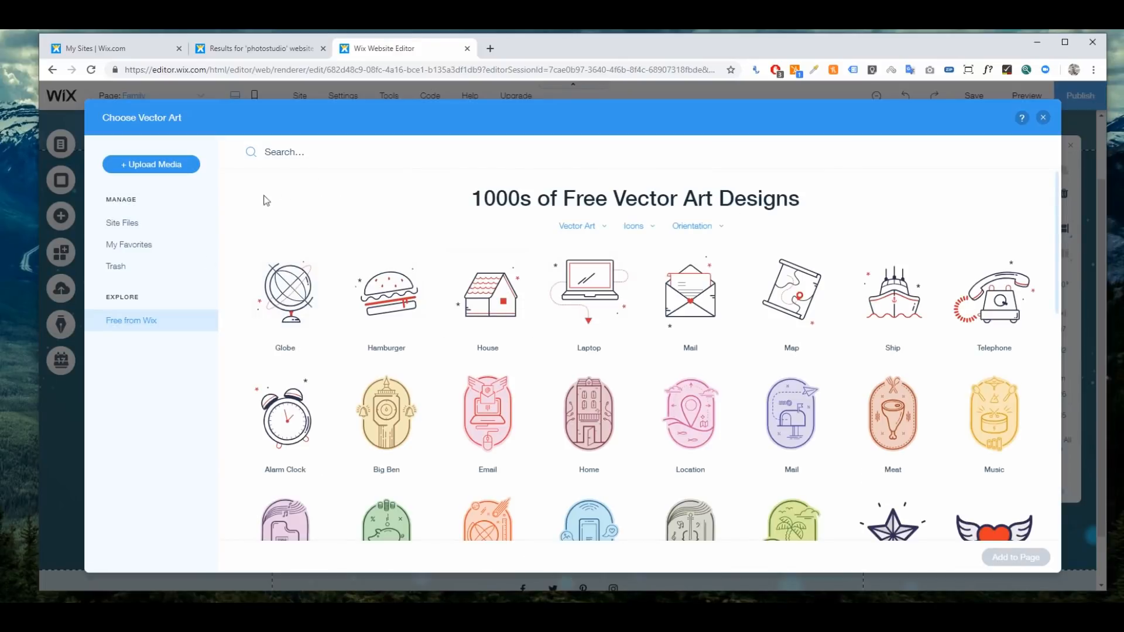
{"action": "left_click", "coordinate": [295, 152]}
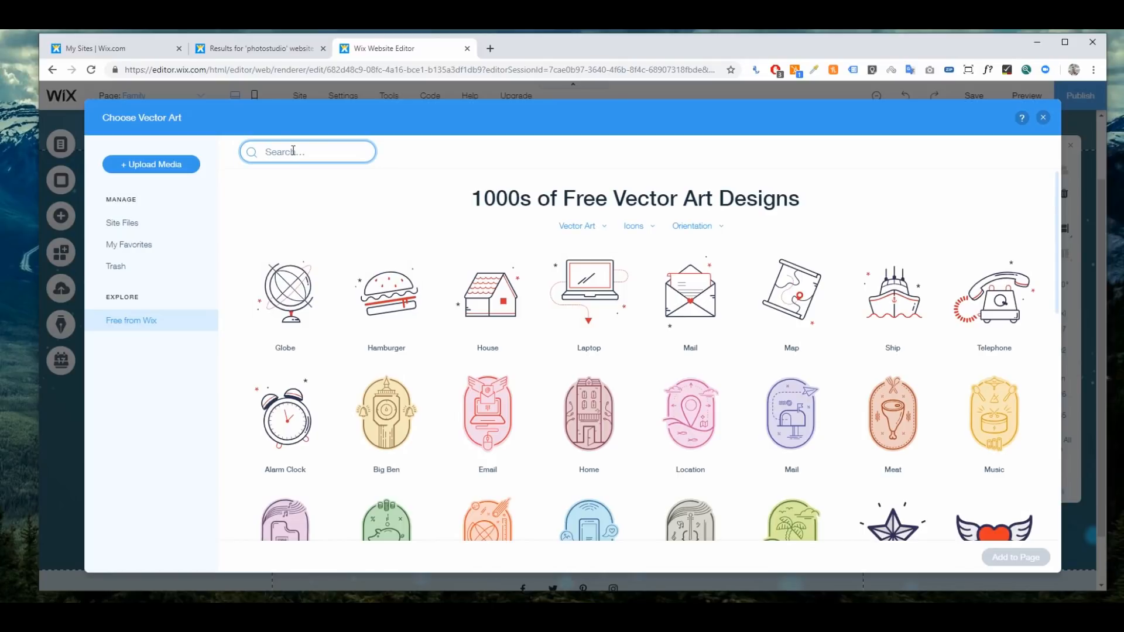
{"action": "type", "text": "photocamera"}
{"action": "key", "text": "Return"}
- Search the vector art for "photo" and replace the train icon with the blue outlined Camera design
{"action": "double_click", "coordinate": [335, 152]}
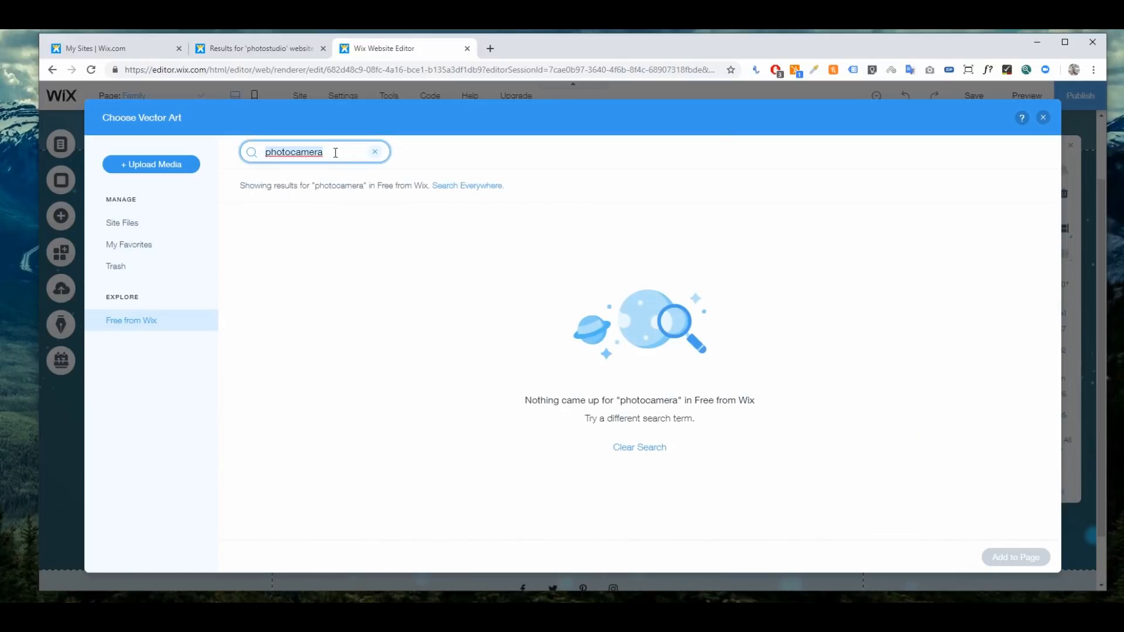
{"action": "left_click", "coordinate": [336, 153]}
{"action": "key", "text": "BackSpace"}
{"action": "key", "text": "BackSpace"}
{"action": "key", "text": "BackSpace"}
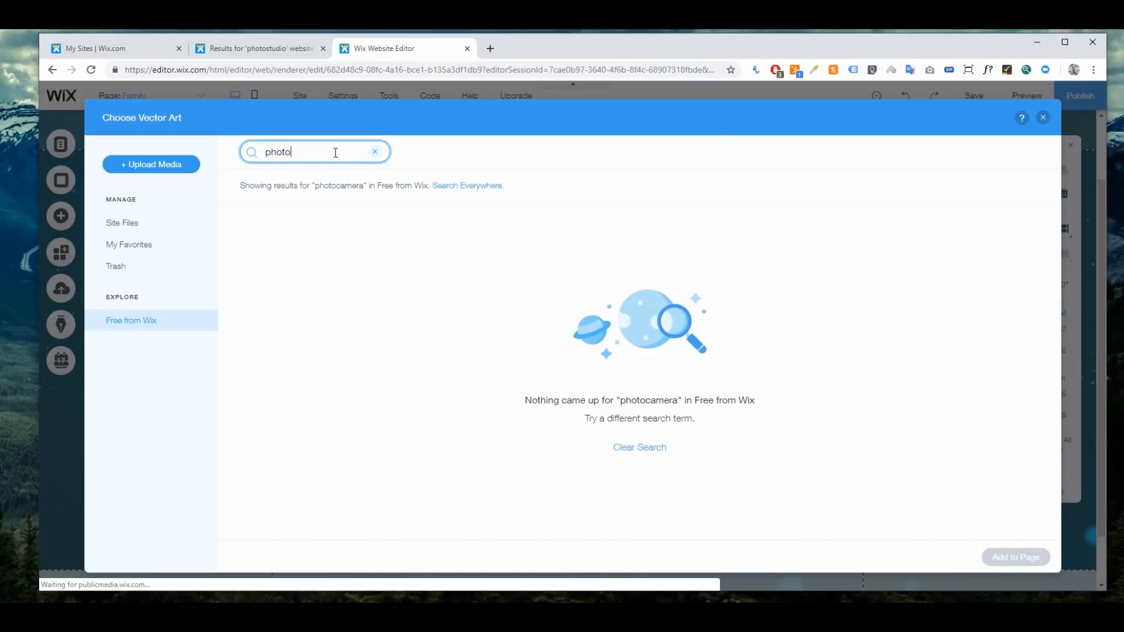
{"action": "left_click", "coordinate": [381, 332]}
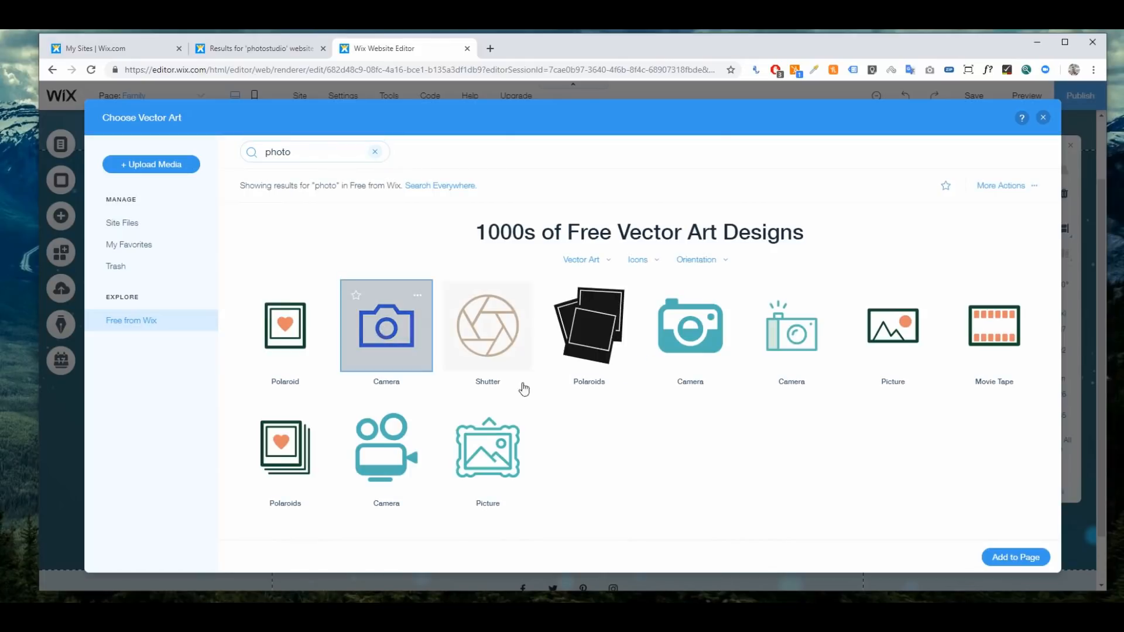
{"action": "left_click", "coordinate": [1018, 555]}
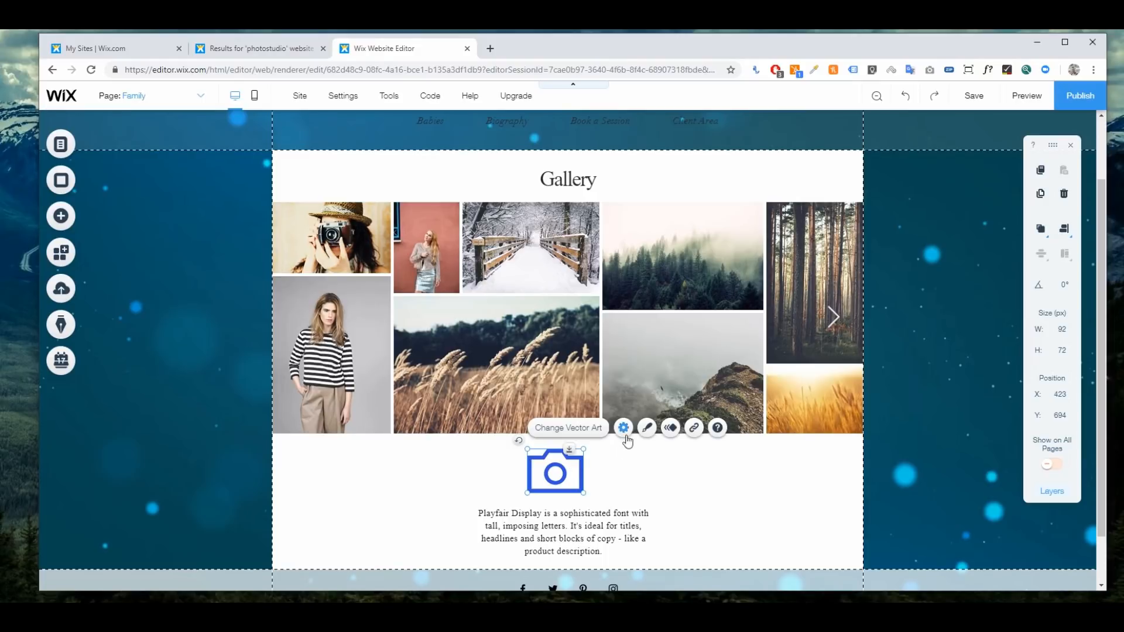
{"action": "left_click", "coordinate": [592, 428]}
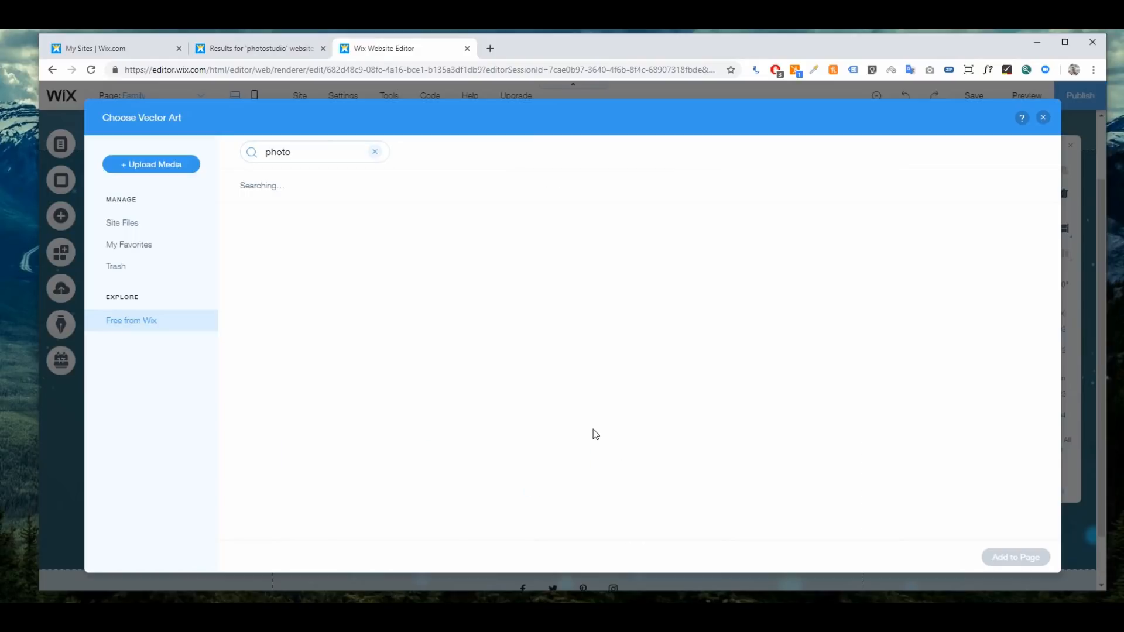
{"action": "left_click", "coordinate": [1044, 119]}
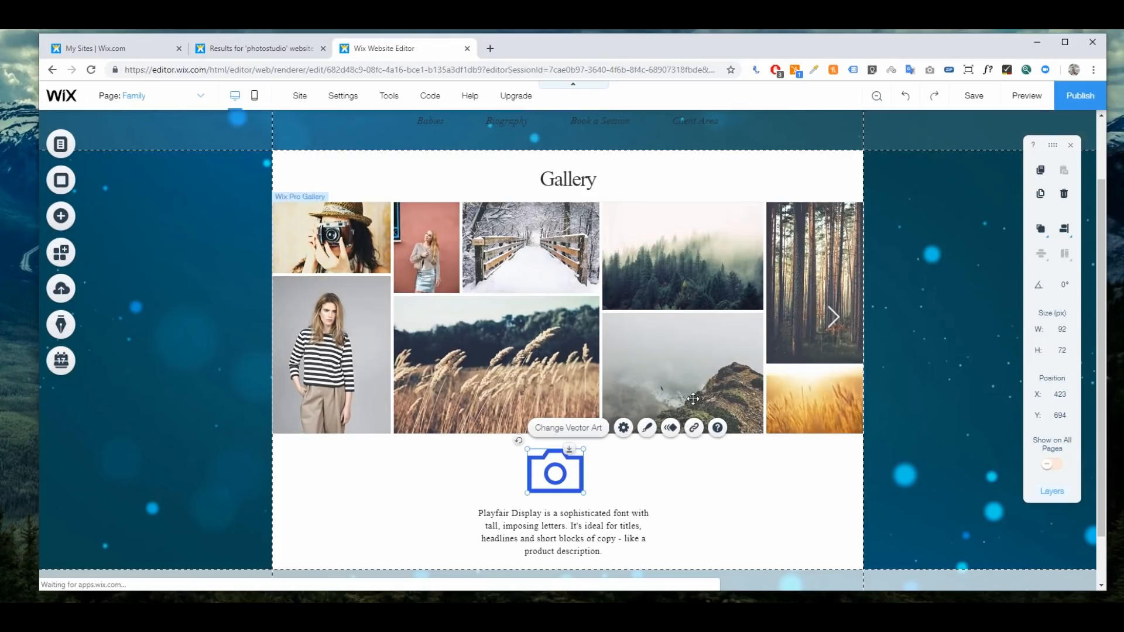
{"action": "left_click", "coordinate": [647, 428]}
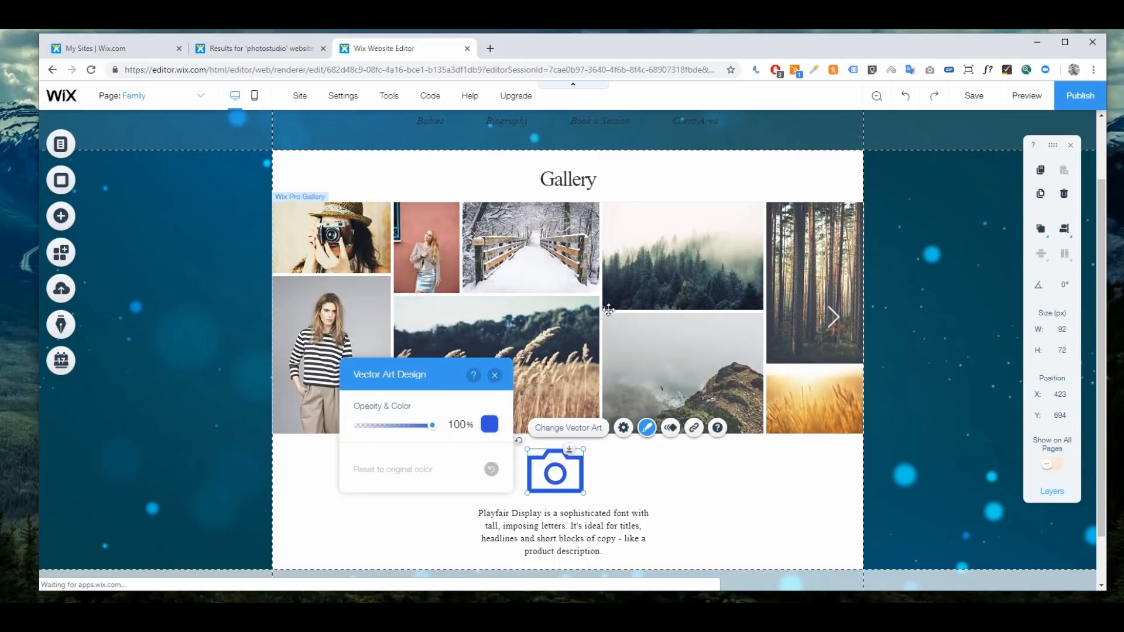
{"action": "left_click", "coordinate": [495, 375]}
{"action": "left_click", "coordinate": [560, 297]}
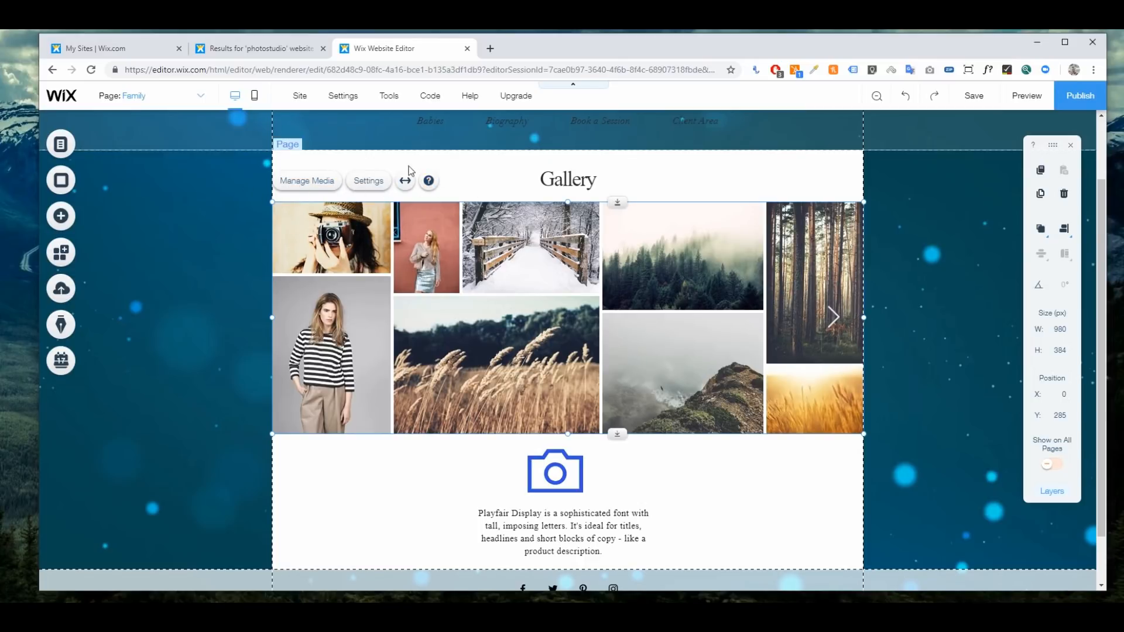
{"action": "left_click", "coordinate": [561, 475]}
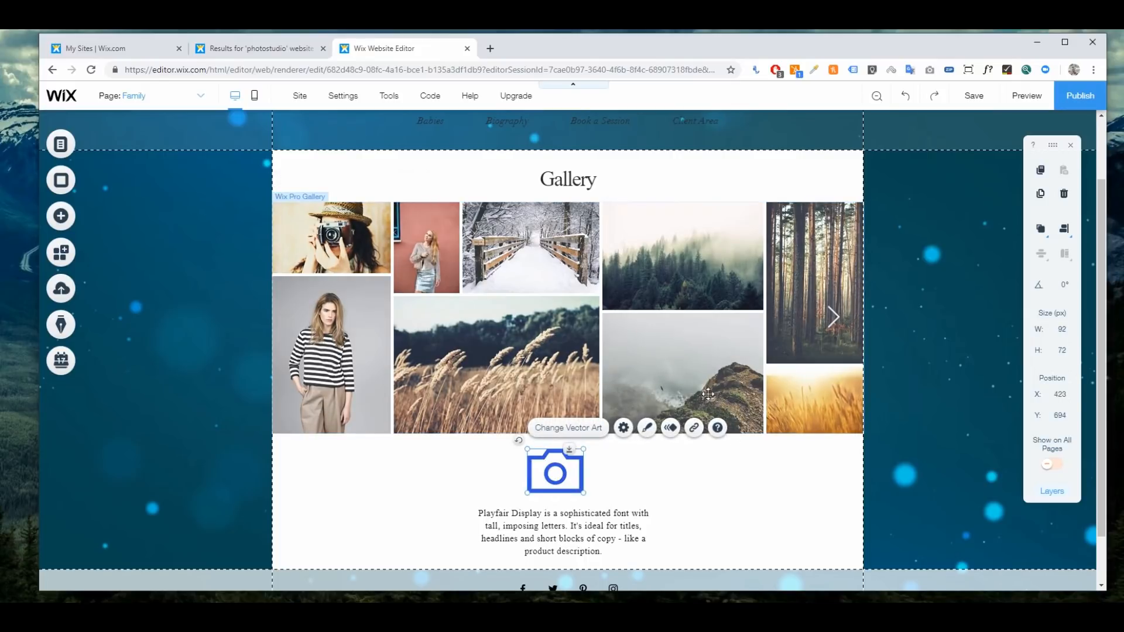
{"action": "left_click", "coordinate": [396, 270]}
{"action": "left_click", "coordinate": [610, 172]}
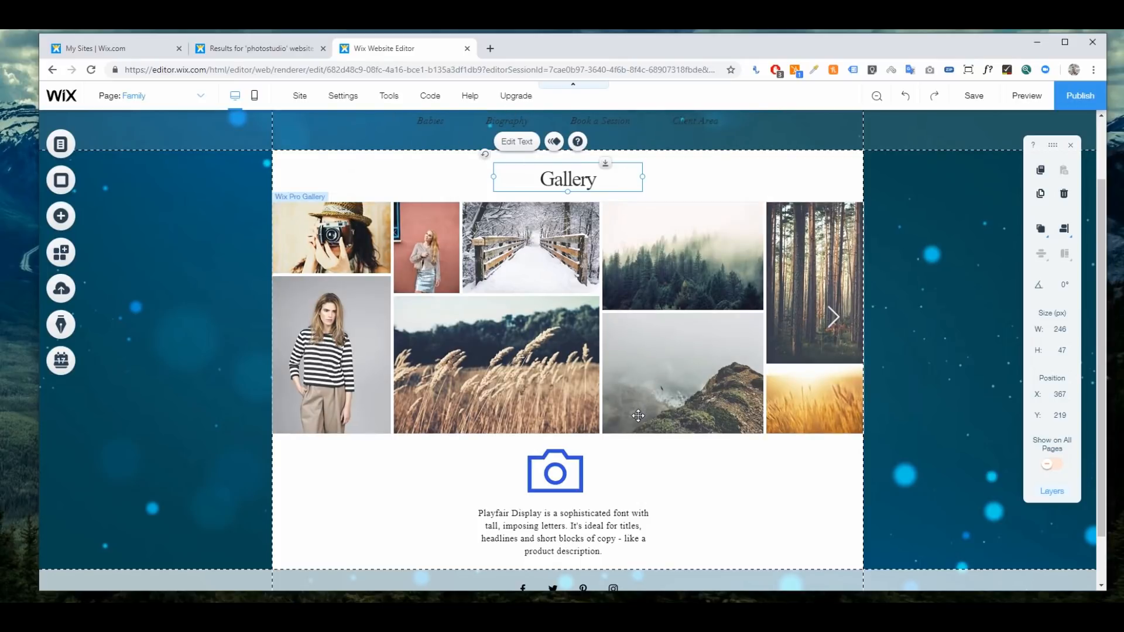
- Recolour the camera icon below the gallery to the dark green site colour #5D7359
{"action": "left_click", "coordinate": [559, 469]}
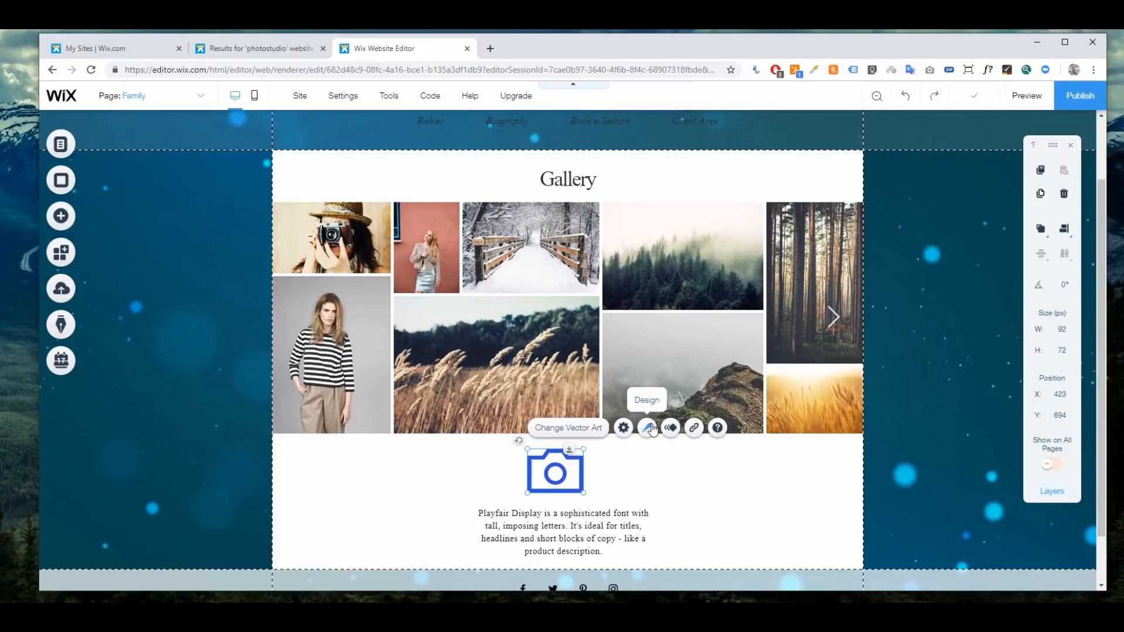
{"action": "left_click", "coordinate": [649, 428]}
{"action": "left_click", "coordinate": [486, 428]}
{"action": "left_click", "coordinate": [392, 436]}
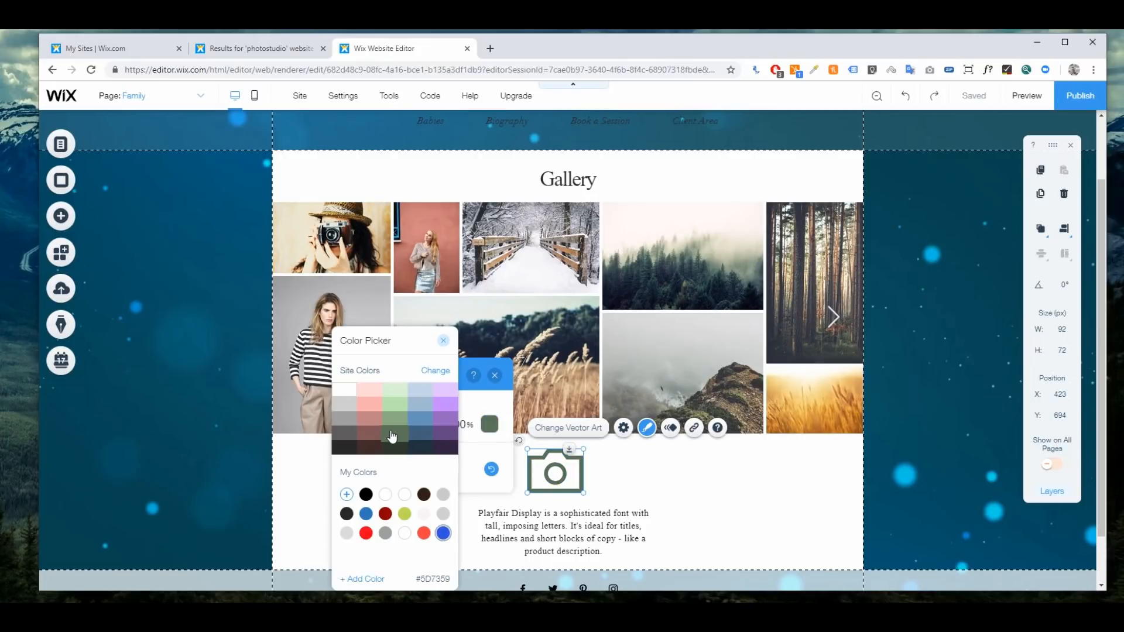
{"action": "left_click", "coordinate": [443, 340]}
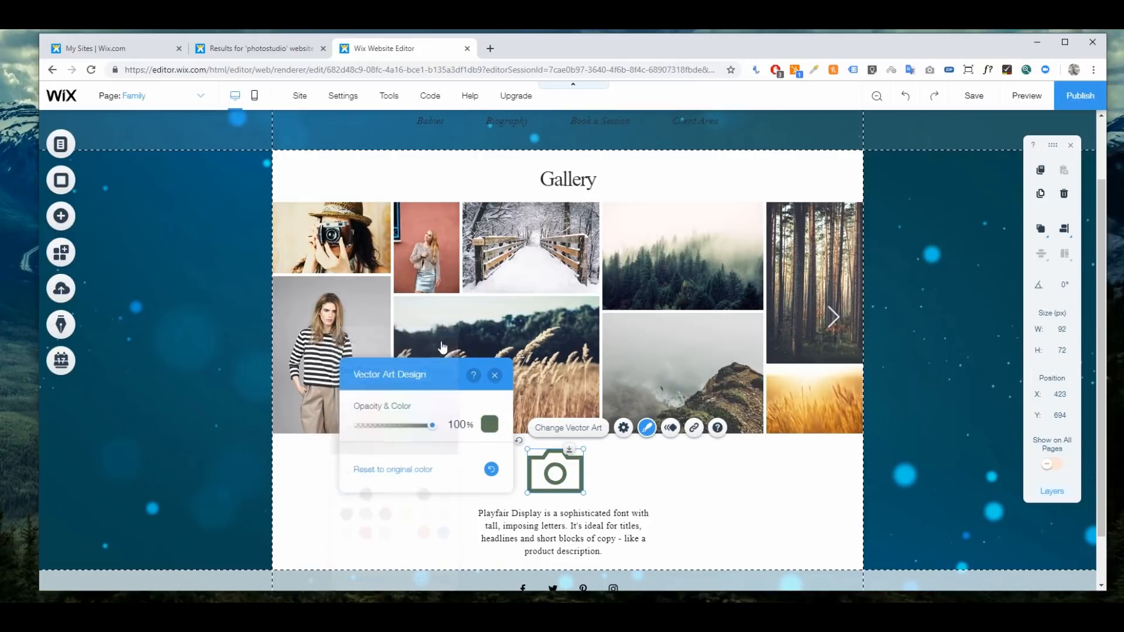
- Apply the Fly-In animation to the camera icon, and open and dismiss its vector art settings
{"action": "left_click", "coordinate": [672, 427]}
{"action": "left_click", "coordinate": [426, 362]}
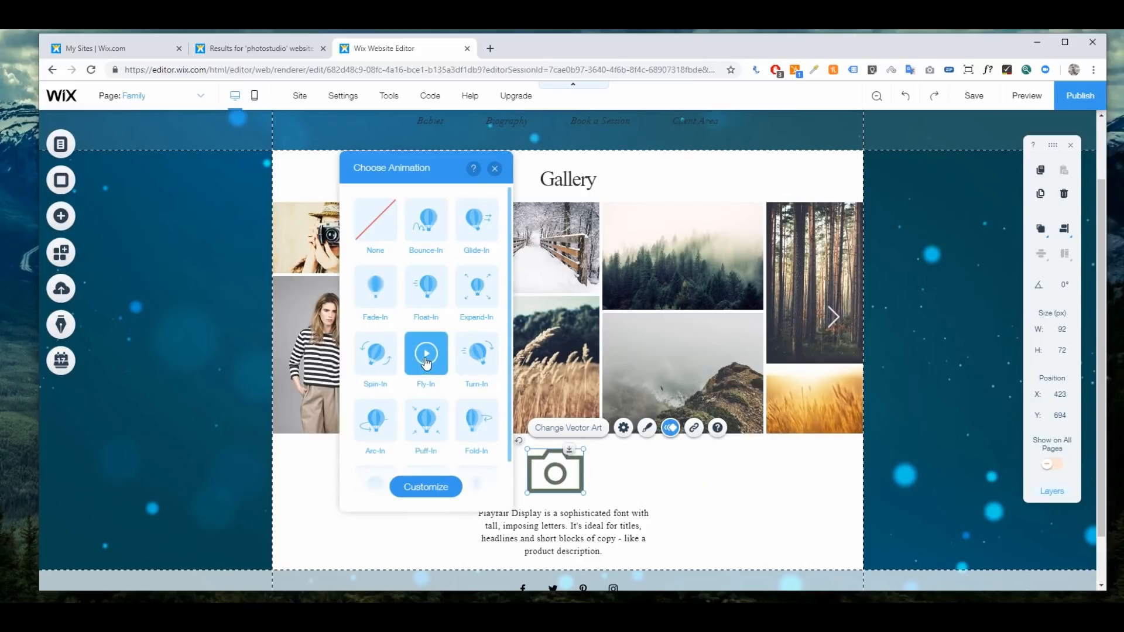
{"action": "left_click", "coordinate": [495, 168]}
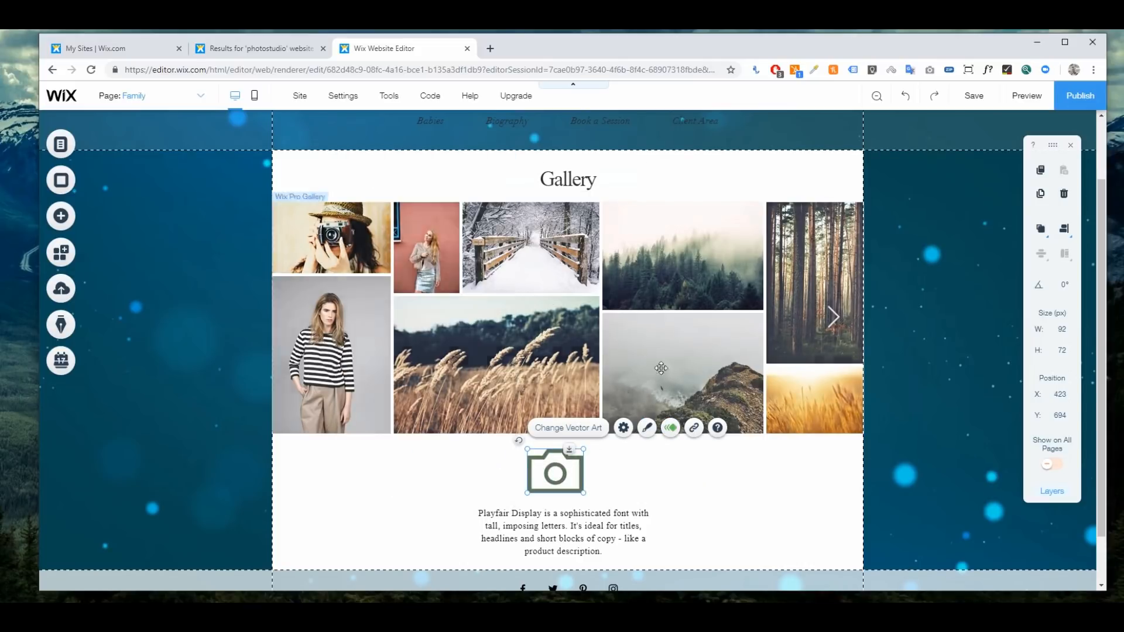
{"action": "left_click", "coordinate": [624, 429]}
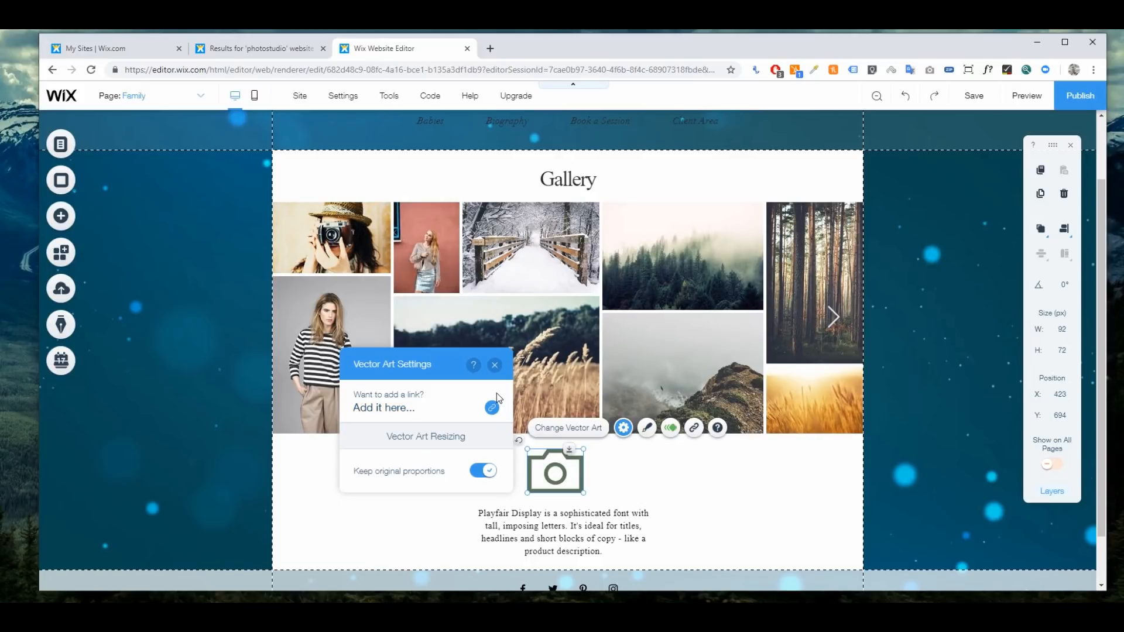
{"action": "left_click", "coordinate": [495, 366]}
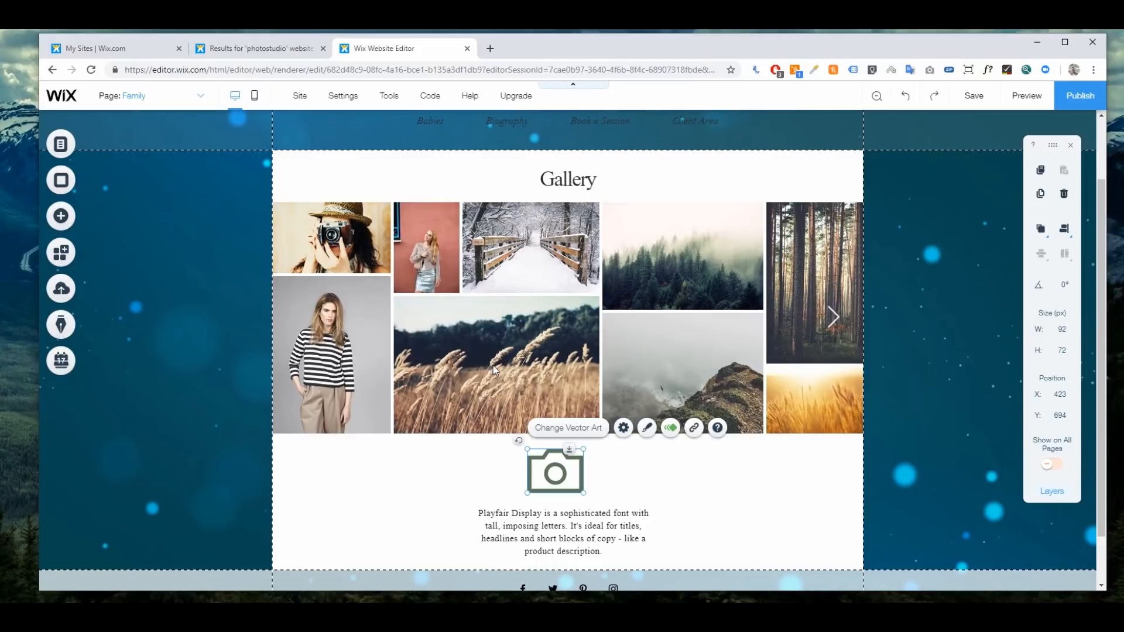
- Look through the available Lightbox templates, from the Welcome designs to the Subscribe designs
{"action": "scroll", "coordinate": [635, 452], "scroll_direction": "down", "scroll_amount": 1}
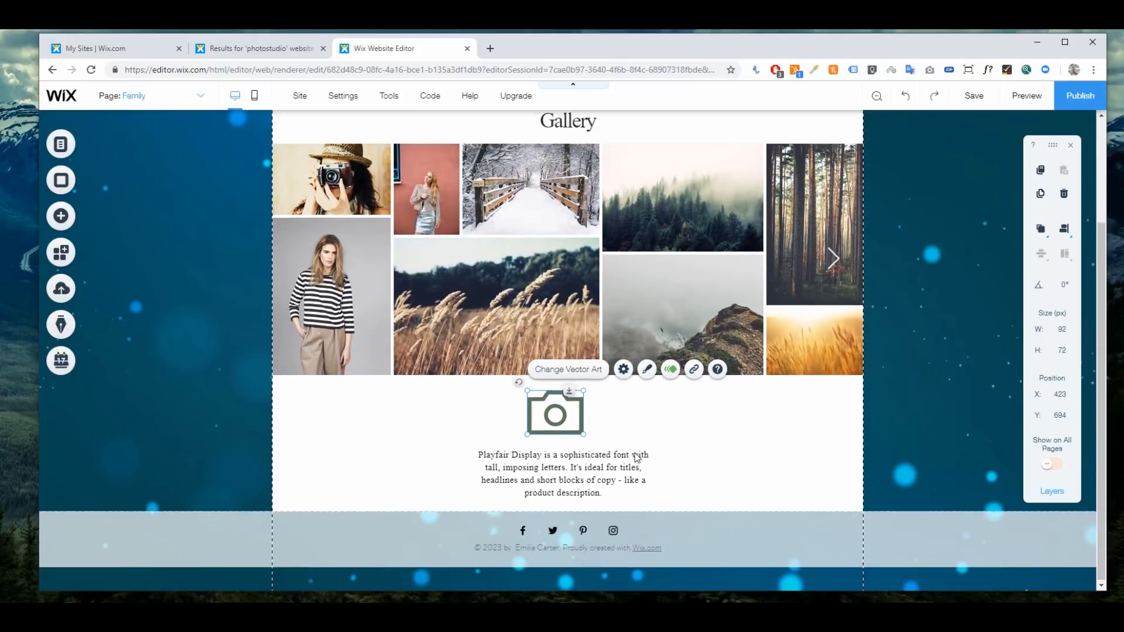
{"action": "left_click", "coordinate": [66, 224]}
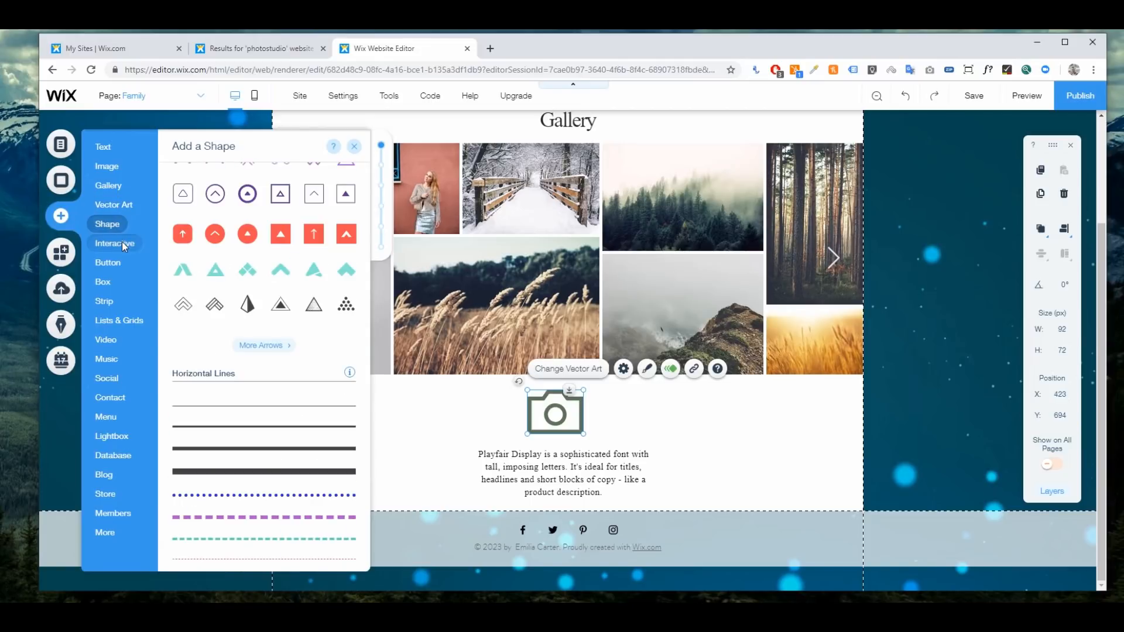
{"action": "mouse_move", "coordinate": [121, 241]}
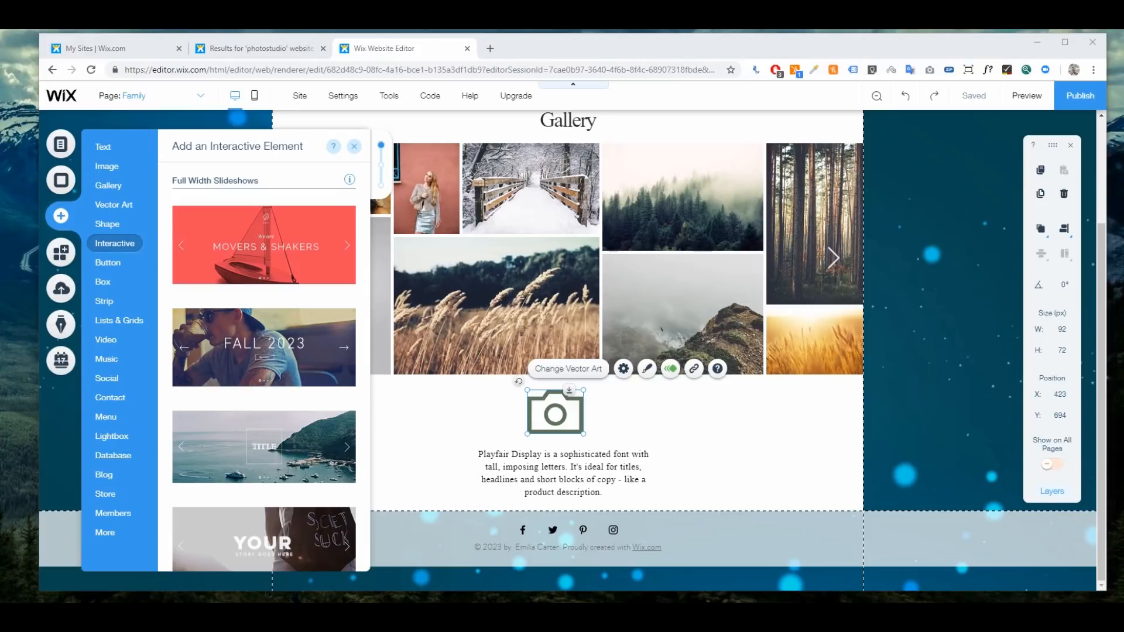
{"action": "left_click", "coordinate": [111, 436]}
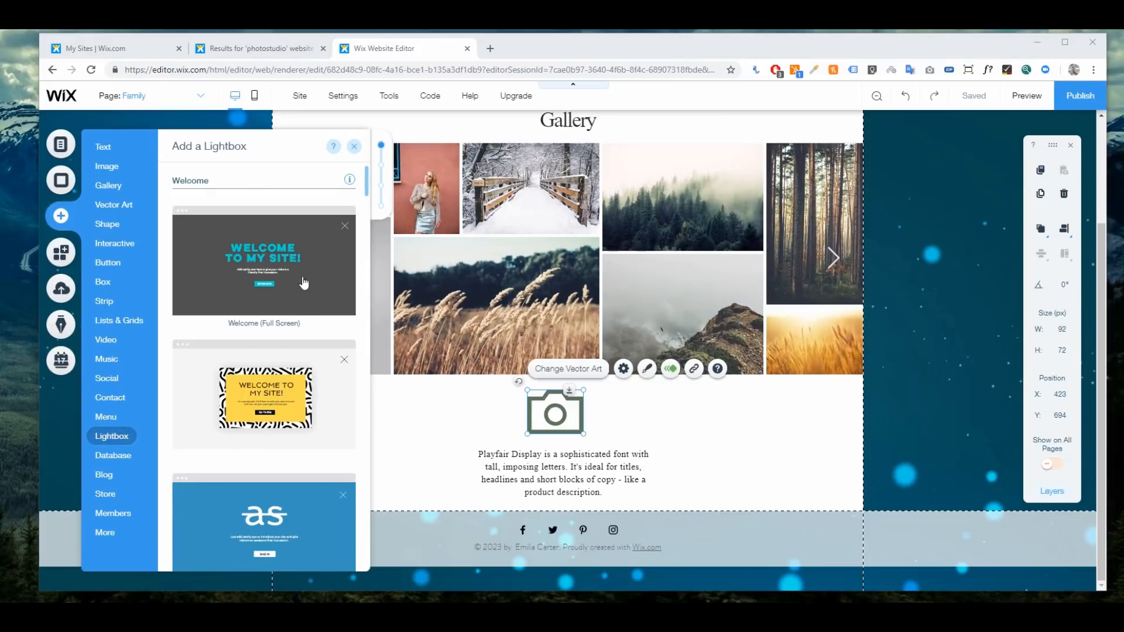
{"action": "scroll", "coordinate": [266, 324], "scroll_direction": "down", "scroll_amount": 10}
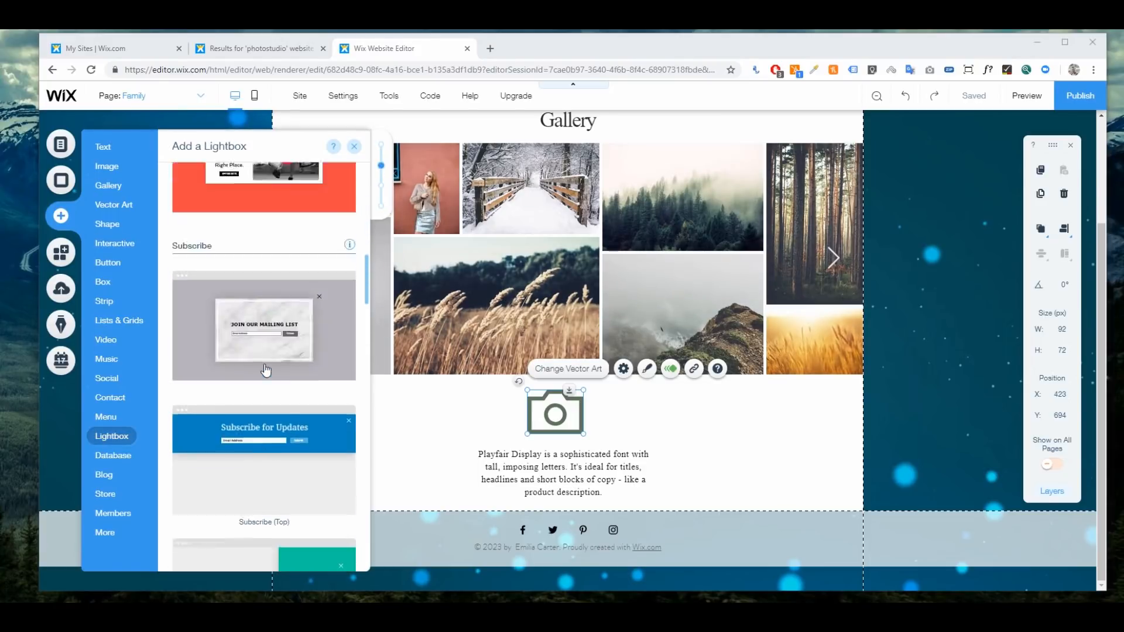
{"action": "scroll", "coordinate": [267, 370], "scroll_direction": "up", "scroll_amount": 10}
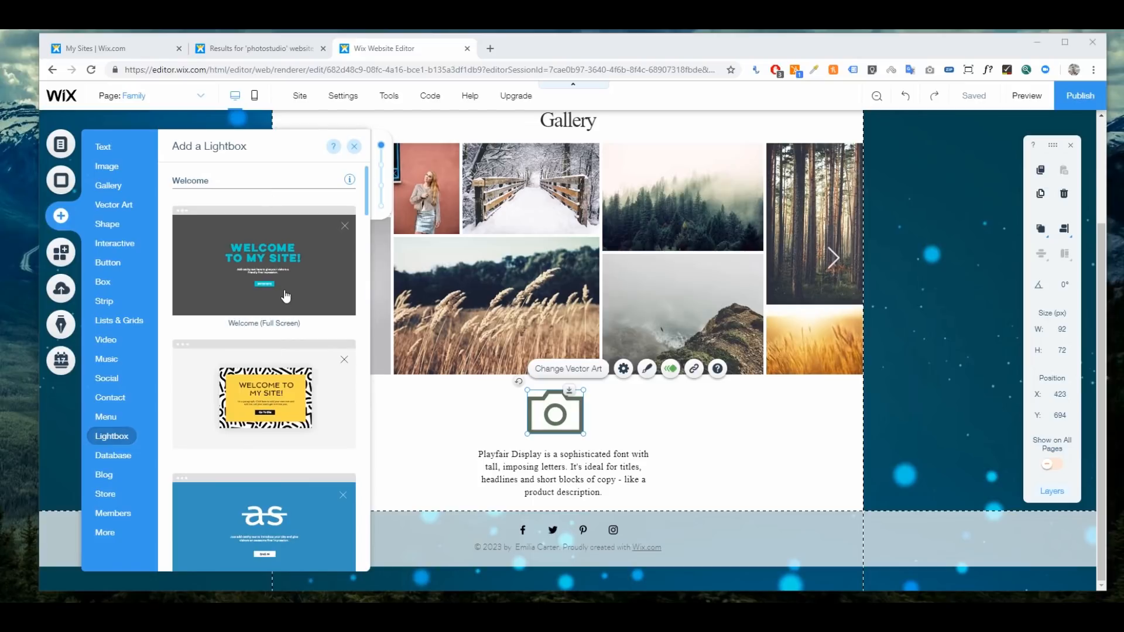
- Add the interactive full-width slideshow with the "YOUR BRAND" slide to the page below the gallery
{"action": "left_click", "coordinate": [115, 243]}
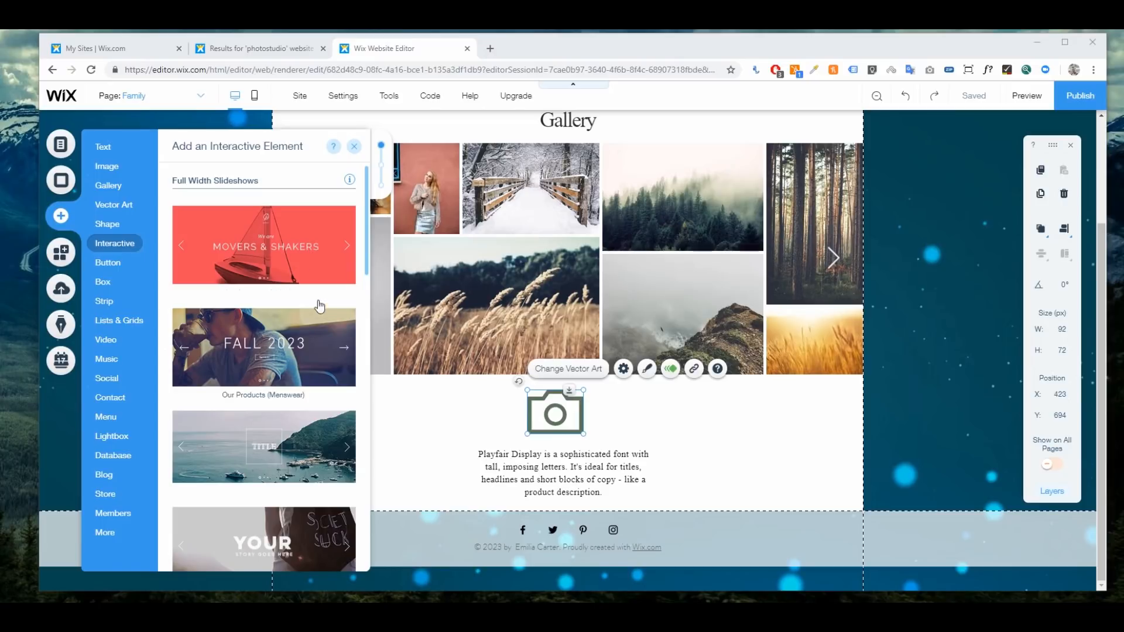
{"action": "scroll", "coordinate": [305, 366], "scroll_direction": "down", "scroll_amount": 10}
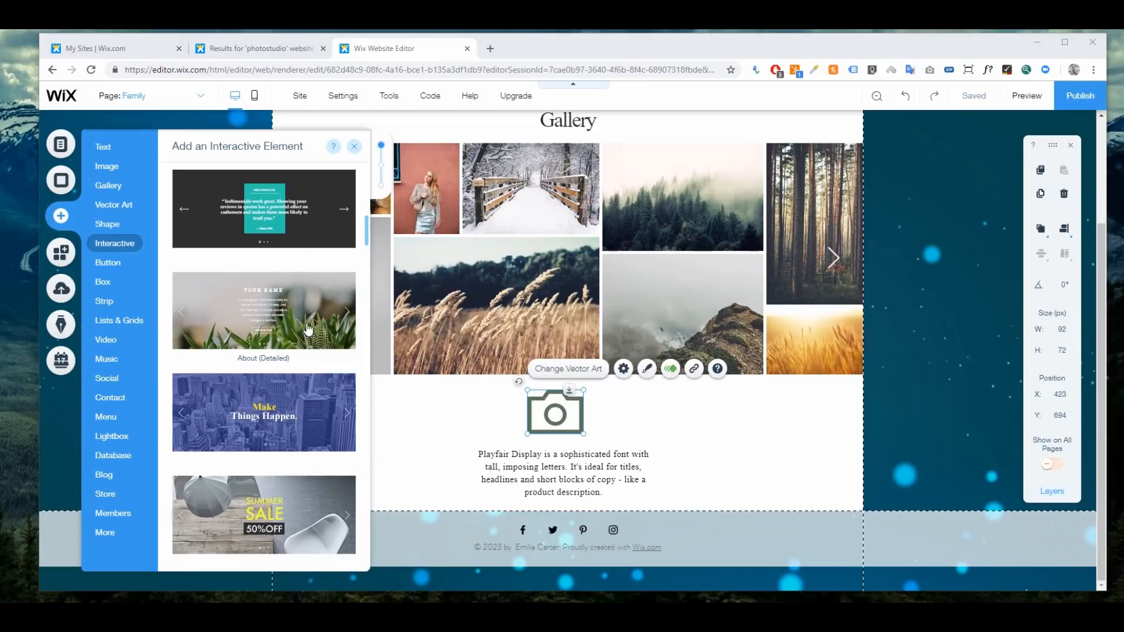
{"action": "scroll", "coordinate": [308, 329], "scroll_direction": "down", "scroll_amount": 3}
{"action": "scroll", "coordinate": [293, 339], "scroll_direction": "up", "scroll_amount": 2}
{"action": "scroll", "coordinate": [269, 354], "scroll_direction": "down", "scroll_amount": 4}
{"action": "left_click_drag", "start_coordinate": [280, 302], "coordinate": [568, 469]}
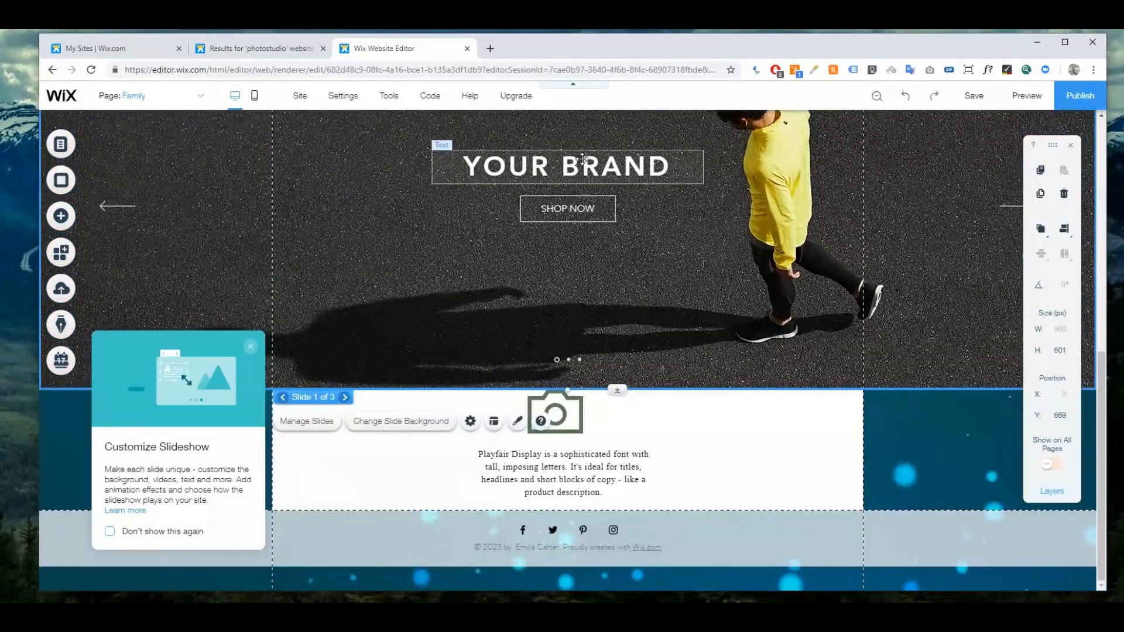
- Move the full-width slideshow down the page so it sits beneath the camera icon and paragraph
{"action": "left_click_drag", "start_coordinate": [569, 130], "coordinate": [572, 594]}
{"action": "scroll", "coordinate": [558, 448], "scroll_direction": "up", "scroll_amount": 5}
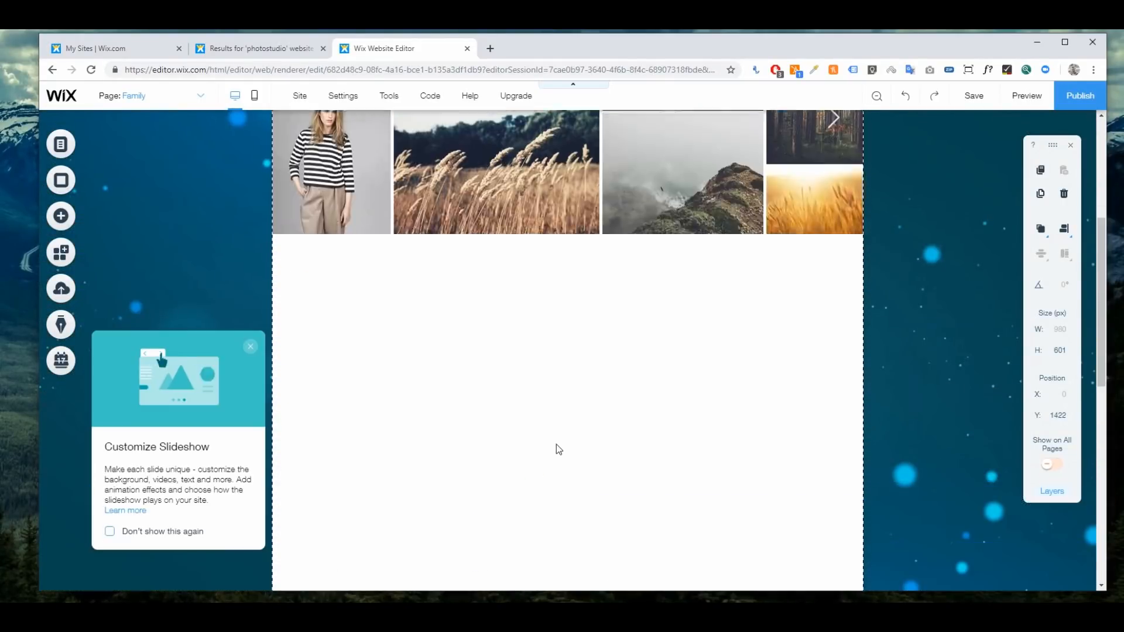
{"action": "scroll", "coordinate": [557, 439], "scroll_direction": "down", "scroll_amount": 6}
{"action": "left_click_drag", "start_coordinate": [534, 462], "coordinate": [532, 492]}
{"action": "left_click", "coordinate": [575, 364]}
{"action": "scroll", "coordinate": [578, 386], "scroll_direction": "up", "scroll_amount": 2}
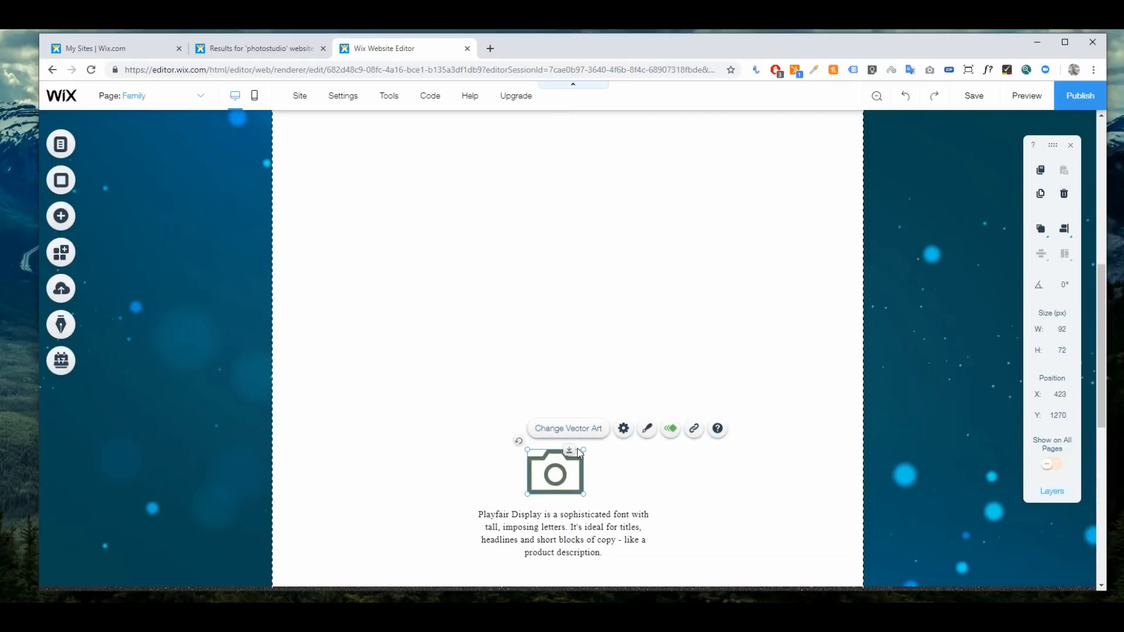
- Pull the camera icon up to Y 710 together with the paragraph and slideshow below it, closing the gap under the gallery
{"action": "left_click_drag", "start_coordinate": [569, 450], "coordinate": [584, 176]}
{"action": "scroll", "coordinate": [578, 248], "scroll_direction": "down", "scroll_amount": 3}
{"action": "scroll", "coordinate": [588, 261], "scroll_direction": "up", "scroll_amount": 6}
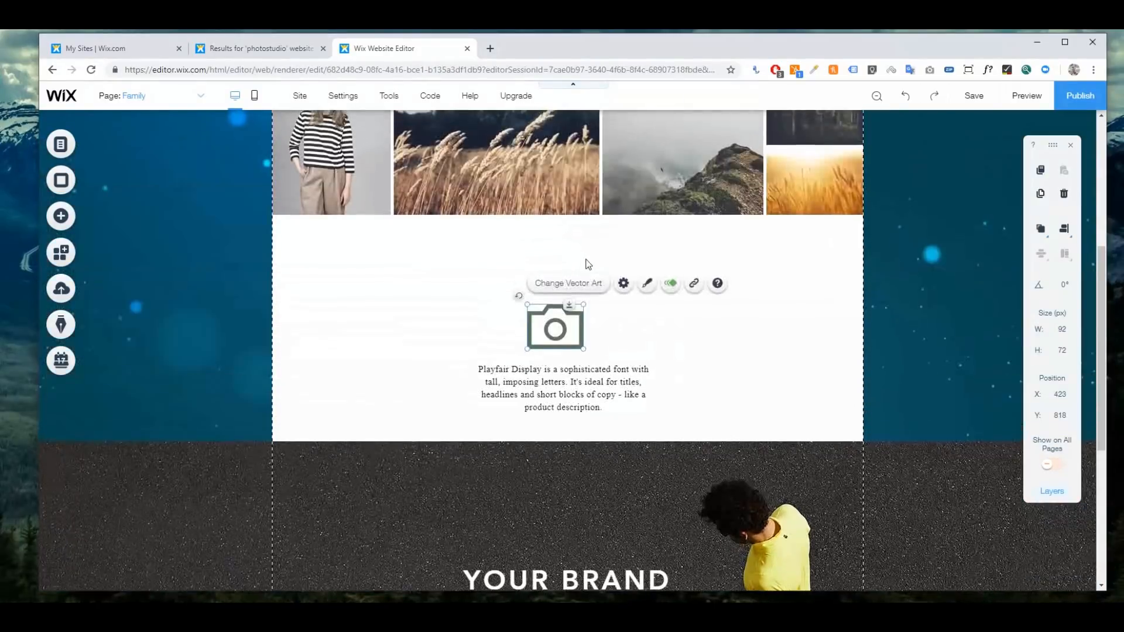
{"action": "left_click_drag", "start_coordinate": [571, 361], "coordinate": [574, 297]}
{"action": "scroll", "coordinate": [502, 448], "scroll_direction": "down", "scroll_amount": 3}
{"action": "scroll", "coordinate": [501, 440], "scroll_direction": "down", "scroll_amount": 1}
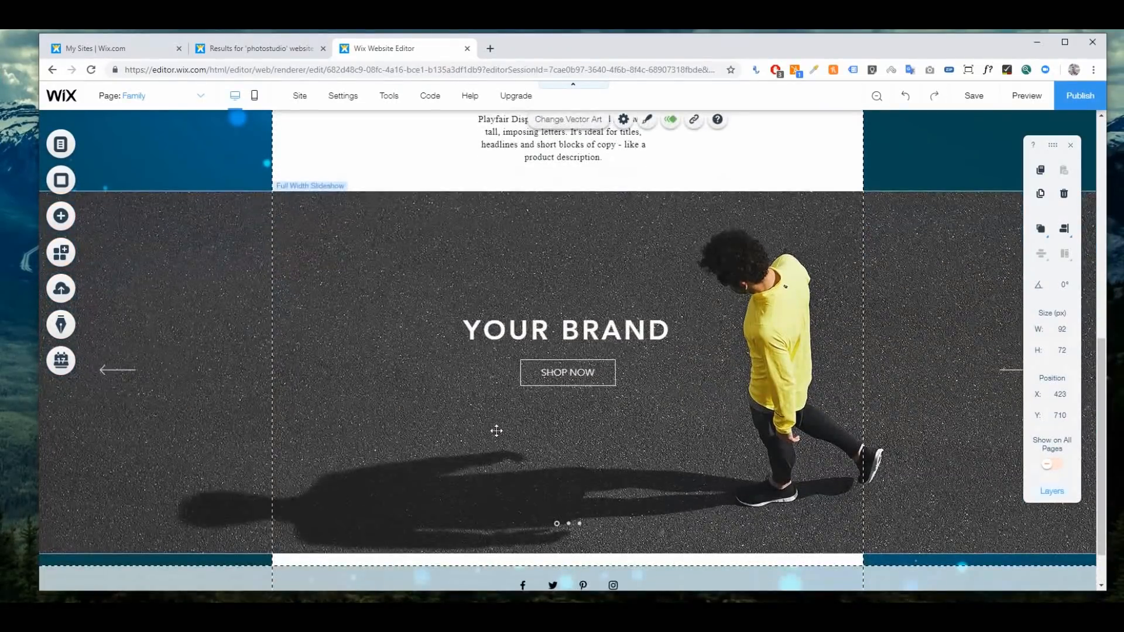
- Replace the background of slide 1 in the full-width slideshow with the free Wix image "Pebble Beach"
{"action": "left_click", "coordinate": [366, 359]}
{"action": "left_click", "coordinate": [800, 157]}
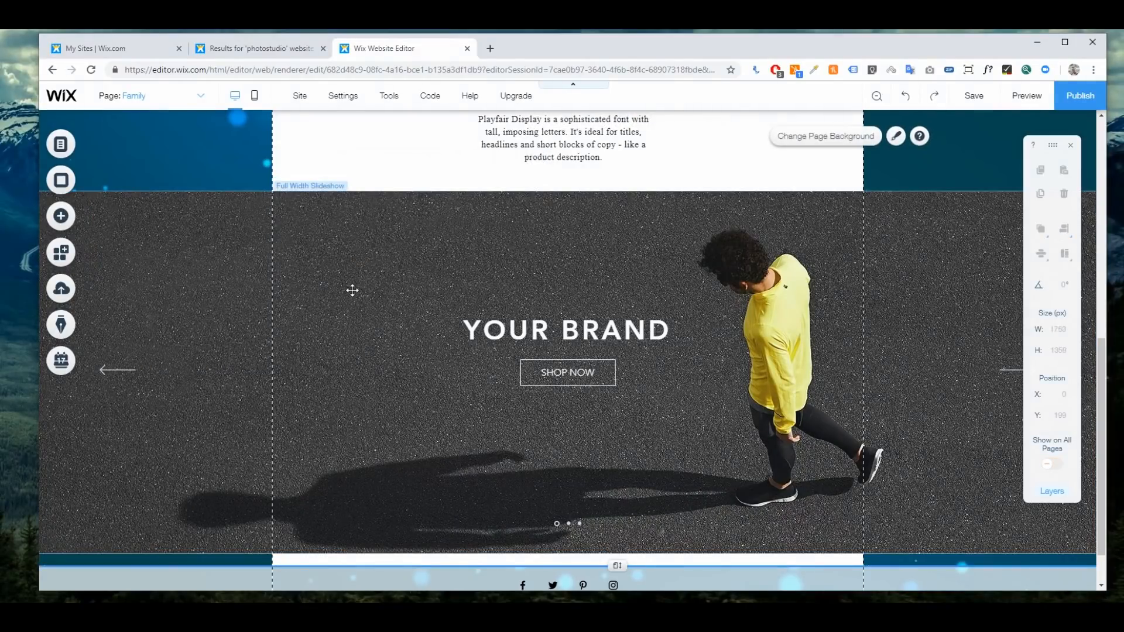
{"action": "left_click", "coordinate": [355, 291]}
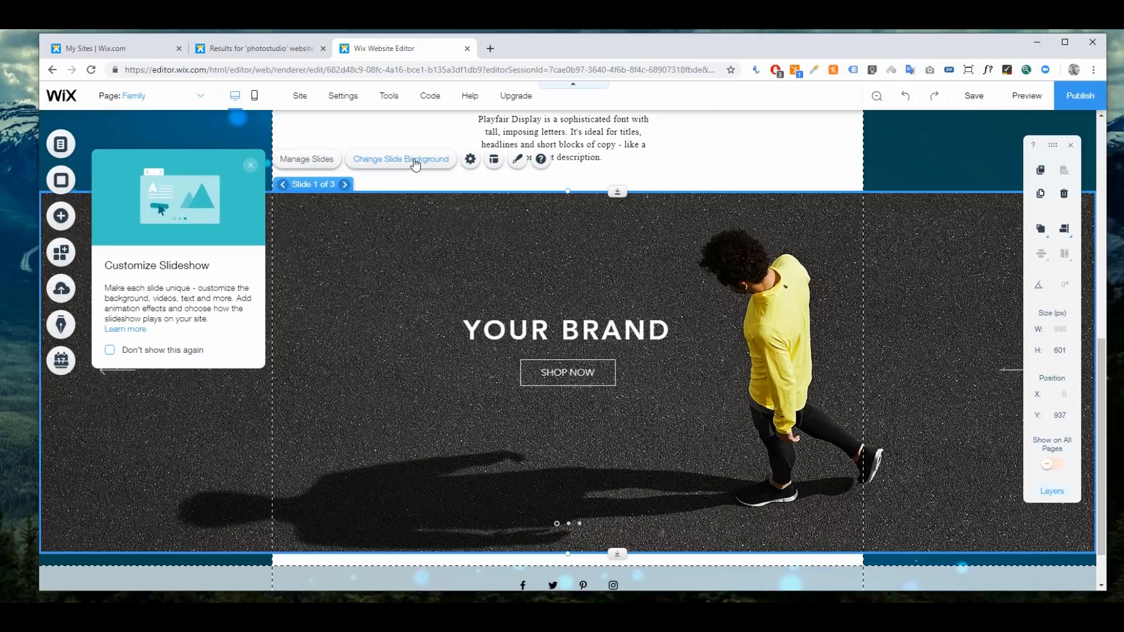
{"action": "left_click", "coordinate": [378, 163]}
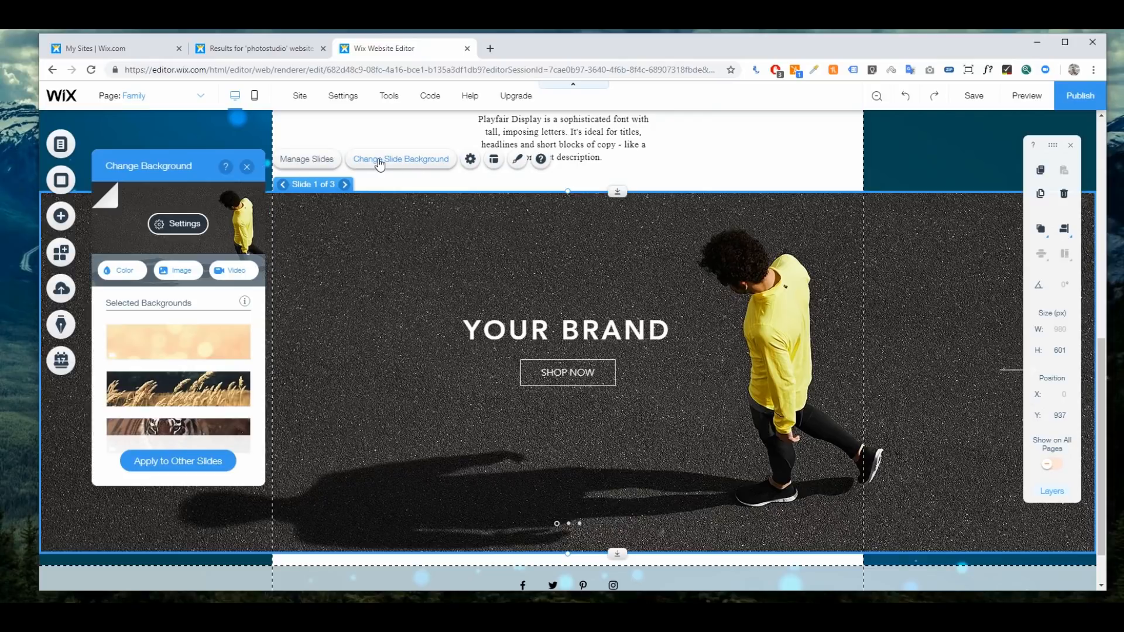
{"action": "left_click", "coordinate": [180, 267]}
{"action": "left_click", "coordinate": [160, 321]}
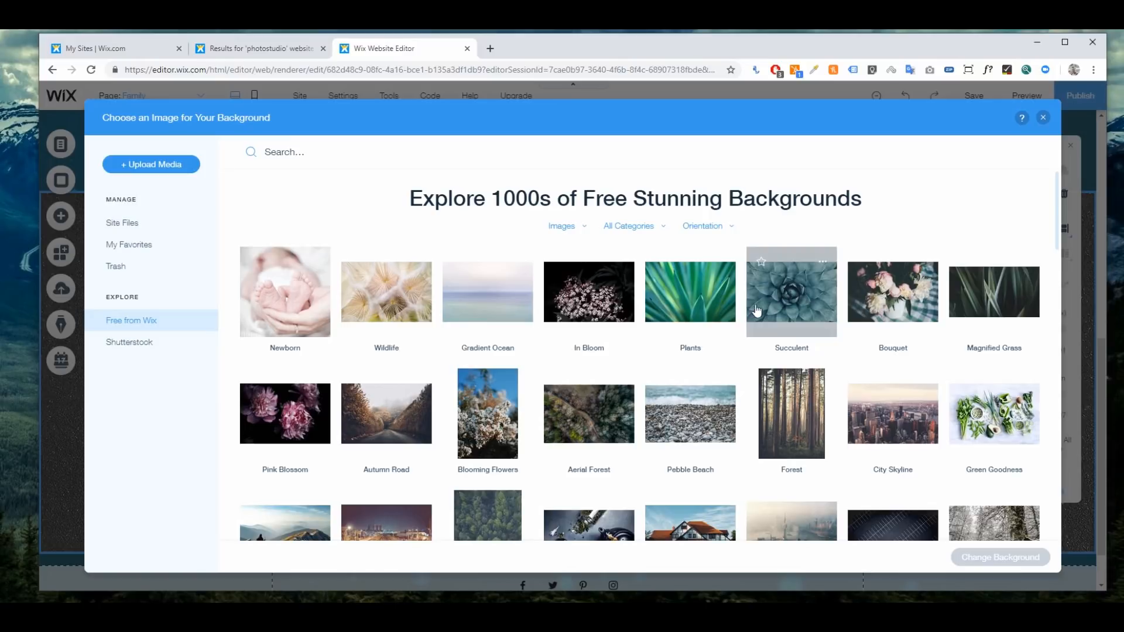
{"action": "left_click", "coordinate": [718, 405]}
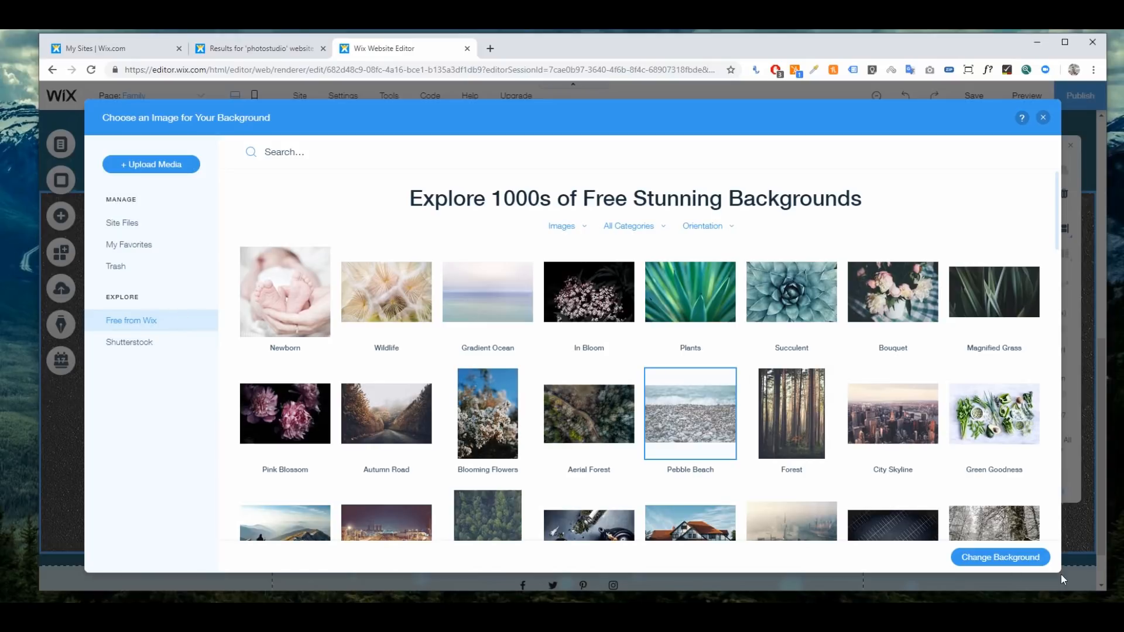
{"action": "left_click", "coordinate": [1022, 557]}
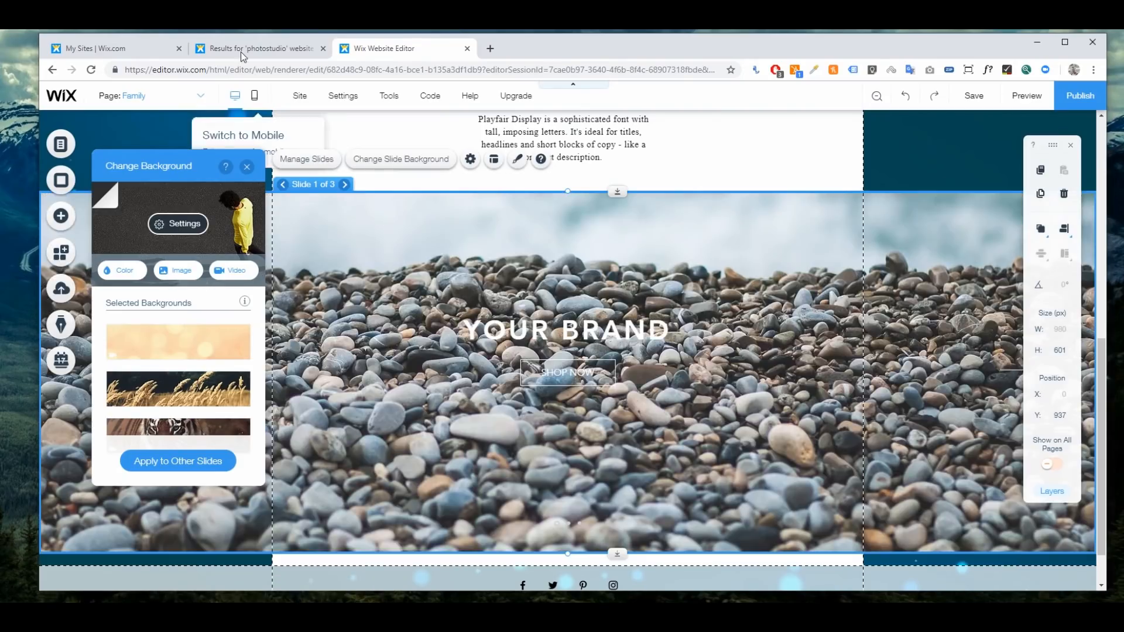
{"action": "left_click", "coordinate": [246, 168]}
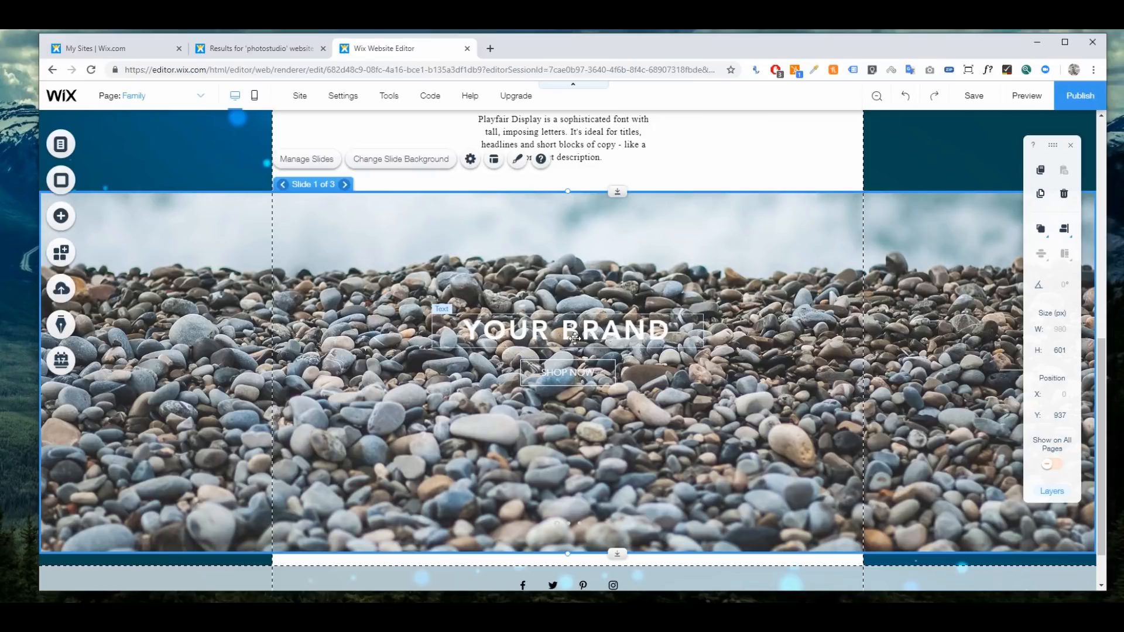
- Recolor the slide's "YOUR BRAND" title to black (#000000)
{"action": "left_click", "coordinate": [575, 338]}
{"action": "double_click", "coordinate": [574, 338]}
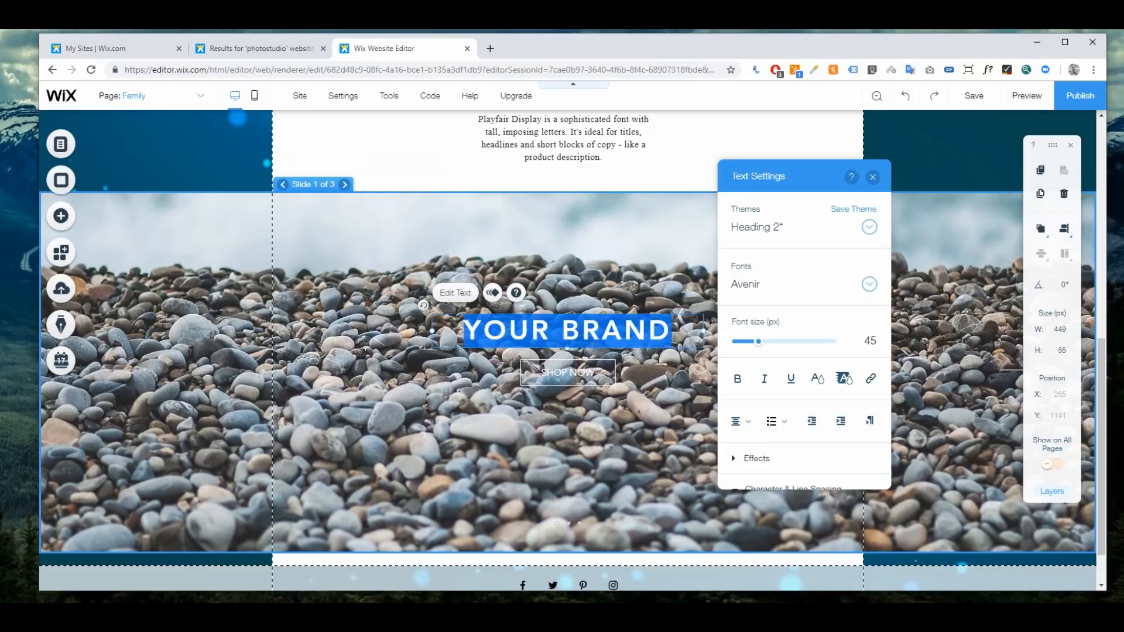
{"action": "left_click", "coordinate": [817, 381]}
{"action": "left_click", "coordinate": [744, 372]}
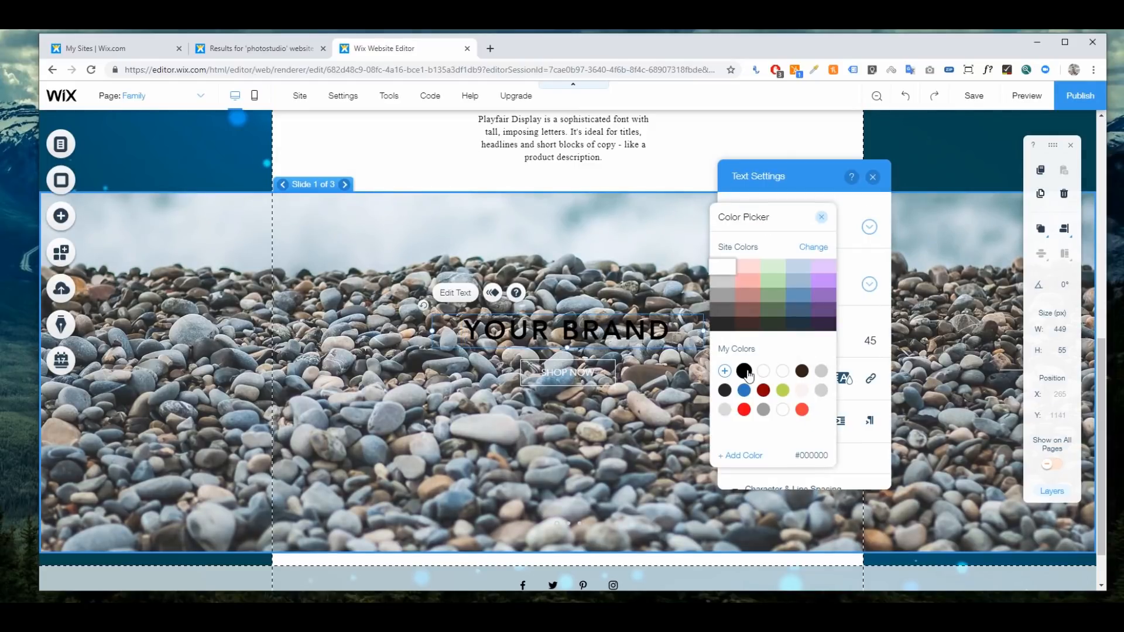
{"action": "left_click", "coordinate": [823, 219]}
{"action": "left_click", "coordinate": [873, 177]}
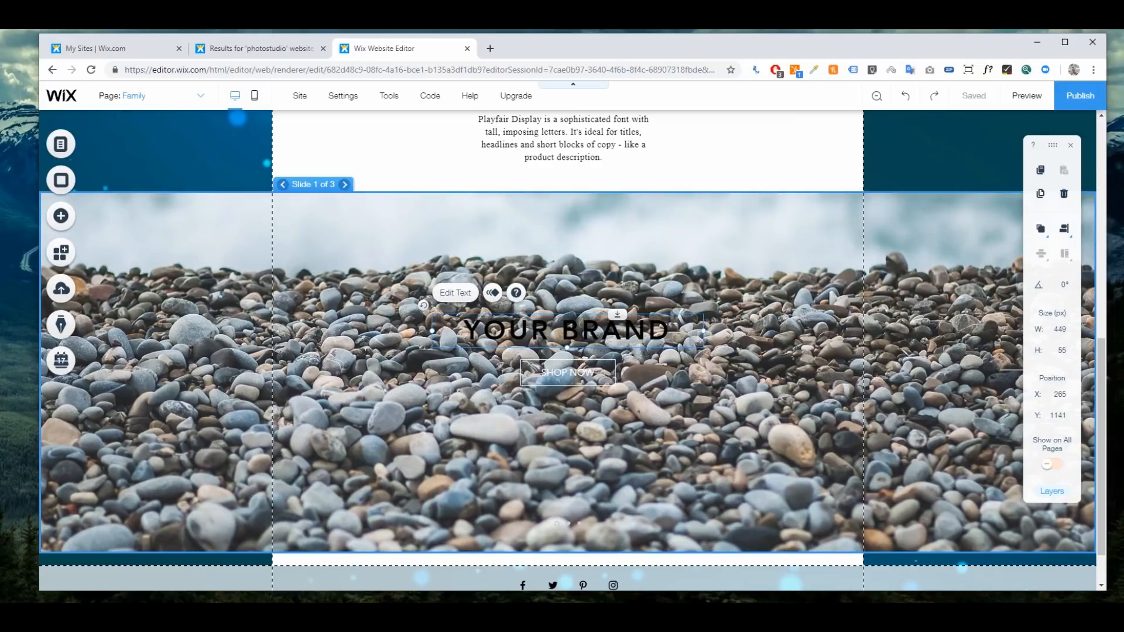
- Add the medium-gray themed container box to slide 1, beneath the "SHOP NOW" button
{"action": "left_click", "coordinate": [72, 220]}
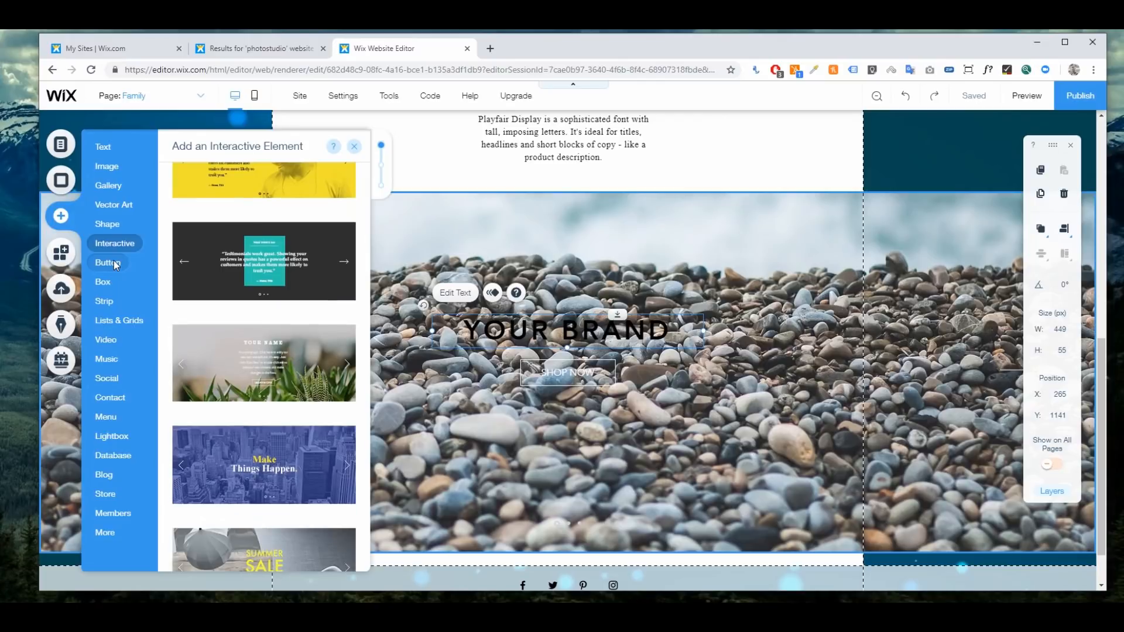
{"action": "mouse_move", "coordinate": [113, 292]}
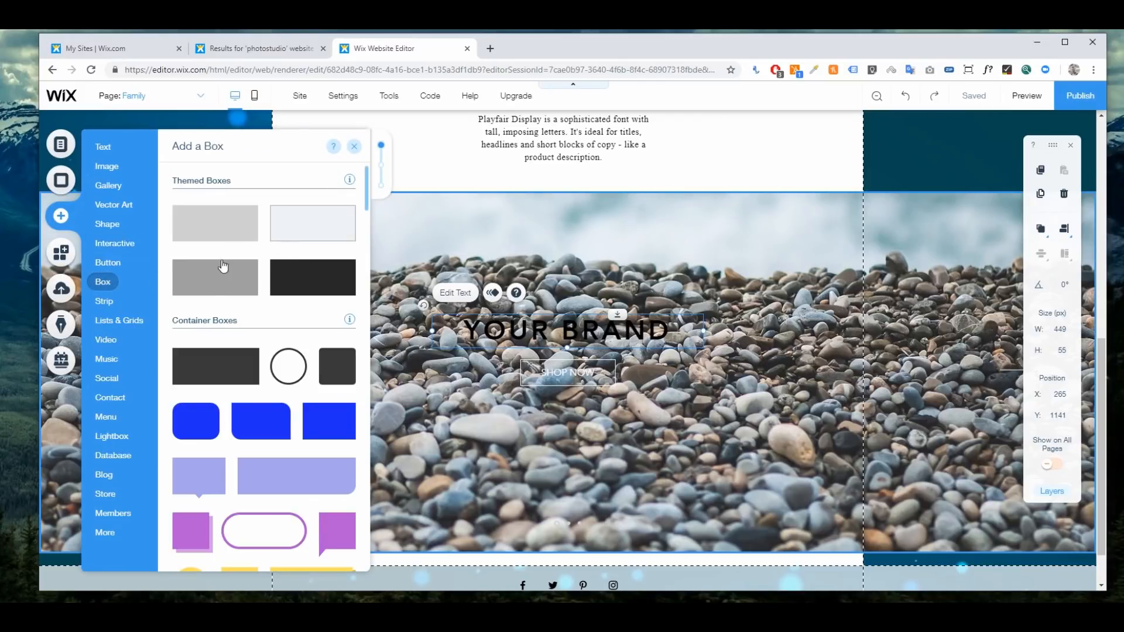
{"action": "left_click_drag", "start_coordinate": [212, 287], "coordinate": [531, 462]}
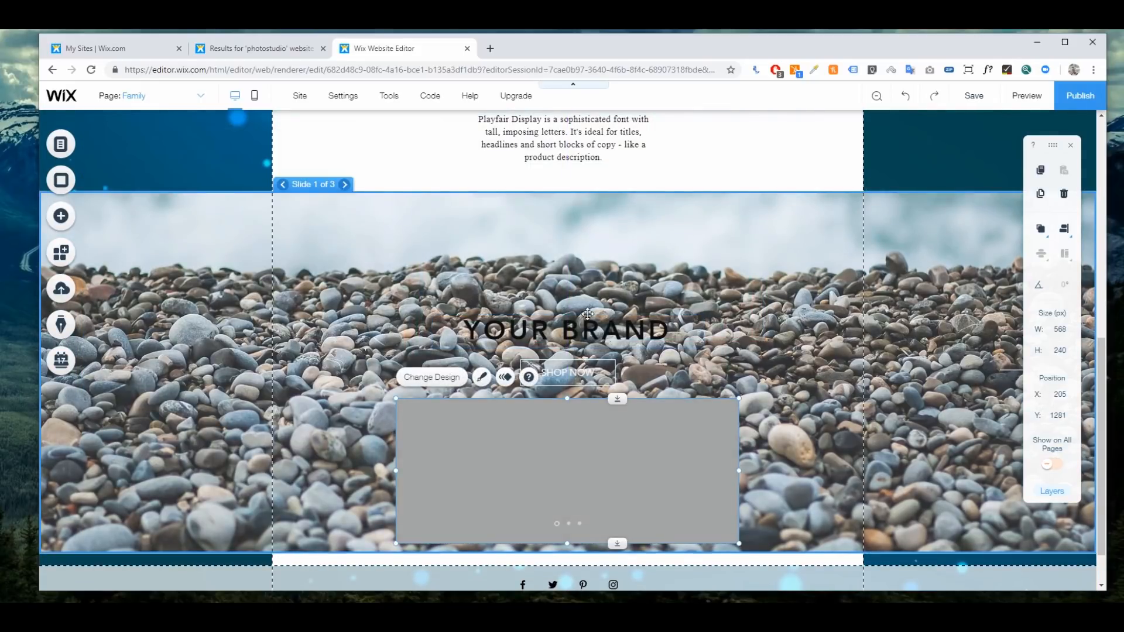
- Drop the "YOUR BRAND" title onto the gray box and move the box to the left part of the slide
{"action": "left_click_drag", "start_coordinate": [582, 335], "coordinate": [583, 460]}
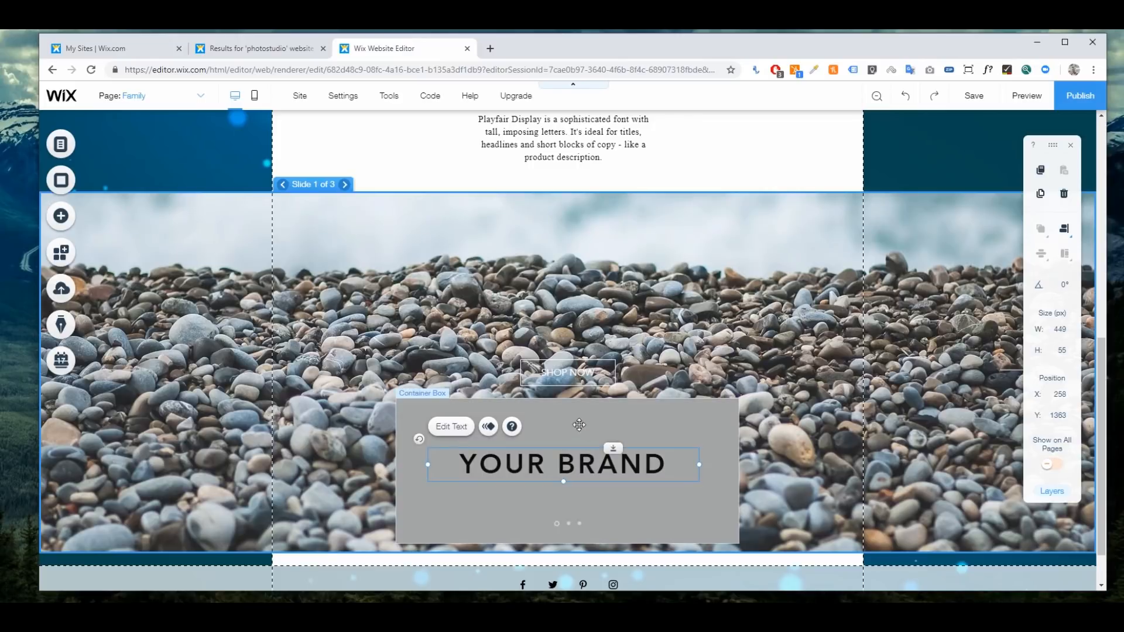
{"action": "left_click", "coordinate": [586, 418]}
{"action": "left_click_drag", "start_coordinate": [609, 414], "coordinate": [417, 302]}
{"action": "left_click", "coordinate": [375, 354]}
{"action": "left_click_drag", "start_coordinate": [375, 354], "coordinate": [519, 377]}
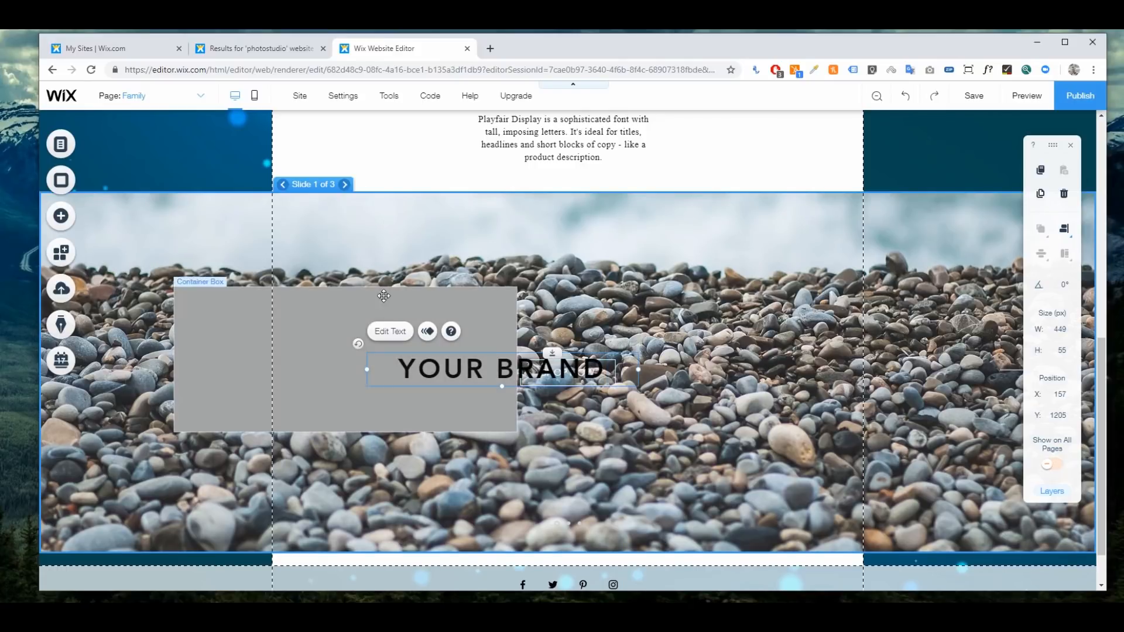
{"action": "left_click", "coordinate": [387, 309]}
{"action": "left_click_drag", "start_coordinate": [386, 309], "coordinate": [350, 354]}
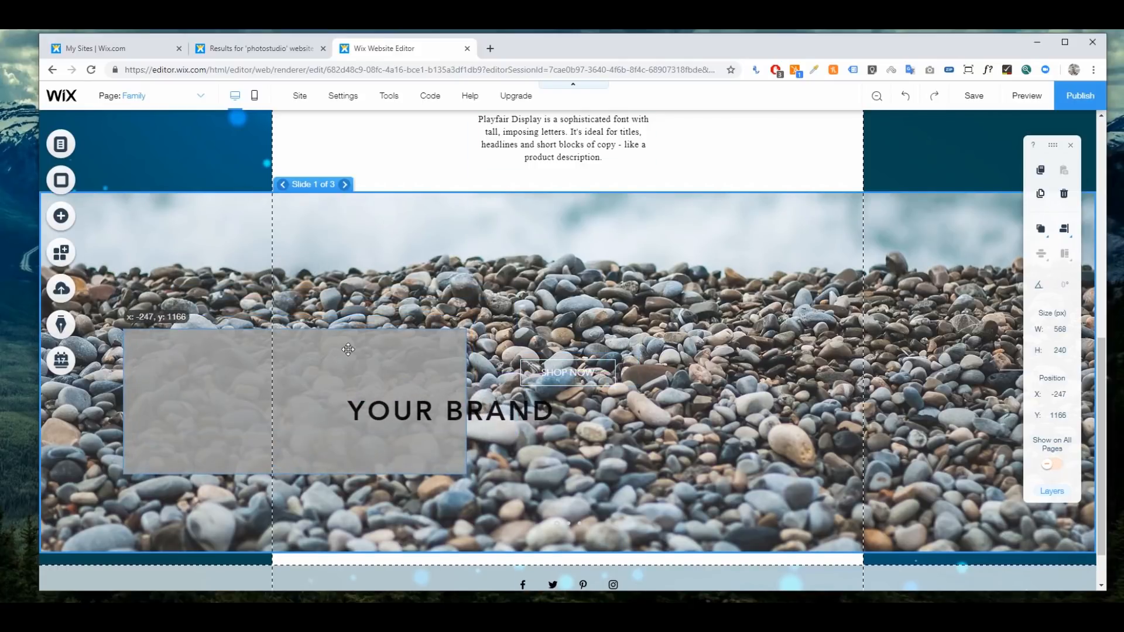
- Reposition the "YOUR BRAND" title inside the gray box and place the "SHOP NOW" button beneath it
{"action": "left_click", "coordinate": [514, 414]}
{"action": "left_click_drag", "start_coordinate": [513, 413], "coordinate": [641, 436]}
{"action": "left_click_drag", "start_coordinate": [627, 433], "coordinate": [668, 429]}
{"action": "left_click_drag", "start_coordinate": [555, 418], "coordinate": [411, 415]}
{"action": "mouse_move", "coordinate": [451, 356]}
{"action": "left_mouse_down"}
{"action": "mouse_move", "coordinate": [485, 360]}
{"action": "mouse_move", "coordinate": [446, 347]}
{"action": "left_mouse_up"}
{"action": "left_click", "coordinate": [509, 418]}
{"action": "left_click_drag", "start_coordinate": [487, 419], "coordinate": [332, 395]}
{"action": "left_click", "coordinate": [550, 377]}
{"action": "left_click_drag", "start_coordinate": [550, 377], "coordinate": [304, 419]}
- Move the gray box with its contents to the middle of the slide at X 199, Y 1066, and adjust the title's position
{"action": "left_click_drag", "start_coordinate": [386, 356], "coordinate": [650, 303]}
{"action": "left_click", "coordinate": [549, 341]}
{"action": "mouse_move", "coordinate": [549, 342]}
{"action": "left_mouse_down"}
{"action": "mouse_move", "coordinate": [549, 318]}
{"action": "mouse_move", "coordinate": [547, 330]}
{"action": "left_mouse_up"}
- Open the custom design settings of the gray container box
{"action": "left_click", "coordinate": [615, 293]}
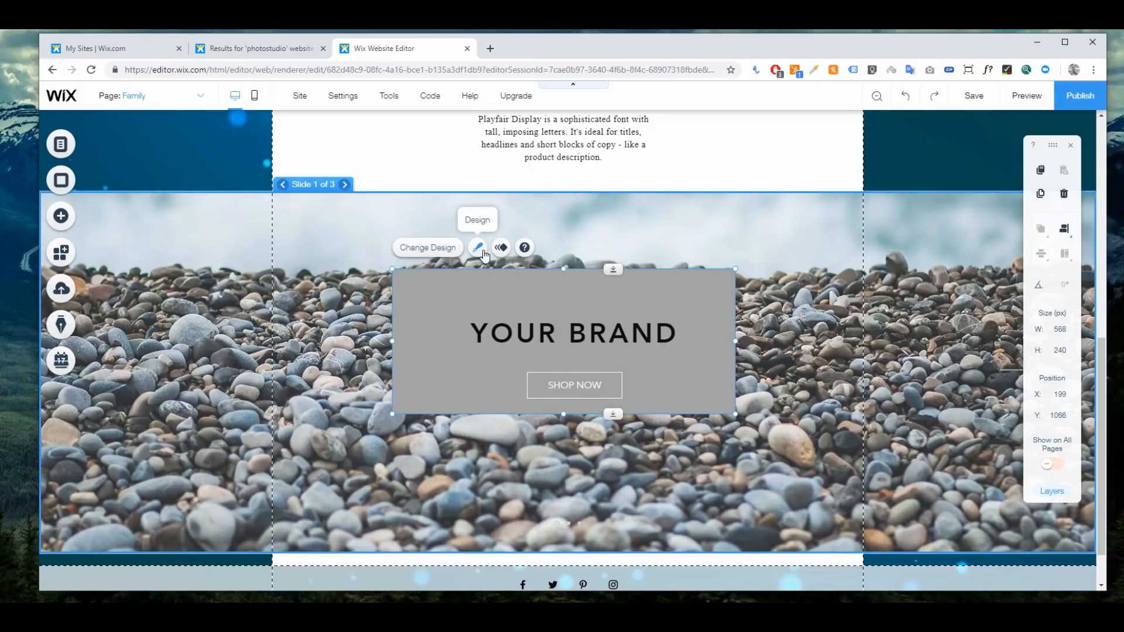
{"action": "left_click", "coordinate": [479, 248]}
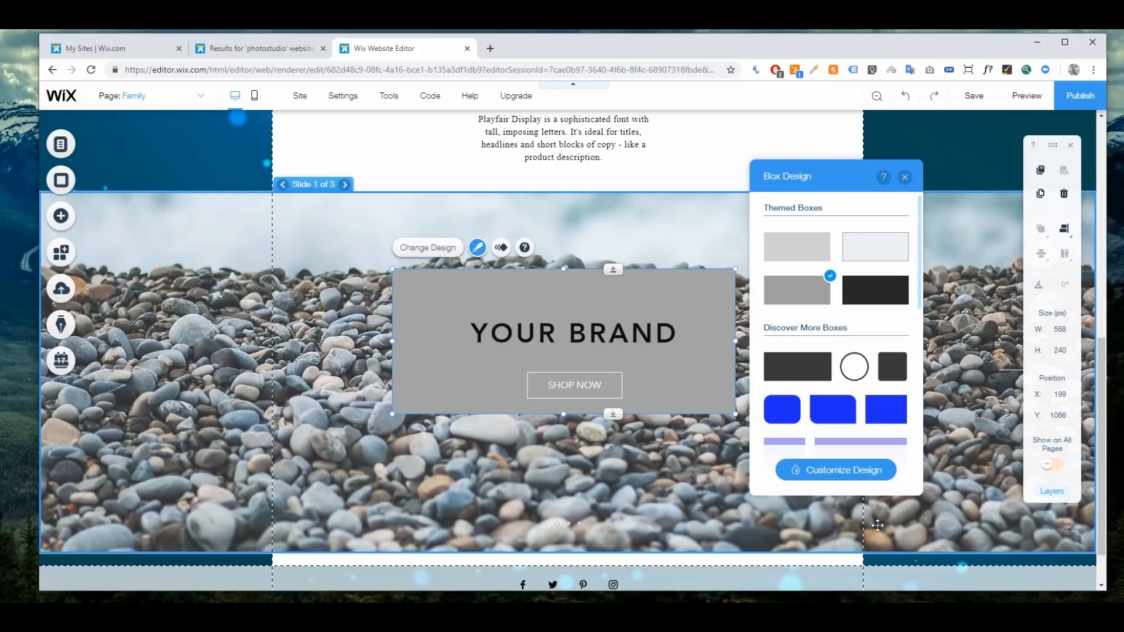
{"action": "left_click", "coordinate": [849, 482]}
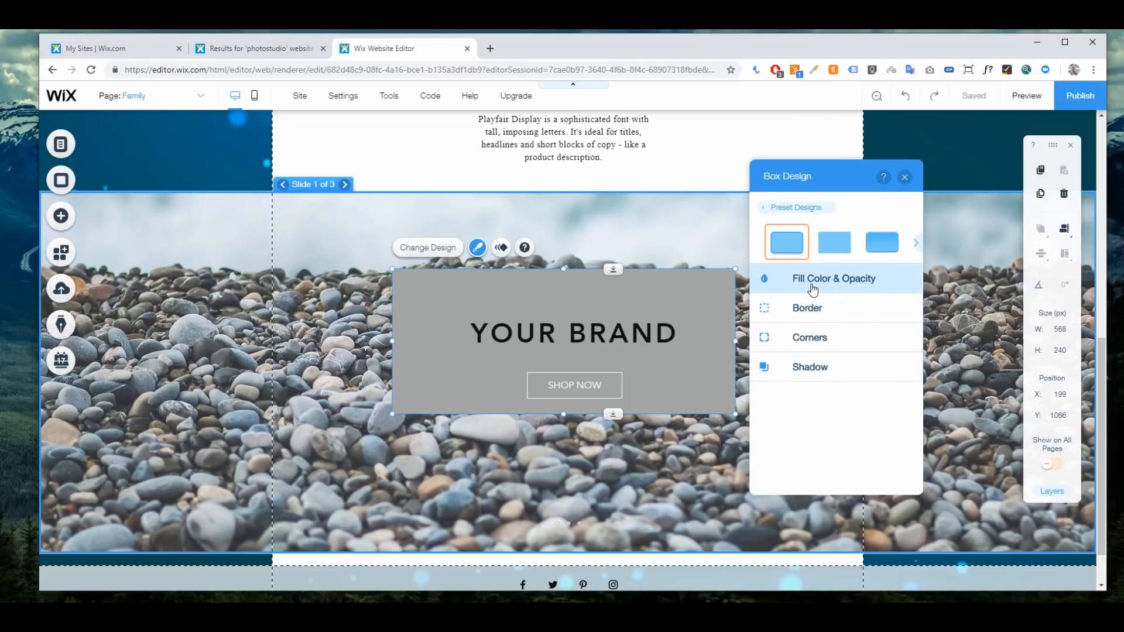
- Lower the background opacity of the container box around YOUR BRAND to about 87%
{"action": "left_click", "coordinate": [812, 286]}
{"action": "left_click_drag", "start_coordinate": [842, 328], "coordinate": [837, 329]}
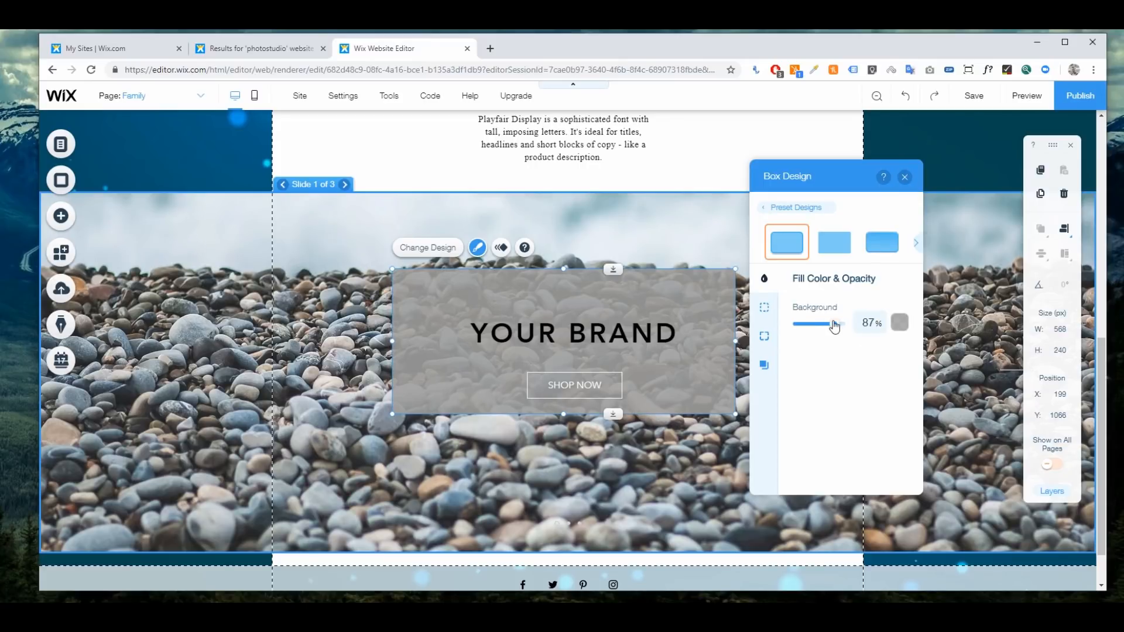
{"action": "left_click_drag", "start_coordinate": [833, 327], "coordinate": [835, 323]}
{"action": "left_click", "coordinate": [905, 176]}
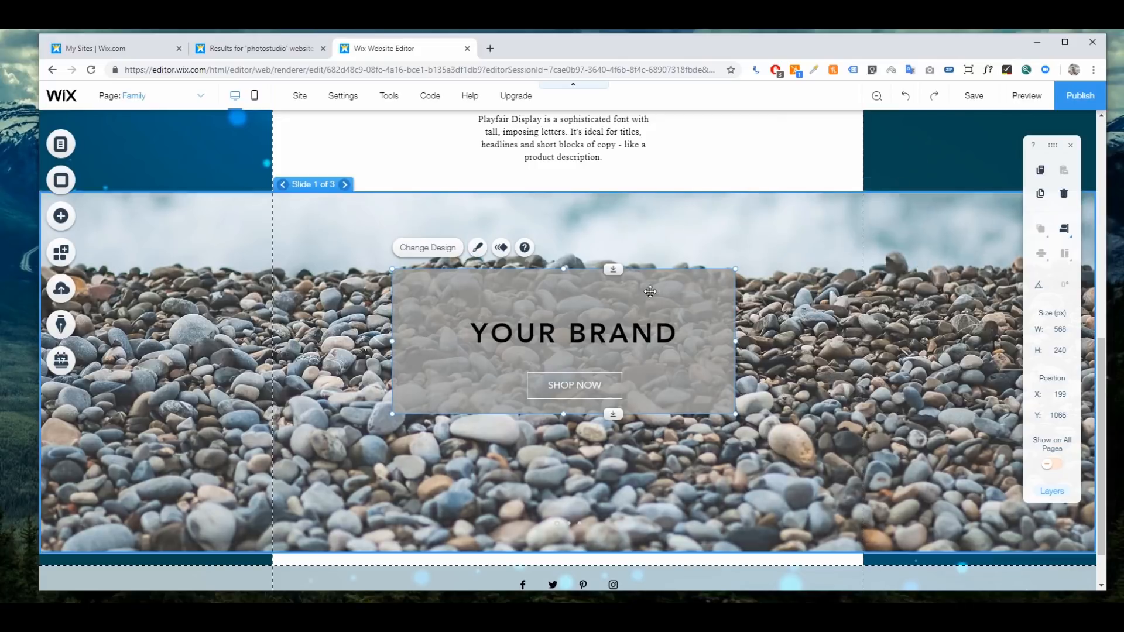
- Replace the YOUR BRAND heading text with "Photostudio"
{"action": "double_click", "coordinate": [608, 328]}
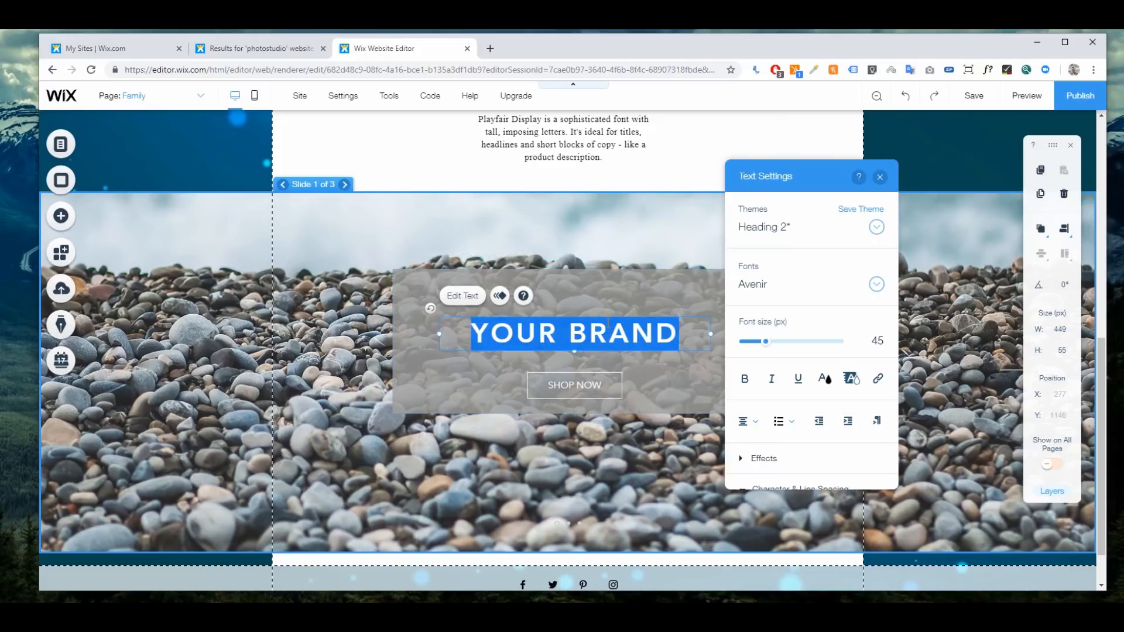
{"action": "type", "text": "Pho"}
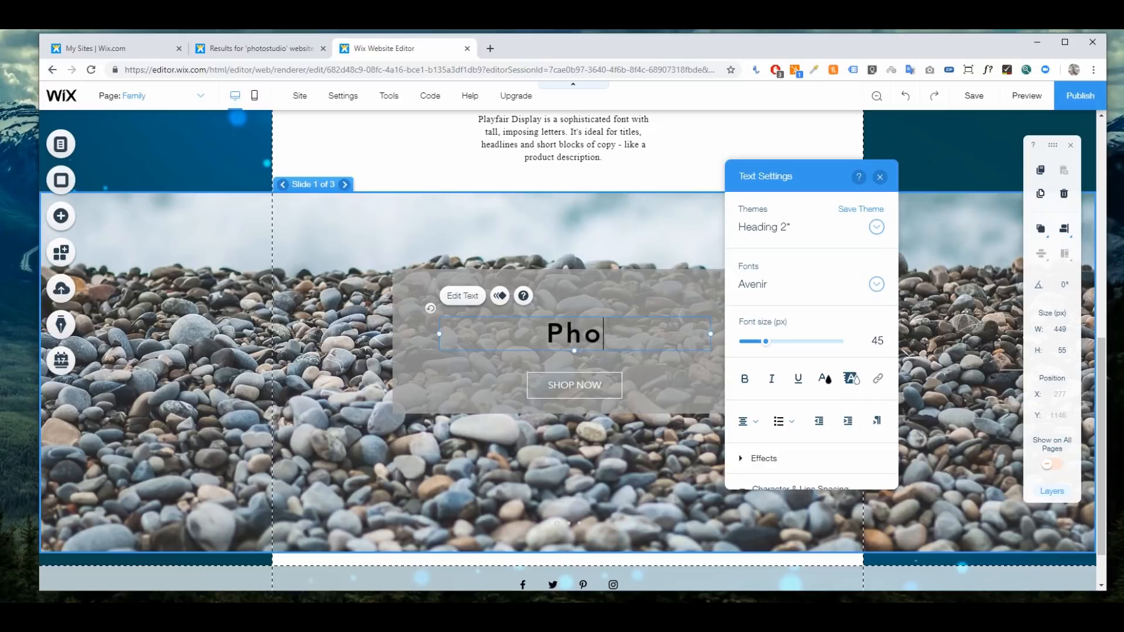
{"action": "type", "text": "tostu"}
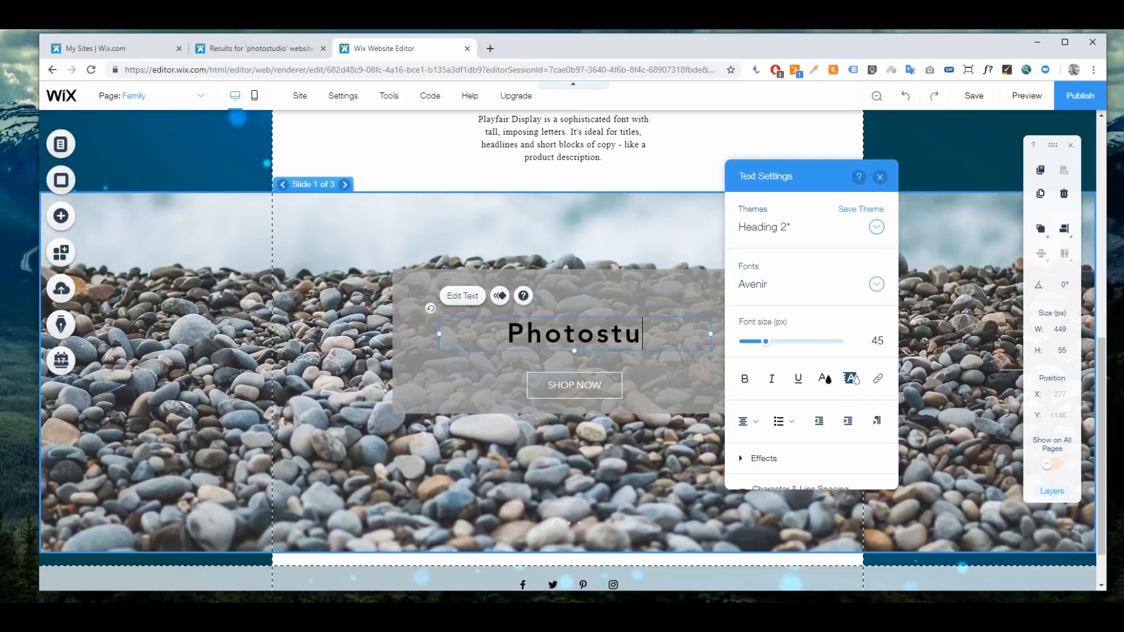
{"action": "type", "text": "dio"}
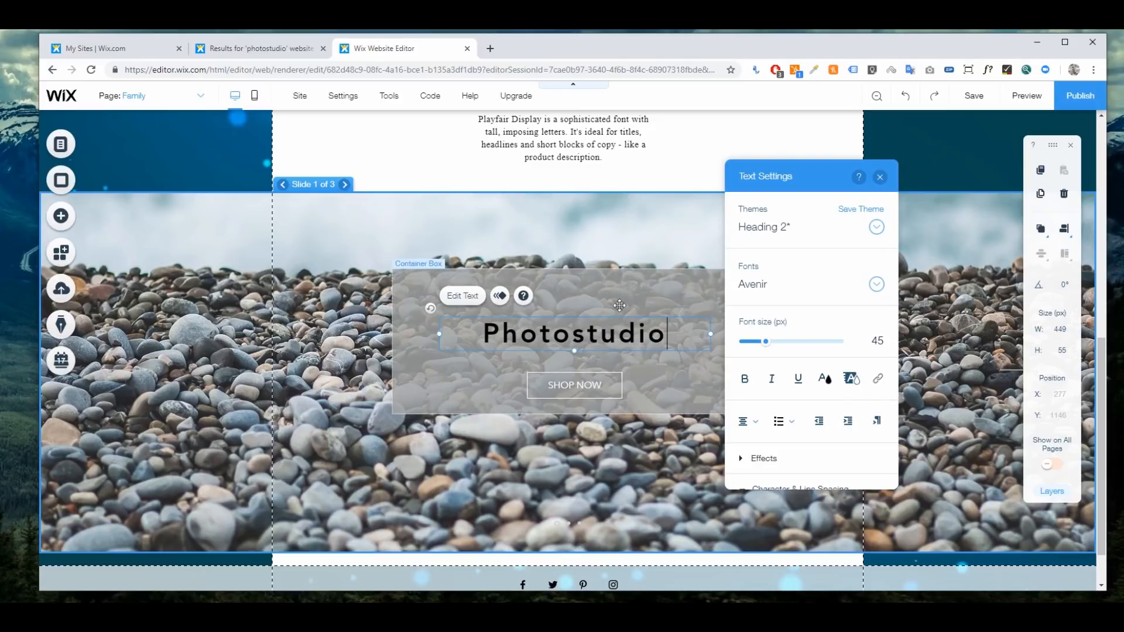
- Select the whole Photostudio heading and try blue #3078BE as its text colour
{"action": "key", "text": "shift+Left"}
{"action": "key", "text": "shift+Left"}
{"action": "key", "text": "shift+Left"}
{"action": "key", "text": "shift+Left"}
{"action": "key", "text": "shift+Left"}
{"action": "key", "text": "shift+Left"}
{"action": "key", "text": "shift+Left"}
{"action": "key", "text": "shift+Left"}
{"action": "key", "text": "shift+Left"}
{"action": "key", "text": "shift+Left"}
{"action": "key", "text": "shift+Left"}
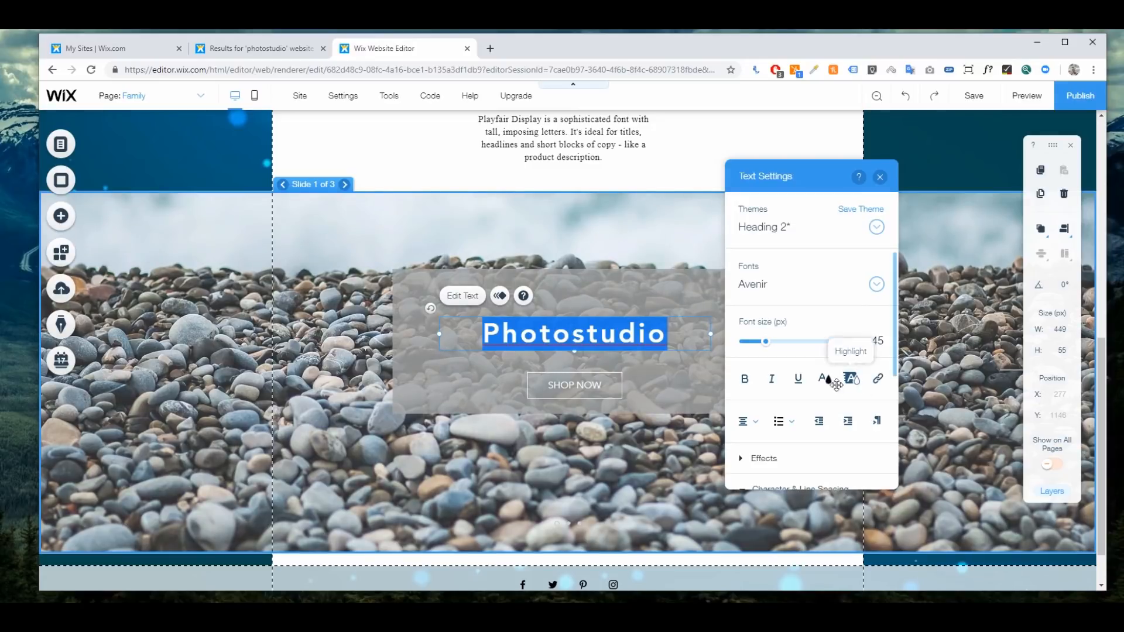
{"action": "left_click", "coordinate": [826, 380]}
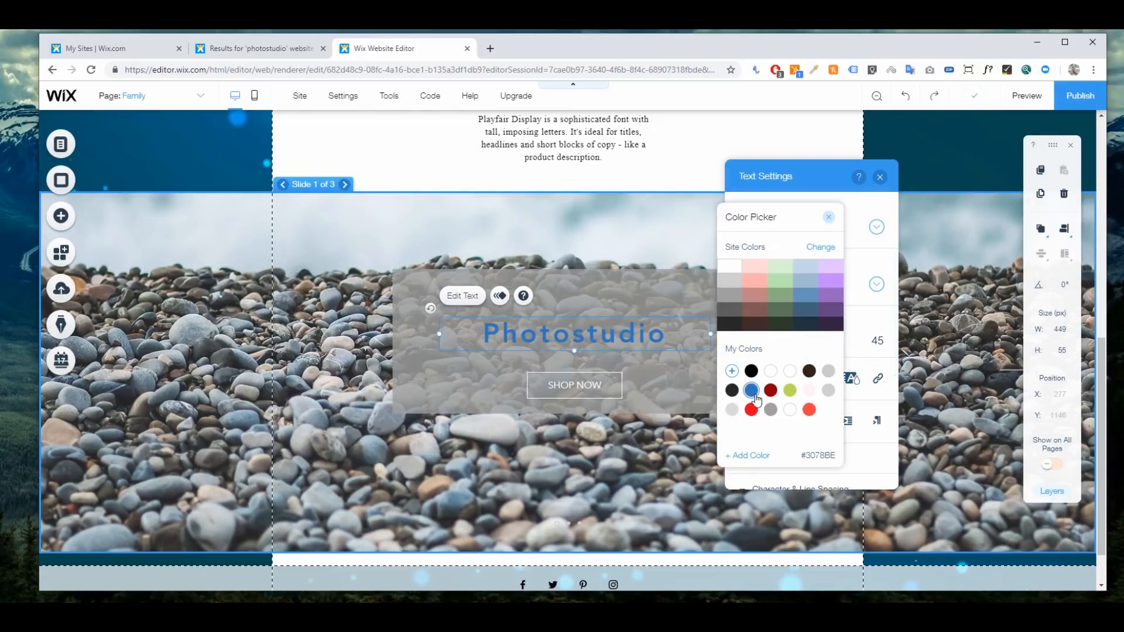
{"action": "left_click", "coordinate": [670, 335]}
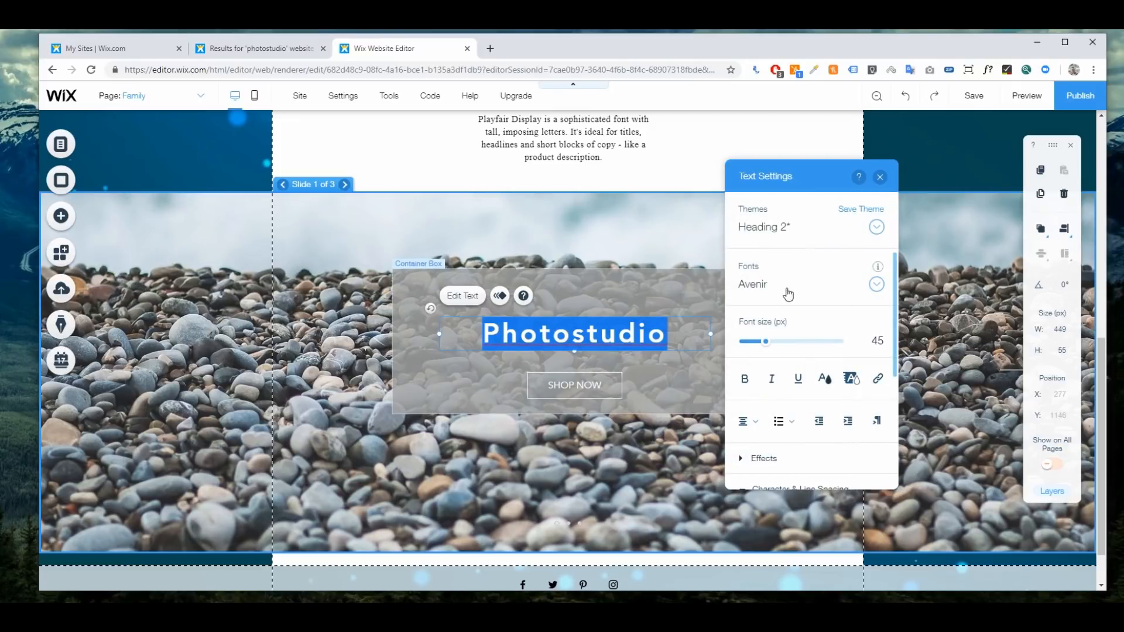
- Change the font of the Photostudio heading to Times New Roman
{"action": "left_click", "coordinate": [768, 284]}
{"action": "scroll", "coordinate": [815, 359], "scroll_direction": "down", "scroll_amount": 10}
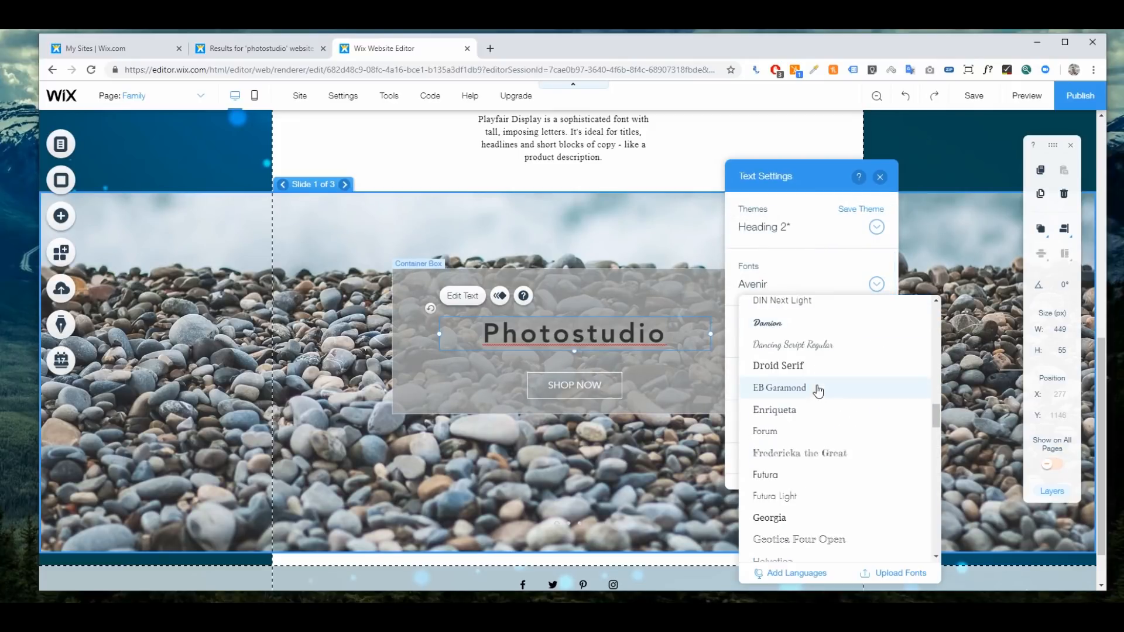
{"action": "scroll", "coordinate": [787, 417], "scroll_direction": "down", "scroll_amount": 10}
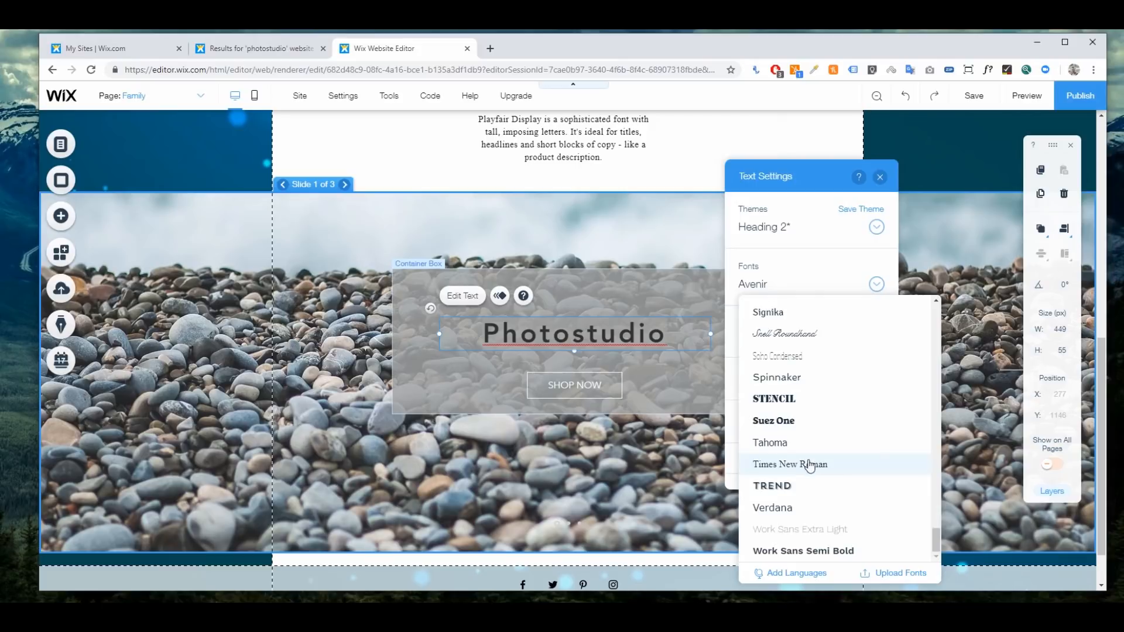
{"action": "left_click", "coordinate": [810, 463]}
{"action": "left_click", "coordinate": [673, 370]}
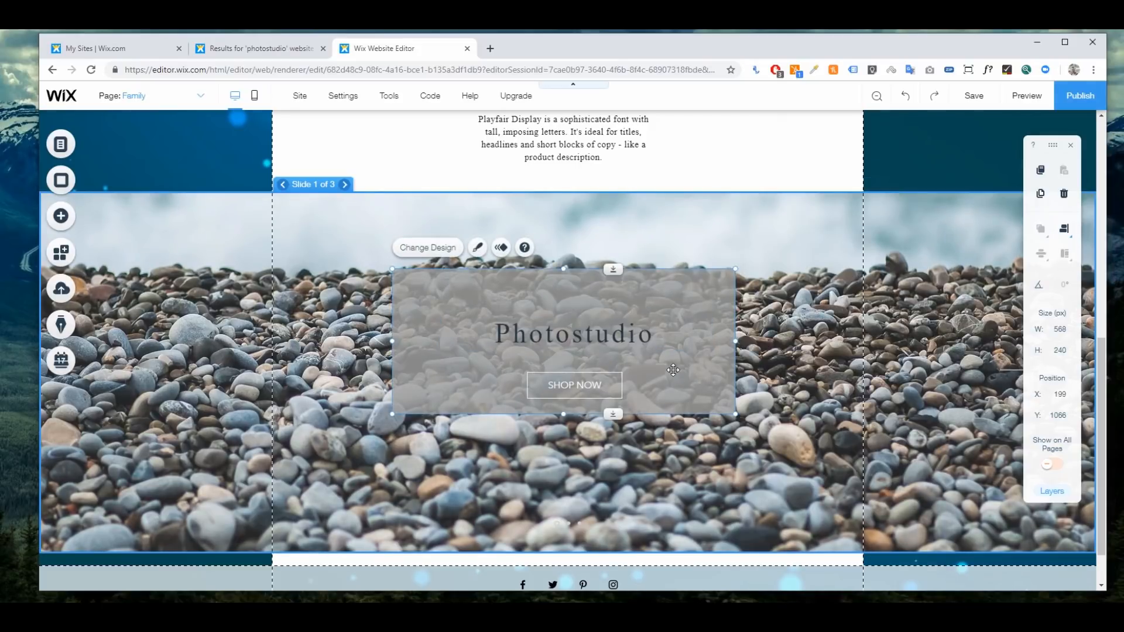
- Move the SHOP NOW button to X 405, Y 1232 and set its regular background fill colour to black (#000000)
{"action": "left_click_drag", "start_coordinate": [592, 386], "coordinate": [582, 382]}
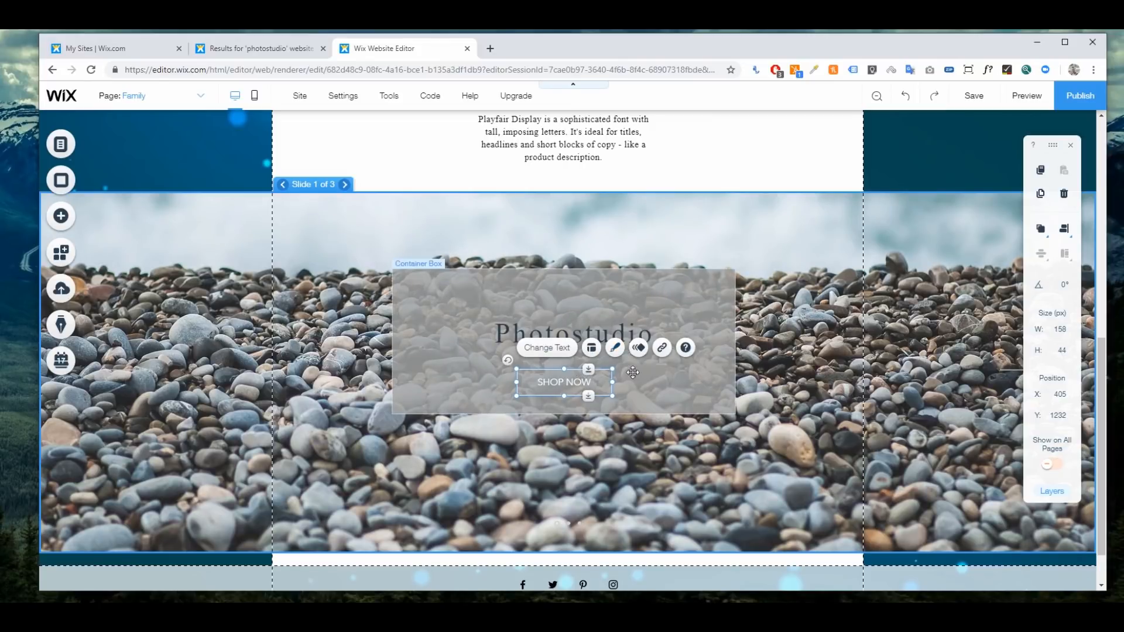
{"action": "left_click", "coordinate": [616, 349]}
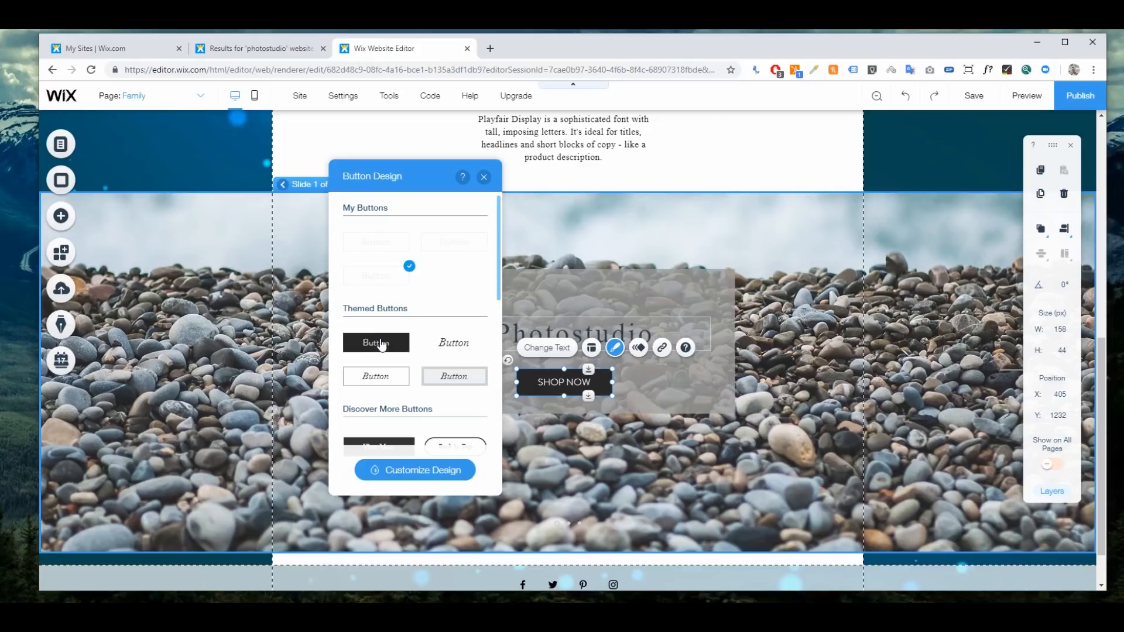
{"action": "left_click", "coordinate": [422, 463]}
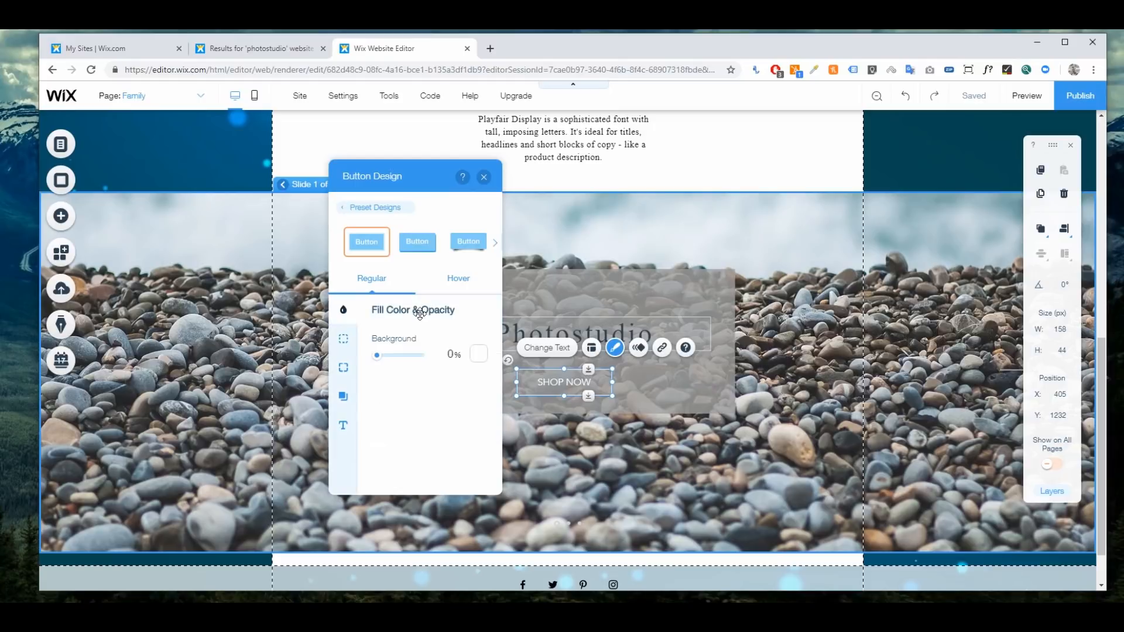
{"action": "left_click", "coordinate": [478, 354]}
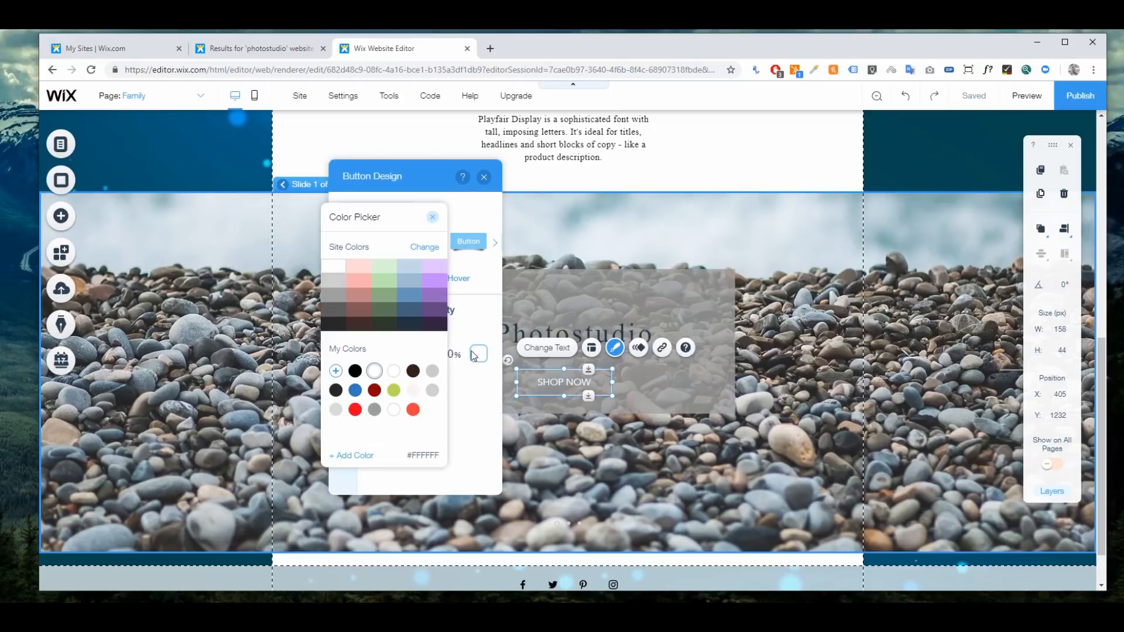
{"action": "left_click", "coordinate": [355, 371]}
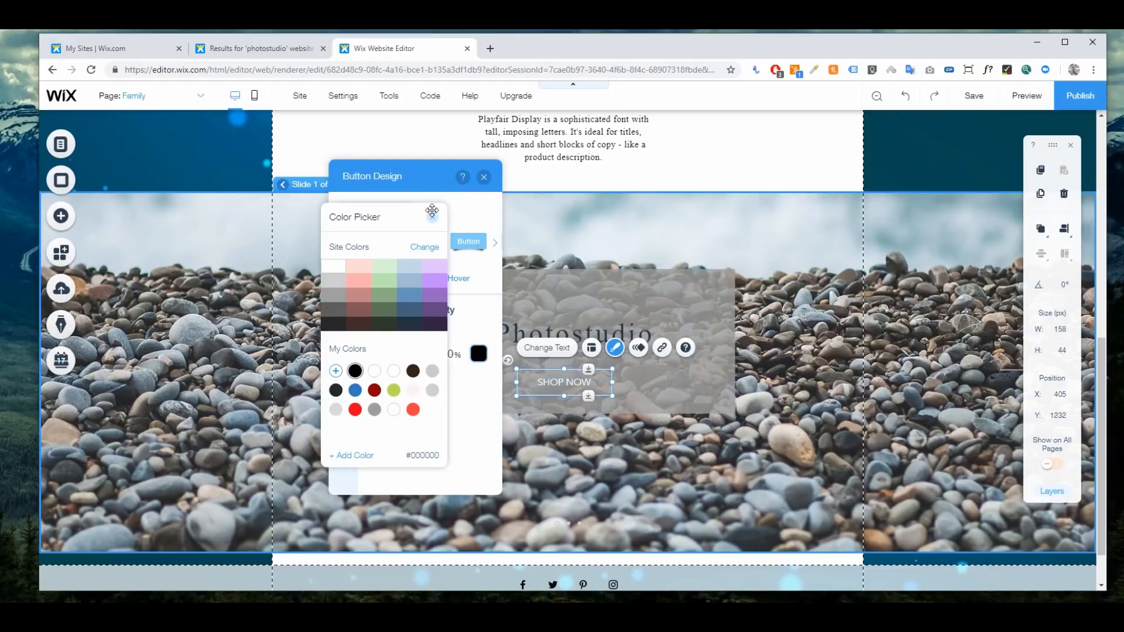
{"action": "left_click", "coordinate": [460, 201]}
{"action": "left_click", "coordinate": [484, 177]}
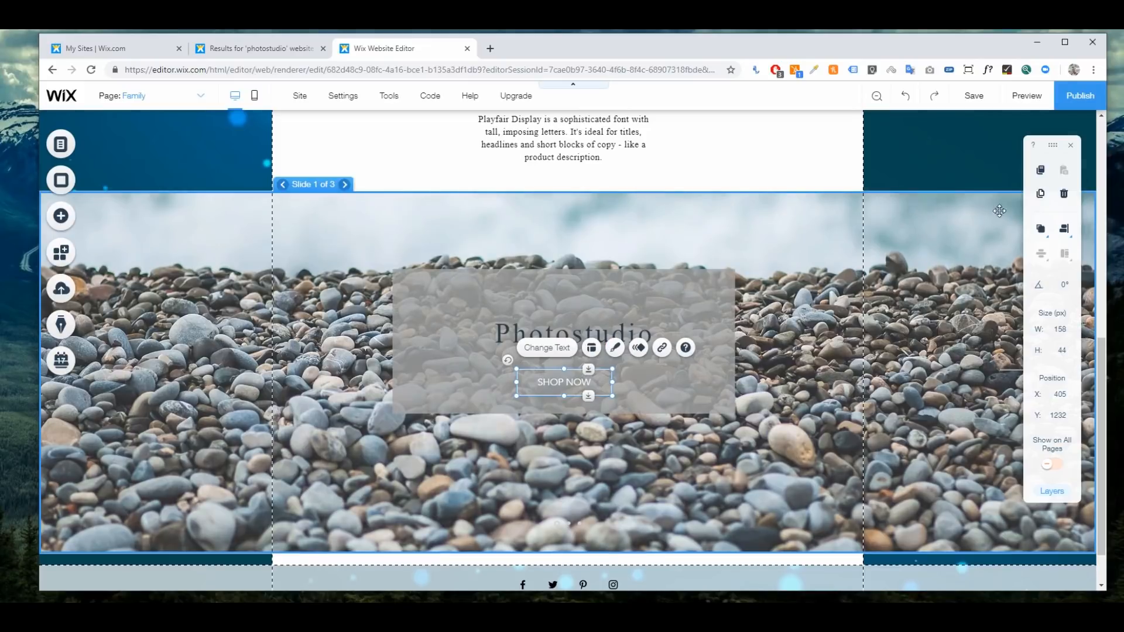
- Save the site changes and dismiss the publish suggestion
{"action": "mouse_move", "coordinate": [978, 102]}
{"action": "left_click", "coordinate": [974, 96]}
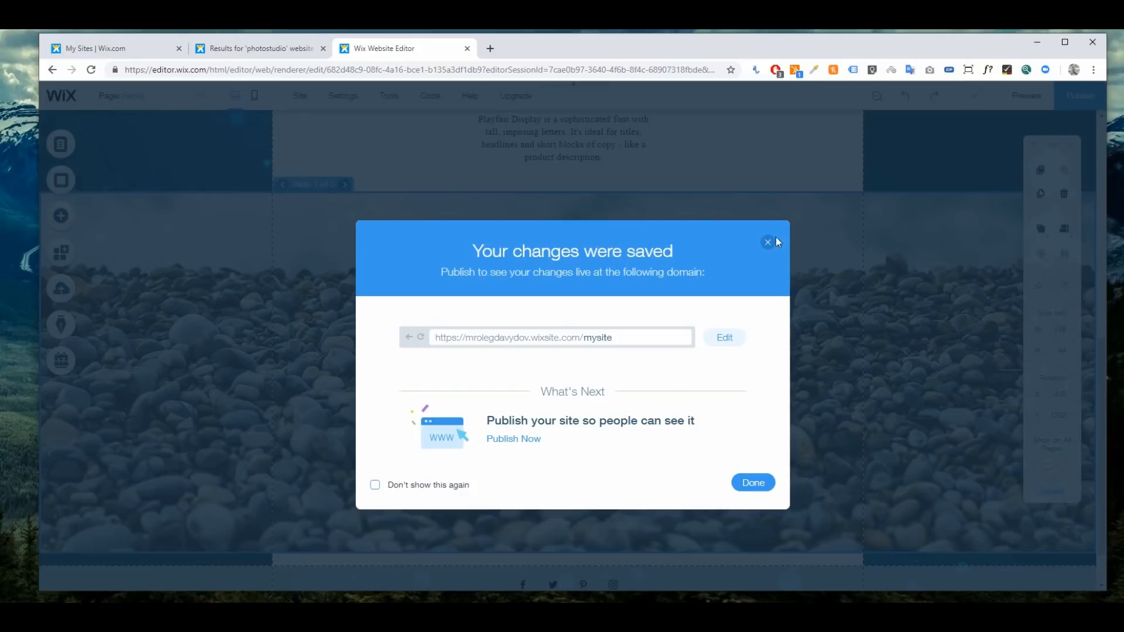
{"action": "left_click", "coordinate": [768, 242]}
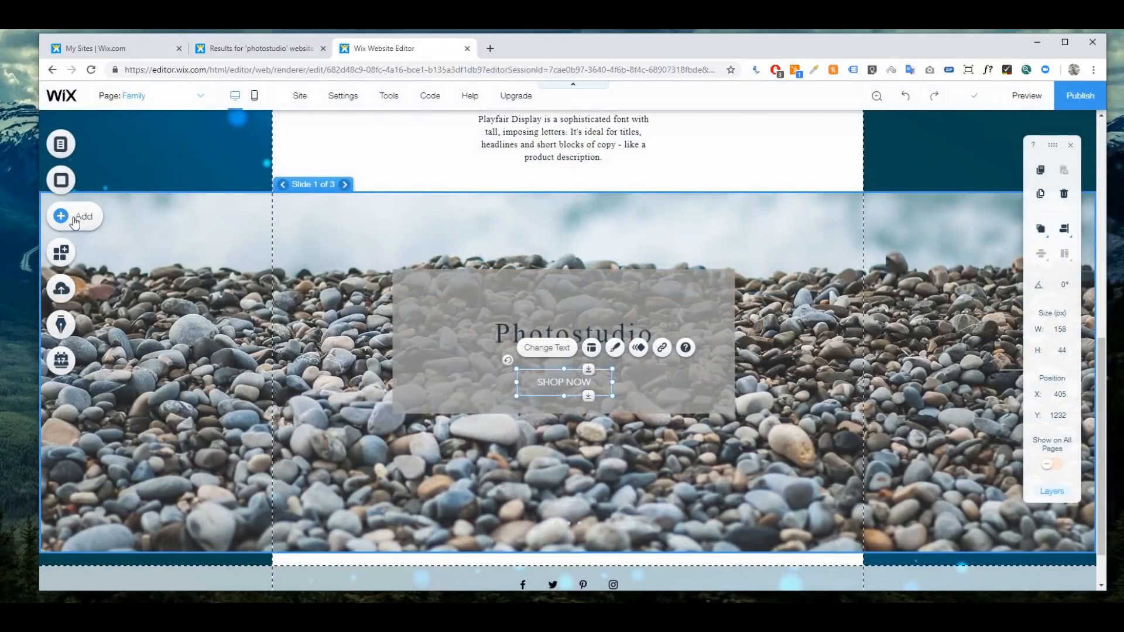
- Add the four-column Services strip with Branding, Storytelling, Design and Consulting directly below the pebble slideshow
{"action": "left_click", "coordinate": [74, 222]}
{"action": "mouse_move", "coordinate": [105, 303]}
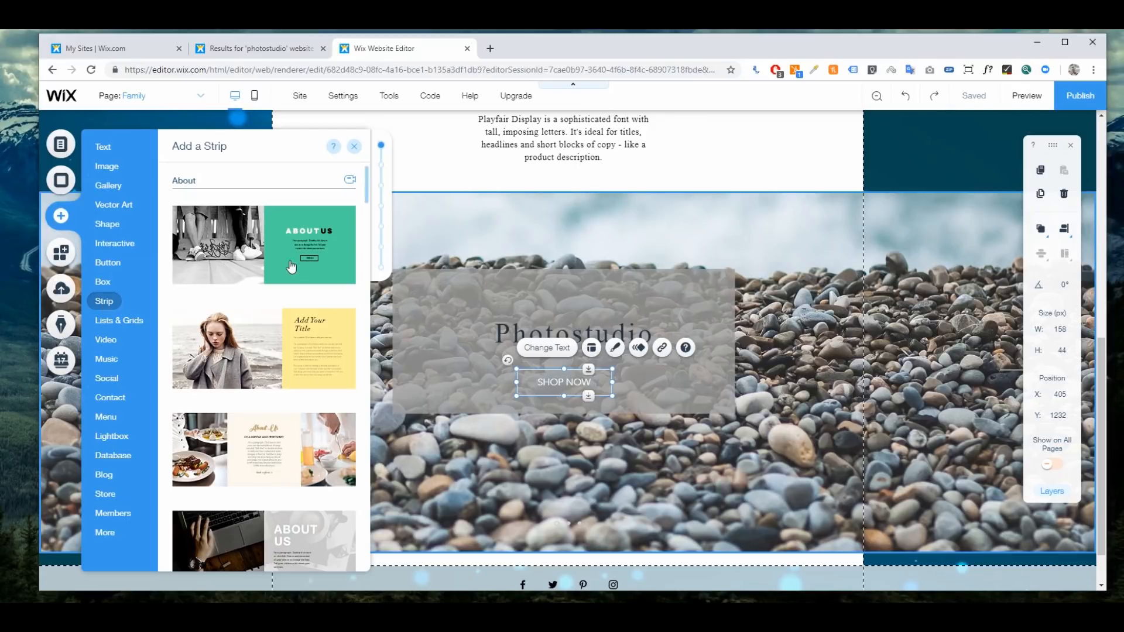
{"action": "scroll", "coordinate": [664, 431], "scroll_direction": "down", "scroll_amount": 1}
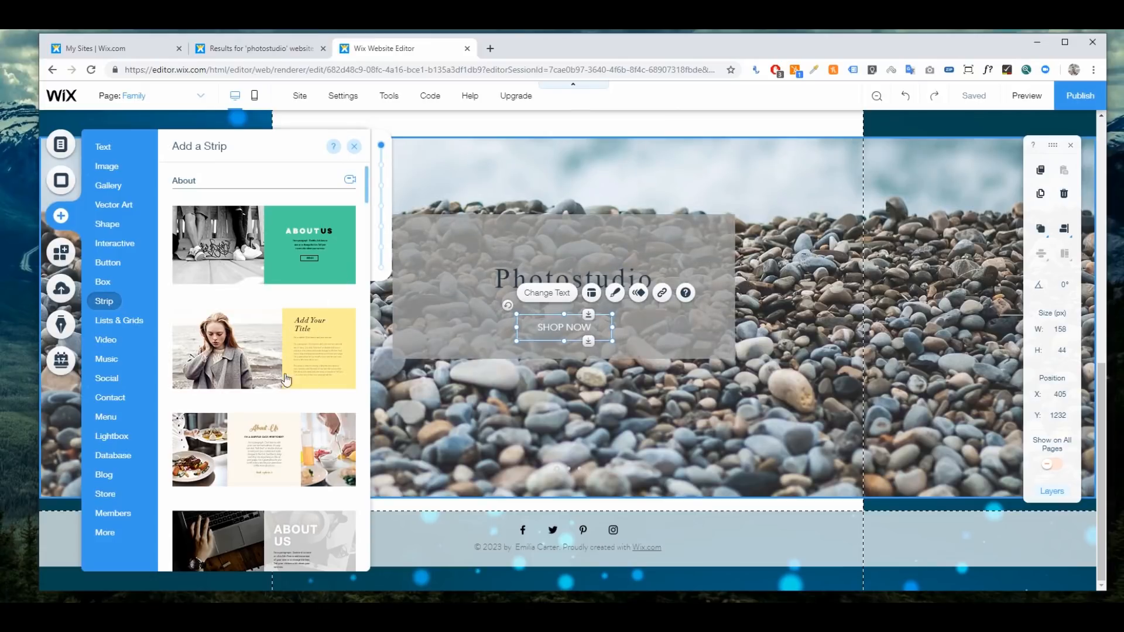
{"action": "scroll", "coordinate": [276, 455], "scroll_direction": "down", "scroll_amount": 10}
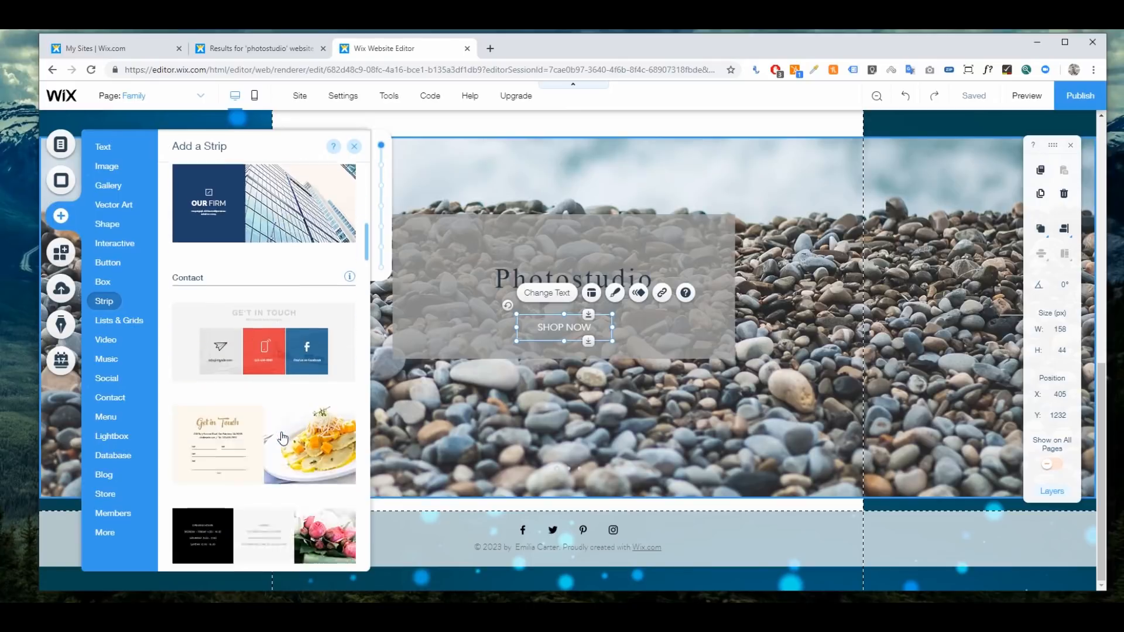
{"action": "scroll", "coordinate": [316, 419], "scroll_direction": "down", "scroll_amount": 4}
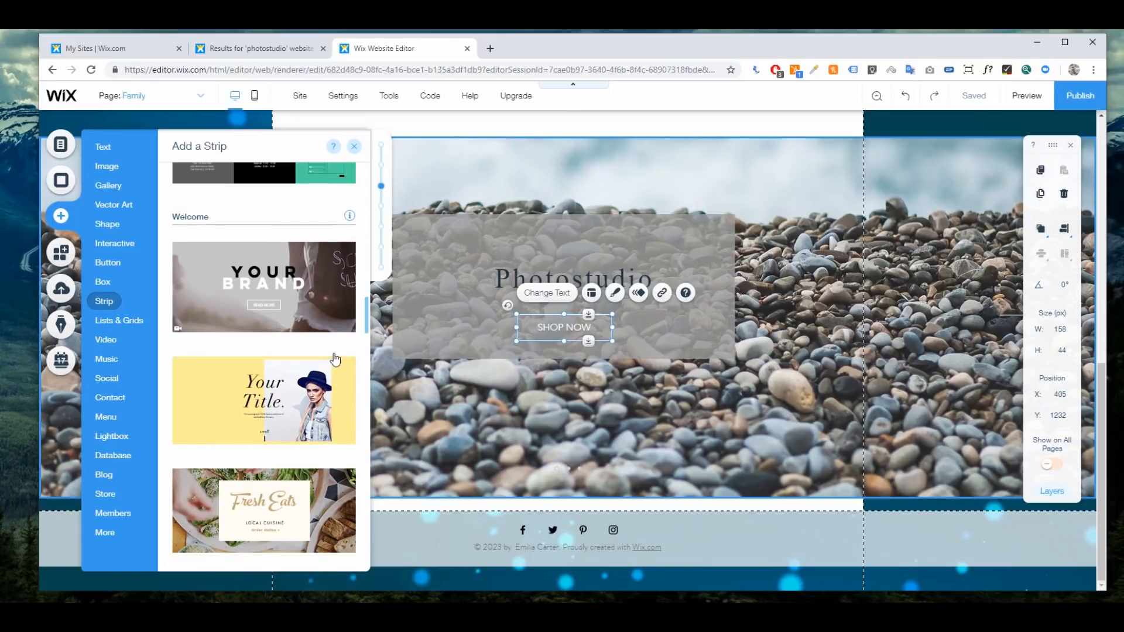
{"action": "scroll", "coordinate": [344, 354], "scroll_direction": "down", "scroll_amount": 12}
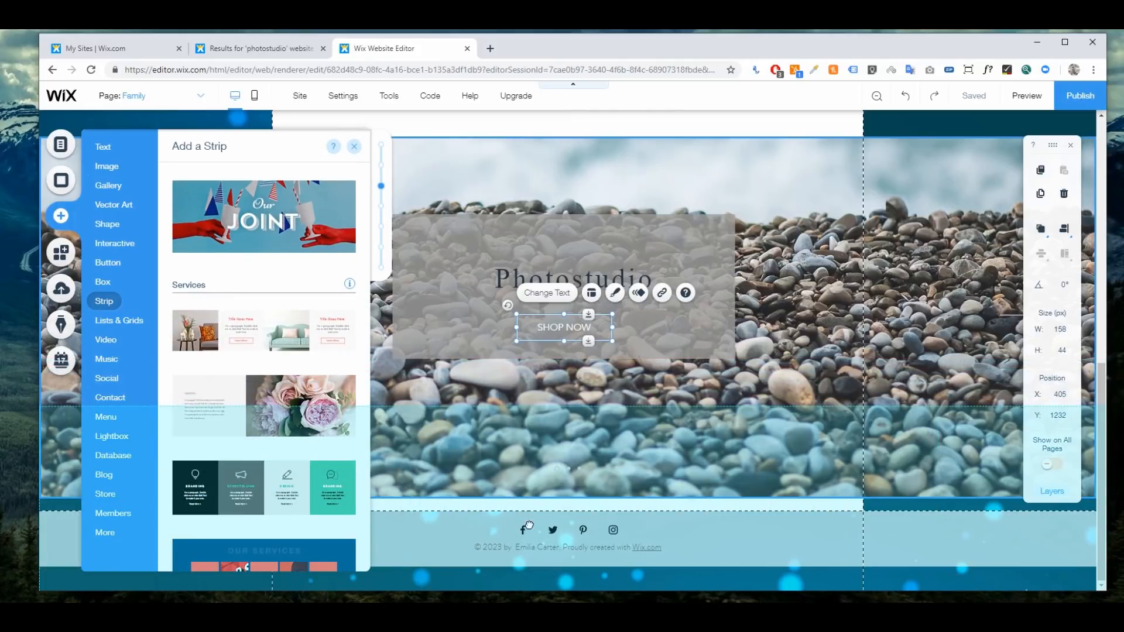
{"action": "left_click_drag", "start_coordinate": [527, 461], "coordinate": [567, 460]}
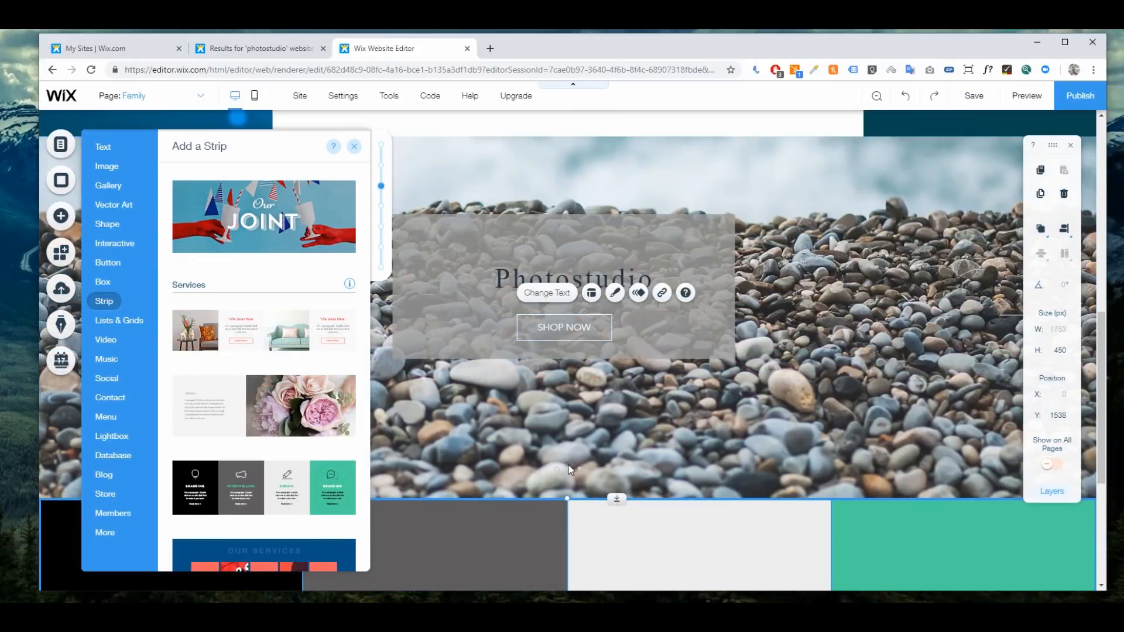
- Move the services strip down to Y 1600, leaving a gap below the slideshow
{"action": "scroll", "coordinate": [563, 394], "scroll_direction": "down", "scroll_amount": 5}
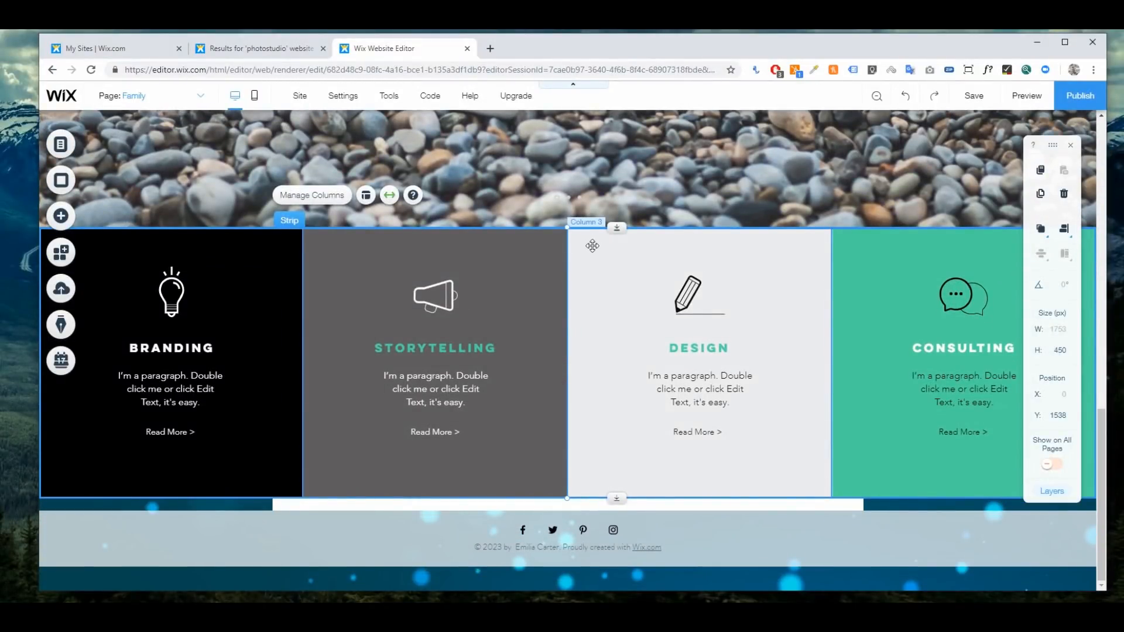
{"action": "left_click_drag", "start_coordinate": [593, 245], "coordinate": [591, 284]}
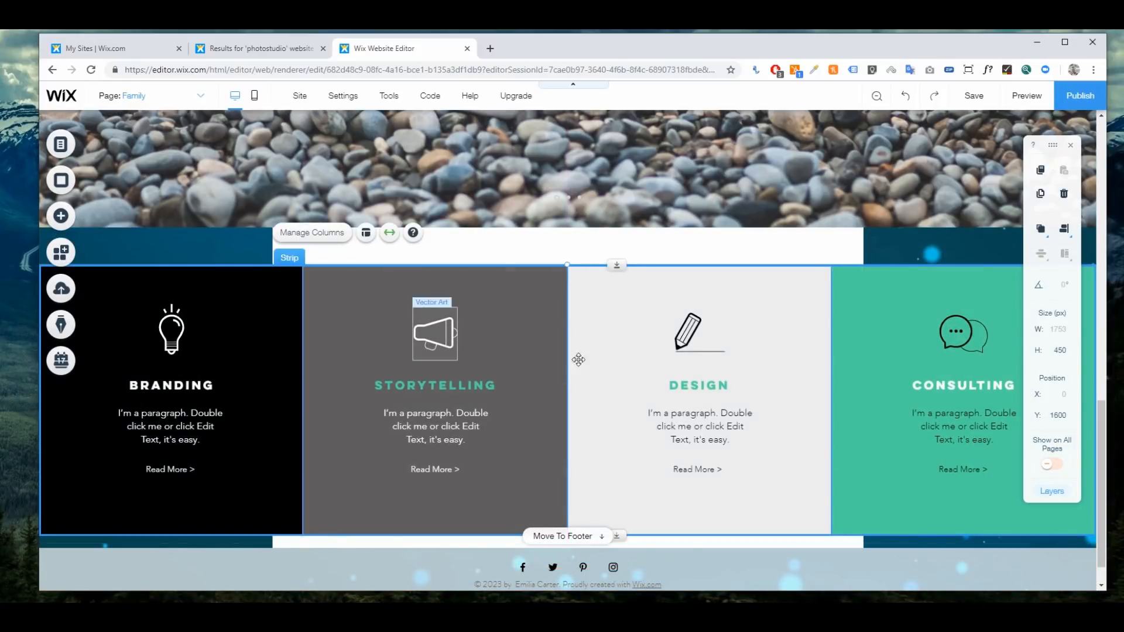
{"action": "scroll", "coordinate": [699, 276], "scroll_direction": "up", "scroll_amount": 8}
{"action": "scroll", "coordinate": [672, 329], "scroll_direction": "down", "scroll_amount": 8}
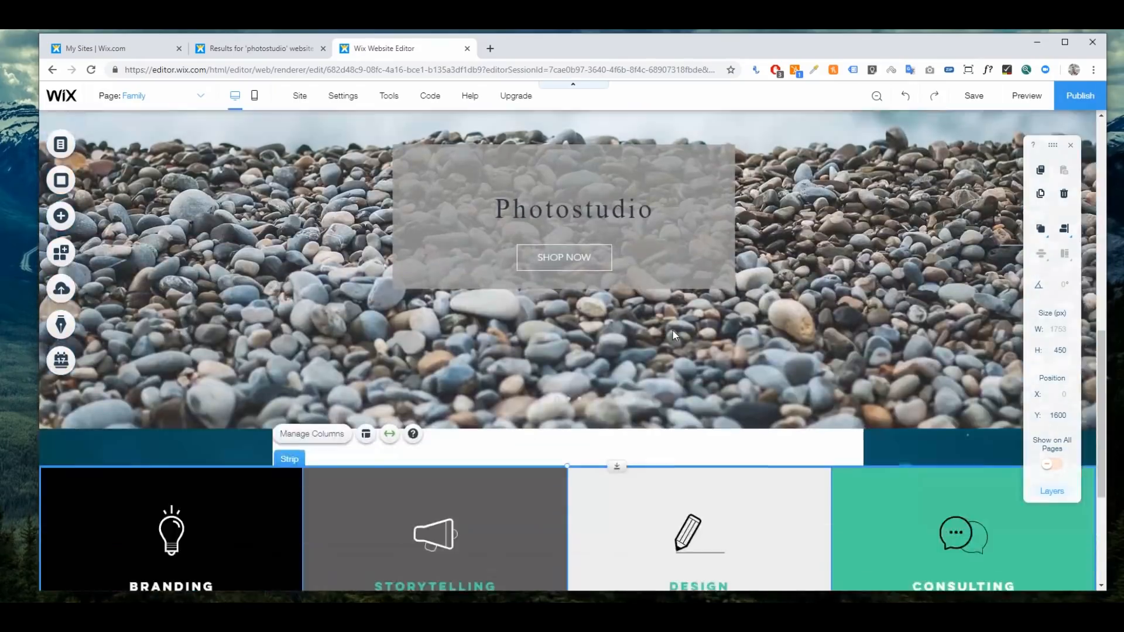
- Select the light bulb icon in the Branding column and look through the vector art library
{"action": "left_click", "coordinate": [455, 210]}
{"action": "left_click", "coordinate": [173, 291]}
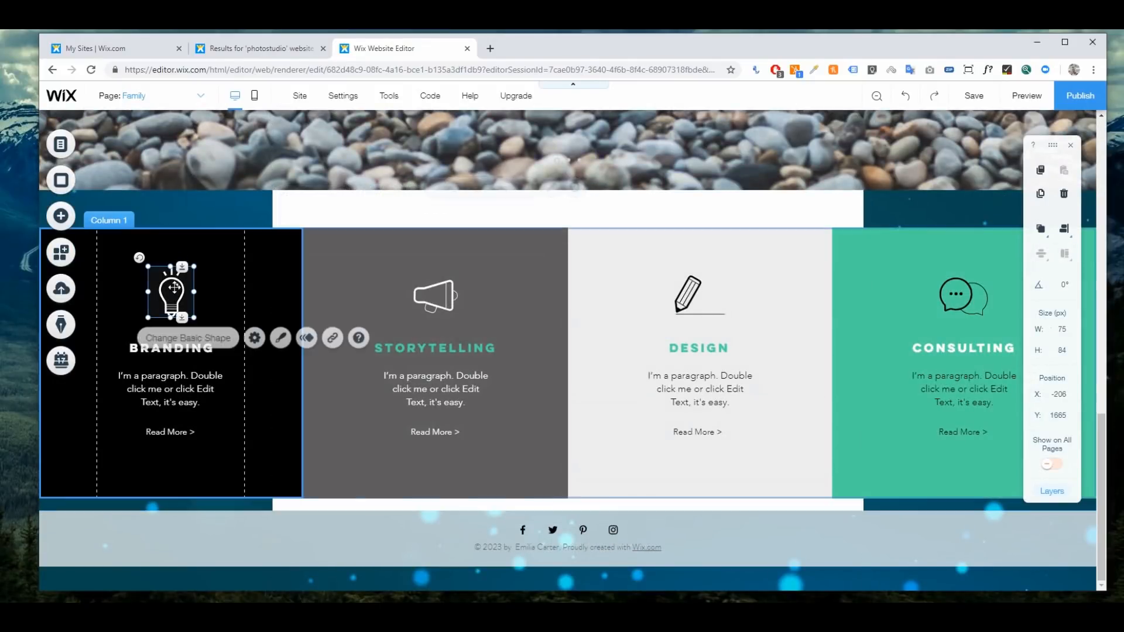
{"action": "left_click", "coordinate": [63, 218]}
{"action": "left_click", "coordinate": [117, 205]}
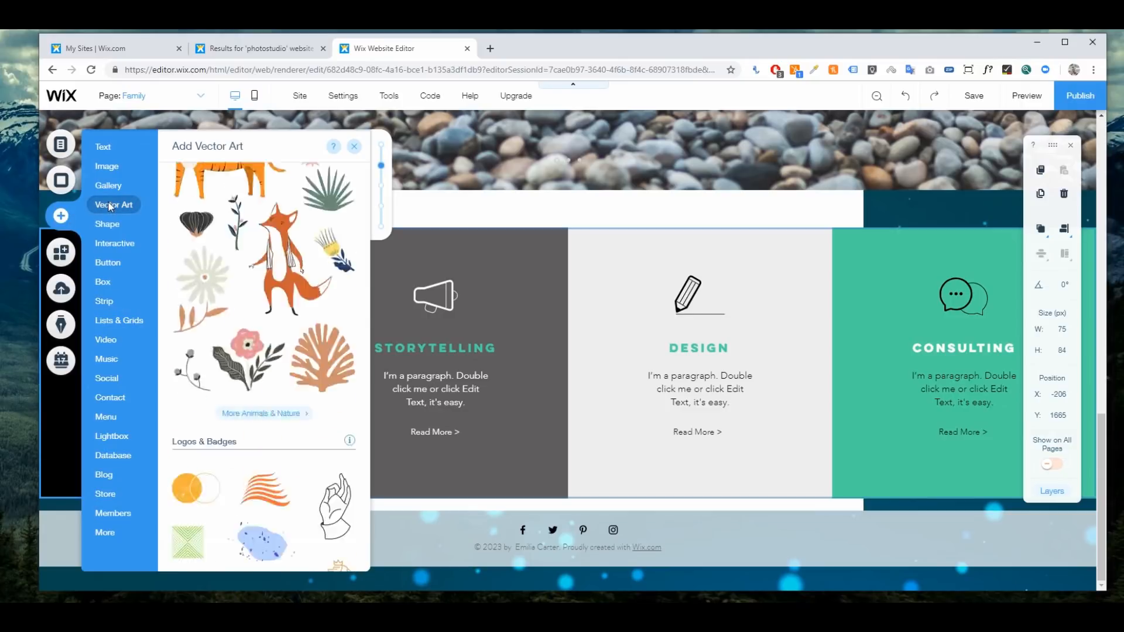
{"action": "left_click", "coordinate": [251, 182]}
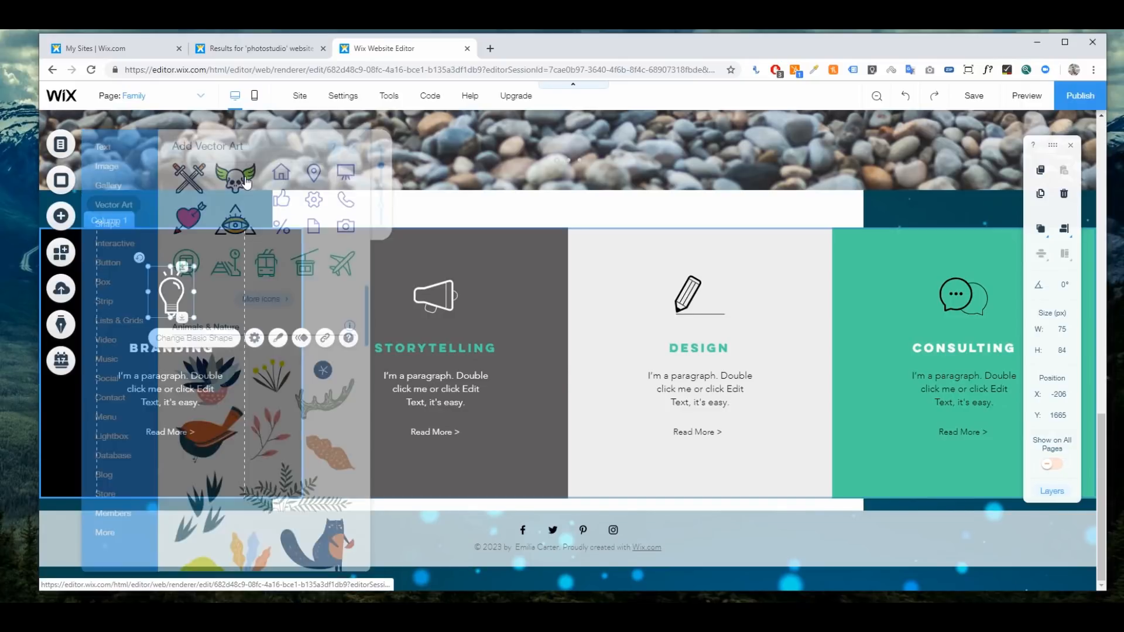
{"action": "key", "text": "Delete"}
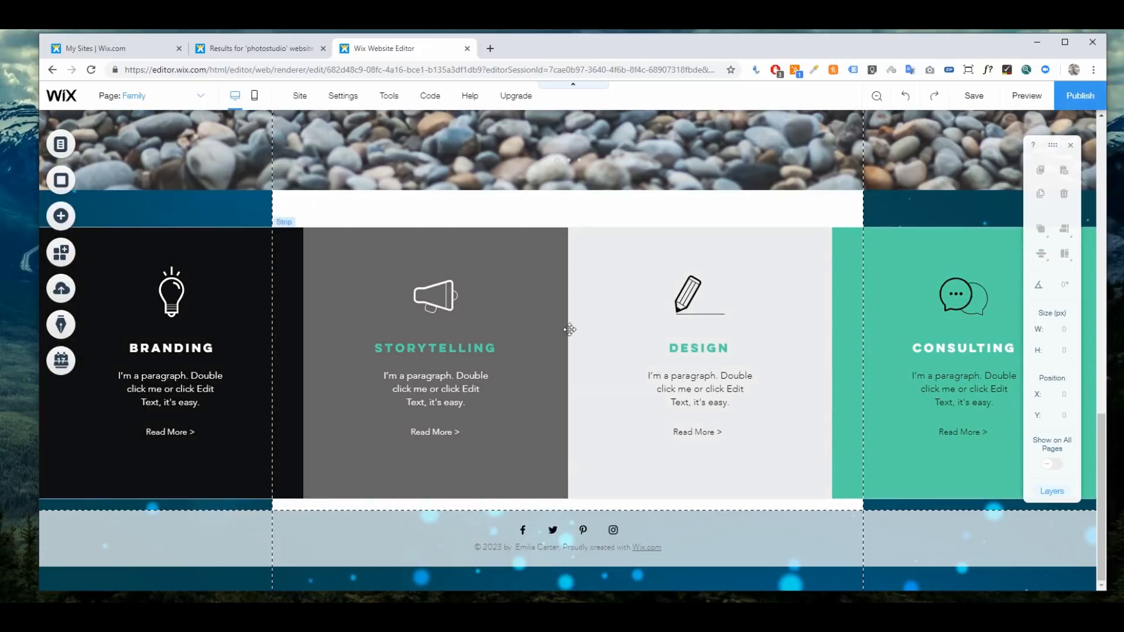
{"action": "left_click", "coordinate": [247, 259]}
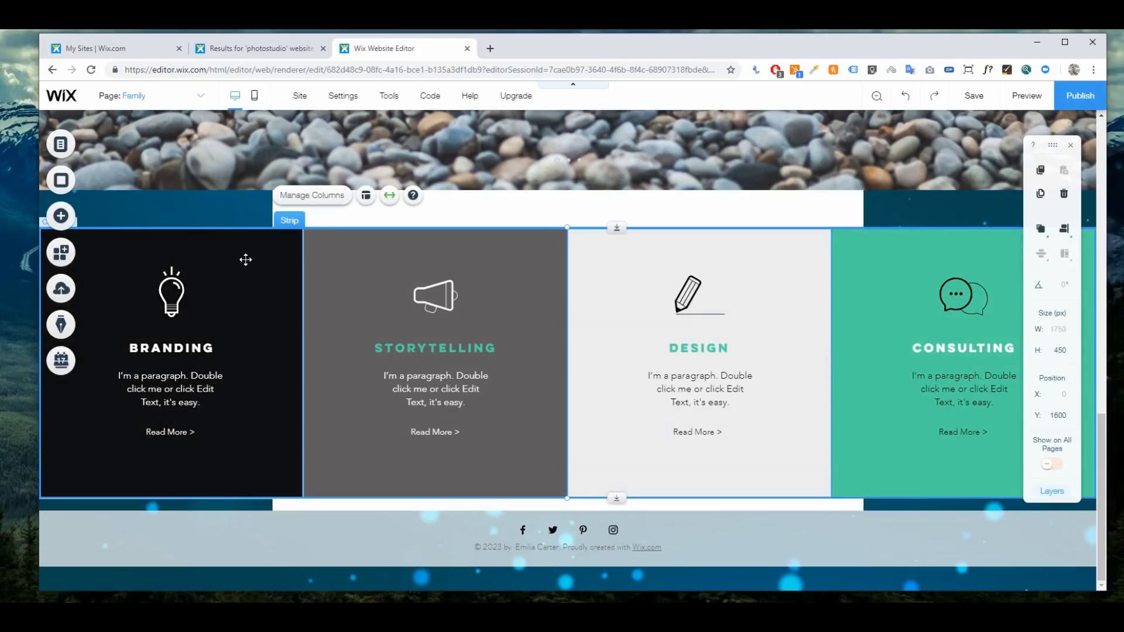
{"action": "left_click", "coordinate": [511, 215]}
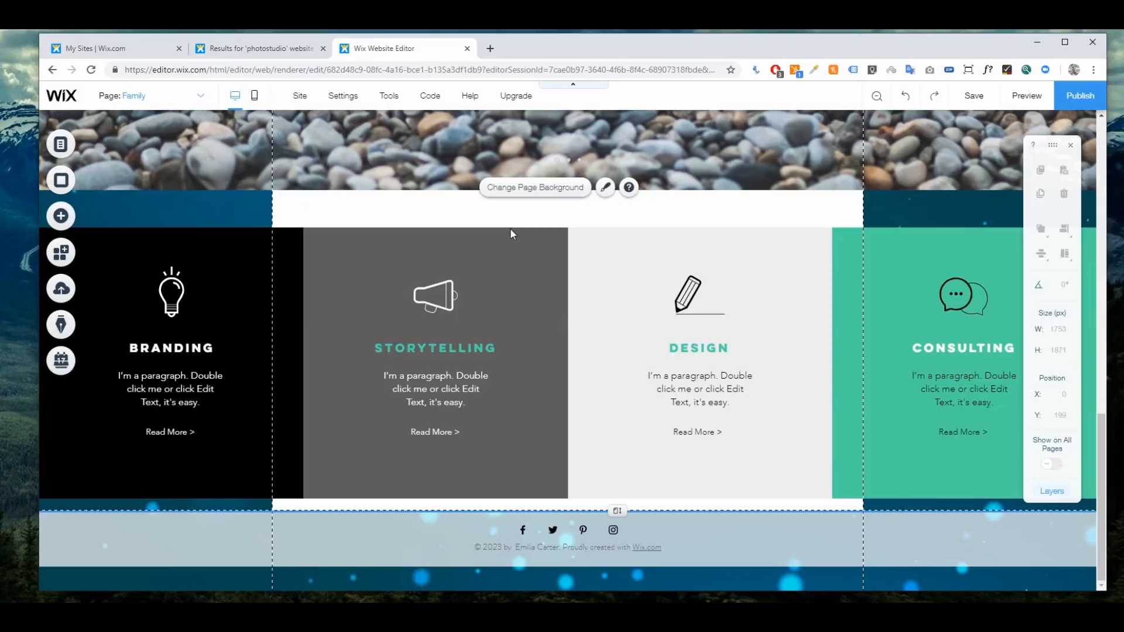
- Move the Consulting column from fourth to second place in the services strip
{"action": "left_click", "coordinate": [508, 233]}
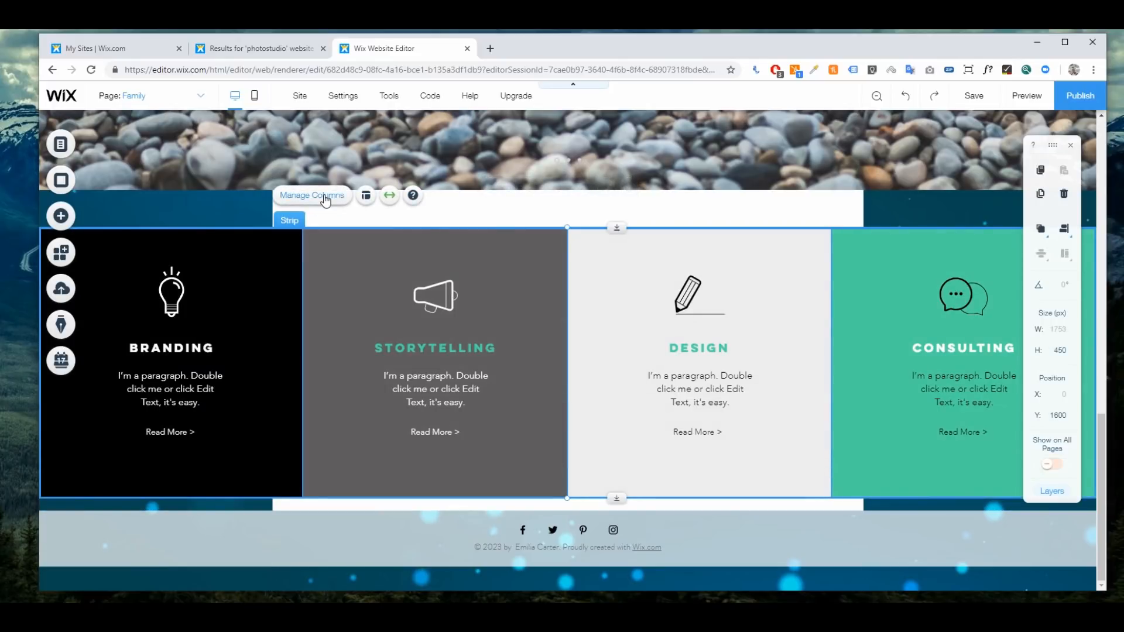
{"action": "left_click", "coordinate": [325, 200]}
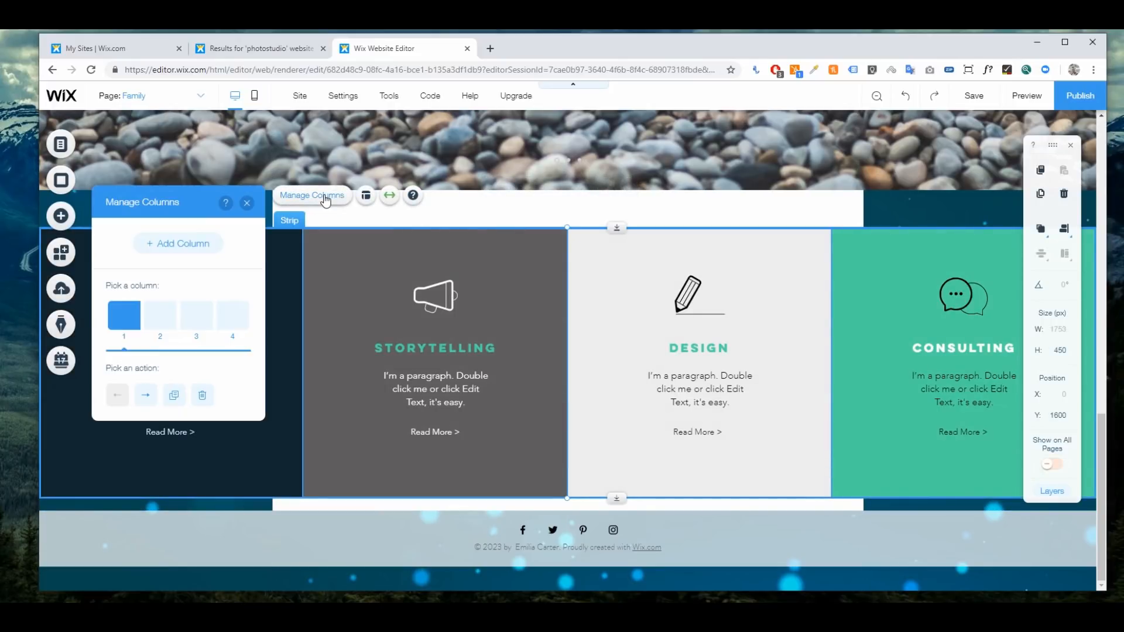
{"action": "left_click", "coordinate": [164, 314]}
{"action": "left_click", "coordinate": [196, 315]}
{"action": "left_click", "coordinate": [230, 315]}
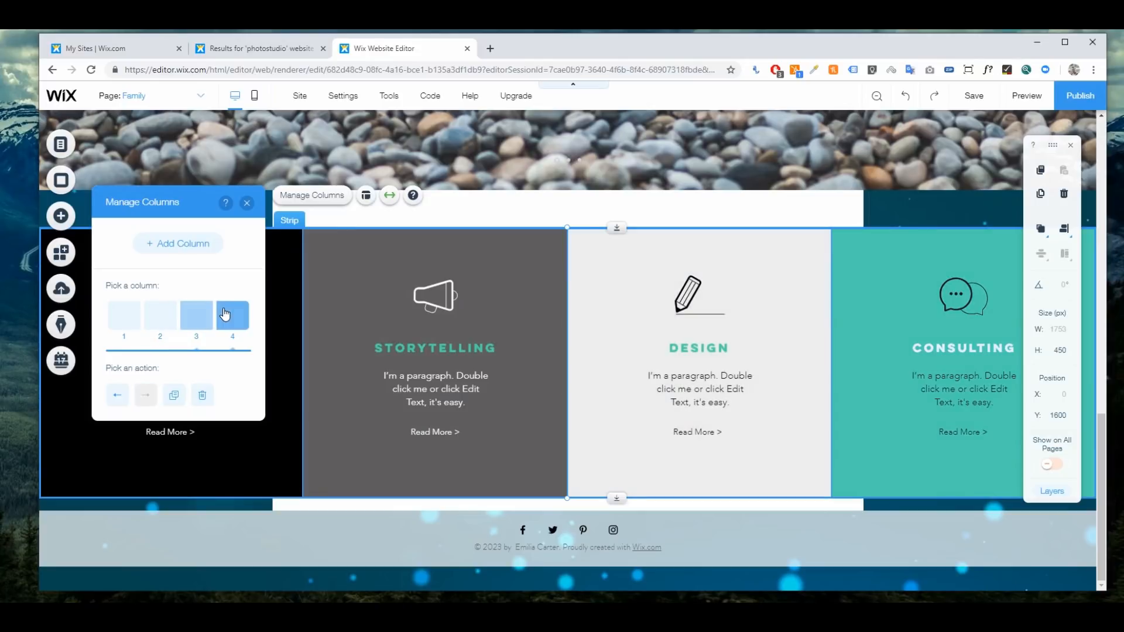
{"action": "left_click", "coordinate": [117, 394]}
{"action": "left_click", "coordinate": [119, 396]}
{"action": "left_click", "coordinate": [122, 398]}
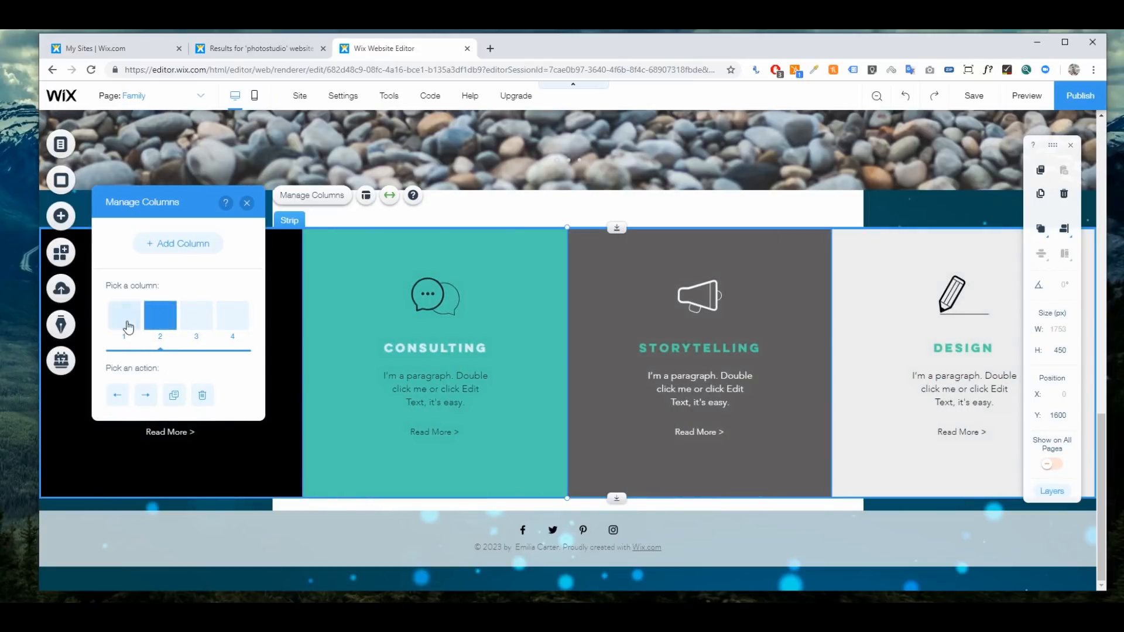
- Move the Branding column to third place in the services strip and dismiss the columns tip
{"action": "left_click", "coordinate": [145, 398]}
{"action": "left_click", "coordinate": [145, 398]}
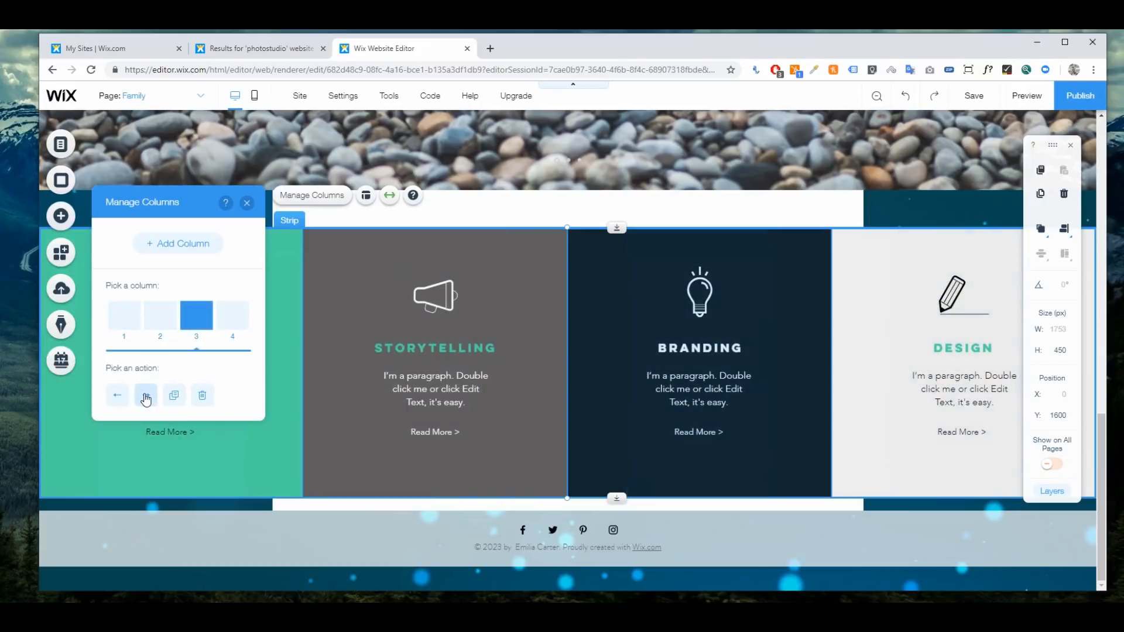
{"action": "left_click", "coordinate": [247, 202]}
{"action": "left_click", "coordinate": [263, 282]}
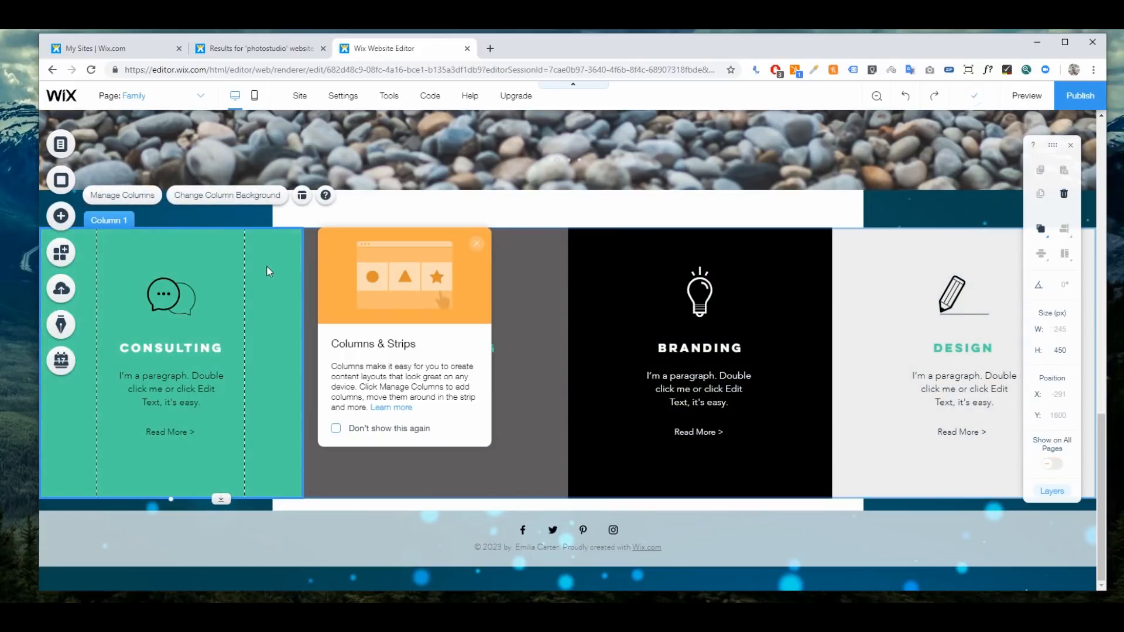
{"action": "left_click", "coordinate": [478, 242]}
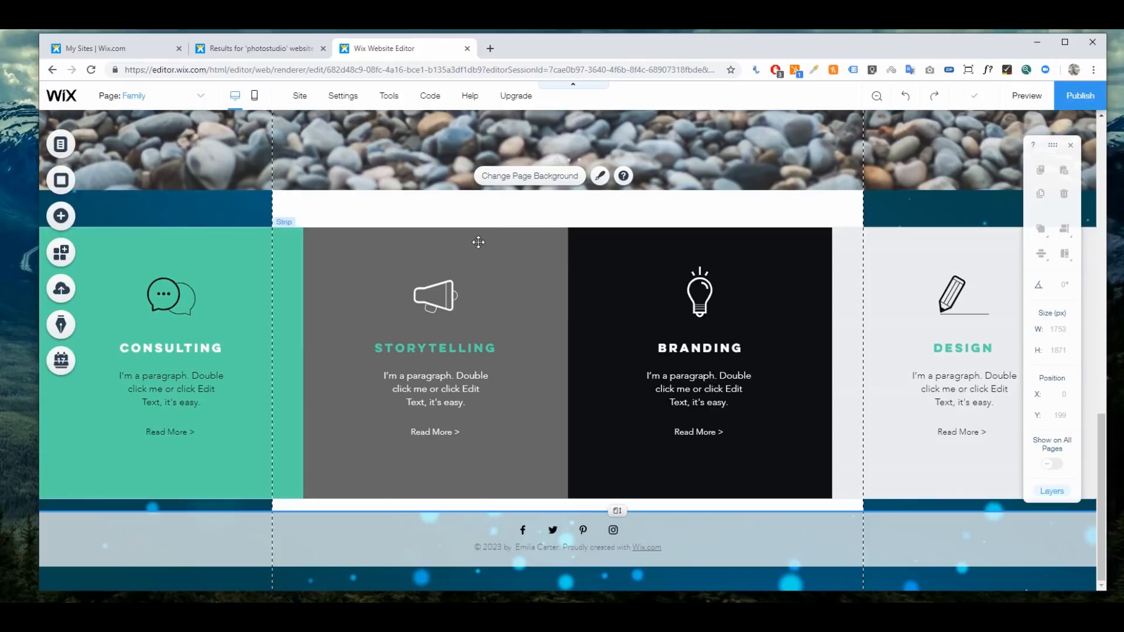
{"action": "left_click", "coordinate": [479, 245]}
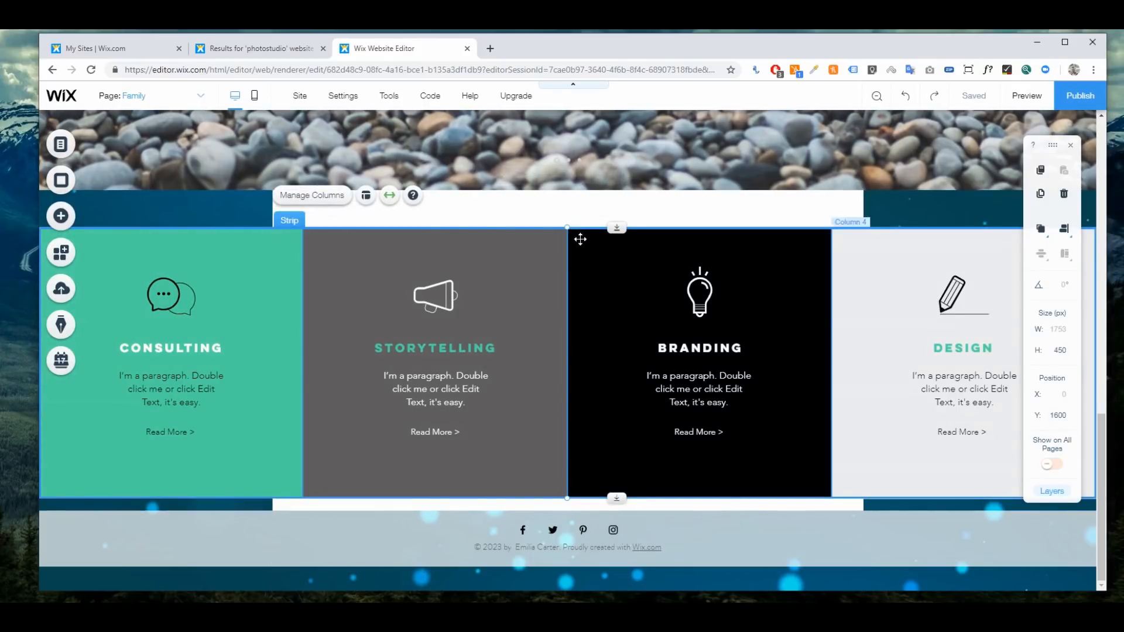
- Set the Consulting column's background to the dark blue site color #43617C
{"action": "left_click", "coordinate": [213, 253]}
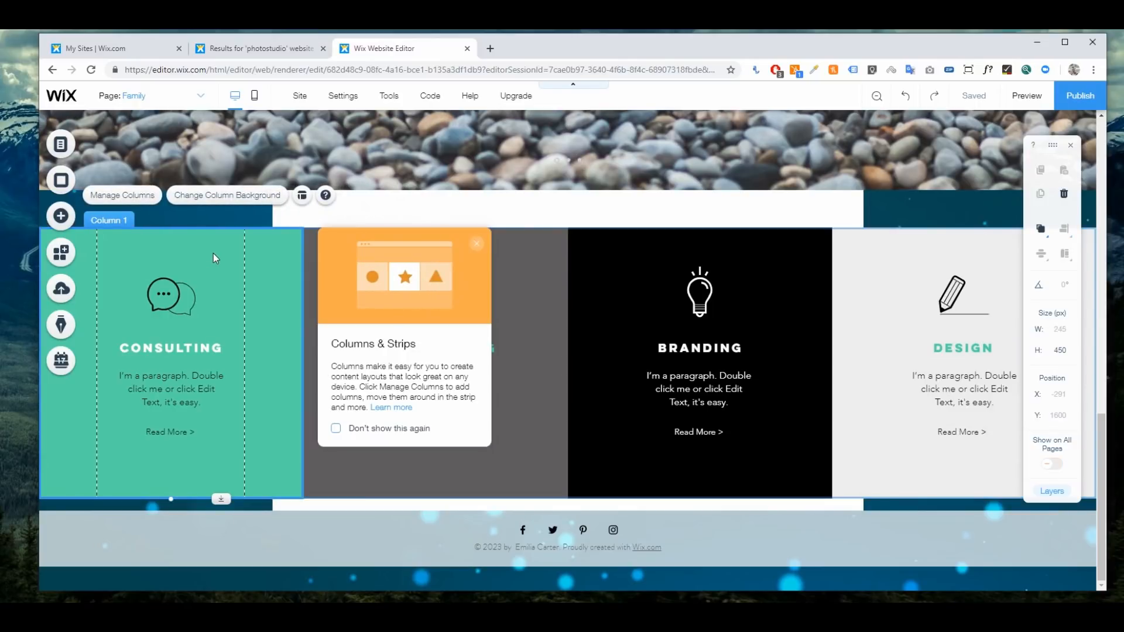
{"action": "left_click", "coordinate": [213, 198]}
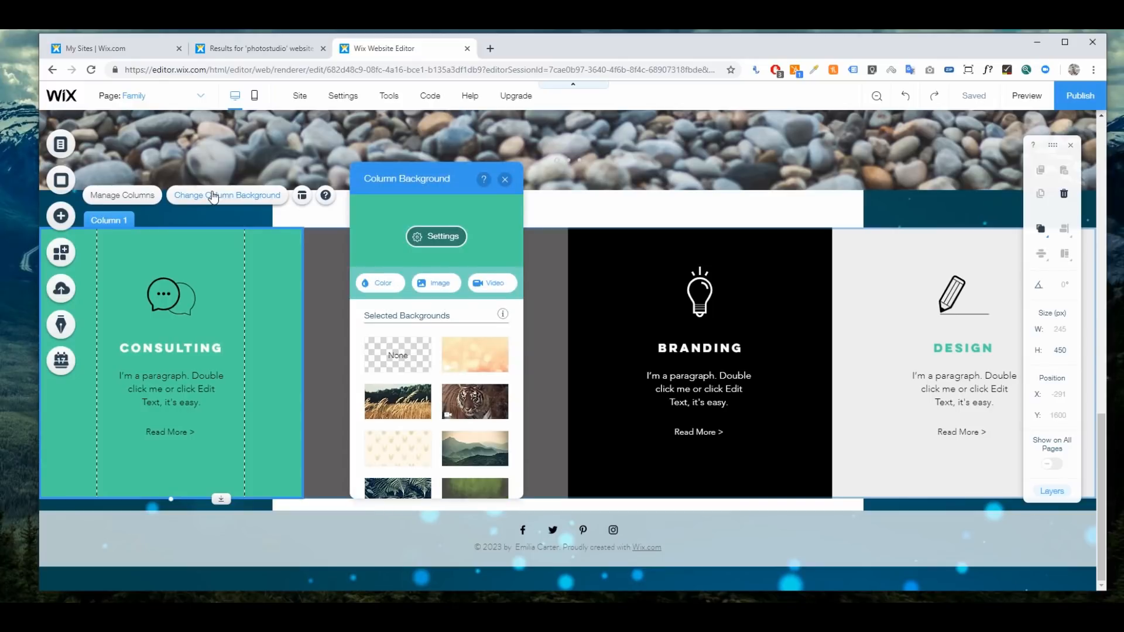
{"action": "left_click", "coordinate": [381, 283]}
{"action": "left_click", "coordinate": [479, 399]}
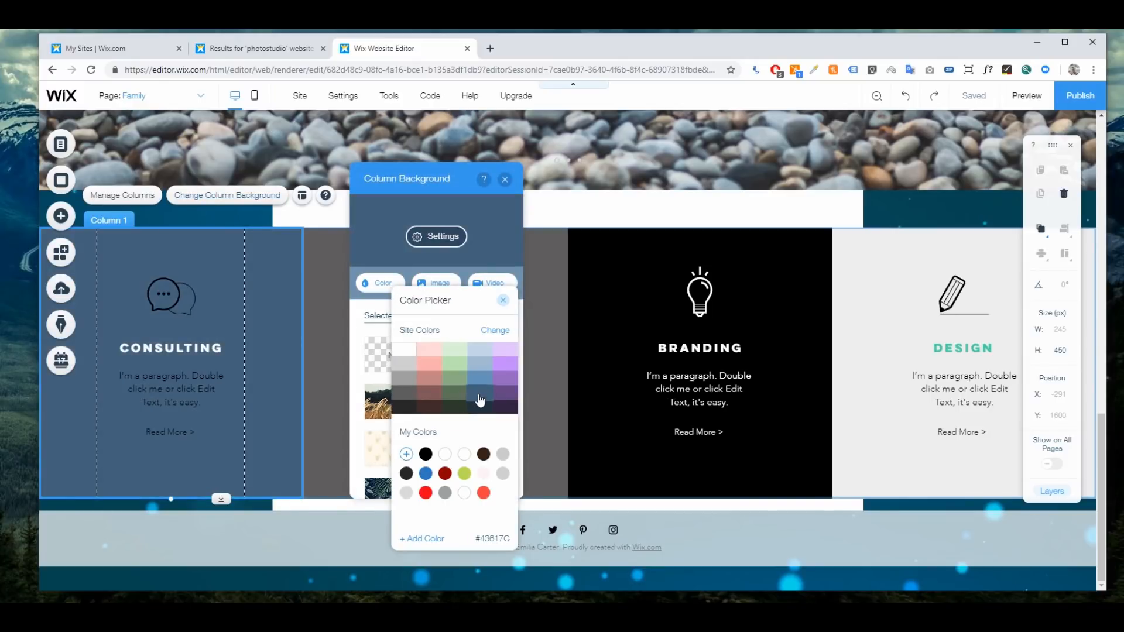
{"action": "left_click", "coordinate": [480, 399]}
{"action": "left_click", "coordinate": [504, 181]}
{"action": "left_click", "coordinate": [504, 180]}
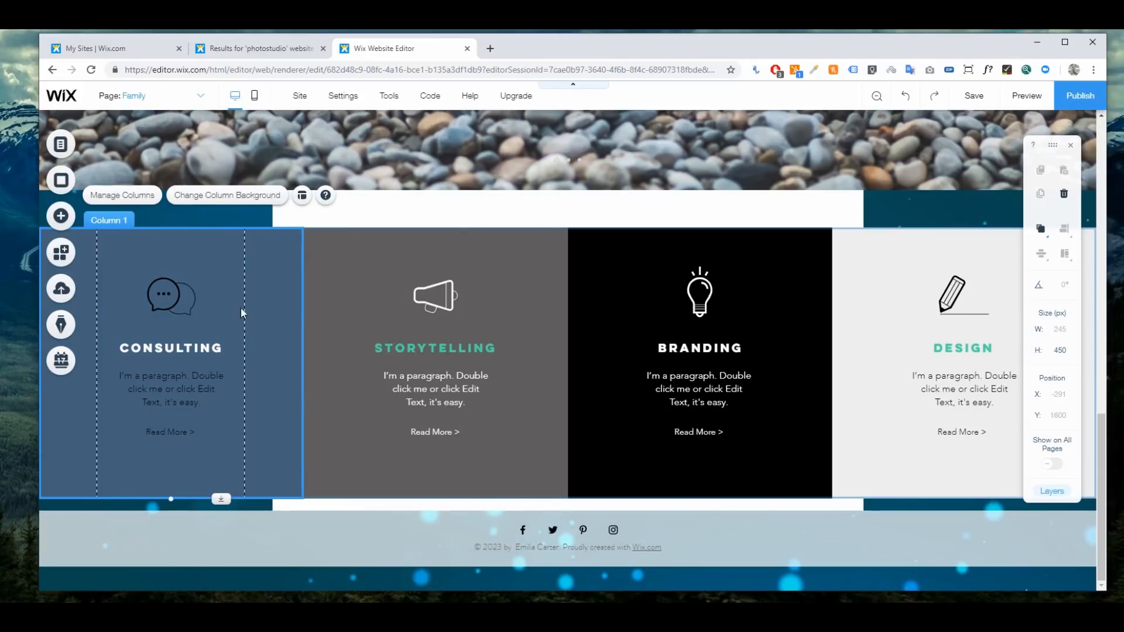
- Recolor the Consulting column's speech bubble icon white, keeping its current shape
{"action": "left_click", "coordinate": [180, 295]}
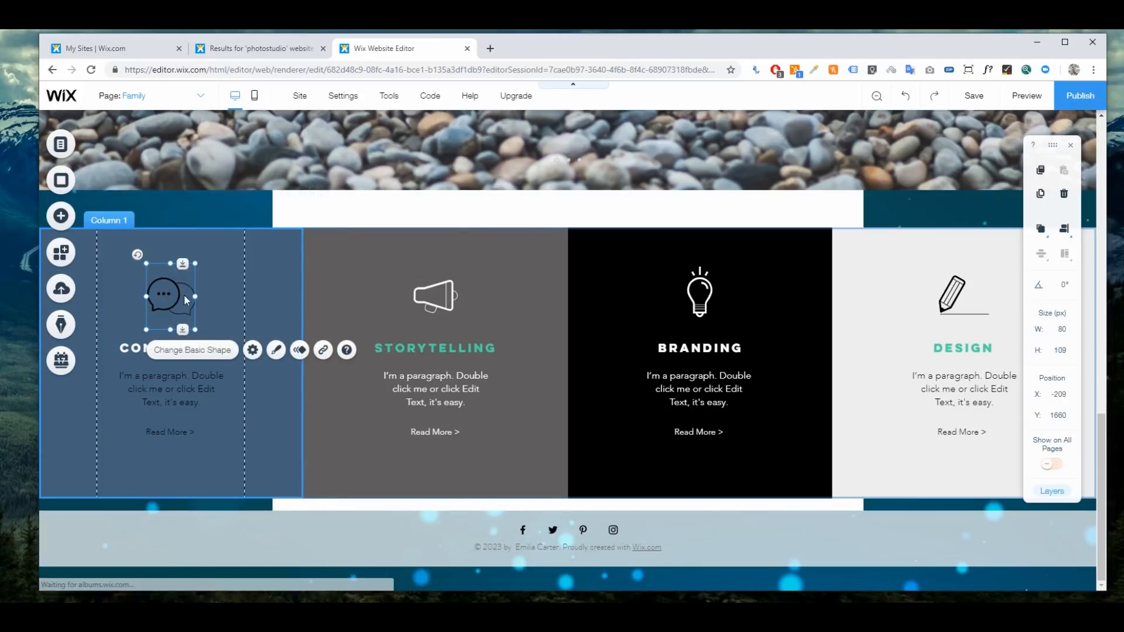
{"action": "double_click", "coordinate": [184, 295]}
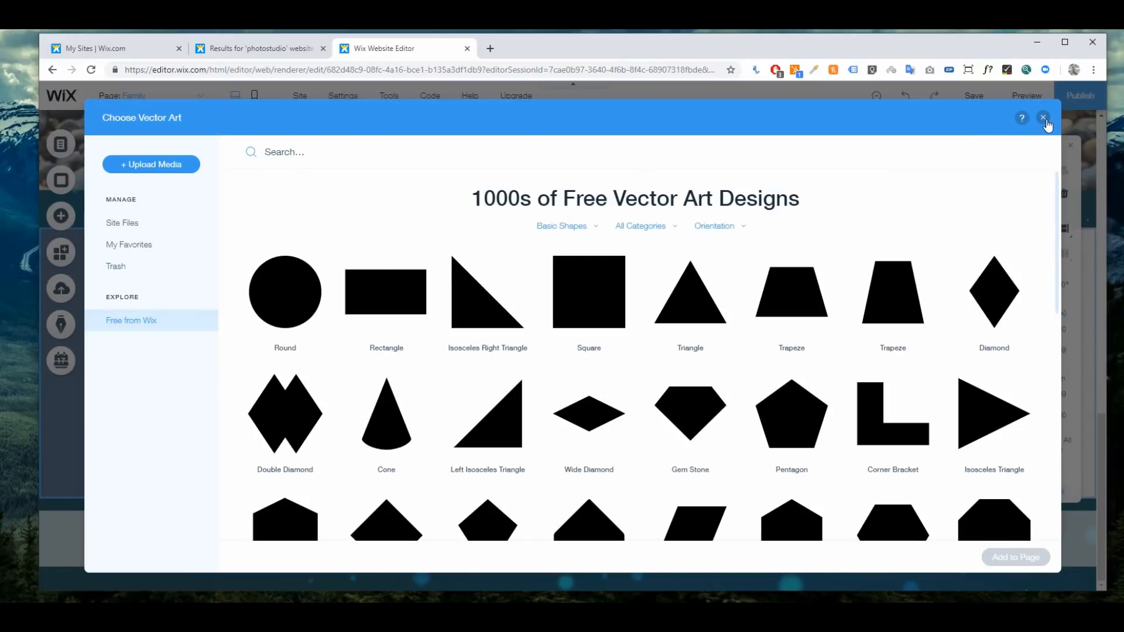
{"action": "left_click", "coordinate": [1043, 118]}
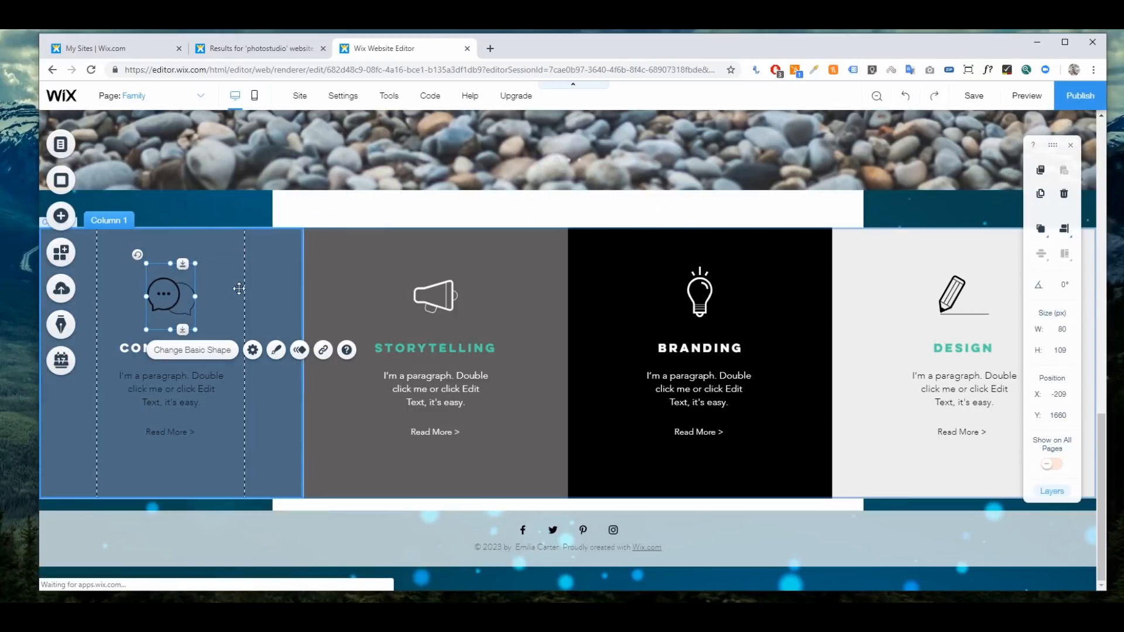
{"action": "left_click", "coordinate": [277, 351]}
{"action": "left_click", "coordinate": [521, 331]}
{"action": "left_click", "coordinate": [375, 371]}
{"action": "left_click", "coordinate": [473, 322]}
{"action": "left_click", "coordinate": [526, 282]}
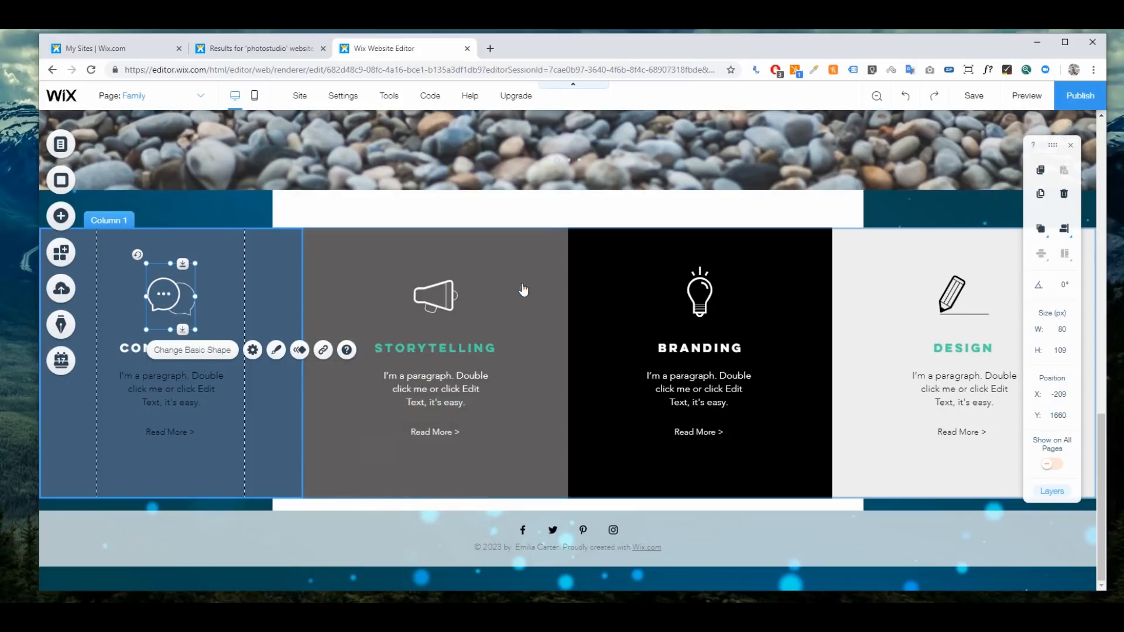
- Change the Consulting paragraph's text color to white (#FFFFFF)
{"action": "left_click", "coordinate": [184, 380]}
{"action": "double_click", "coordinate": [184, 379]}
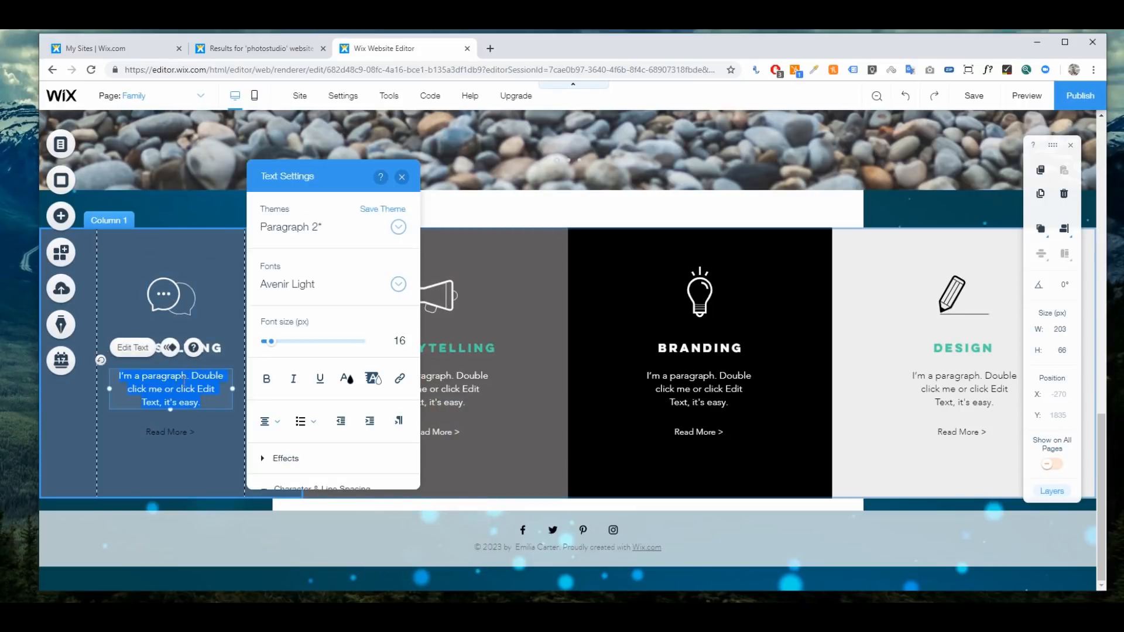
{"action": "left_click", "coordinate": [347, 379]}
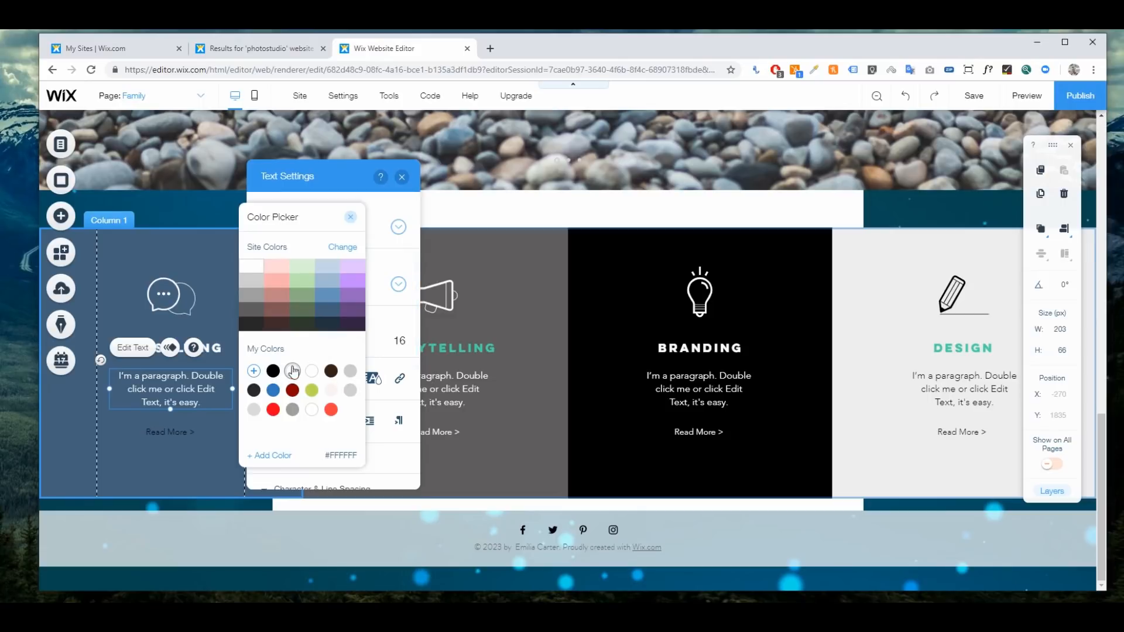
{"action": "left_click", "coordinate": [402, 177]}
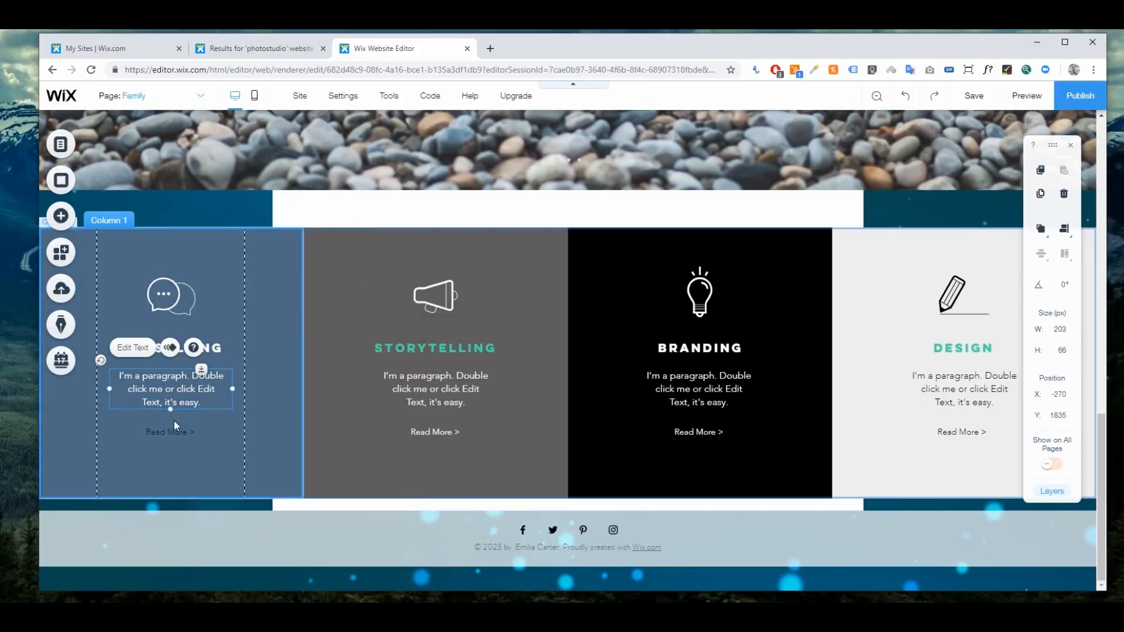
- Customize the Consulting column's Read More button with white text
{"action": "left_click", "coordinate": [171, 431]}
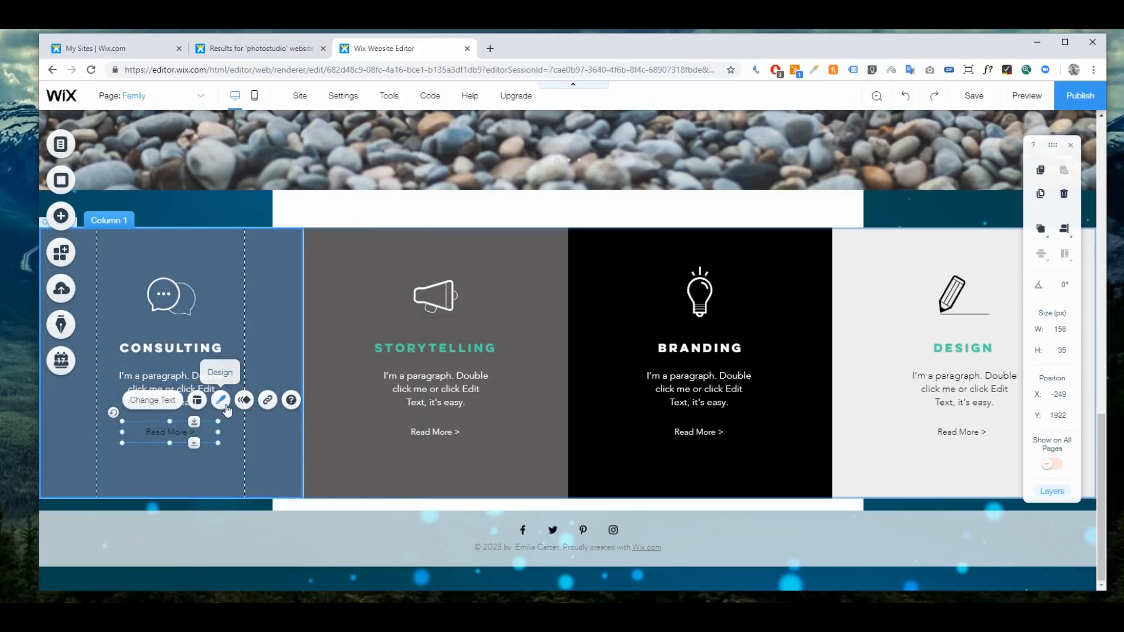
{"action": "left_click", "coordinate": [220, 401]}
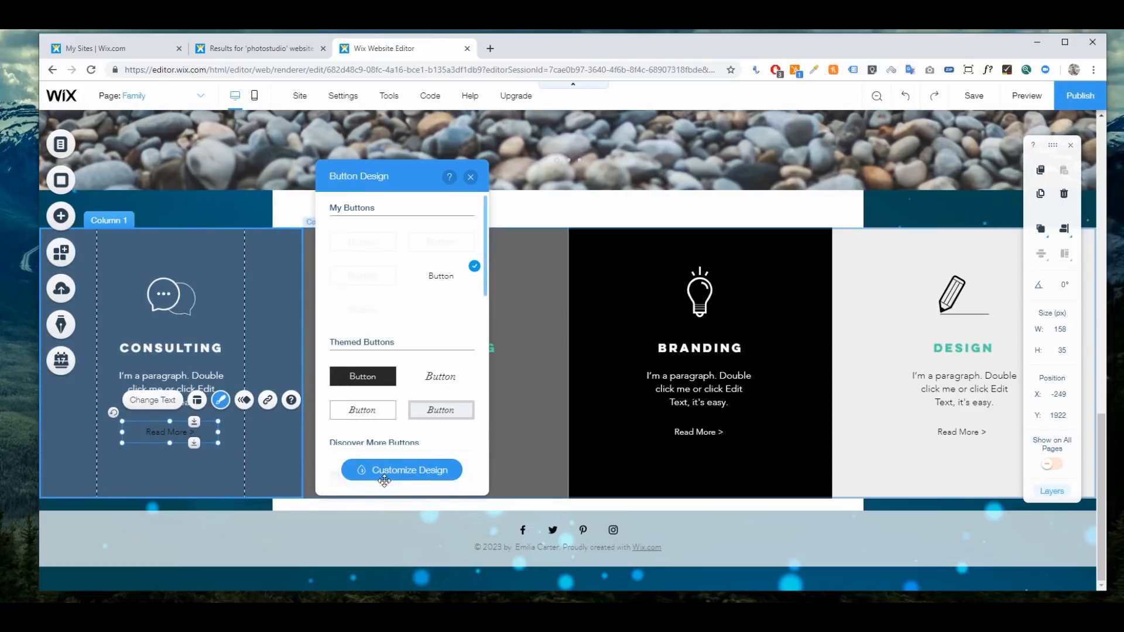
{"action": "left_click", "coordinate": [386, 471]}
{"action": "left_click", "coordinate": [465, 342]}
{"action": "left_click", "coordinate": [363, 371]}
{"action": "left_click", "coordinate": [367, 372]}
{"action": "left_click", "coordinate": [419, 219]}
{"action": "left_click", "coordinate": [470, 177]}
{"action": "left_click", "coordinate": [256, 363]}
- Replace the Consulting paragraph with "edit ...." and stop the columns and strips tip from showing again
{"action": "left_click", "coordinate": [183, 375]}
{"action": "double_click", "coordinate": [182, 374]}
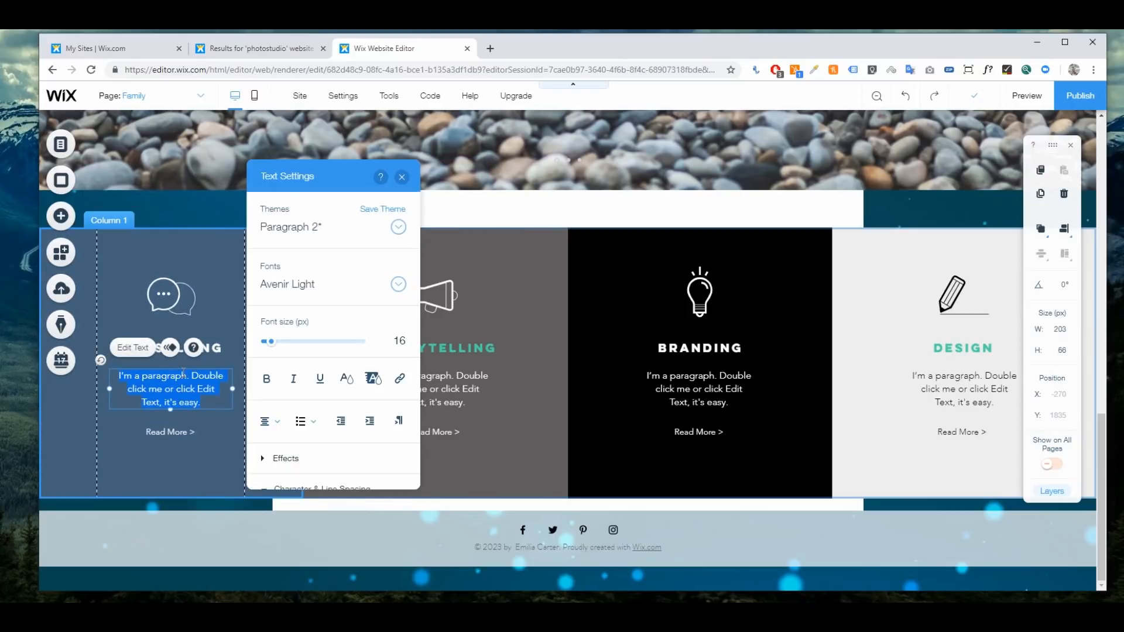
{"action": "type", "text": "edit ...."}
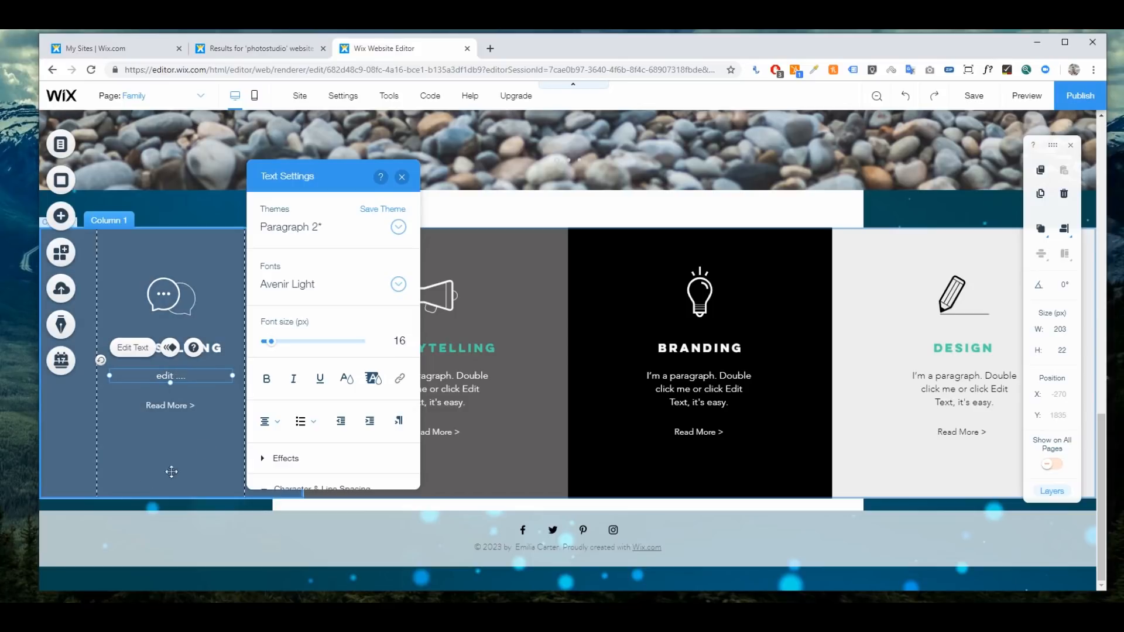
{"action": "left_click", "coordinate": [120, 494]}
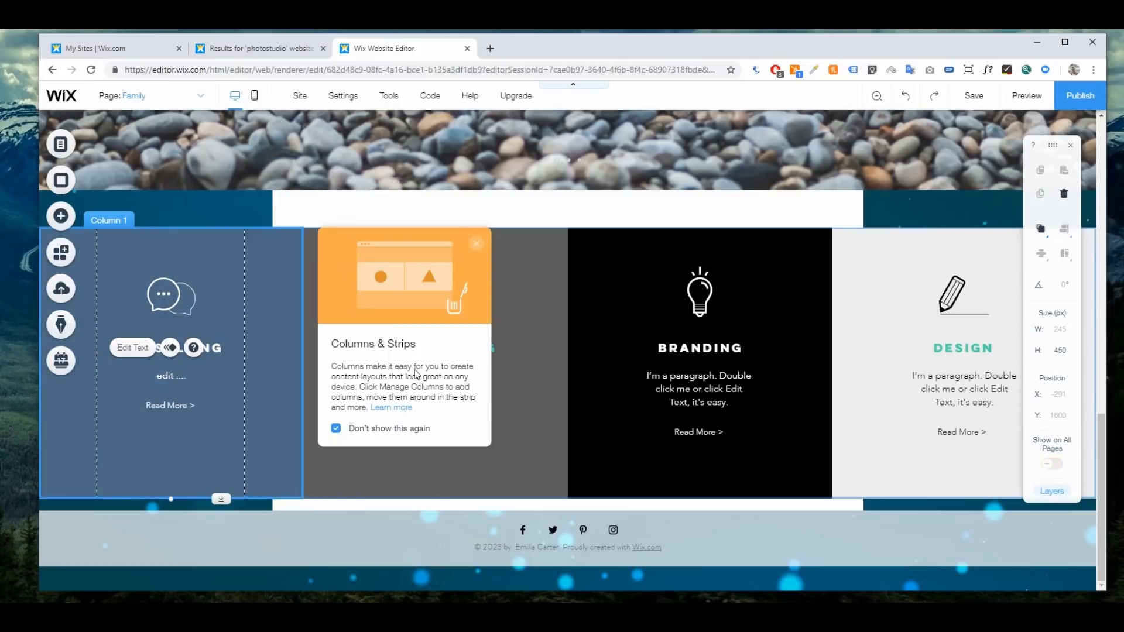
{"action": "left_click", "coordinate": [505, 279]}
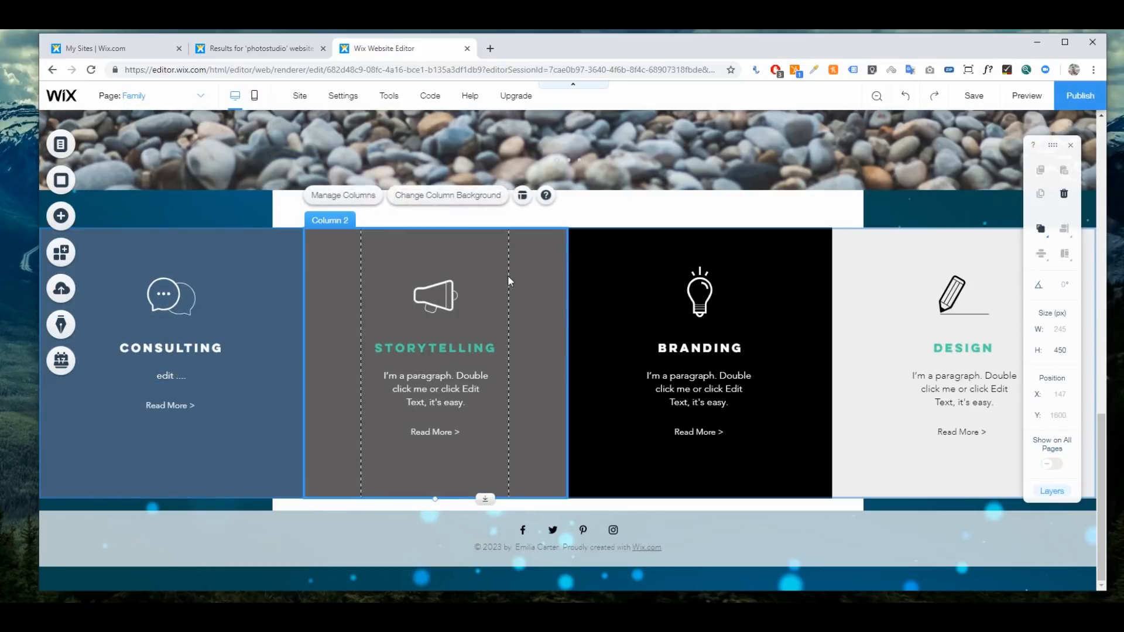
- Delete the Consulting and Storytelling columns from the services strip
{"action": "left_click", "coordinate": [191, 202]}
{"action": "left_click", "coordinate": [437, 249]}
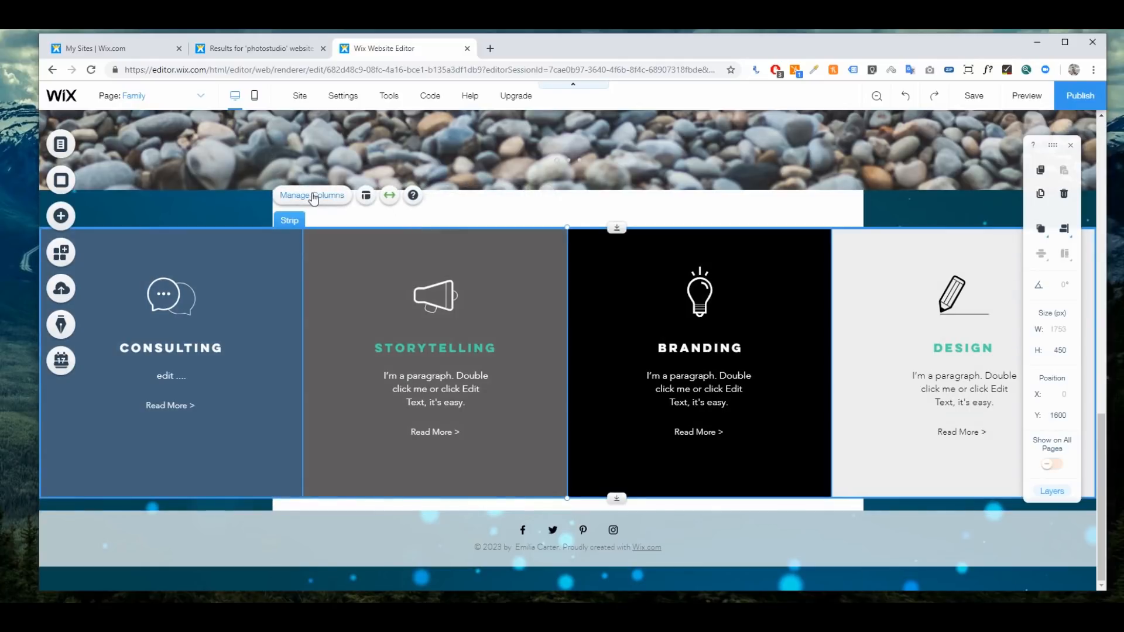
{"action": "left_click", "coordinate": [314, 196]}
{"action": "left_click", "coordinate": [202, 397]}
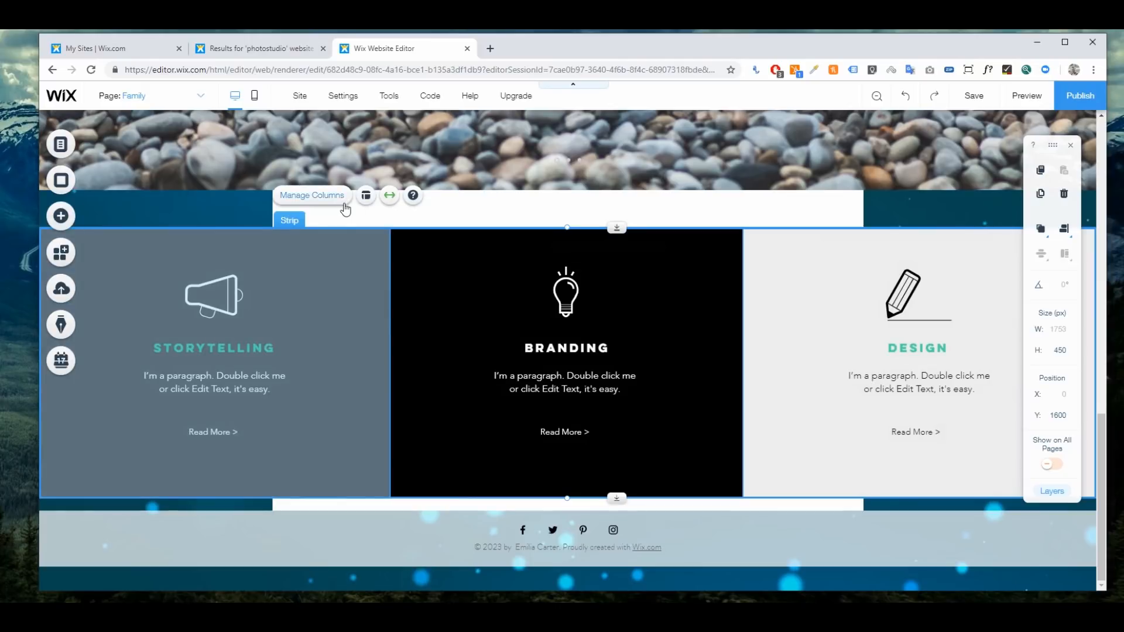
{"action": "left_click", "coordinate": [341, 197]}
{"action": "left_click", "coordinate": [202, 397]}
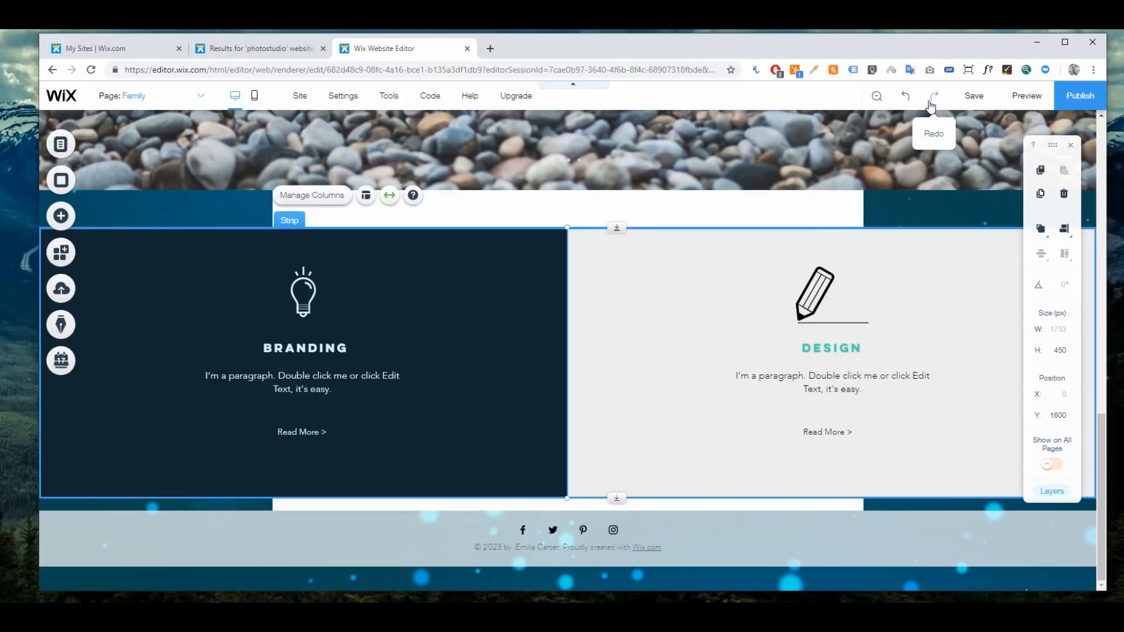
- Undo the deletions of the Storytelling and Consulting columns
{"action": "left_click", "coordinate": [906, 97]}
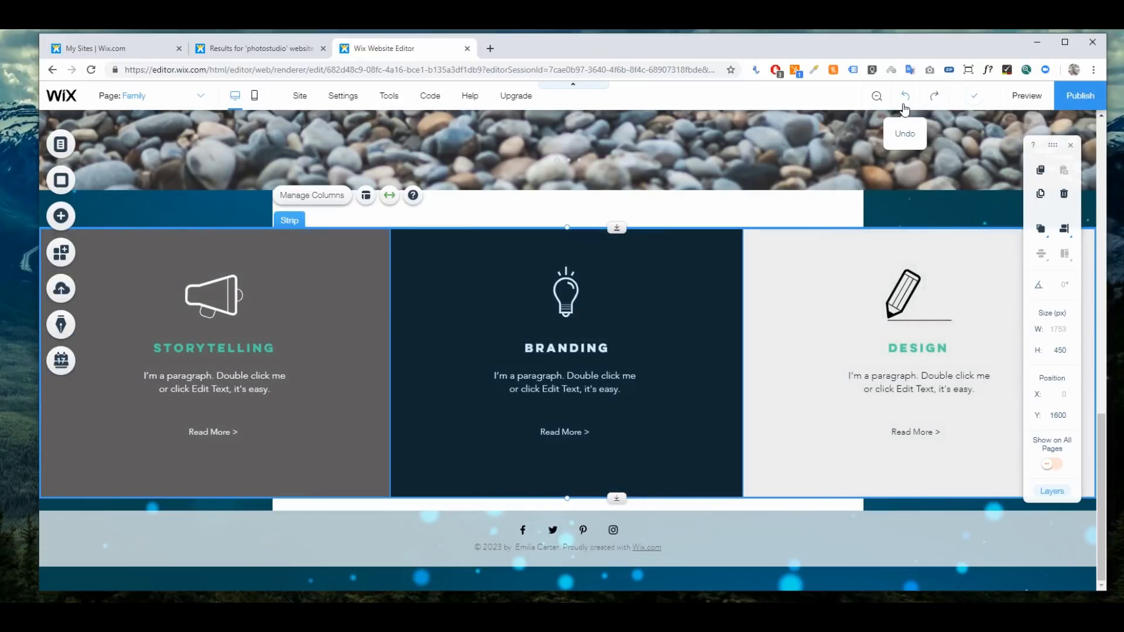
{"action": "left_click", "coordinate": [906, 96]}
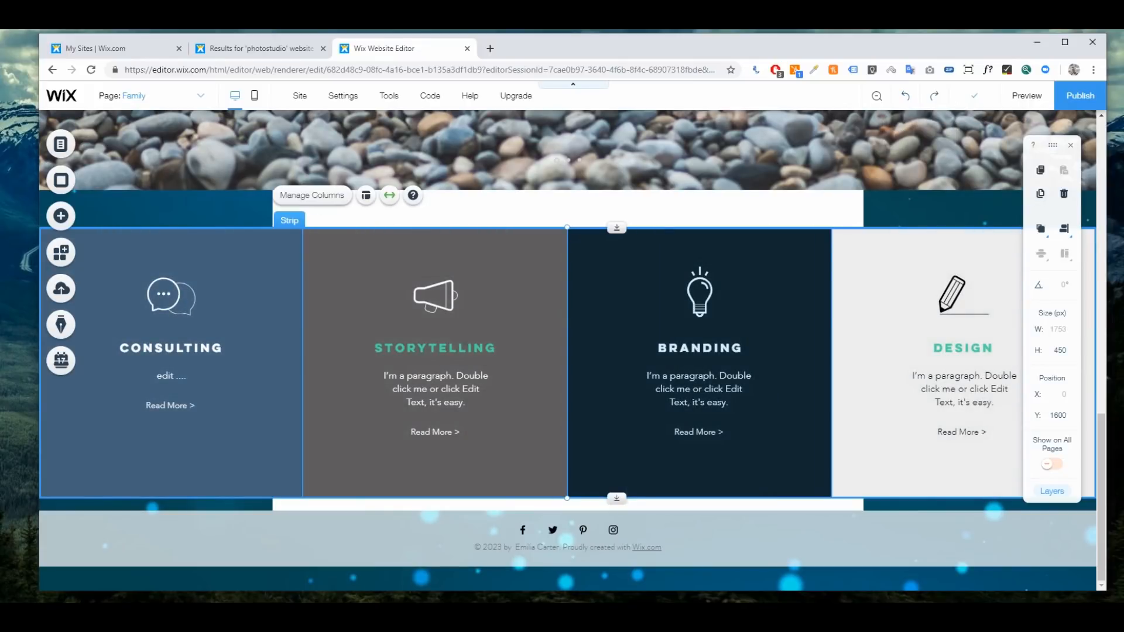
- Browse the elements that can be added to the page, including vector art, buttons and Services strips
{"action": "left_click", "coordinate": [47, 217]}
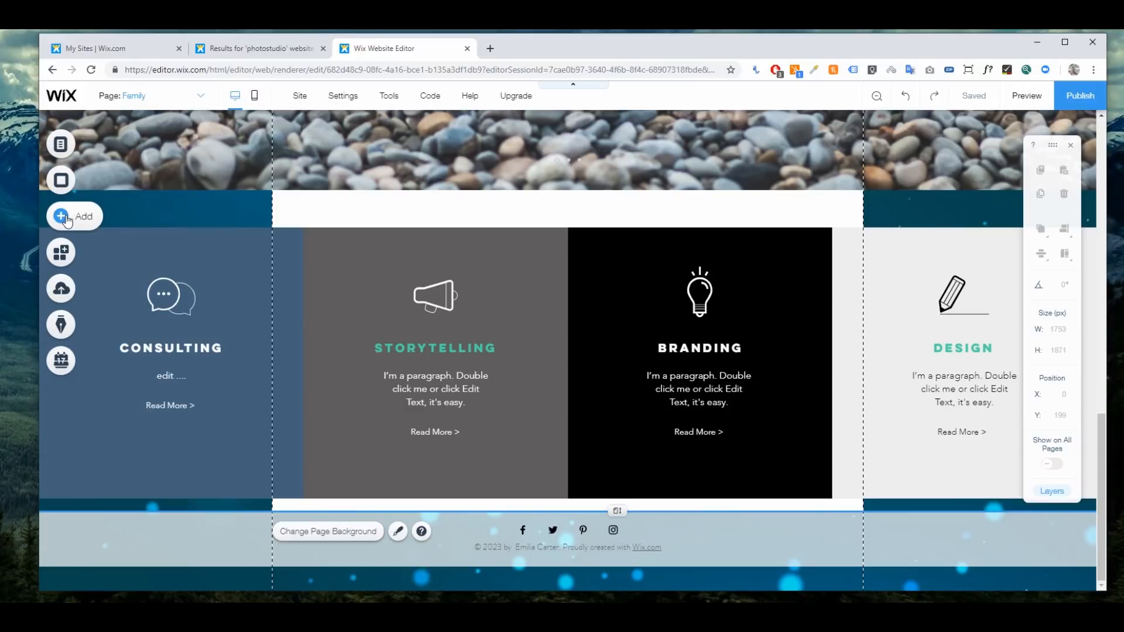
{"action": "left_click", "coordinate": [63, 216]}
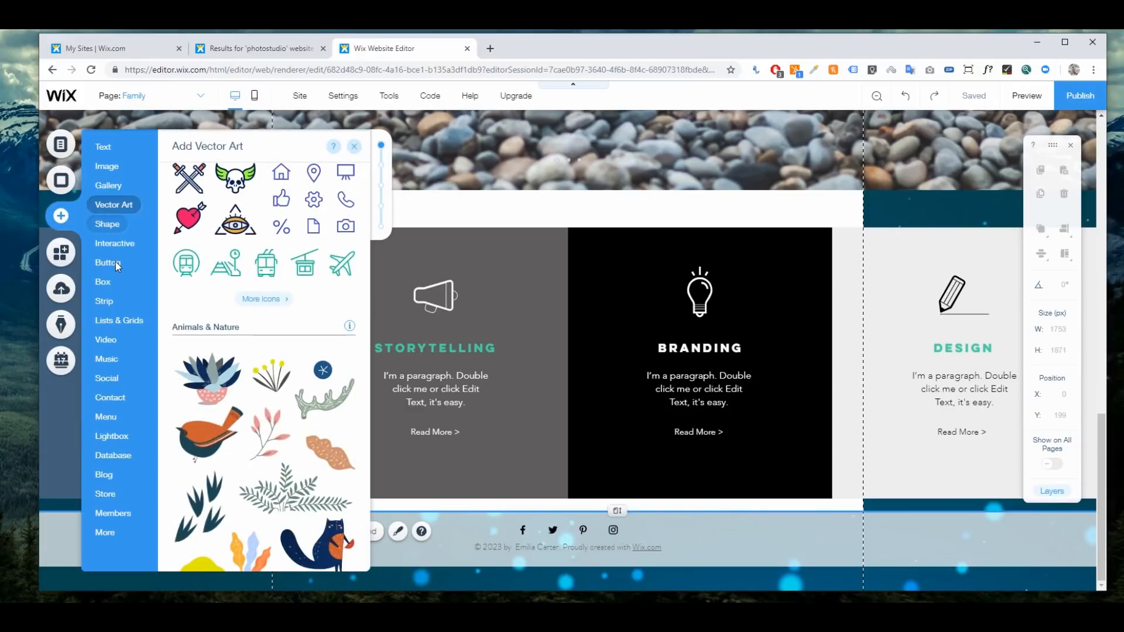
{"action": "mouse_move", "coordinate": [115, 262]}
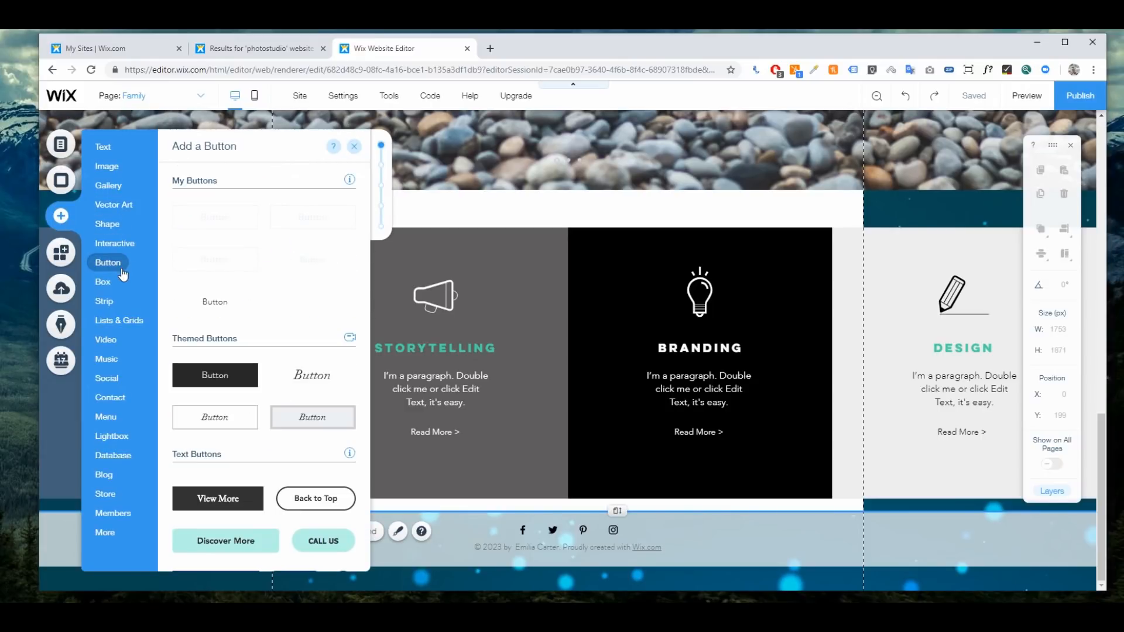
{"action": "left_click", "coordinate": [512, 248]}
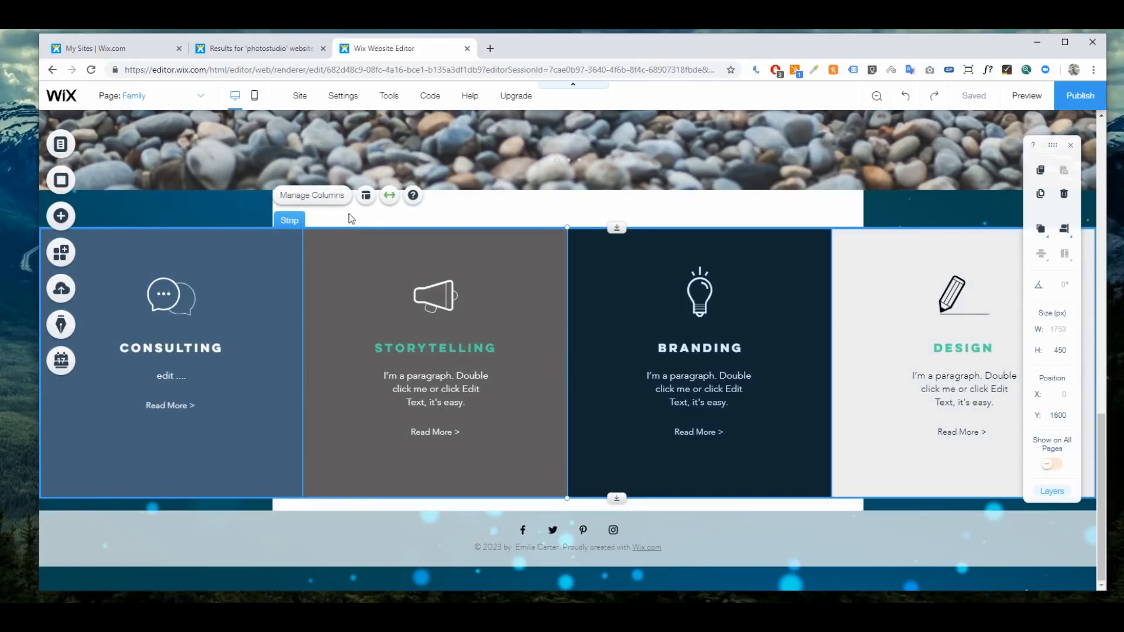
{"action": "left_click", "coordinate": [59, 218]}
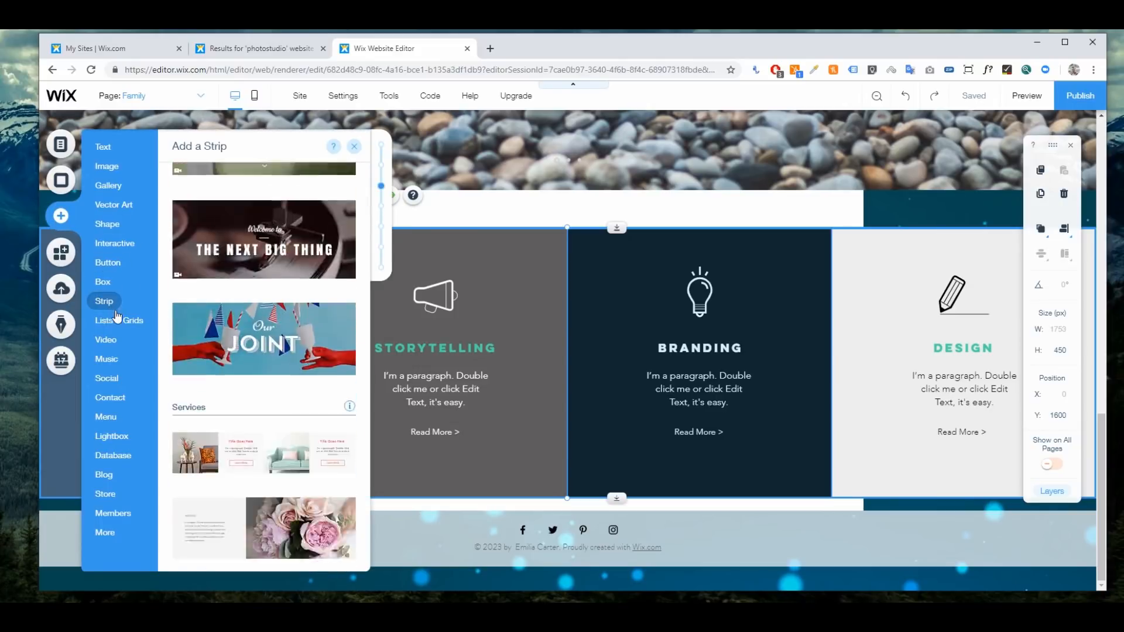
- Browse the elements available under Lists & Grids, Video, Music and Social
{"action": "mouse_move", "coordinate": [119, 321]}
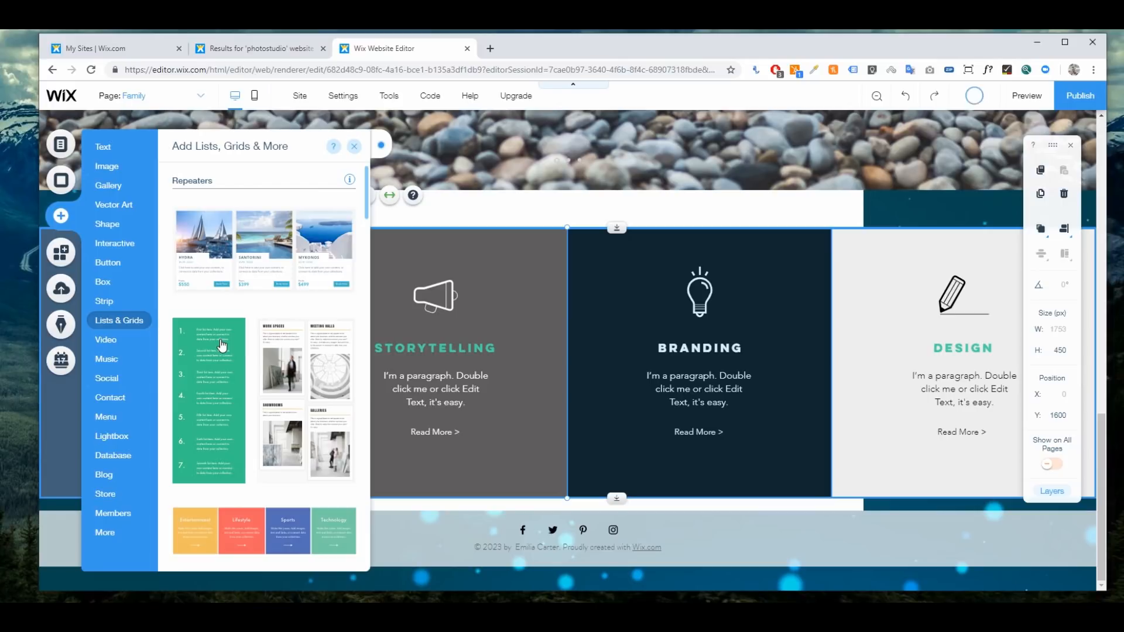
{"action": "scroll", "coordinate": [258, 372], "scroll_direction": "down", "scroll_amount": 10}
{"action": "scroll", "coordinate": [262, 376], "scroll_direction": "down", "scroll_amount": 6}
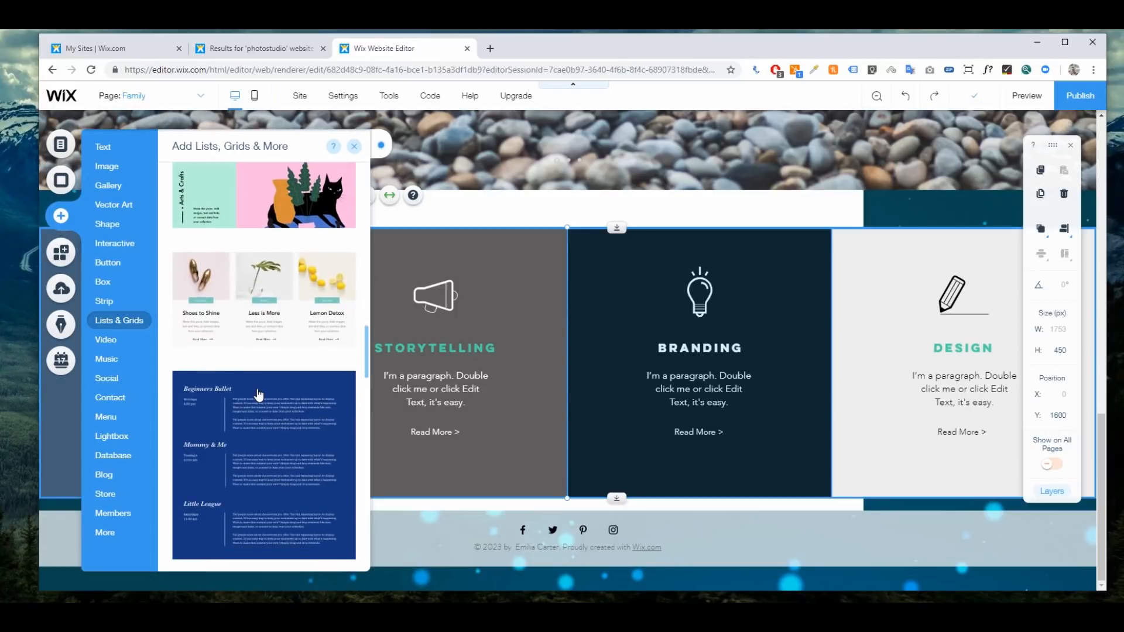
{"action": "scroll", "coordinate": [259, 396], "scroll_direction": "down", "scroll_amount": 6}
{"action": "scroll", "coordinate": [259, 404], "scroll_direction": "down", "scroll_amount": 10}
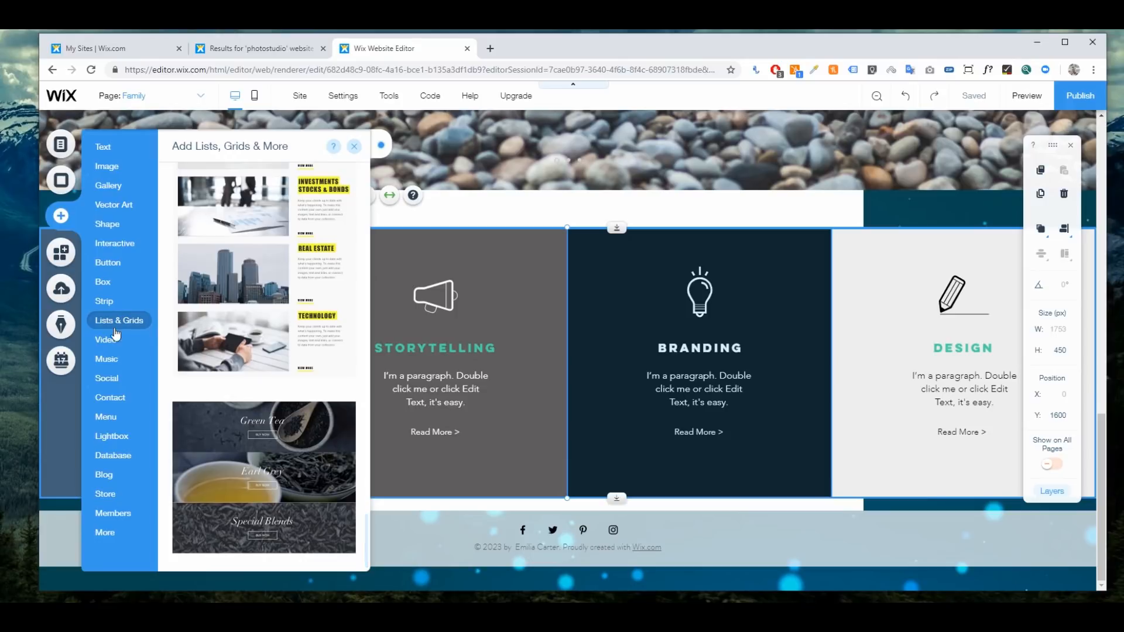
{"action": "left_click", "coordinate": [115, 339]}
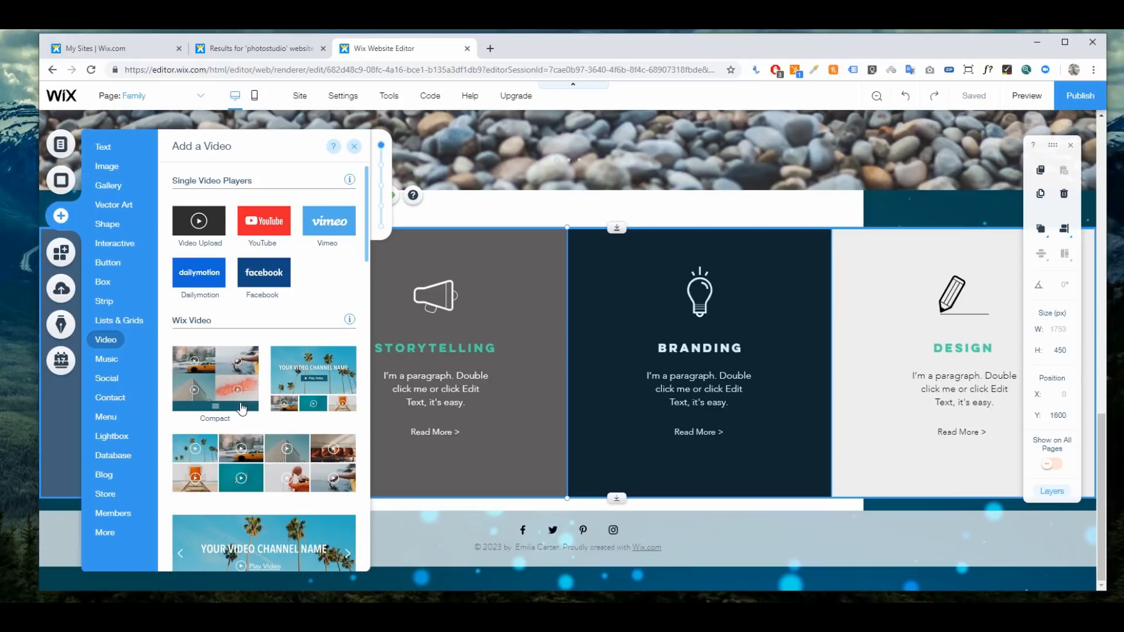
{"action": "scroll", "coordinate": [275, 319], "scroll_direction": "down", "scroll_amount": 4}
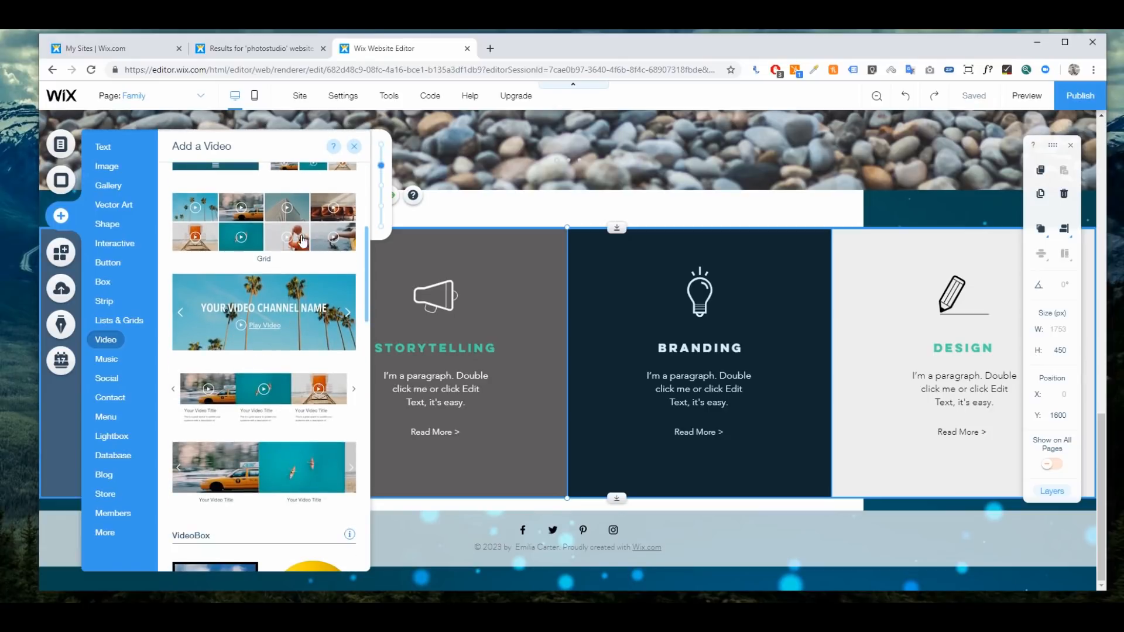
{"action": "scroll", "coordinate": [274, 442], "scroll_direction": "down", "scroll_amount": 6}
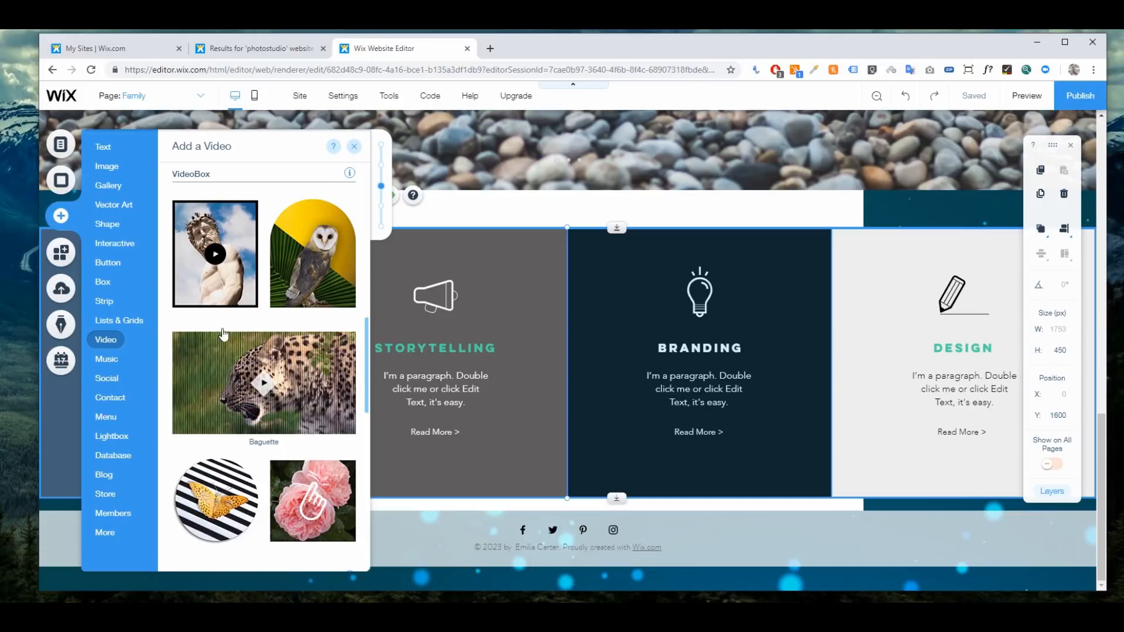
{"action": "scroll", "coordinate": [274, 404], "scroll_direction": "down", "scroll_amount": 3}
{"action": "scroll", "coordinate": [273, 404], "scroll_direction": "down", "scroll_amount": 1}
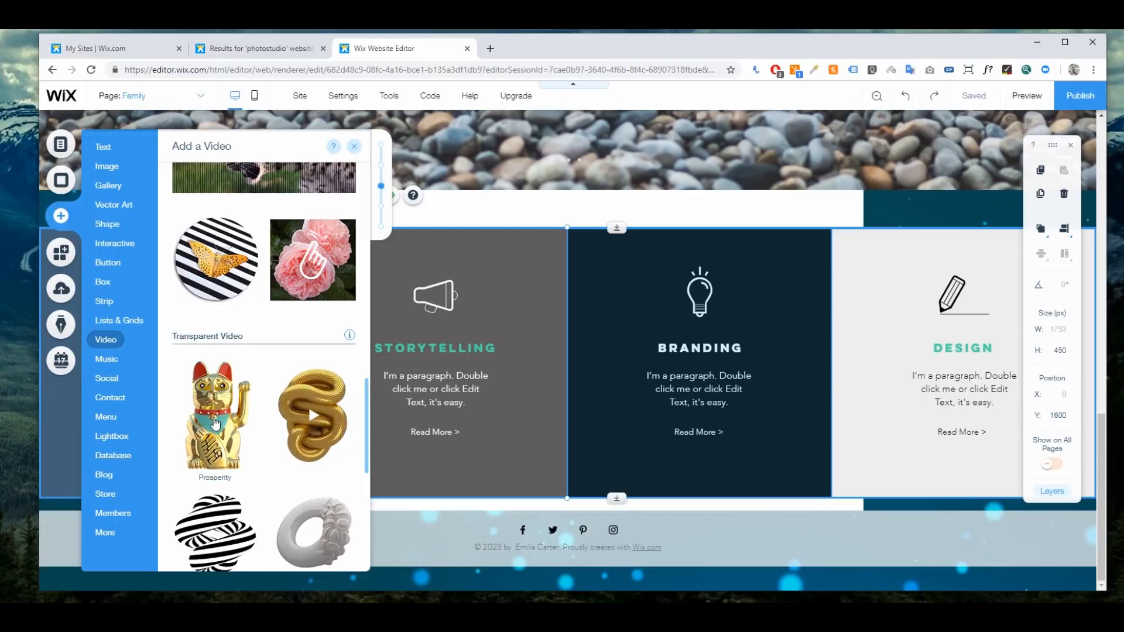
{"action": "left_click", "coordinate": [106, 359]}
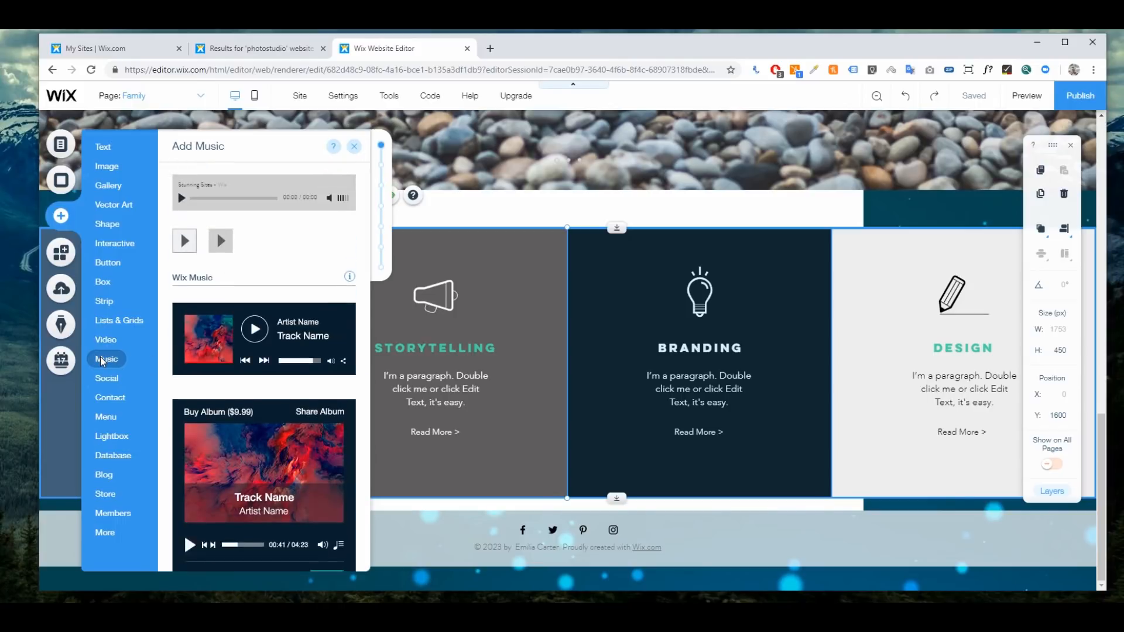
{"action": "left_click", "coordinate": [115, 378]}
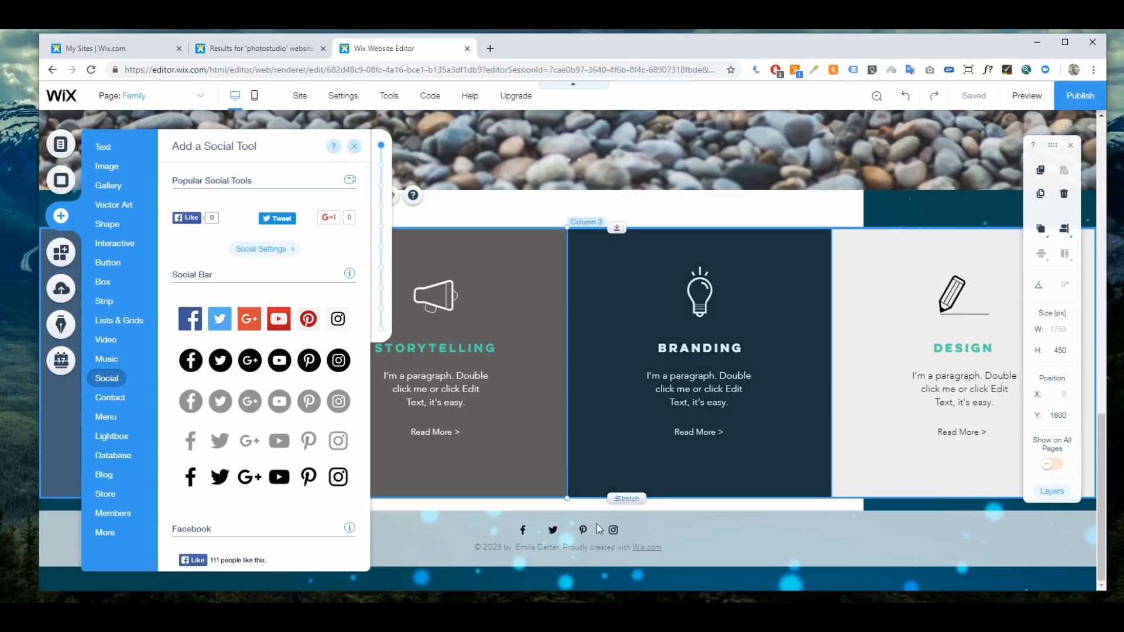
- Replace the small black social icons in the footer with the colored six-icon social bar, placed above the copyright line
{"action": "left_click", "coordinate": [574, 527]}
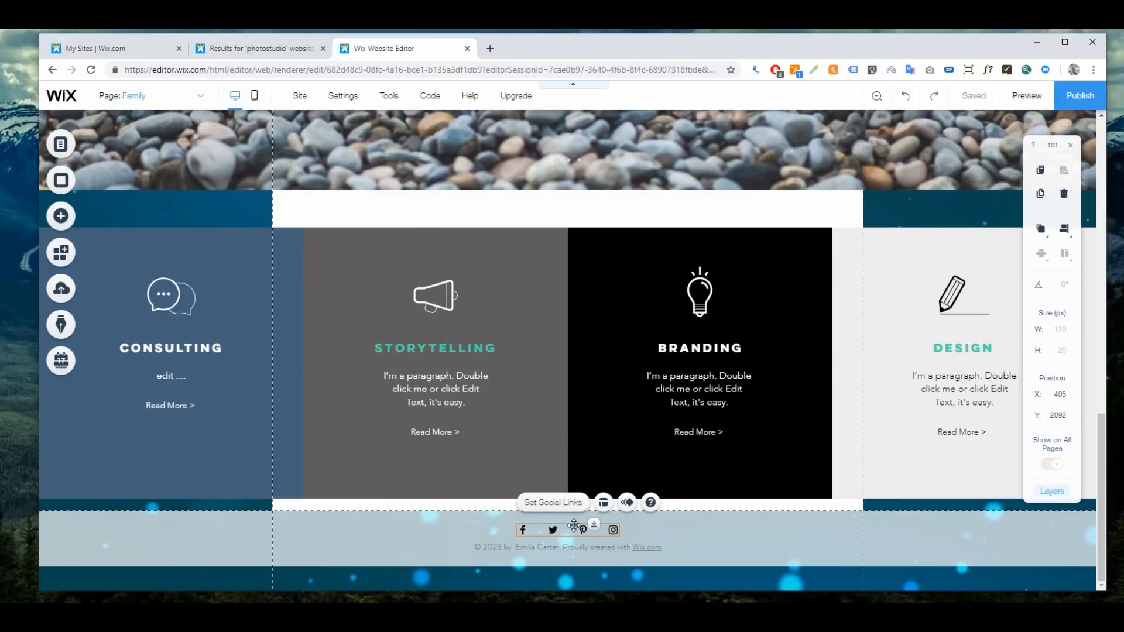
{"action": "key", "text": "Delete"}
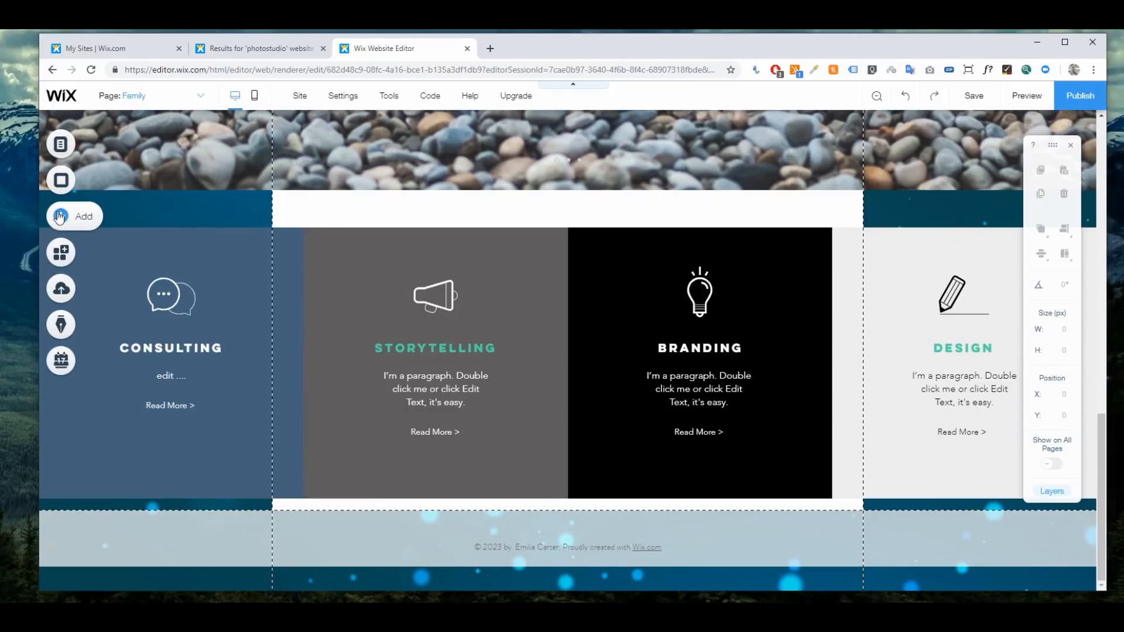
{"action": "left_click", "coordinate": [63, 217]}
{"action": "left_click_drag", "start_coordinate": [235, 326], "coordinate": [529, 532]}
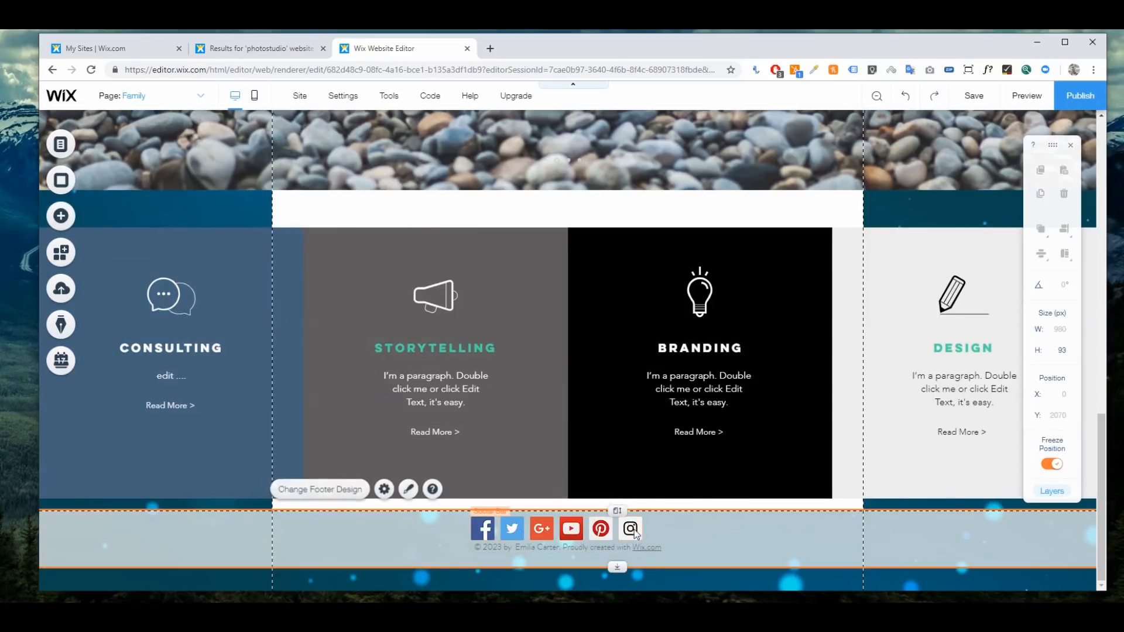
{"action": "left_click_drag", "start_coordinate": [616, 526], "coordinate": [628, 523]}
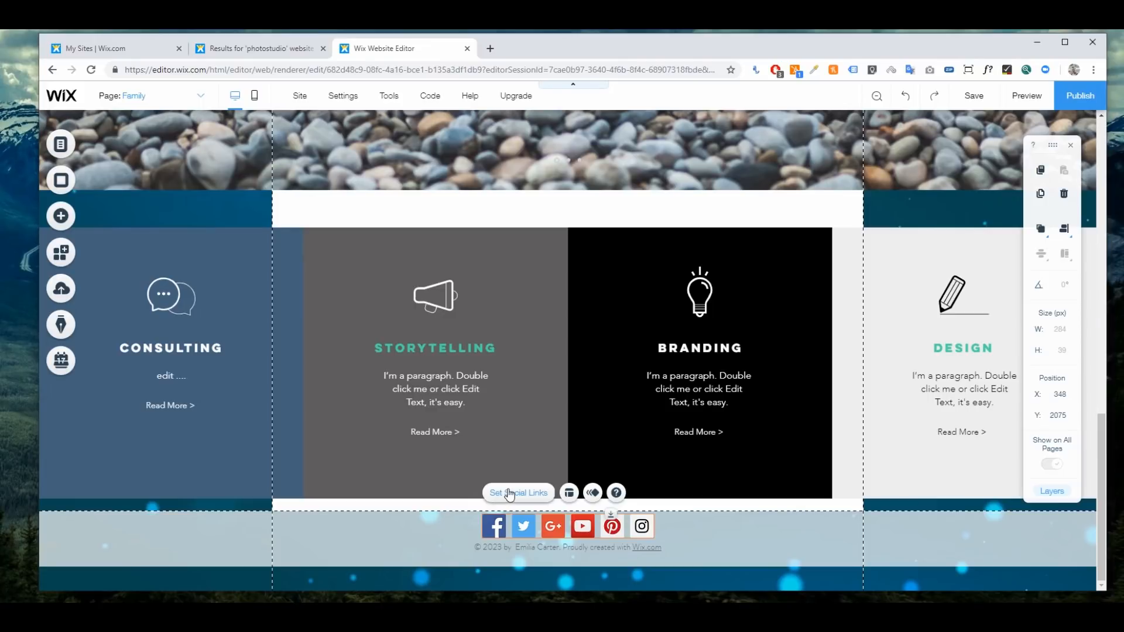
- Check the social links of the footer bar's icons, including the Facebook icon's web address settings, without making changes
{"action": "left_click", "coordinate": [510, 494]}
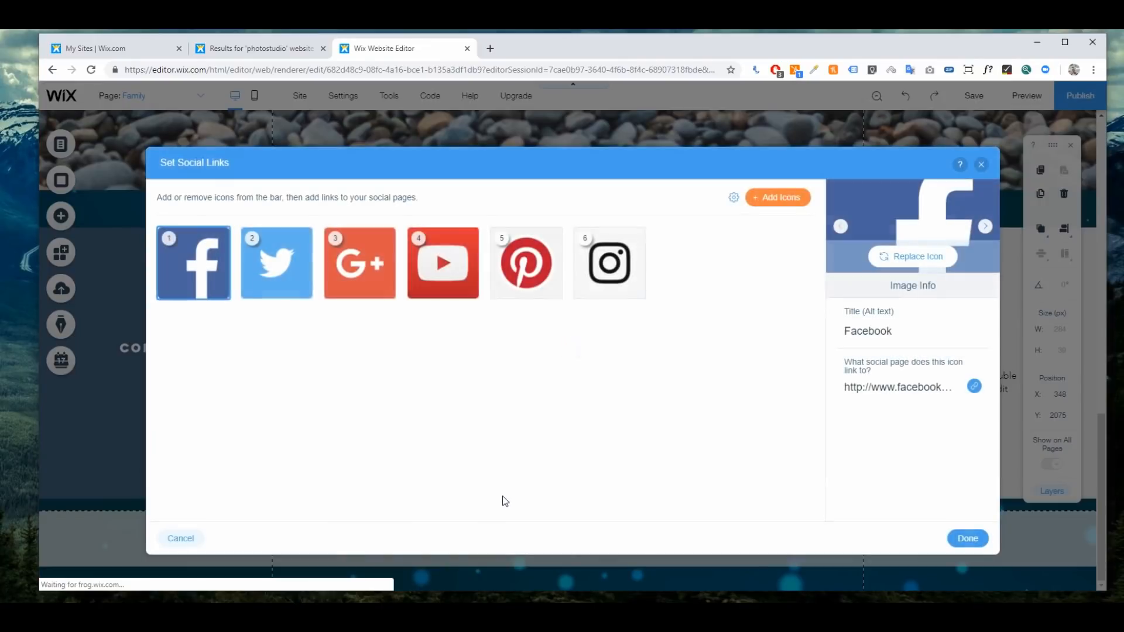
{"action": "left_click", "coordinate": [277, 258]}
{"action": "left_click", "coordinate": [335, 258]}
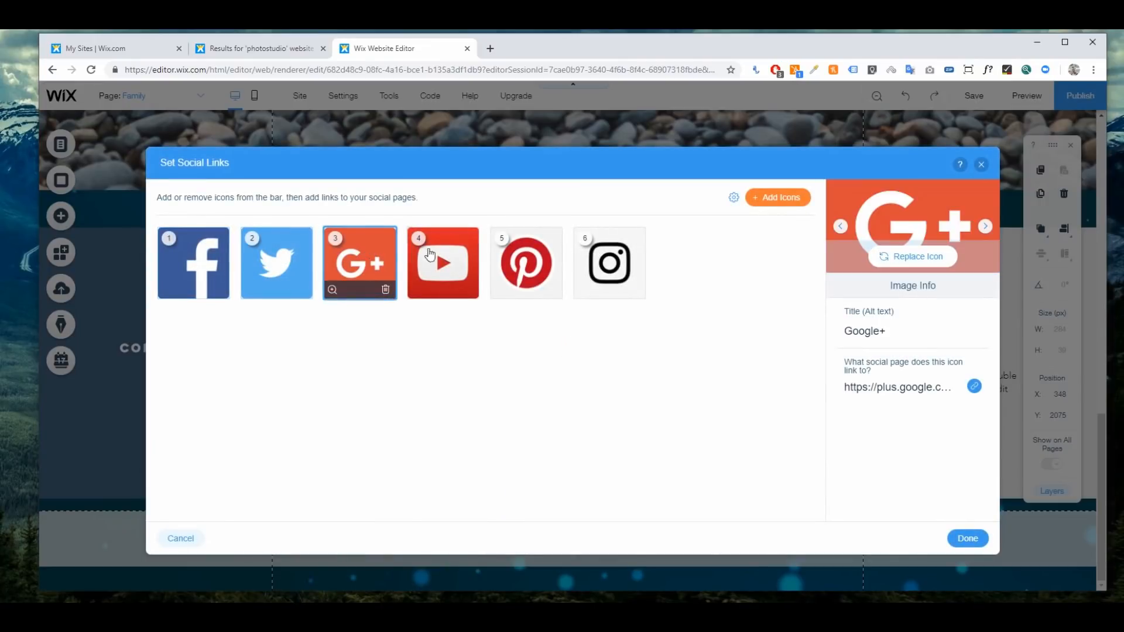
{"action": "left_click", "coordinate": [444, 263]}
{"action": "left_click", "coordinate": [526, 264]}
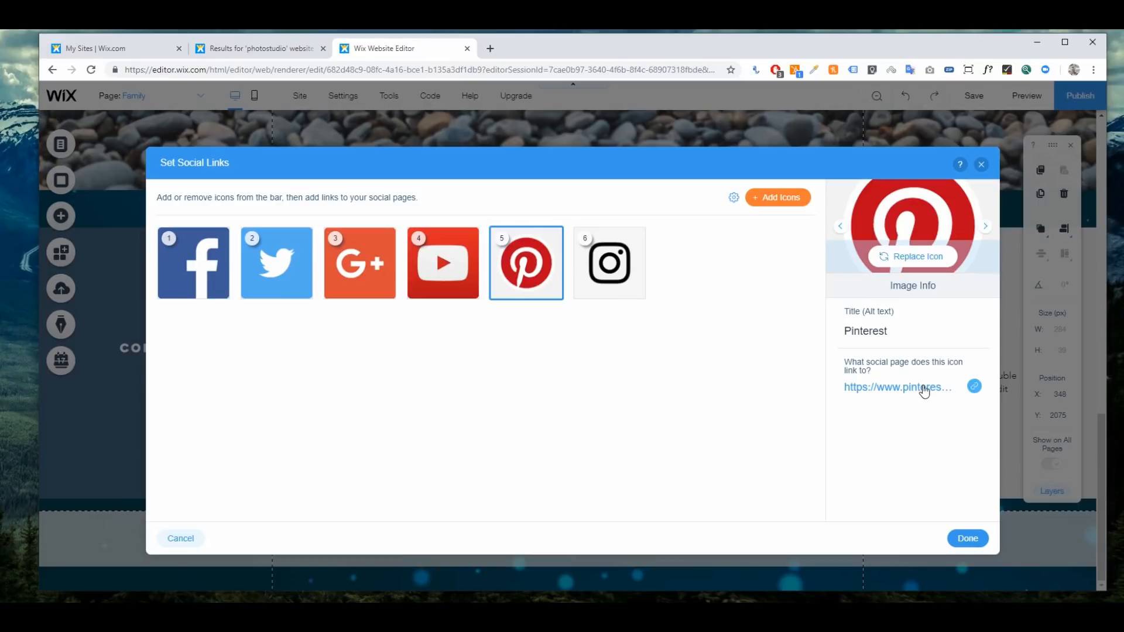
{"action": "left_click", "coordinate": [199, 264]}
{"action": "left_click", "coordinate": [245, 269]}
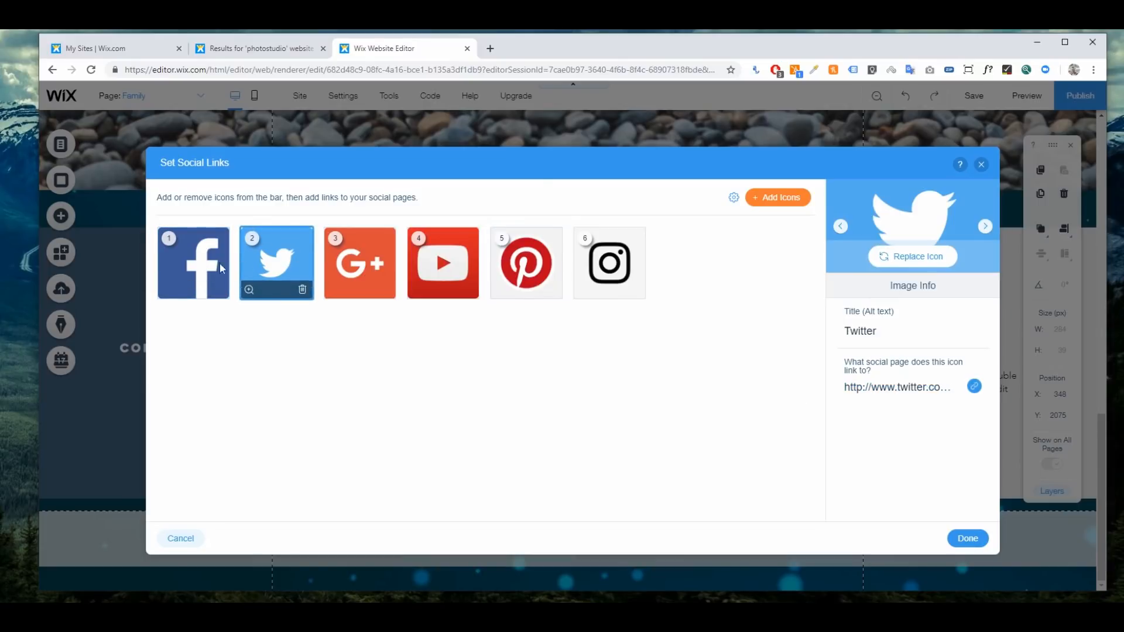
{"action": "left_click", "coordinate": [218, 266]}
{"action": "left_click", "coordinate": [934, 389]}
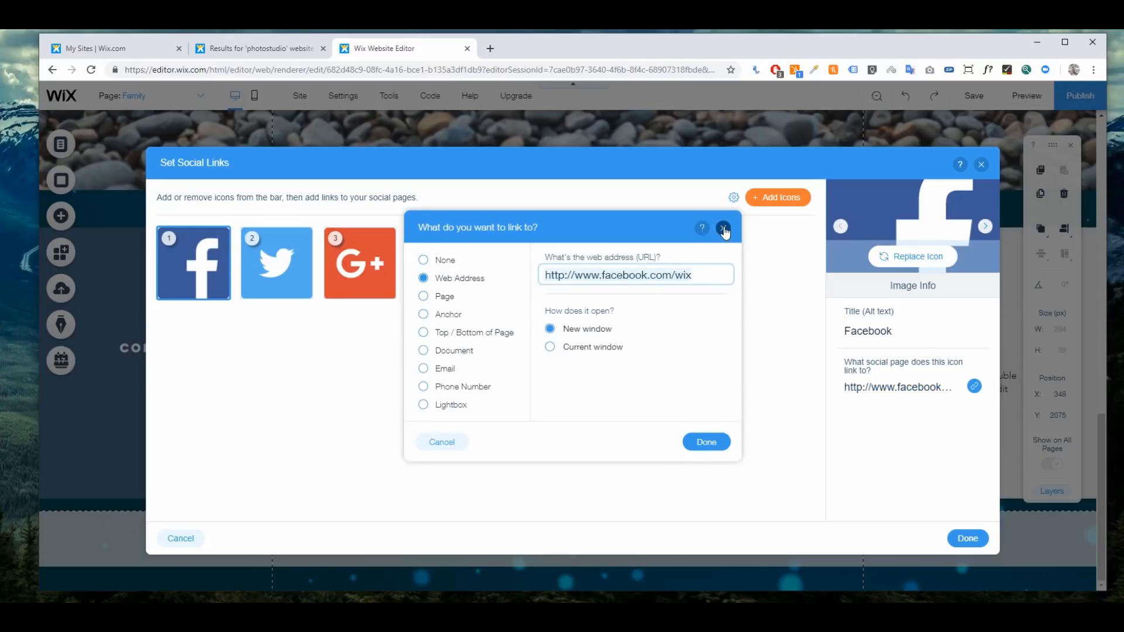
{"action": "left_click", "coordinate": [723, 228]}
{"action": "left_click", "coordinate": [982, 165]}
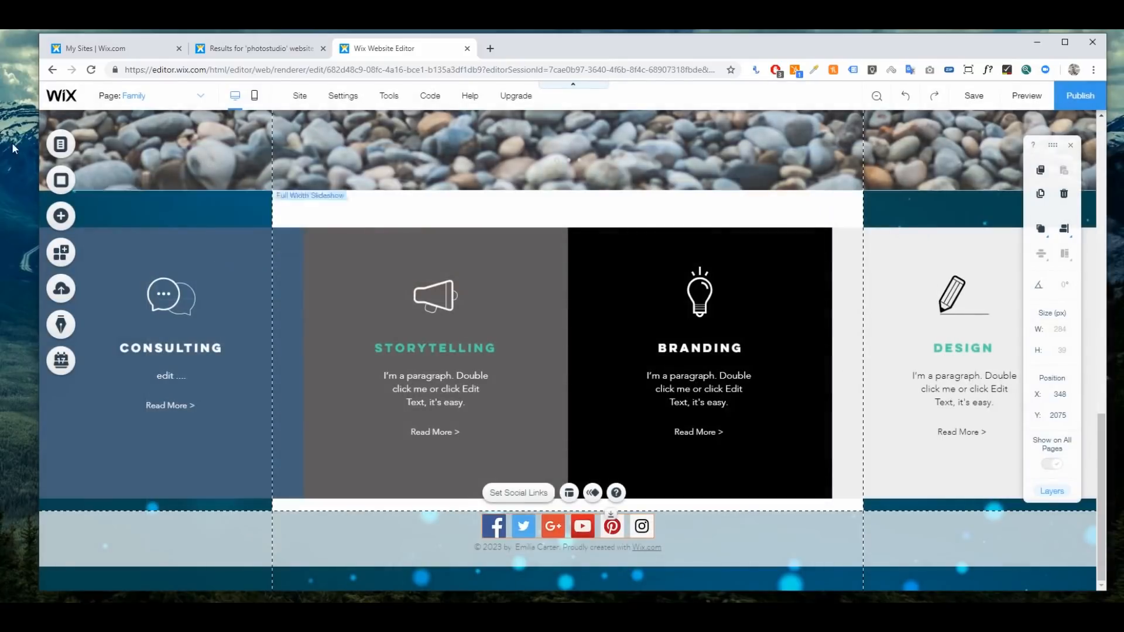
- Look at the contact form designs that can be added to the page
{"action": "left_click", "coordinate": [71, 216]}
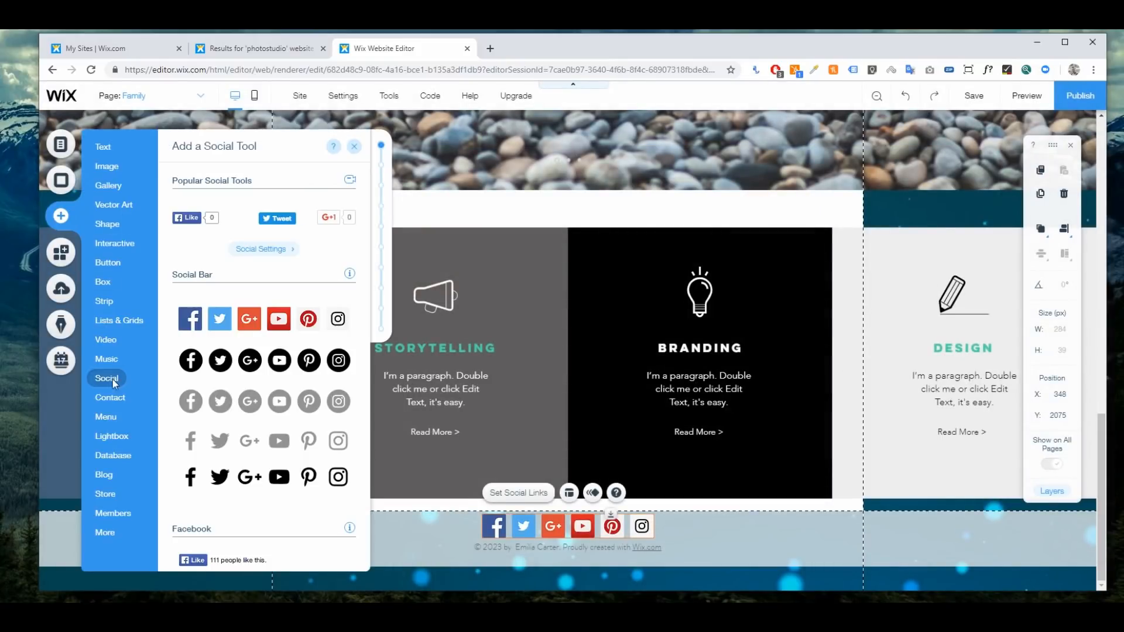
{"action": "mouse_move", "coordinate": [110, 397]}
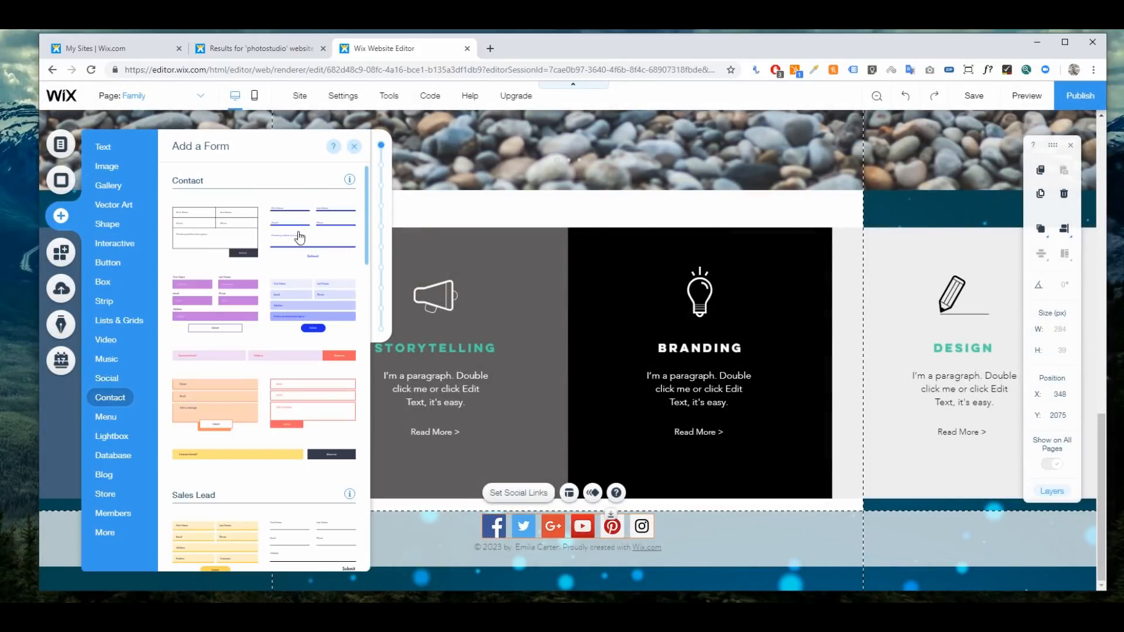
{"action": "left_click", "coordinate": [353, 147]}
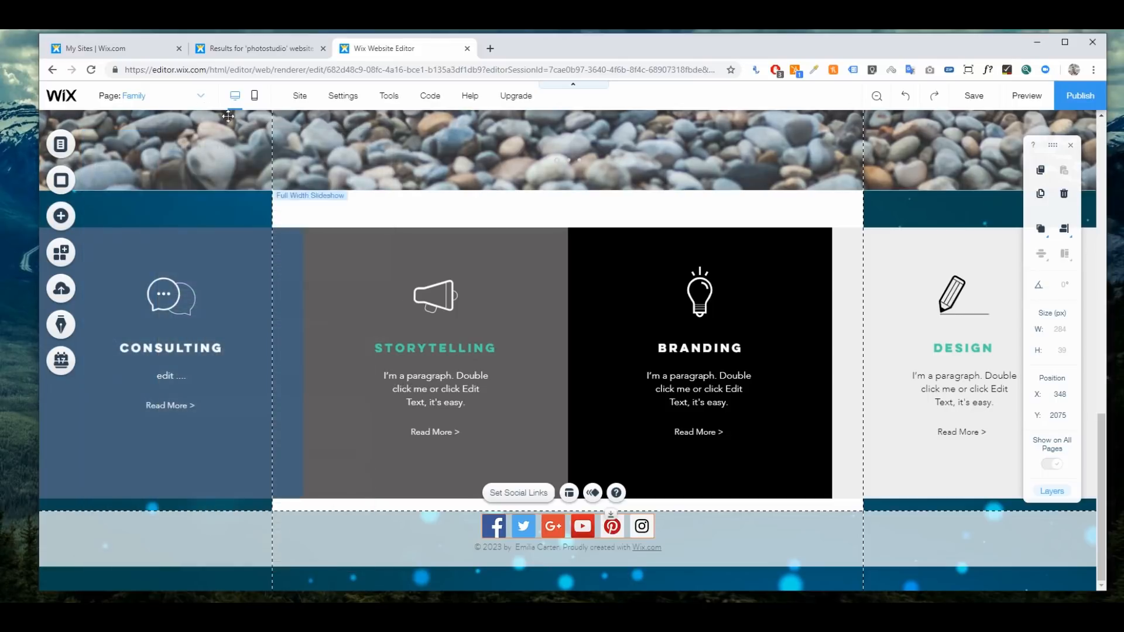
- Duplicate the Babies page in the site menu
{"action": "left_click", "coordinate": [205, 102]}
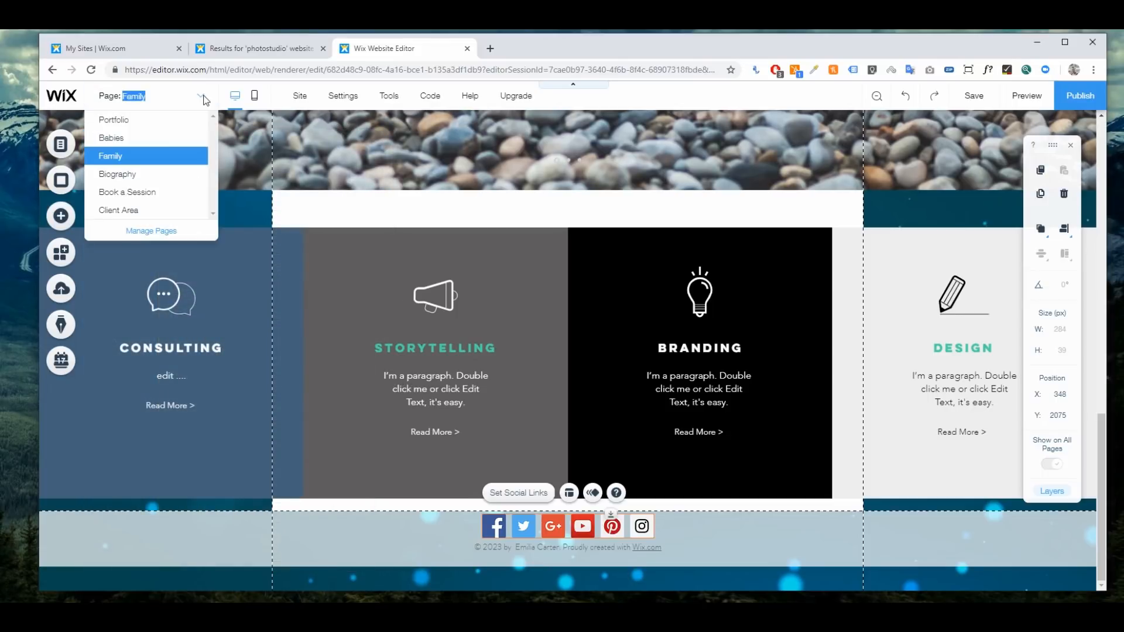
{"action": "left_click", "coordinate": [165, 230]}
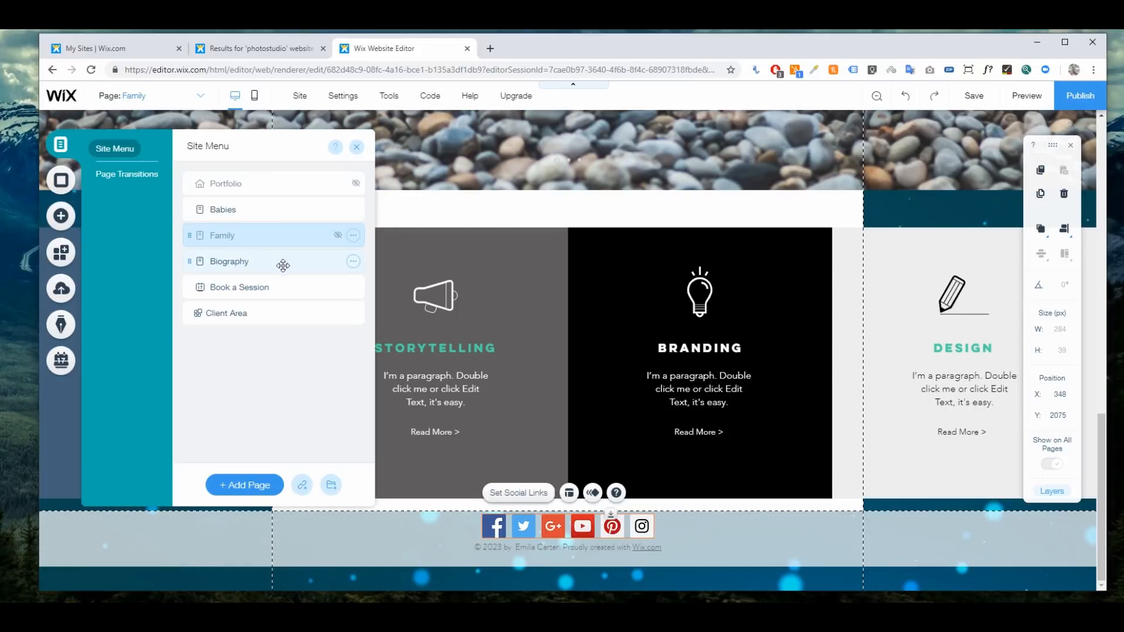
{"action": "left_click", "coordinate": [278, 212]}
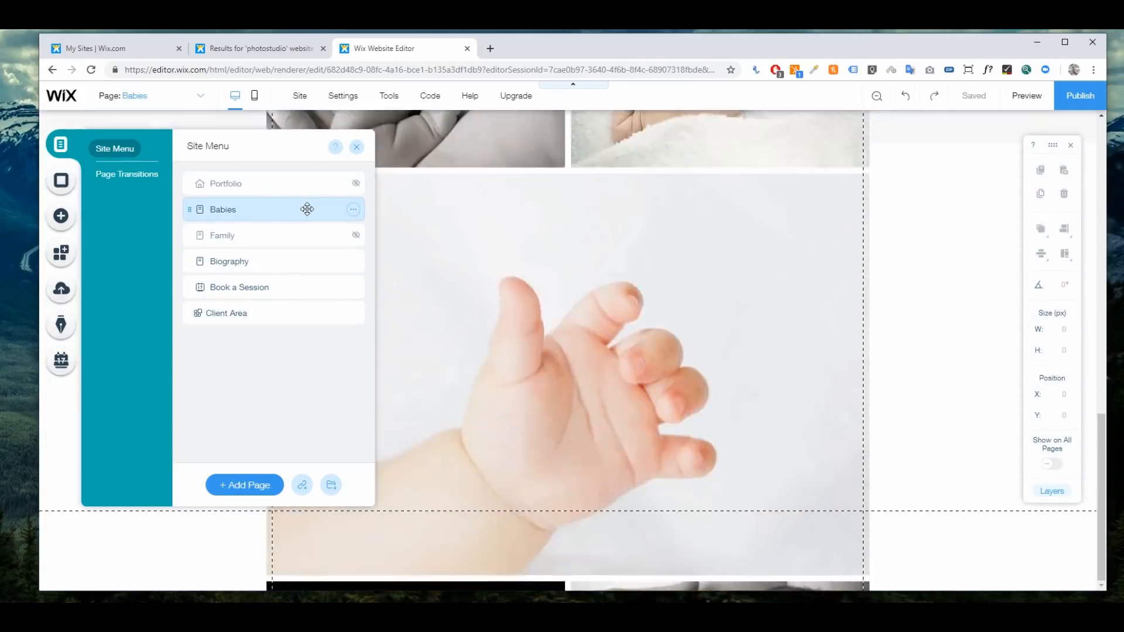
{"action": "left_click", "coordinate": [240, 262]}
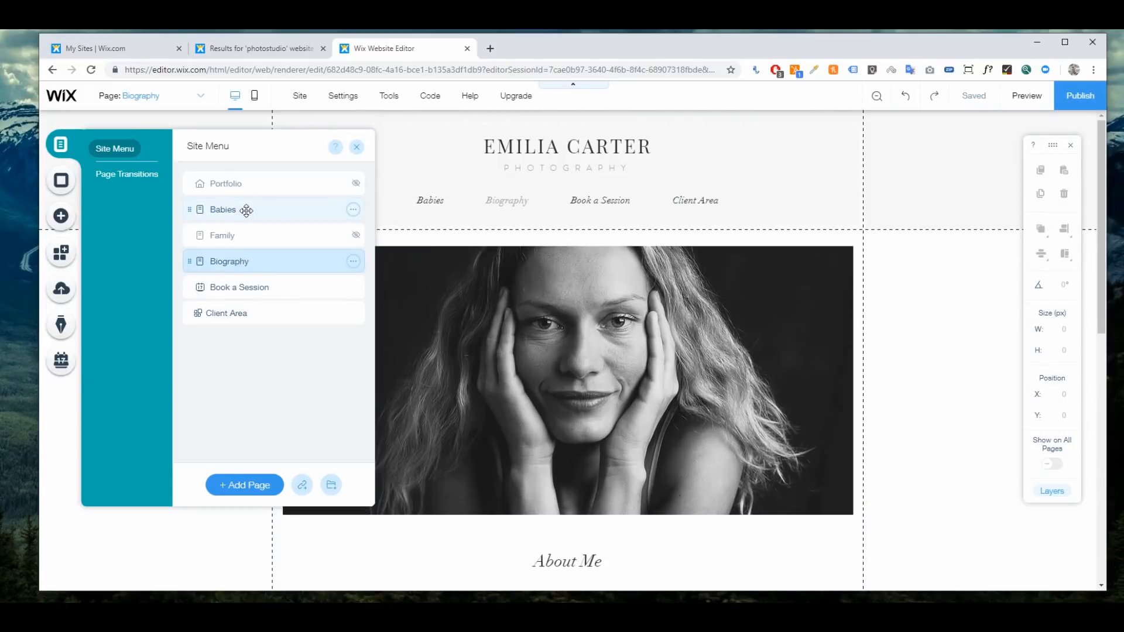
{"action": "left_click", "coordinate": [246, 209]}
{"action": "left_click", "coordinate": [353, 210]}
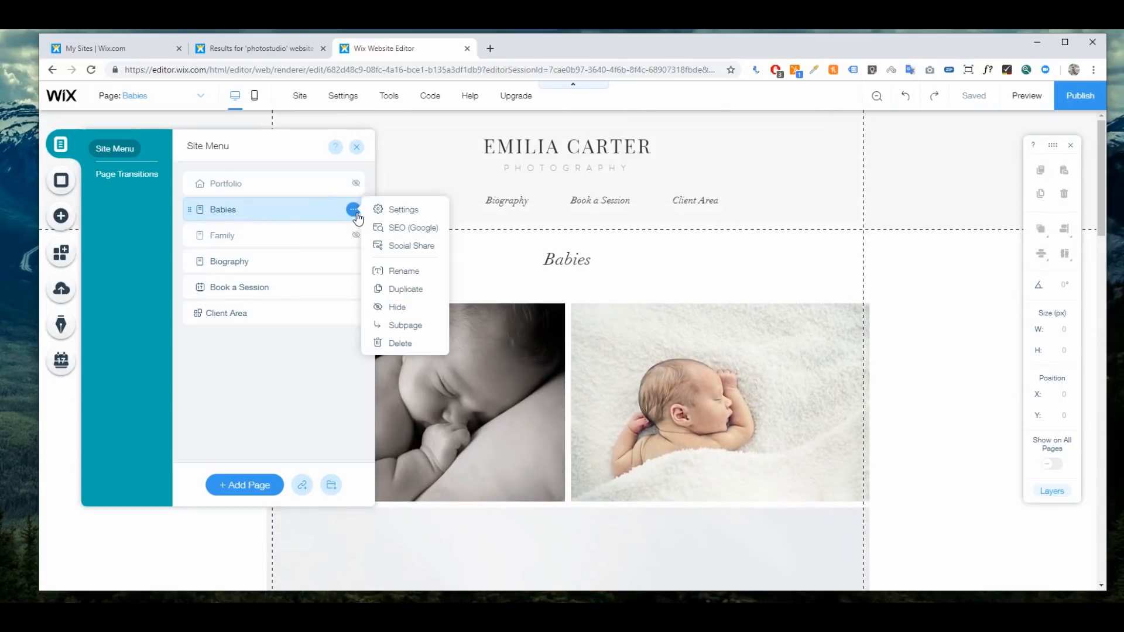
{"action": "left_click", "coordinate": [406, 289]}
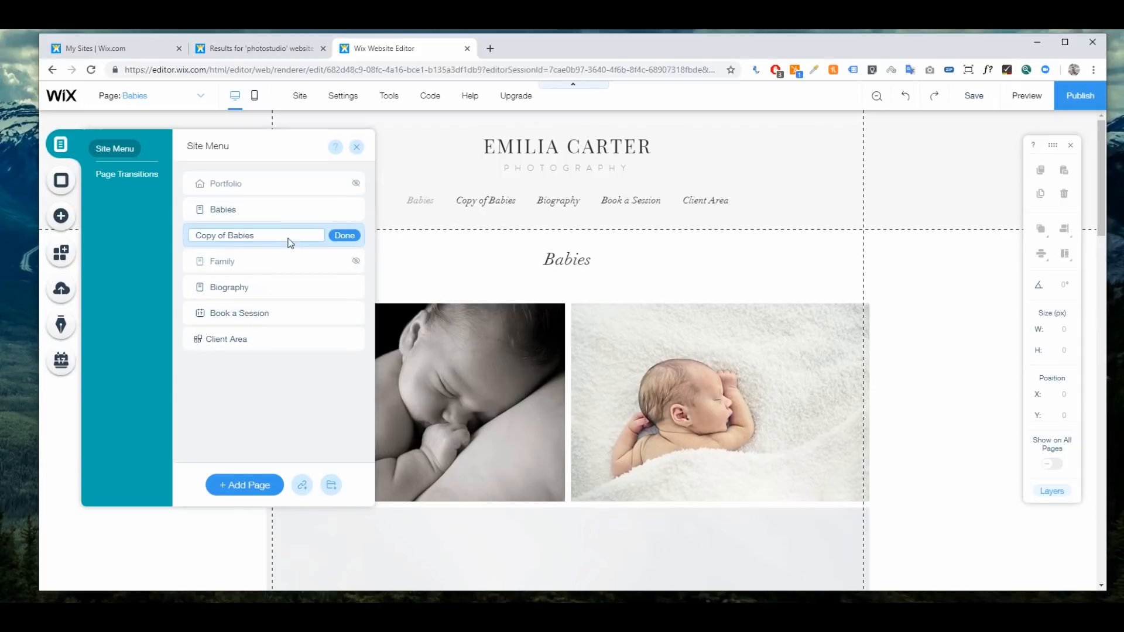
- Name the duplicated page "Contact" and move it to the end of the site menu, after Client Area
{"action": "type", "text": "Contac"}
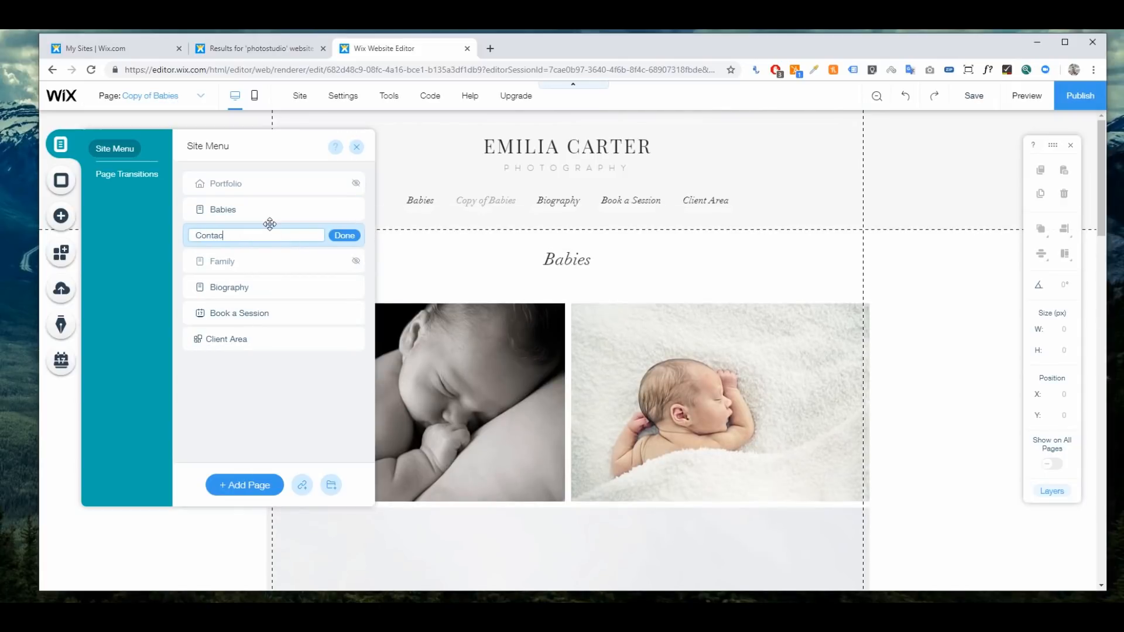
{"action": "type", "text": "t"}
{"action": "left_click", "coordinate": [344, 234]}
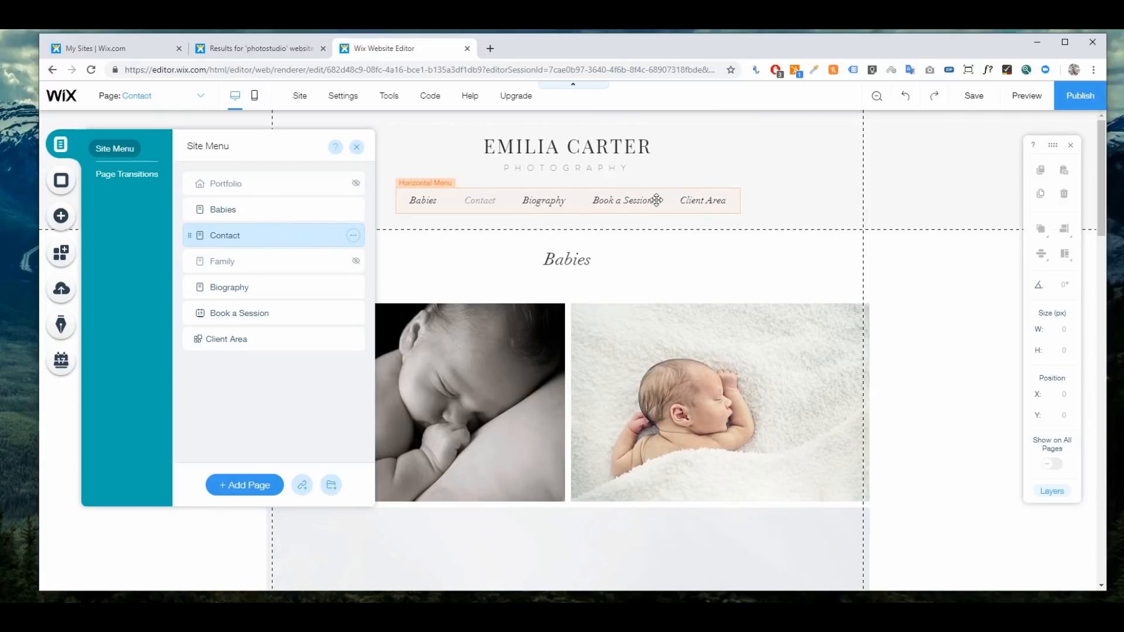
{"action": "left_click_drag", "start_coordinate": [226, 235], "coordinate": [238, 331]}
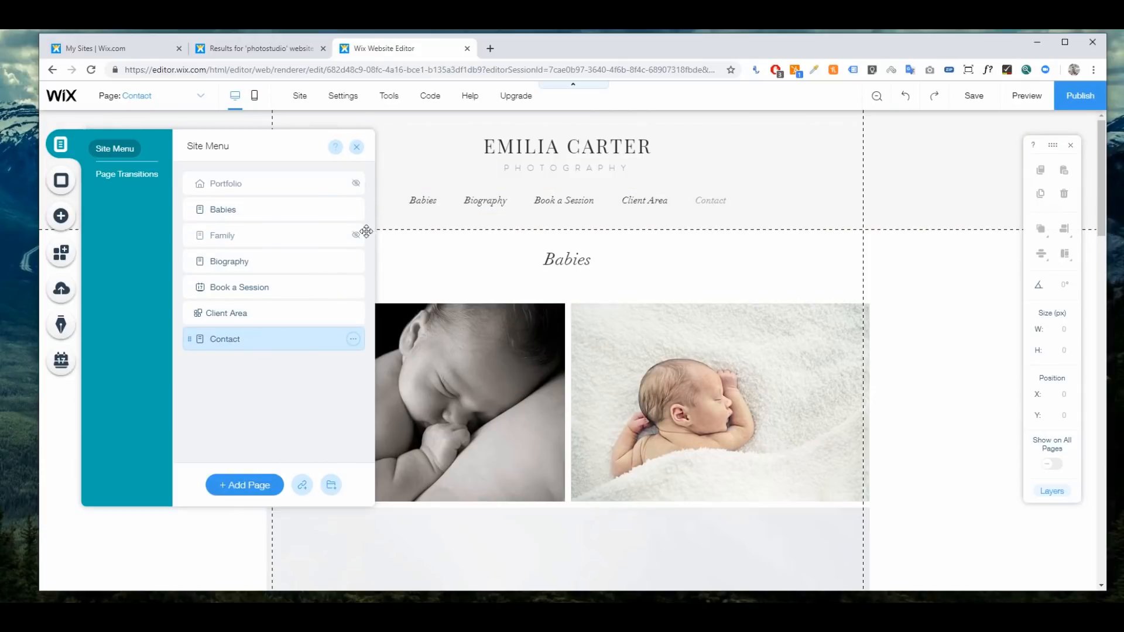
- Delete the baby photo gallery from the Contact page and replace the page heading with "Contact"
{"action": "left_click", "coordinate": [570, 348]}
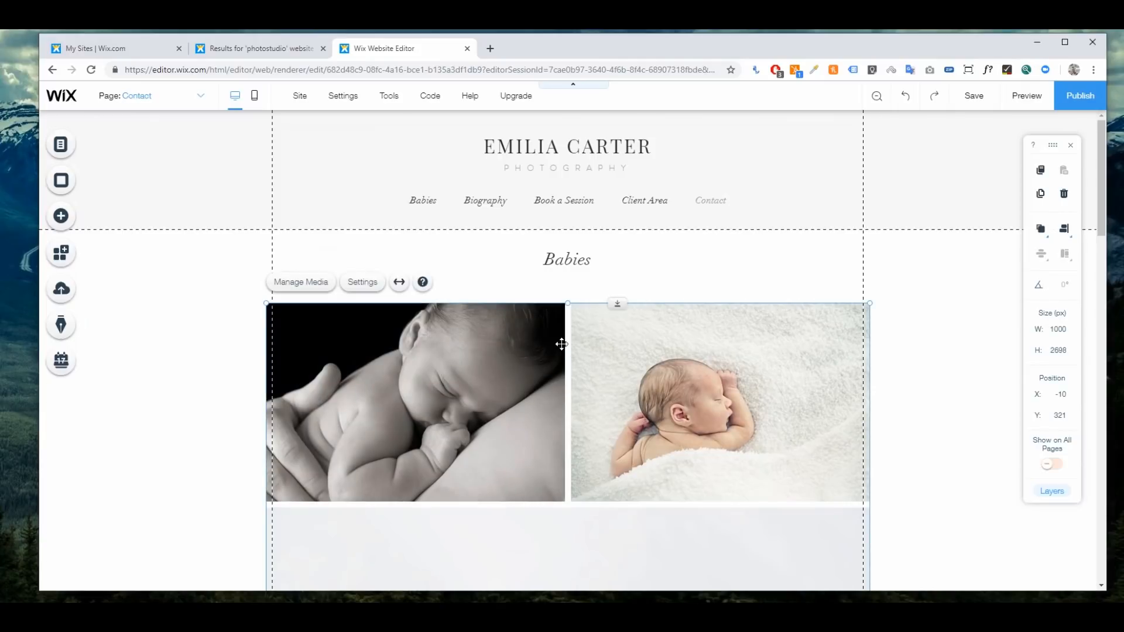
{"action": "key", "text": "Delete"}
{"action": "left_click", "coordinate": [579, 259]}
{"action": "double_click", "coordinate": [578, 257]}
{"action": "key", "text": "BackSpace"}
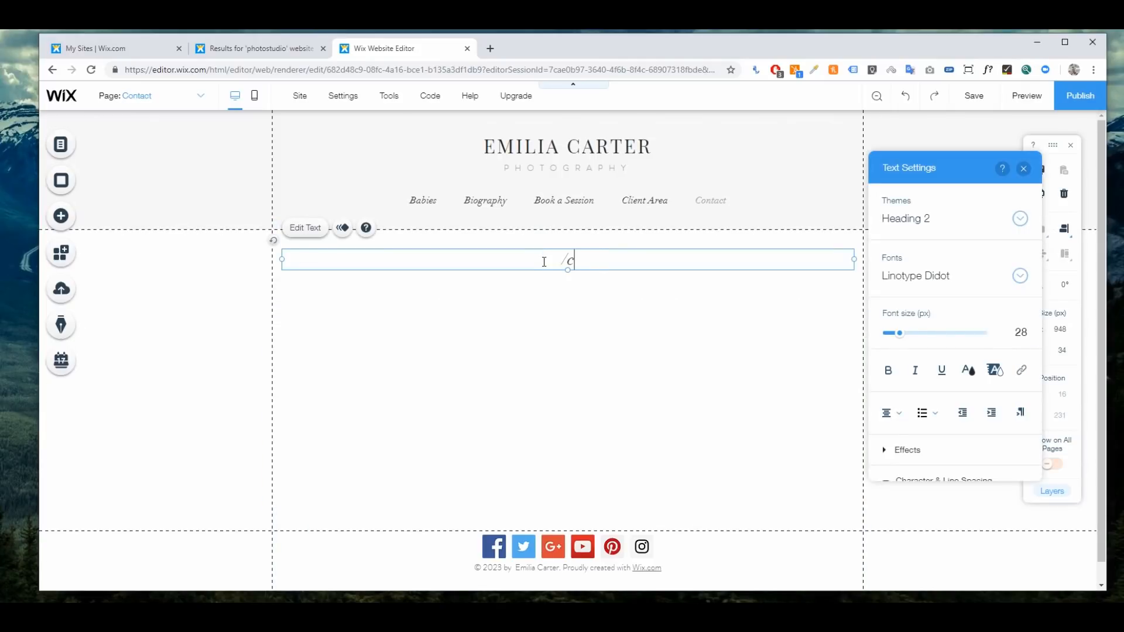
{"action": "type", "text": "Contact"}
{"action": "left_click", "coordinate": [532, 308]}
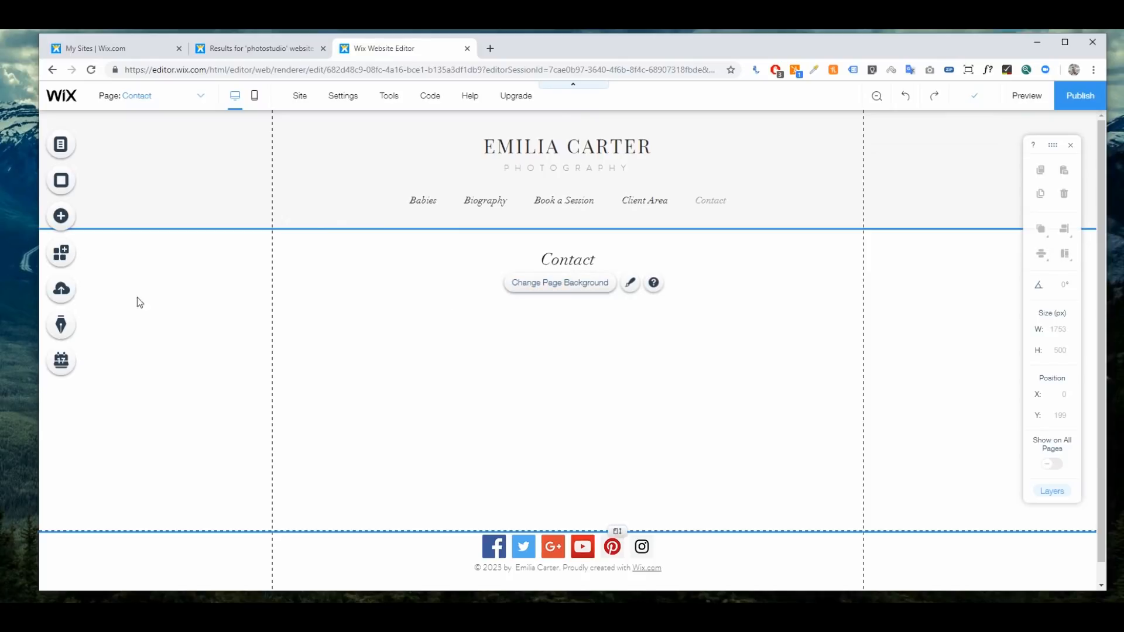
- Add the purple "Get In Touch" contact form below the Contact heading and delete its Phone field
{"action": "left_click", "coordinate": [61, 217]}
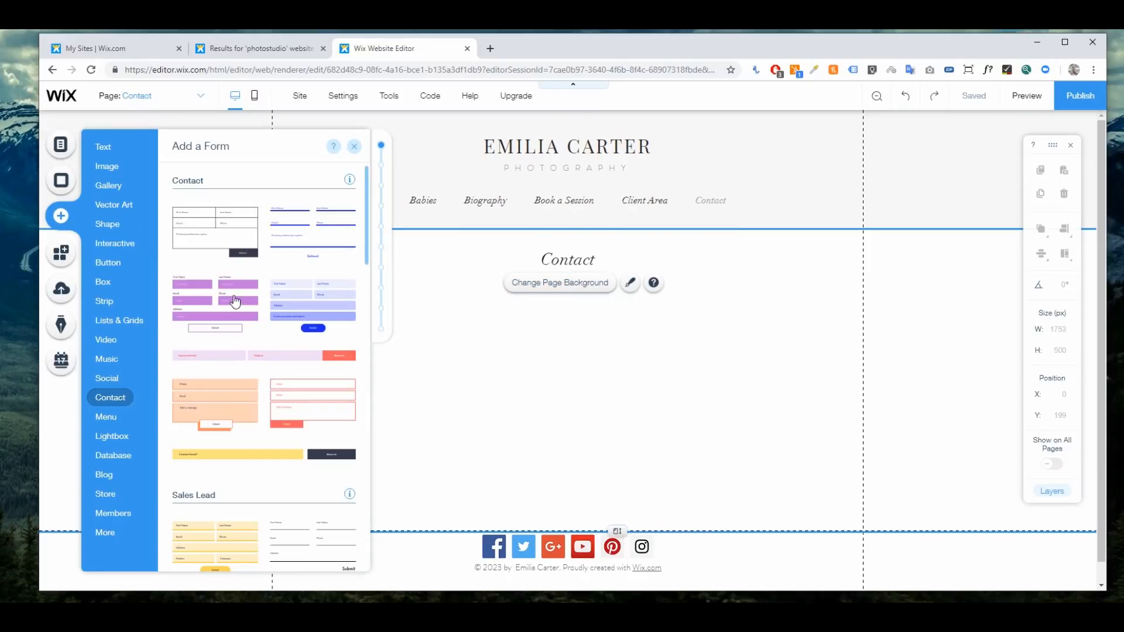
{"action": "left_click_drag", "start_coordinate": [235, 301], "coordinate": [657, 384]}
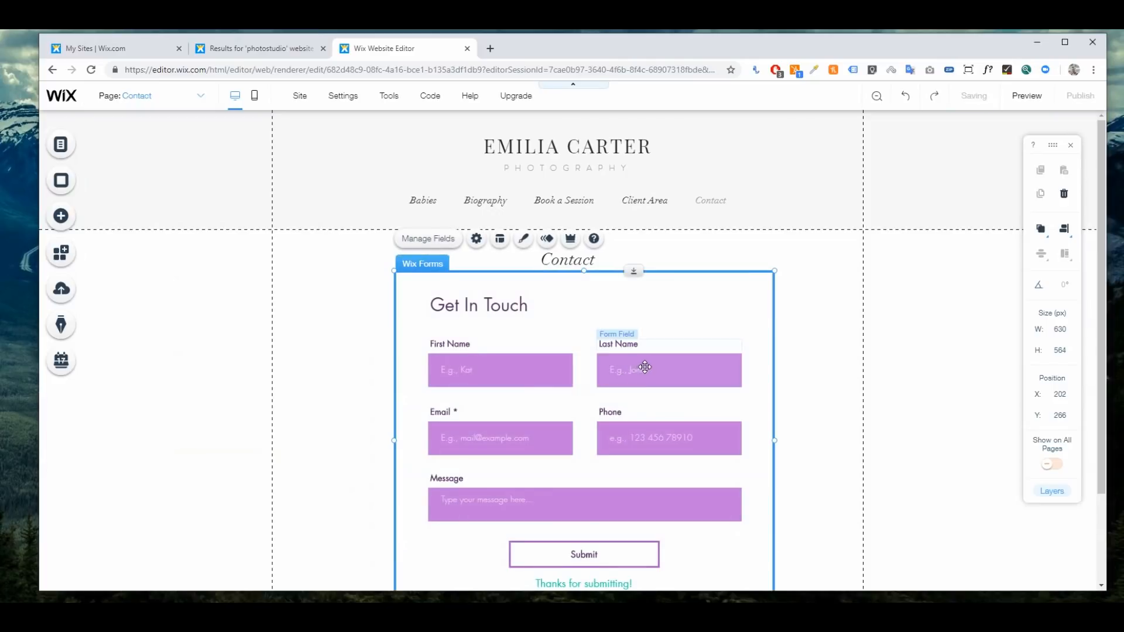
{"action": "scroll", "coordinate": [644, 369], "scroll_direction": "down", "scroll_amount": 2}
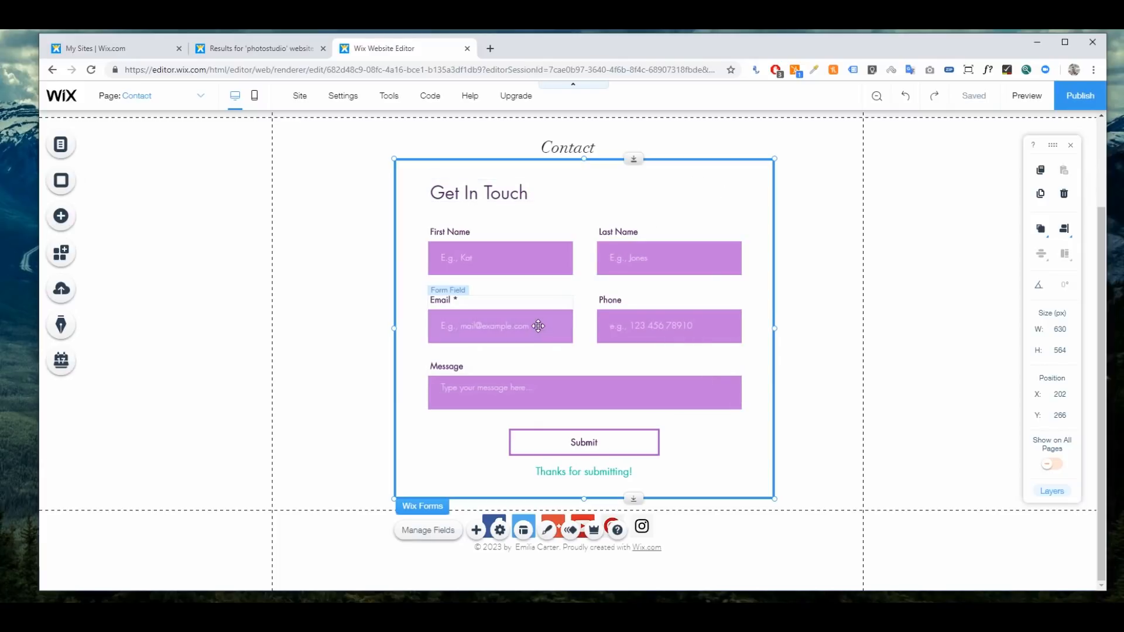
{"action": "left_click", "coordinate": [701, 335]}
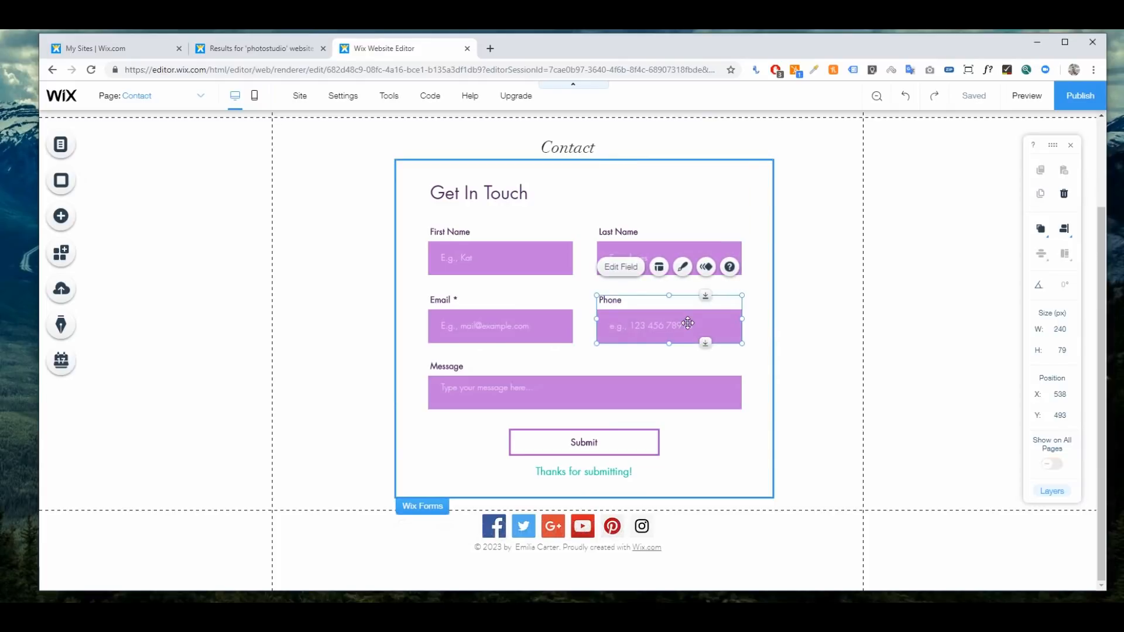
{"action": "key", "text": "Delete"}
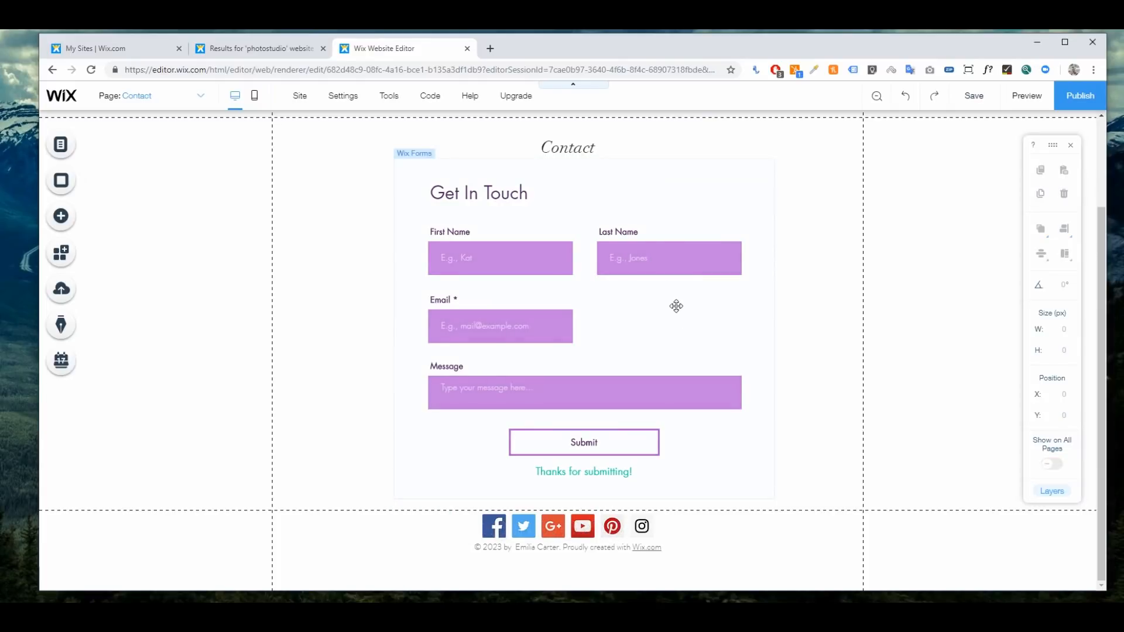
- Look at the contact form's existing fields and the recommended fields that can be added
{"action": "left_click", "coordinate": [676, 306]}
{"action": "left_click", "coordinate": [682, 278]}
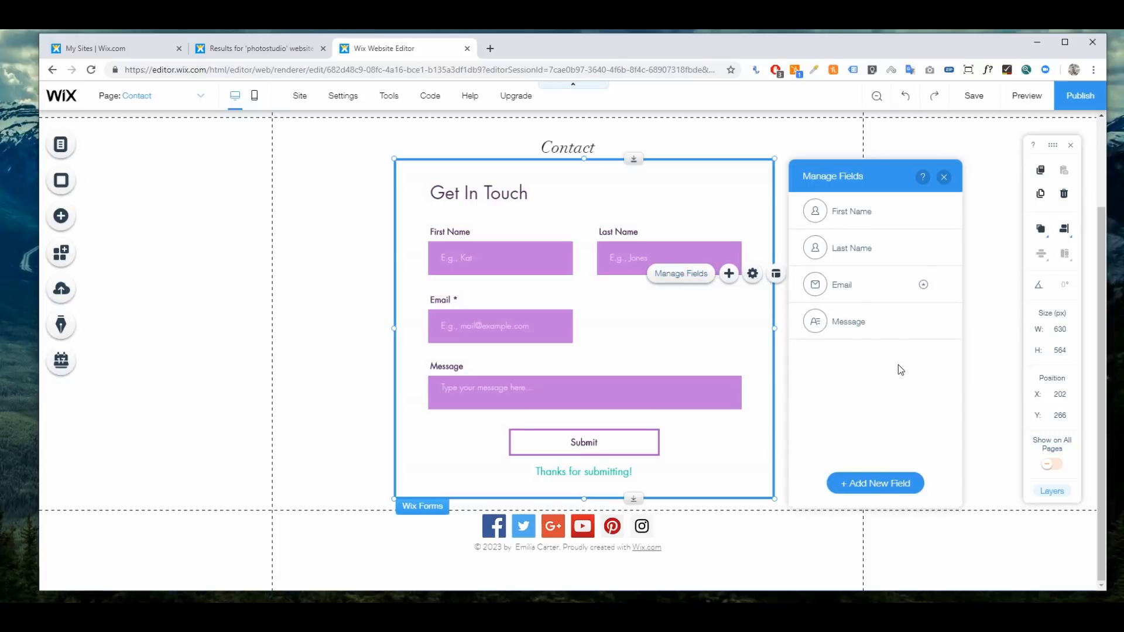
{"action": "left_click", "coordinate": [889, 483]}
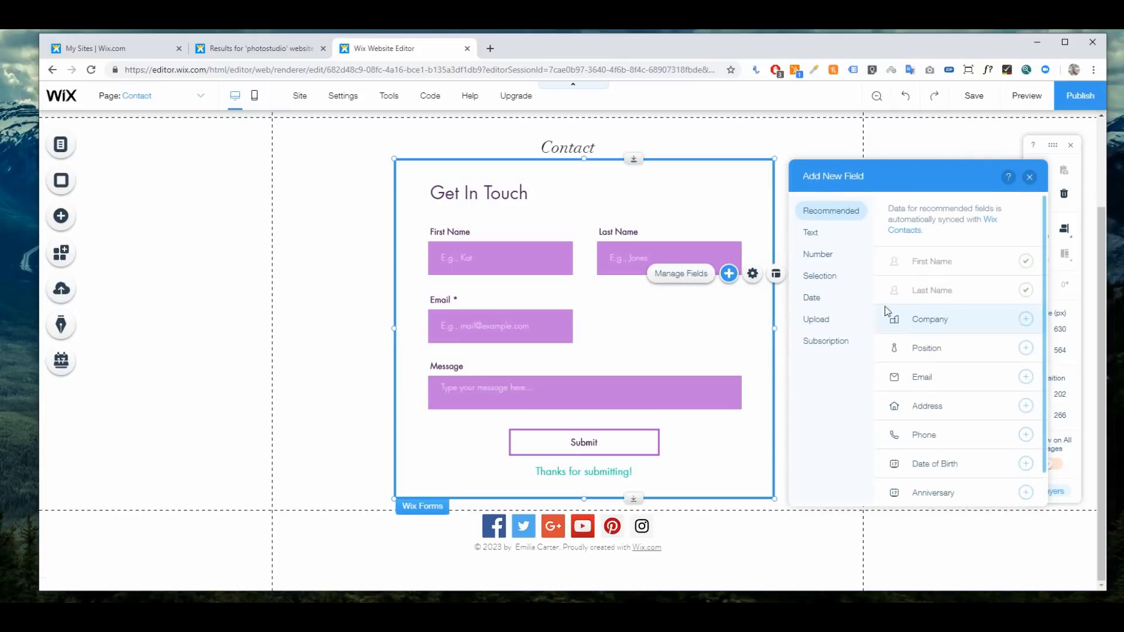
{"action": "left_click", "coordinate": [1030, 178]}
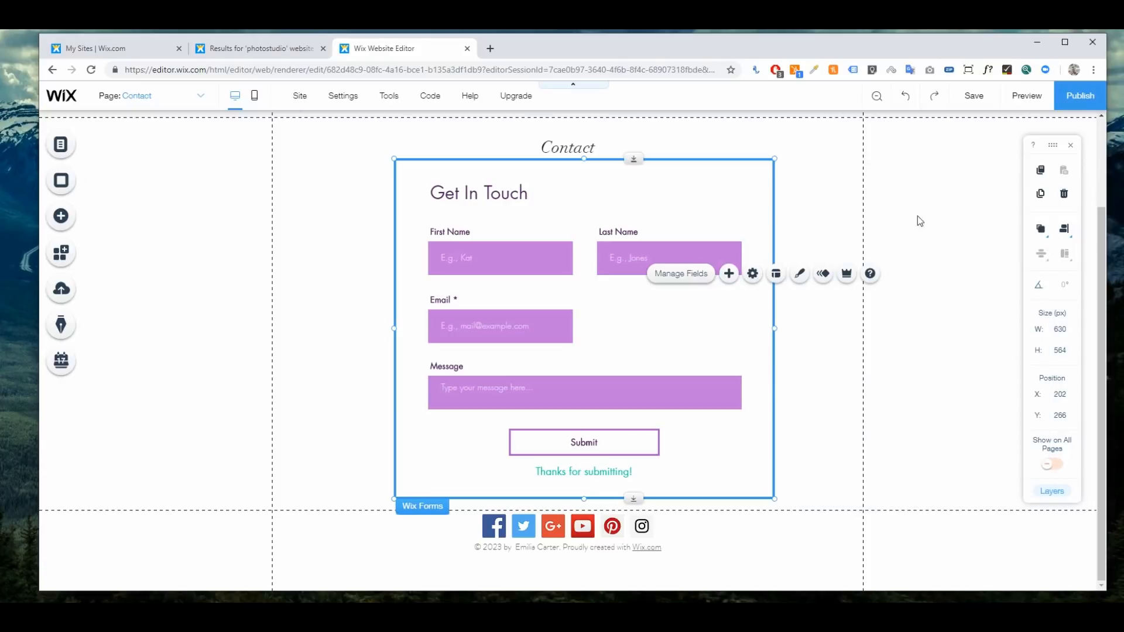
{"action": "left_click", "coordinate": [793, 339]}
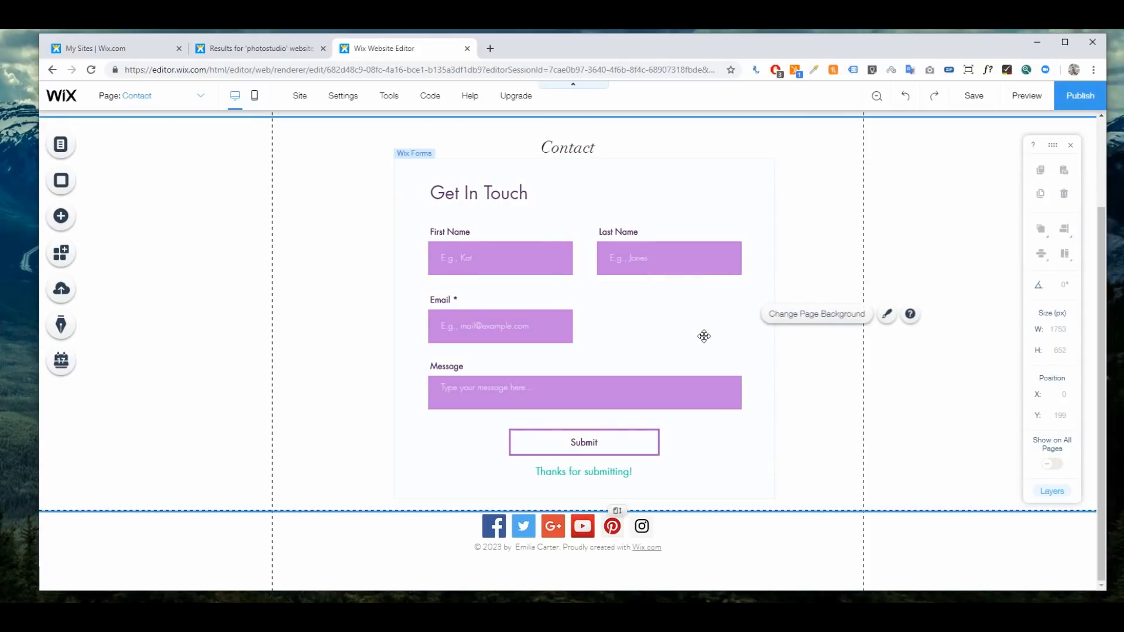
- Browse the categories of new form fields and try to add a file upload field to the contact form
{"action": "left_click", "coordinate": [705, 335]}
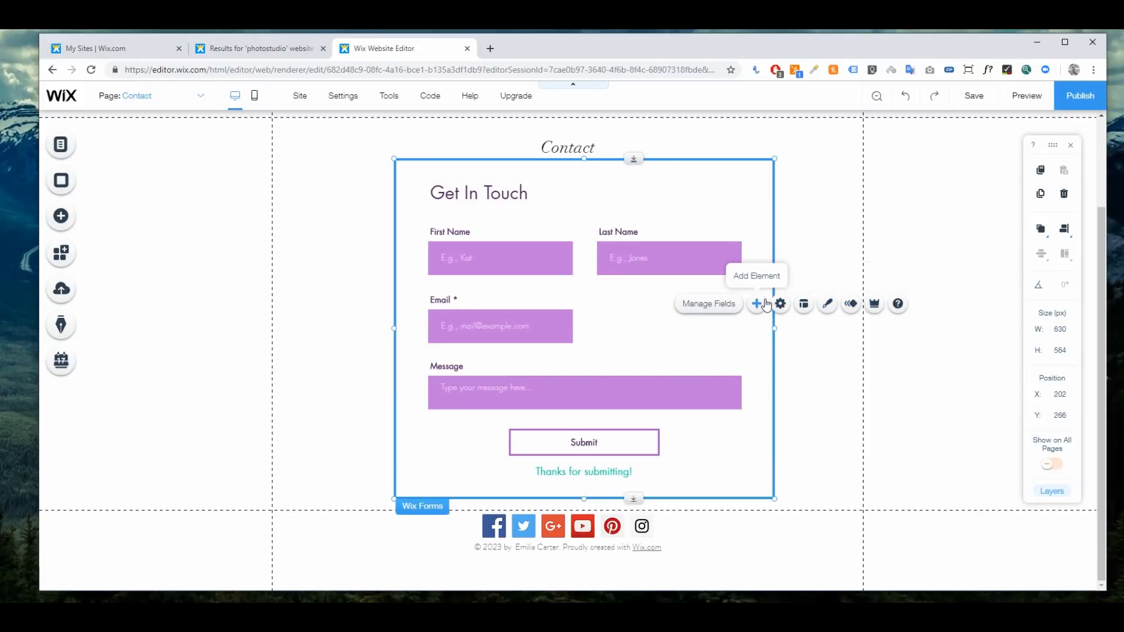
{"action": "left_click", "coordinate": [725, 309]}
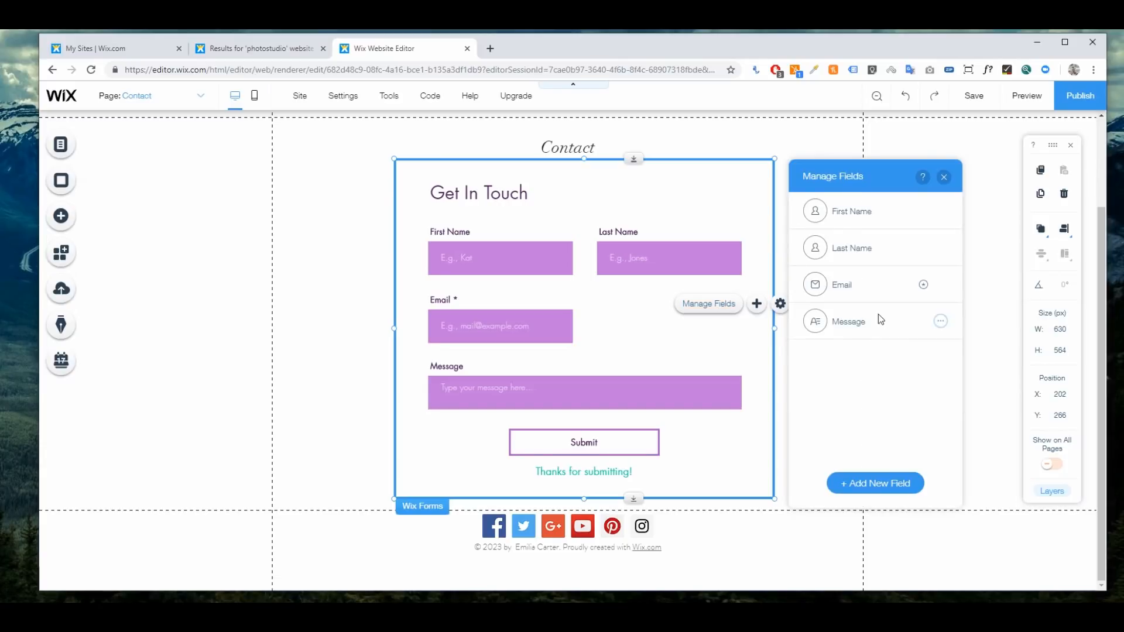
{"action": "left_click", "coordinate": [907, 479]}
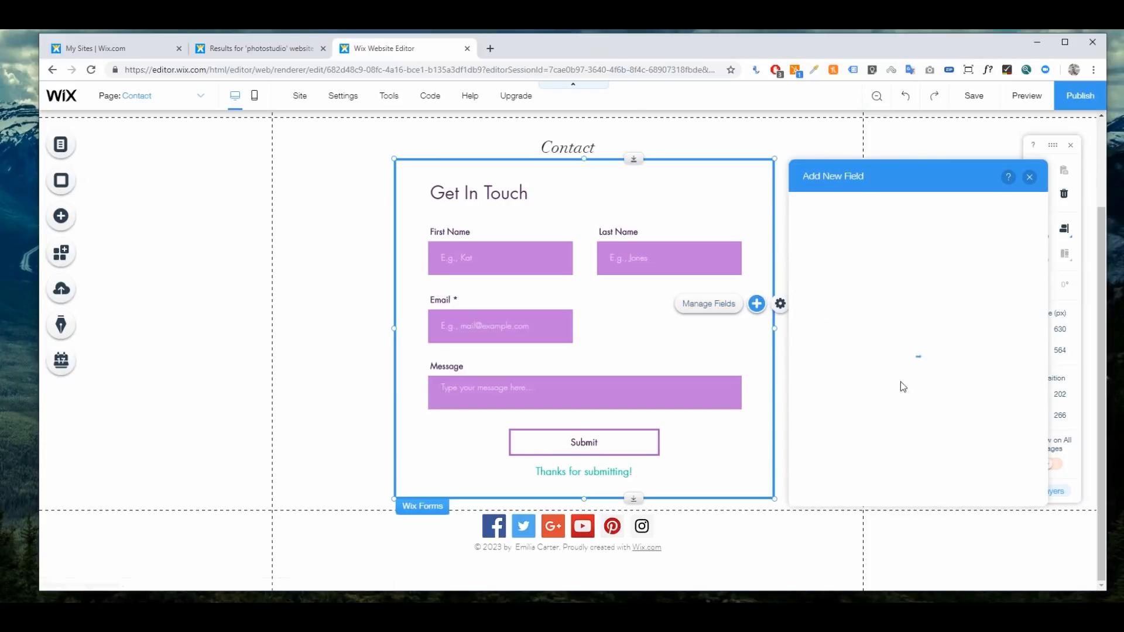
{"action": "left_click", "coordinate": [811, 233]}
{"action": "left_click", "coordinate": [818, 254]}
{"action": "left_click", "coordinate": [820, 276]}
{"action": "left_click", "coordinate": [820, 297]}
{"action": "left_click", "coordinate": [823, 319]}
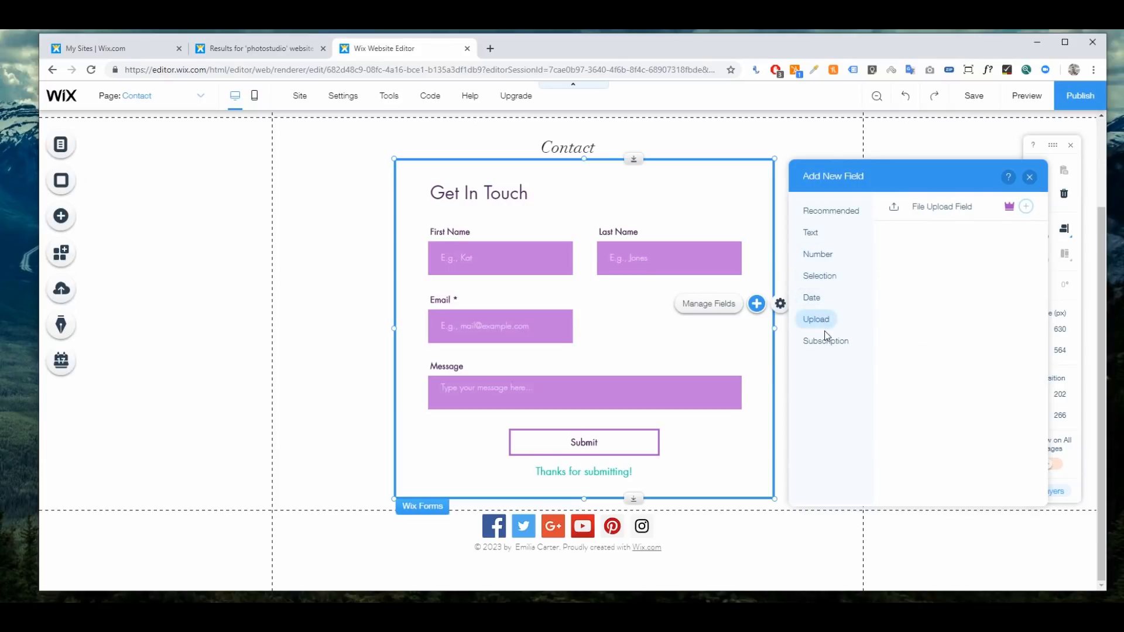
{"action": "left_click", "coordinate": [1024, 207]}
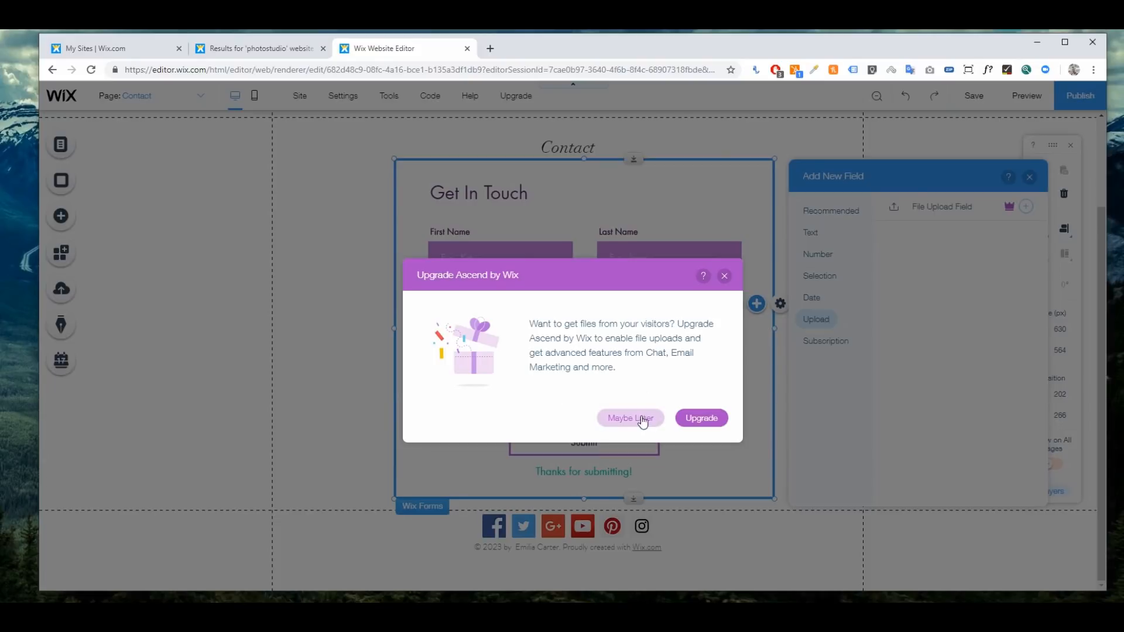
{"action": "left_click", "coordinate": [724, 276]}
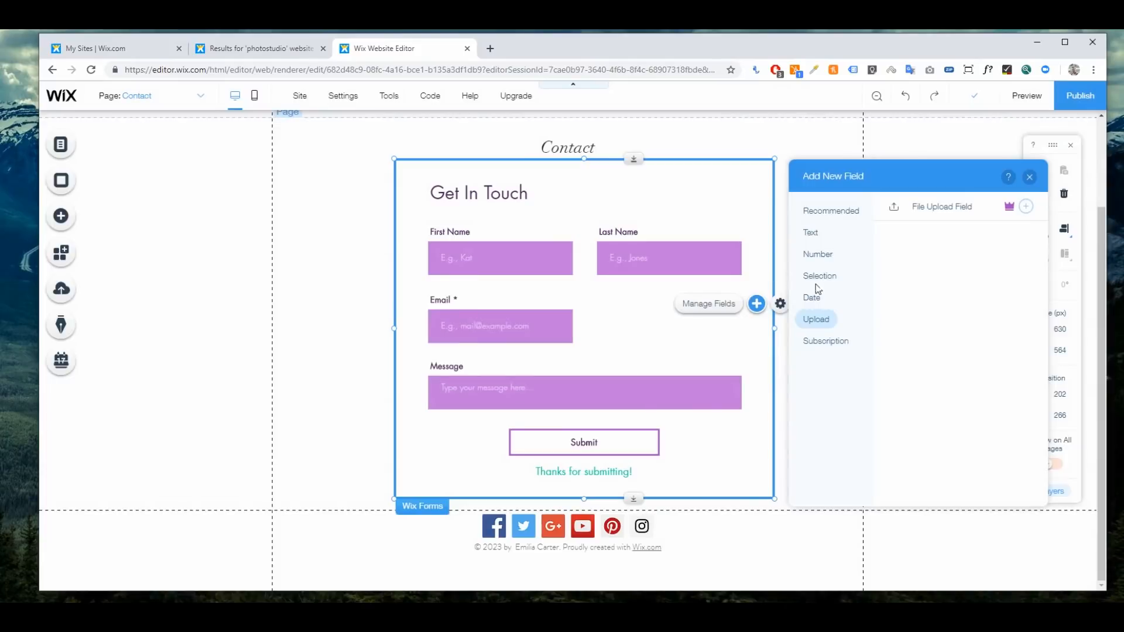
- Add a Date Field to the contact form and place it beside the Email field, under Last Name
{"action": "left_click", "coordinate": [812, 298]}
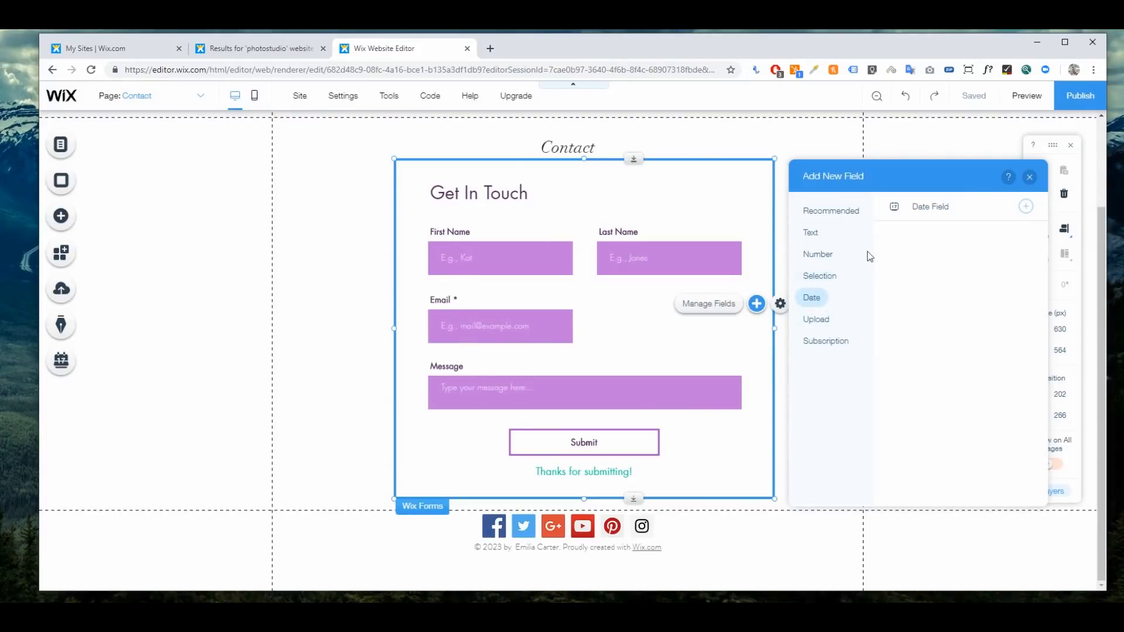
{"action": "left_click", "coordinate": [1026, 208]}
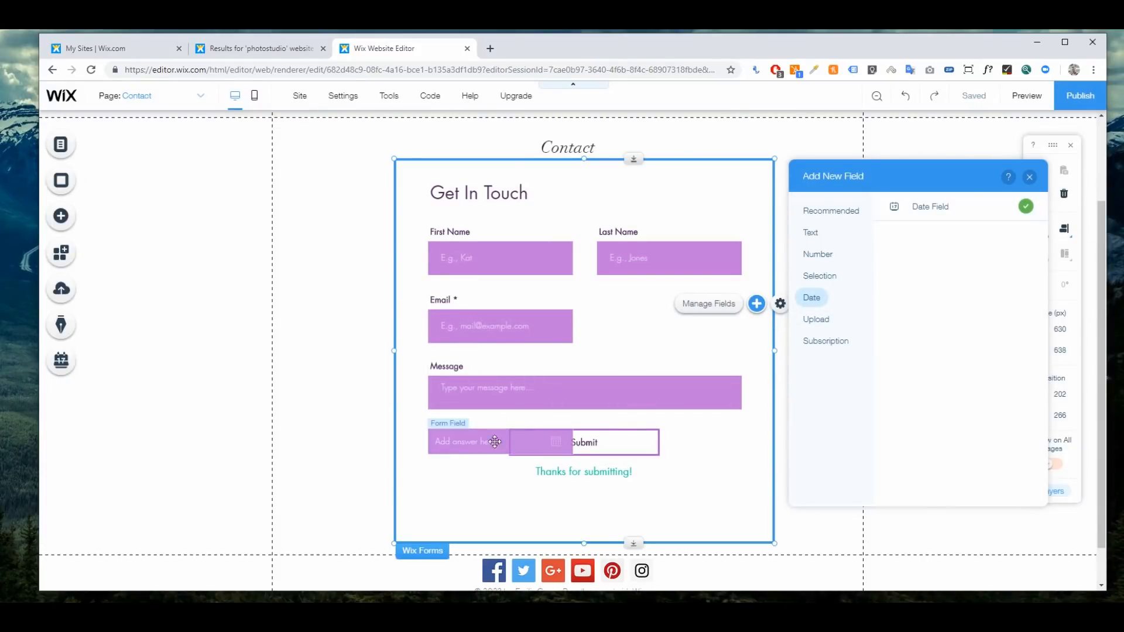
{"action": "left_click", "coordinate": [462, 443]}
{"action": "left_click_drag", "start_coordinate": [479, 441], "coordinate": [669, 340]}
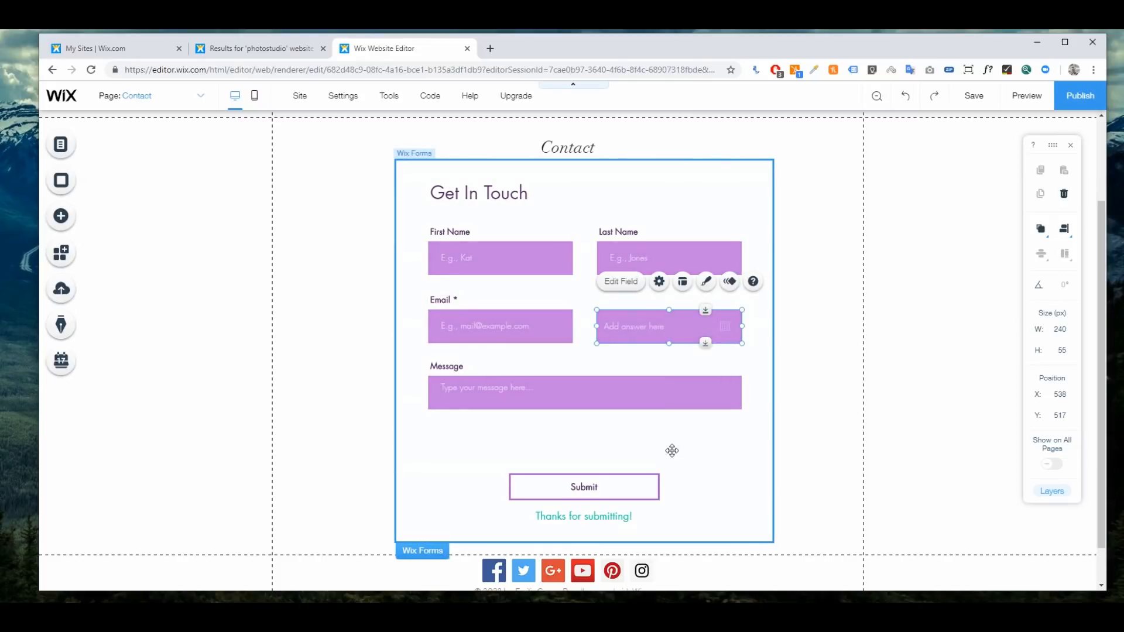
{"action": "left_click", "coordinate": [690, 448]}
{"action": "left_click", "coordinate": [552, 383]}
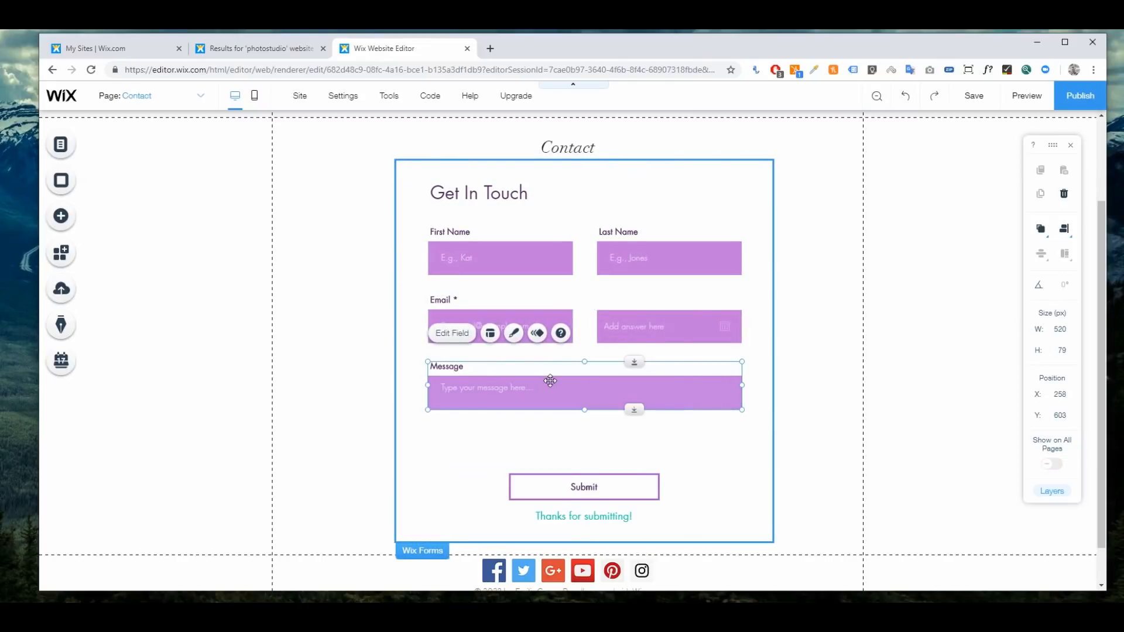
{"action": "left_click", "coordinate": [644, 331]}
{"action": "left_click", "coordinate": [691, 434]}
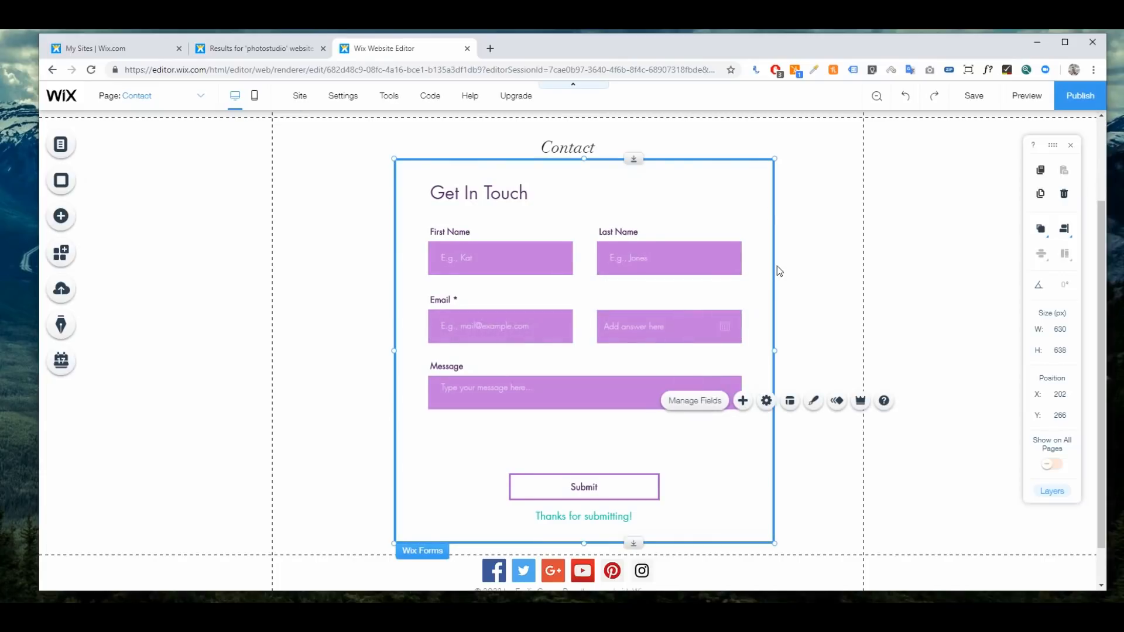
{"action": "left_click", "coordinate": [817, 200]}
{"action": "left_click", "coordinate": [737, 193]}
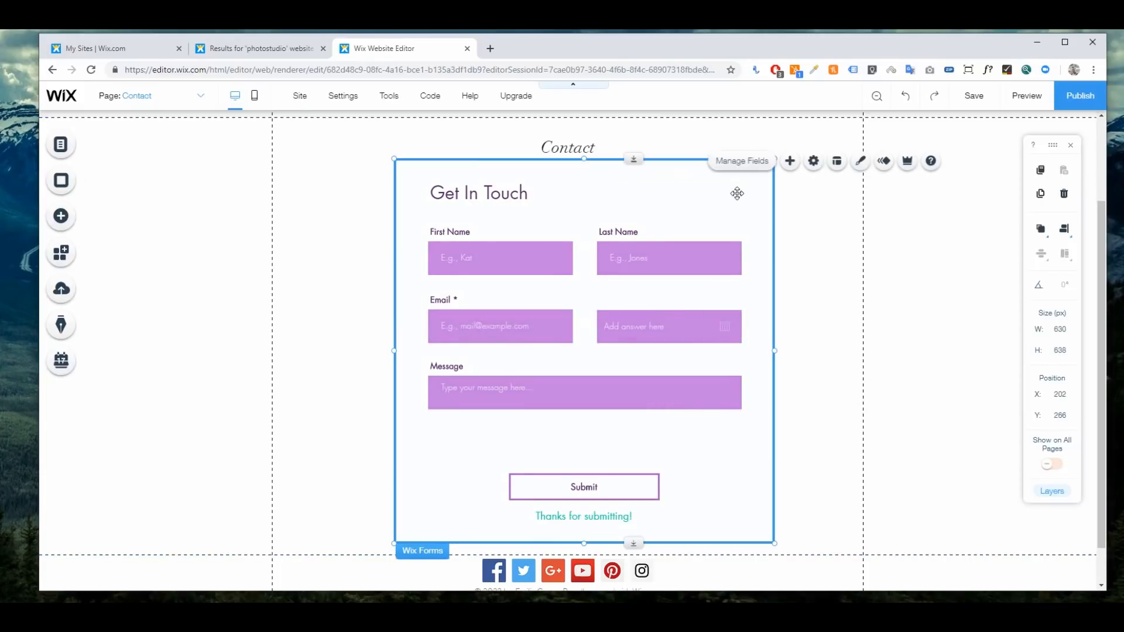
{"action": "left_click", "coordinate": [697, 256]}
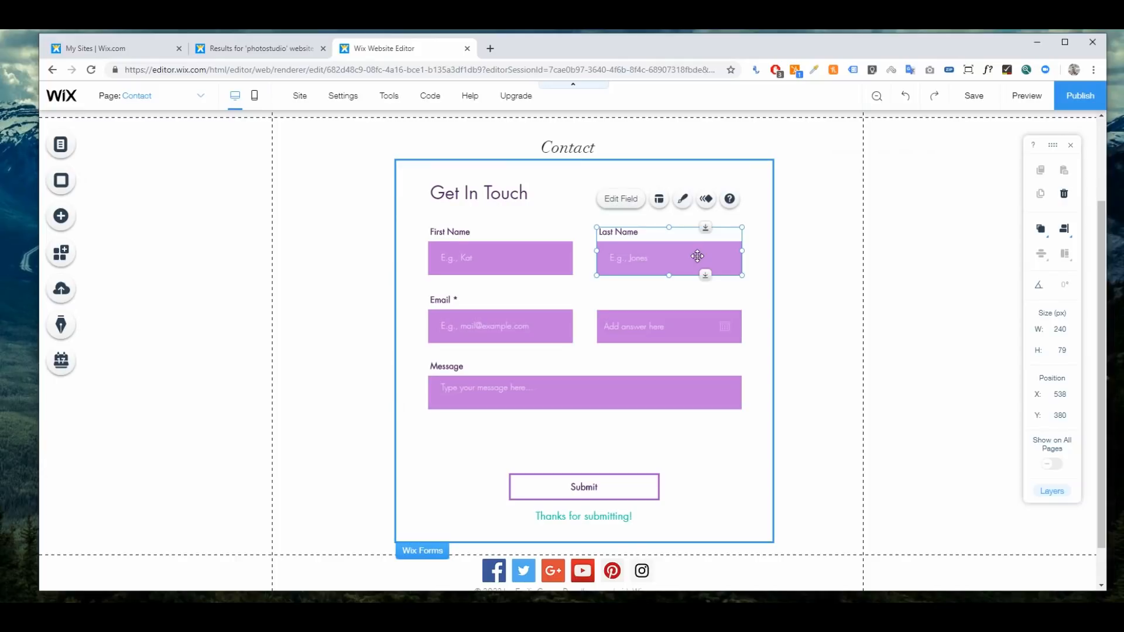
{"action": "left_click", "coordinate": [815, 235]}
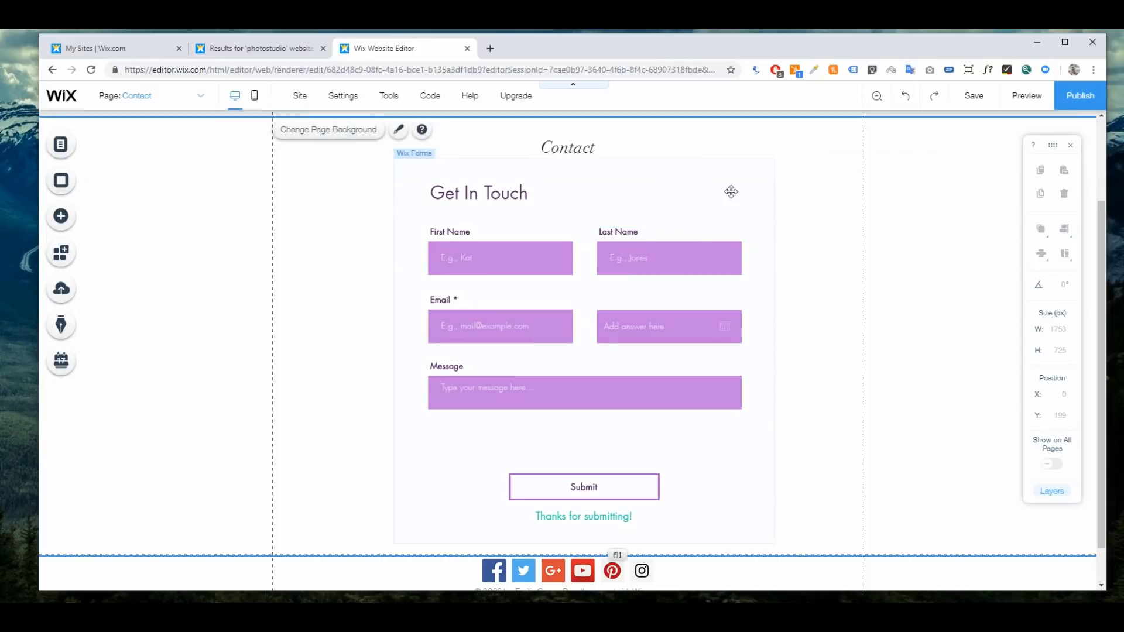
{"action": "left_click", "coordinate": [646, 250]}
{"action": "left_click", "coordinate": [645, 256]}
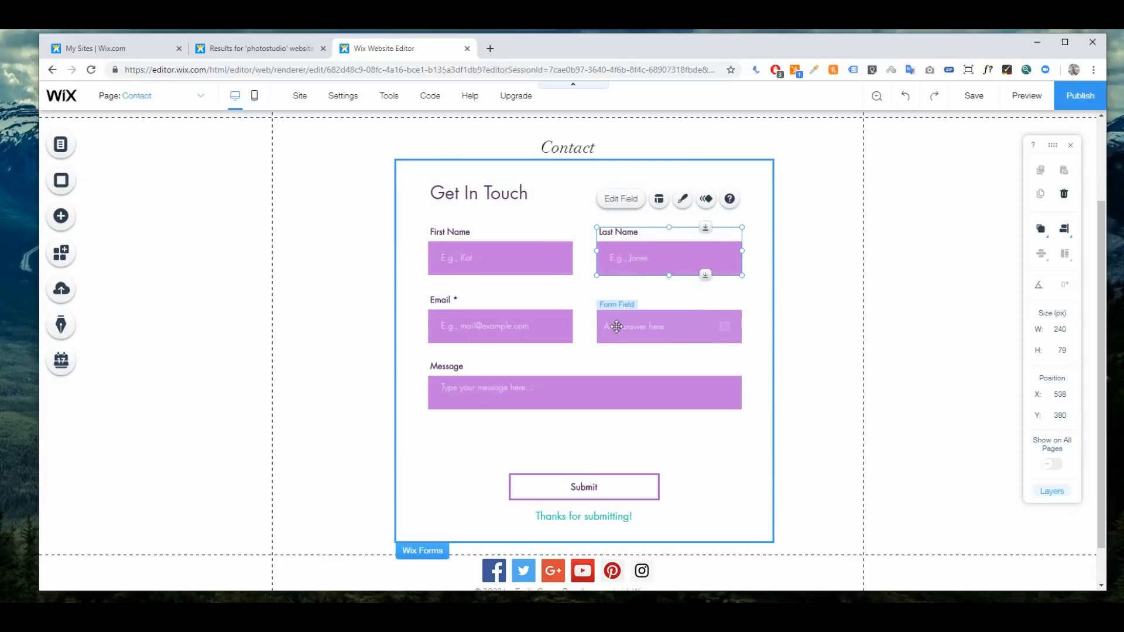
- Show the date field's title and set it to "Date", keeping the field optional
{"action": "left_click", "coordinate": [600, 316]}
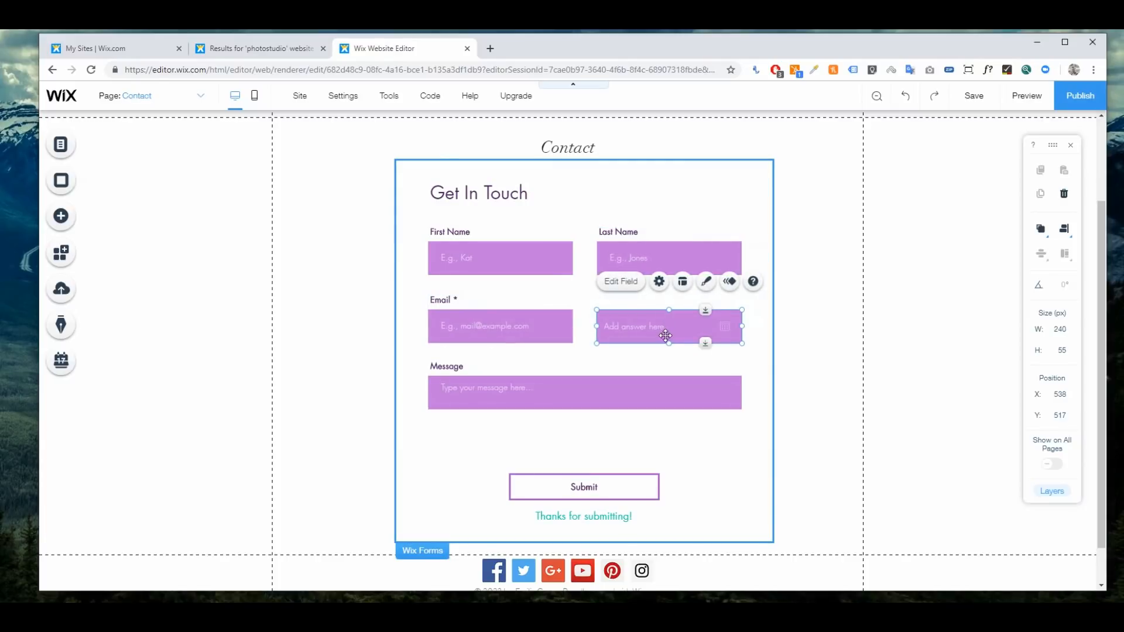
{"action": "left_click", "coordinate": [632, 288]}
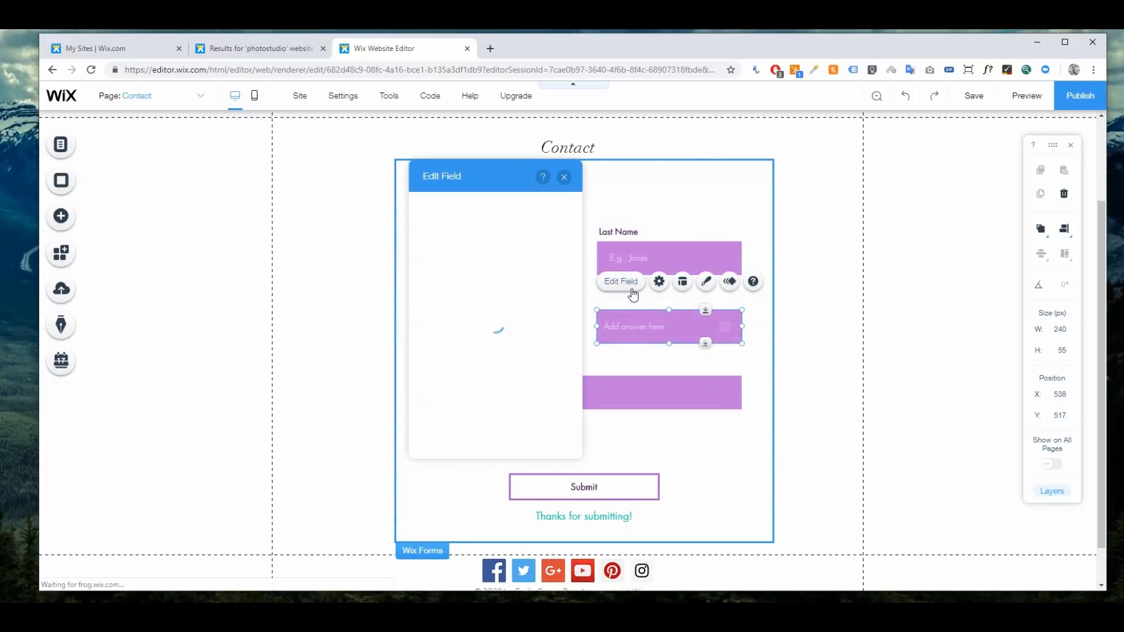
{"action": "left_click", "coordinate": [347, 214]}
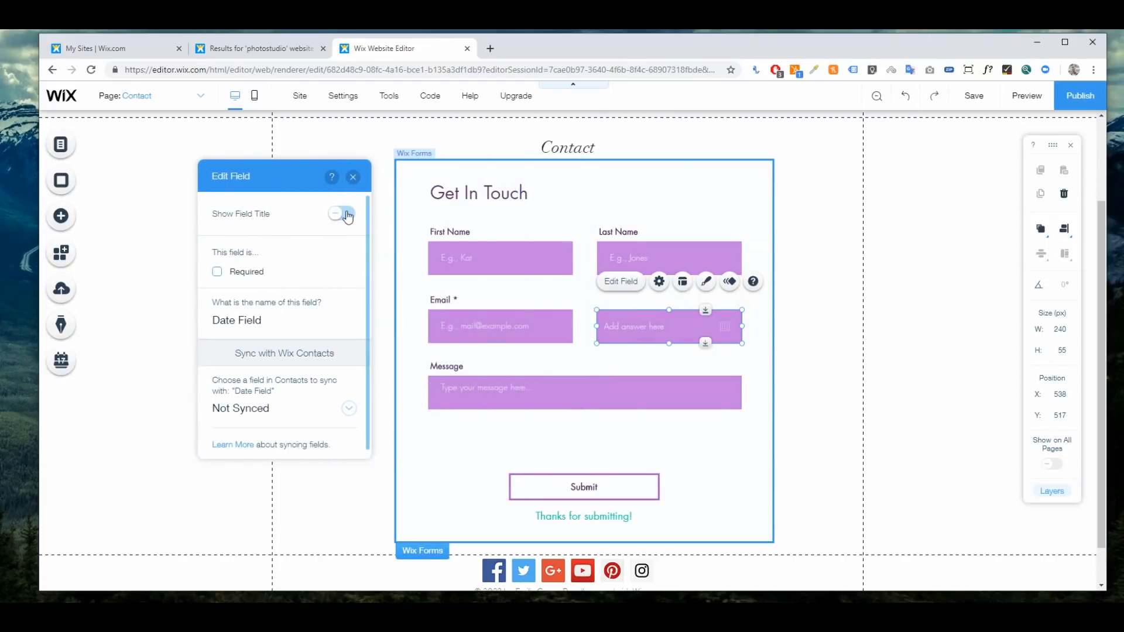
{"action": "left_click", "coordinate": [347, 214]}
{"action": "left_click", "coordinate": [279, 263]}
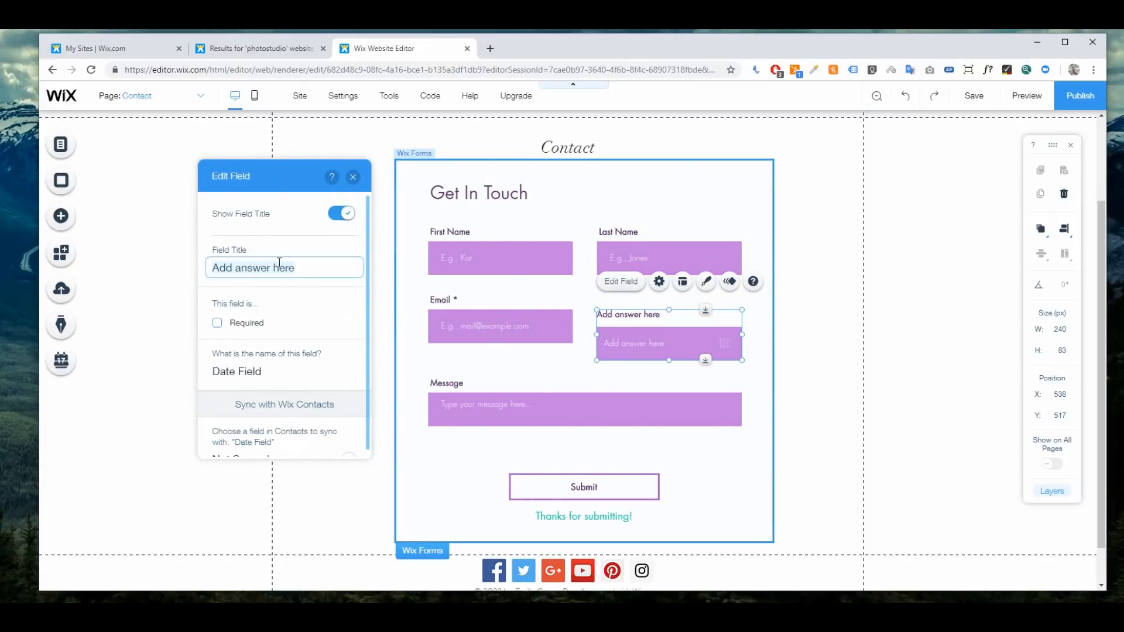
{"action": "type", "text": "Date"}
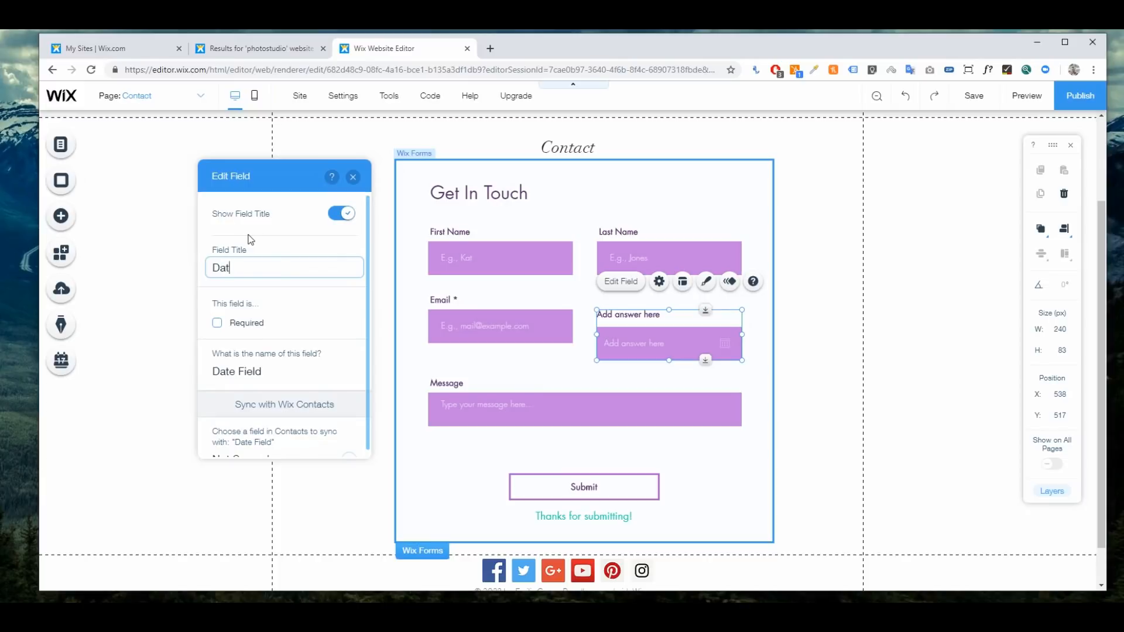
{"action": "left_click", "coordinate": [218, 323]}
{"action": "left_click", "coordinate": [217, 323]}
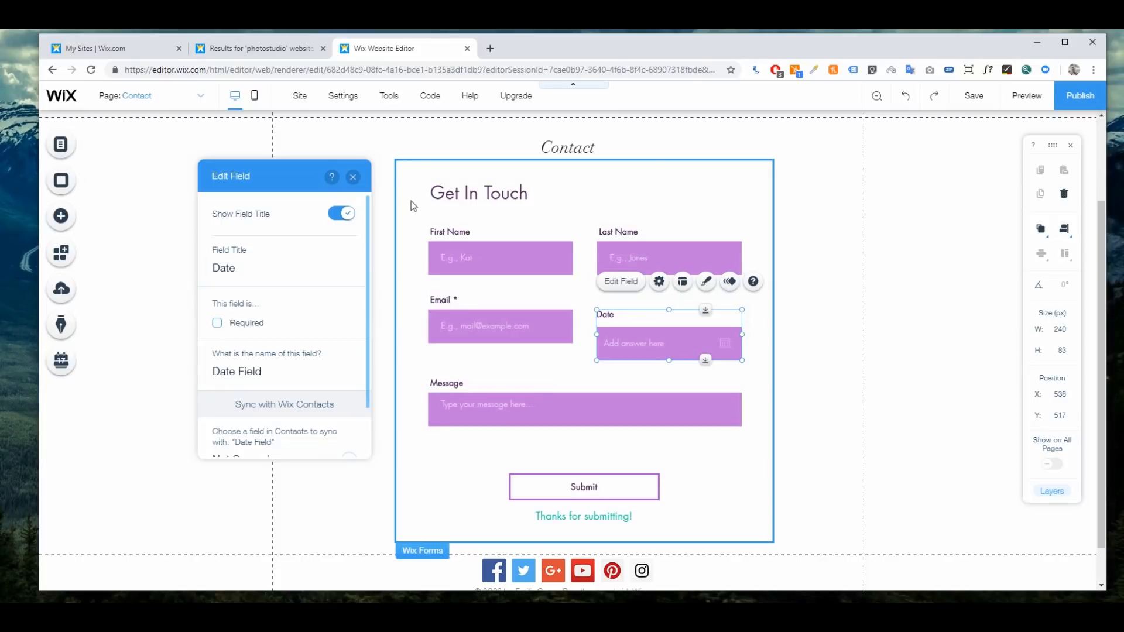
{"action": "left_click", "coordinate": [353, 177]}
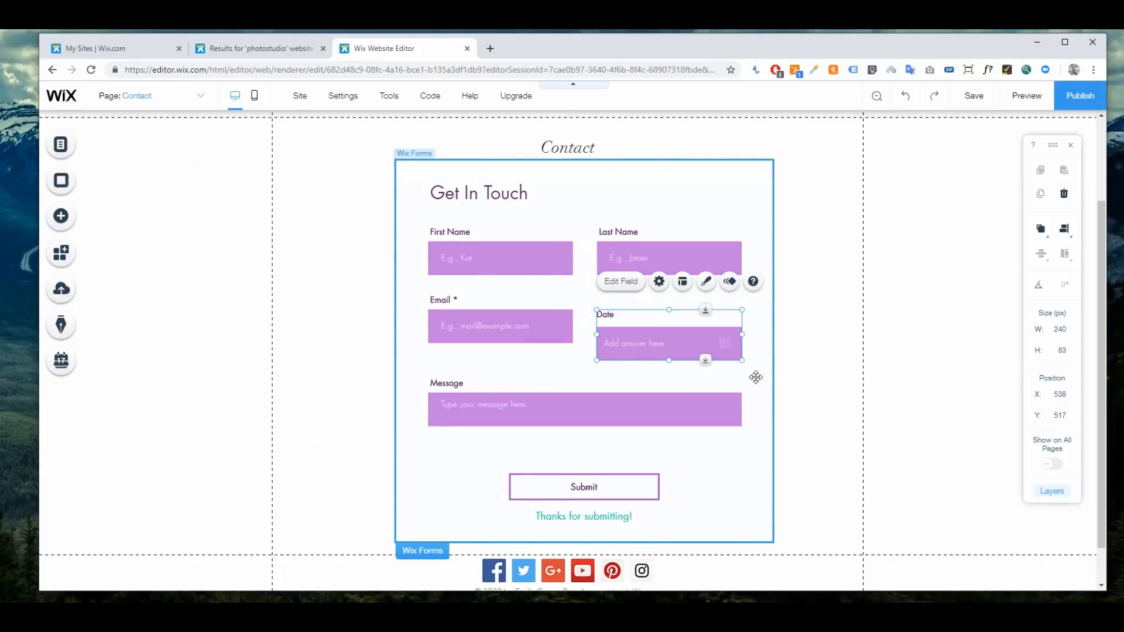
- Move the Date field up so it lines up with the Email field
{"action": "left_click", "coordinate": [672, 364]}
{"action": "left_click", "coordinate": [634, 341]}
{"action": "left_click_drag", "start_coordinate": [635, 341], "coordinate": [646, 325]}
{"action": "mouse_move", "coordinate": [994, 105]}
- Open the contact form's general settings and review what happens on submission, including the success message
{"action": "left_click", "coordinate": [564, 485]}
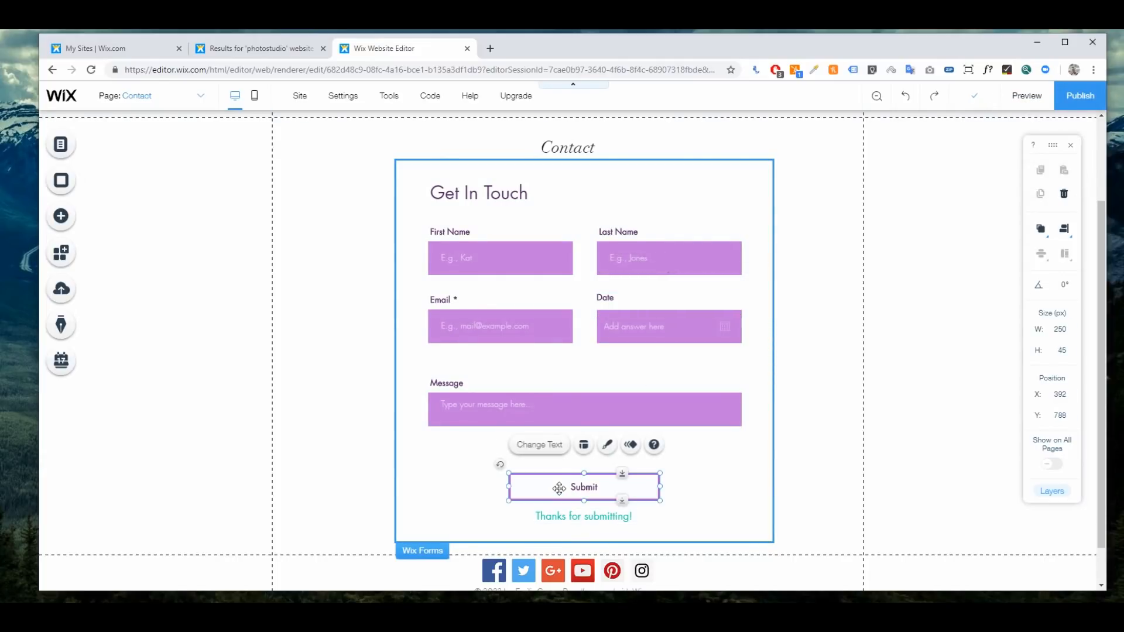
{"action": "left_click", "coordinate": [677, 502]}
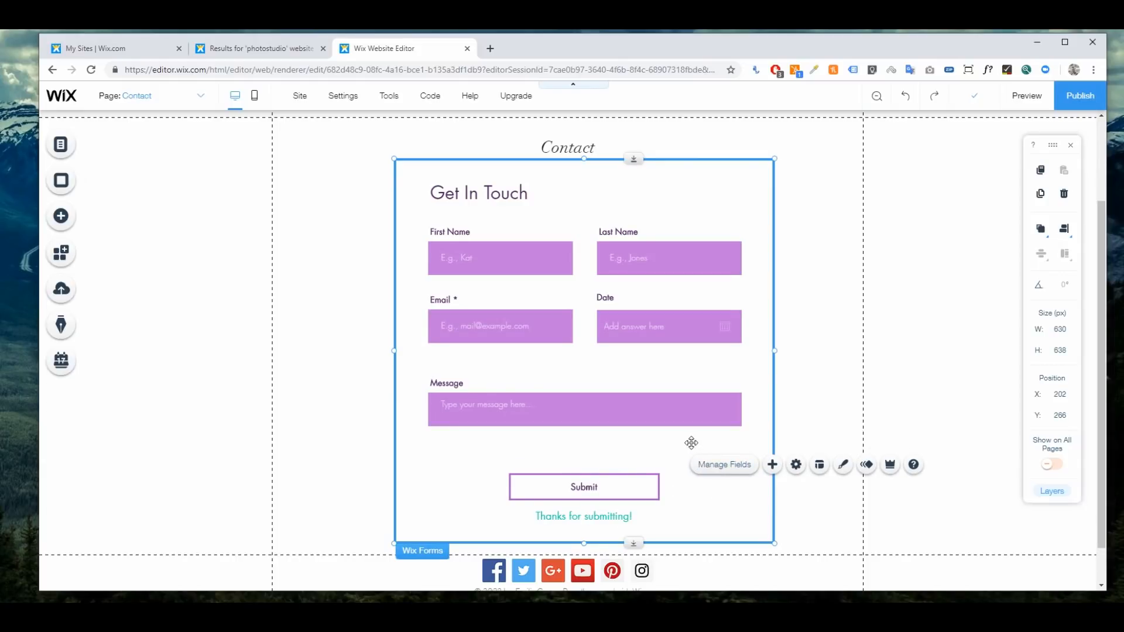
{"action": "left_click", "coordinate": [796, 465]}
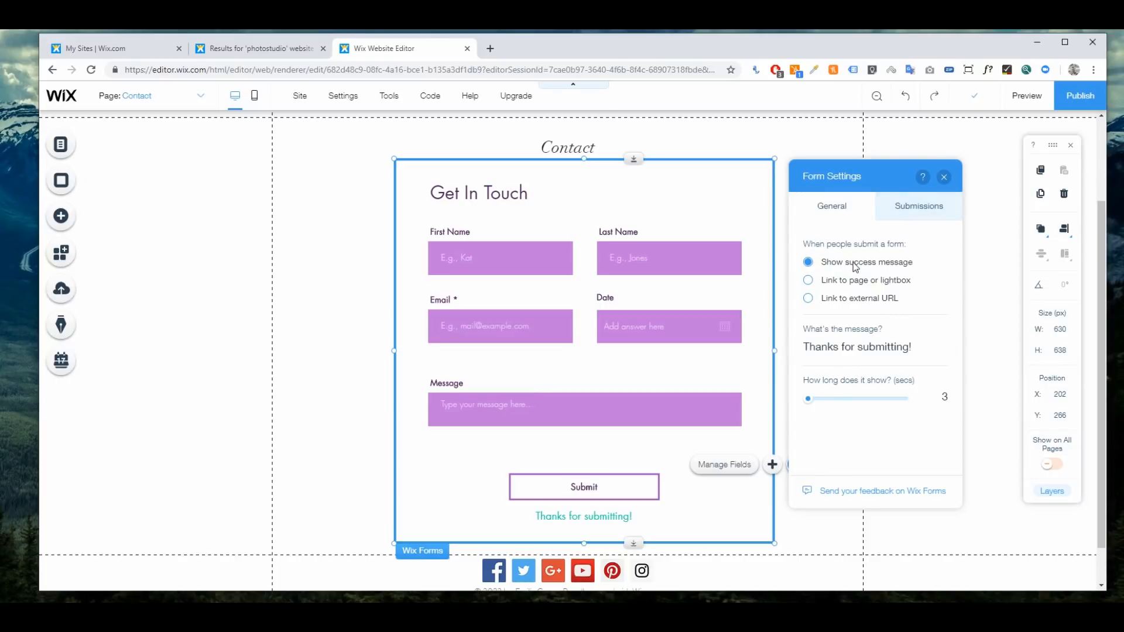
{"action": "left_click", "coordinate": [884, 349]}
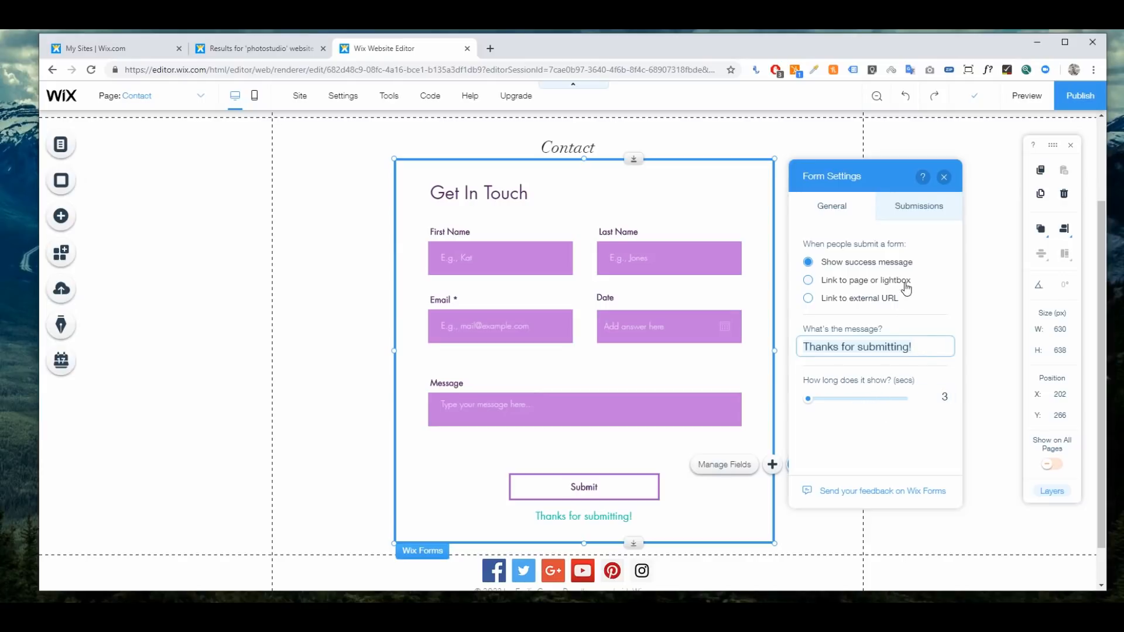
- Review the form's submission settings, covering the form name, submissions table, notification e-mail fields and contact labels, without changing them
{"action": "left_click", "coordinate": [919, 211]}
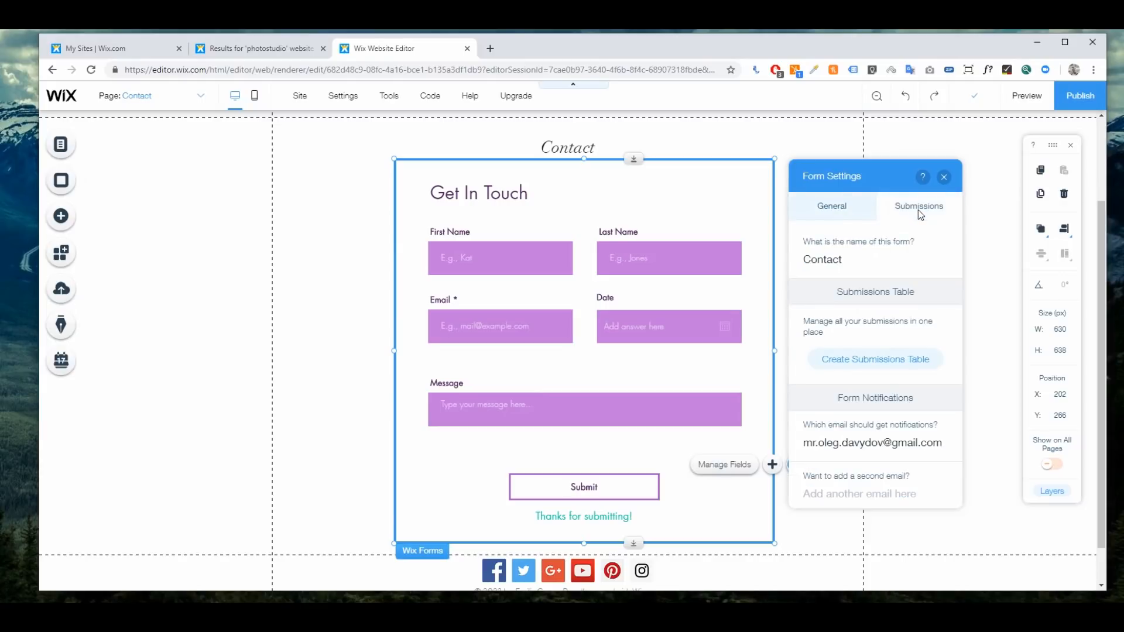
{"action": "scroll", "coordinate": [862, 291], "scroll_direction": "down", "scroll_amount": 3}
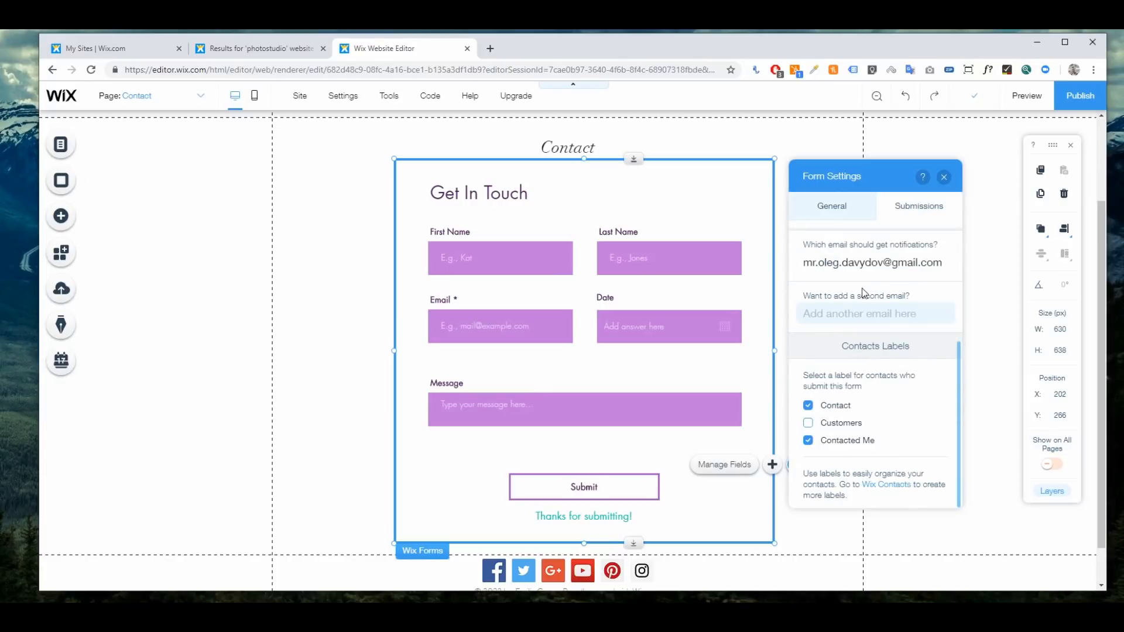
{"action": "scroll", "coordinate": [862, 291], "scroll_direction": "up", "scroll_amount": 3}
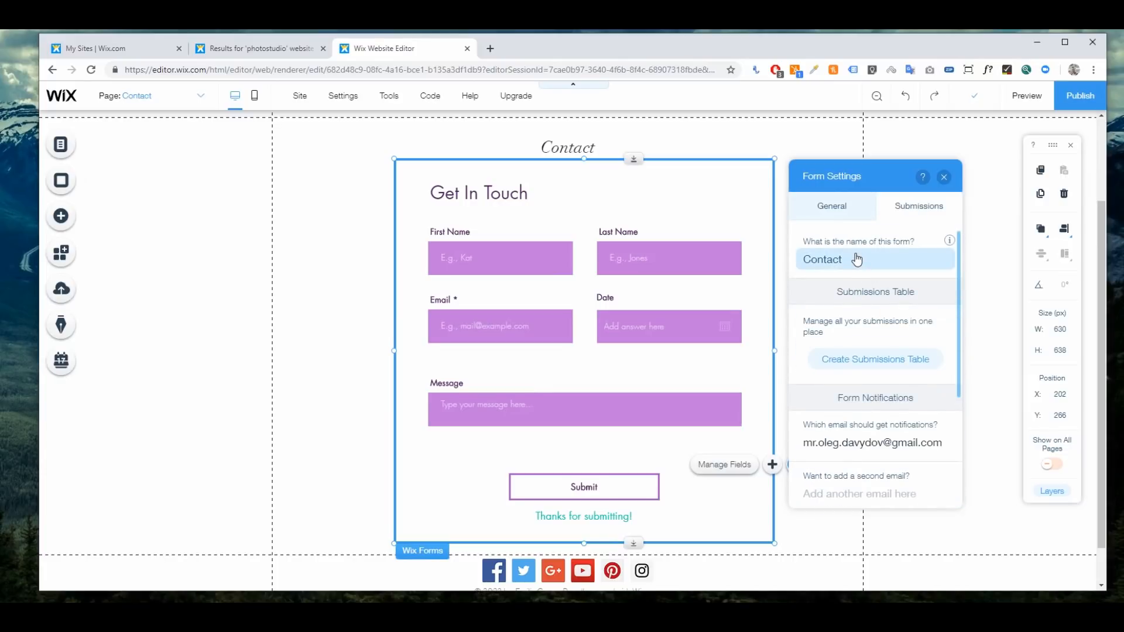
{"action": "scroll", "coordinate": [873, 454], "scroll_direction": "down", "scroll_amount": 2}
{"action": "left_click", "coordinate": [878, 327]}
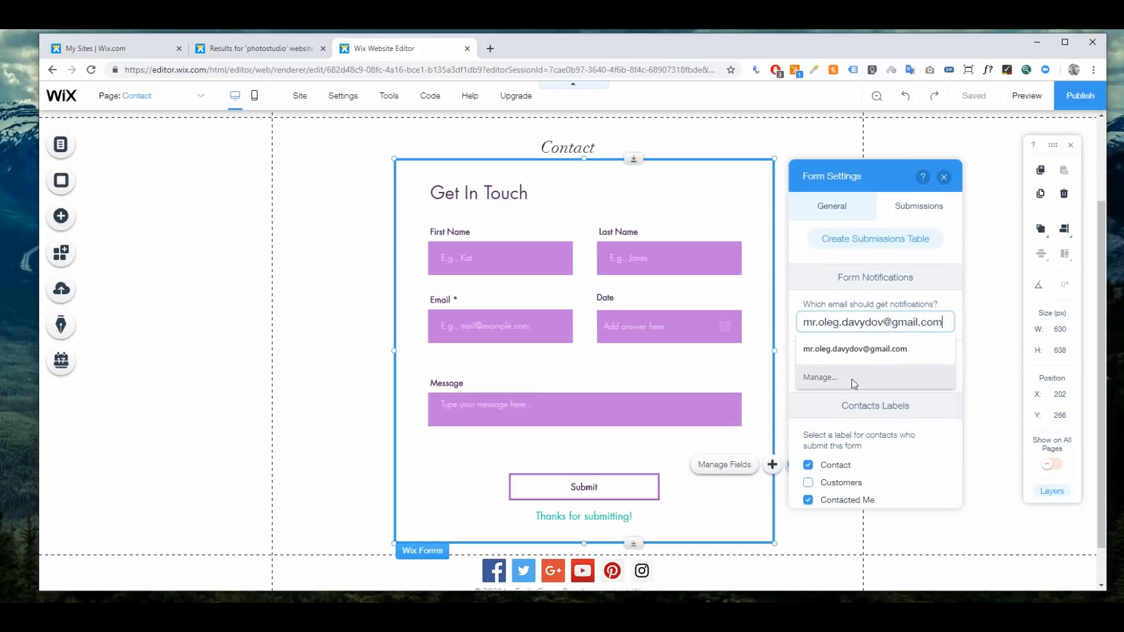
{"action": "left_click", "coordinate": [919, 422]}
{"action": "left_click", "coordinate": [868, 373]}
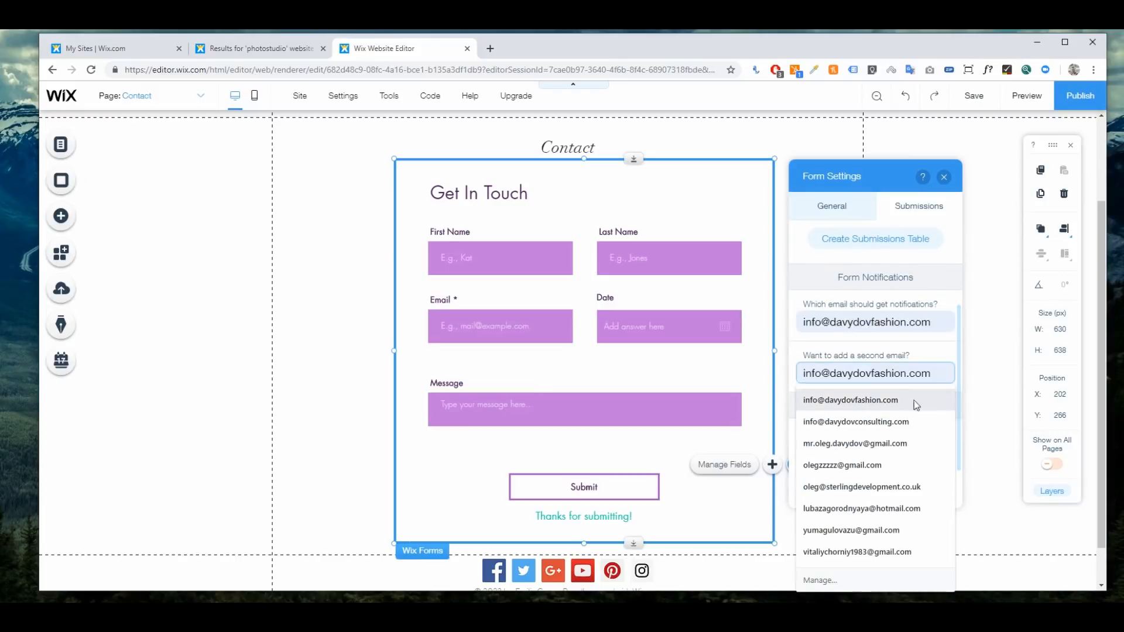
{"action": "left_click", "coordinate": [936, 281]}
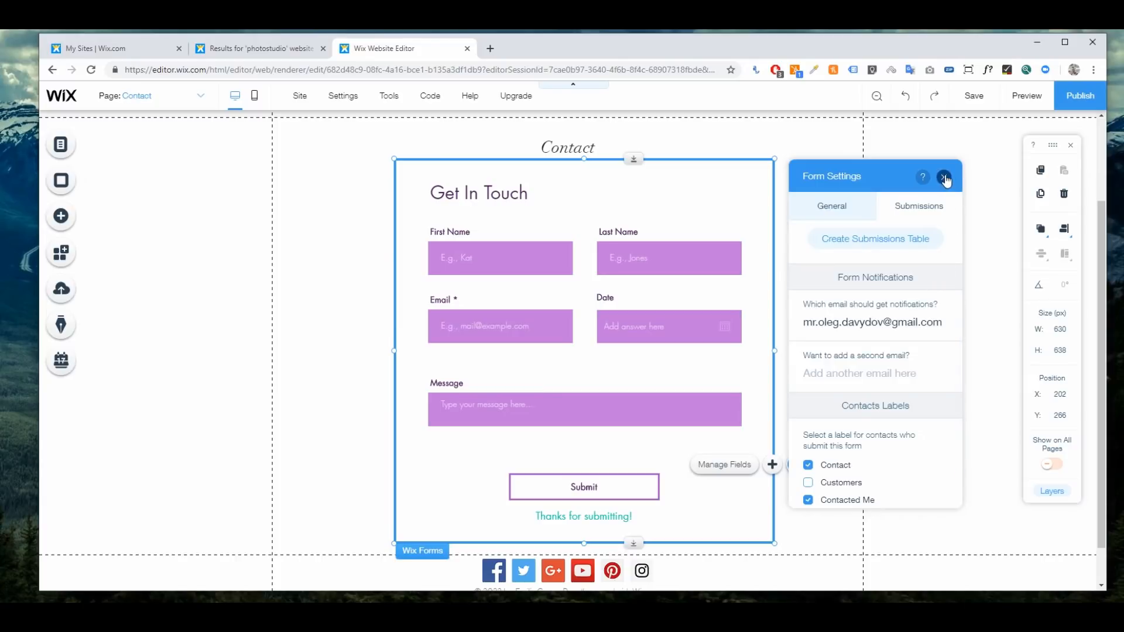
{"action": "scroll", "coordinate": [914, 257], "scroll_direction": "down", "scroll_amount": 1}
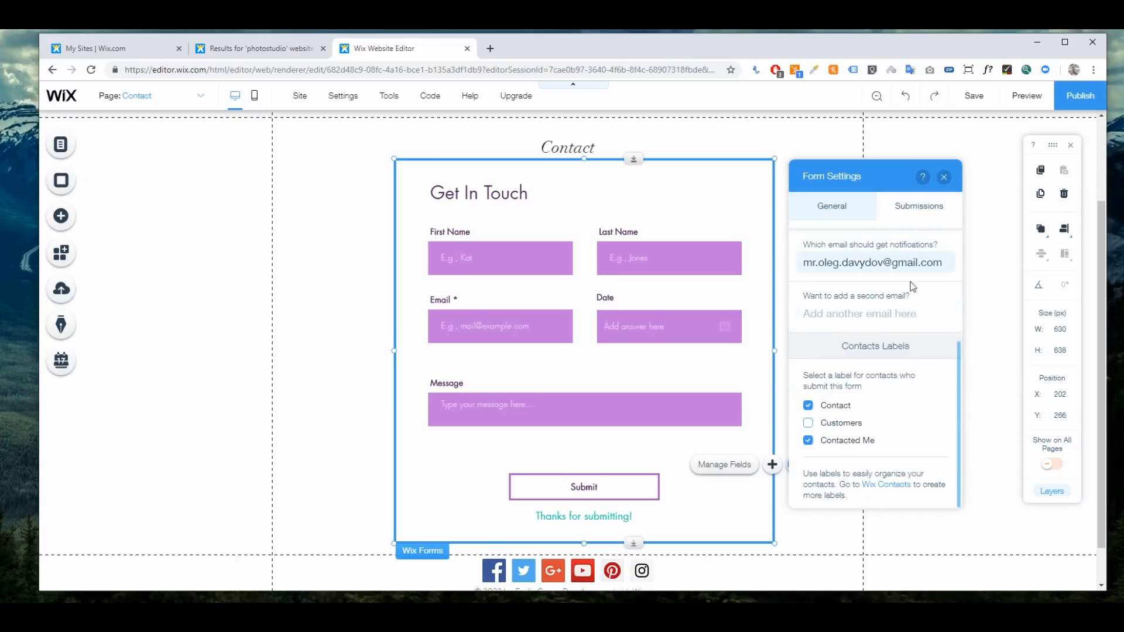
{"action": "left_click", "coordinate": [945, 178]}
- View the input design presets for the Last Name field, leave its design as is, and save the site
{"action": "left_click", "coordinate": [666, 258]}
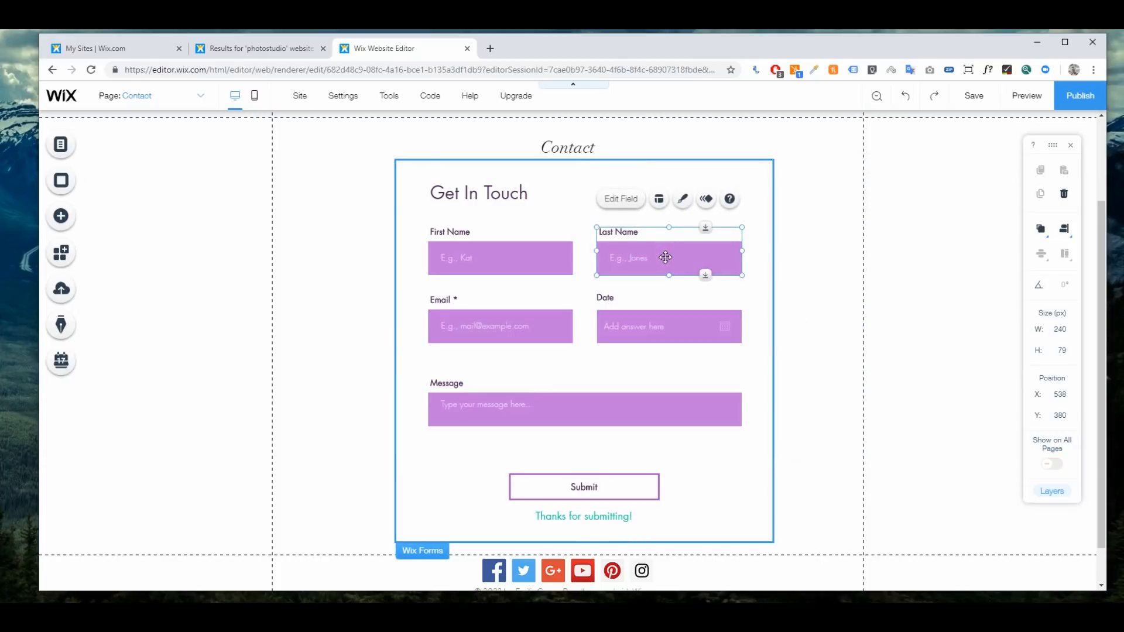
{"action": "left_click", "coordinate": [682, 199]}
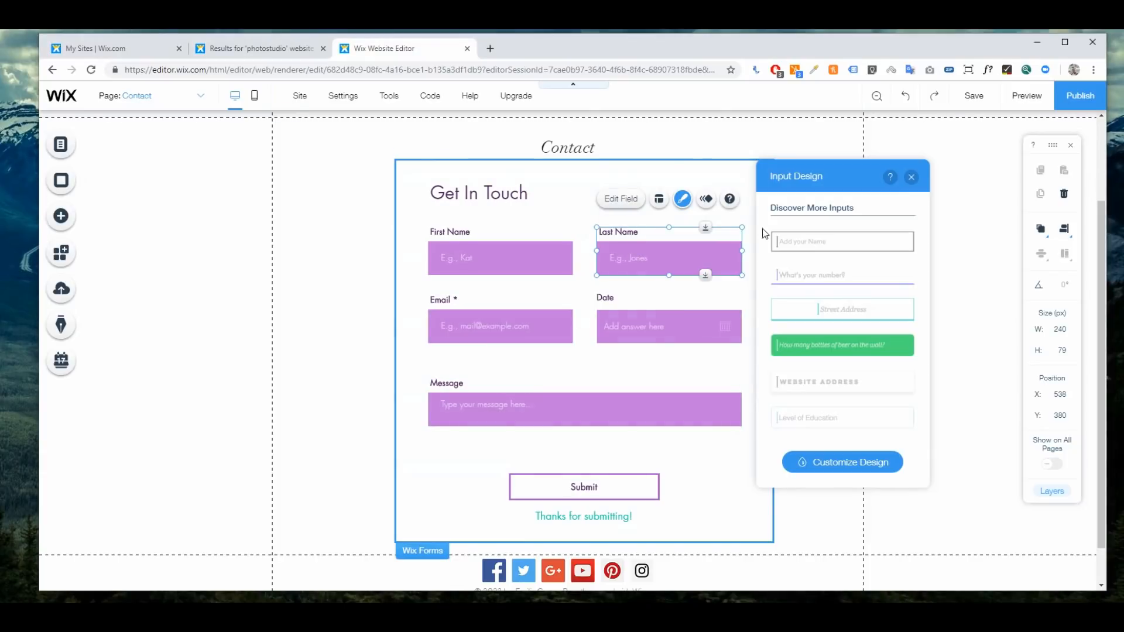
{"action": "left_click", "coordinate": [913, 178]}
{"action": "left_click", "coordinate": [982, 100]}
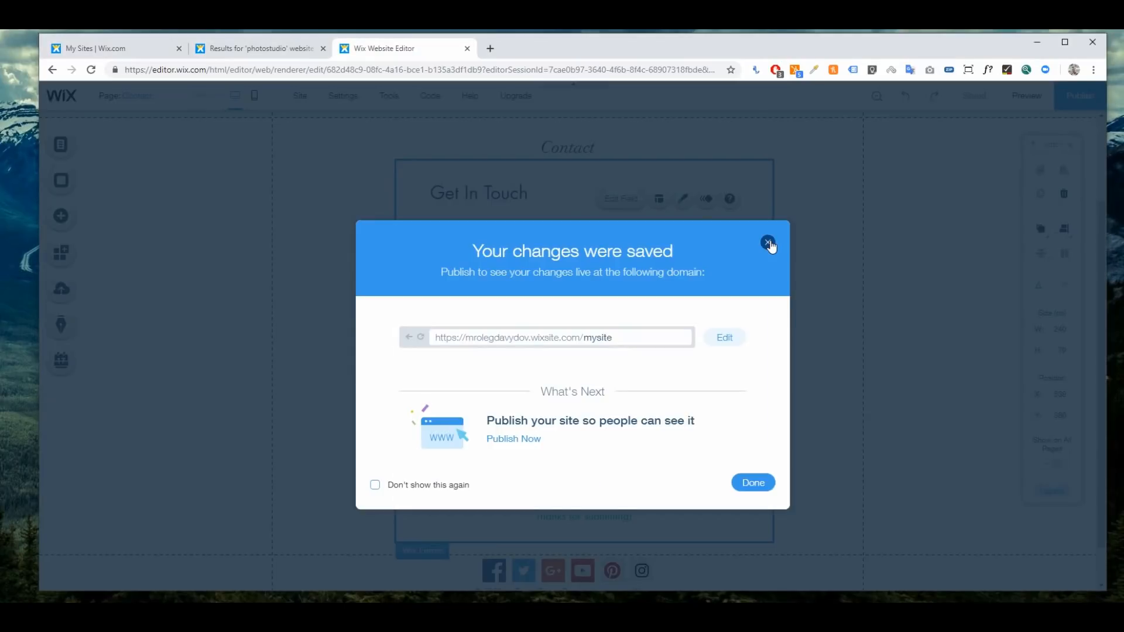
{"action": "left_click", "coordinate": [769, 243]}
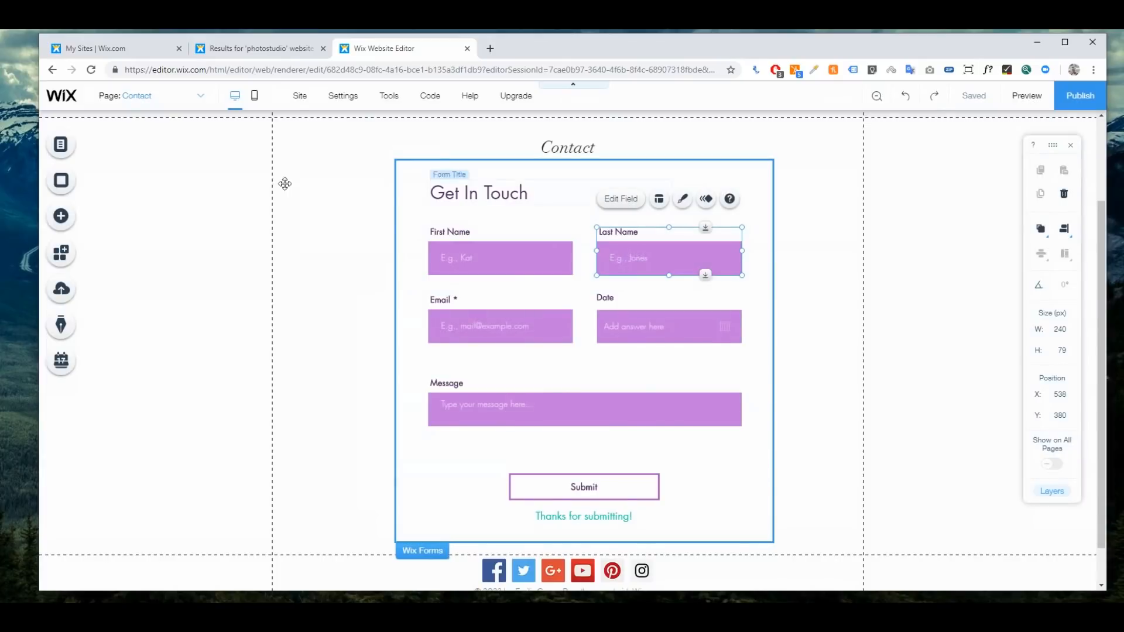
- Restyle the header's horizontal navigation menu with the bold black preset that highlights the current page in green
{"action": "left_click", "coordinate": [67, 223]}
{"action": "mouse_move", "coordinate": [114, 424]}
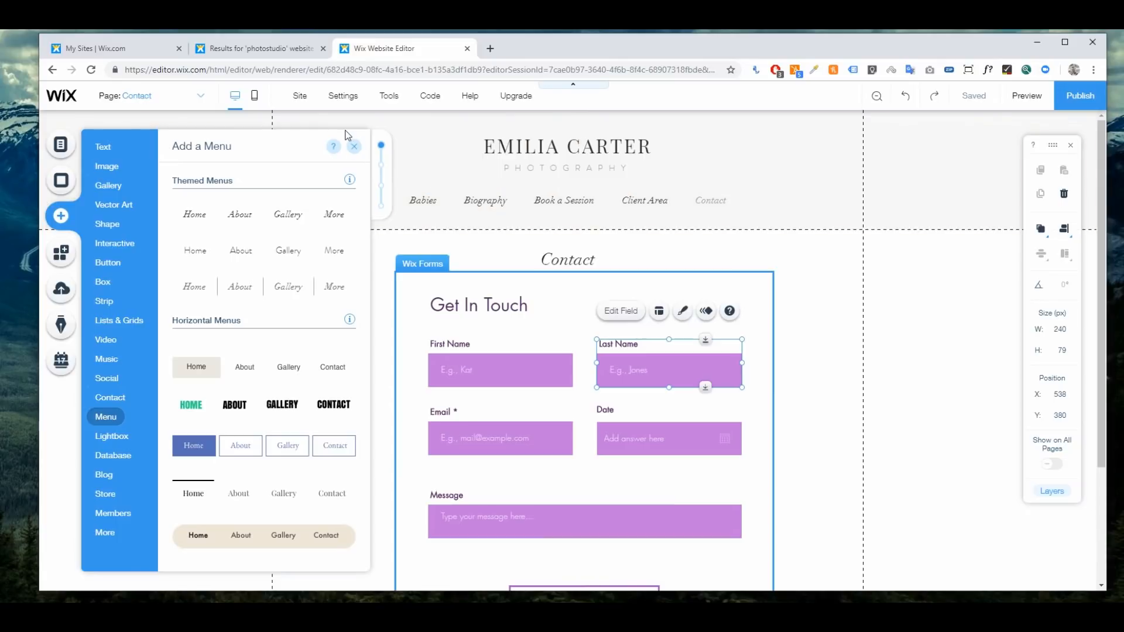
{"action": "left_click", "coordinate": [355, 148]}
{"action": "left_click", "coordinate": [489, 199]}
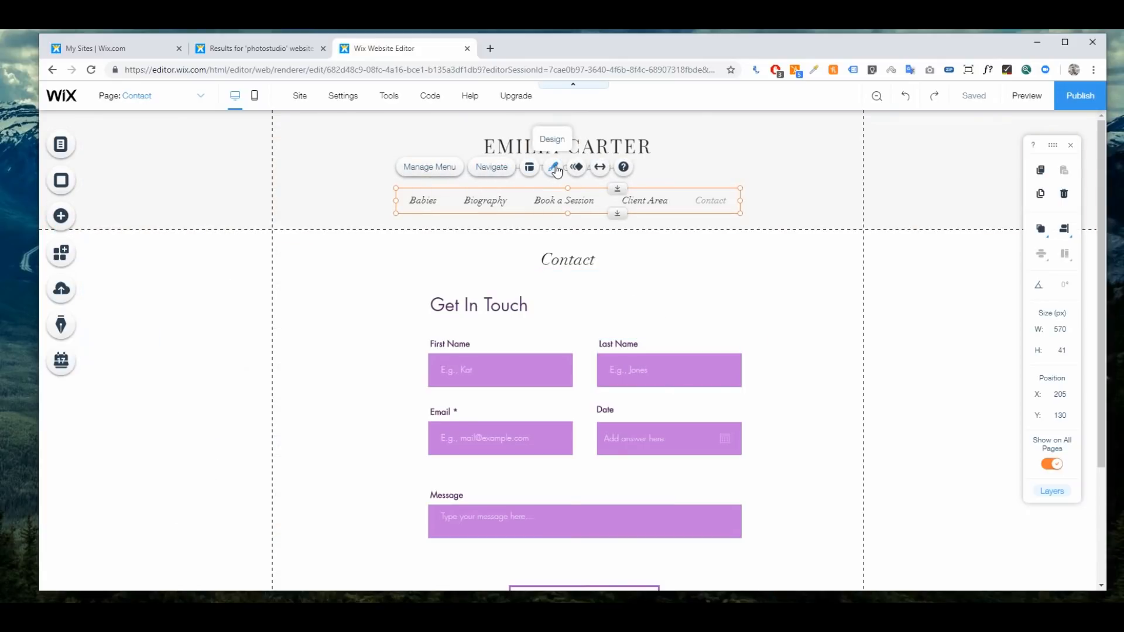
{"action": "left_click", "coordinate": [555, 169]}
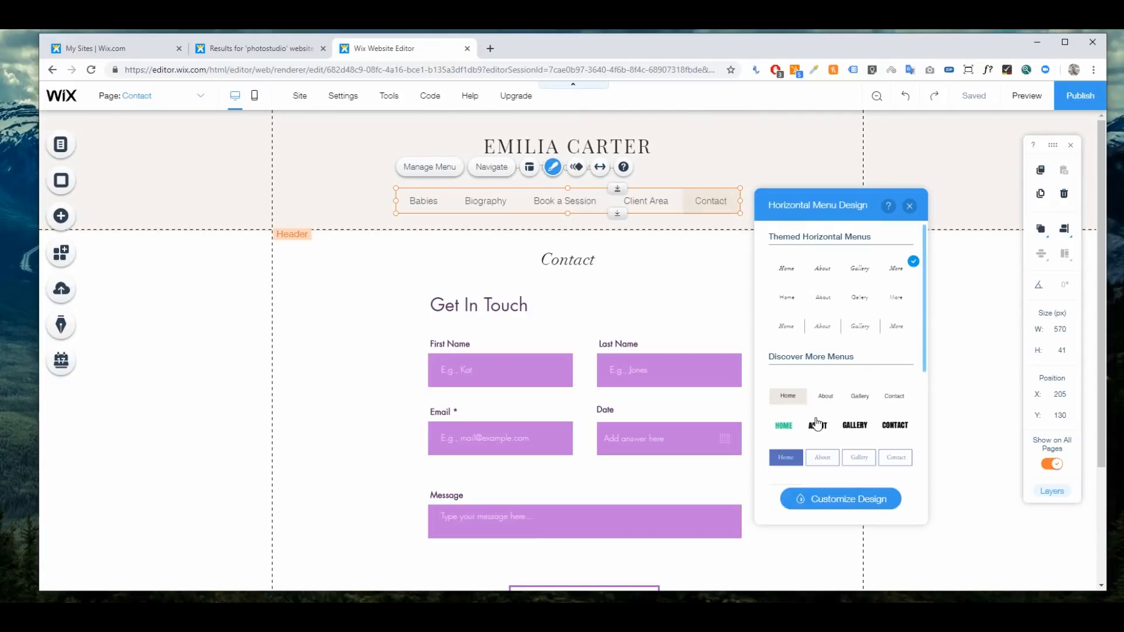
{"action": "left_click", "coordinate": [817, 429]}
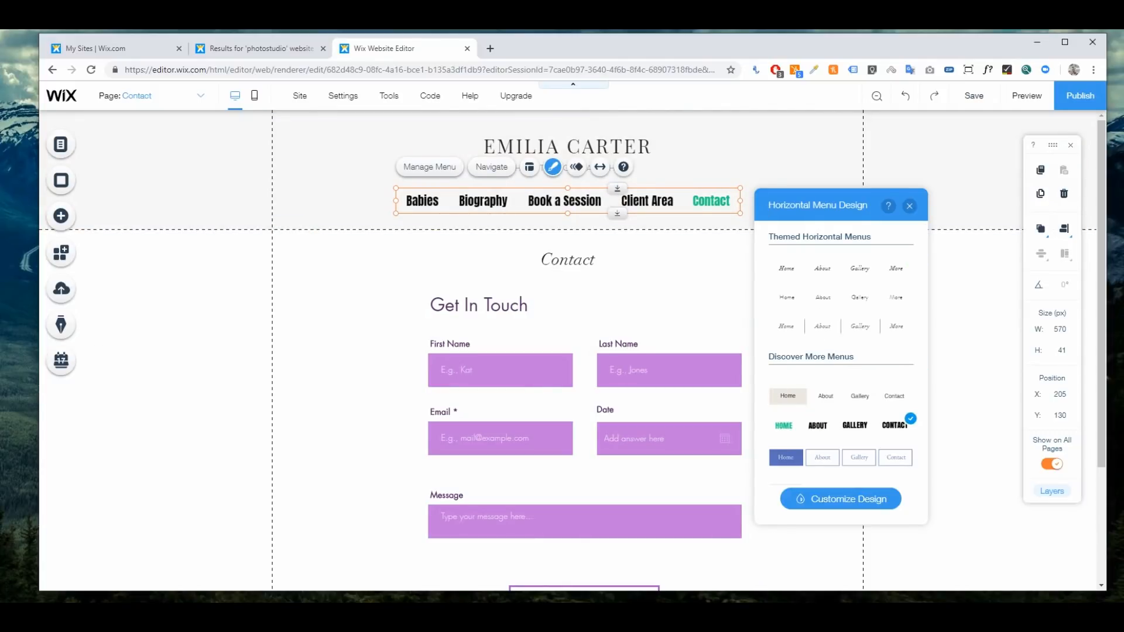
- Browse the Lightbox, Blog, Store and More categories of elements that can be added to the page
{"action": "left_click", "coordinate": [61, 217]}
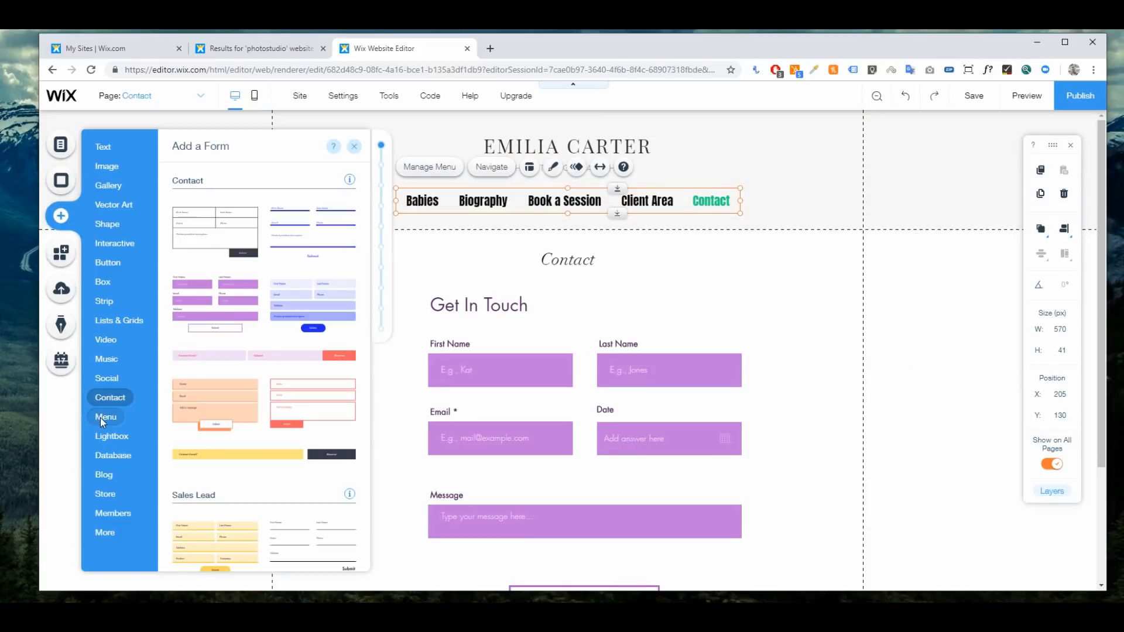
{"action": "mouse_move", "coordinate": [113, 439]}
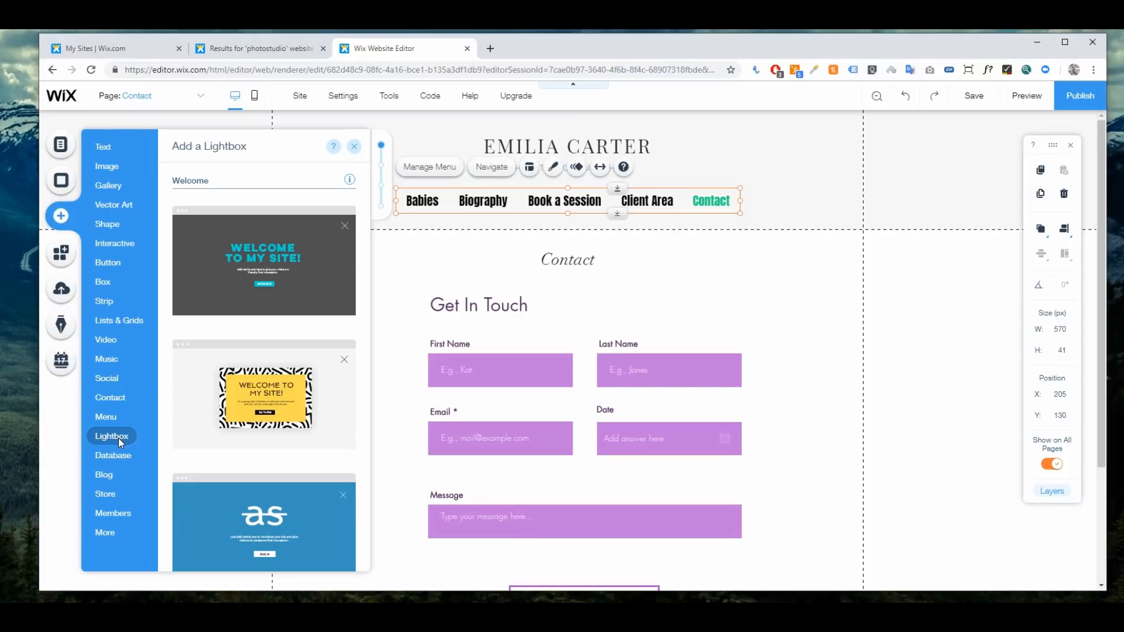
{"action": "mouse_move", "coordinate": [106, 476]}
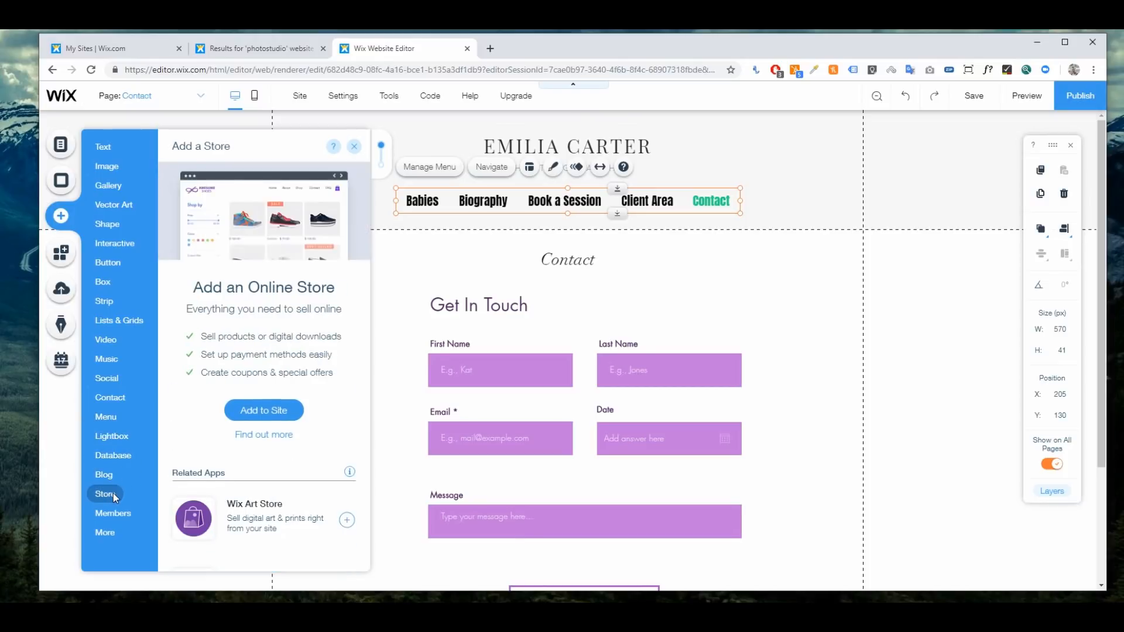
{"action": "mouse_move", "coordinate": [110, 533]}
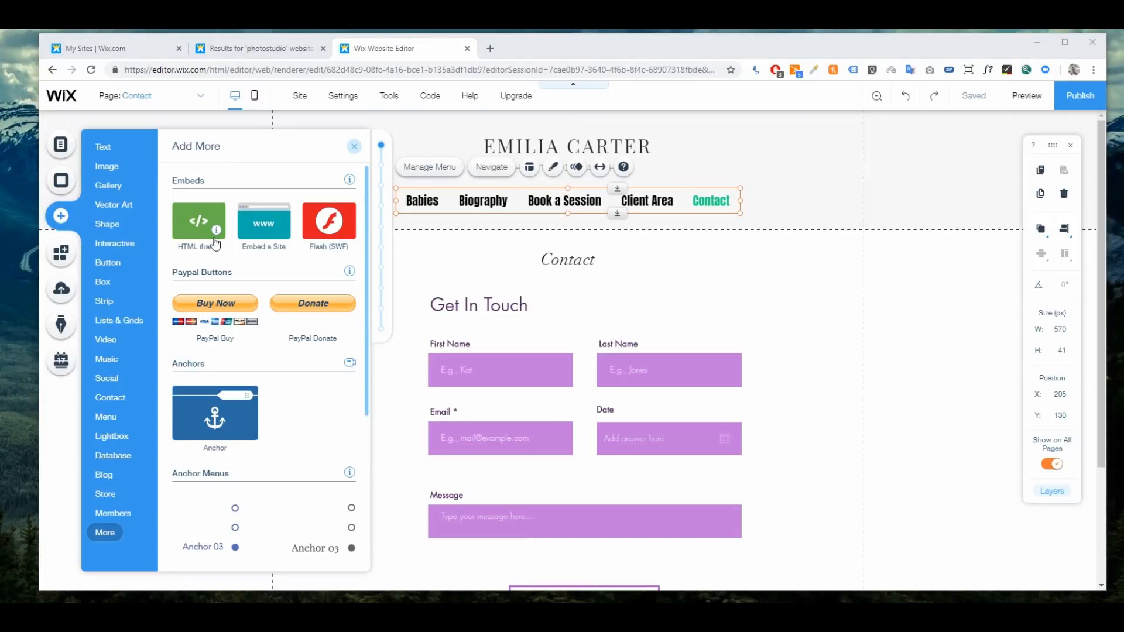
- Try placing an HTML iframe embed beside the contact form, open its code entry, and delete the embed
{"action": "left_click_drag", "start_coordinate": [201, 221], "coordinate": [828, 299]}
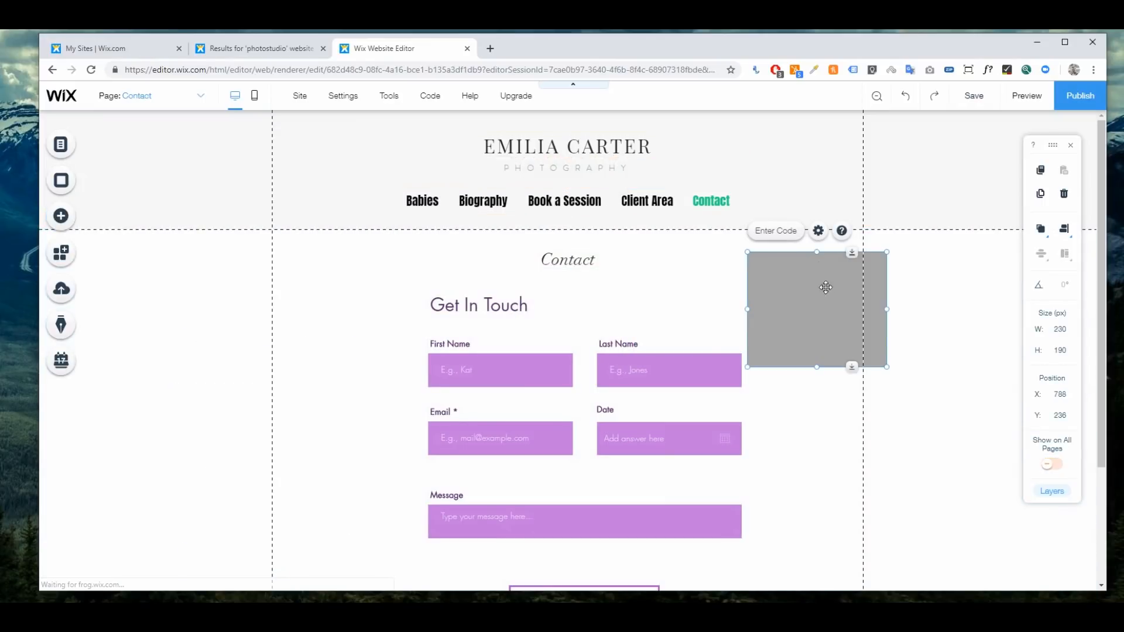
{"action": "left_click", "coordinate": [789, 234]}
{"action": "left_click", "coordinate": [714, 271]}
{"action": "key", "text": "Delete"}
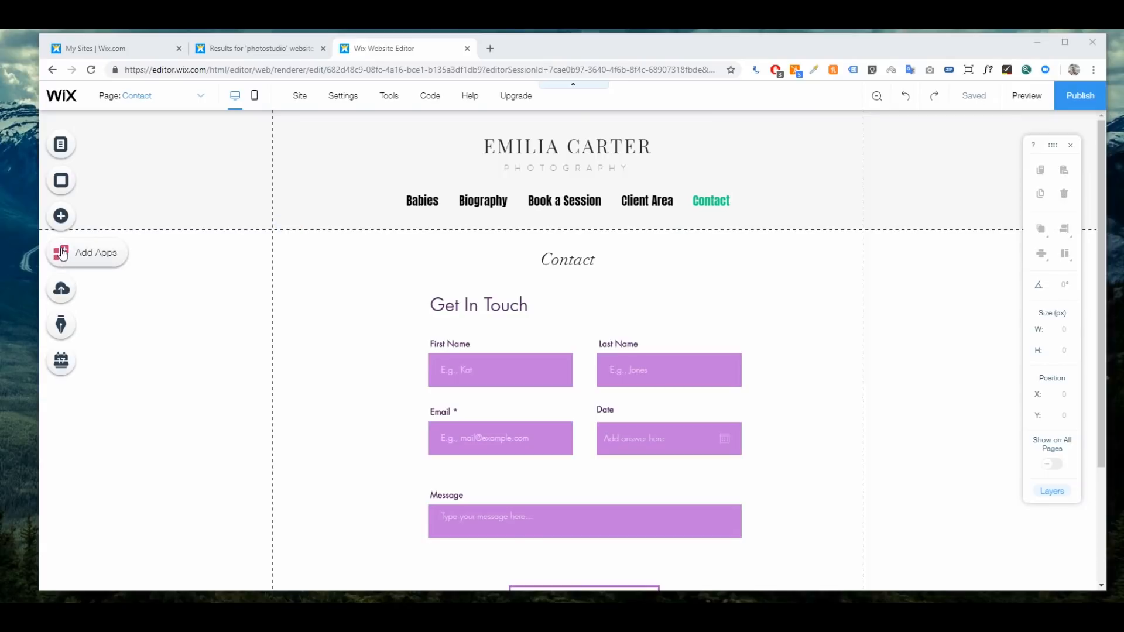
- Search the Wix App Market for "instagram"
{"action": "scroll", "coordinate": [309, 279], "scroll_direction": "down", "scroll_amount": 2}
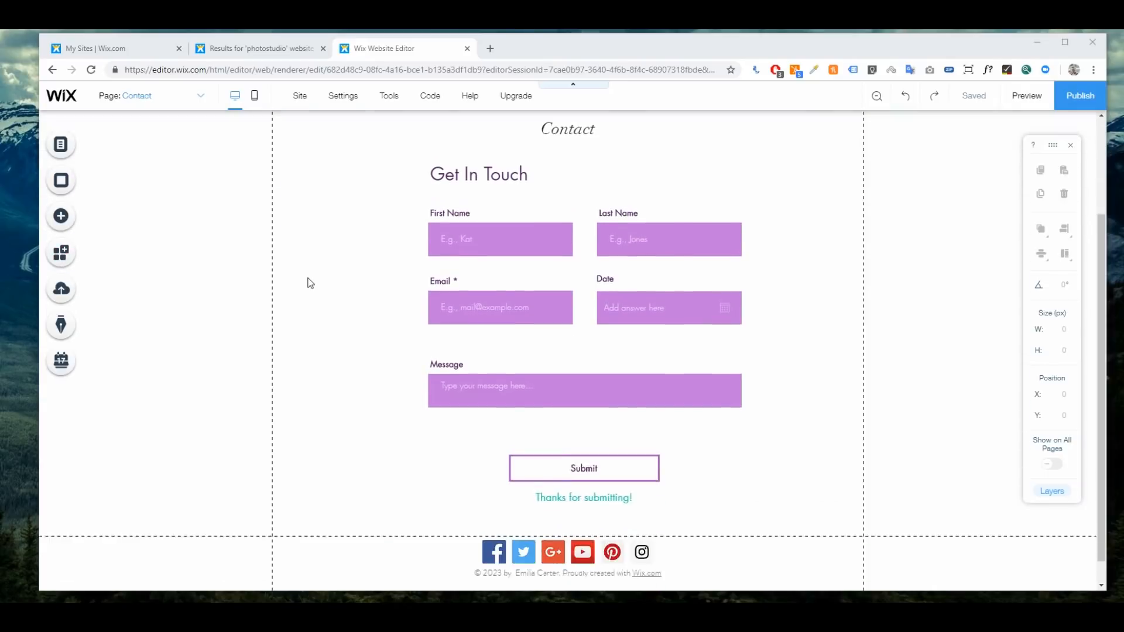
{"action": "left_click", "coordinate": [59, 254]}
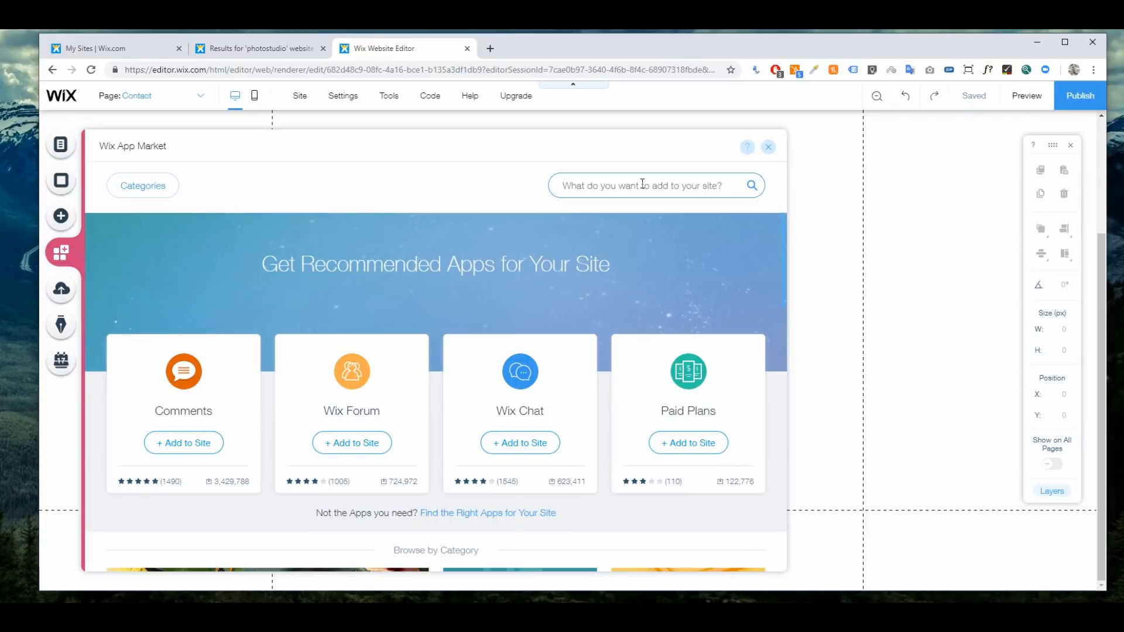
{"action": "left_click", "coordinate": [641, 183]}
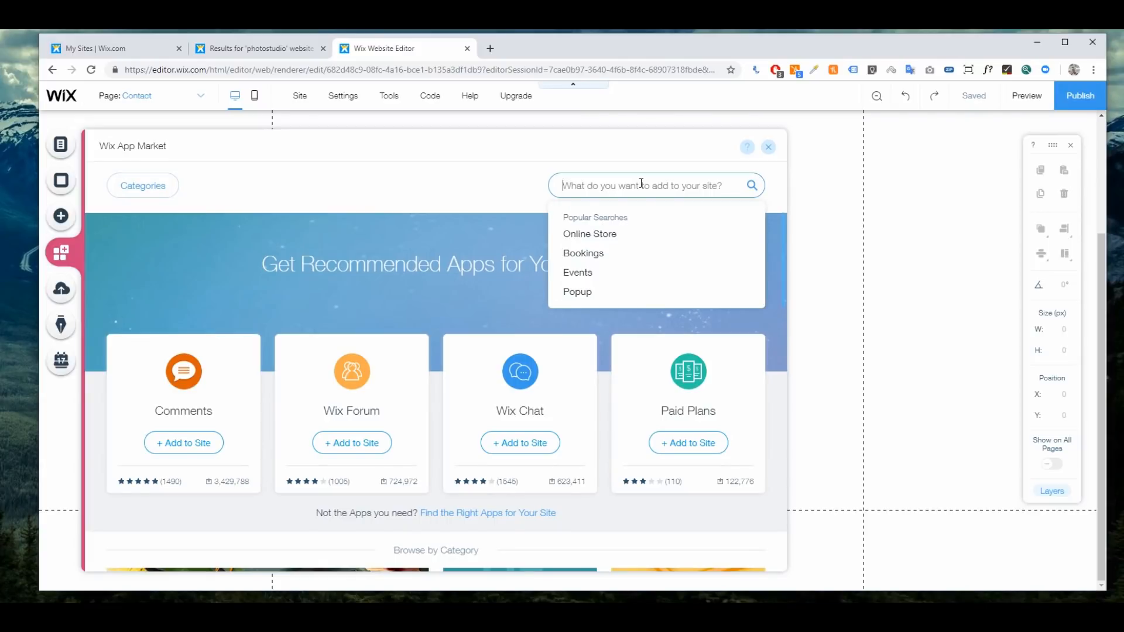
{"action": "type", "text": "instagram"}
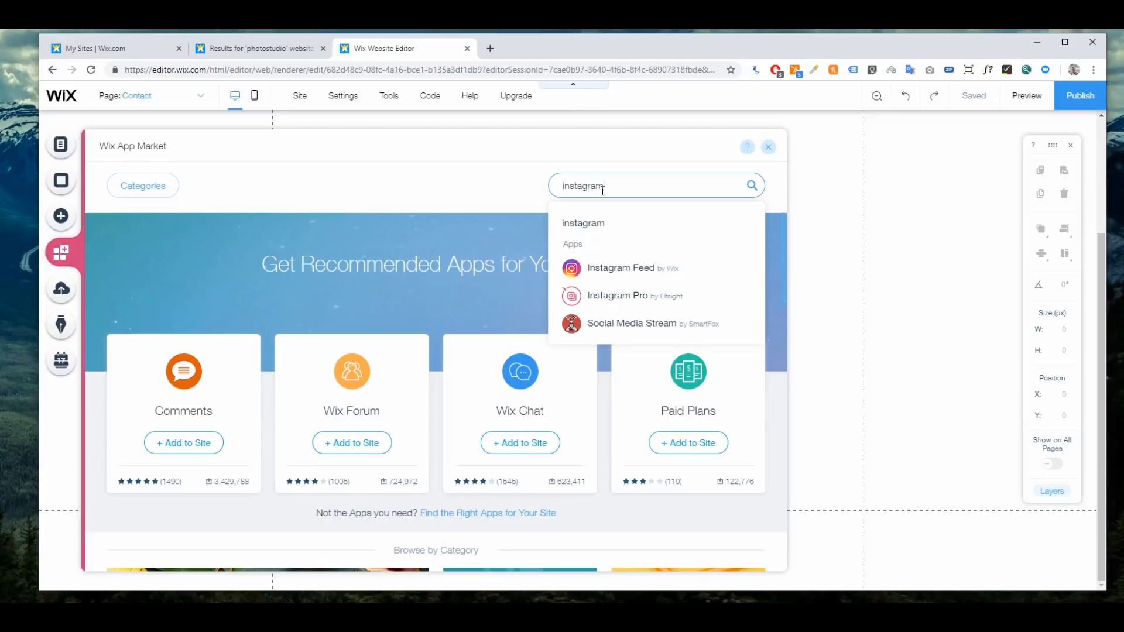
{"action": "left_click", "coordinate": [752, 187]}
- Look through the found apps and add the free Instagram Feed app by Wix to the Contact page
{"action": "scroll", "coordinate": [413, 336], "scroll_direction": "down", "scroll_amount": 5}
{"action": "scroll", "coordinate": [414, 338], "scroll_direction": "down", "scroll_amount": 3}
{"action": "scroll", "coordinate": [394, 384], "scroll_direction": "up", "scroll_amount": 8}
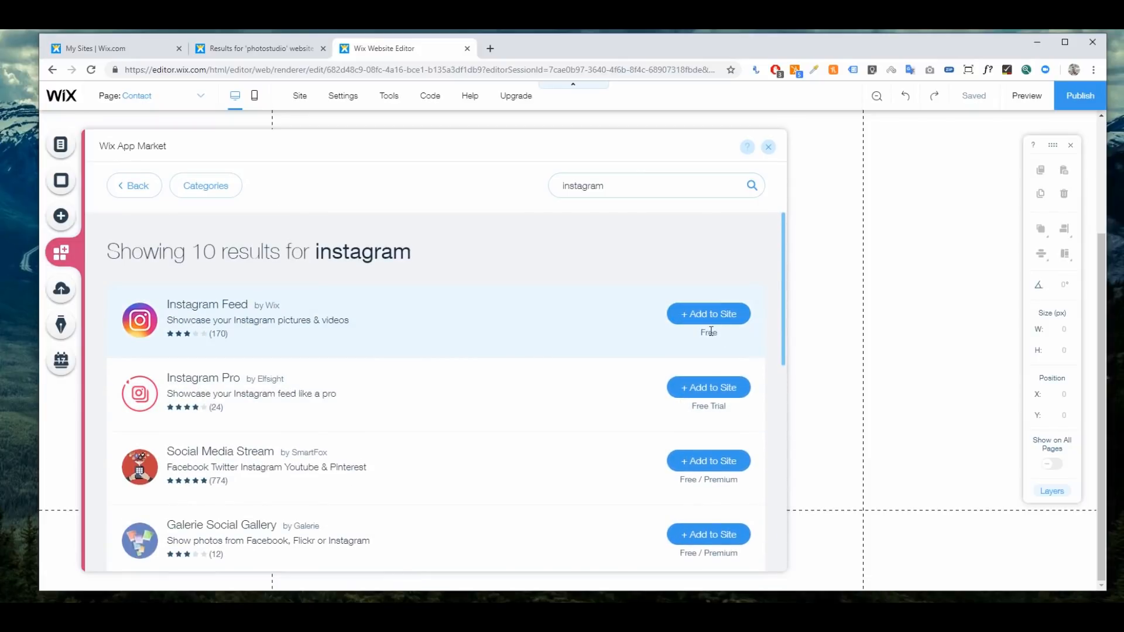
{"action": "scroll", "coordinate": [304, 388], "scroll_direction": "down", "scroll_amount": 2}
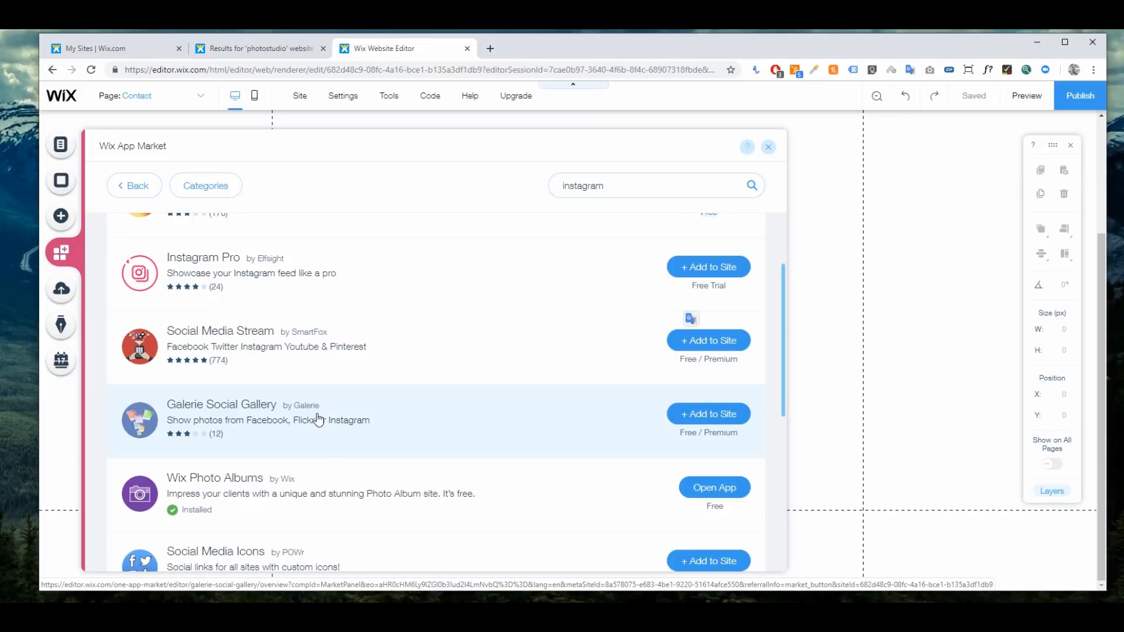
{"action": "scroll", "coordinate": [422, 430], "scroll_direction": "up", "scroll_amount": 3}
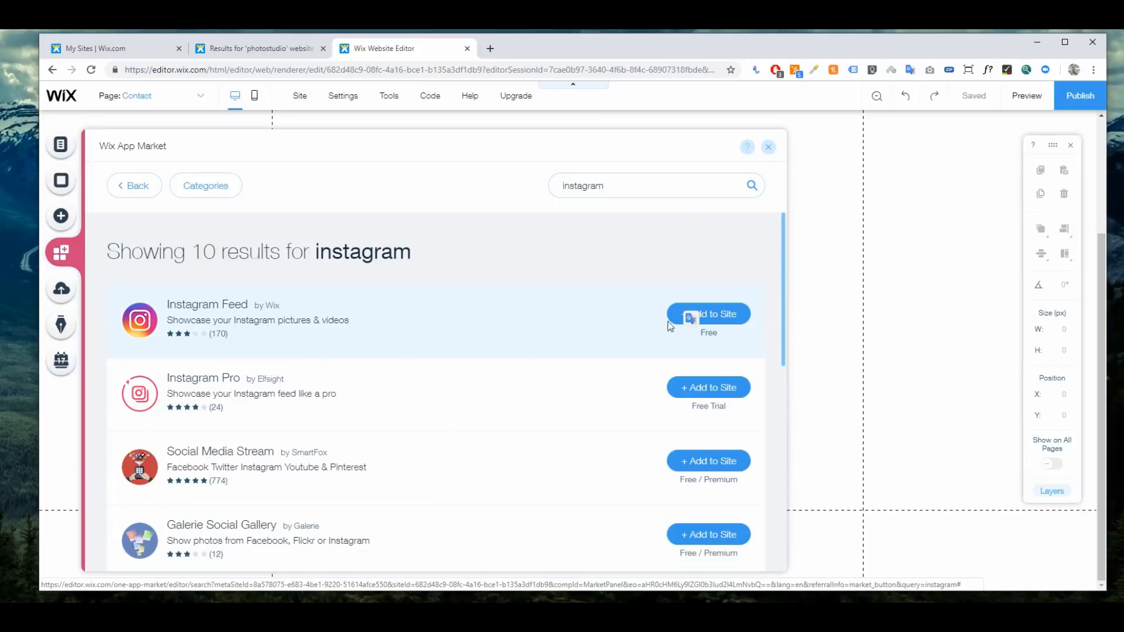
{"action": "left_click", "coordinate": [737, 317]}
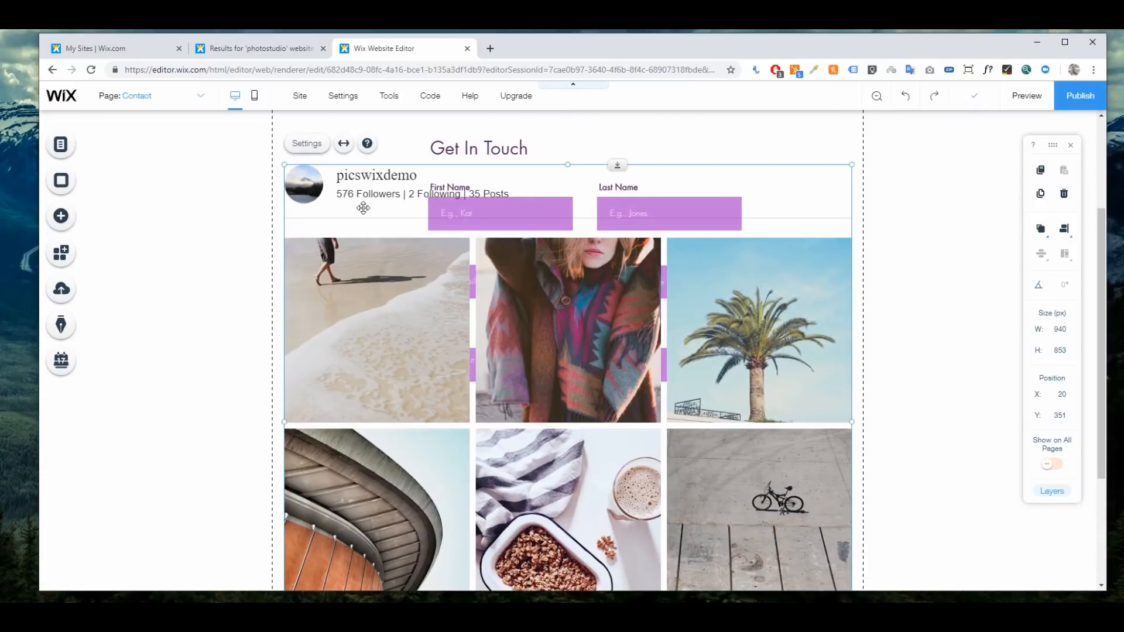
- Move the Instagram feed down below the contact form's Submit button, to about X 20, Y 1237
{"action": "left_click_drag", "start_coordinate": [335, 280], "coordinate": [332, 561]}
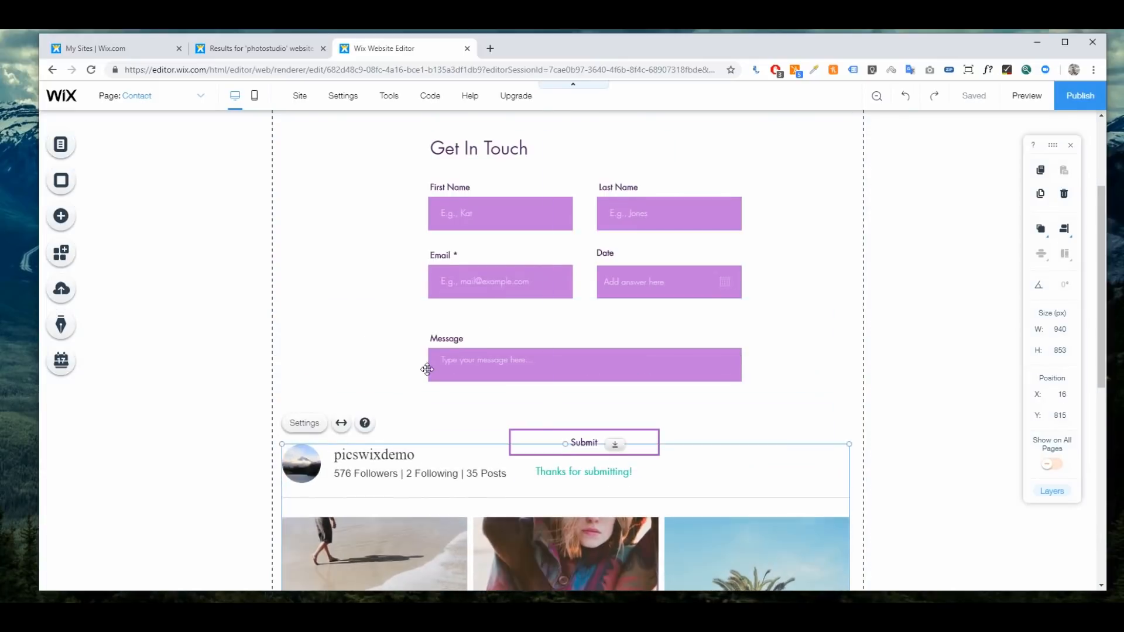
{"action": "scroll", "coordinate": [434, 359], "scroll_direction": "up", "scroll_amount": 3}
{"action": "scroll", "coordinate": [433, 358], "scroll_direction": "down", "scroll_amount": 10}
{"action": "left_click_drag", "start_coordinate": [400, 263], "coordinate": [382, 540]}
{"action": "scroll", "coordinate": [381, 375], "scroll_direction": "up", "scroll_amount": 4}
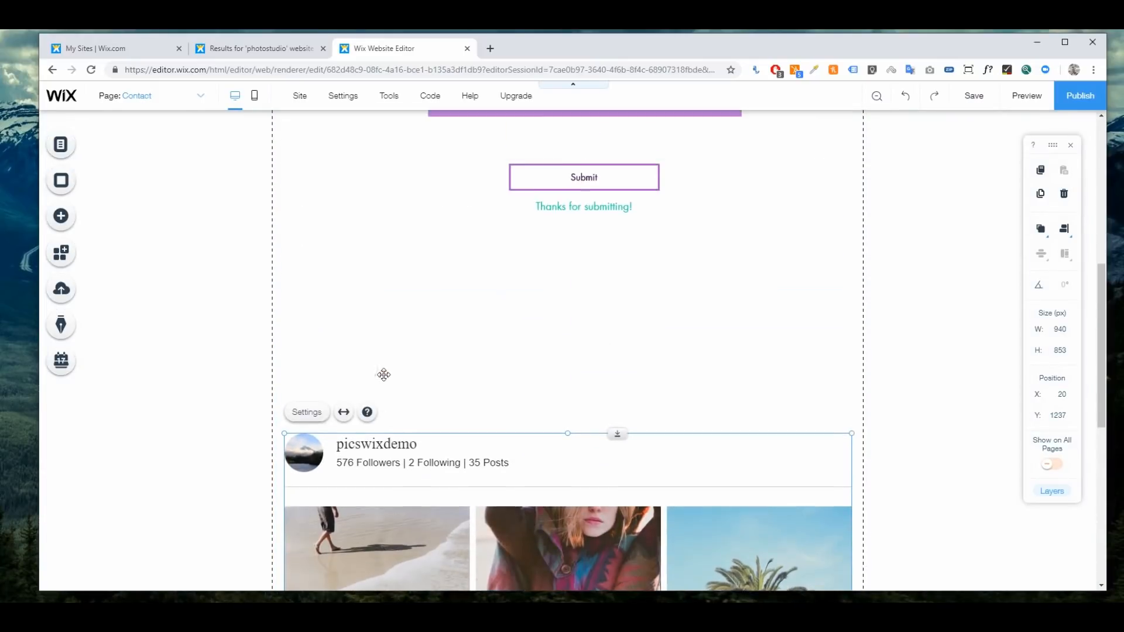
- Move the Instagram feed up to about Y 895, just below the form's Submit message, and stretch it to full width
{"action": "scroll", "coordinate": [381, 490], "scroll_direction": "down", "scroll_amount": 1}
{"action": "left_click_drag", "start_coordinate": [379, 492], "coordinate": [387, 283]}
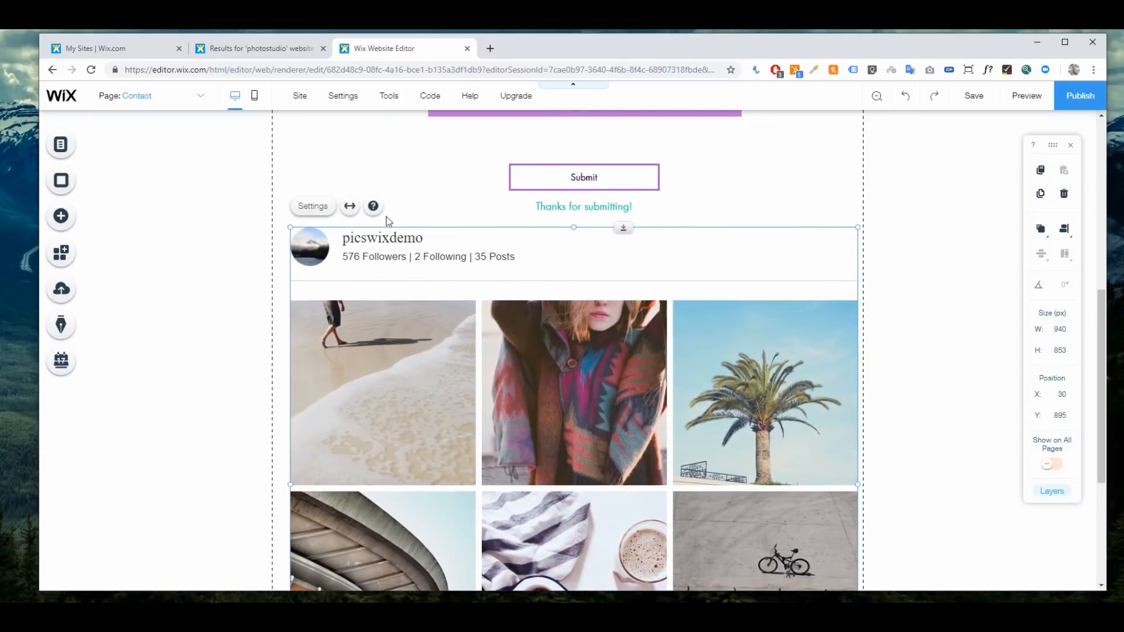
{"action": "left_click", "coordinate": [352, 207]}
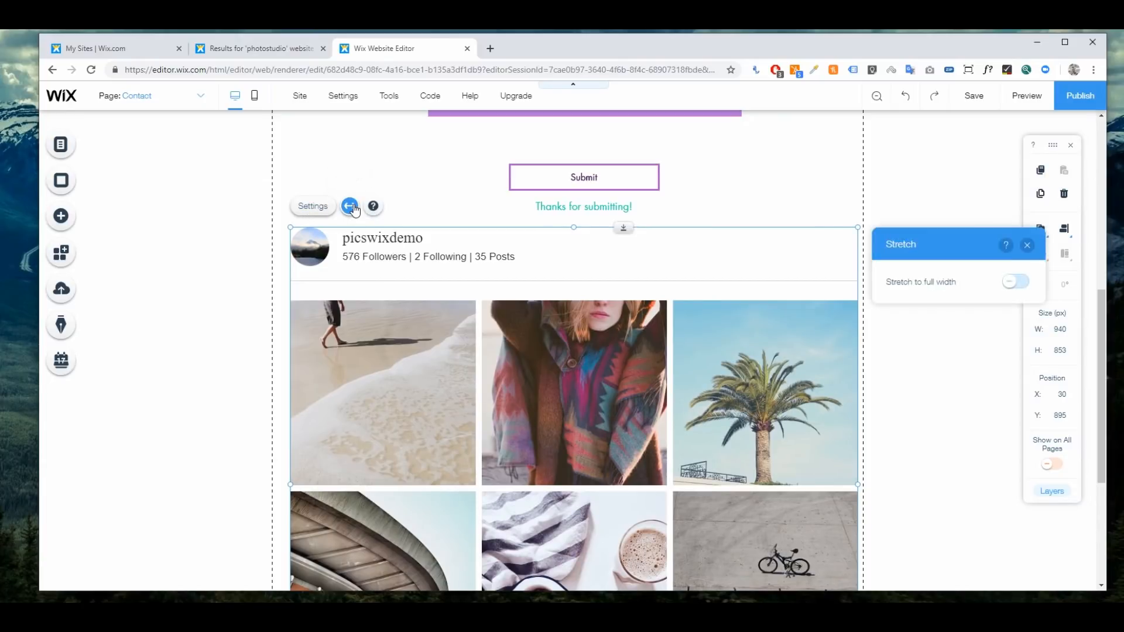
{"action": "left_click", "coordinate": [1011, 282]}
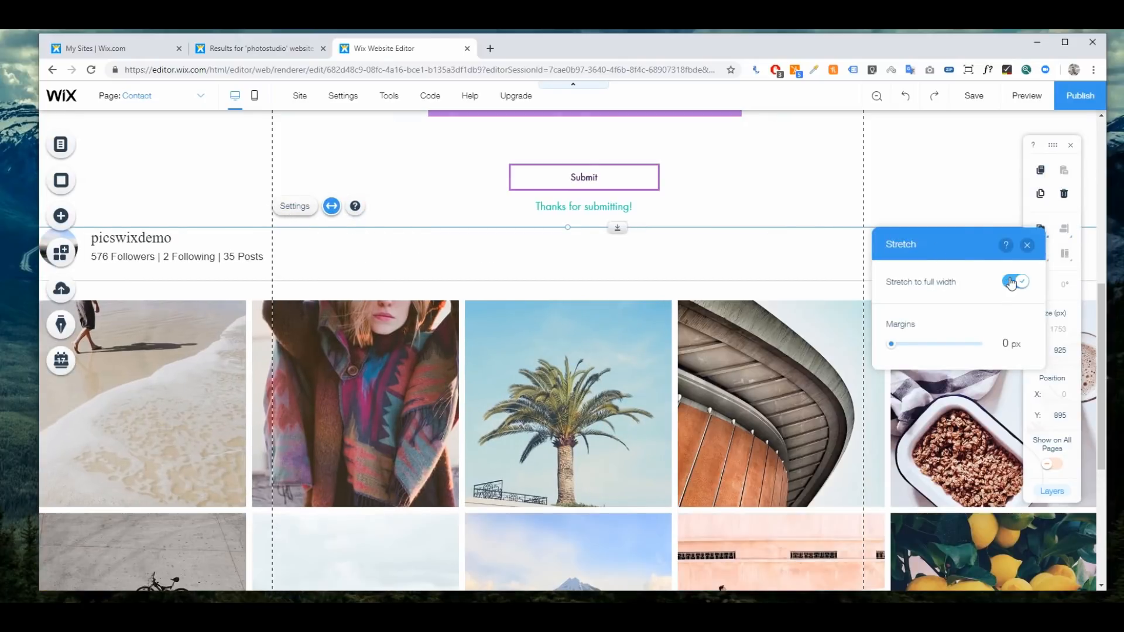
{"action": "left_click", "coordinate": [1027, 245]}
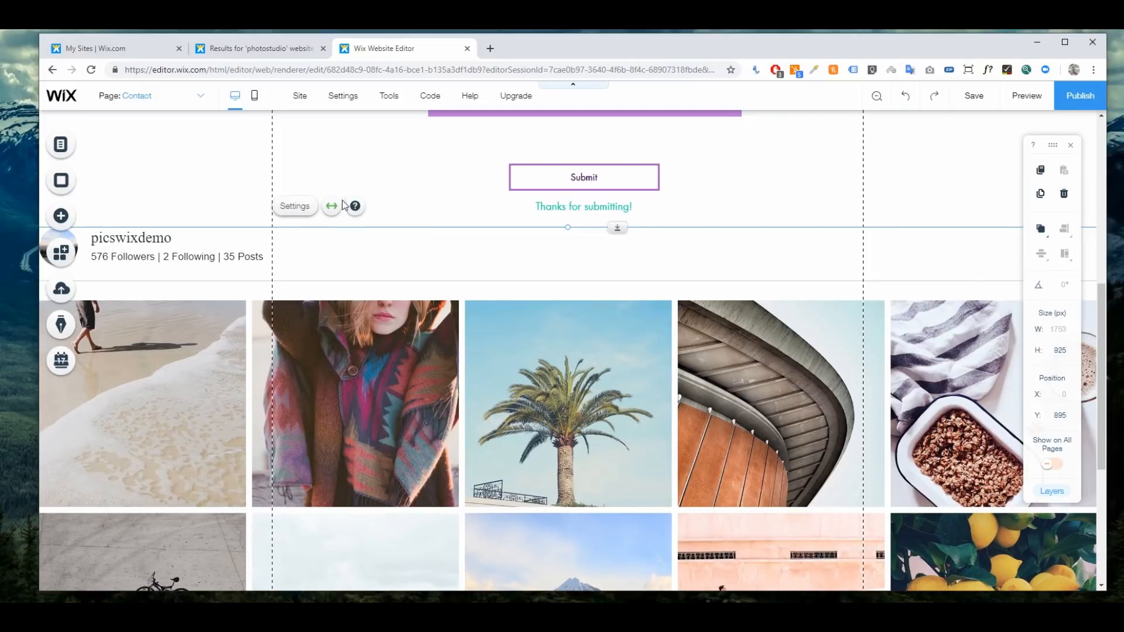
- Look through the Instagram feed's settings, covering account connection, layout, general settings, display and design options
{"action": "left_click", "coordinate": [296, 205]}
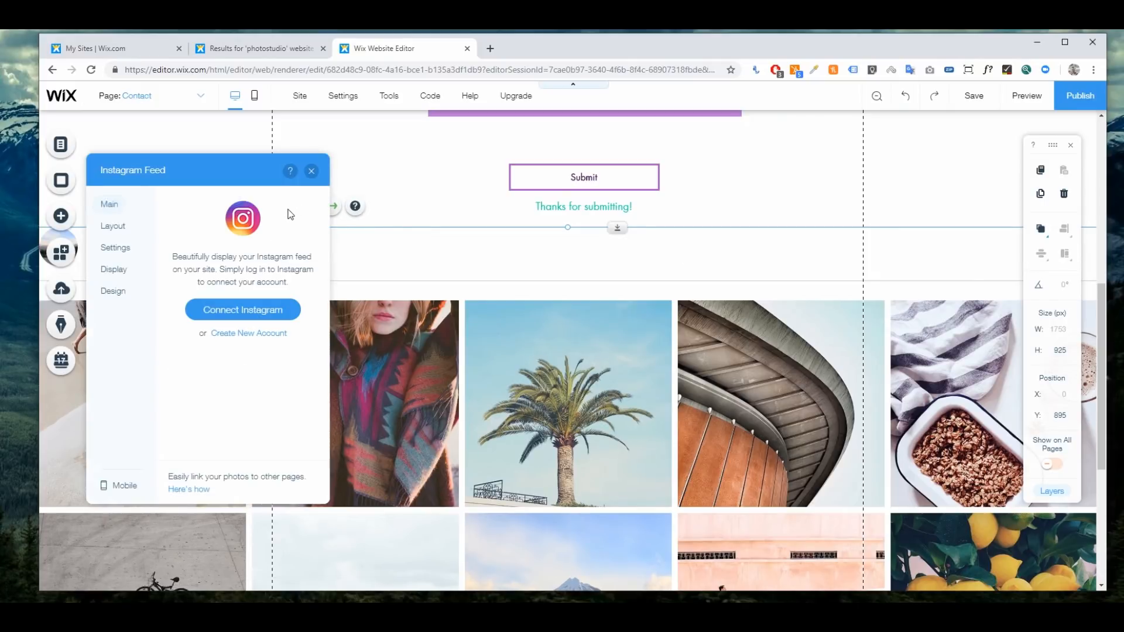
{"action": "left_click", "coordinate": [270, 317]}
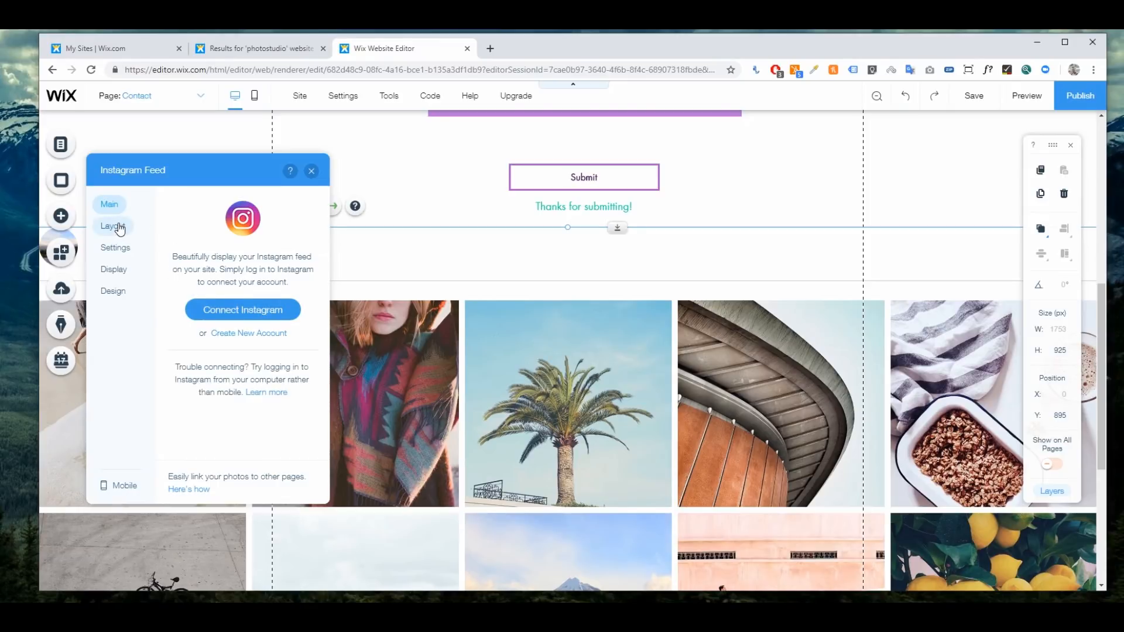
{"action": "left_click", "coordinate": [119, 227]}
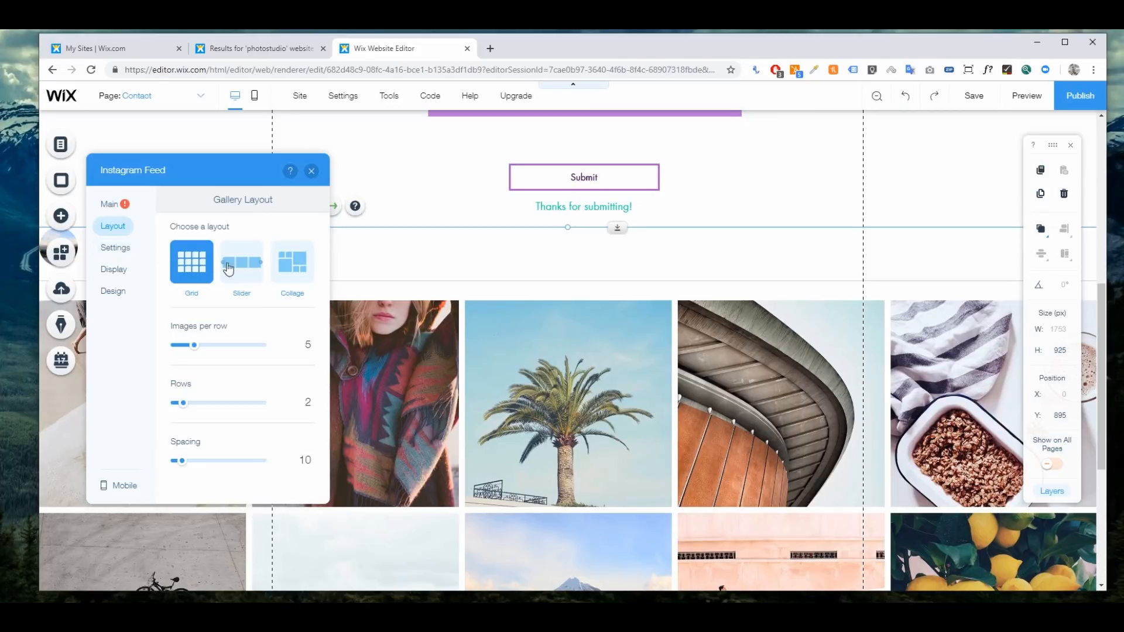
{"action": "left_click", "coordinate": [115, 249]}
{"action": "left_click", "coordinate": [120, 270]}
{"action": "left_click", "coordinate": [124, 296]}
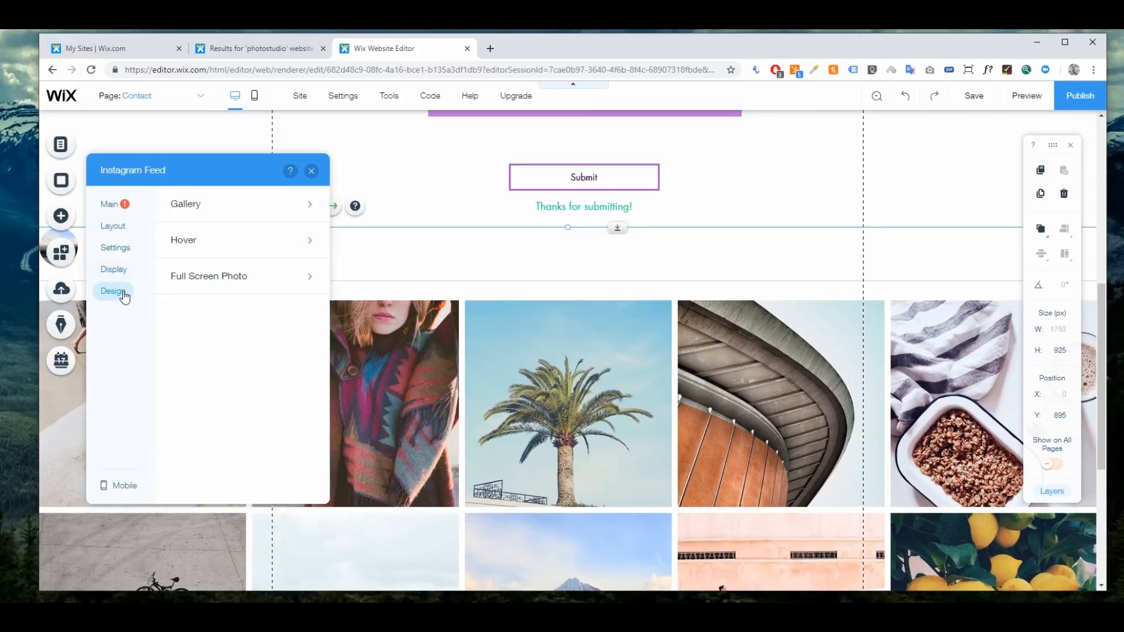
{"action": "left_click", "coordinate": [311, 172]}
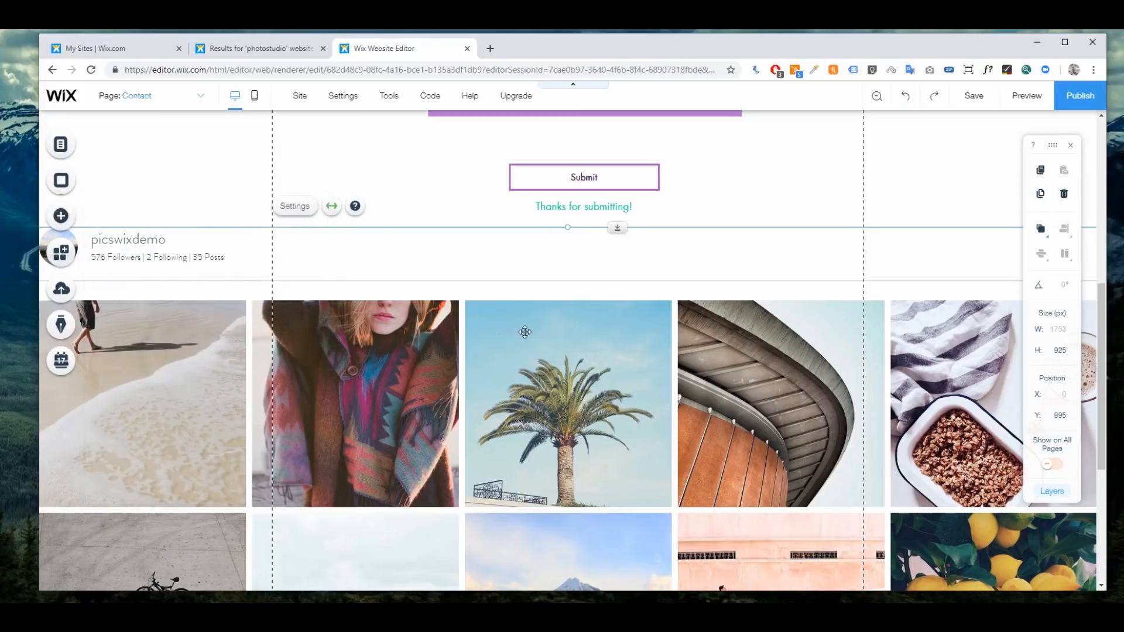
- Search the Wix App Market for "excel"
{"action": "left_click", "coordinate": [60, 253]}
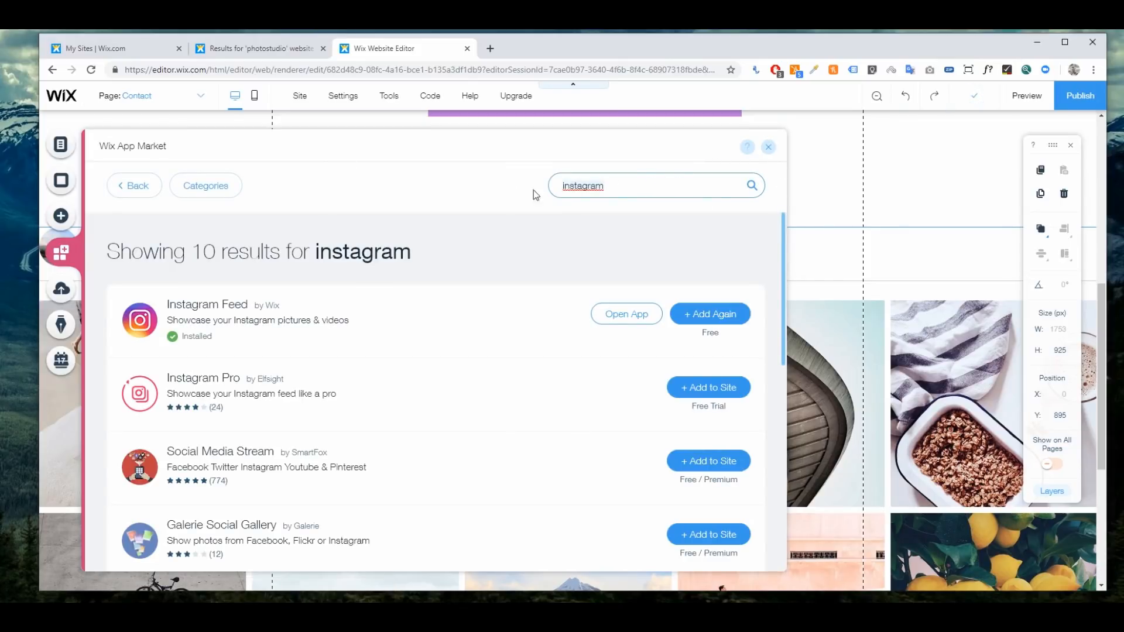
{"action": "left_click", "coordinate": [621, 179]}
{"action": "key", "text": "BackSpace"}
{"action": "key", "text": "BackSpace"}
{"action": "key", "text": "BackSpace"}
{"action": "key", "text": "BackSpace"}
{"action": "key", "text": "BackSpace"}
{"action": "key", "text": "BackSpace"}
{"action": "key", "text": "BackSpace"}
{"action": "key", "text": "BackSpace"}
{"action": "key", "text": "BackSpace"}
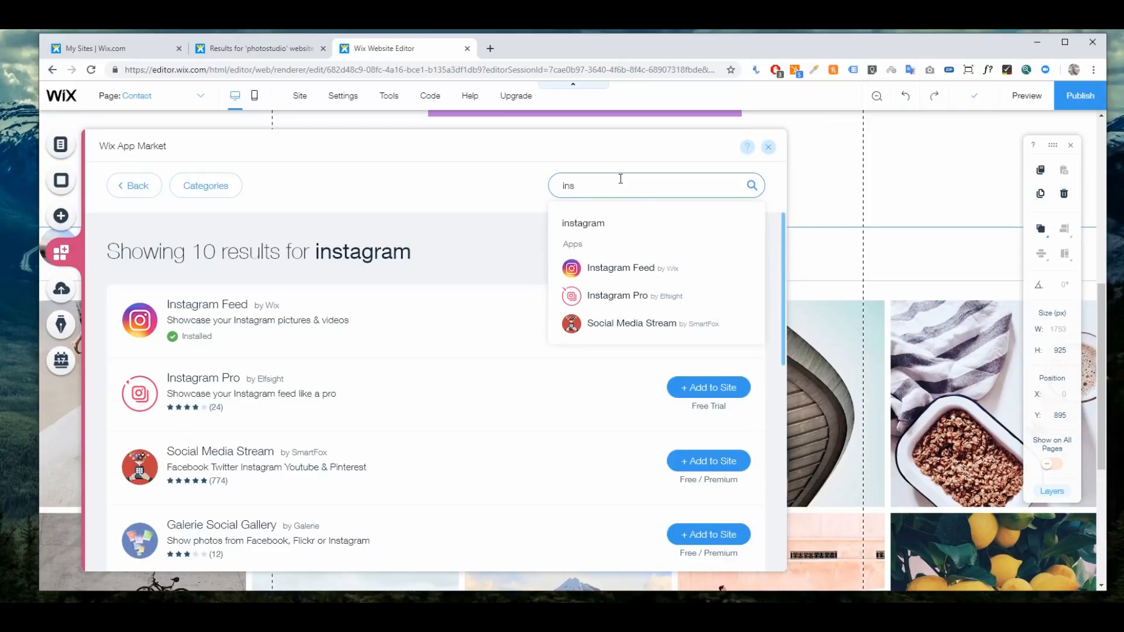
{"action": "type", "text": "excel"}
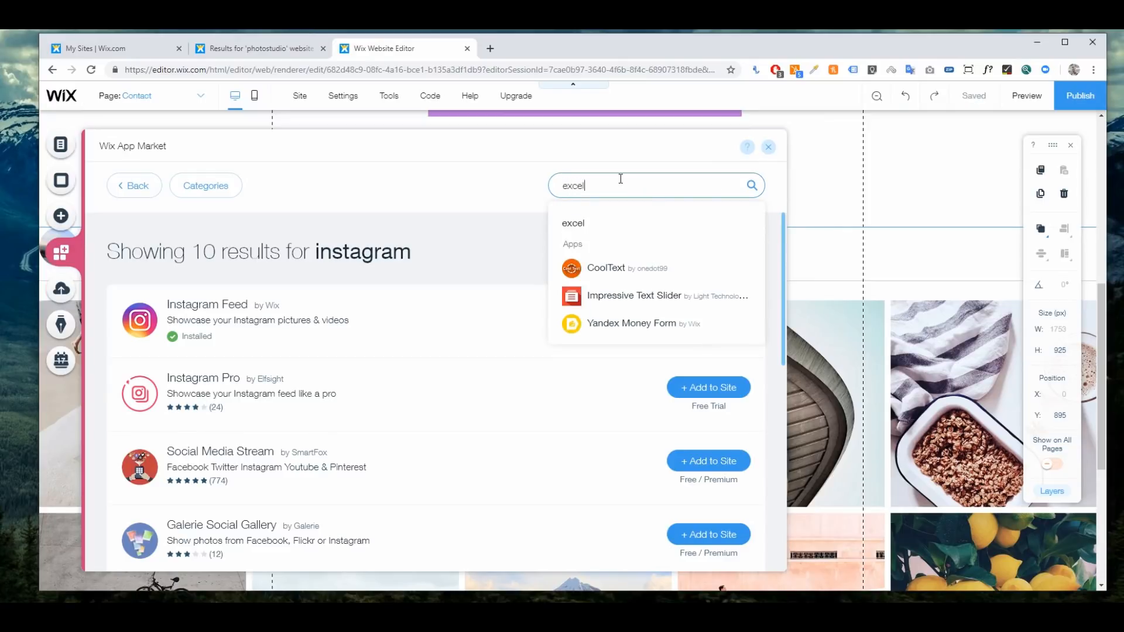
{"action": "key", "text": "Return"}
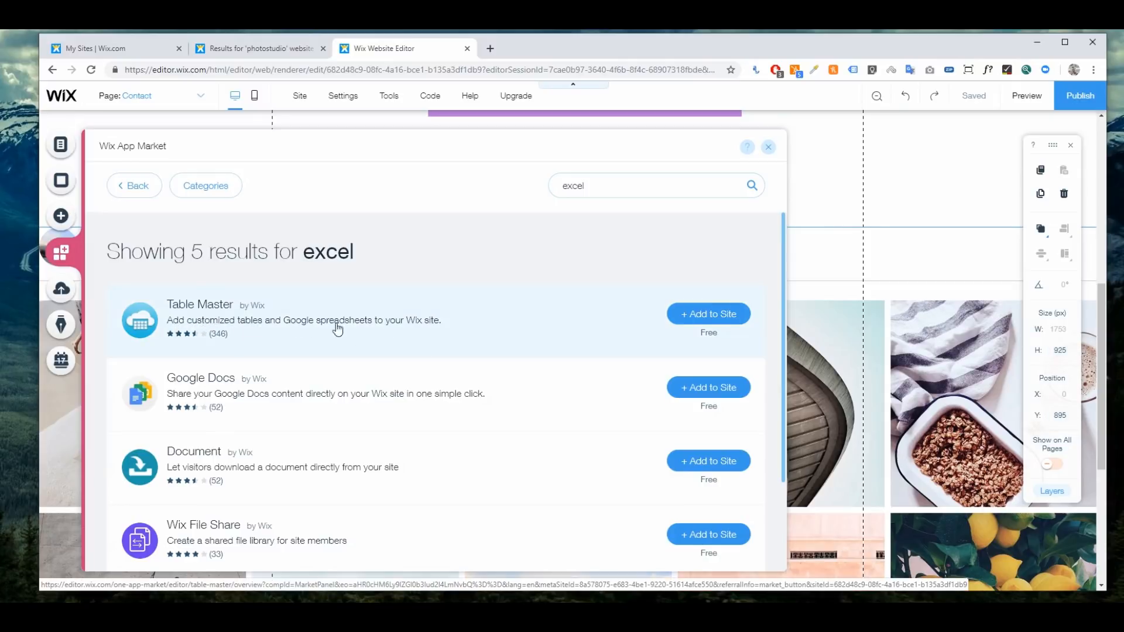
- Look through the found spreadsheet and document apps, read the Google Docs app's overview, and leave the App Market
{"action": "scroll", "coordinate": [379, 359], "scroll_direction": "down", "scroll_amount": 2}
{"action": "scroll", "coordinate": [380, 358], "scroll_direction": "up", "scroll_amount": 2}
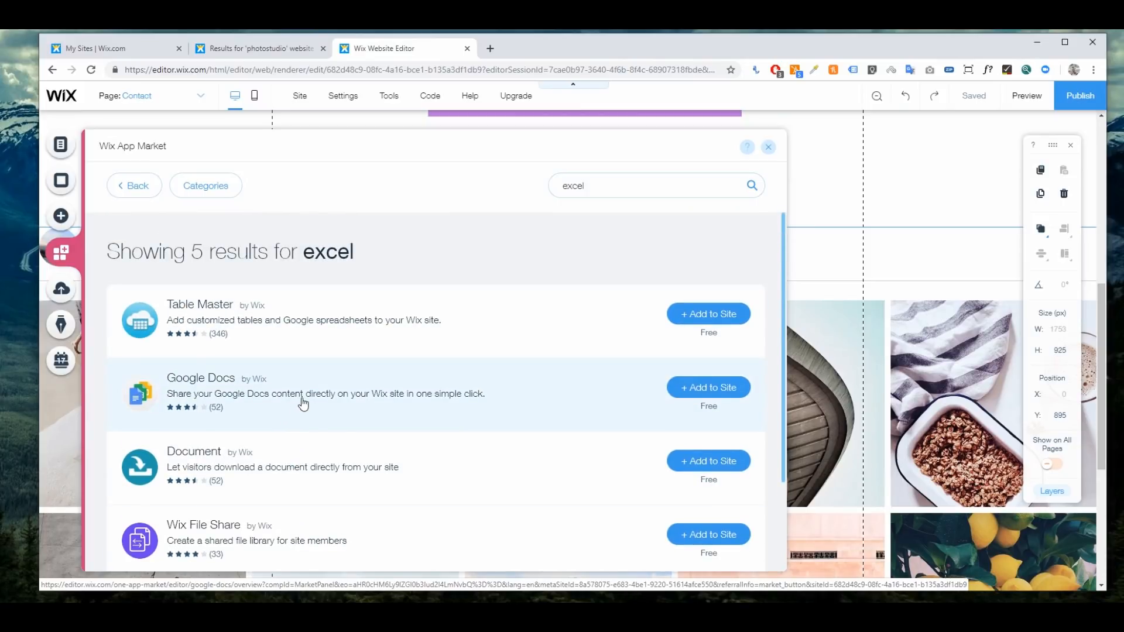
{"action": "left_click", "coordinate": [343, 391]}
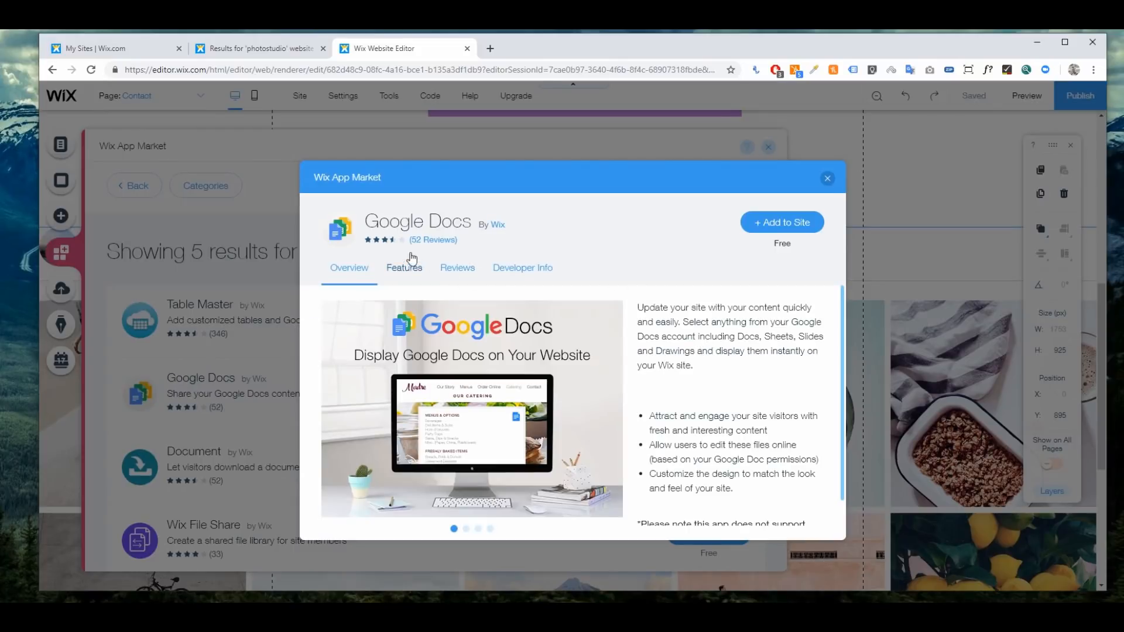
{"action": "scroll", "coordinate": [726, 324], "scroll_direction": "down", "scroll_amount": 1}
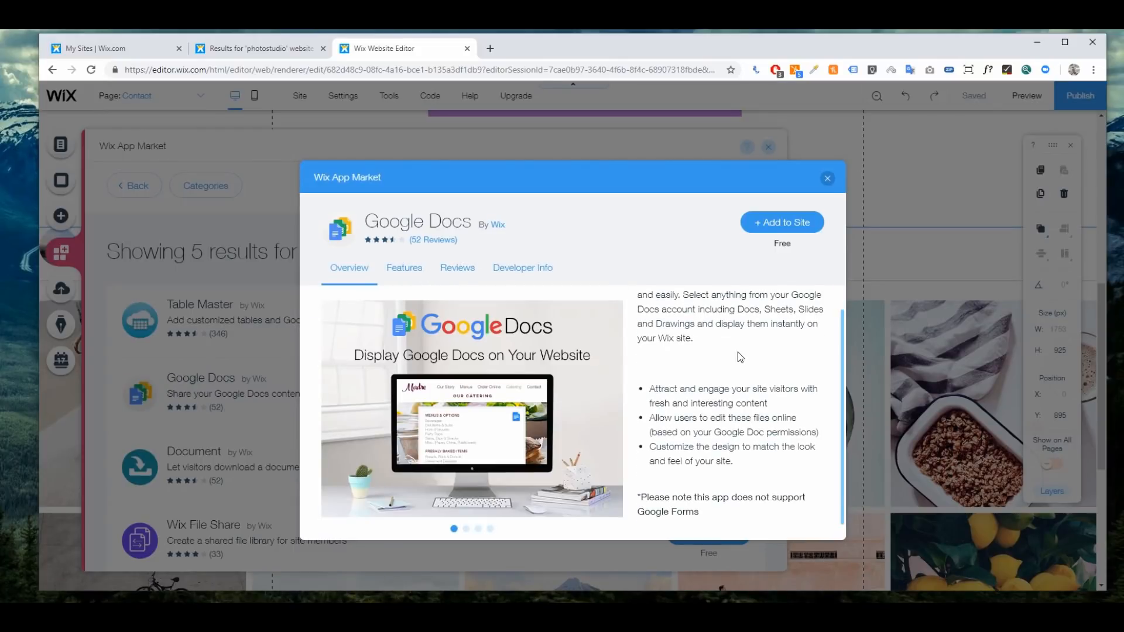
{"action": "scroll", "coordinate": [741, 357], "scroll_direction": "up", "scroll_amount": 1}
{"action": "left_click", "coordinate": [828, 178]}
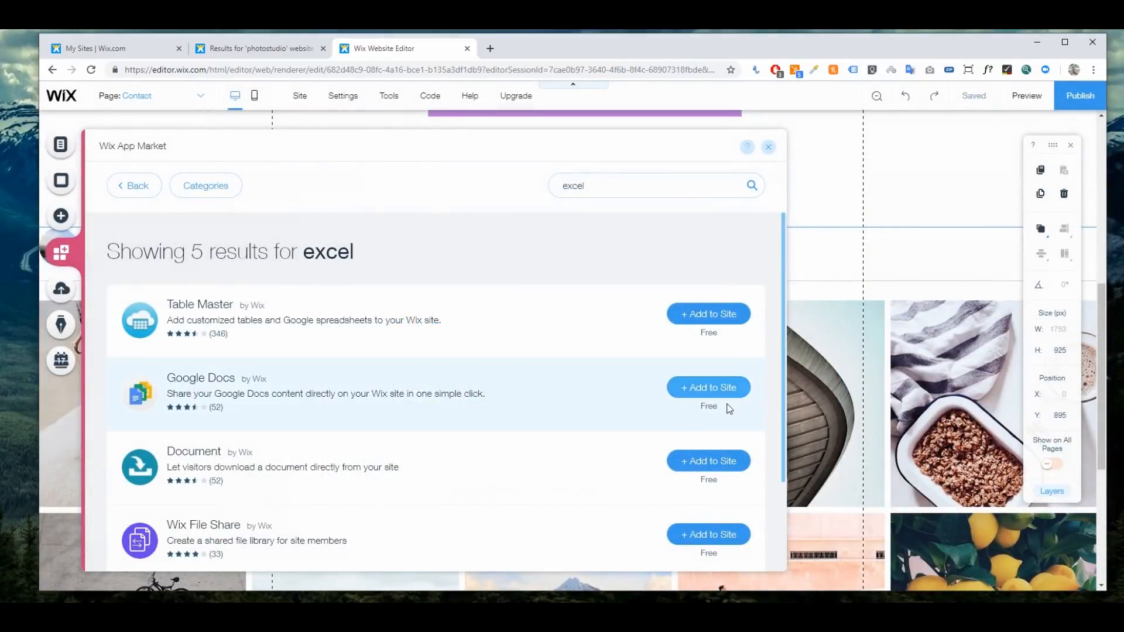
{"action": "scroll", "coordinate": [720, 474], "scroll_direction": "down", "scroll_amount": 2}
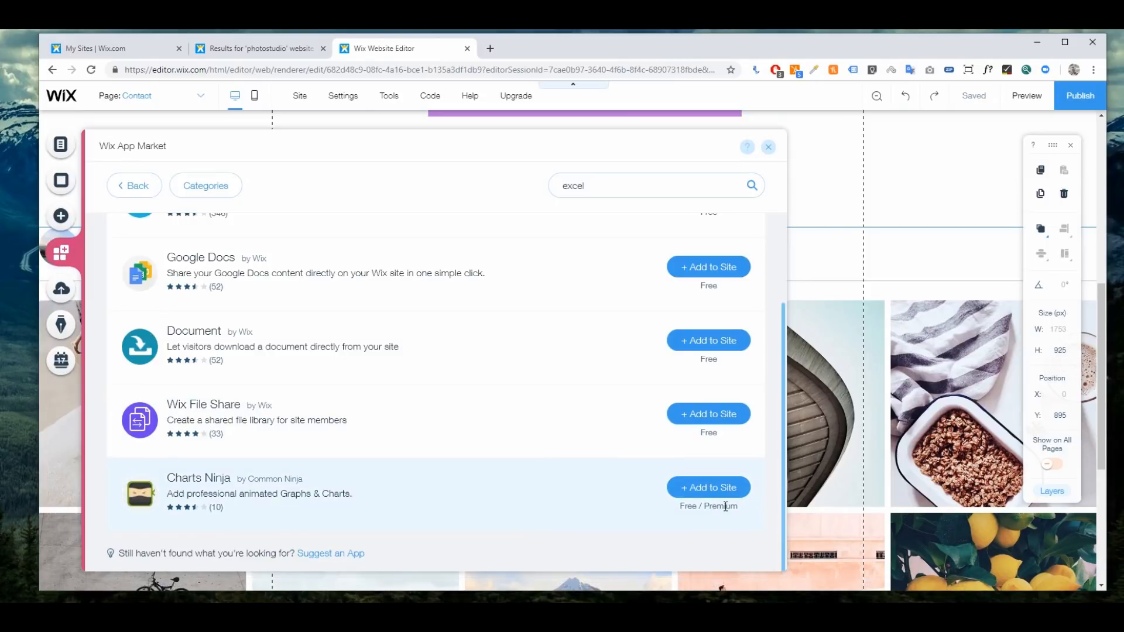
{"action": "left_click", "coordinate": [767, 148]}
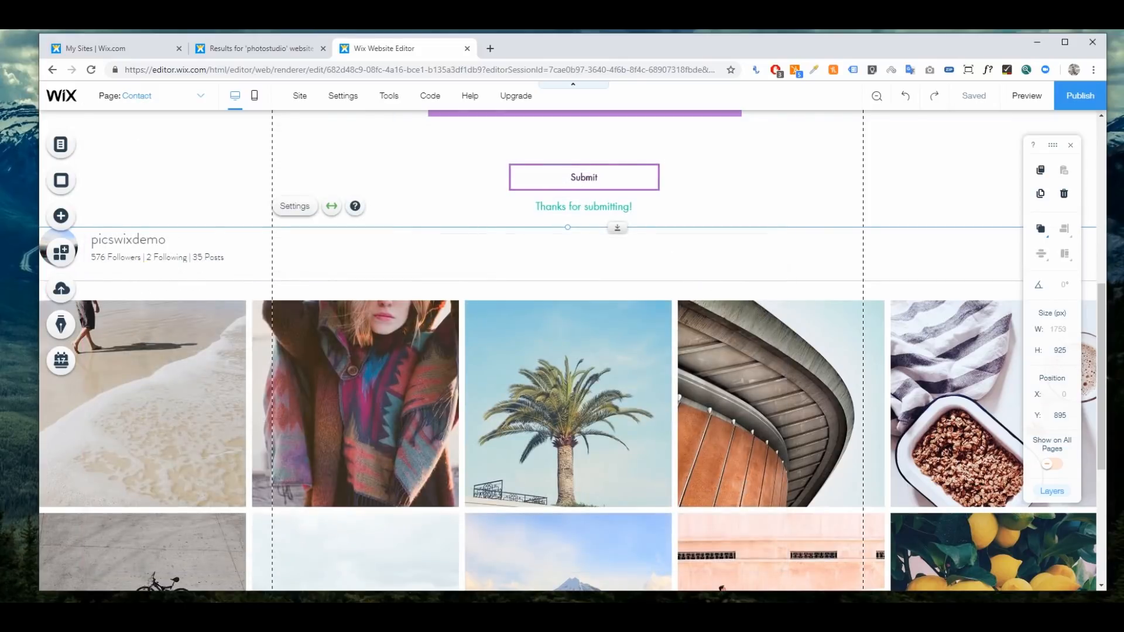
- Add the recommended Wix Chat app from the App Market to the site
{"action": "left_click", "coordinate": [66, 260]}
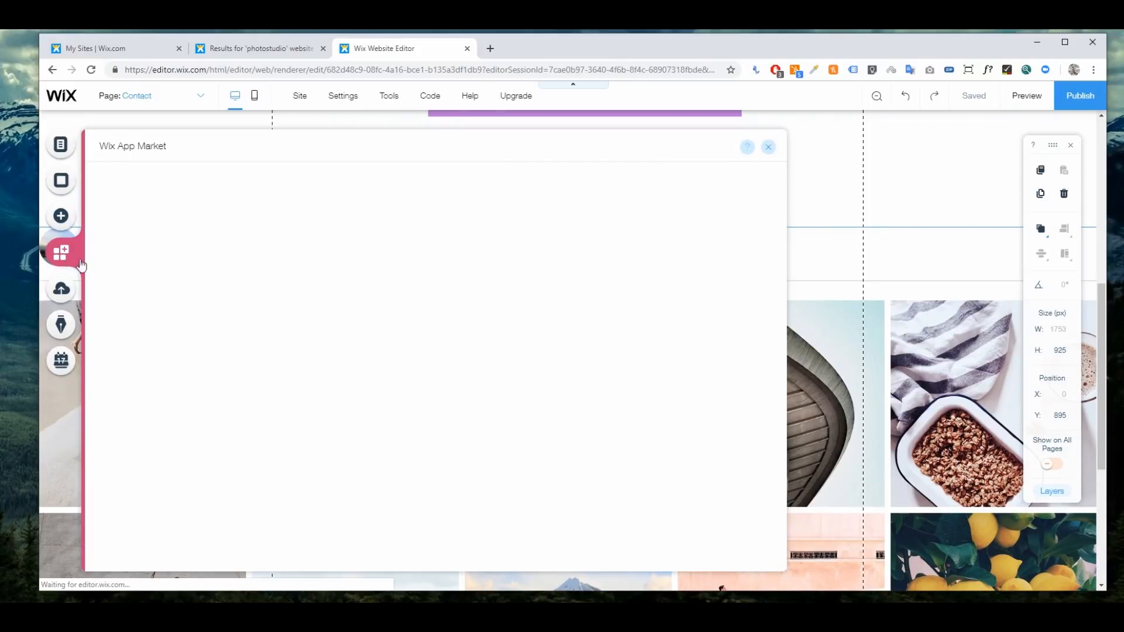
{"action": "left_click", "coordinate": [133, 189]}
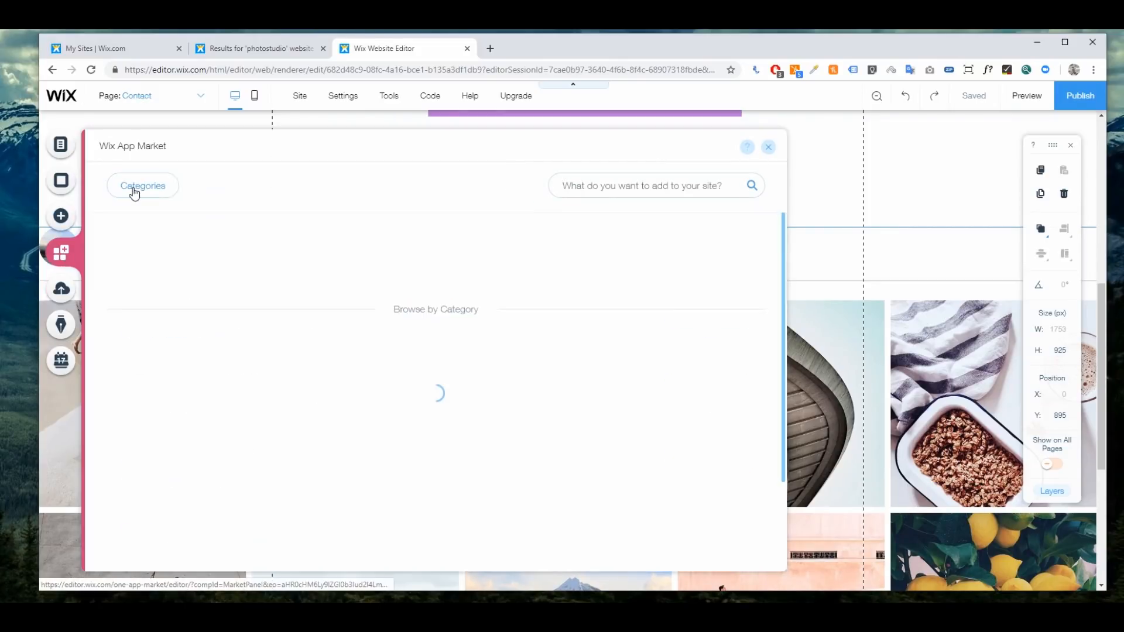
{"action": "left_click", "coordinate": [568, 186]}
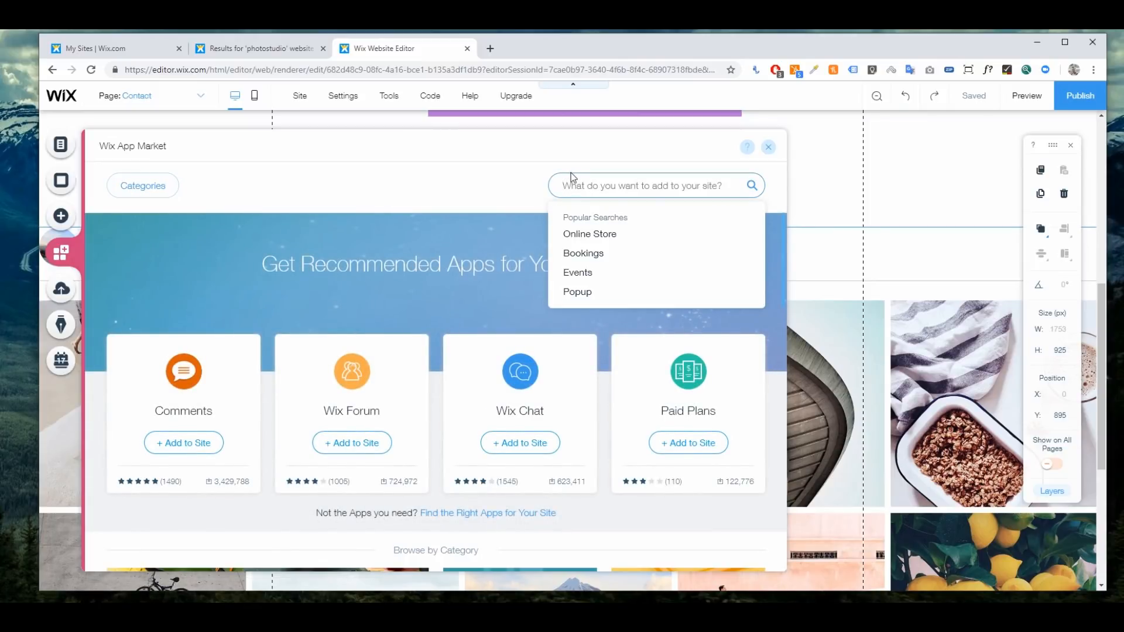
{"action": "left_click", "coordinate": [531, 449]}
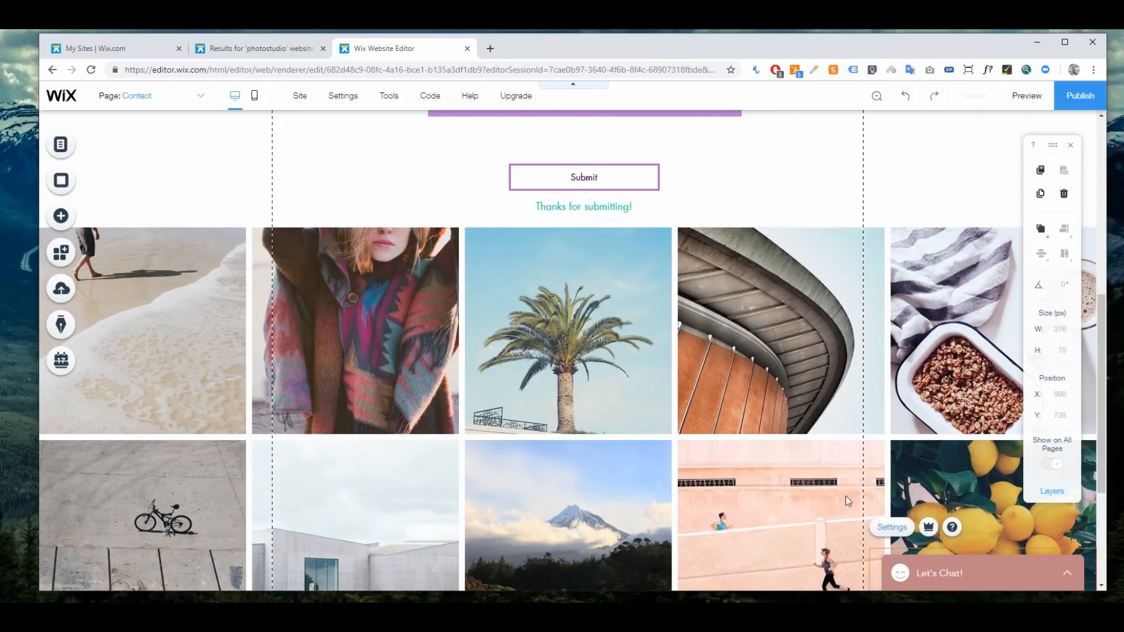
- Look over the Contact page, the site's page list and the media in My Uploads
{"action": "scroll", "coordinate": [847, 502], "scroll_direction": "up", "scroll_amount": 5}
{"action": "left_click", "coordinate": [200, 97]}
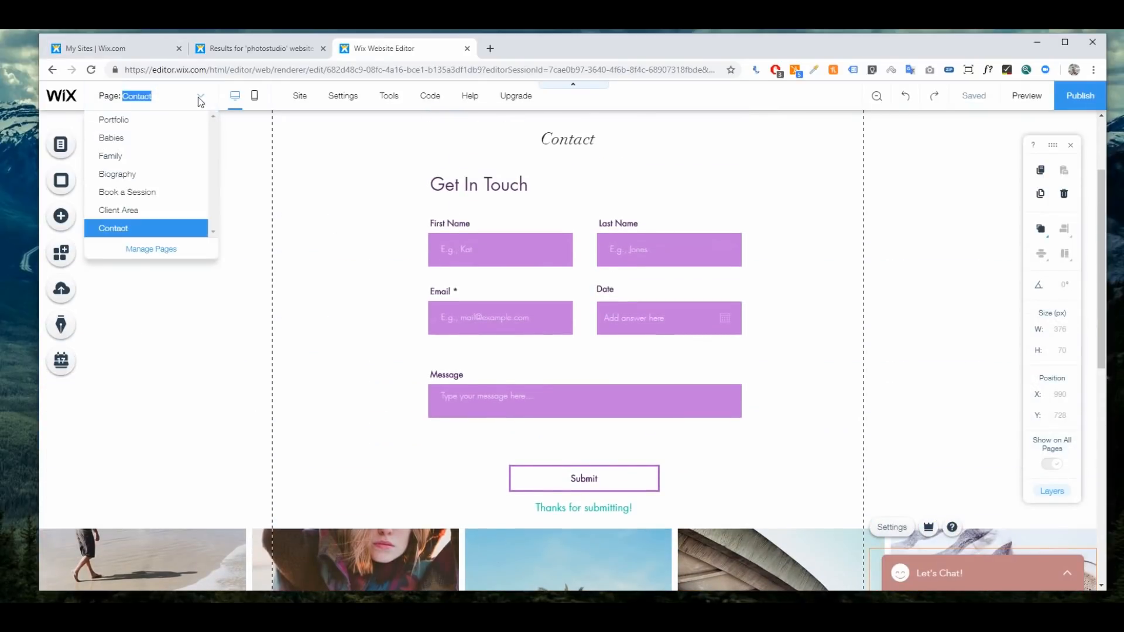
{"action": "scroll", "coordinate": [992, 539], "scroll_direction": "down", "scroll_amount": 2}
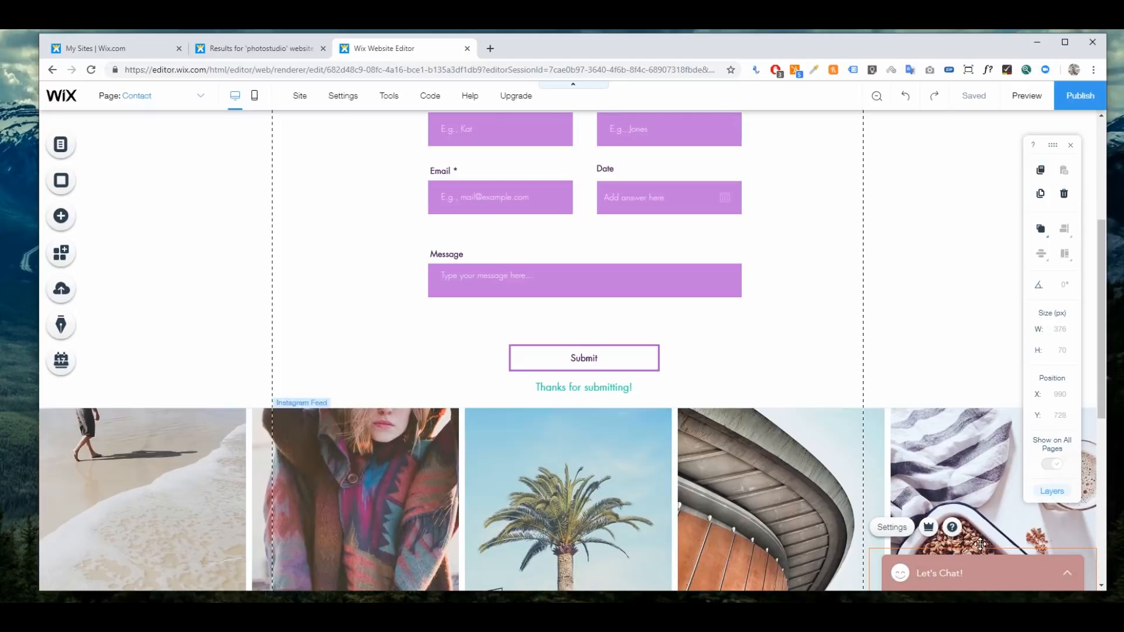
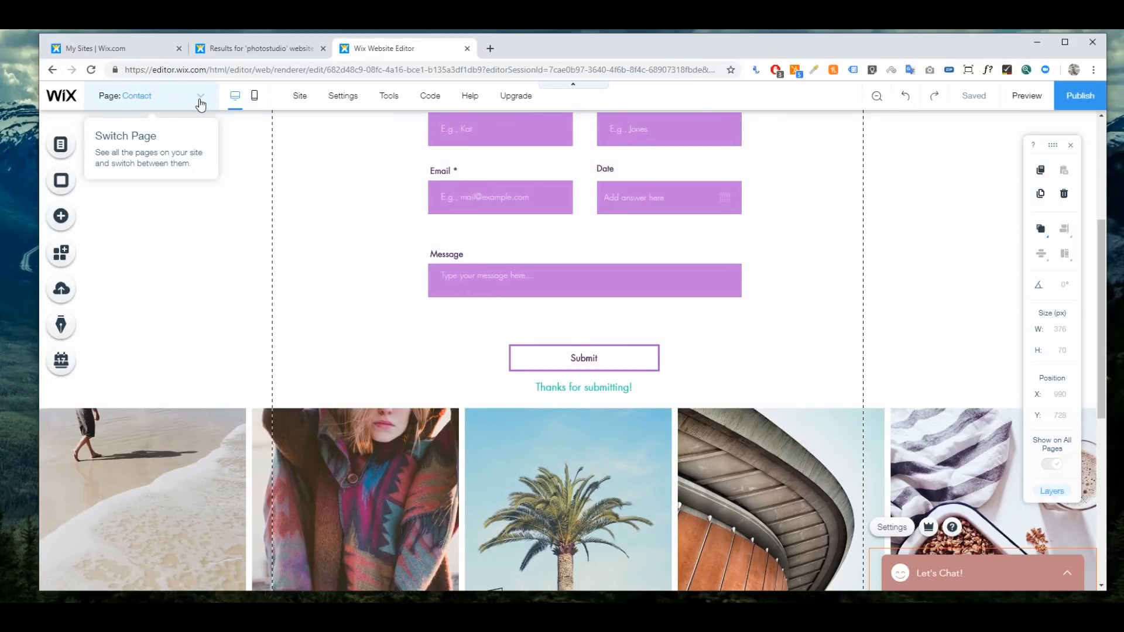
{"action": "left_click", "coordinate": [66, 290]}
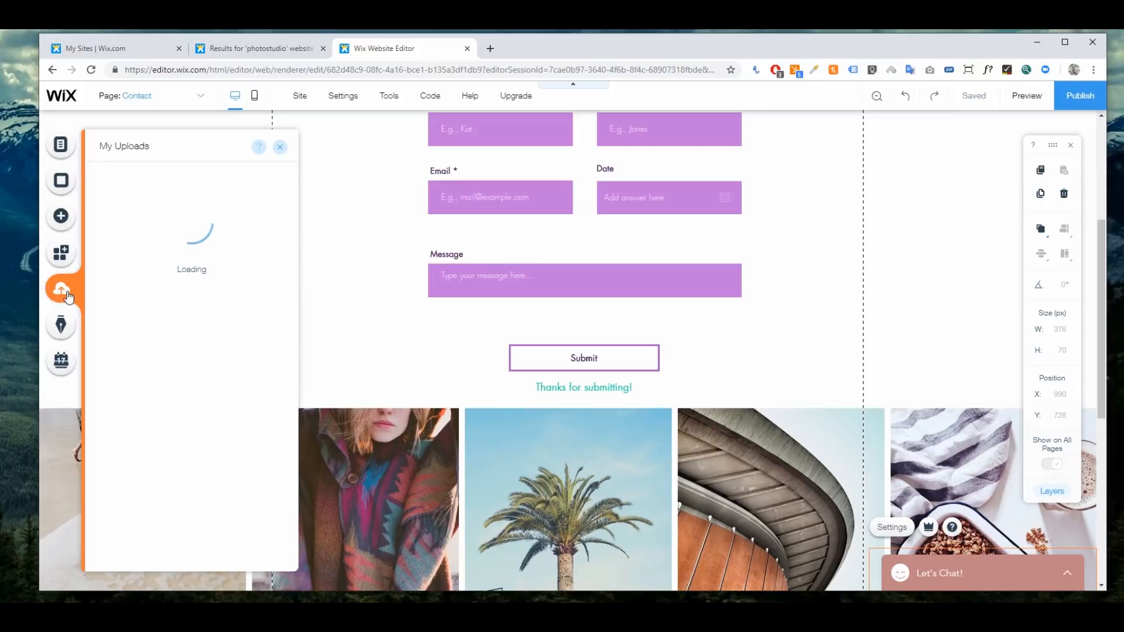
{"action": "scroll", "coordinate": [213, 358], "scroll_direction": "down", "scroll_amount": 5}
{"action": "scroll", "coordinate": [205, 328], "scroll_direction": "up", "scroll_amount": 5}
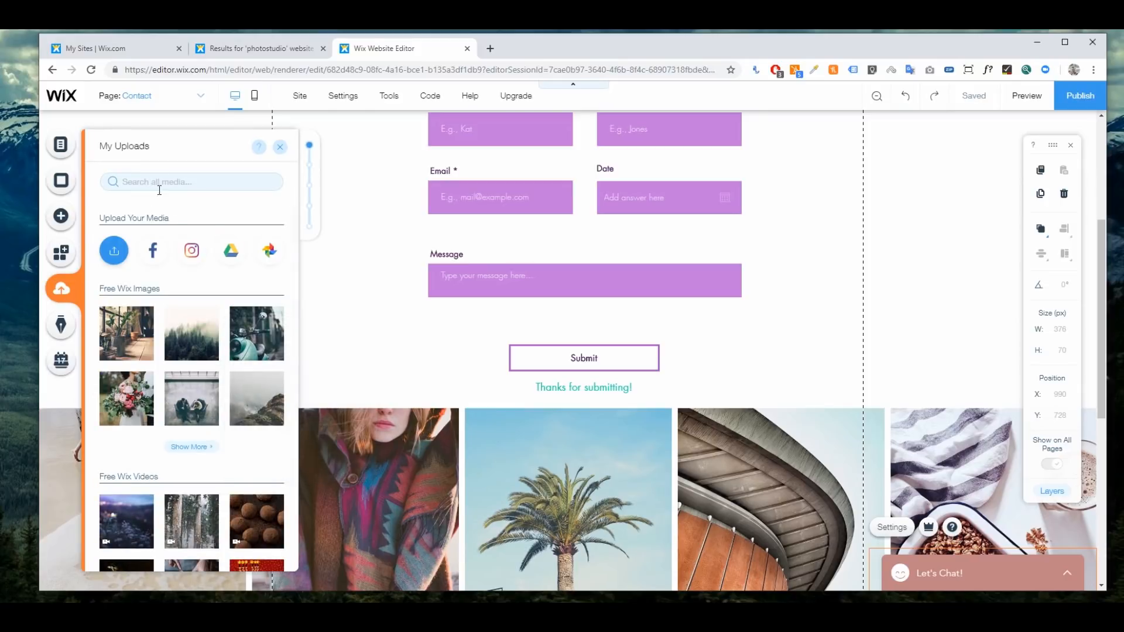
{"action": "left_click", "coordinate": [280, 147]}
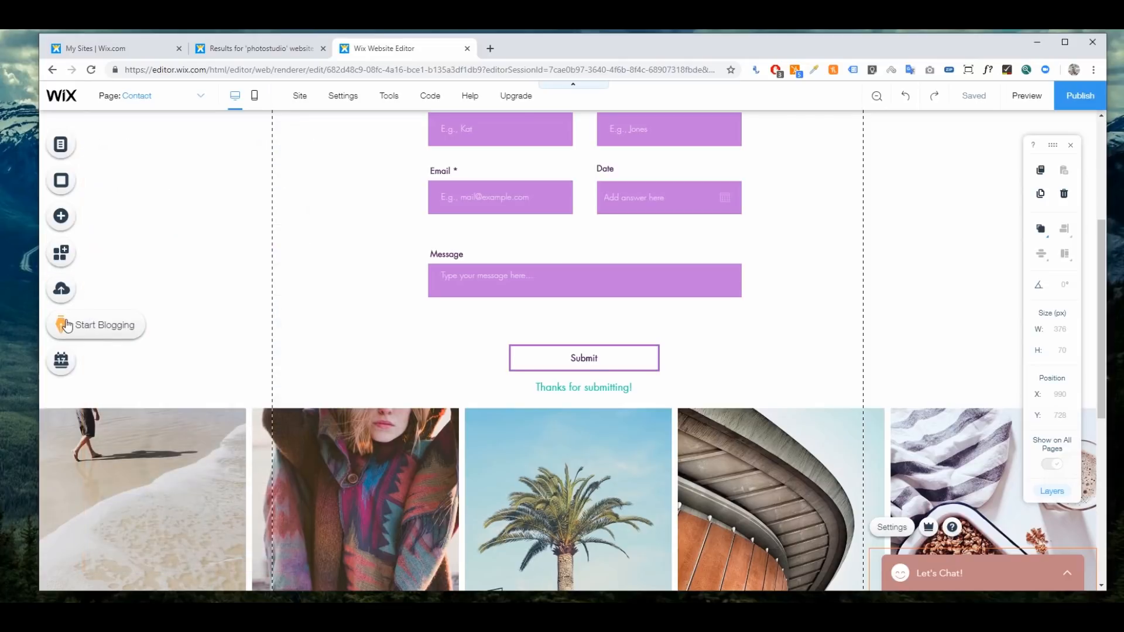
{"action": "left_click", "coordinate": [391, 473]}
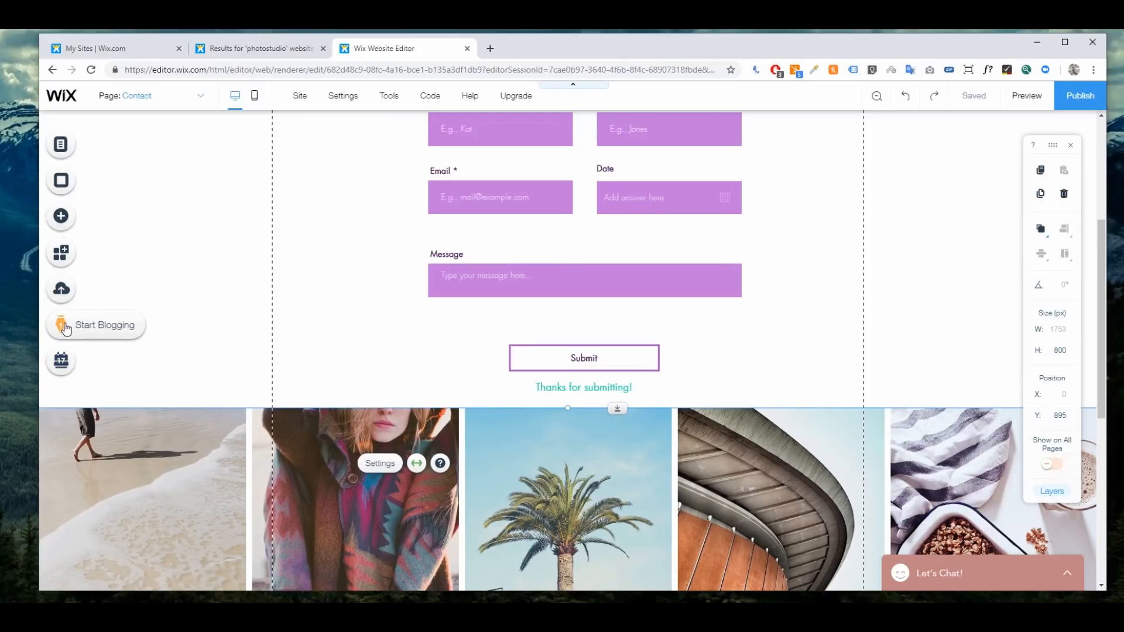
- Search the App Market for "blog", add Wix Blog to the site, and dismiss its welcome message
{"action": "left_click", "coordinate": [61, 250]}
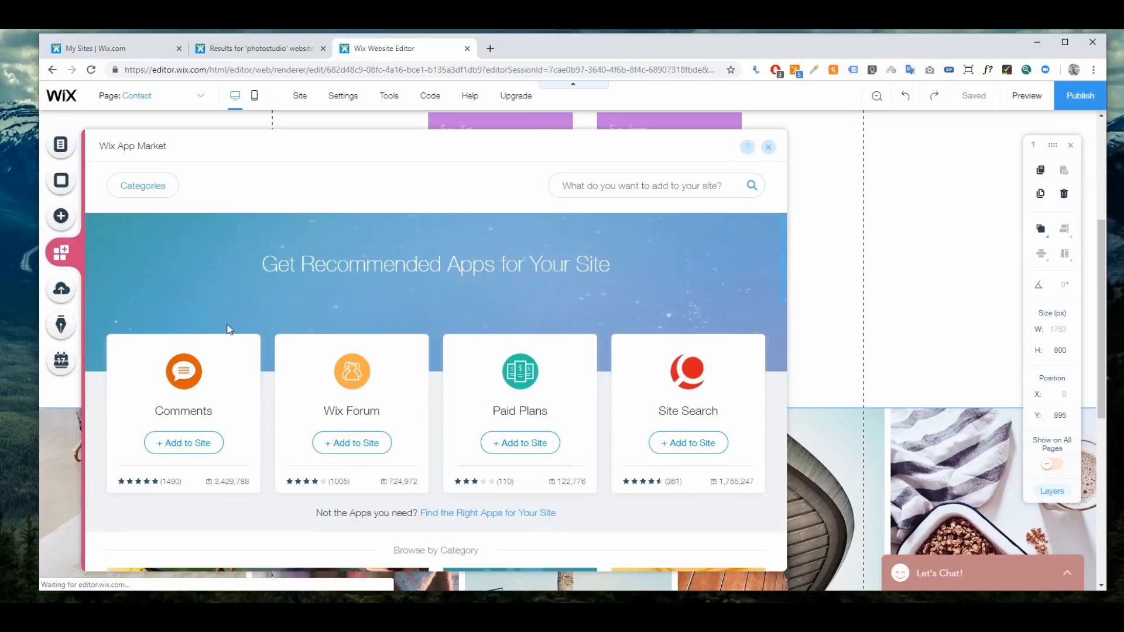
{"action": "left_click", "coordinate": [636, 184]}
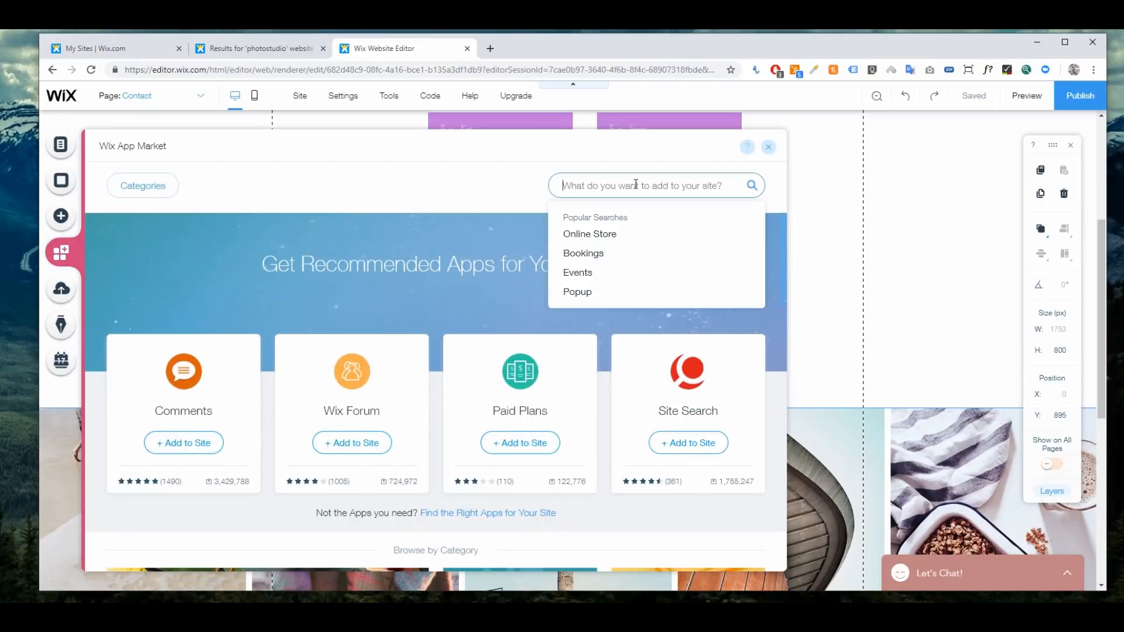
{"action": "type", "text": "blo"}
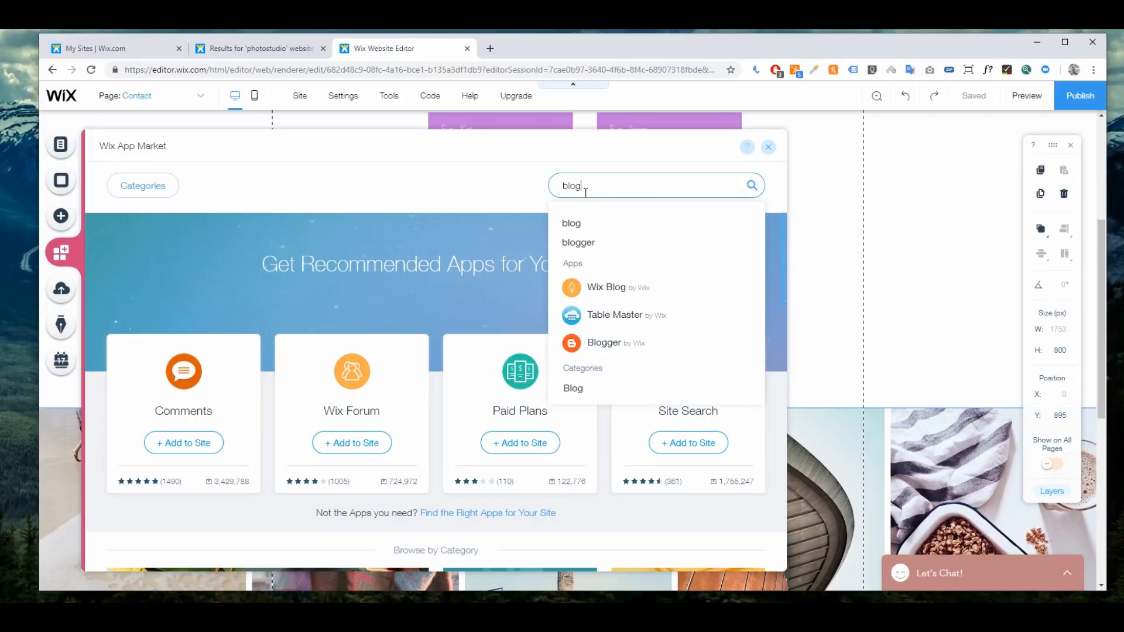
{"action": "type", "text": "g"}
{"action": "key", "text": "Return"}
{"action": "left_click", "coordinate": [710, 328]}
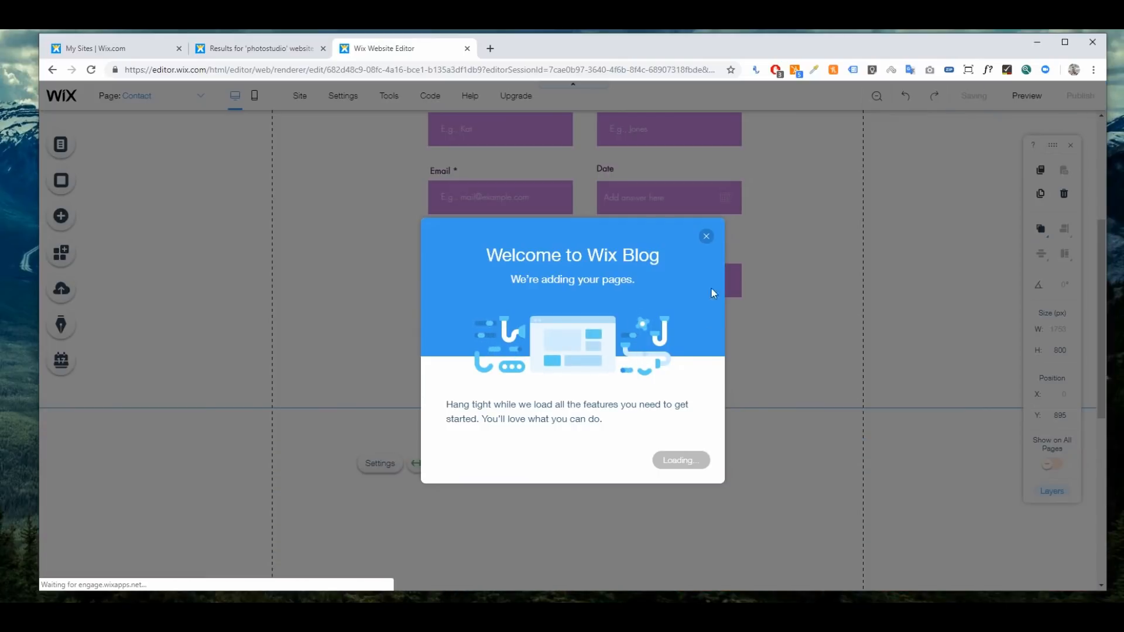
{"action": "left_click", "coordinate": [707, 237]}
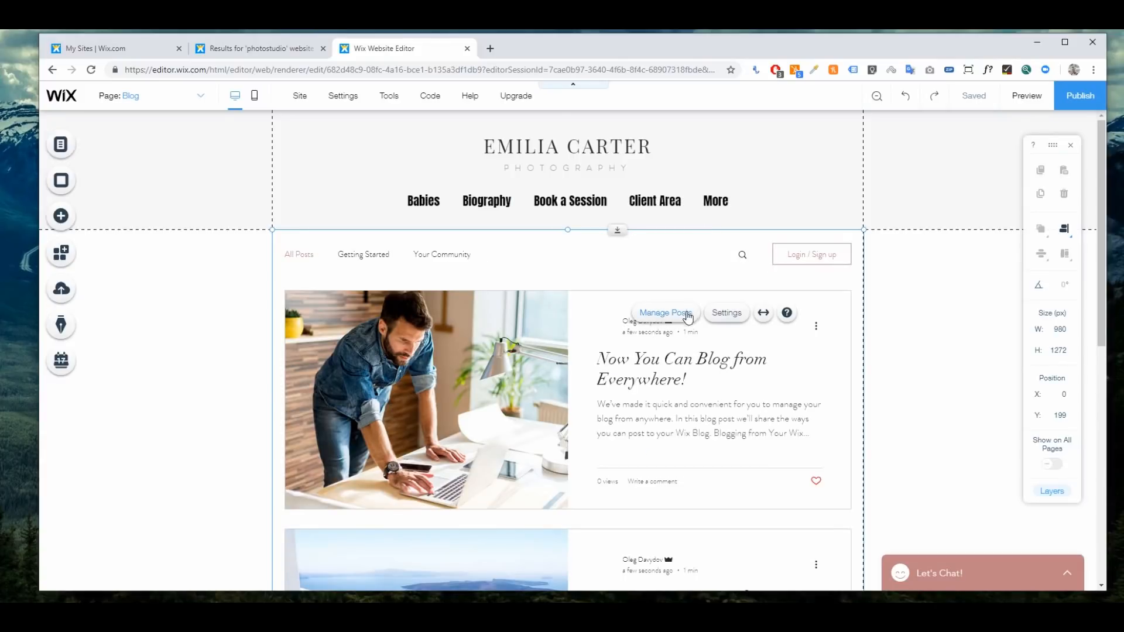
- Look through the blog feed's settings, display, layout, design and support options, and glance at the elements available to add
{"action": "left_click", "coordinate": [718, 314]}
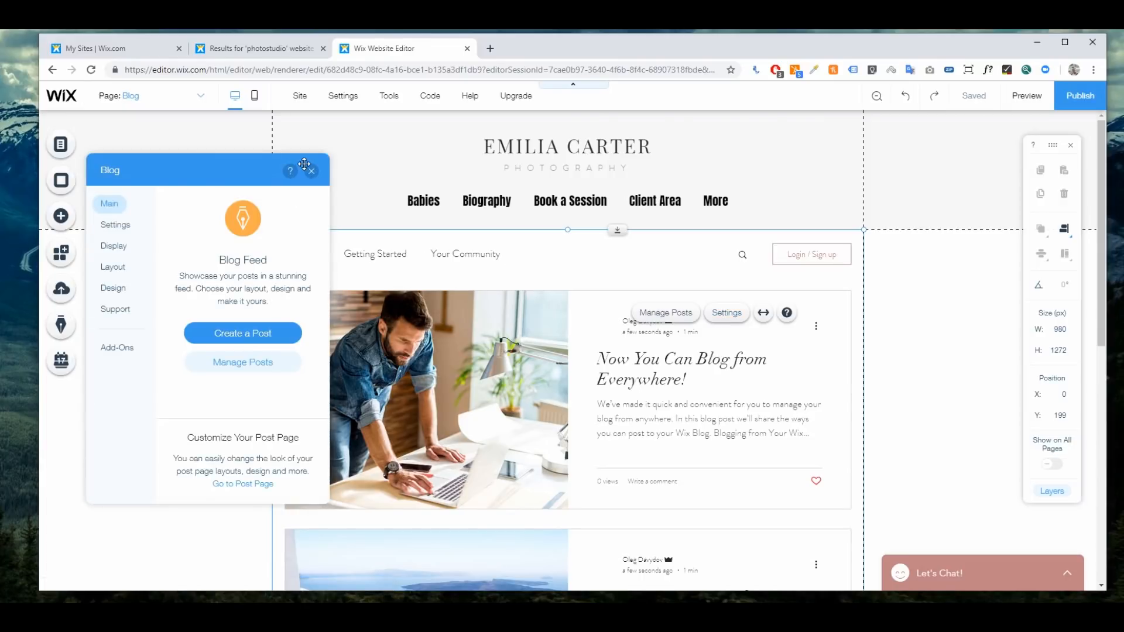
{"action": "left_click", "coordinate": [117, 225]}
{"action": "left_click", "coordinate": [115, 246]}
{"action": "left_click", "coordinate": [113, 267]}
{"action": "left_click", "coordinate": [113, 288]}
{"action": "left_click", "coordinate": [115, 309]}
{"action": "left_click", "coordinate": [312, 171]}
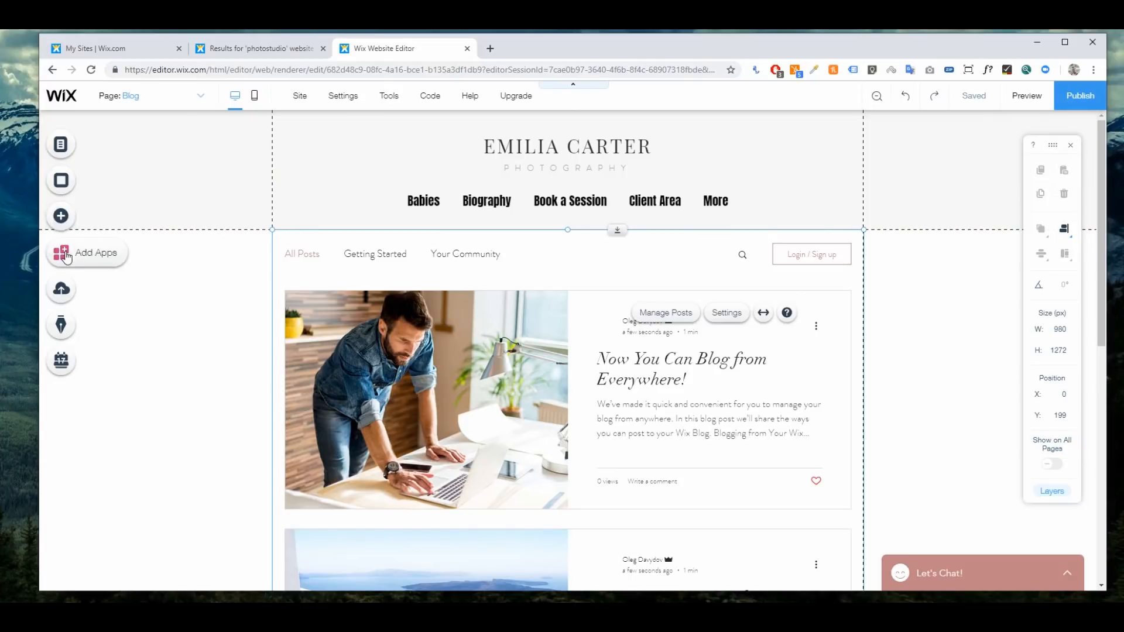
{"action": "left_click", "coordinate": [61, 217]}
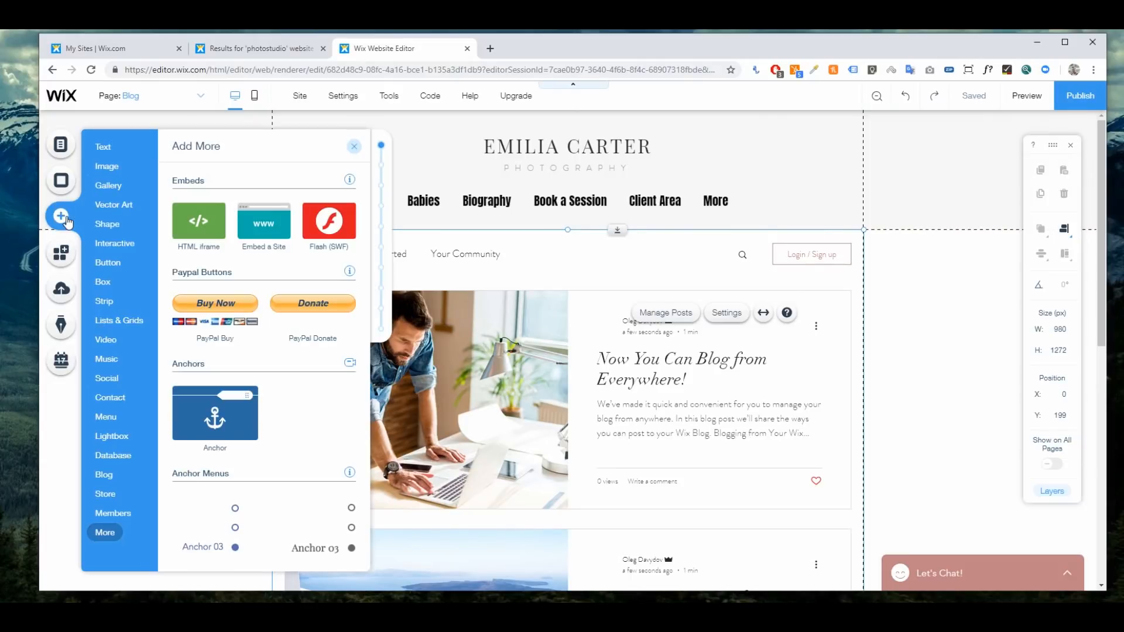
{"action": "left_click", "coordinate": [354, 146]}
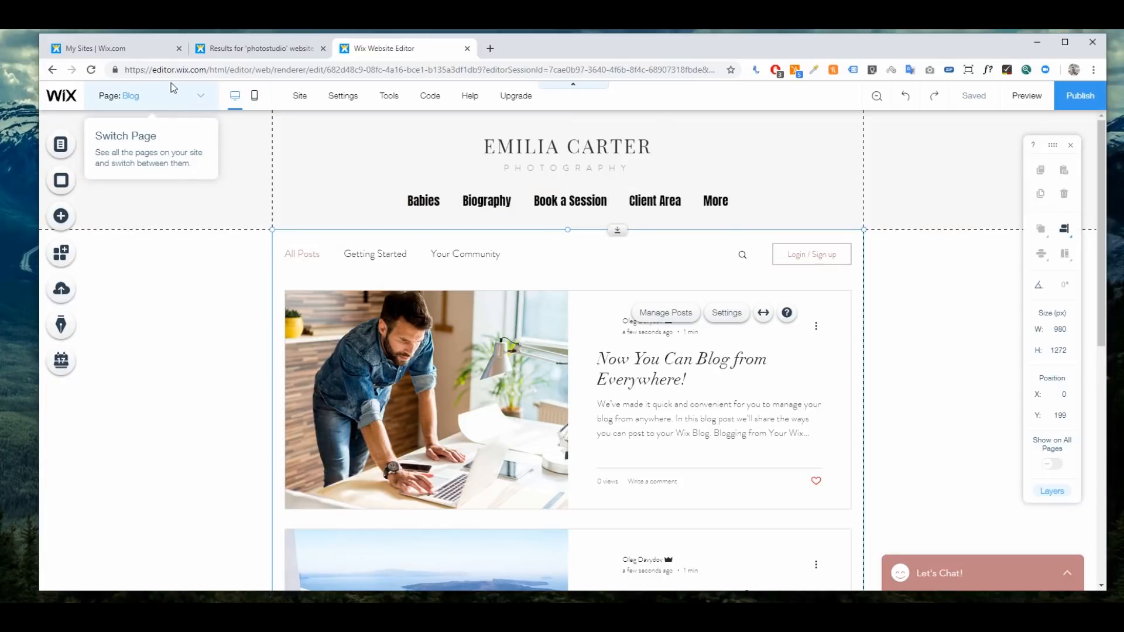
- Switch to the Babies page and move its "Babies" heading to X -5, Y 234
{"action": "left_click", "coordinate": [206, 102]}
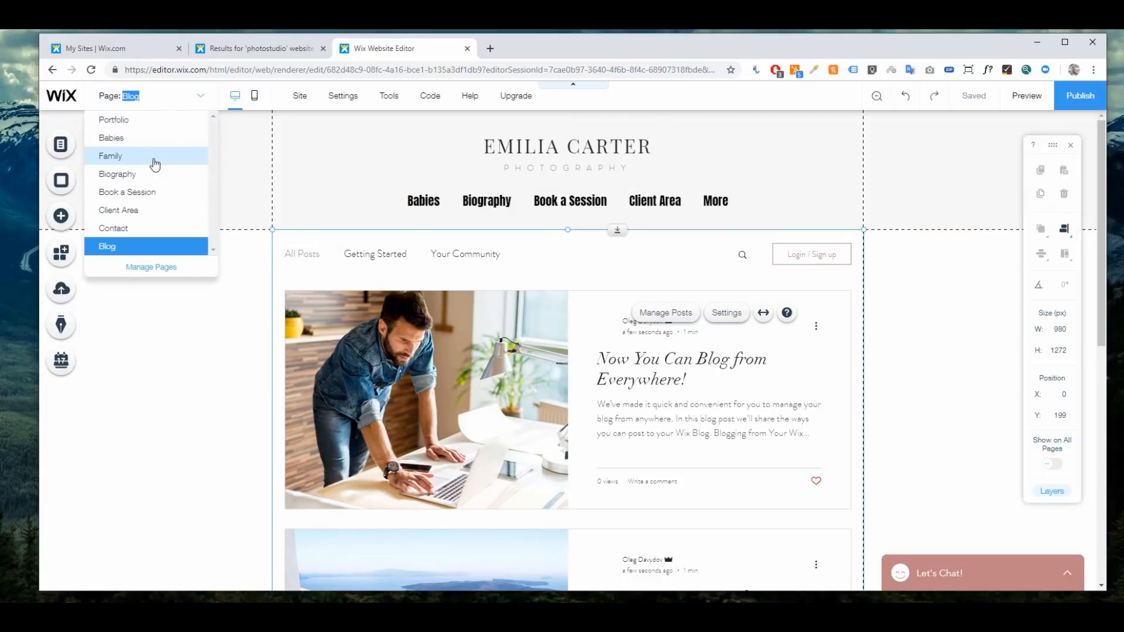
{"action": "left_click", "coordinate": [134, 137]}
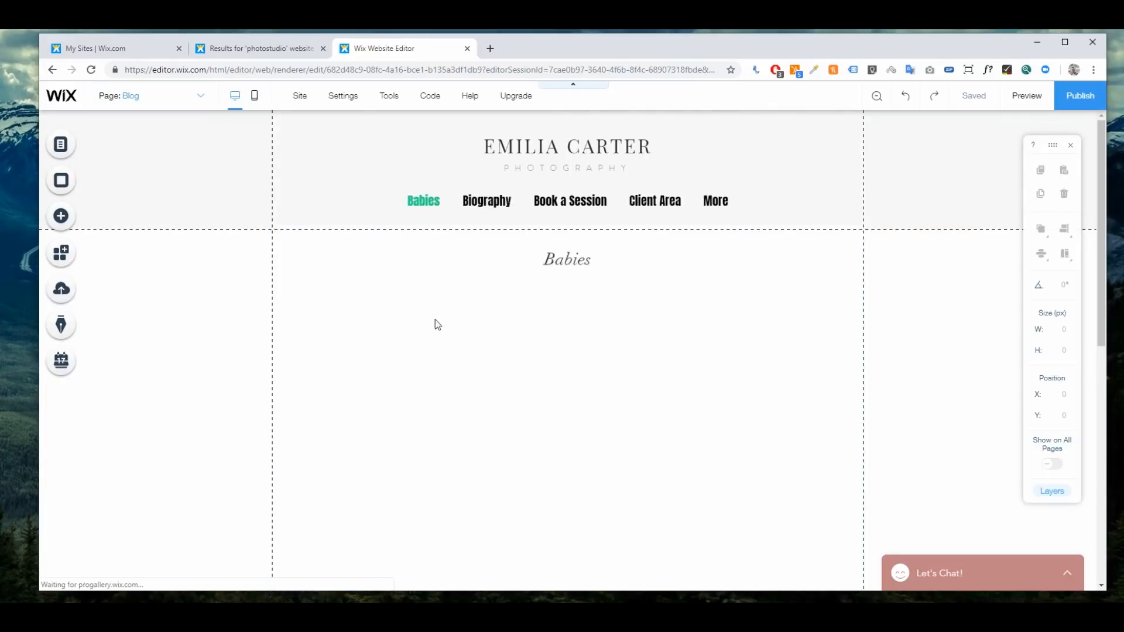
{"action": "left_click", "coordinate": [463, 326]}
{"action": "mouse_move", "coordinate": [491, 332]}
{"action": "left_mouse_down"}
{"action": "mouse_move", "coordinate": [433, 320]}
{"action": "mouse_move", "coordinate": [491, 320]}
{"action": "left_mouse_up"}
{"action": "left_click", "coordinate": [567, 259]}
{"action": "mouse_move", "coordinate": [577, 261]}
{"action": "left_mouse_down"}
{"action": "mouse_move", "coordinate": [557, 256]}
{"action": "mouse_move", "coordinate": [570, 256]}
{"action": "left_mouse_up"}
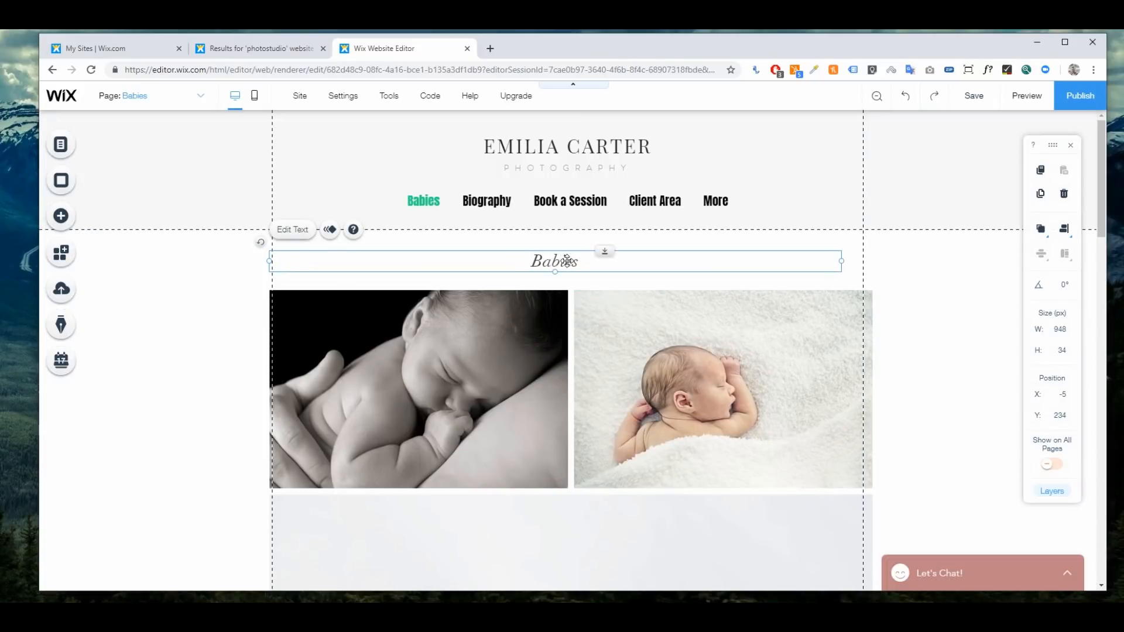
- Look at the Wix Pro Gallery settings for the Babies page's photo gallery, and close them
{"action": "double_click", "coordinate": [568, 261]}
{"action": "left_click", "coordinate": [560, 322]}
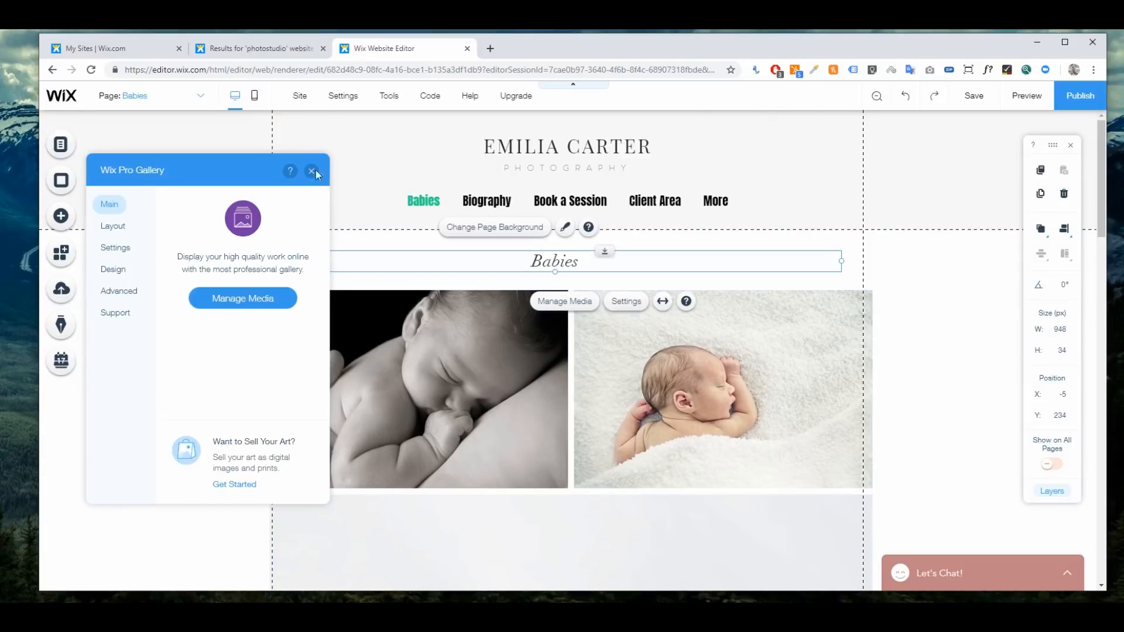
{"action": "left_click", "coordinate": [329, 195]}
{"action": "double_click", "coordinate": [433, 329]}
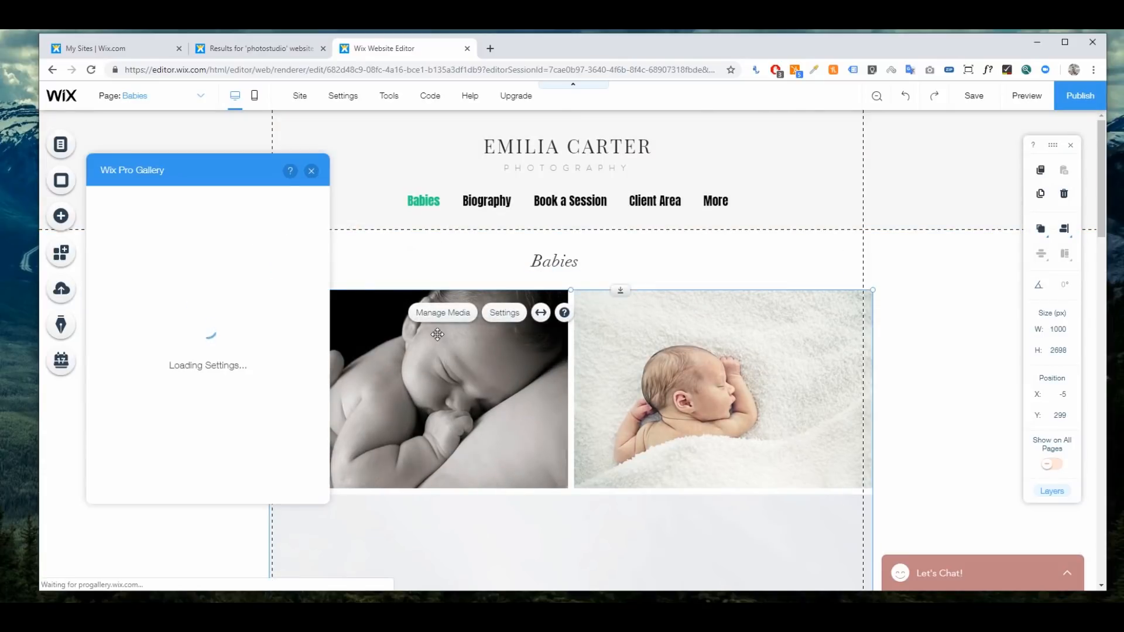
{"action": "left_click", "coordinate": [313, 171]}
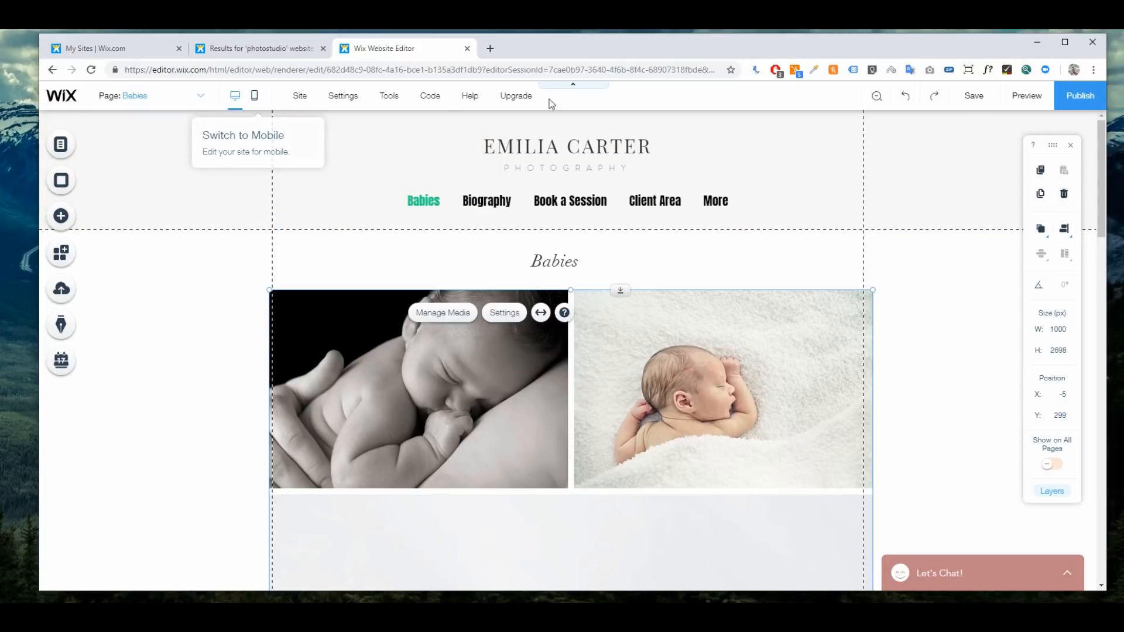
- Switch to the mobile editor and complete its setup with a centred menu, a header that scrolls with the page, and a Back to Top button
{"action": "mouse_move", "coordinate": [981, 119]}
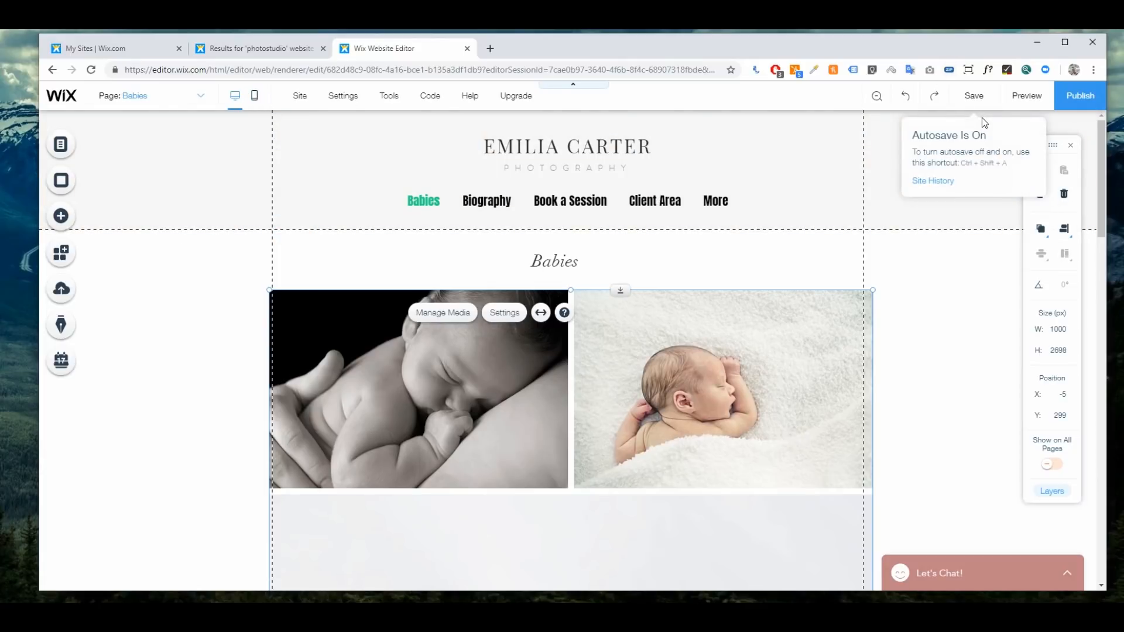
{"action": "left_click", "coordinate": [255, 97]}
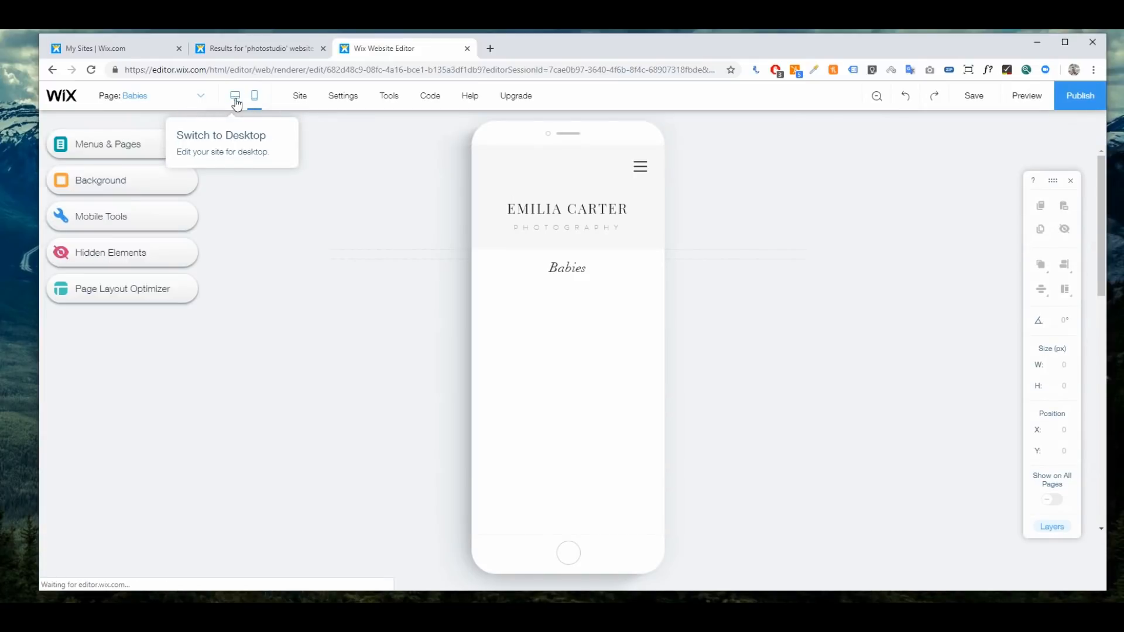
{"action": "left_click", "coordinate": [235, 99]}
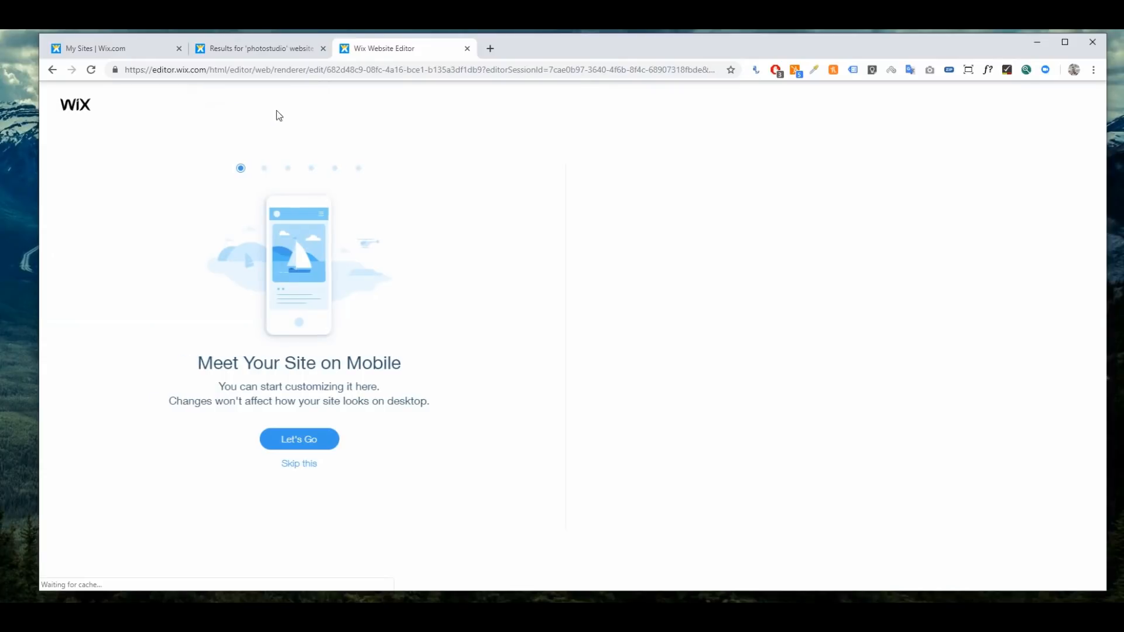
{"action": "left_click", "coordinate": [318, 448]}
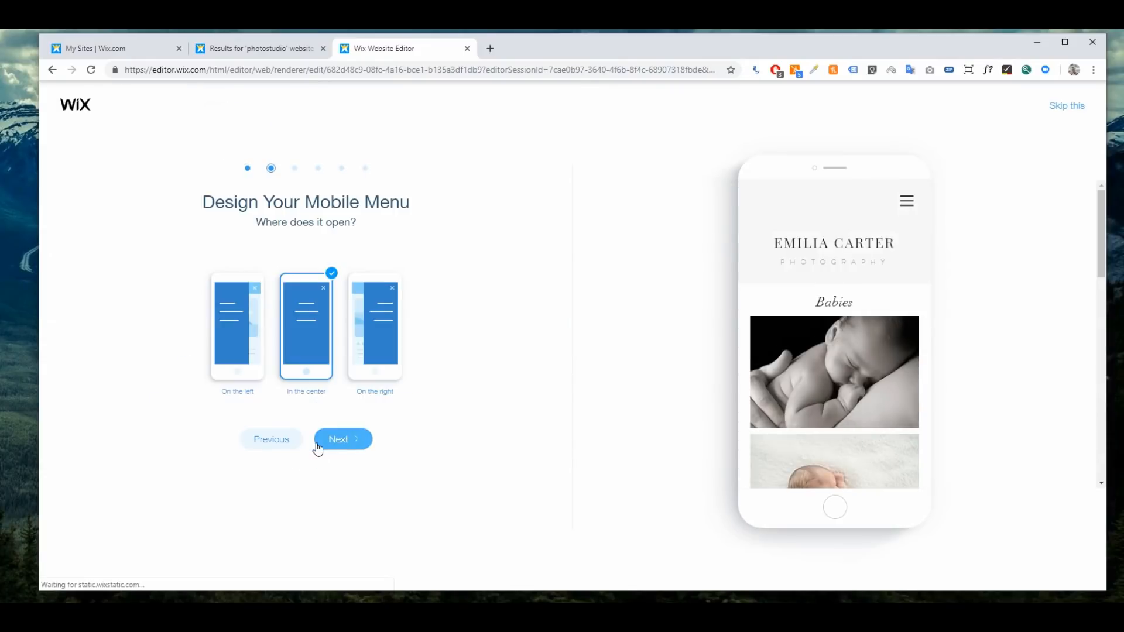
{"action": "left_click", "coordinate": [349, 439]}
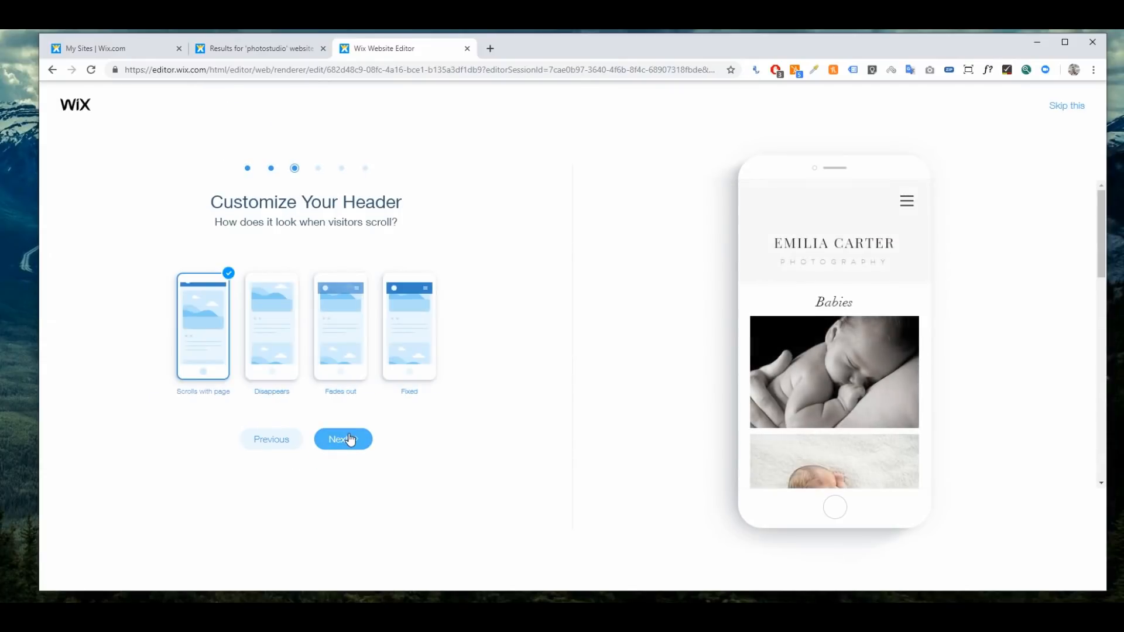
{"action": "left_click", "coordinate": [348, 439]}
{"action": "left_click", "coordinate": [347, 439]}
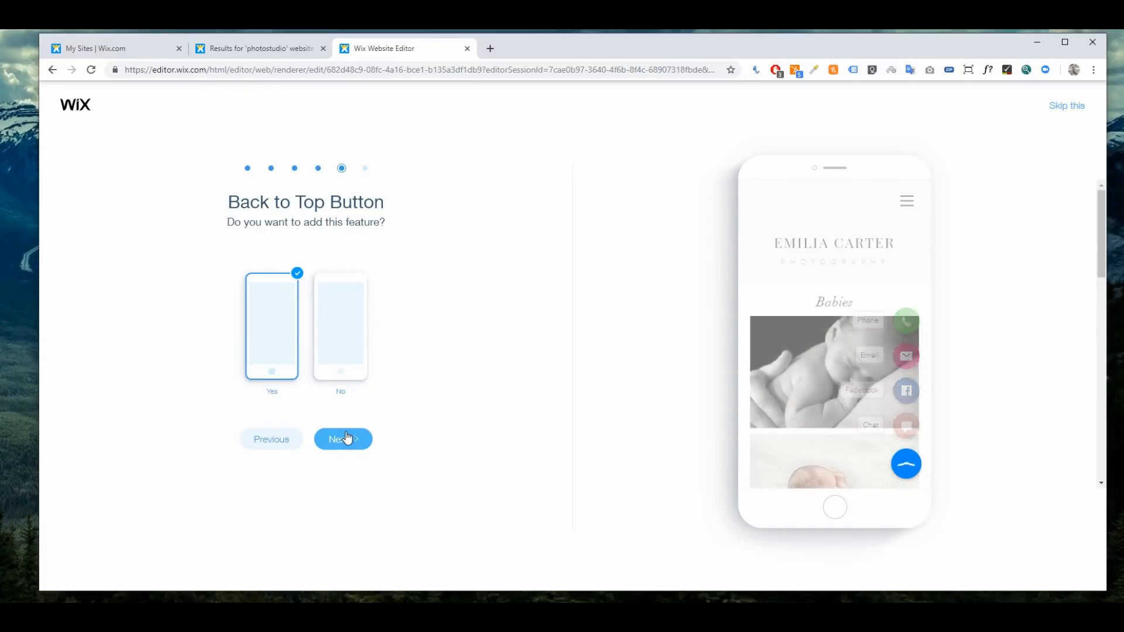
{"action": "left_click", "coordinate": [348, 442]}
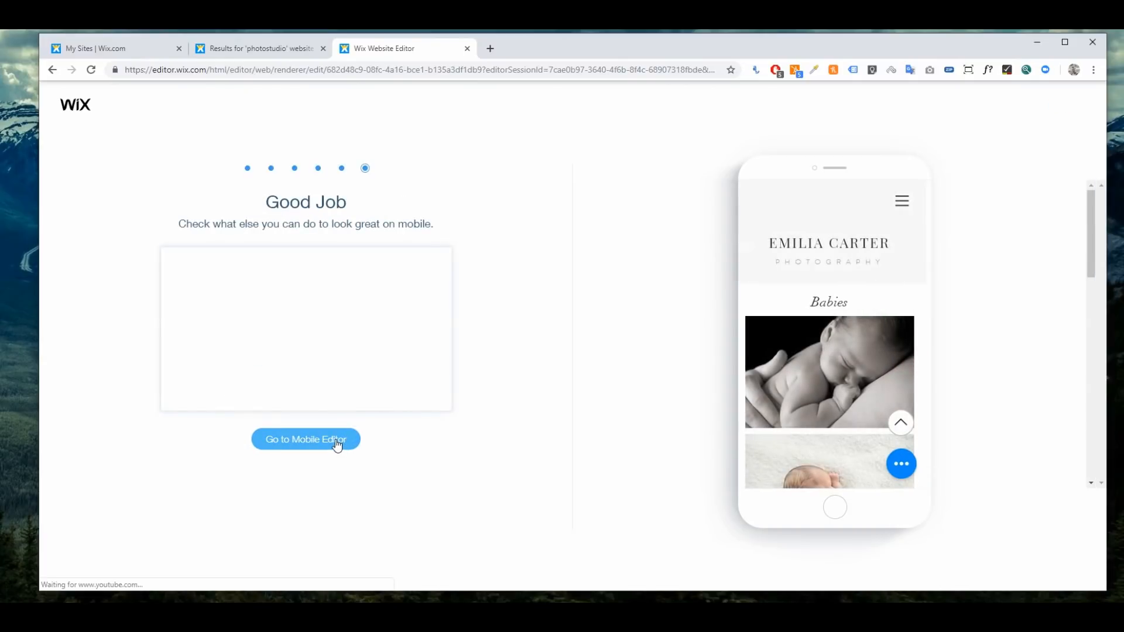
{"action": "left_click", "coordinate": [337, 443]}
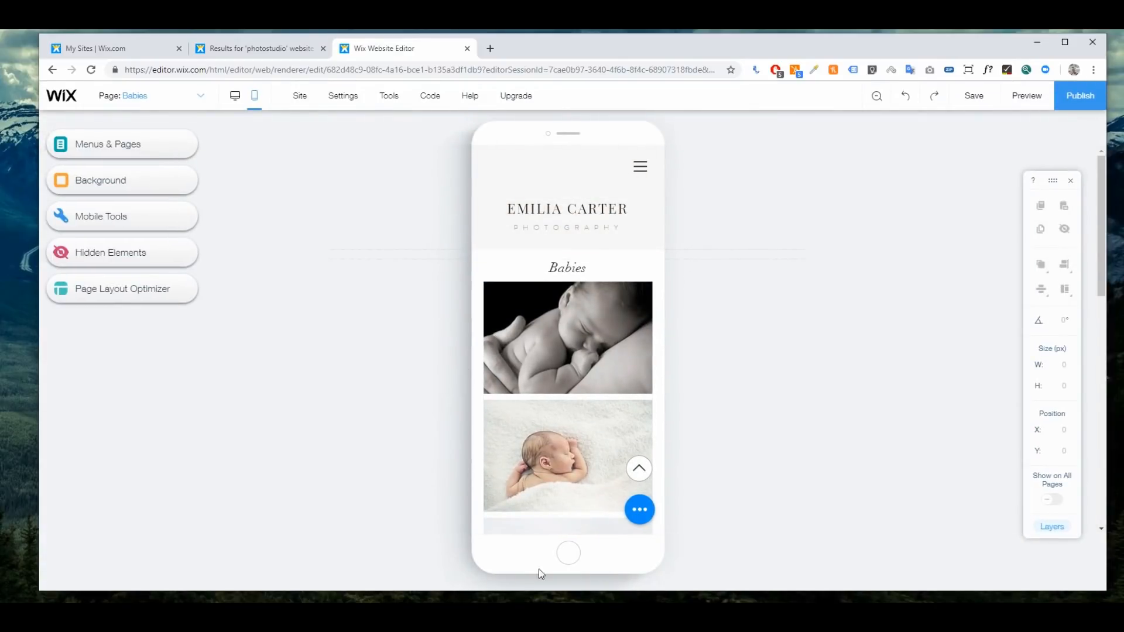
- Review the mobile versions of the Portfolio, Biography and Babies pages
{"action": "left_click", "coordinate": [199, 97]}
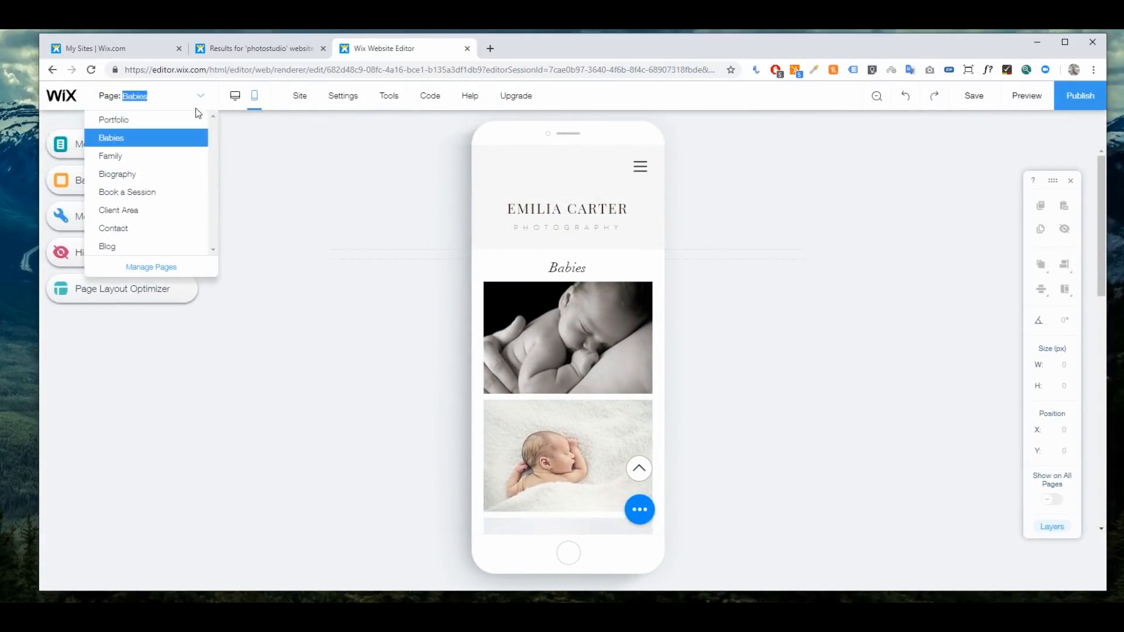
{"action": "left_click", "coordinate": [185, 122]}
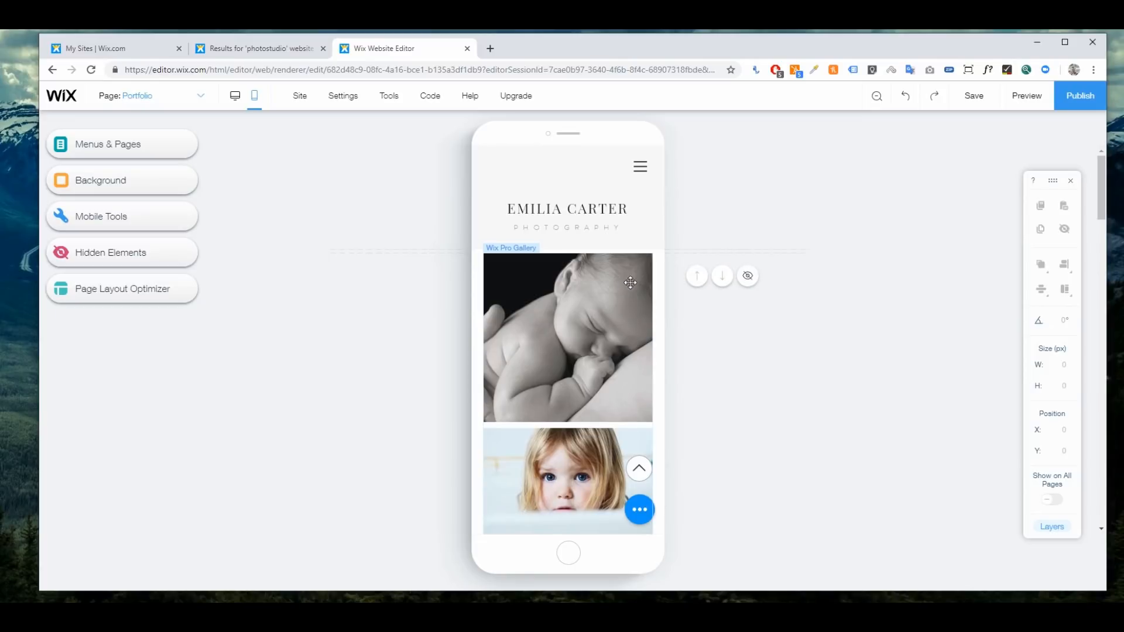
{"action": "left_click", "coordinate": [195, 96]}
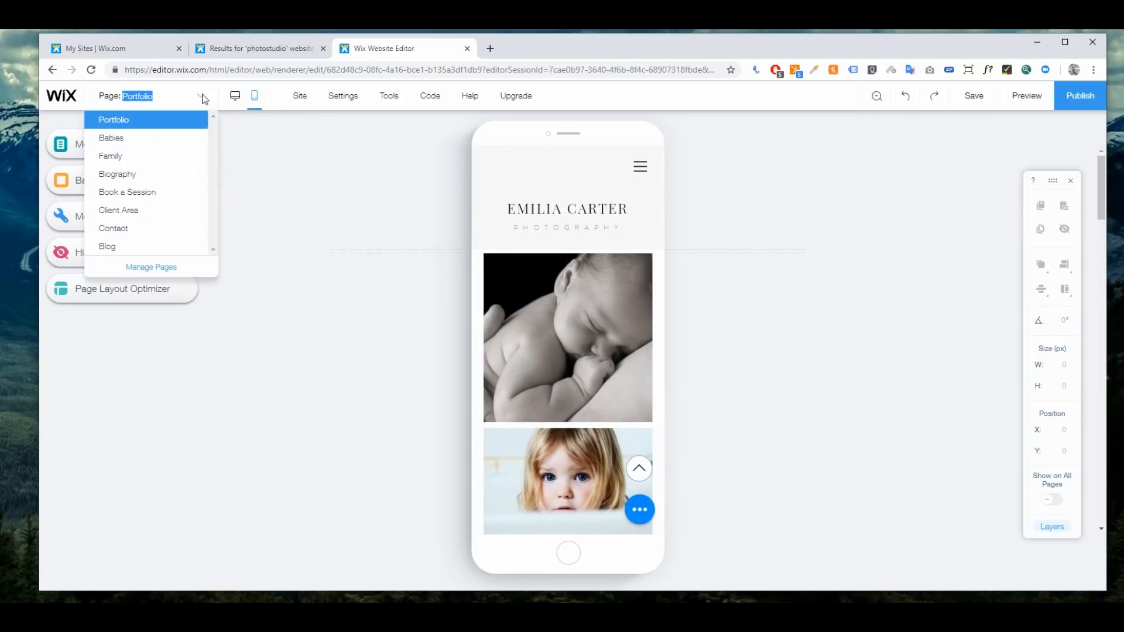
{"action": "left_click", "coordinate": [137, 174]}
{"action": "scroll", "coordinate": [624, 354], "scroll_direction": "down", "scroll_amount": 10}
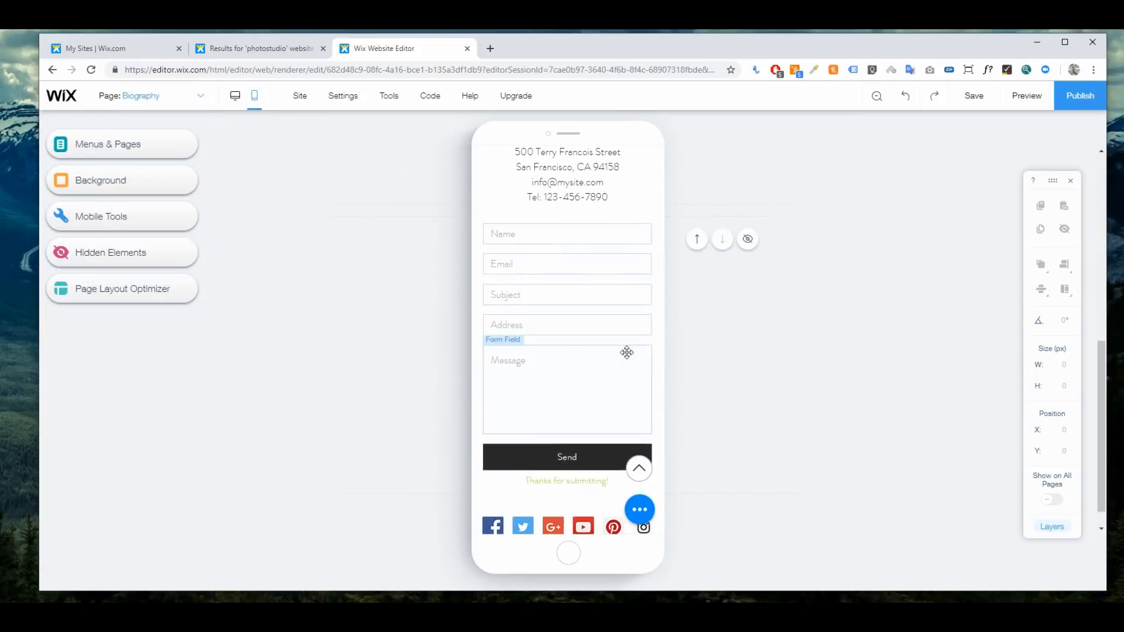
{"action": "left_click", "coordinate": [201, 97]}
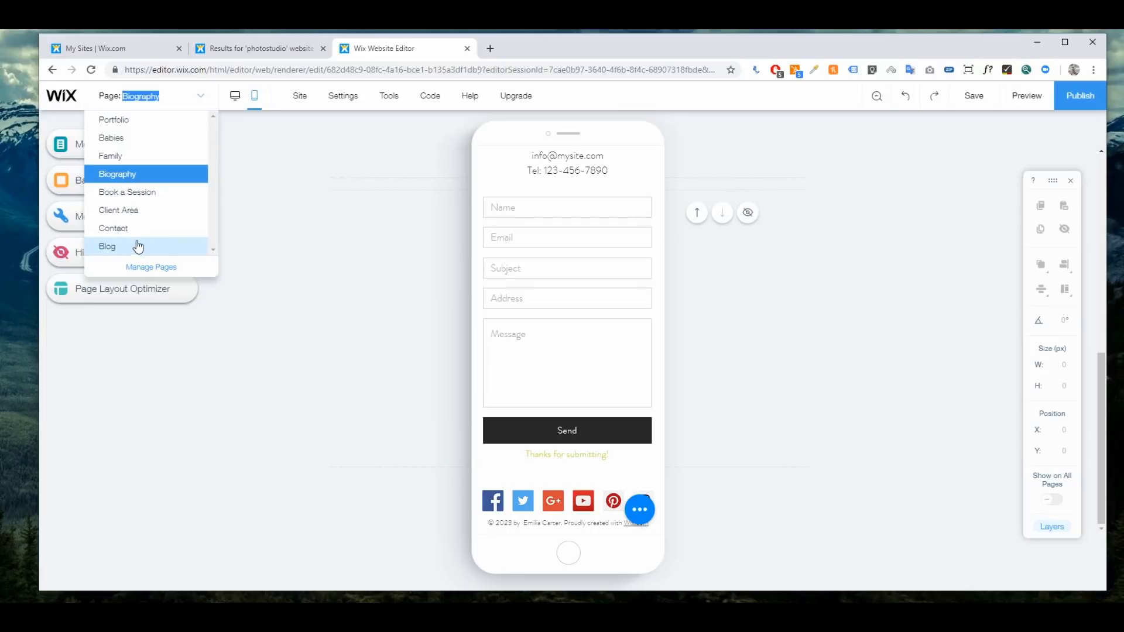
{"action": "left_click", "coordinate": [120, 138]}
{"action": "scroll", "coordinate": [508, 316], "scroll_direction": "down", "scroll_amount": 5}
{"action": "scroll", "coordinate": [508, 316], "scroll_direction": "down", "scroll_amount": 5}
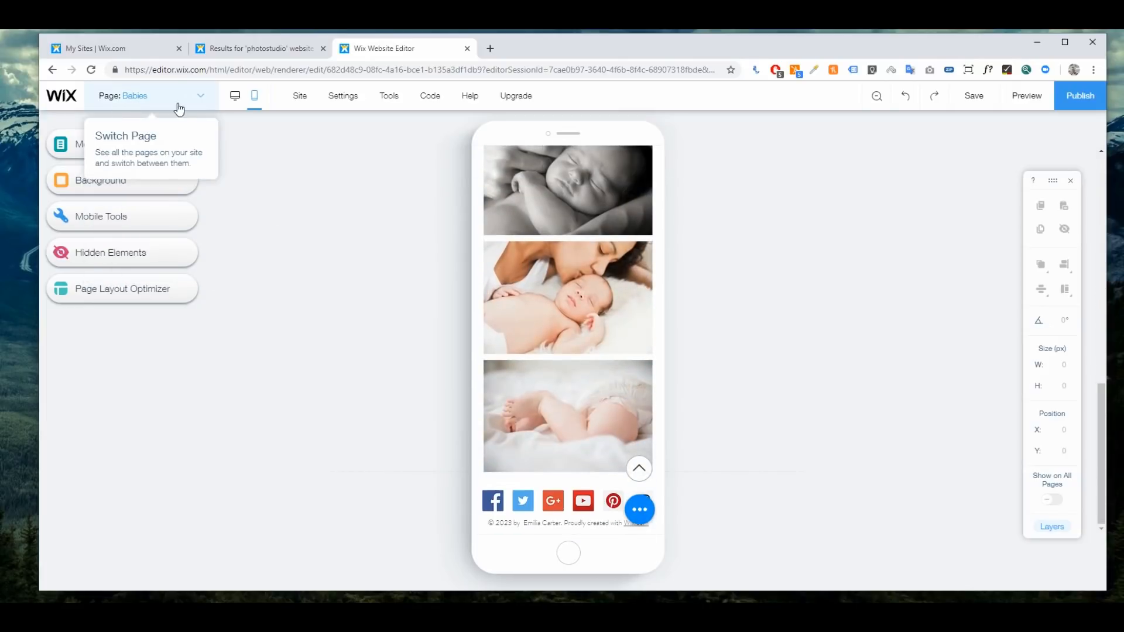
- Hide the camera vector art on the mobile Family page and check the page's list of hidden elements
{"action": "left_click", "coordinate": [200, 98]}
{"action": "left_click", "coordinate": [136, 157]}
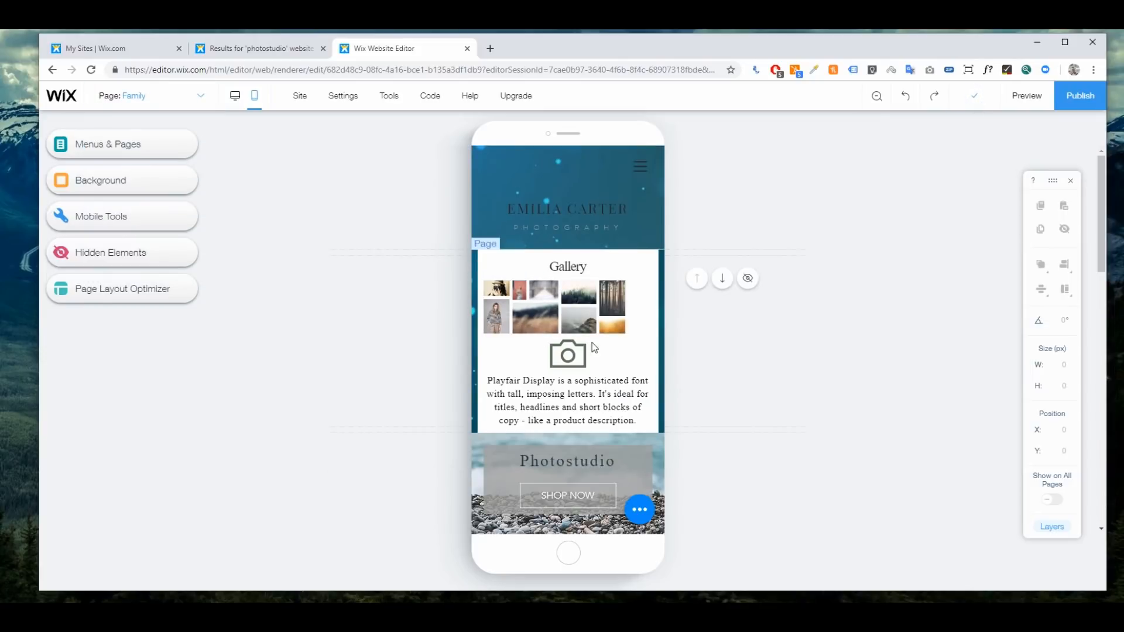
{"action": "left_click", "coordinate": [576, 354]}
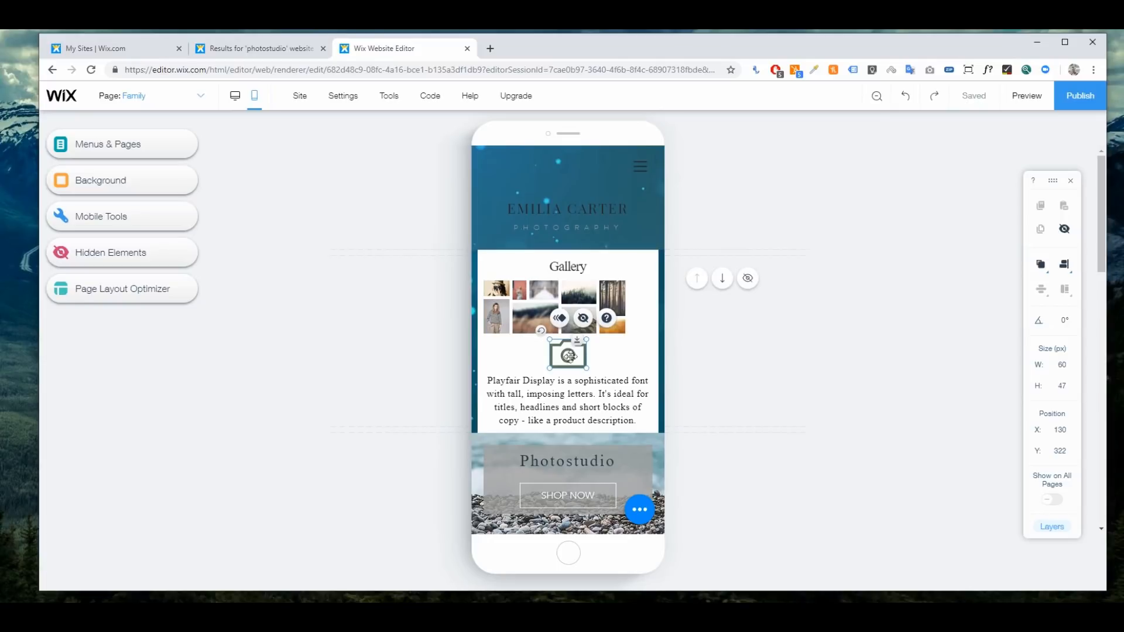
{"action": "left_click", "coordinate": [585, 320]}
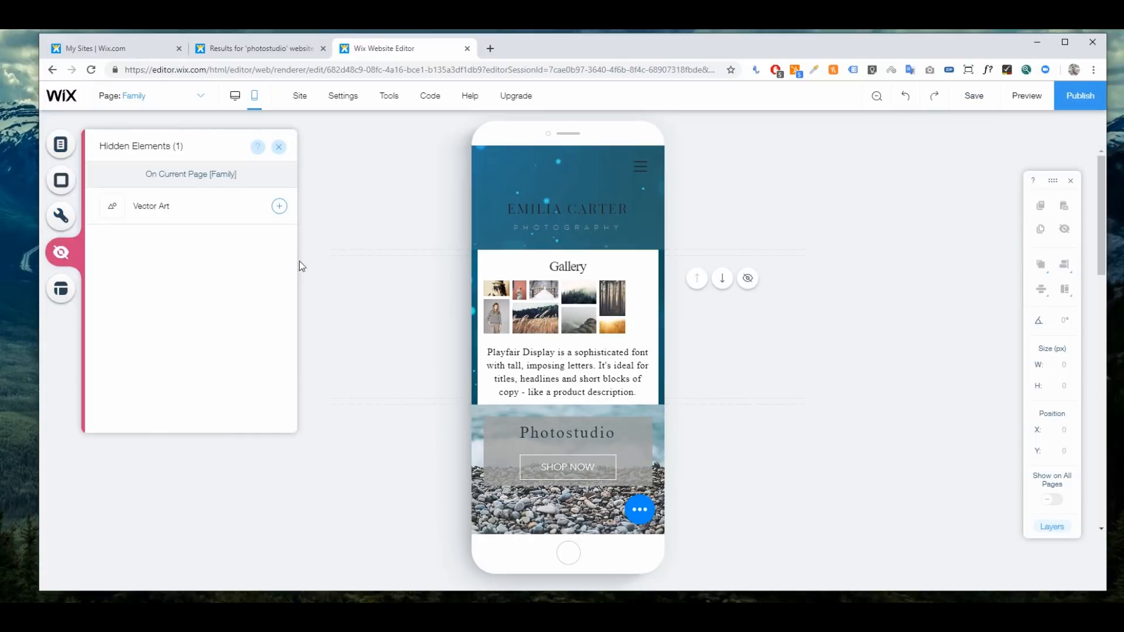
{"action": "left_click", "coordinate": [279, 147]}
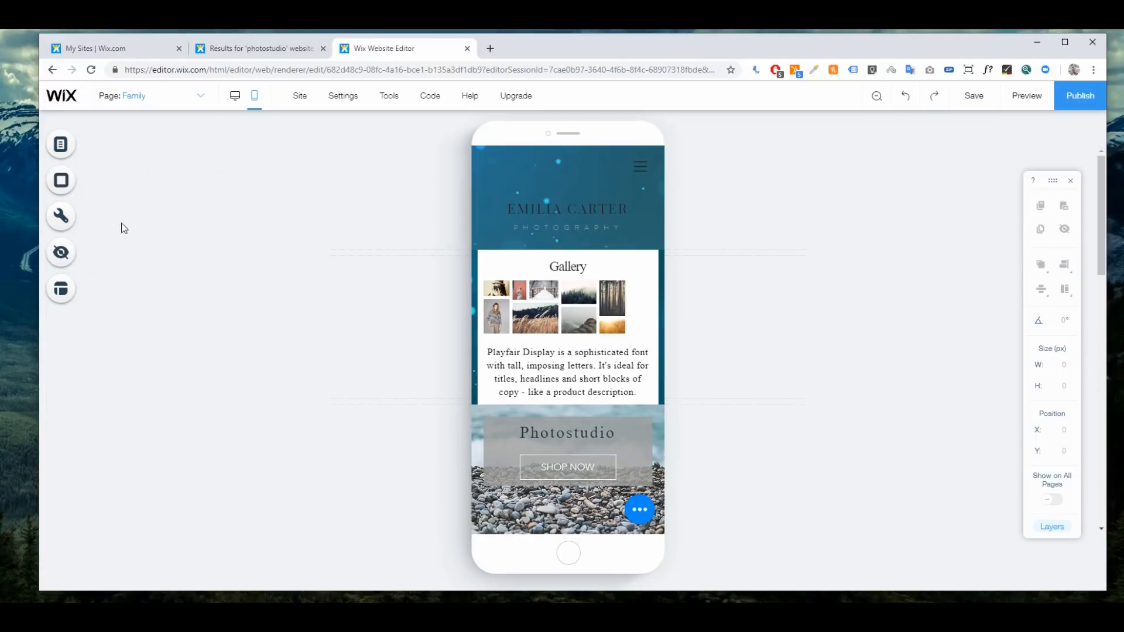
{"action": "left_click", "coordinate": [61, 252]}
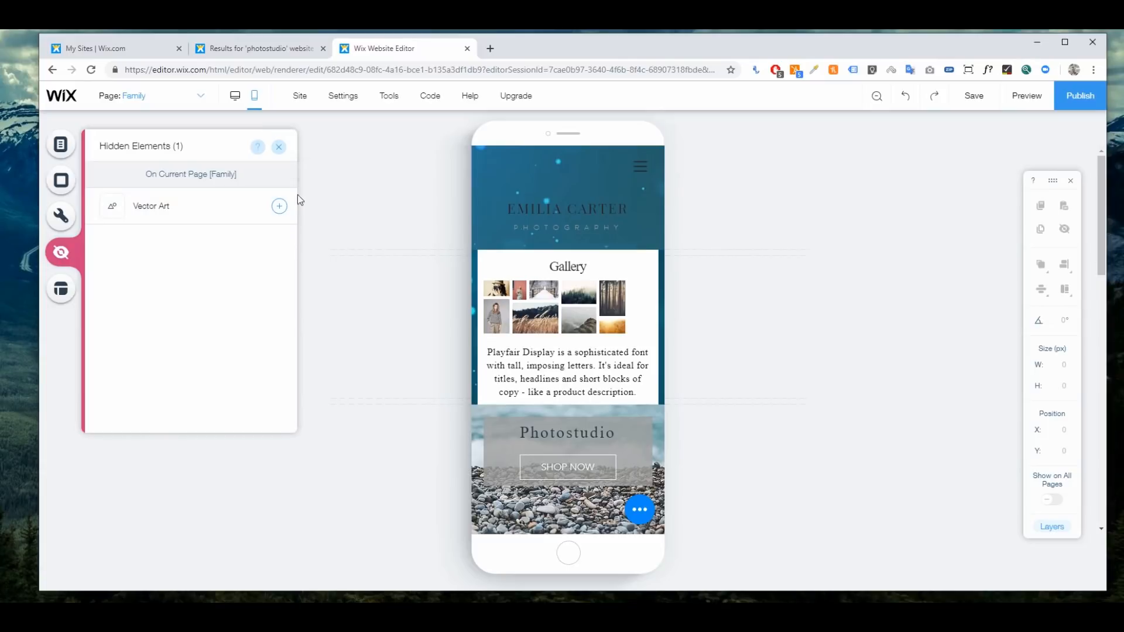
{"action": "left_click", "coordinate": [280, 148]}
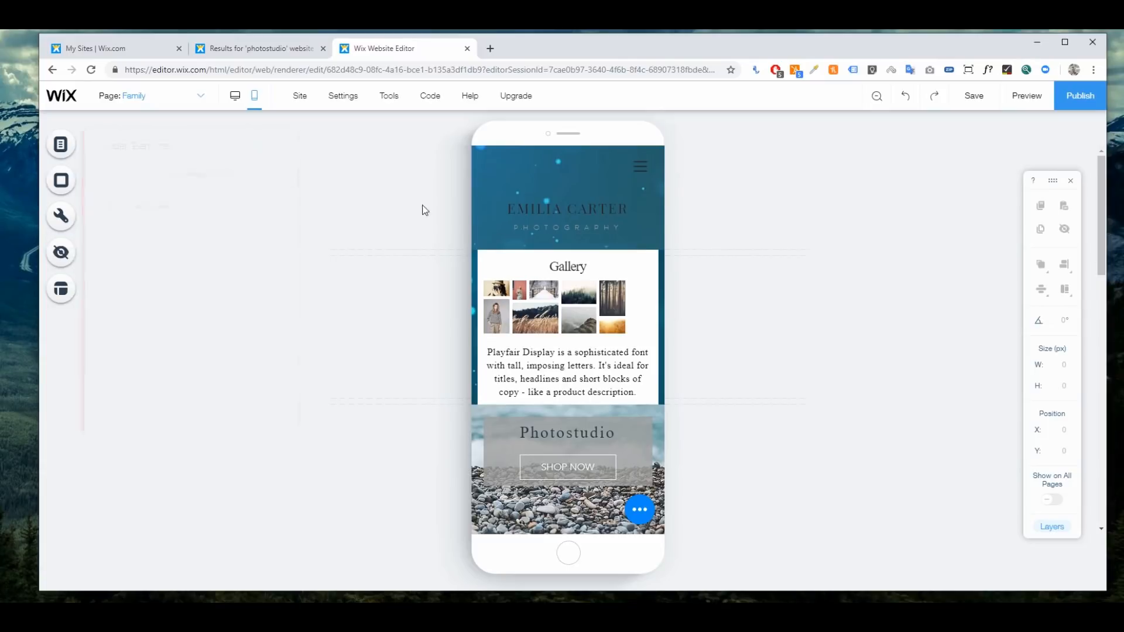
- Move the mobile Family page's gallery to X 35, Y 221, and lower the slideshow's "Photostudio" box to Y 529
{"action": "left_click", "coordinate": [529, 298]}
{"action": "left_click_drag", "start_coordinate": [528, 299], "coordinate": [544, 299]}
{"action": "scroll", "coordinate": [616, 405], "scroll_direction": "down", "scroll_amount": 1}
{"action": "scroll", "coordinate": [616, 405], "scroll_direction": "down", "scroll_amount": 3}
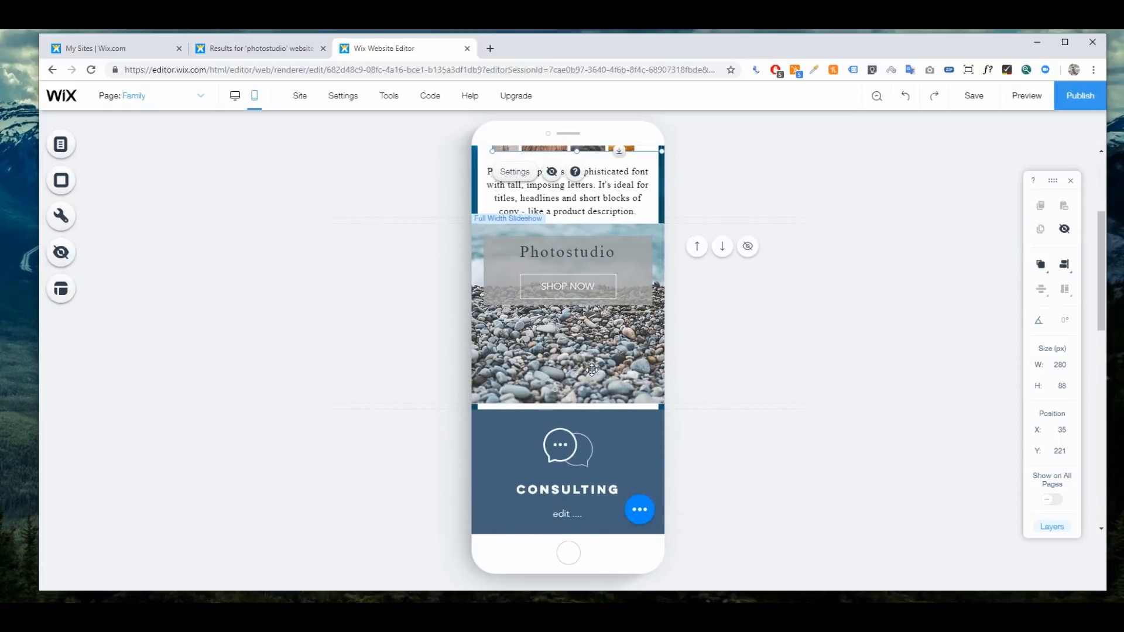
{"action": "left_click_drag", "start_coordinate": [619, 239], "coordinate": [619, 288]}
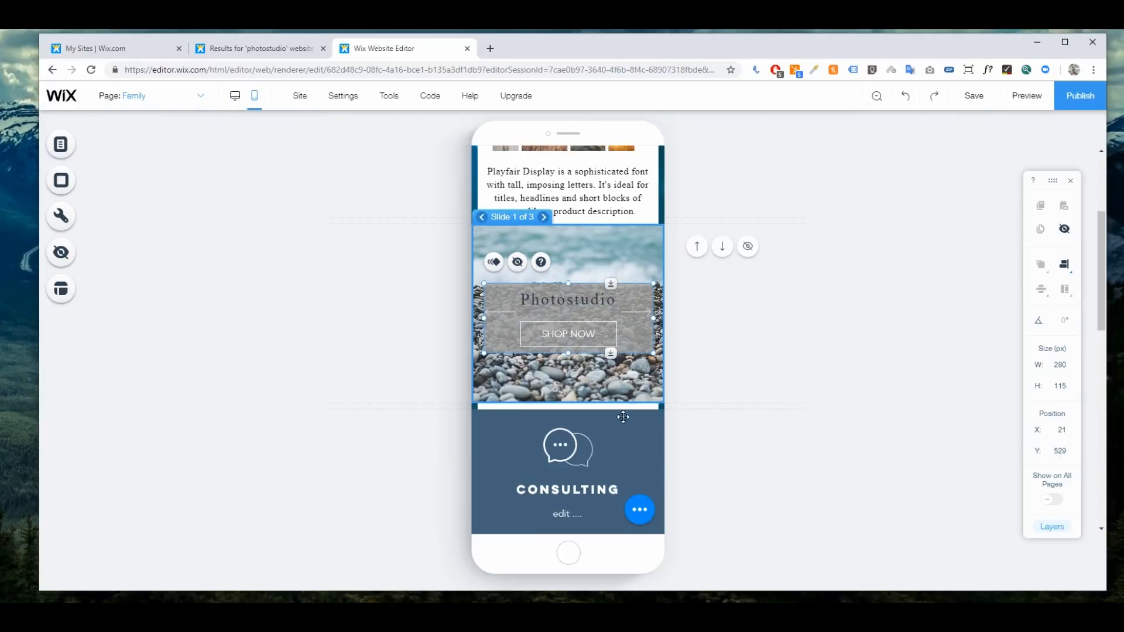
- Hide the Consulting strip below the slideshow on the mobile Family page and check the quick action button's options
{"action": "scroll", "coordinate": [581, 434], "scroll_direction": "down", "scroll_amount": 10}
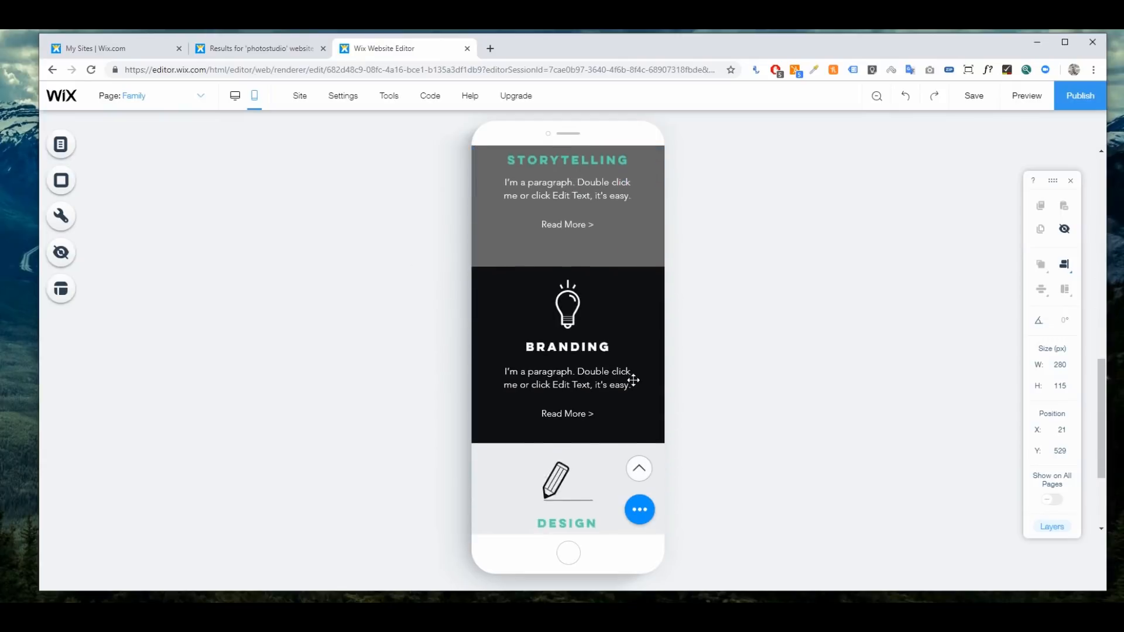
{"action": "scroll", "coordinate": [611, 387], "scroll_direction": "up", "scroll_amount": 10}
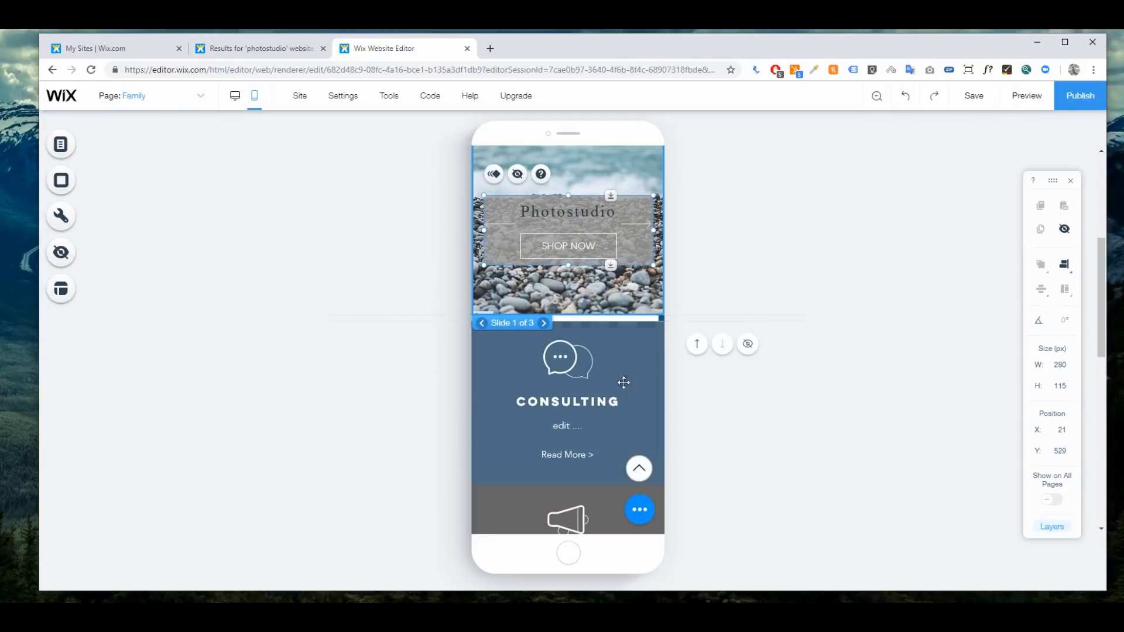
{"action": "left_click", "coordinate": [623, 332]}
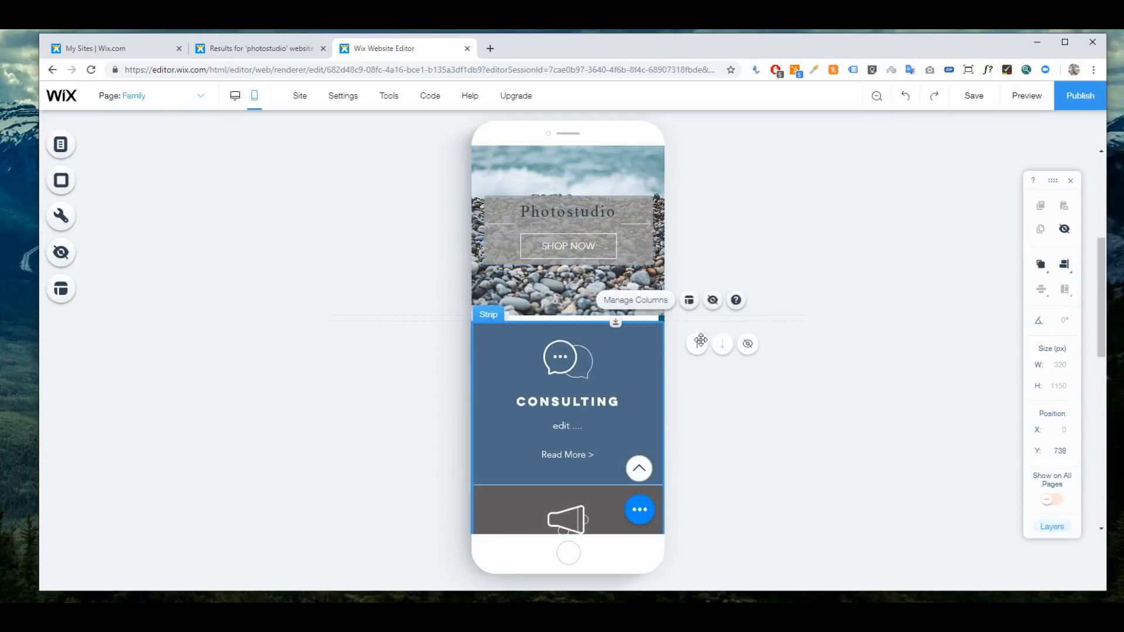
{"action": "left_click", "coordinate": [747, 345]}
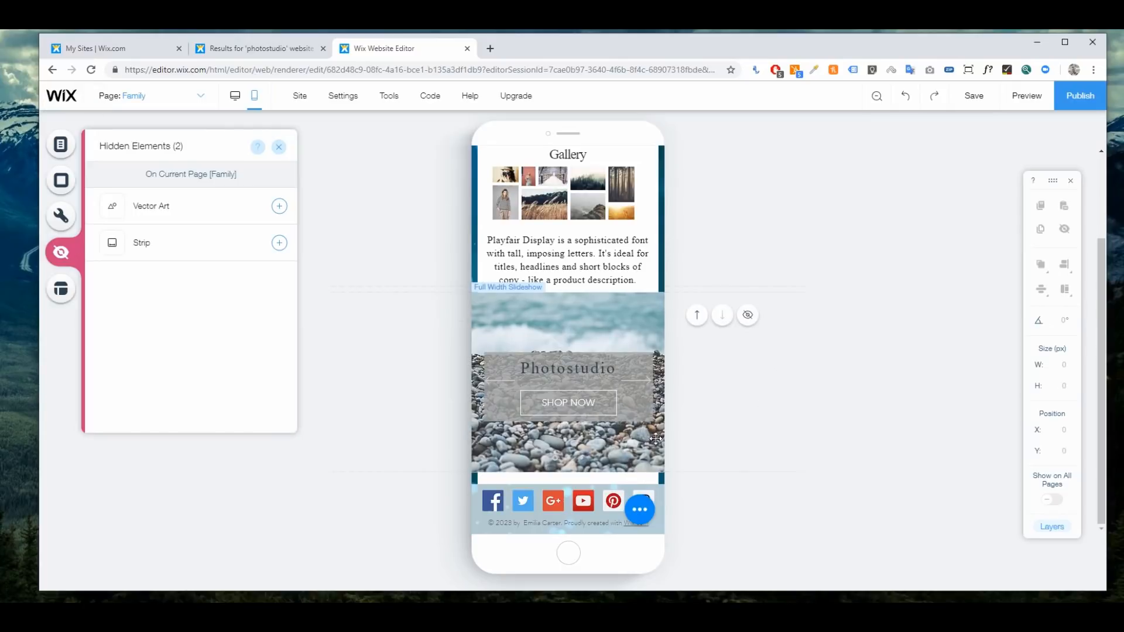
{"action": "left_click", "coordinate": [643, 511]}
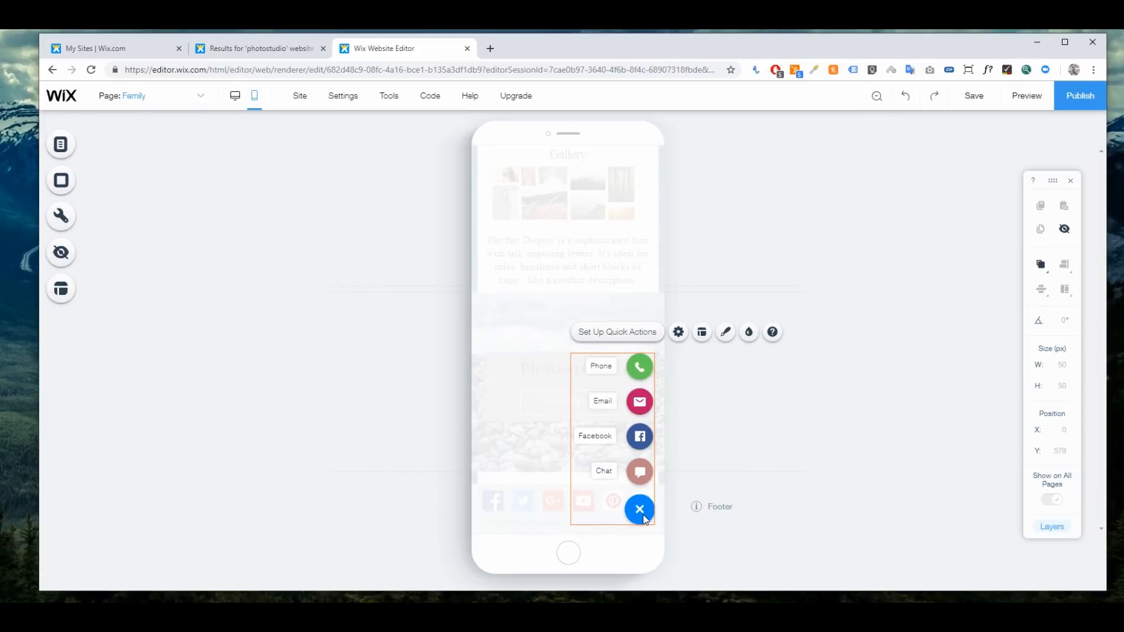
{"action": "left_click", "coordinate": [793, 492]}
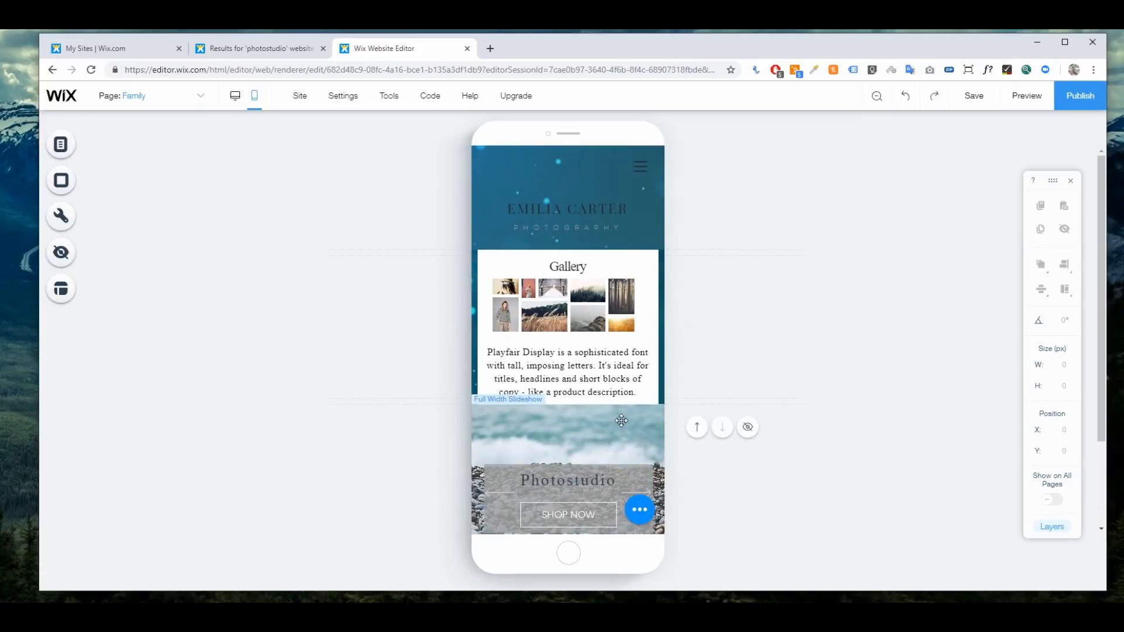
- Move the mobile header's site title up to Y 53 and its Photography subtitle up to Y 89
{"action": "left_click", "coordinate": [561, 208]}
{"action": "left_click_drag", "start_coordinate": [561, 208], "coordinate": [571, 188]}
{"action": "left_click", "coordinate": [564, 217]}
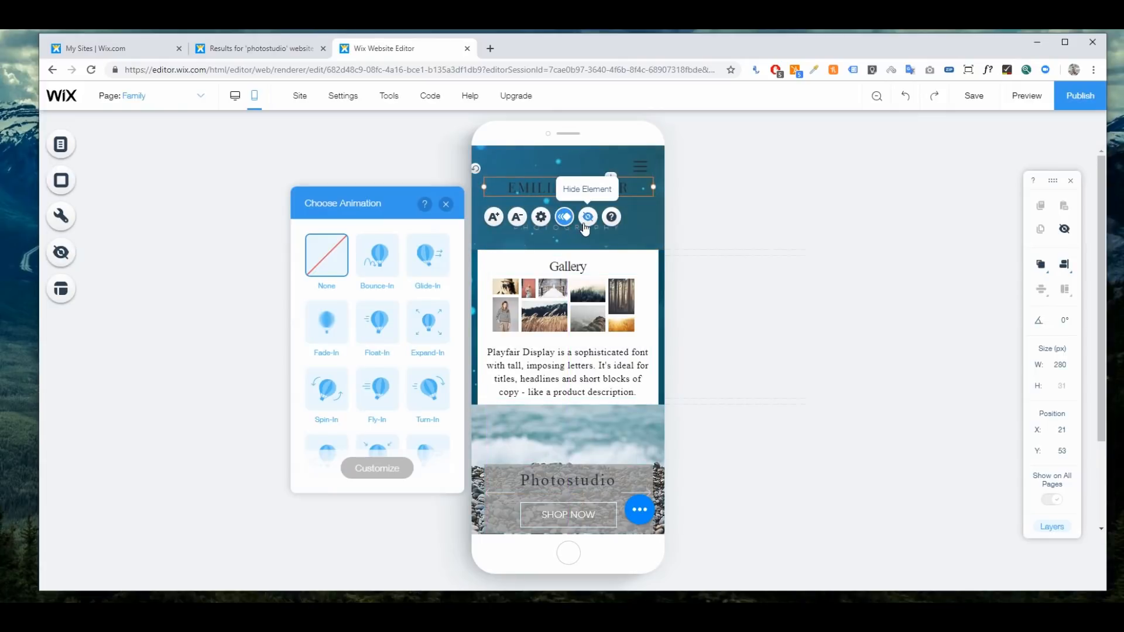
{"action": "left_click", "coordinate": [446, 204]}
{"action": "left_click", "coordinate": [645, 225]}
{"action": "left_click_drag", "start_coordinate": [583, 225], "coordinate": [583, 202]}
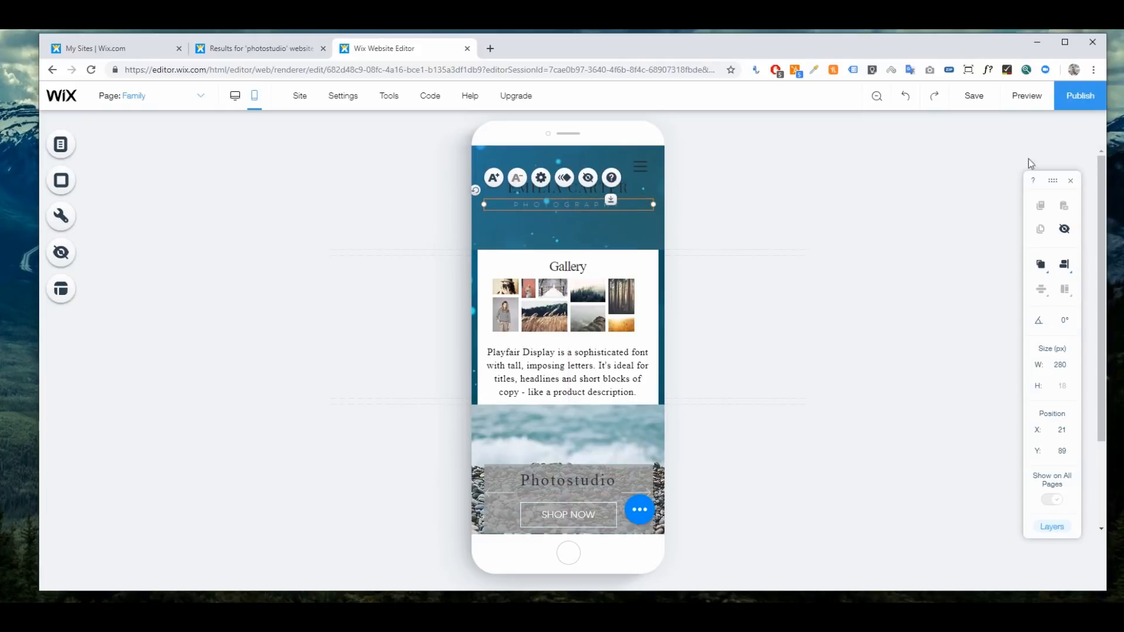
- Save the mobile changes, switch back to the desktop editor and save the site there
{"action": "left_click", "coordinate": [973, 98]}
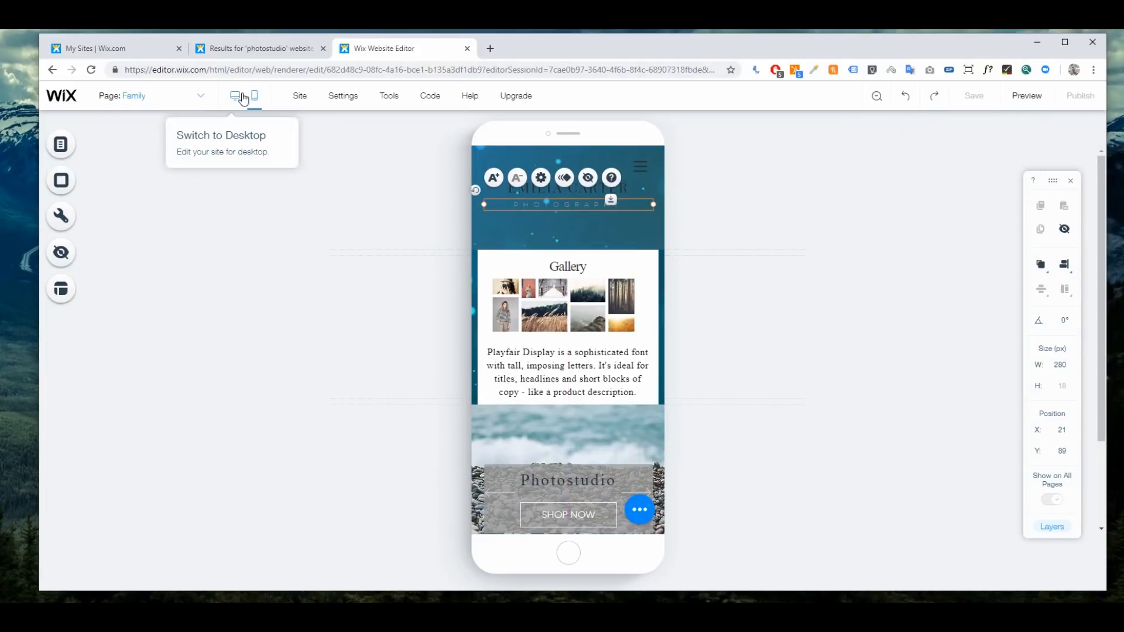
{"action": "left_click", "coordinate": [244, 97]}
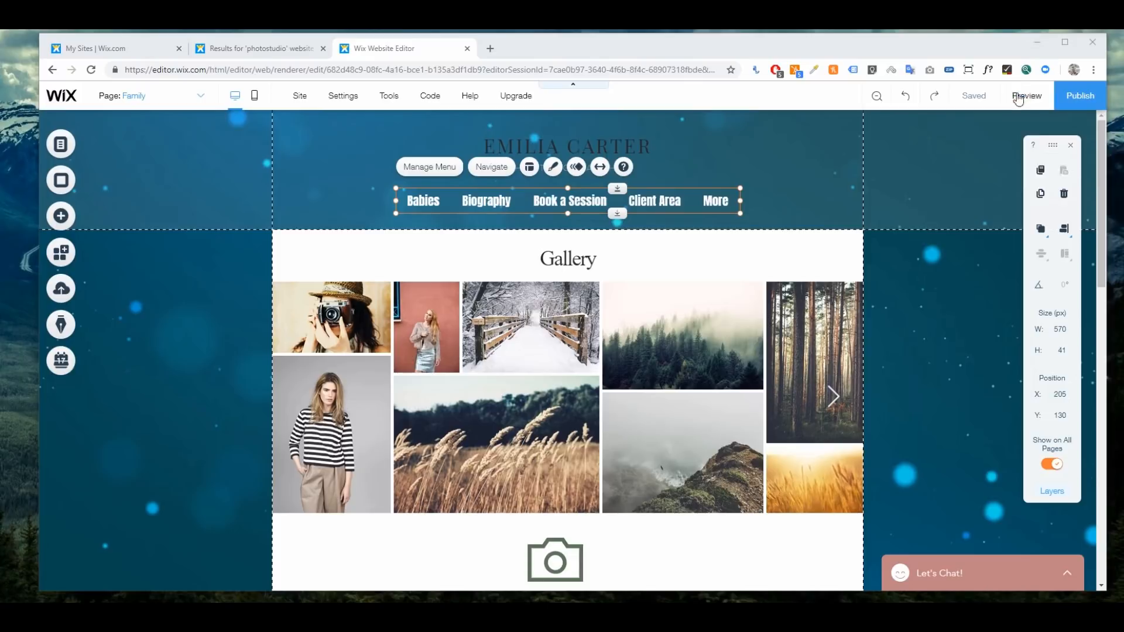
{"action": "left_click", "coordinate": [972, 98]}
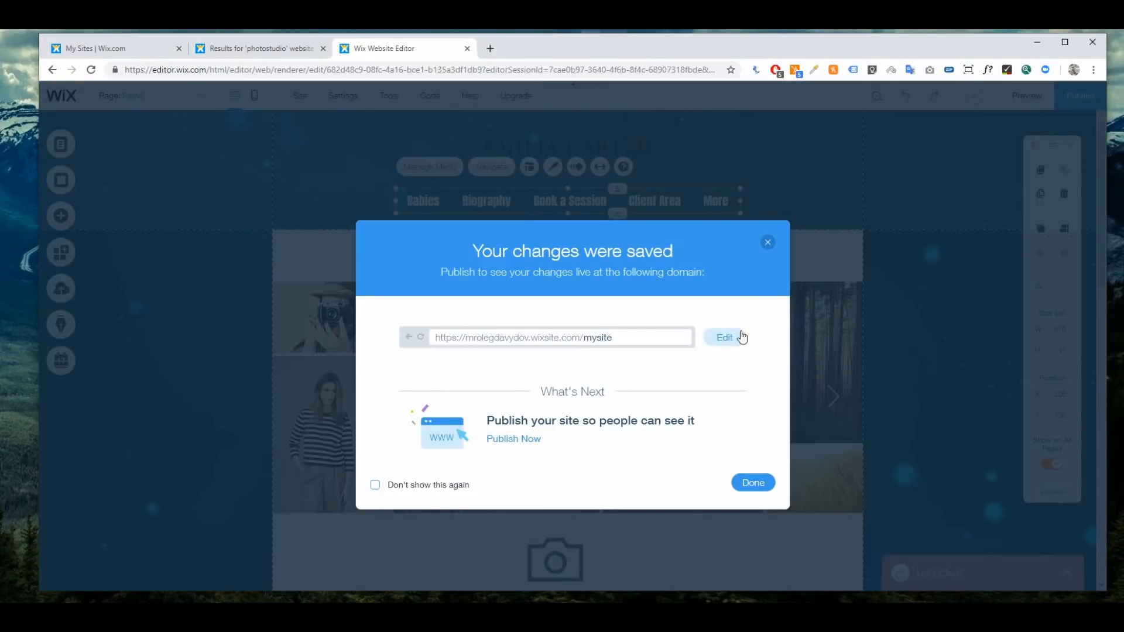
- Look at the editable "mysite" part of the web address in the save confirmation and close the dialog
{"action": "left_click", "coordinate": [732, 338]}
{"action": "left_click", "coordinate": [629, 338]}
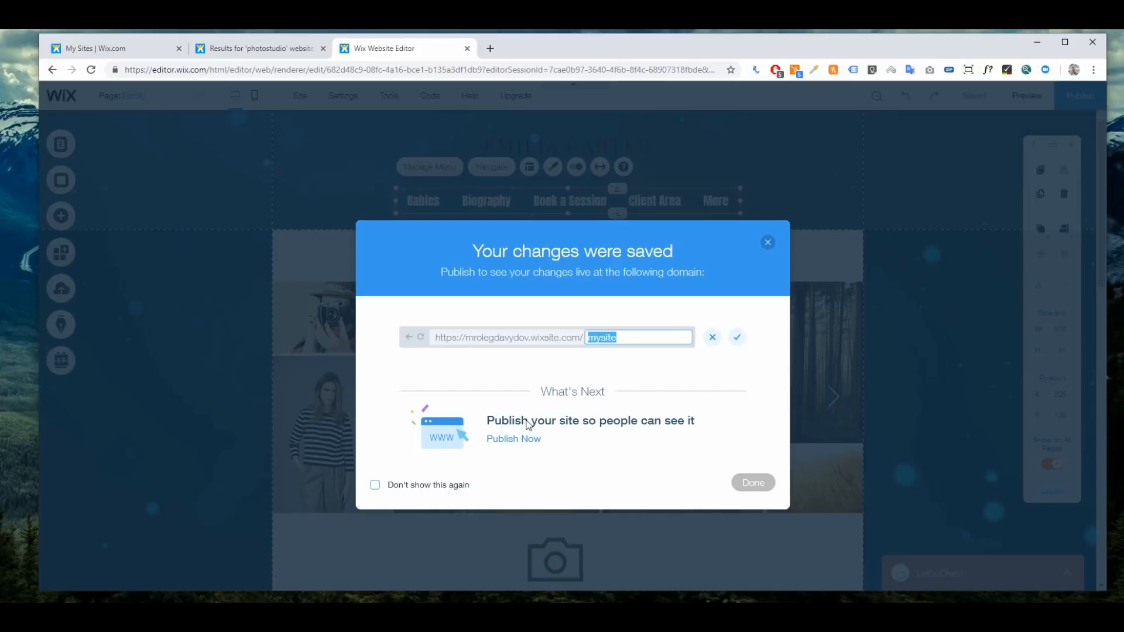
{"action": "left_click", "coordinate": [767, 243]}
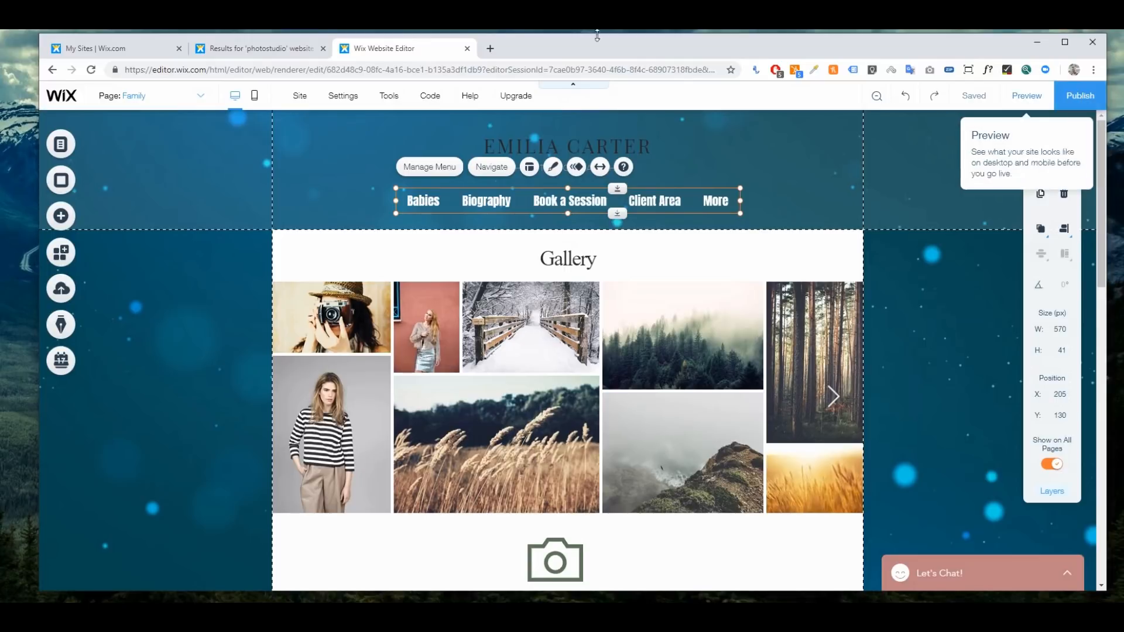
- Close the website editor and the photostudio template results, and reload the My Sites list
{"action": "left_click", "coordinate": [467, 48]}
{"action": "left_click", "coordinate": [323, 49]}
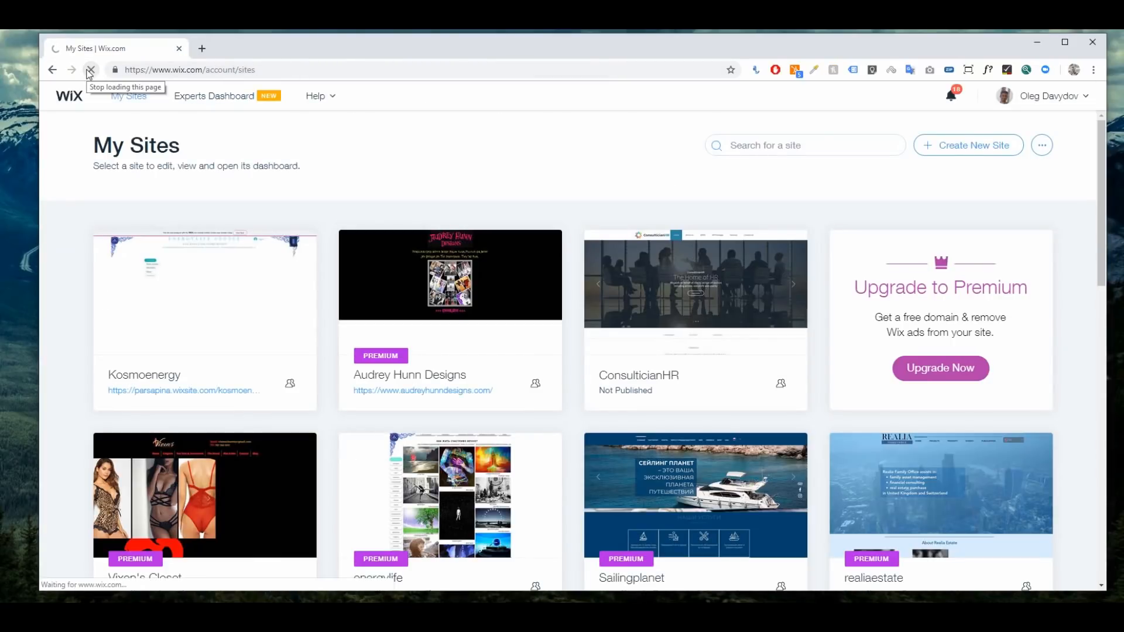
{"action": "left_click", "coordinate": [89, 71]}
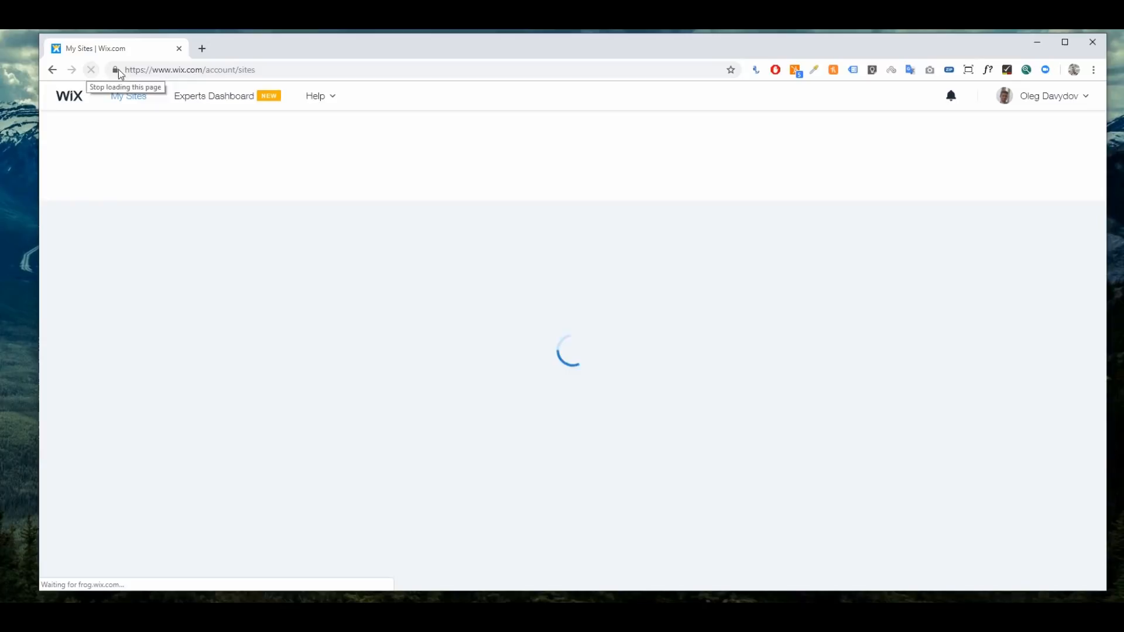
- Open the dashboard of Mysite, dismiss the photography contest offer and look over the dashboard's setup sections
{"action": "mouse_move", "coordinate": [280, 285]}
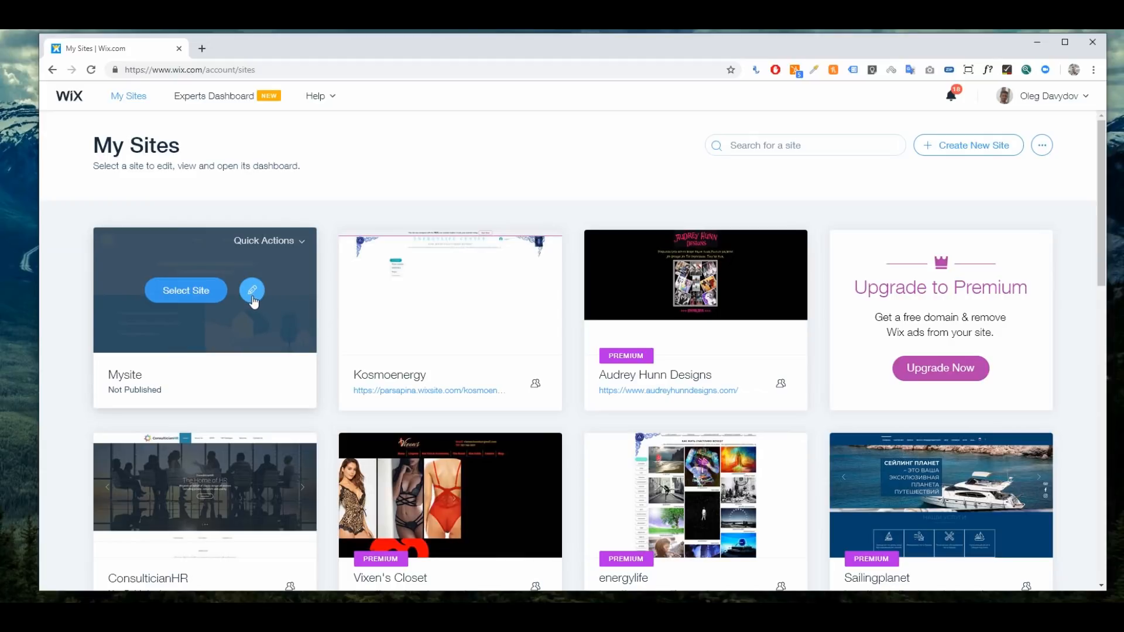
{"action": "left_click", "coordinate": [182, 298]}
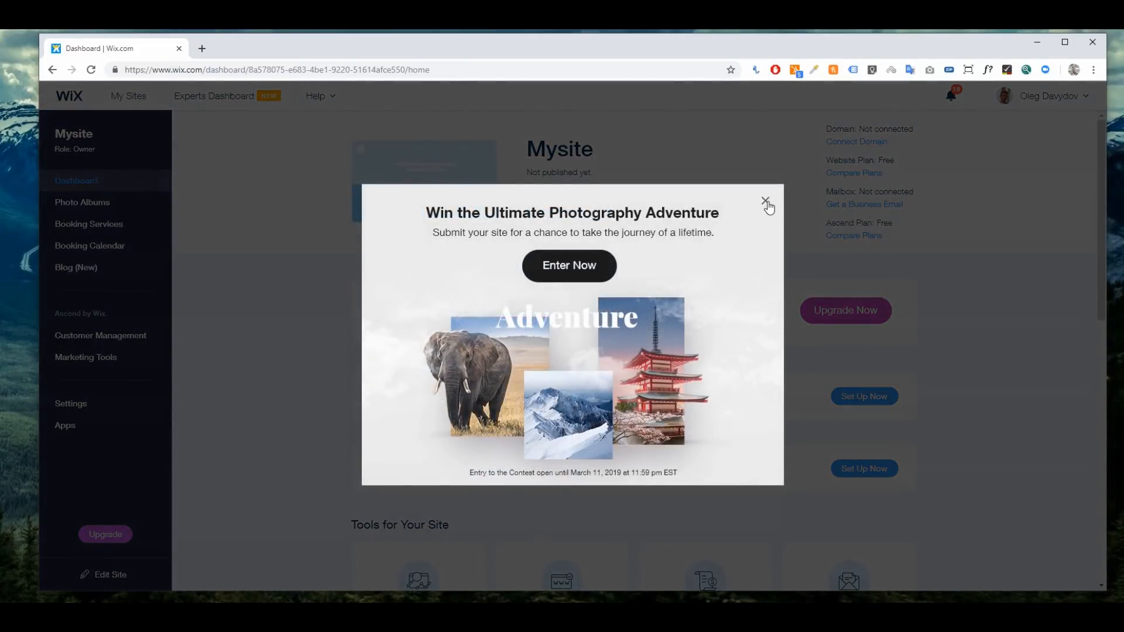
{"action": "left_click", "coordinate": [765, 202]}
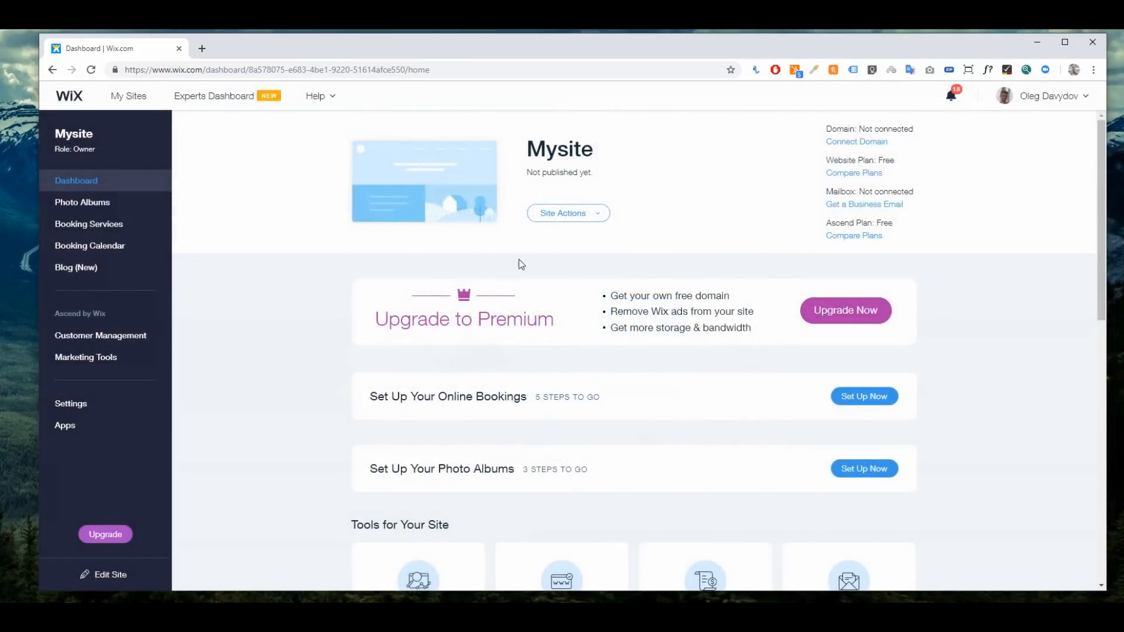
{"action": "scroll", "coordinate": [482, 287], "scroll_direction": "down", "scroll_amount": 2}
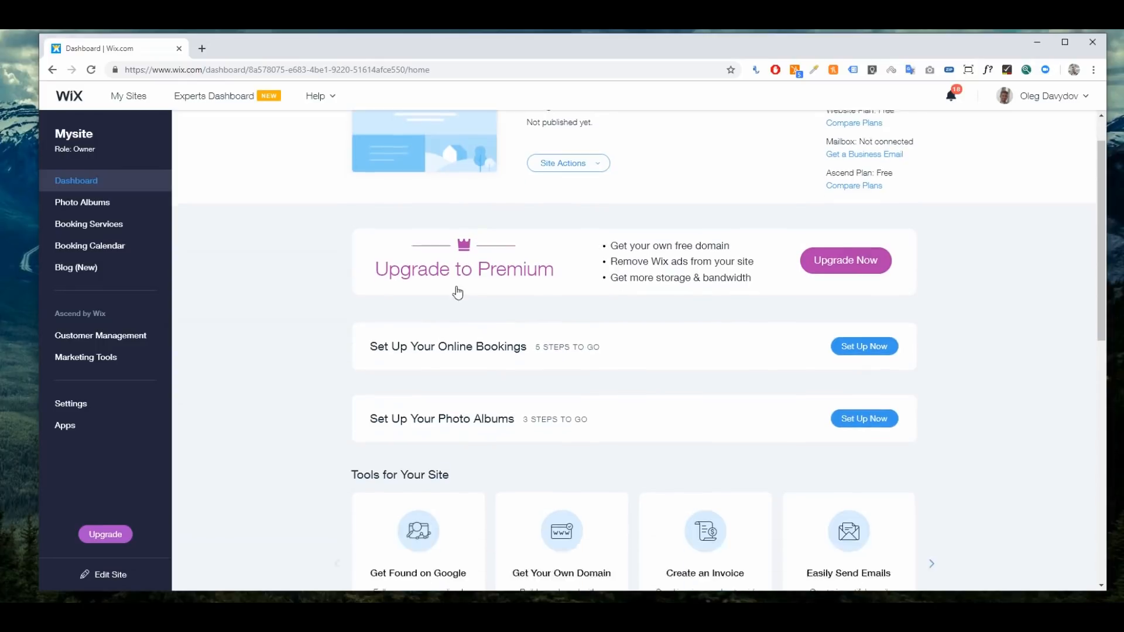
- Look at the Photo Albums setup wizard and return to Mysite's dashboard through the My Sites list
{"action": "left_click", "coordinate": [102, 207]}
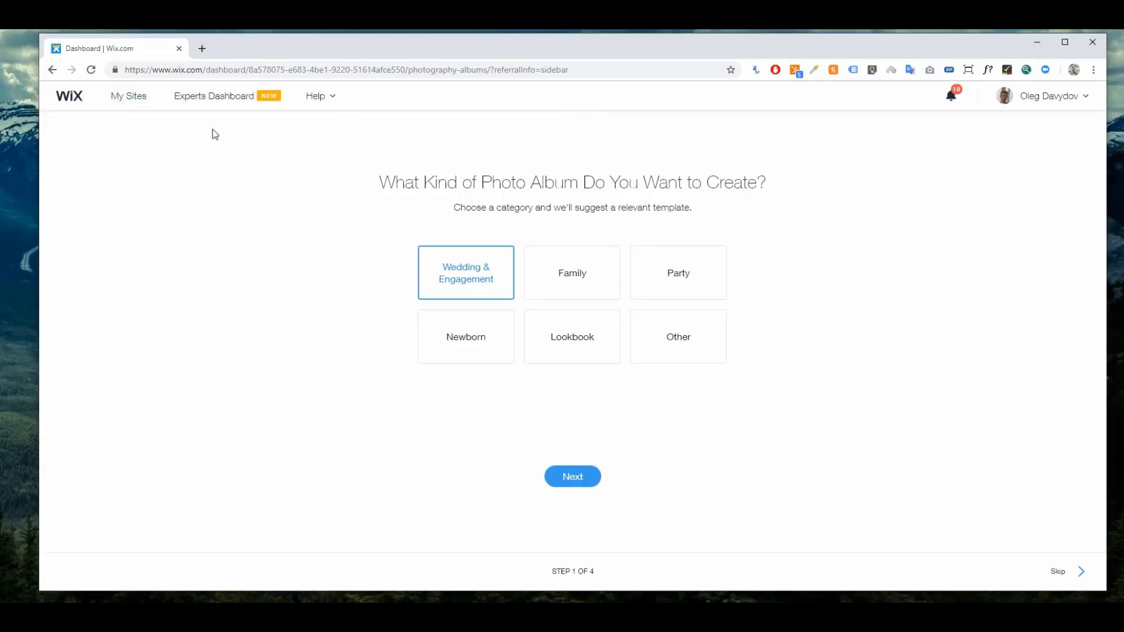
{"action": "left_click", "coordinate": [129, 97]}
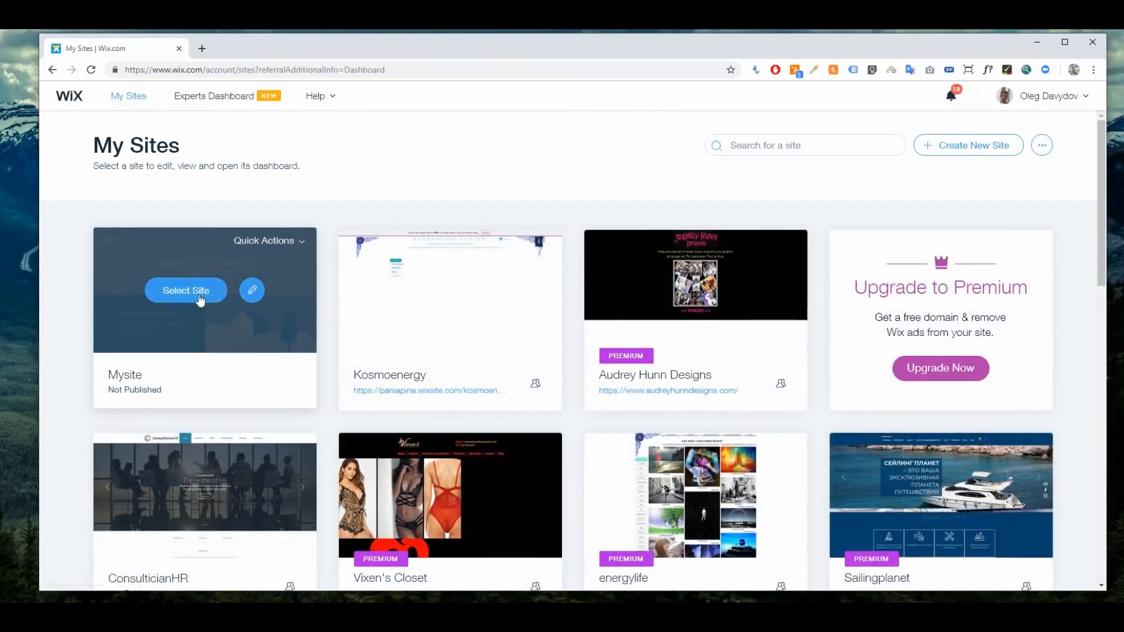
{"action": "left_click", "coordinate": [200, 298]}
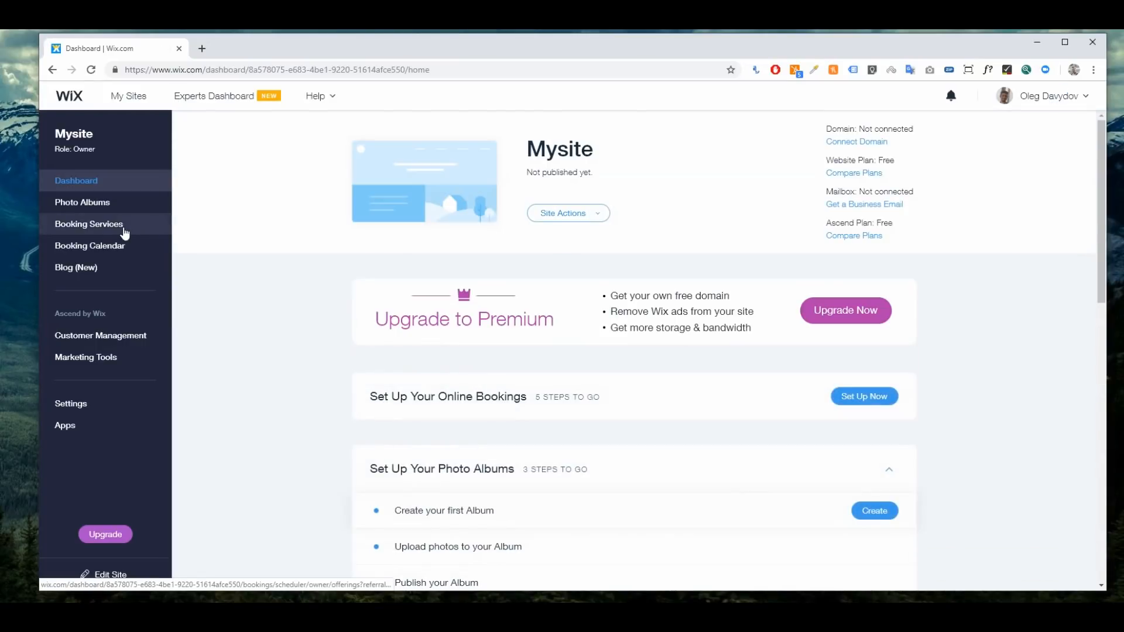
- Review the site's Booking Services page and its published blog posts, and return to the dashboard's main navigation
{"action": "left_click", "coordinate": [125, 232]}
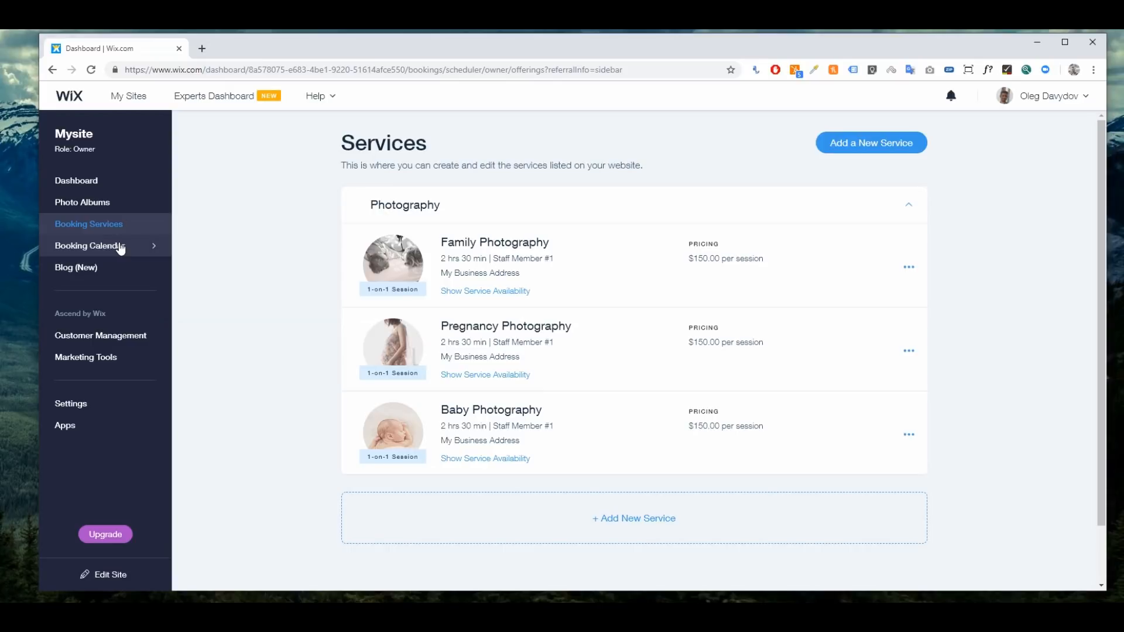
{"action": "left_click", "coordinate": [115, 268]}
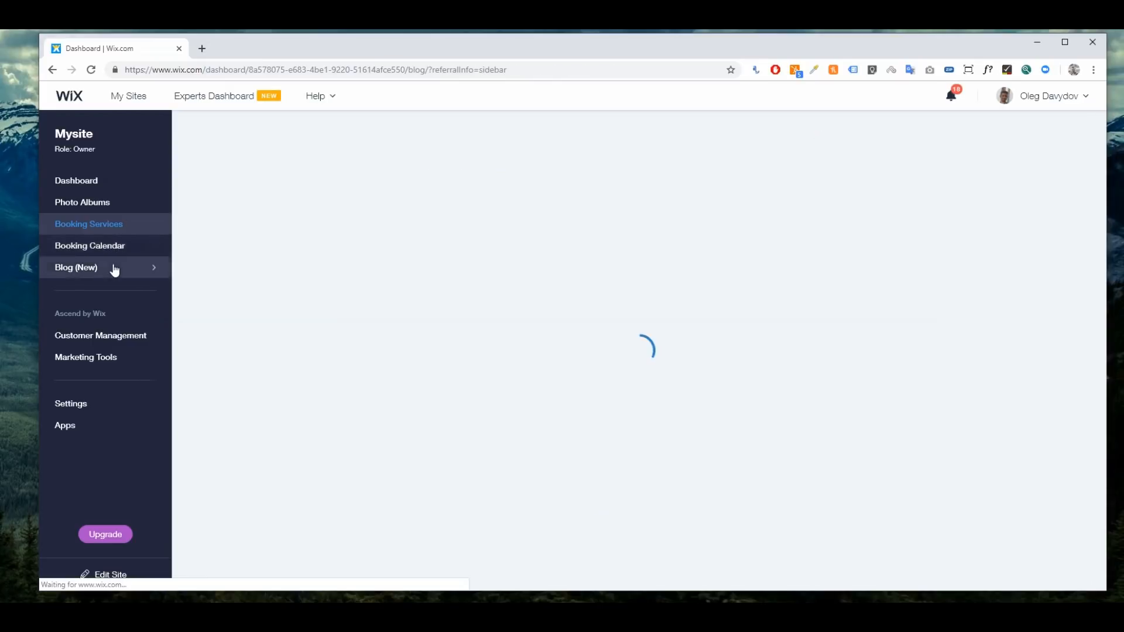
{"action": "left_click", "coordinate": [90, 135]}
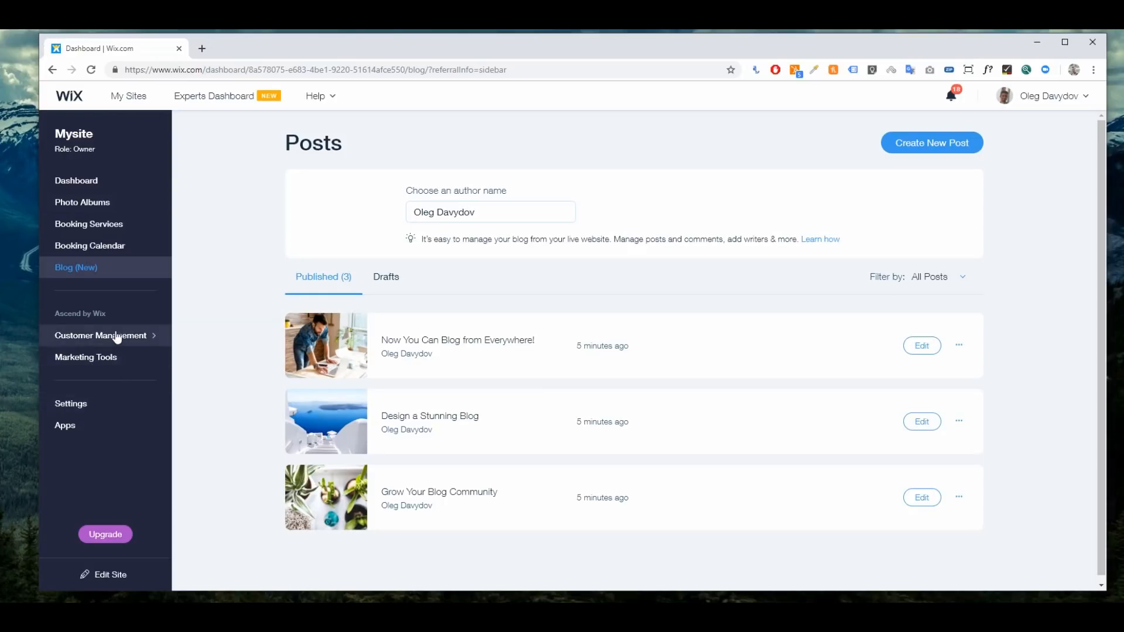
- Open Get Found on Google among the marketing tools and examine the Wix SEO Wiz description and sample search listing
{"action": "left_click", "coordinate": [113, 357]}
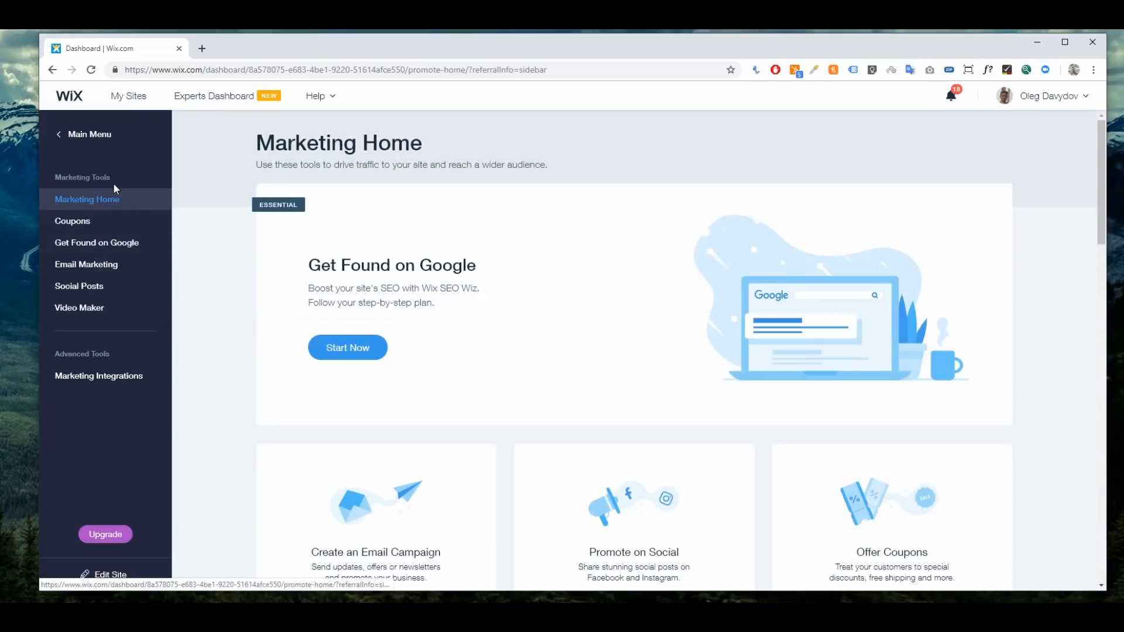
{"action": "left_click", "coordinate": [87, 135]}
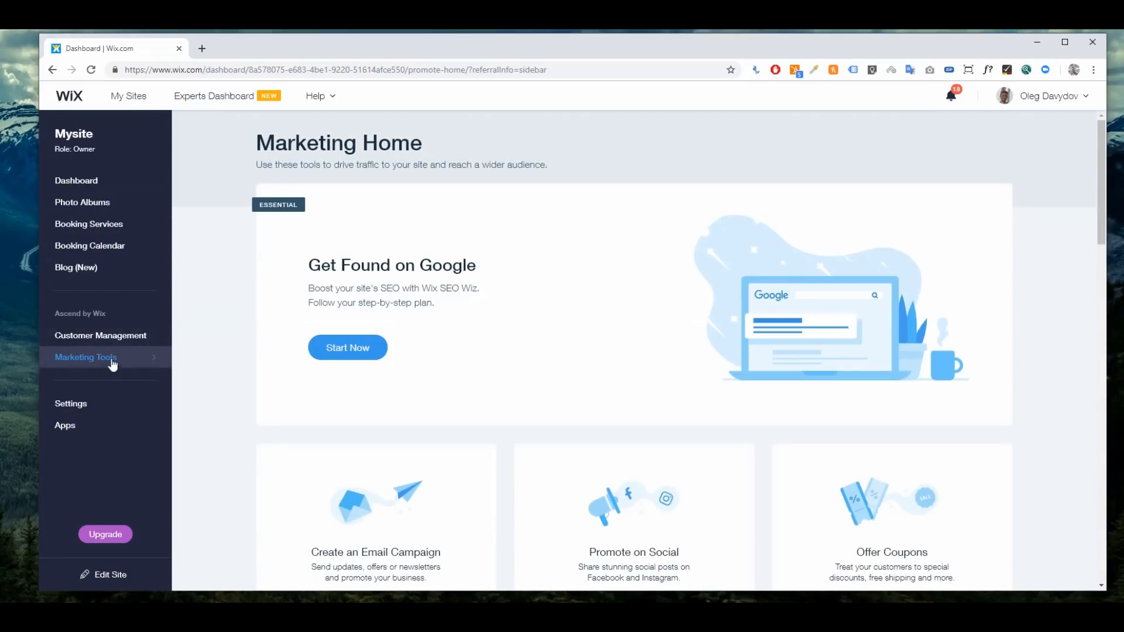
{"action": "left_click", "coordinate": [113, 363]}
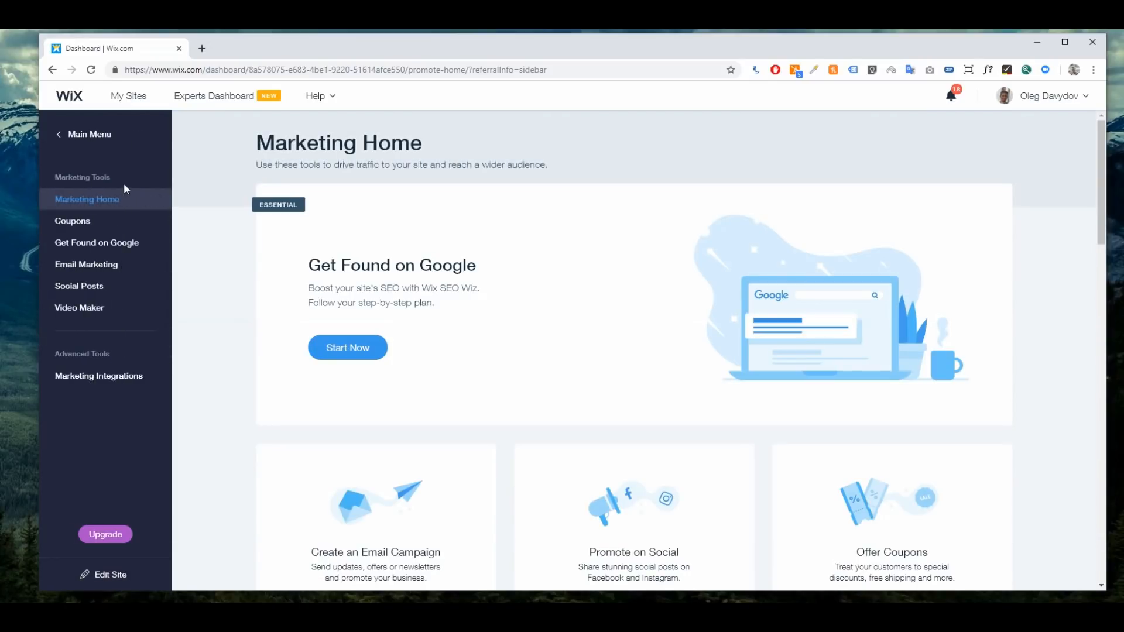
{"action": "left_click", "coordinate": [124, 243]}
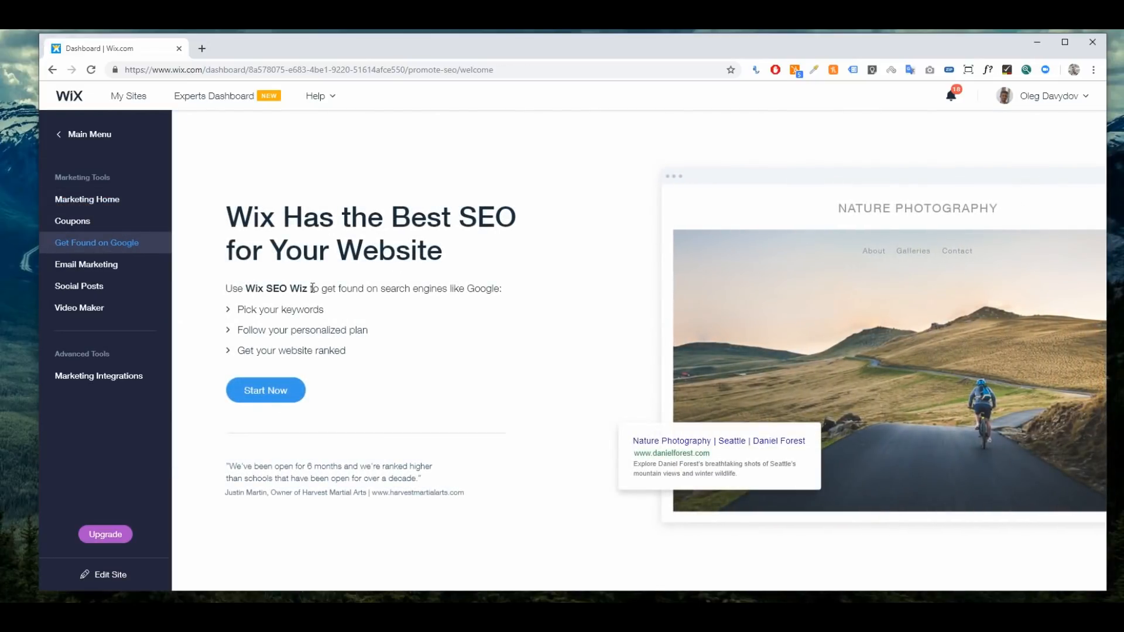
{"action": "left_click_drag", "start_coordinate": [310, 287], "coordinate": [257, 283]}
{"action": "left_click", "coordinate": [359, 291]}
{"action": "left_click_drag", "start_coordinate": [757, 472], "coordinate": [637, 437]}
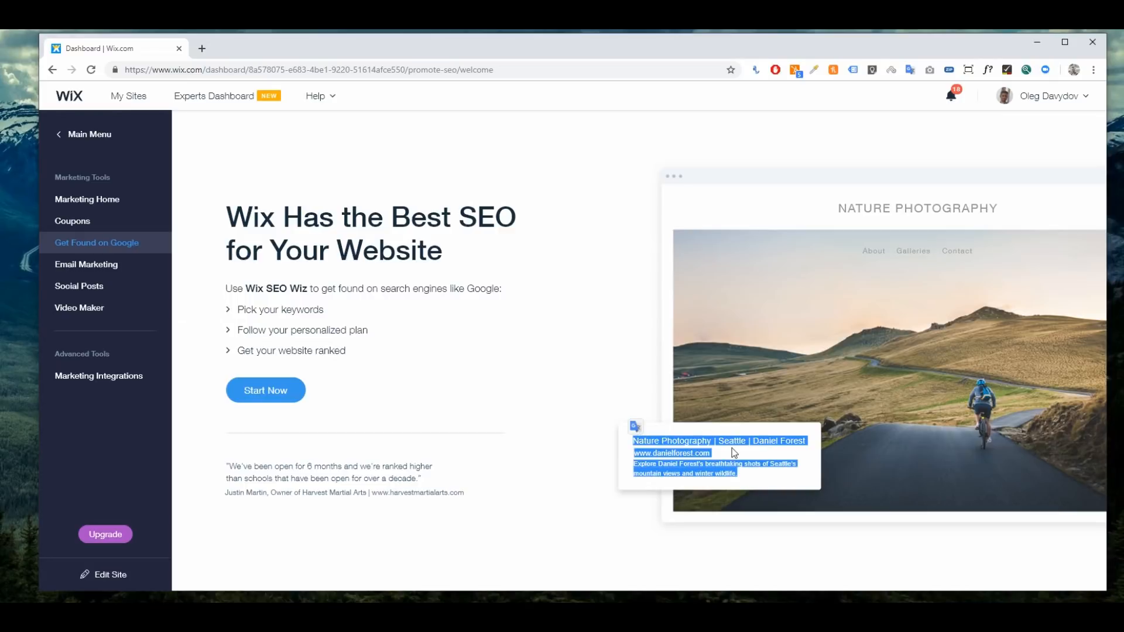
{"action": "left_click_drag", "start_coordinate": [739, 473], "coordinate": [634, 459]}
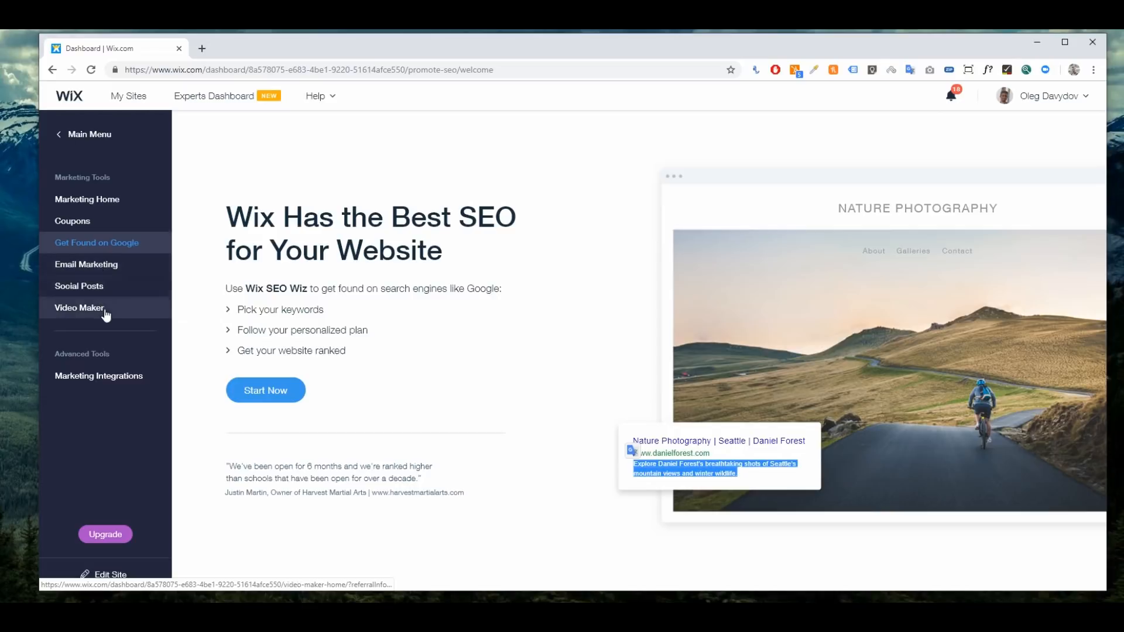
- Review the services available under Marketing Integrations
{"action": "left_click", "coordinate": [129, 376]}
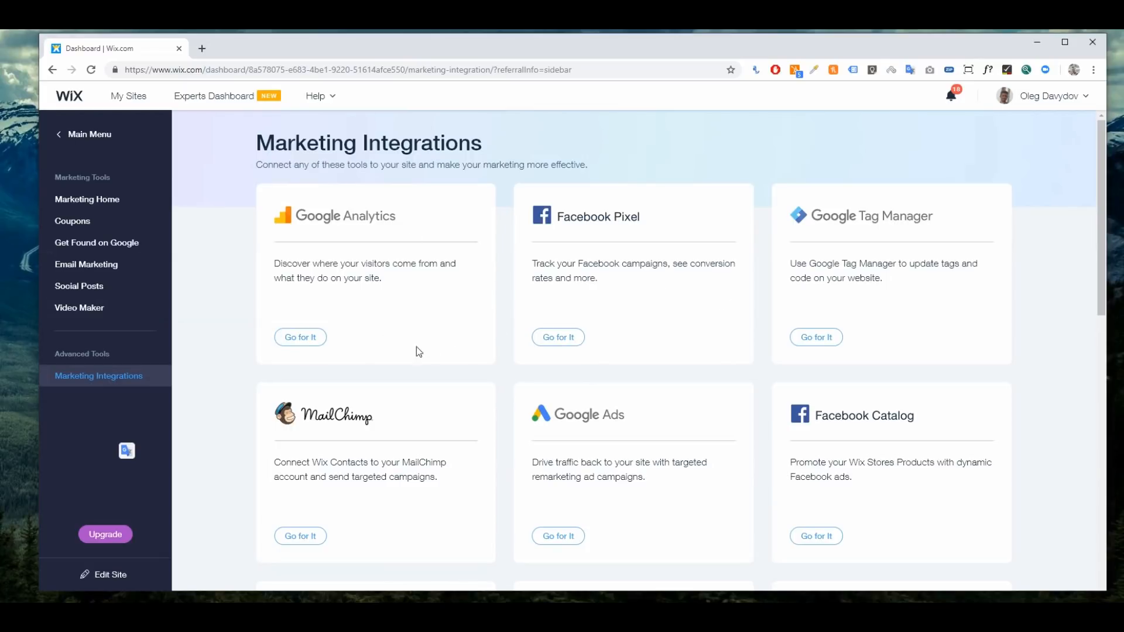
{"action": "scroll", "coordinate": [557, 453], "scroll_direction": "down", "scroll_amount": 3}
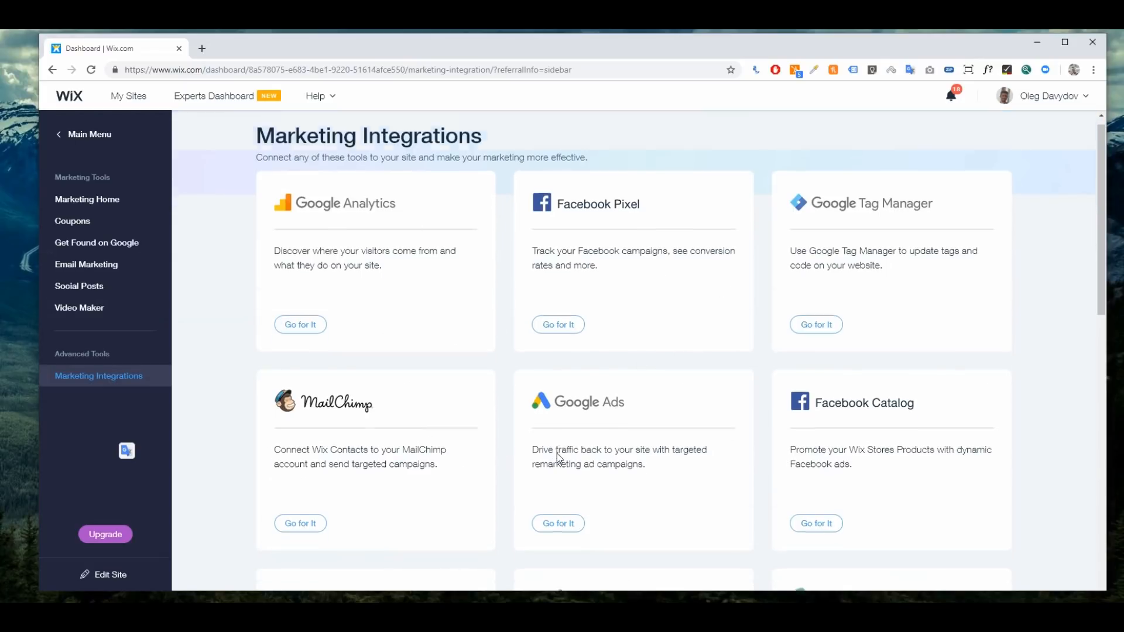
{"action": "scroll", "coordinate": [567, 475], "scroll_direction": "down", "scroll_amount": 5}
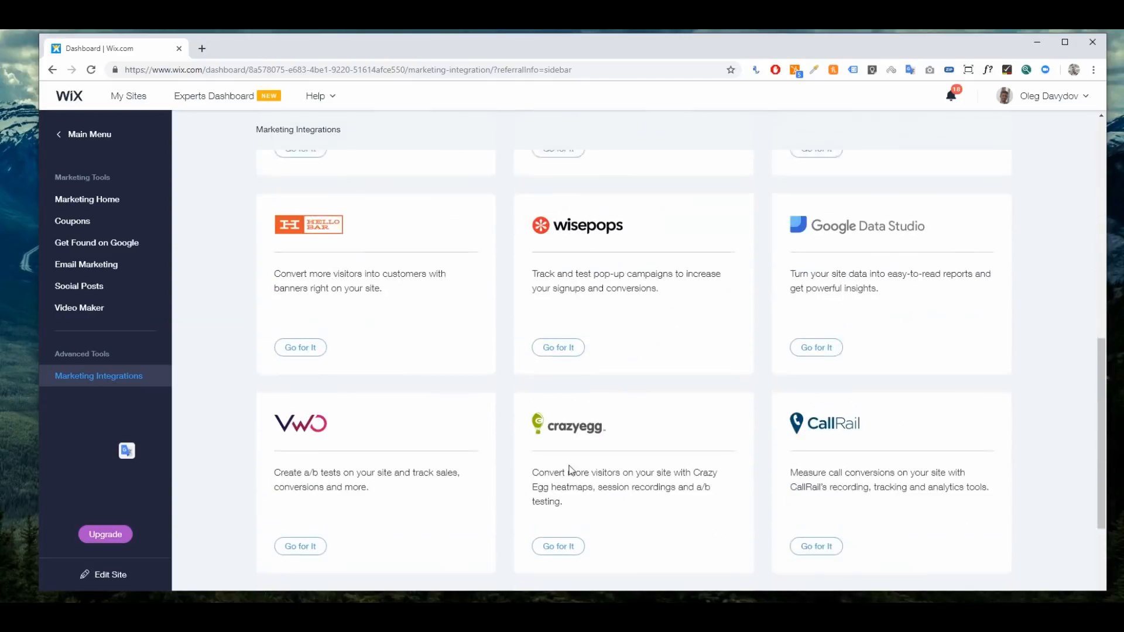
{"action": "scroll", "coordinate": [570, 466], "scroll_direction": "up", "scroll_amount": 7}
{"action": "scroll", "coordinate": [569, 467], "scroll_direction": "up", "scroll_amount": 2}
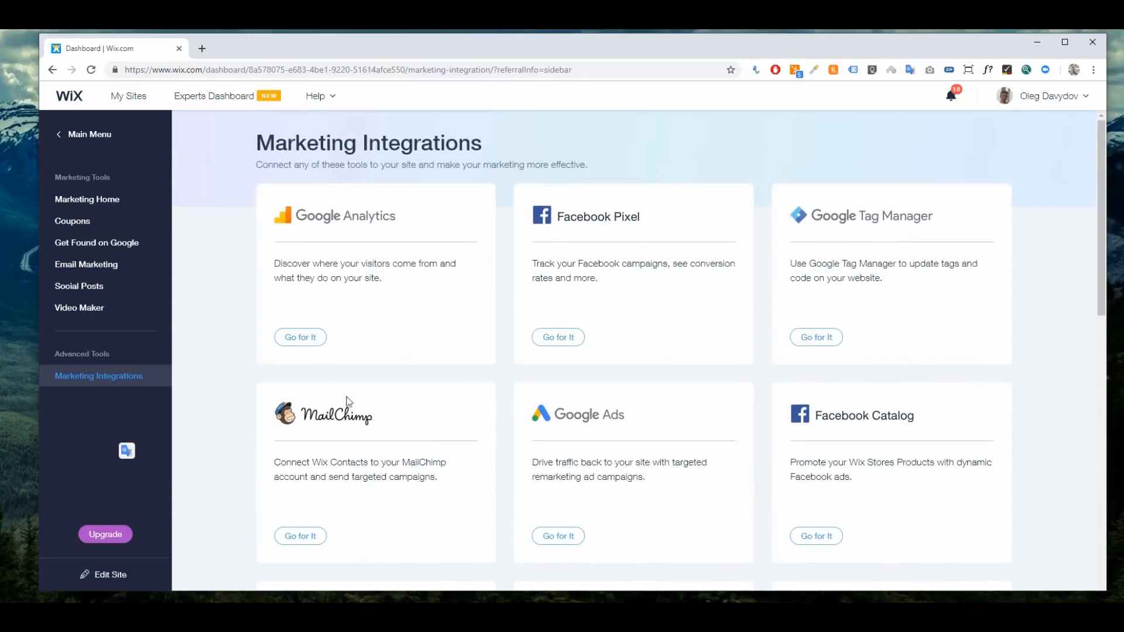
- Return to Mysite's dashboard overview and open the options for connecting a domain to the site
{"action": "left_click", "coordinate": [94, 135]}
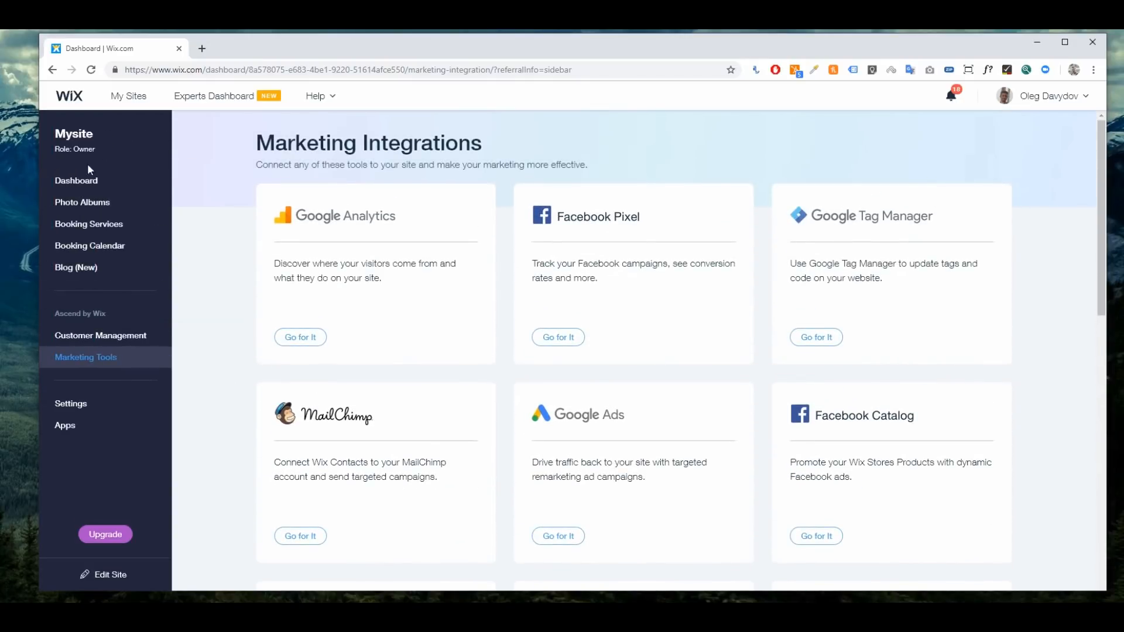
{"action": "left_click", "coordinate": [105, 179]}
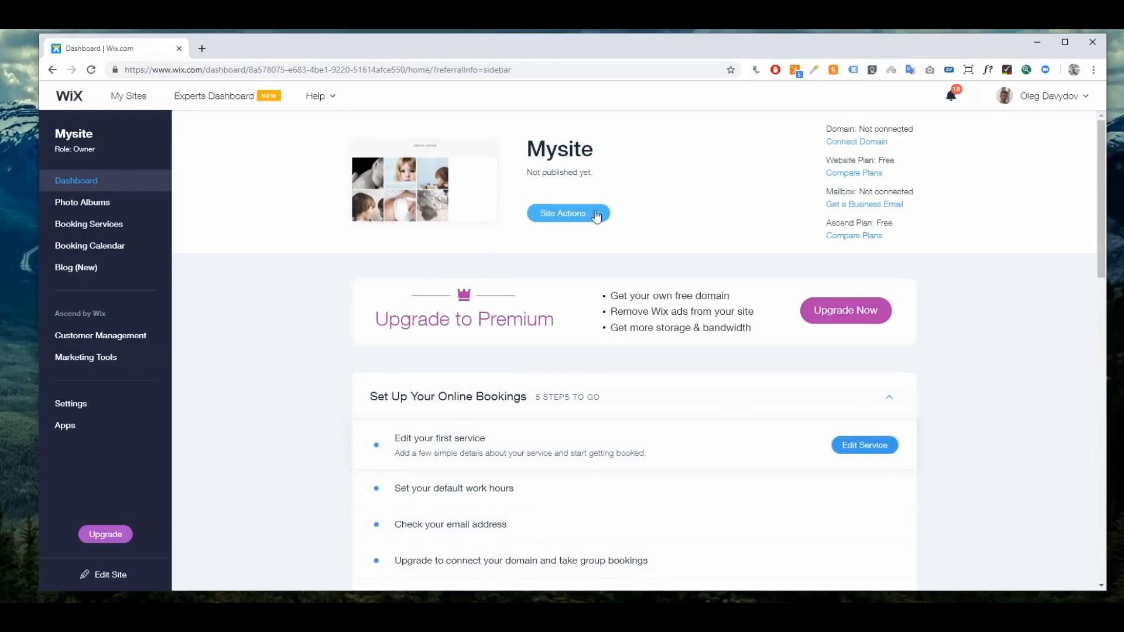
{"action": "left_click", "coordinate": [861, 144]}
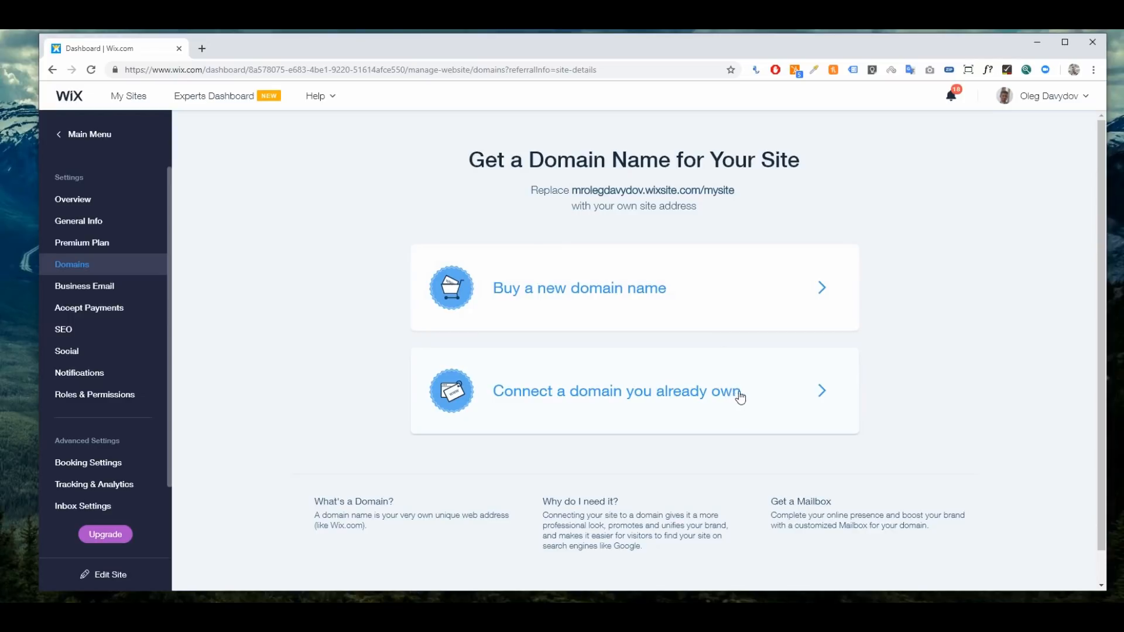
- Review the Business Email mailbox offer in the site's settings and return to Mysite's dashboard overview
{"action": "left_click", "coordinate": [124, 286]}
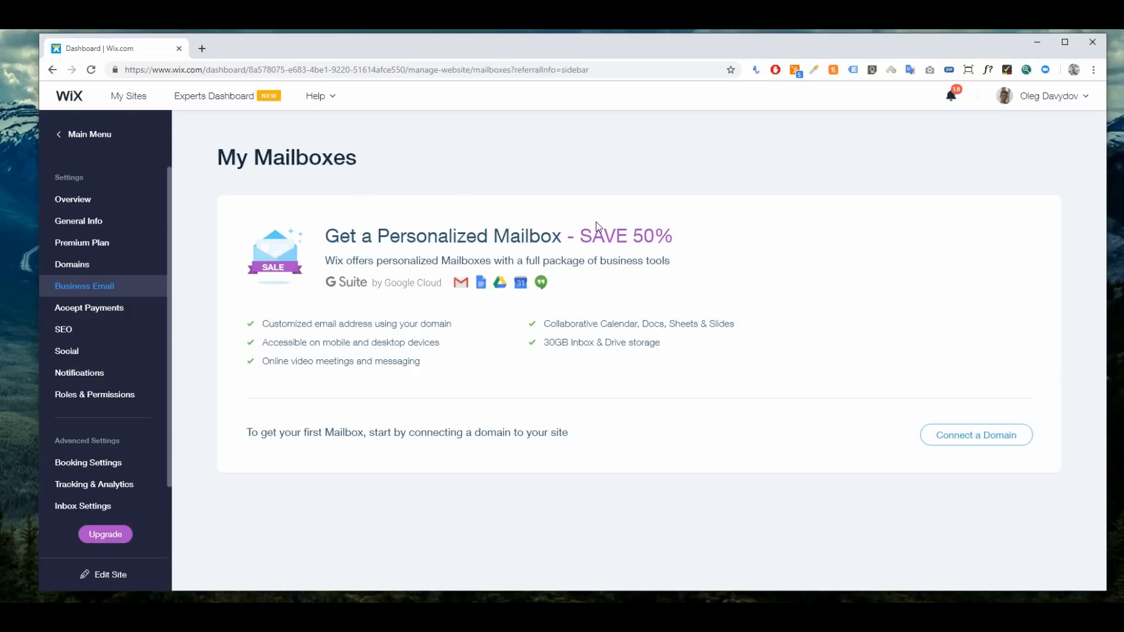
{"action": "left_click", "coordinate": [90, 127]}
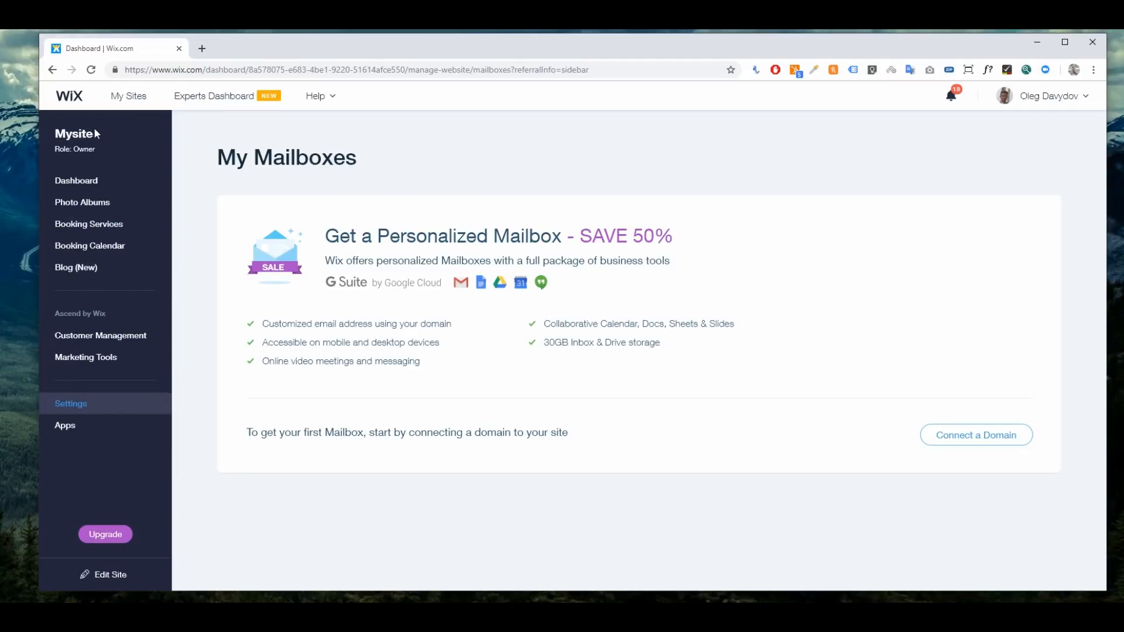
{"action": "left_click", "coordinate": [100, 188]}
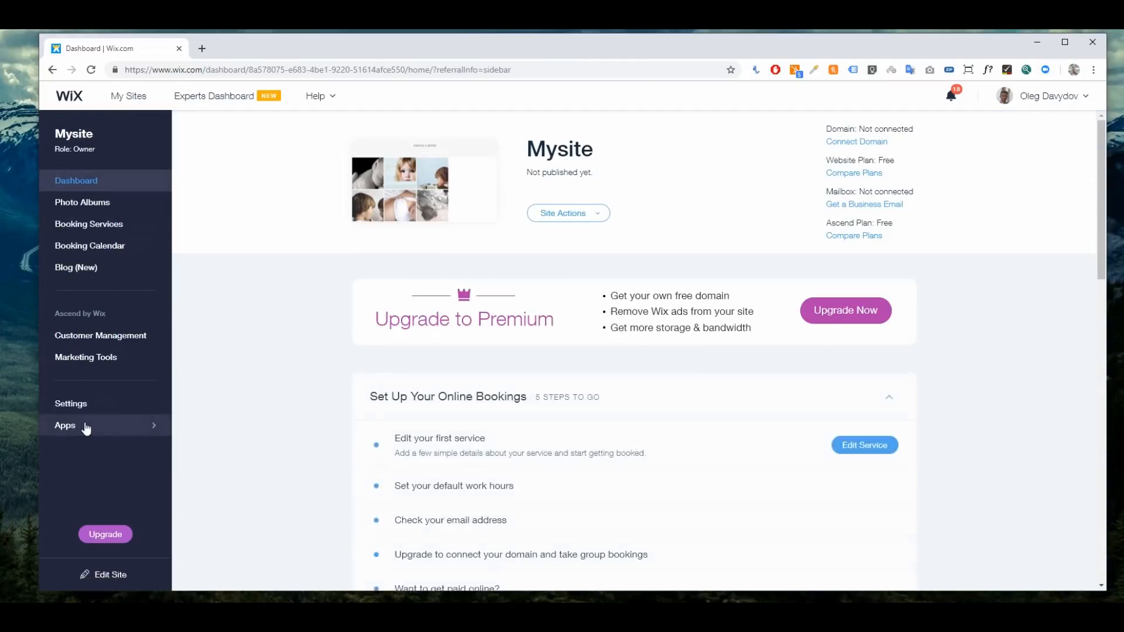
- Look at the recommended apps in the App Market and go back to Mysite's dashboard overview
{"action": "left_click", "coordinate": [84, 427]}
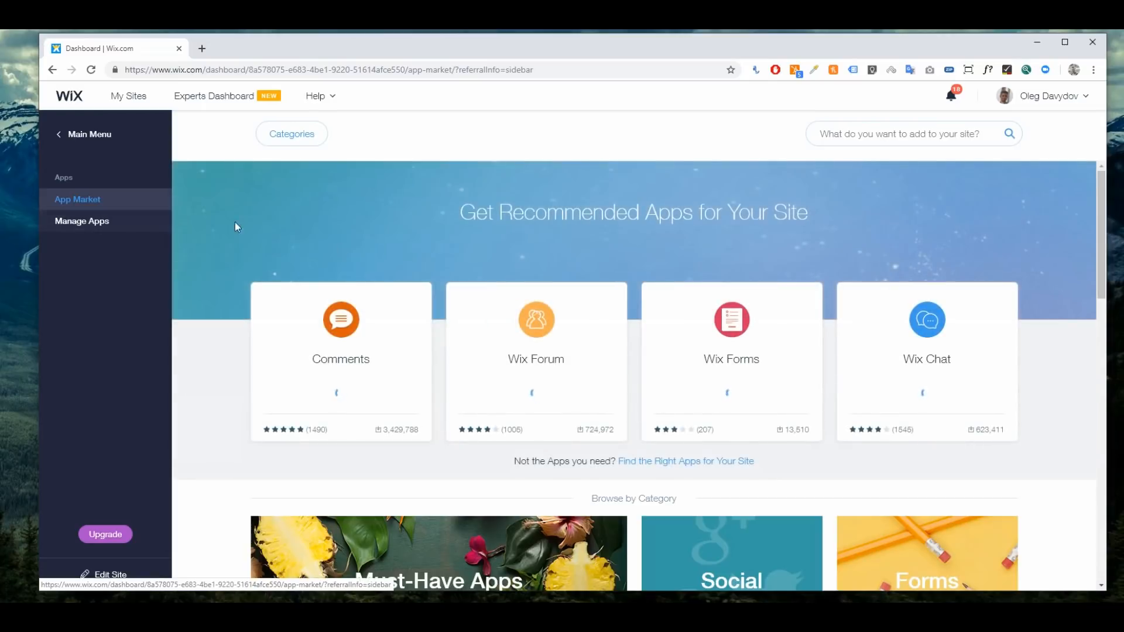
{"action": "left_click", "coordinate": [75, 146]}
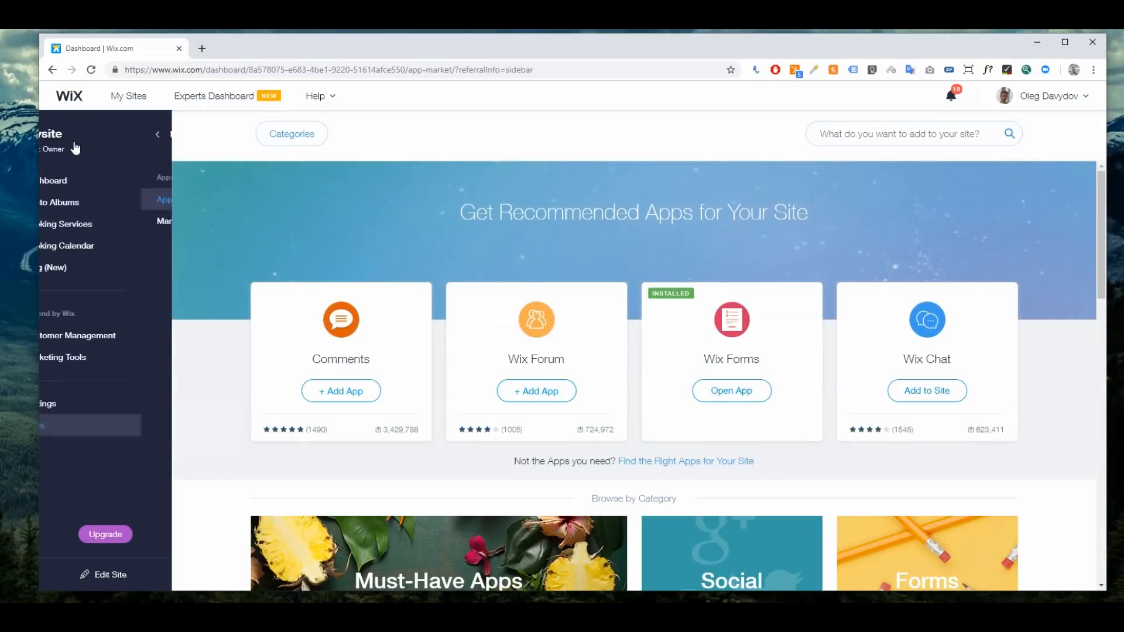
{"action": "left_click", "coordinate": [85, 181]}
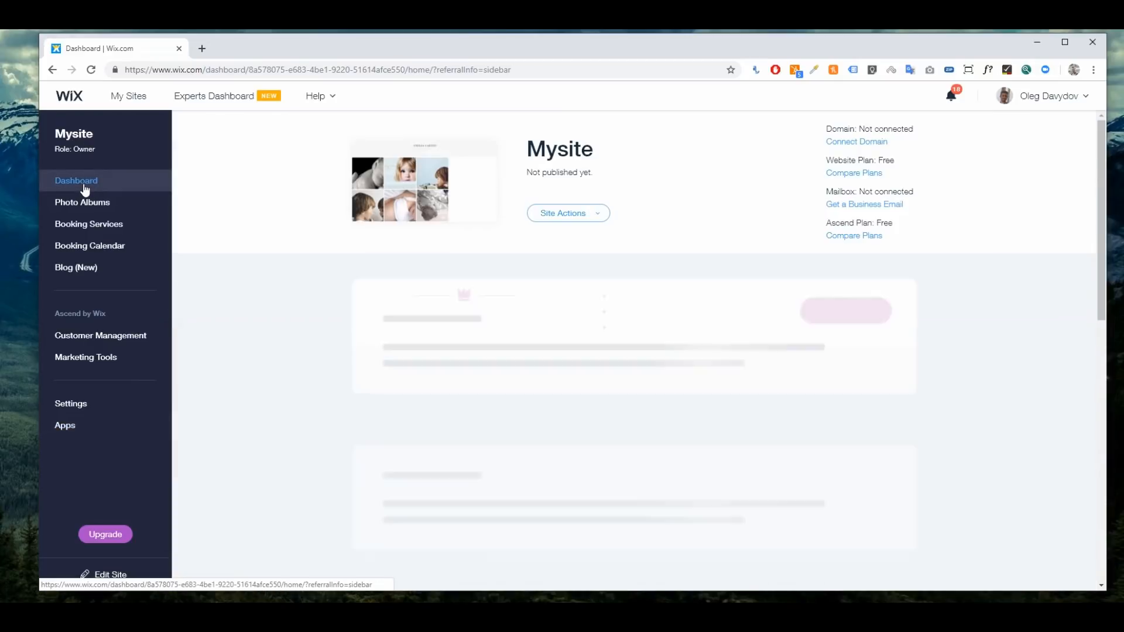